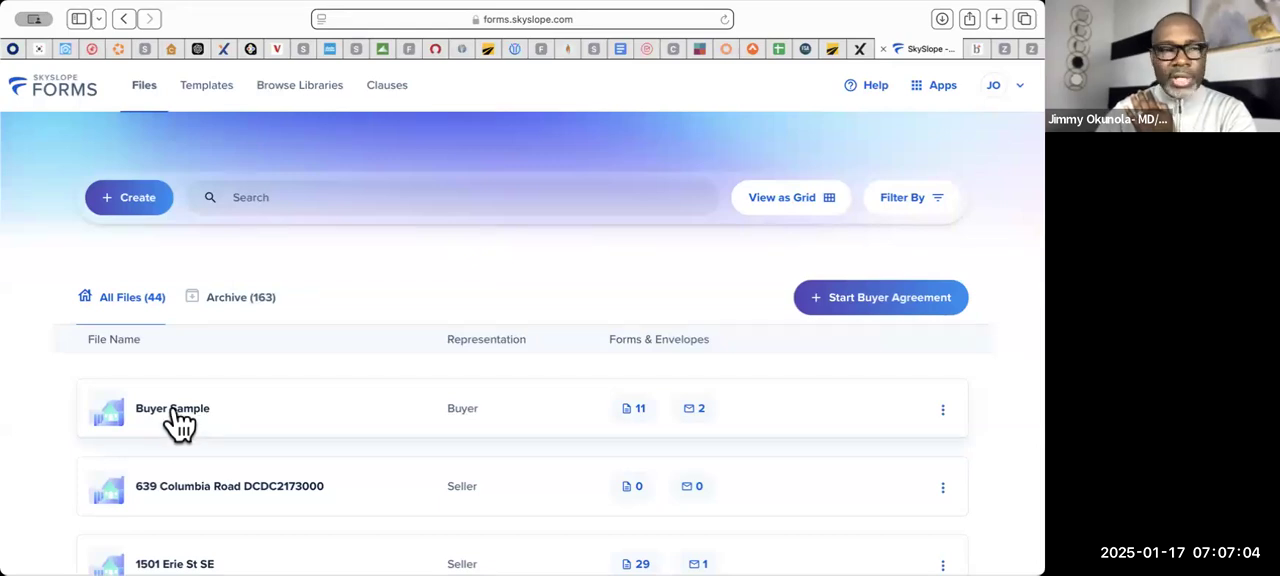
- Open the Buyer Sample file and try to apply the "Contract Offer Package- MAR" buyer template to it
click(175, 408)
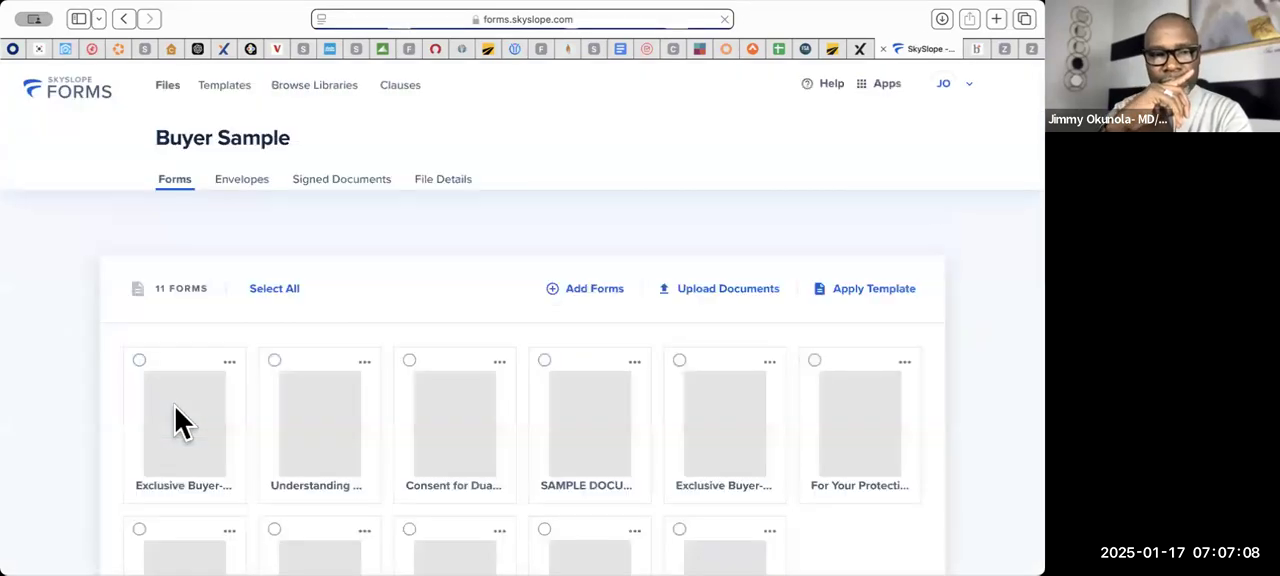
click(870, 292)
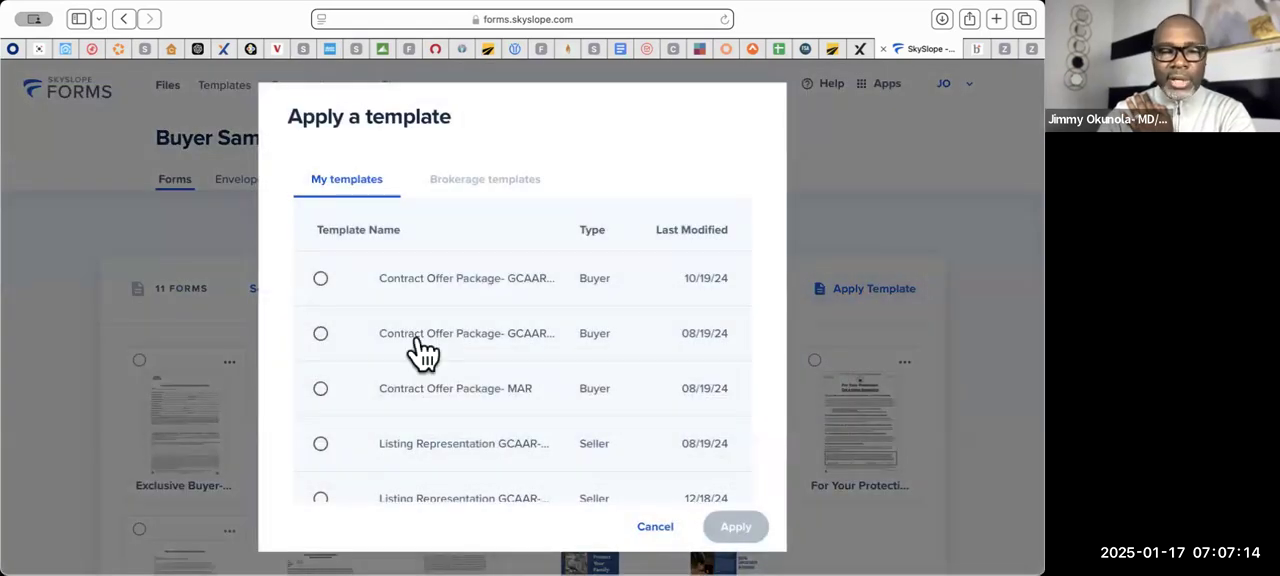
scroll(423, 350, down, 1)
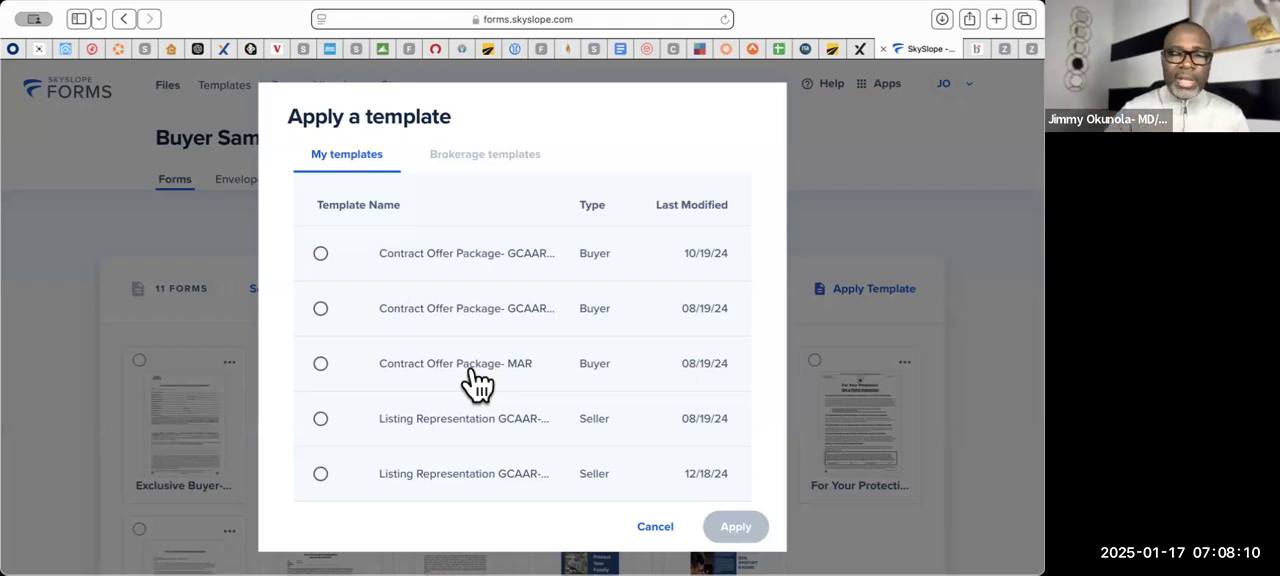
click(320, 365)
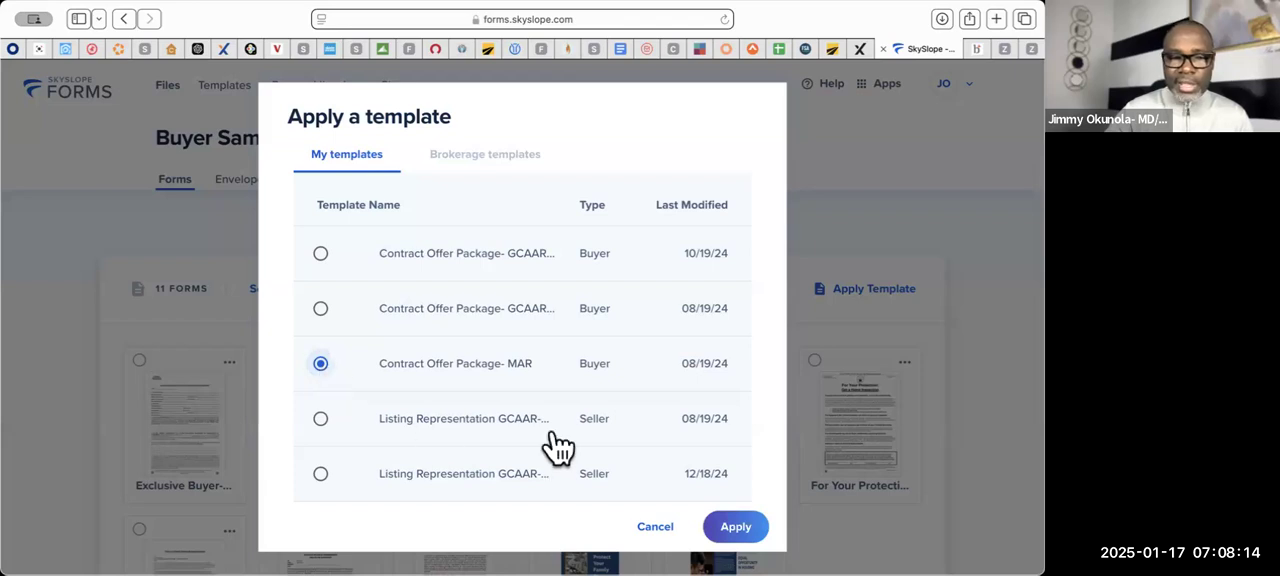
click(745, 522)
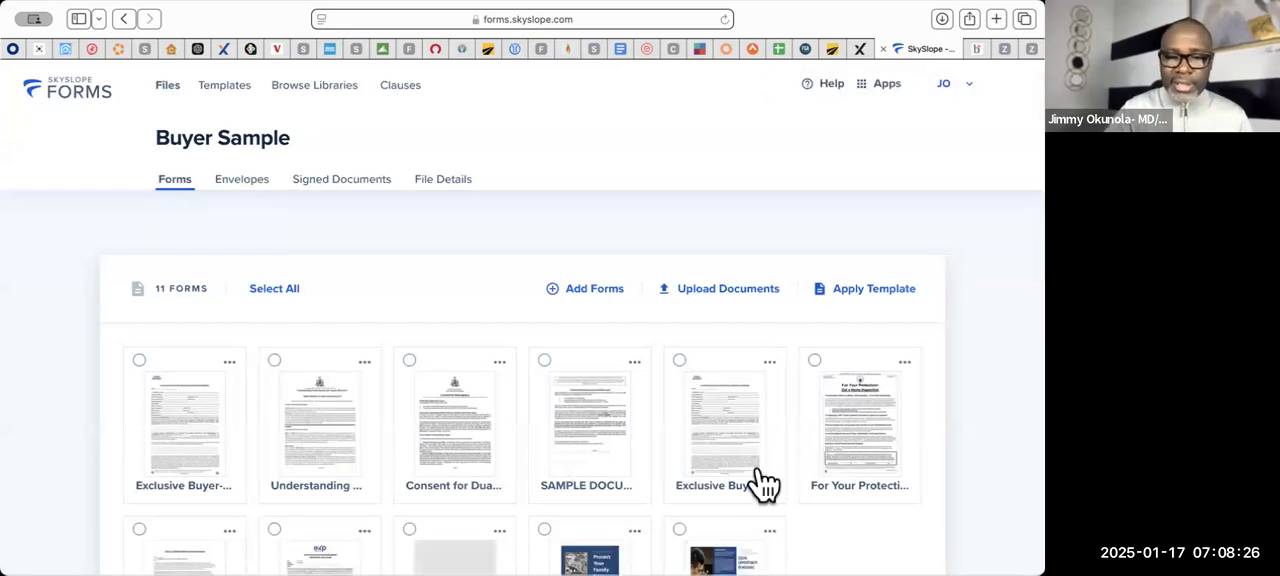
scroll(757, 486, down, 3)
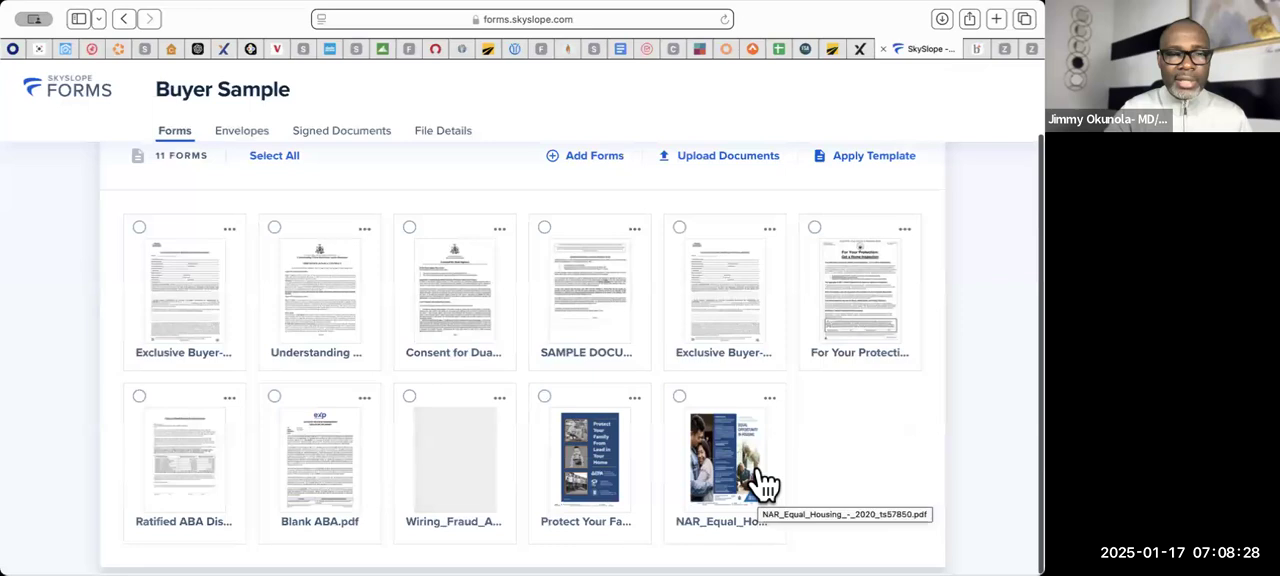
scroll(764, 484, up, 3)
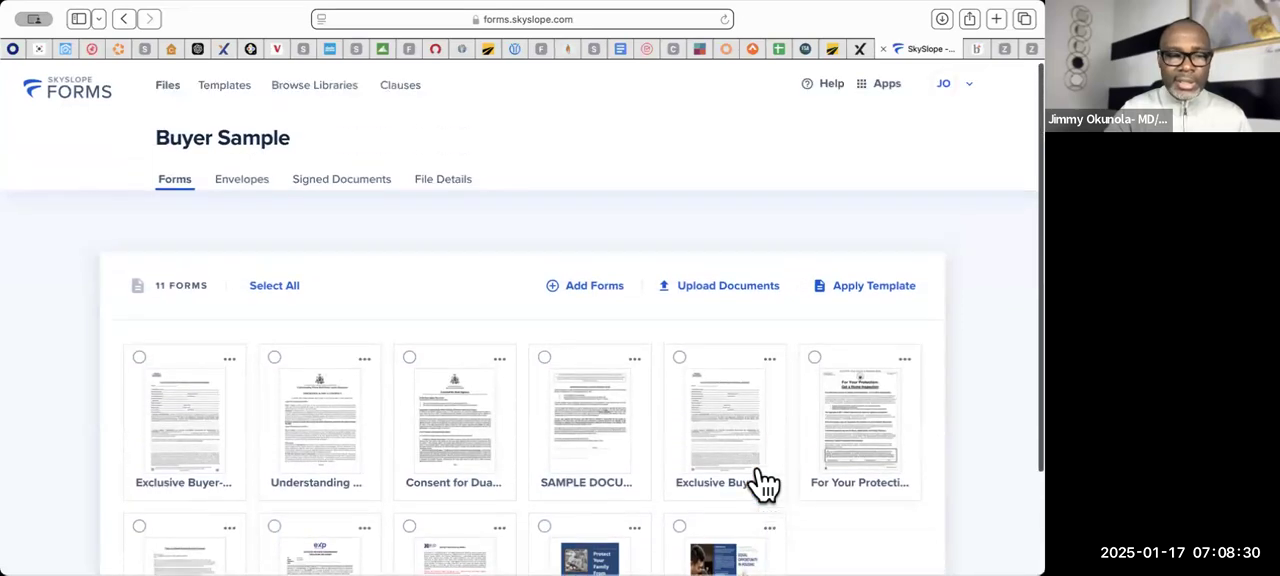
scroll(764, 484, down, 3)
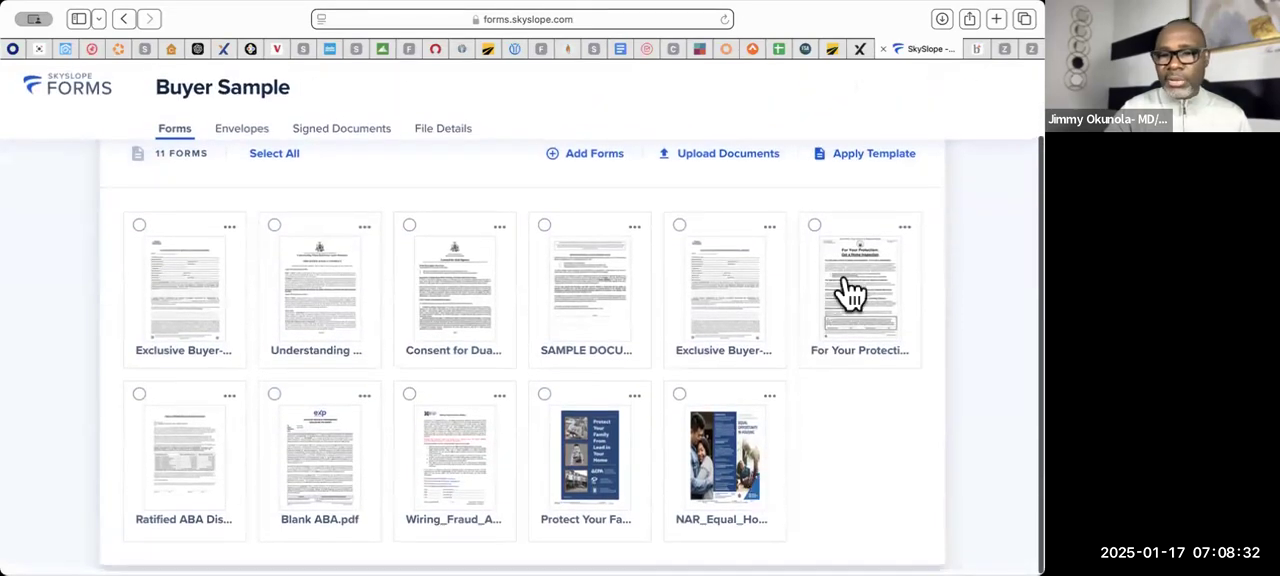
- Try again to apply the "Contract Offer Package- MAR" template and check the file's forms
click(858, 158)
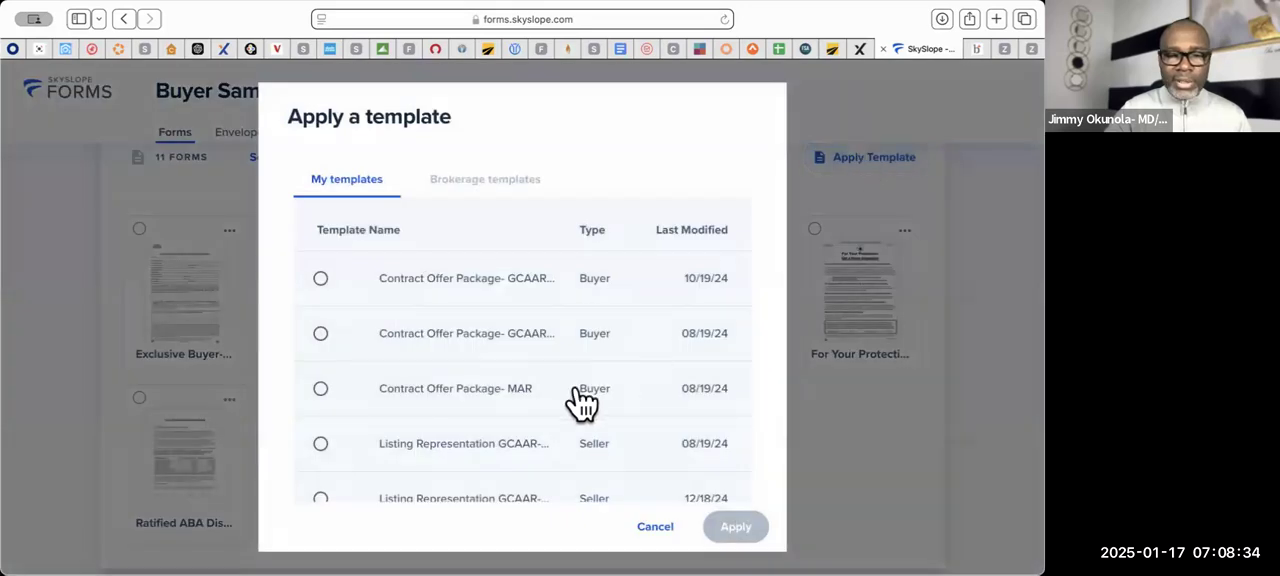
scroll(586, 398, down, 3)
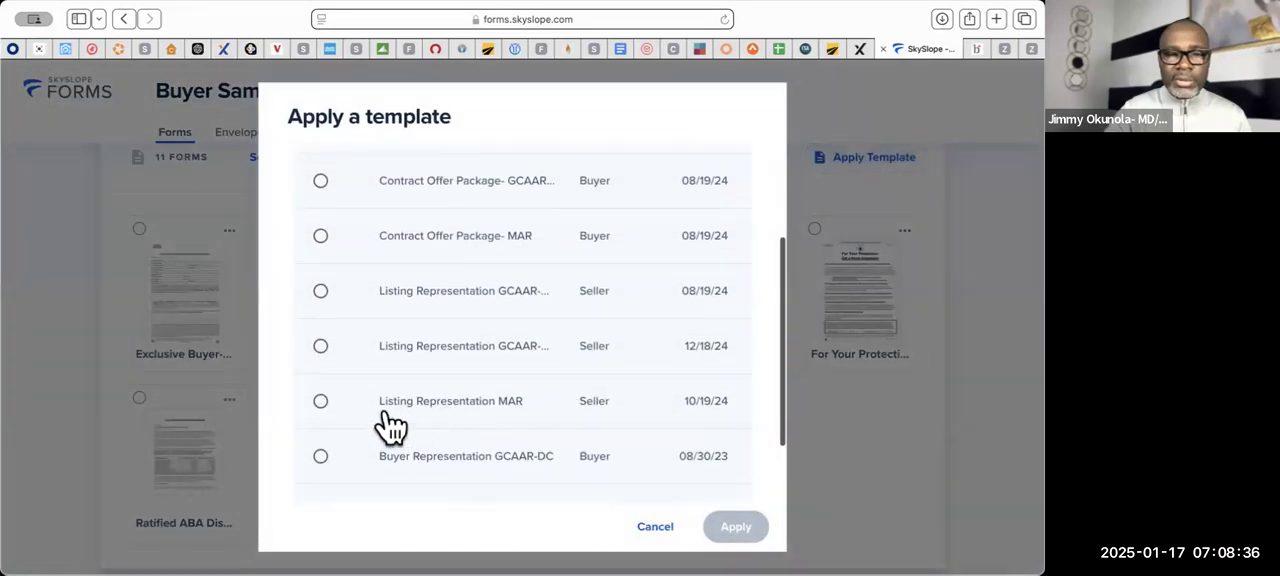
scroll(393, 430, up, 3)
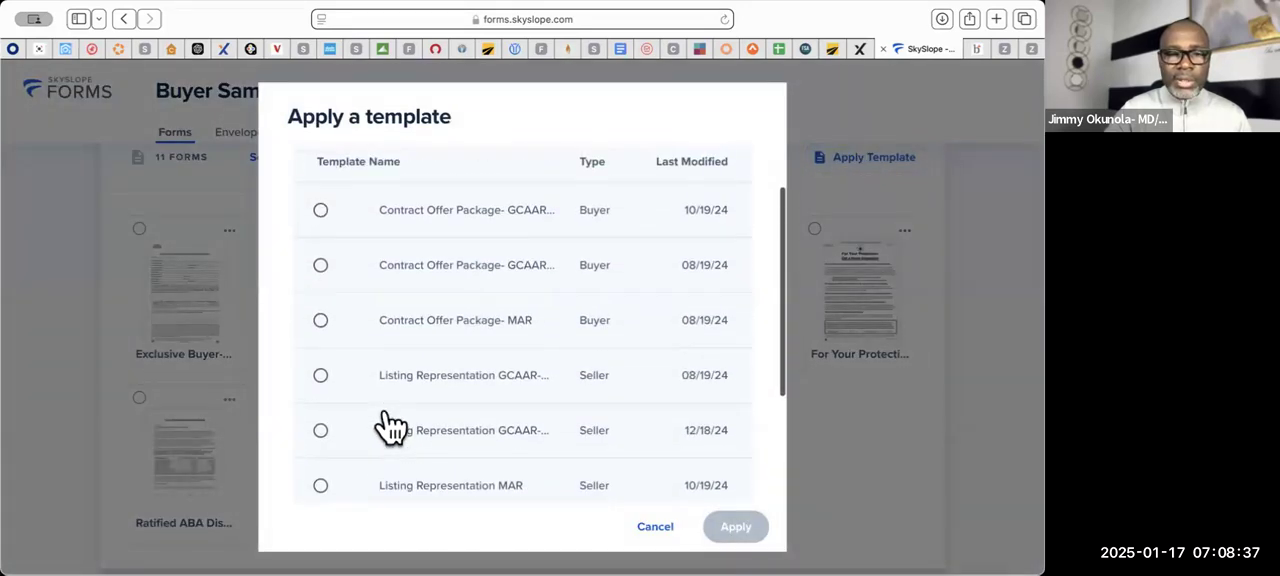
click(320, 321)
click(738, 529)
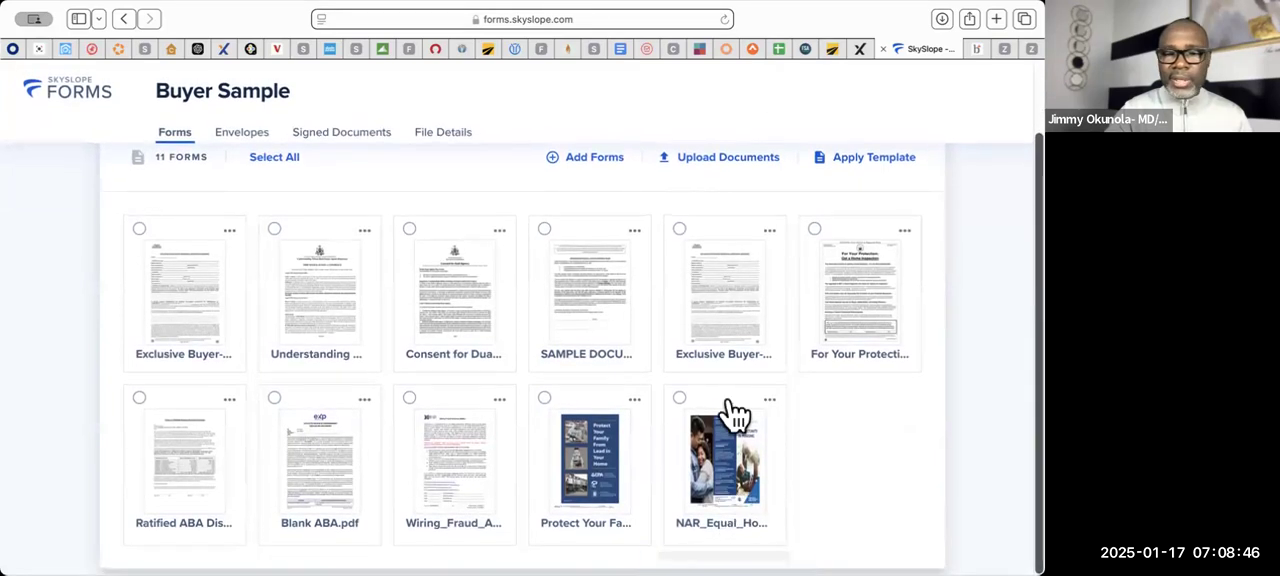
scroll(735, 415, up, 3)
scroll(735, 415, up, 1)
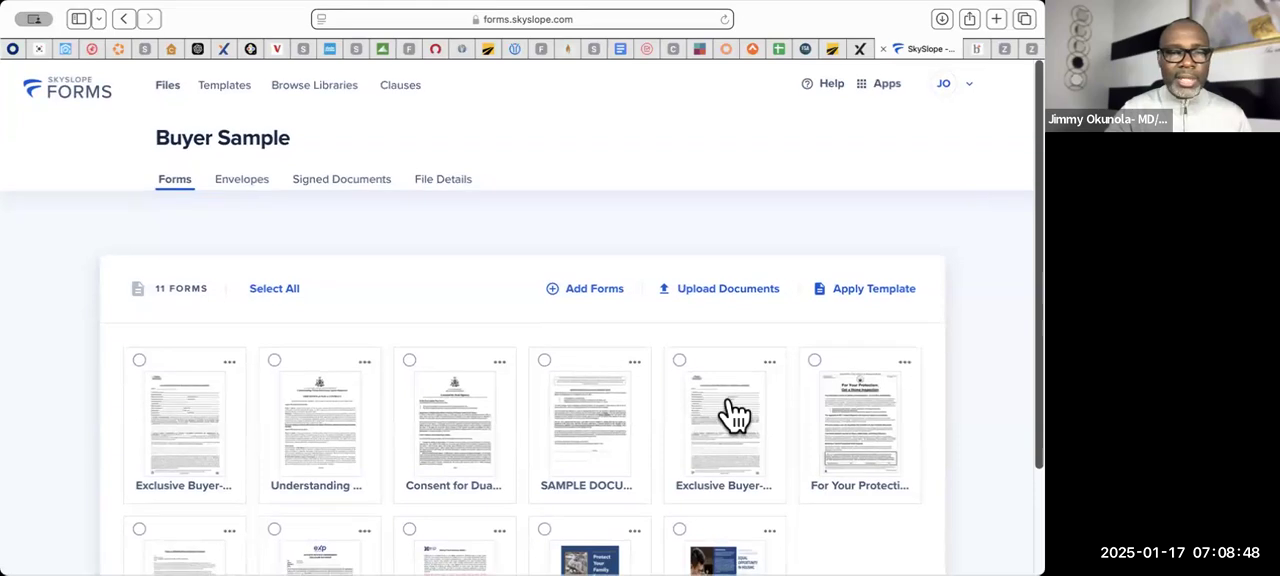
scroll(735, 415, down, 3)
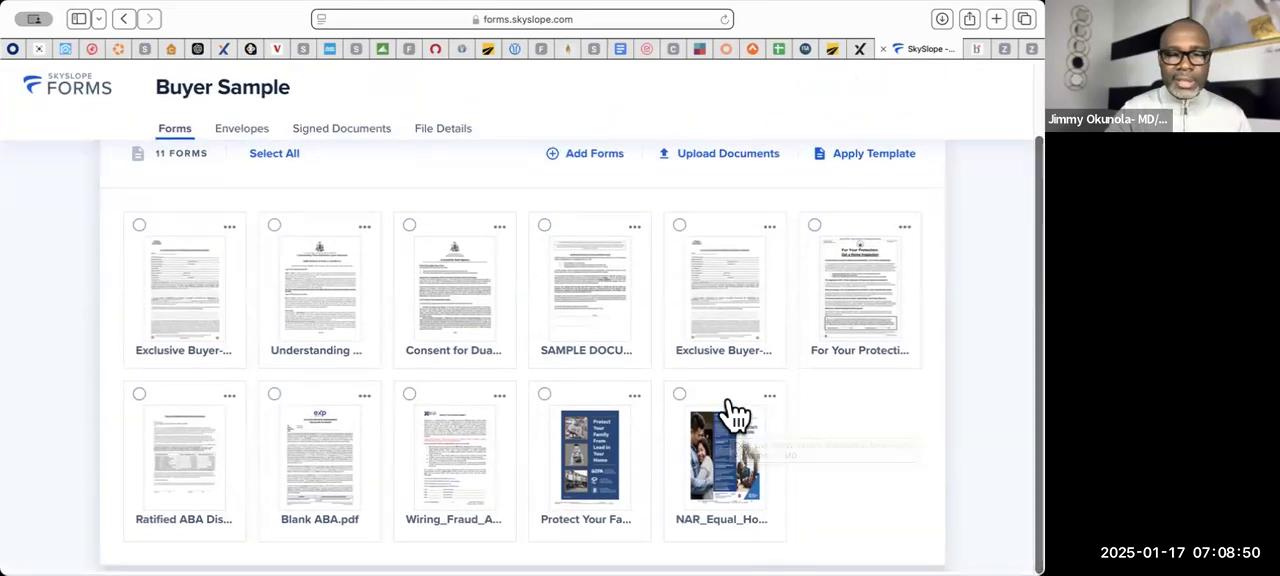
scroll(735, 415, up, 3)
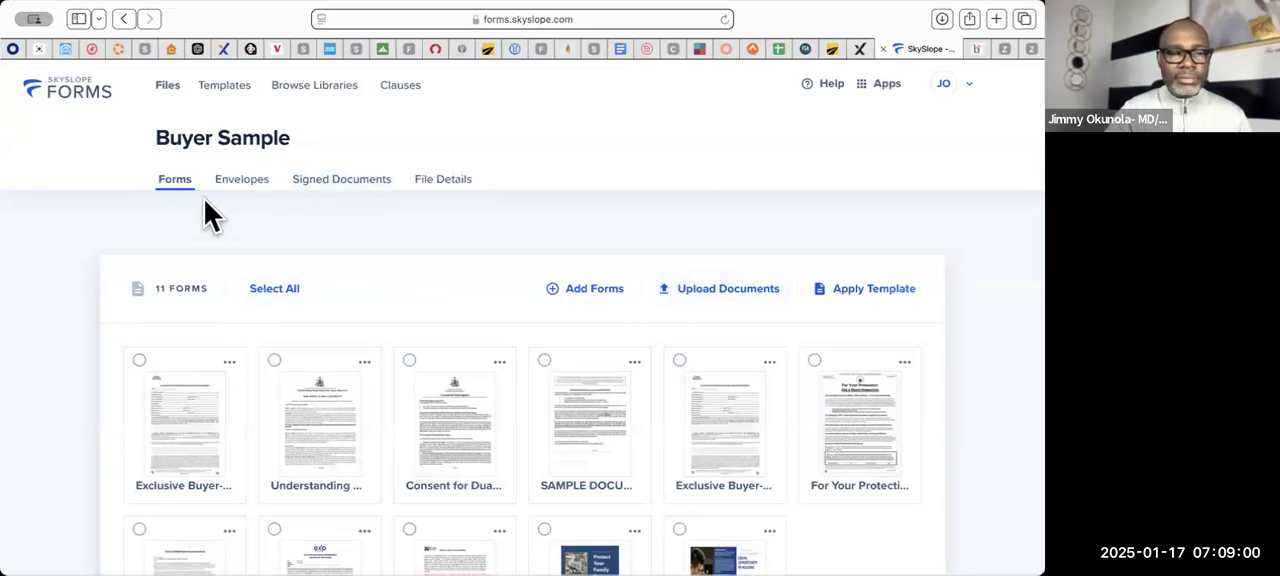
- Apply the "Contract Offer Package- GCAAR" buyer template last modified 10/19/24 to the Buyer Sample file
click(605, 290)
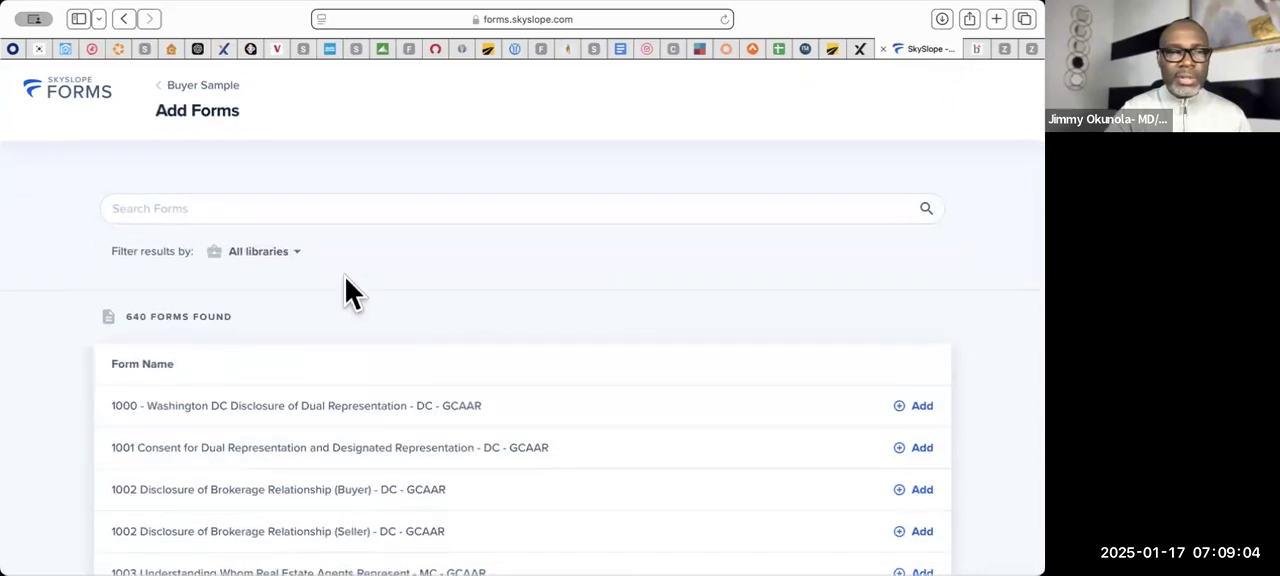
click(163, 87)
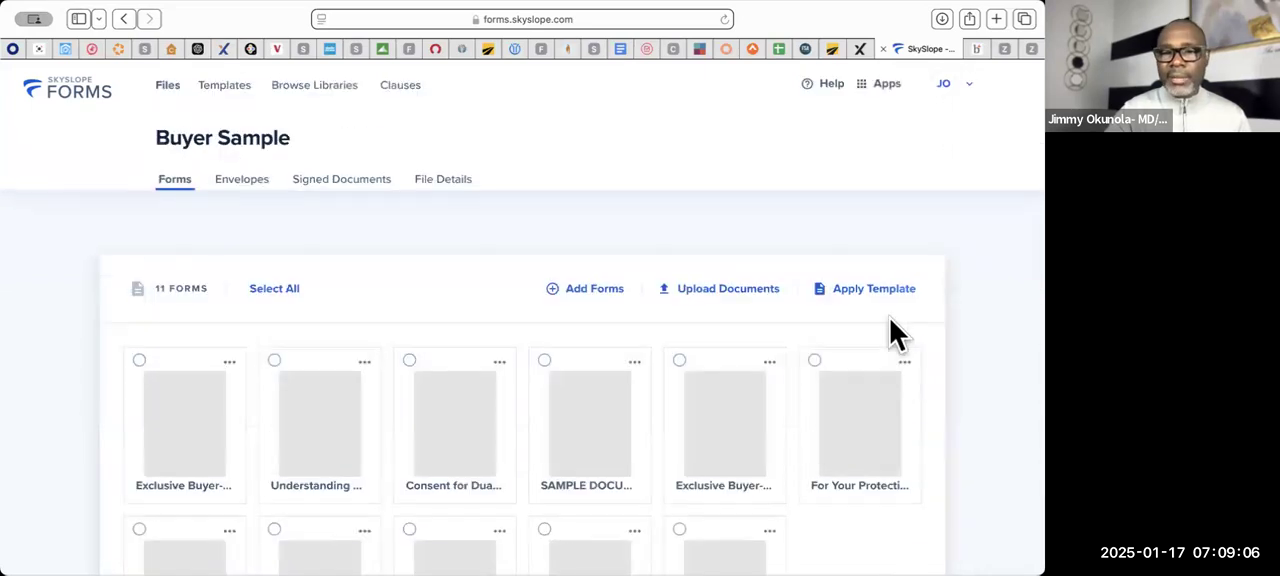
click(853, 292)
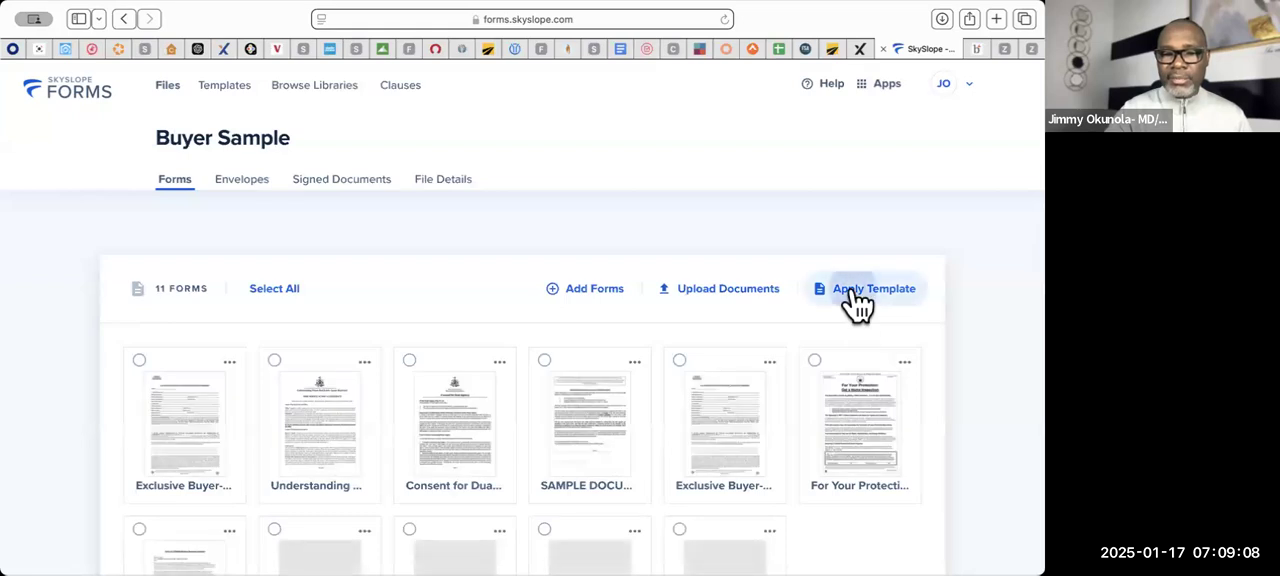
scroll(576, 400, down, 5)
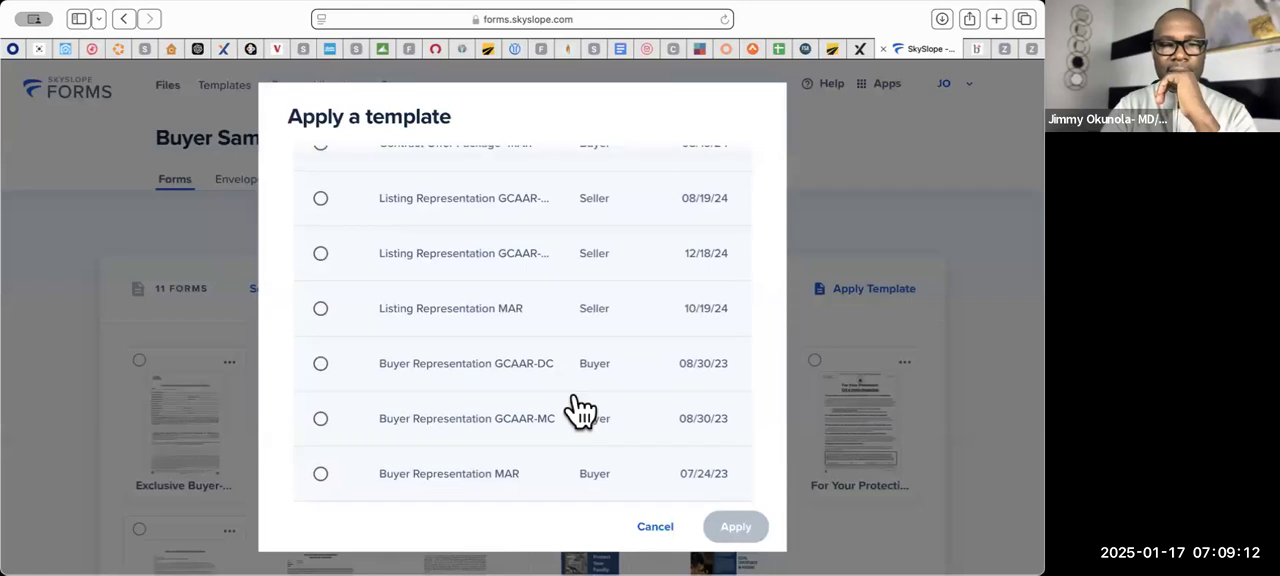
scroll(580, 410, up, 2)
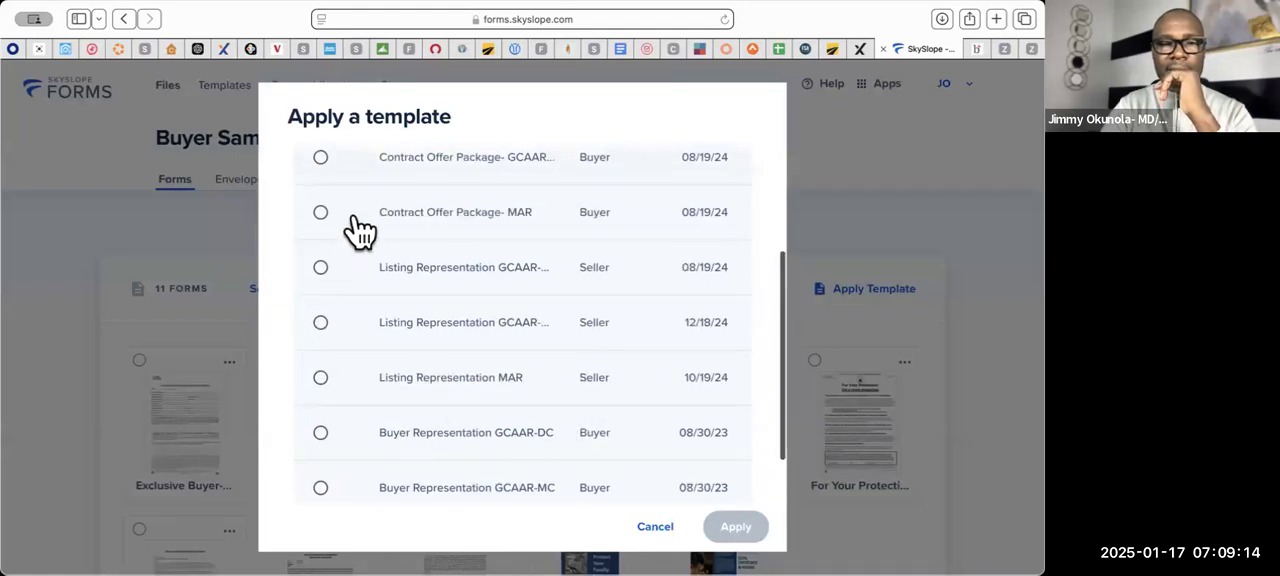
scroll(376, 290, up, 5)
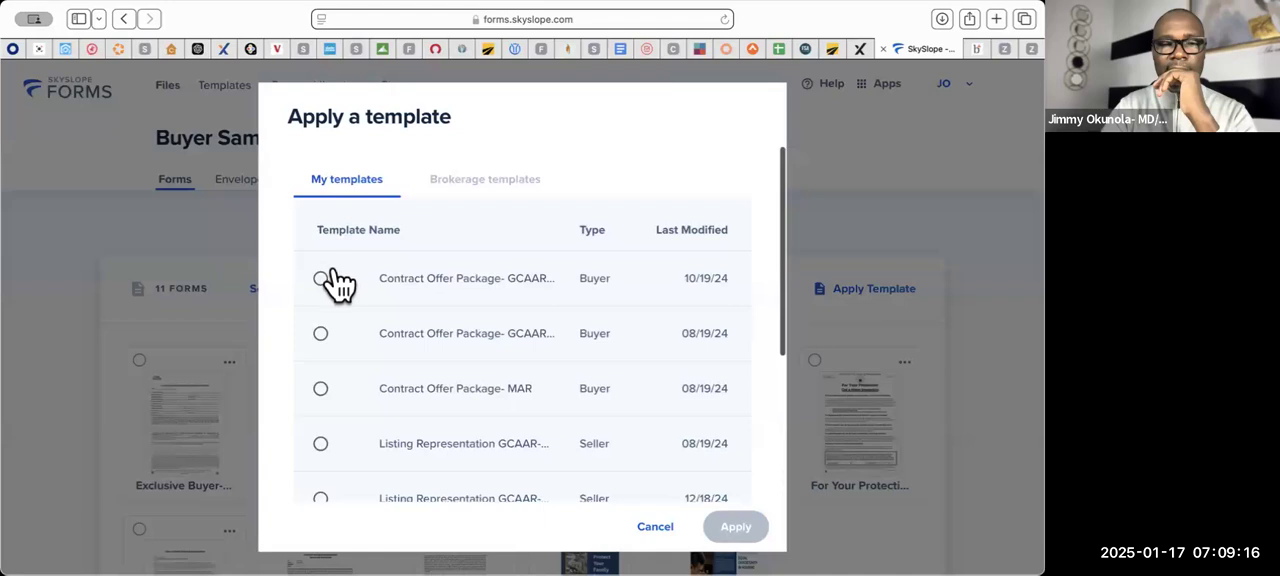
click(321, 279)
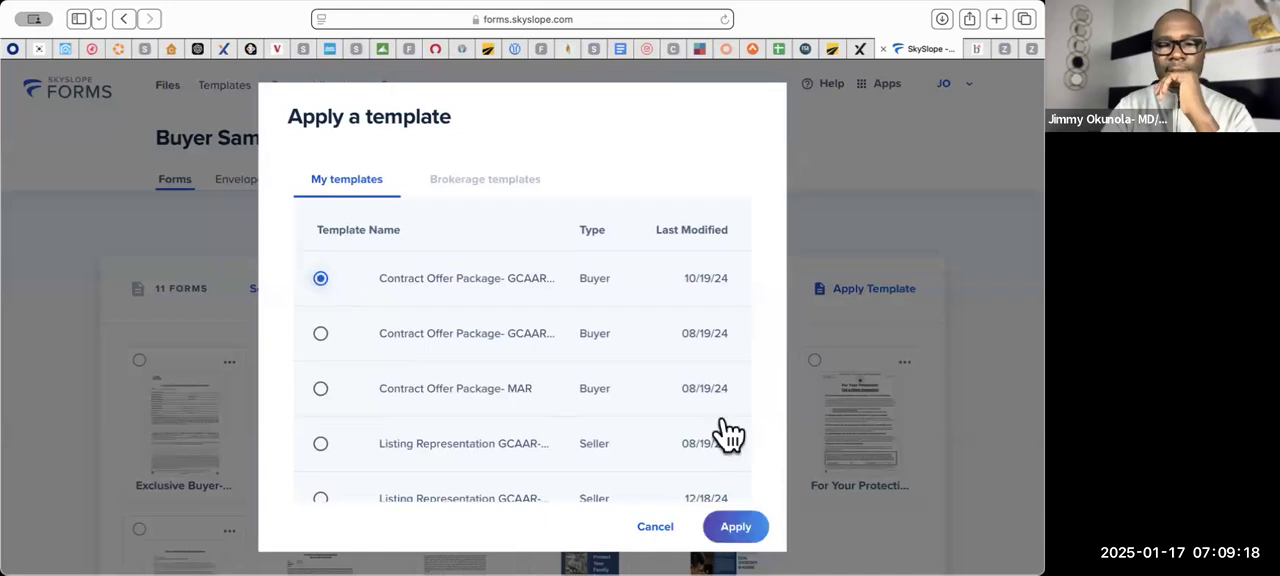
click(735, 530)
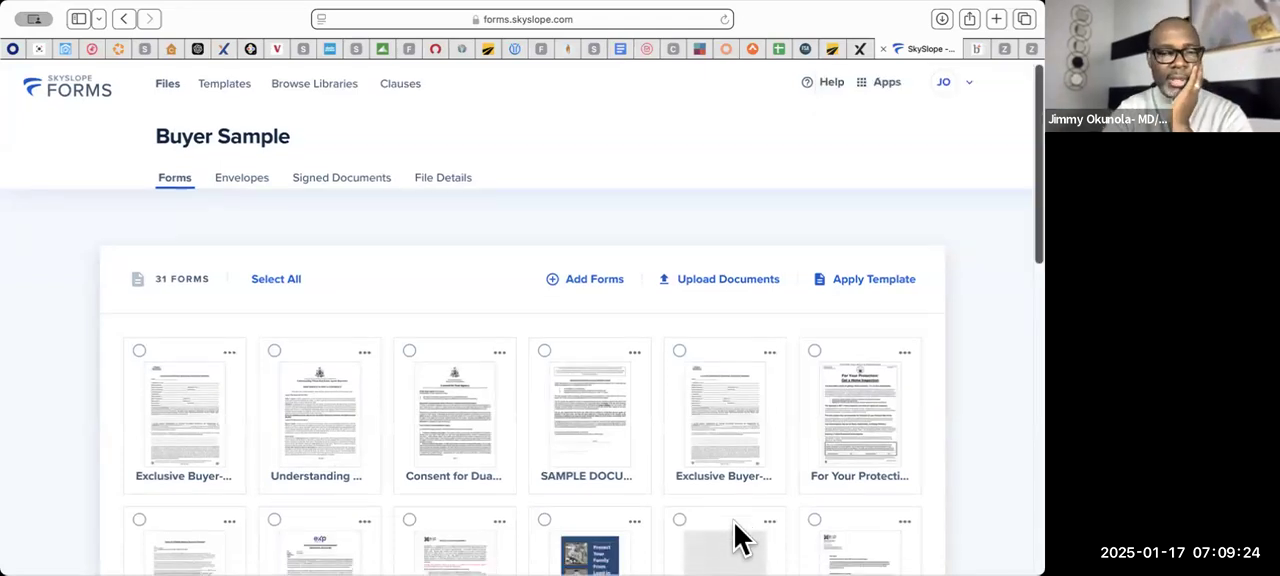
- Look through all the forms in the Buyer Sample file, from the existing buyer forms to the contract offer addenda
scroll(735, 540, down, 10)
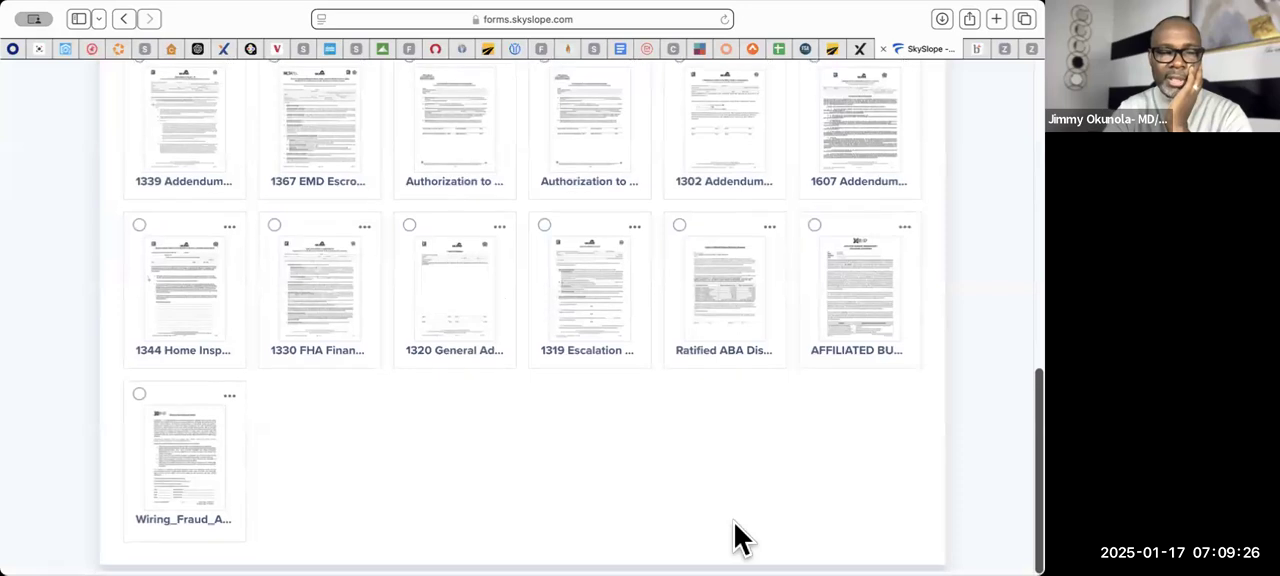
scroll(735, 540, up, 5)
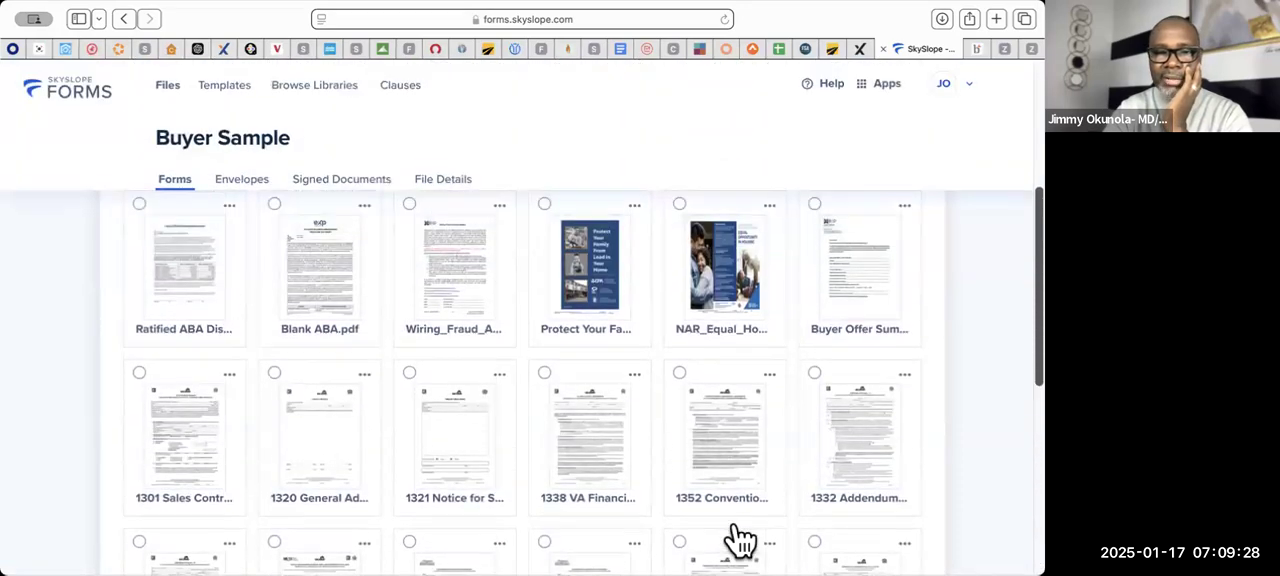
scroll(740, 540, up, 1)
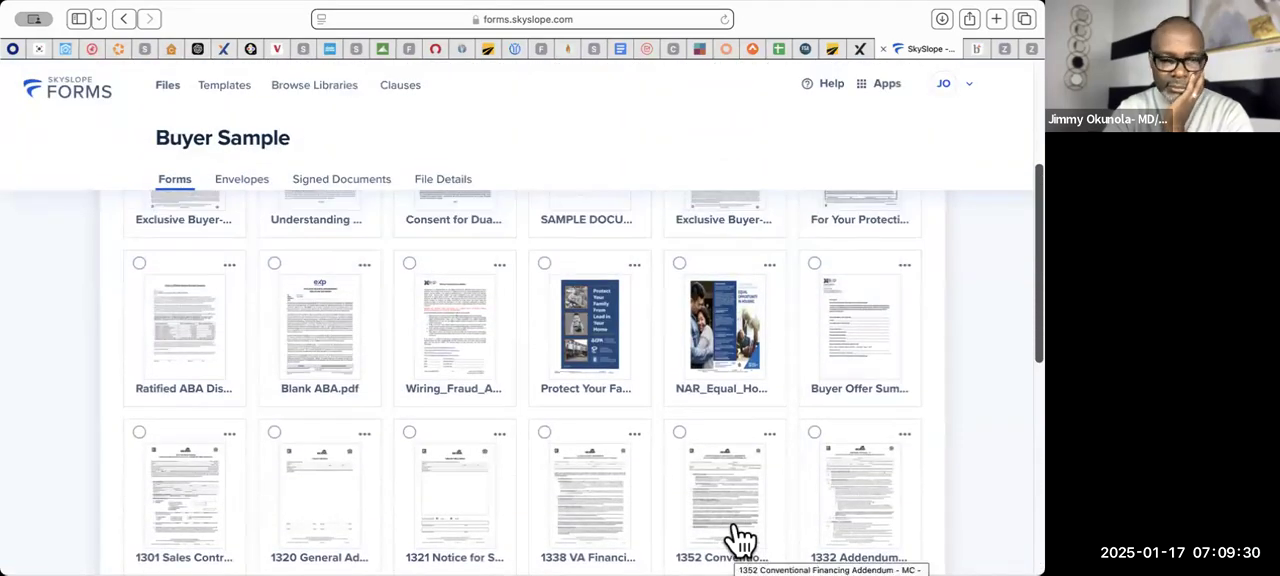
scroll(738, 540, up, 1)
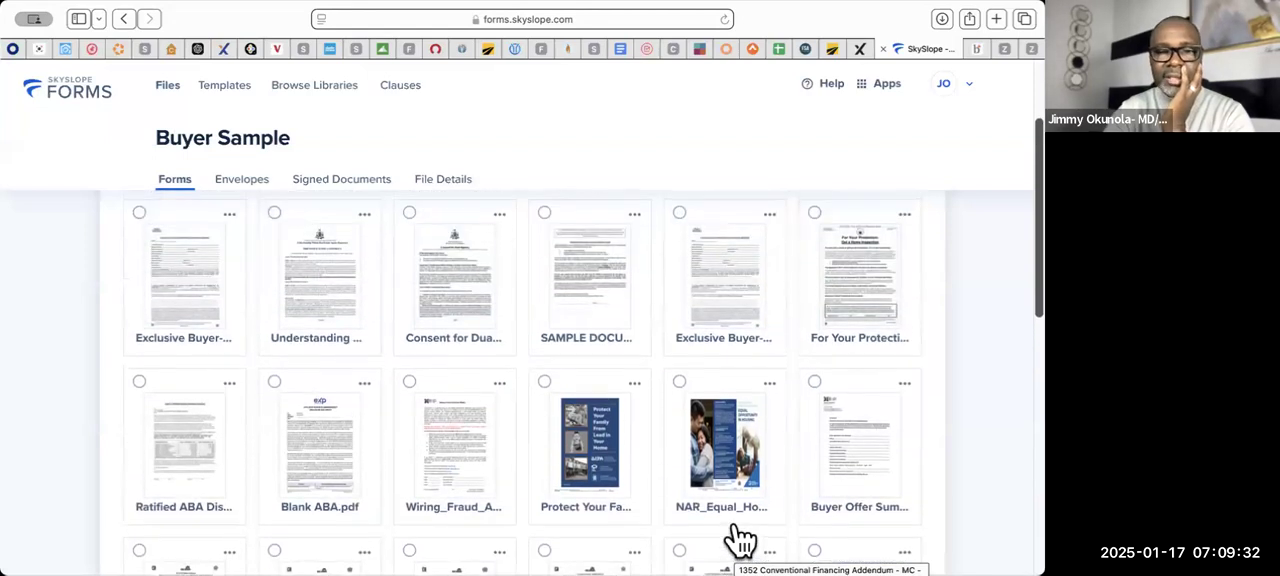
scroll(737, 530, down, 3)
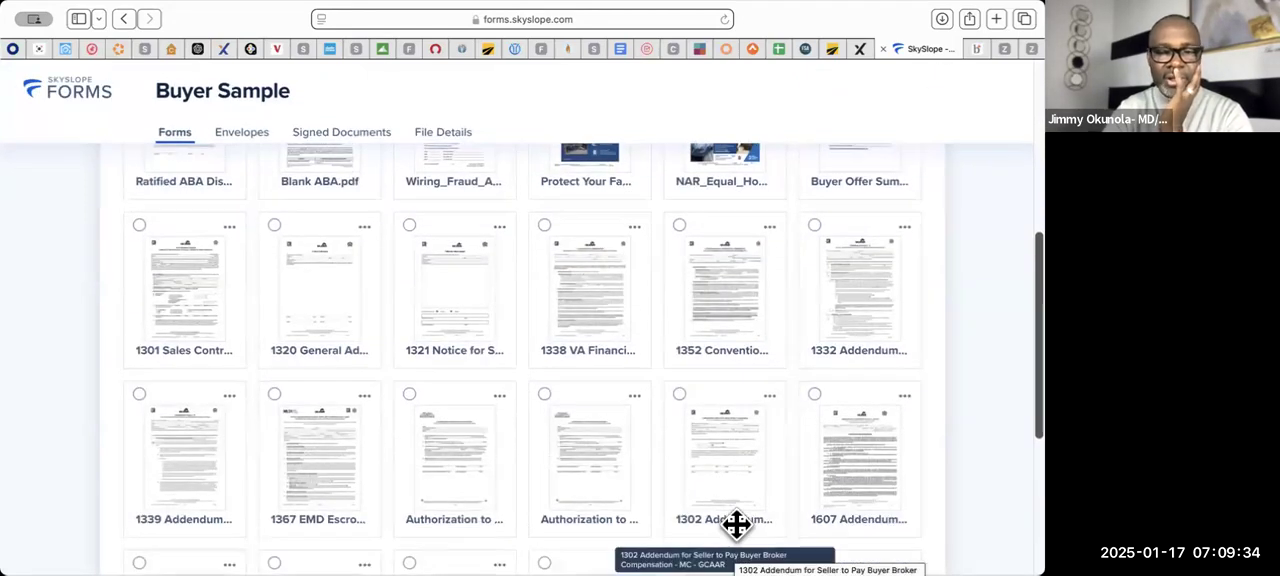
scroll(736, 524, down, 4)
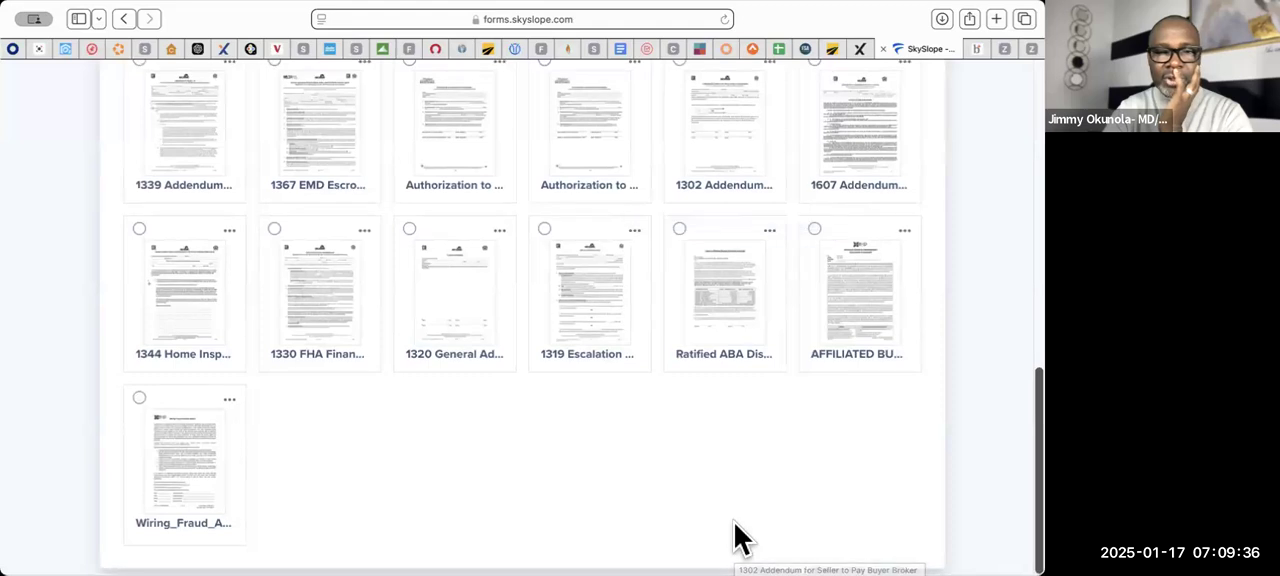
scroll(738, 540, up, 5)
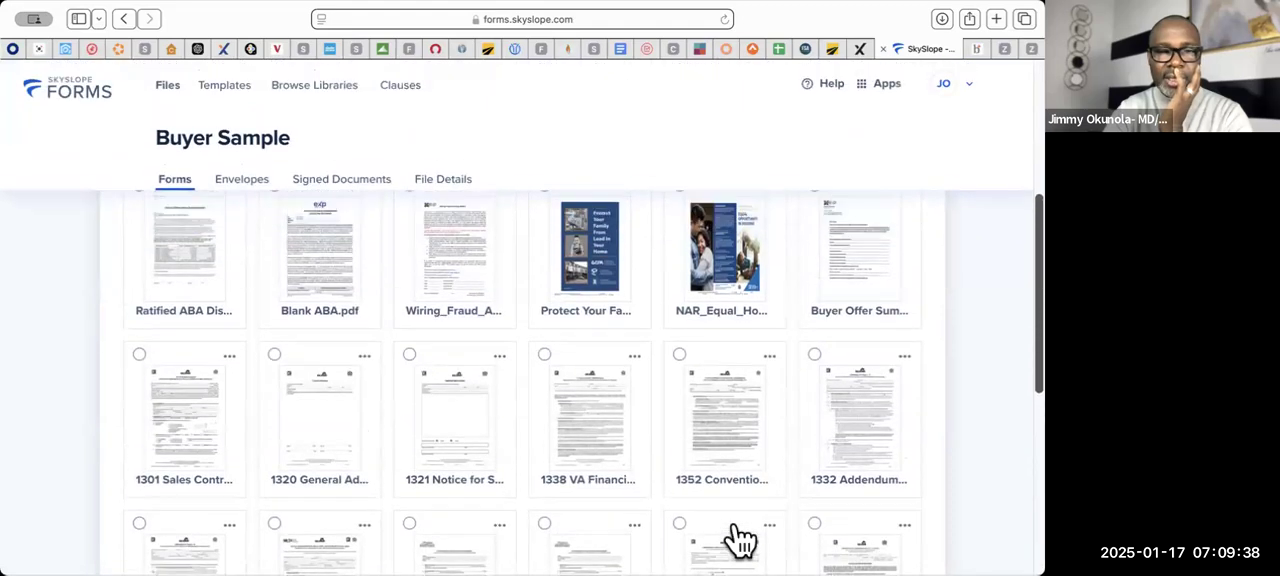
scroll(740, 540, up, 2)
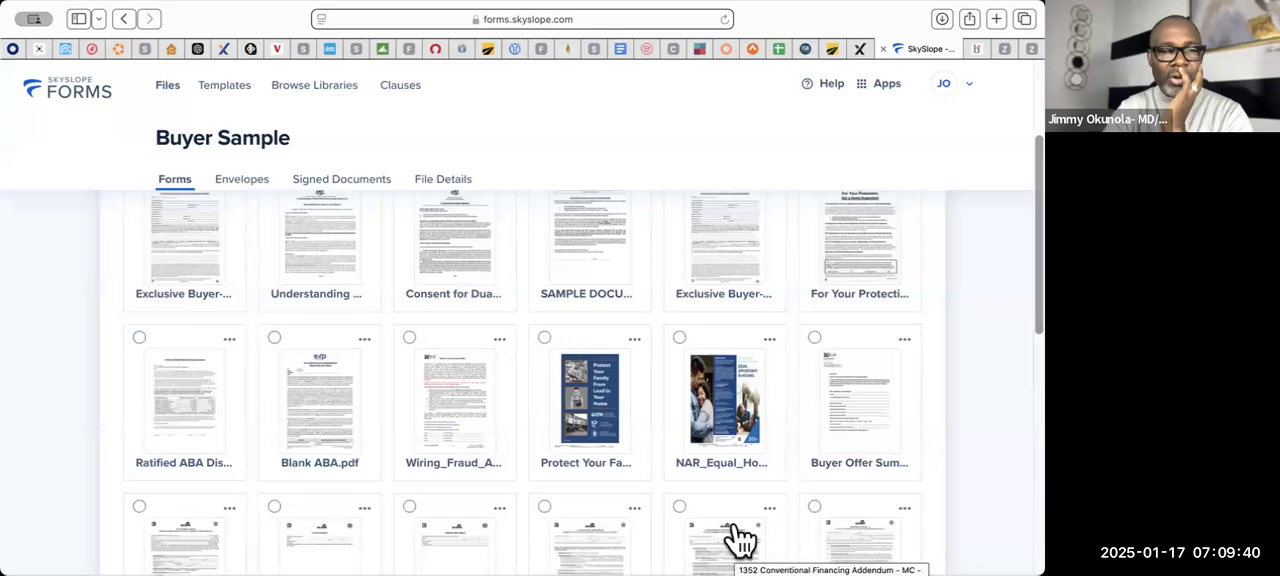
scroll(738, 540, up, 4)
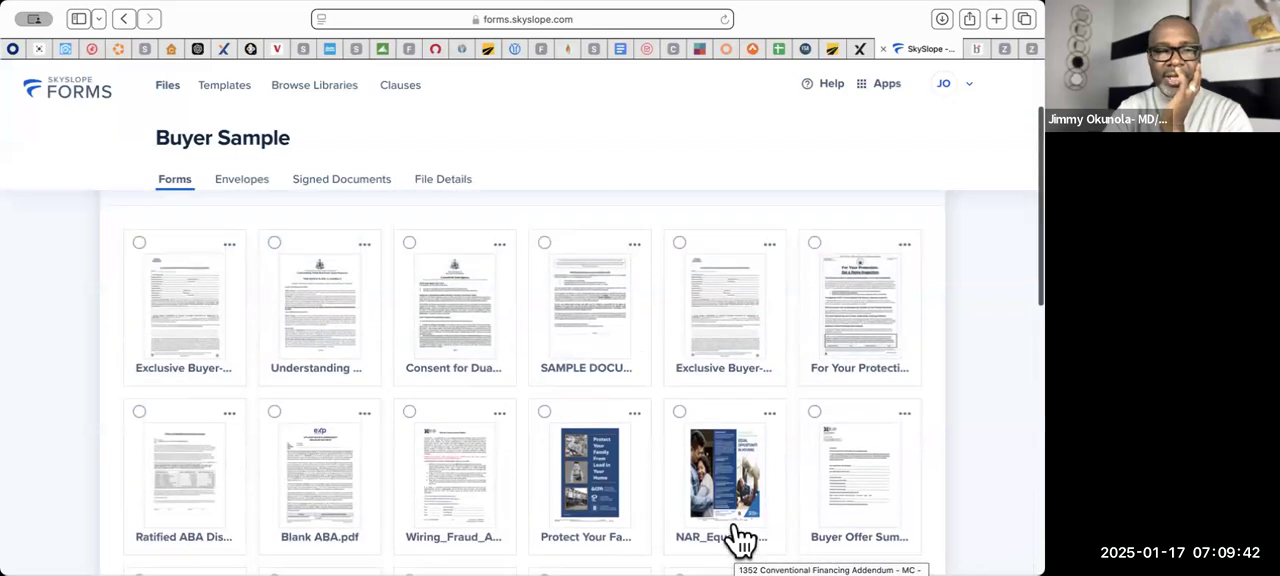
- Select all forms in the Buyer Sample file, excluding the six in the first row, from Exclusive Buyer to For Your Protection
click(294, 288)
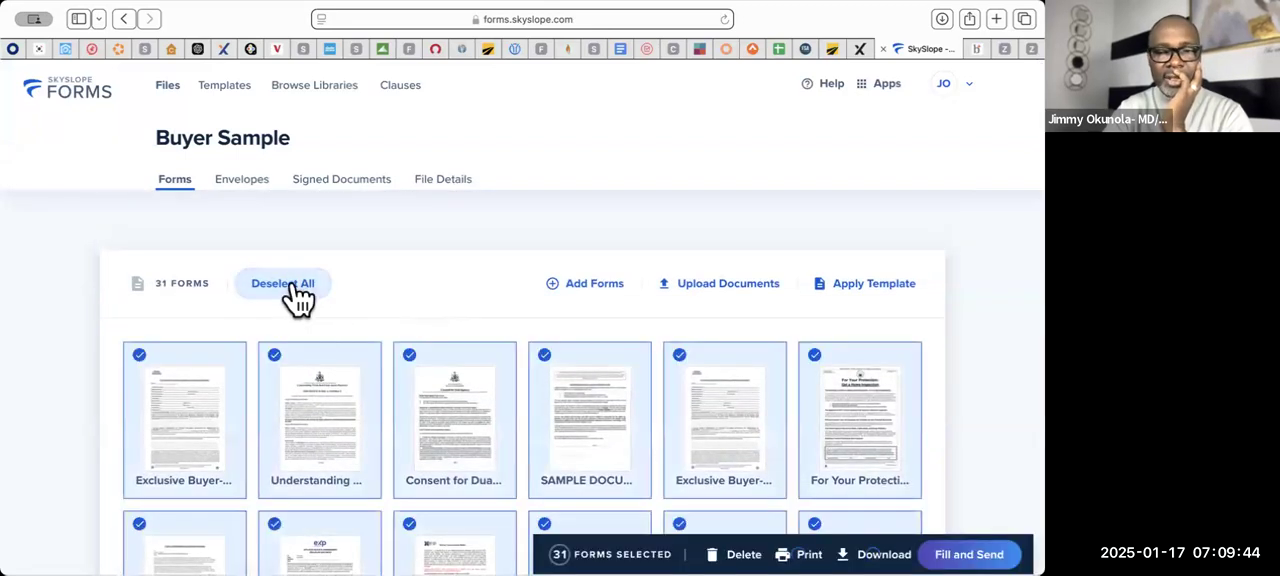
click(220, 380)
click(277, 372)
click(425, 370)
click(550, 372)
click(681, 358)
click(816, 360)
- Deselect the Ratified ABA, Blank ABA, Wiring Fraud, Protect Your Family and NAR Equal Housing forms, keeping the Buyer Offer Summary selected
scroll(816, 362, down, 3)
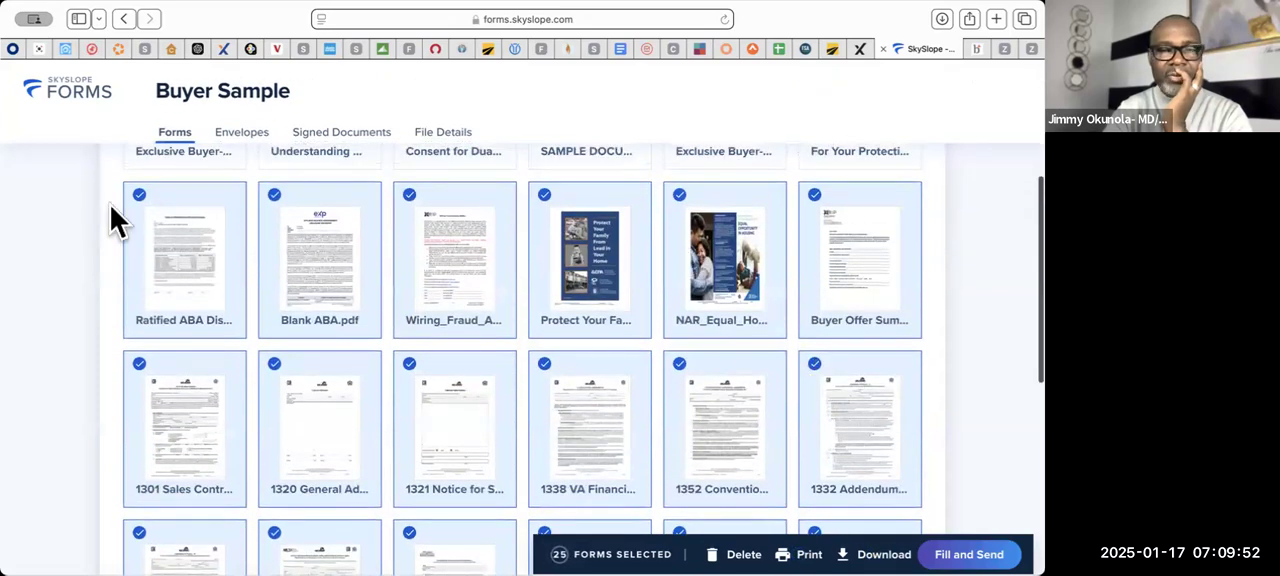
click(138, 198)
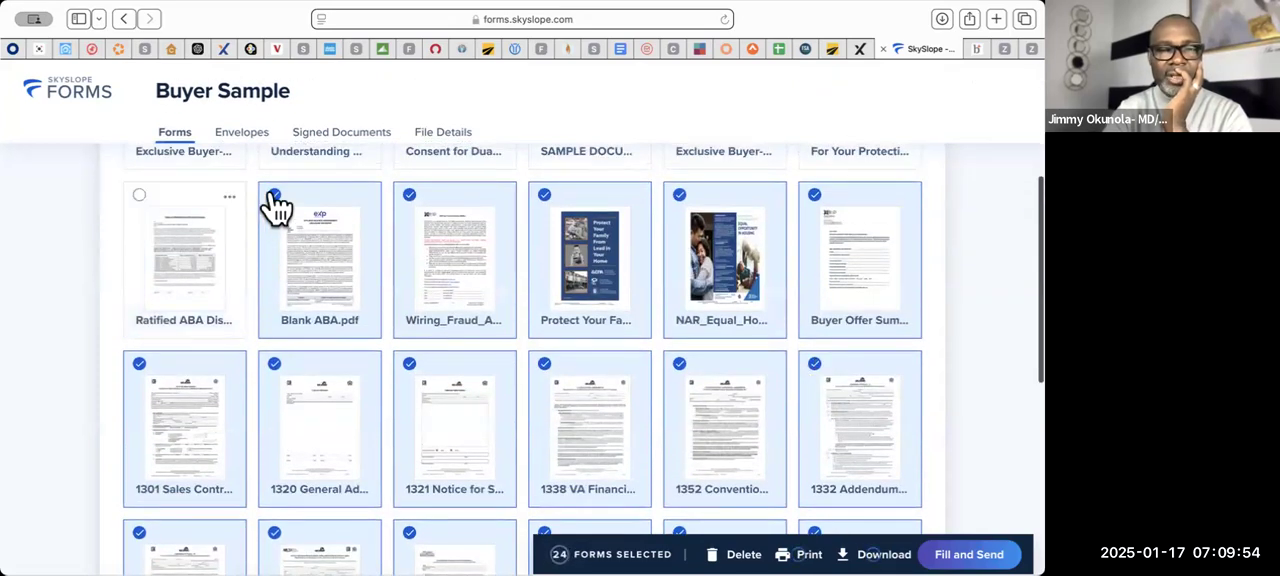
click(276, 198)
click(409, 196)
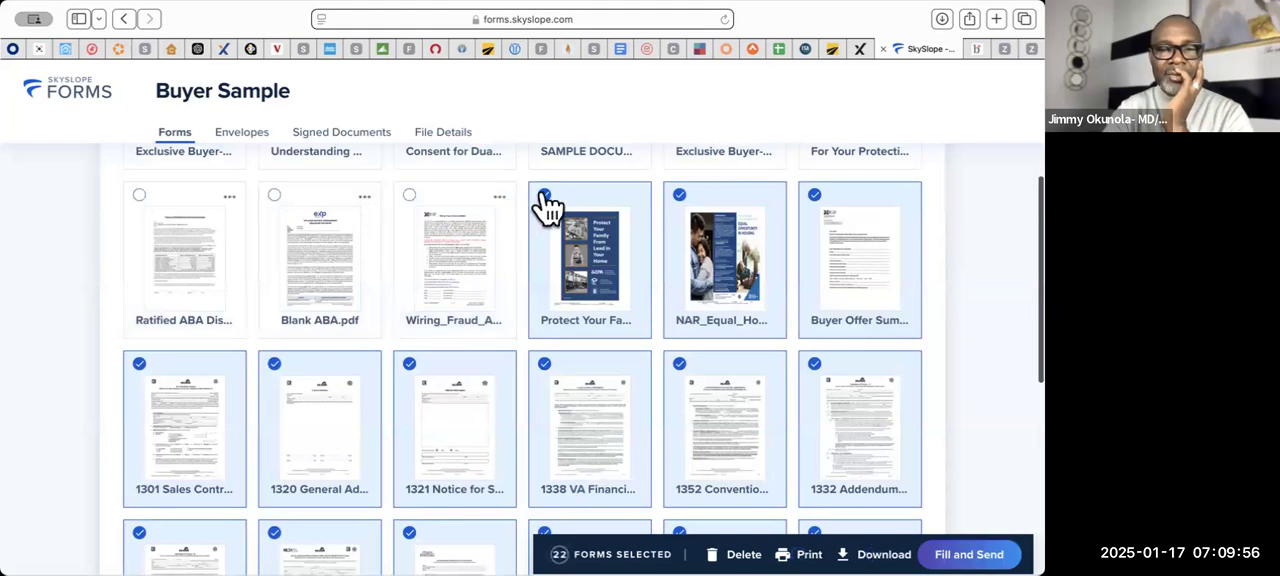
click(544, 196)
click(679, 196)
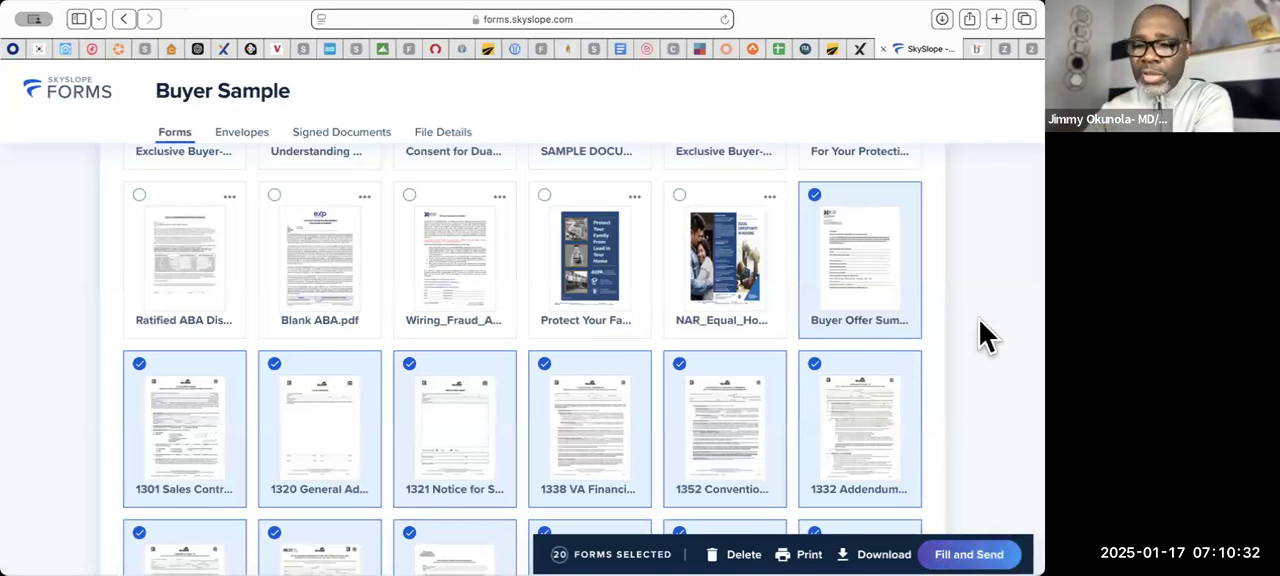
- Open the file details of the Buyer Sample file and go to the MLS number field
scroll(980, 322, up, 5)
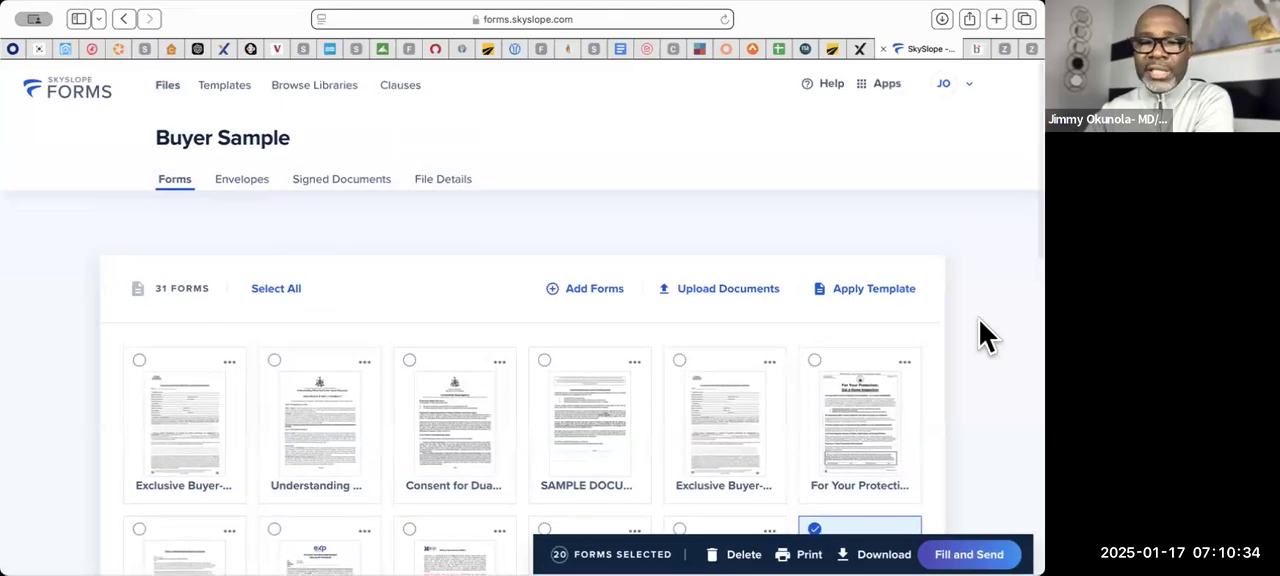
click(440, 186)
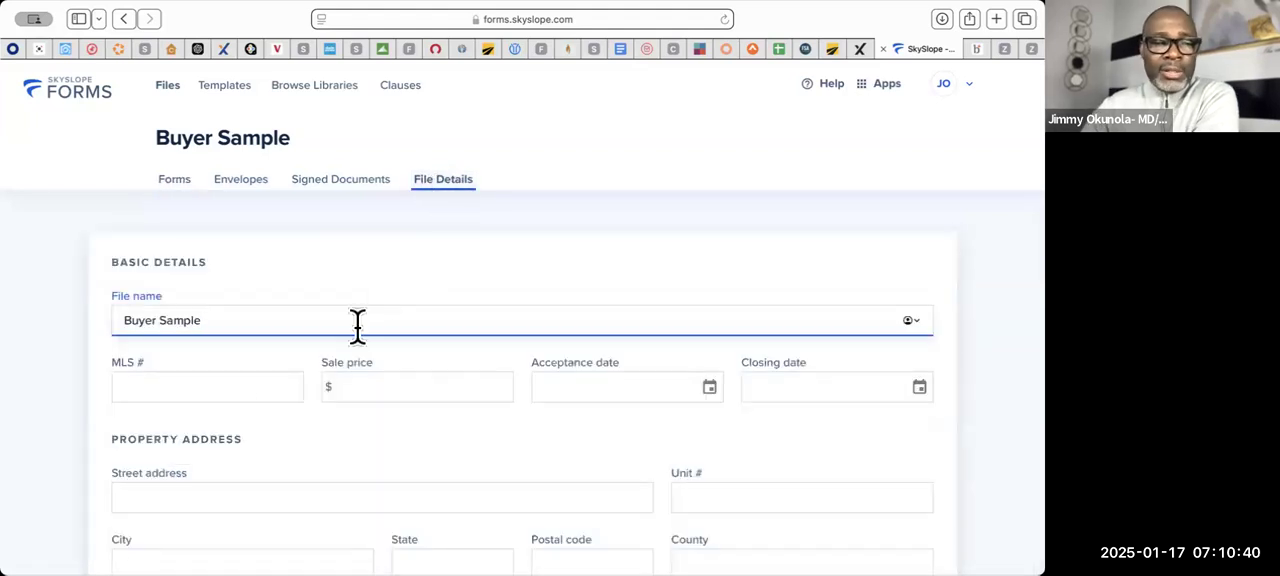
click(244, 386)
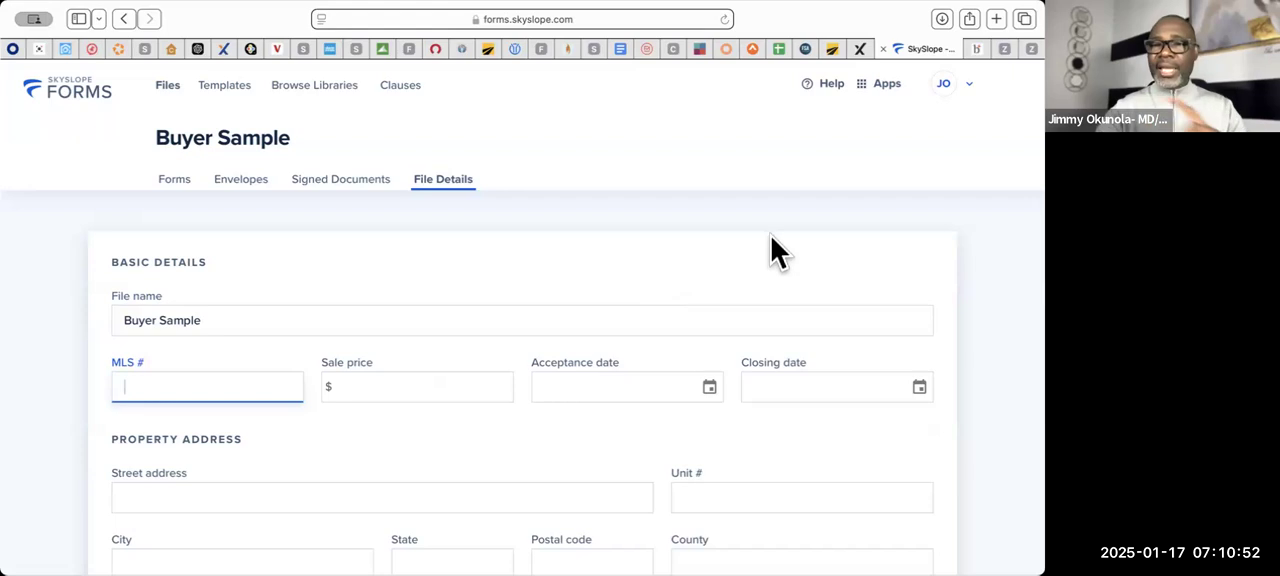
- Switch to Bright MLS Matrix and search for residential sale listings in zip code 20721
click(982, 45)
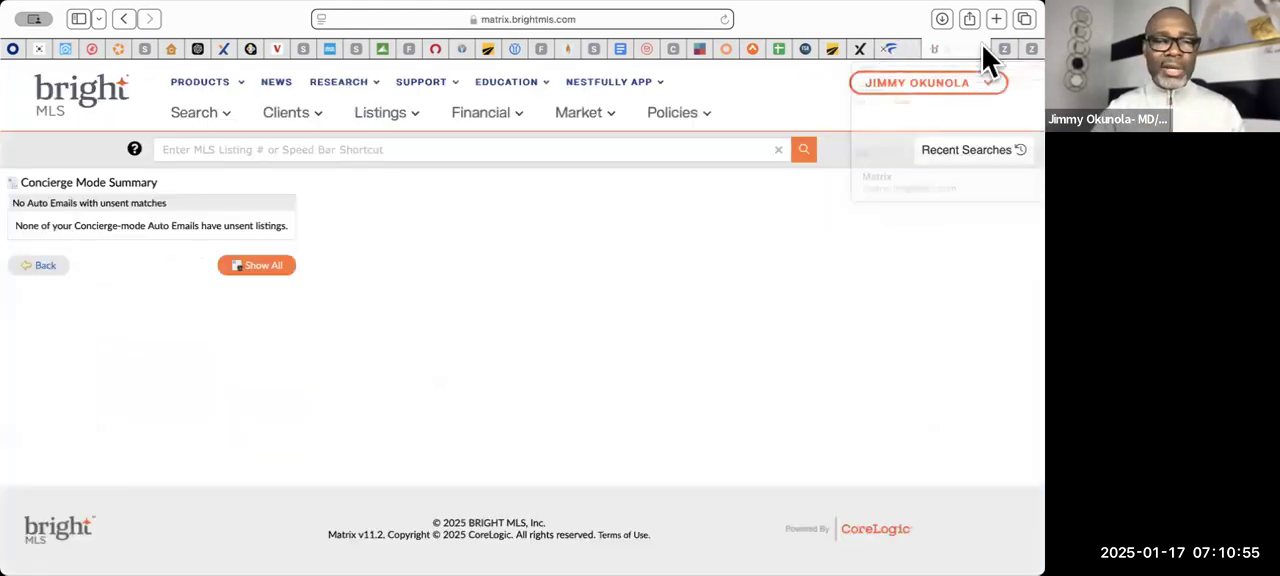
click(205, 120)
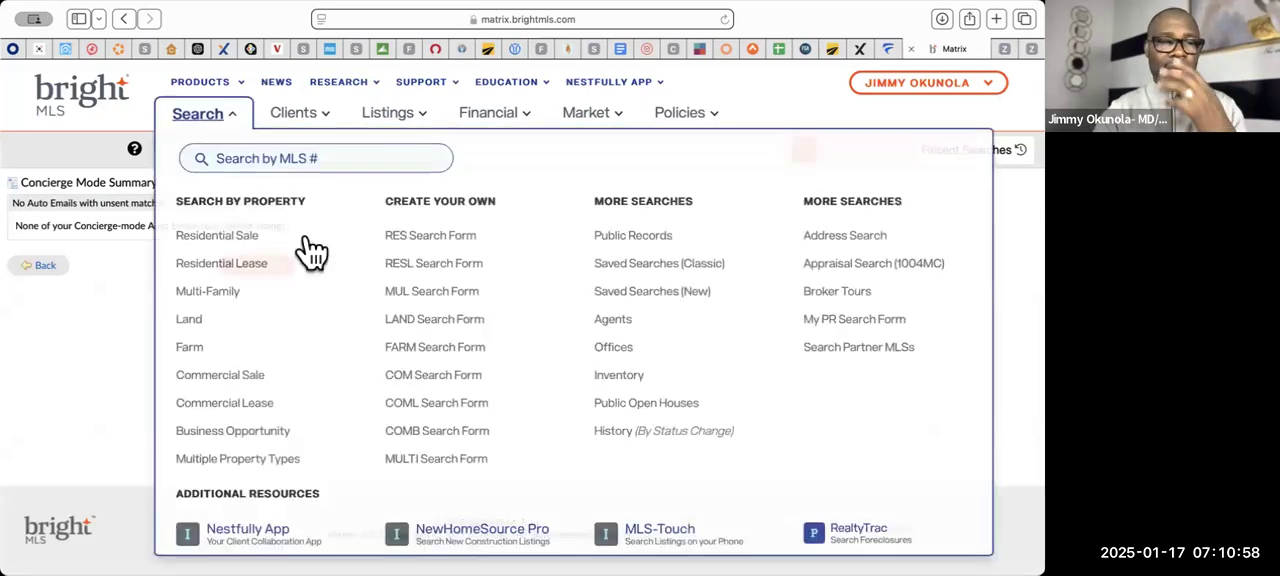
click(229, 240)
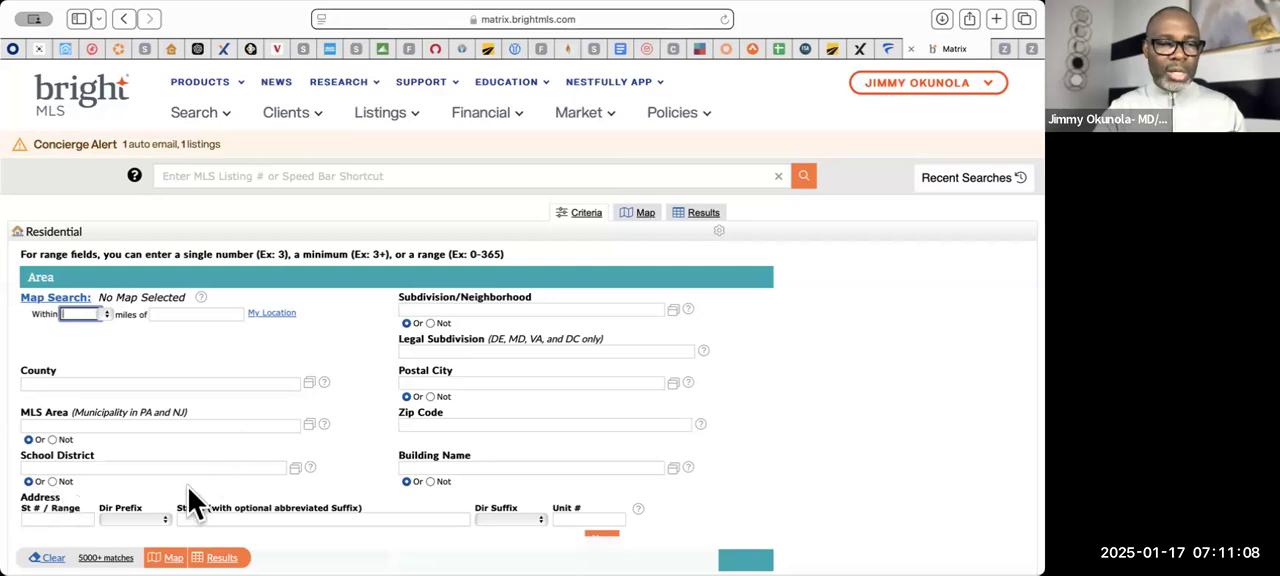
click(447, 424)
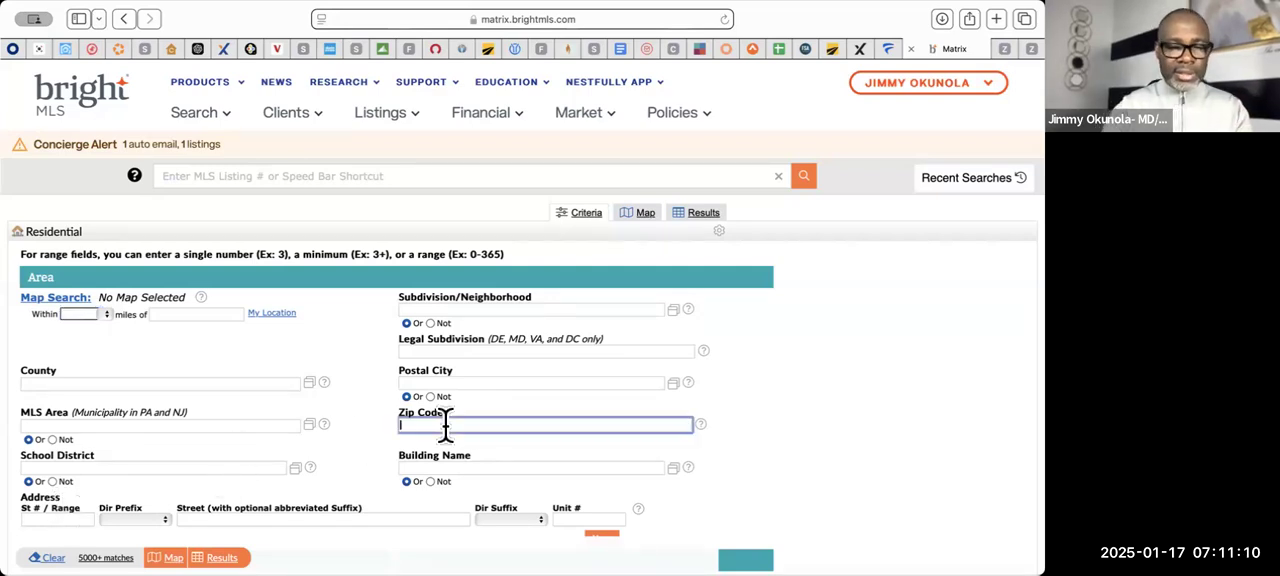
text(20721)
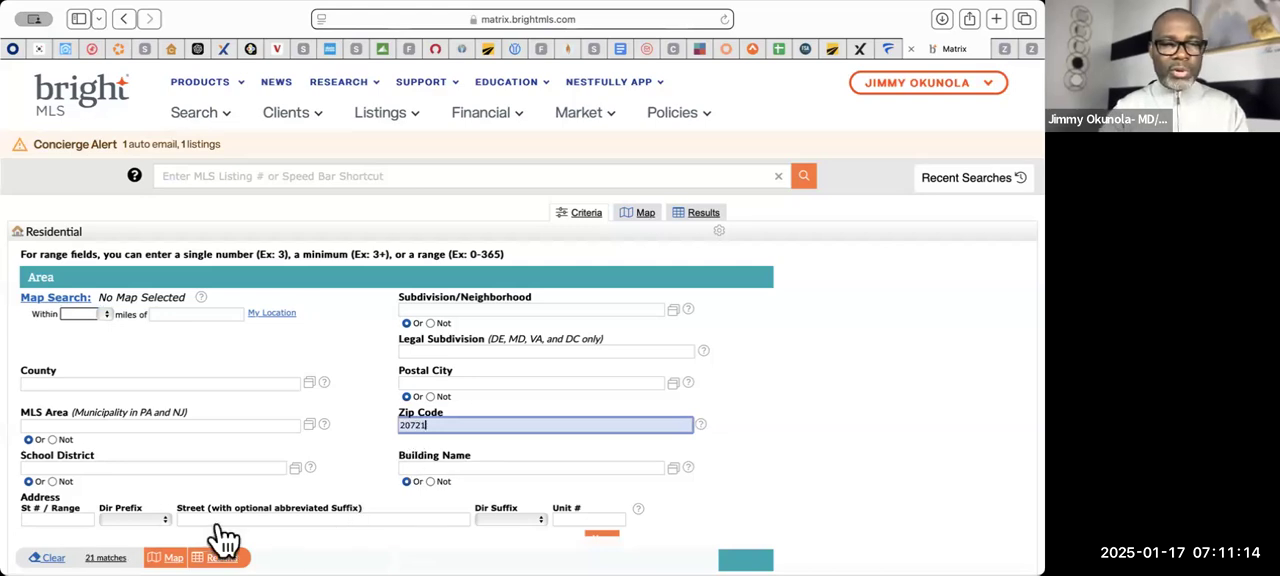
click(221, 556)
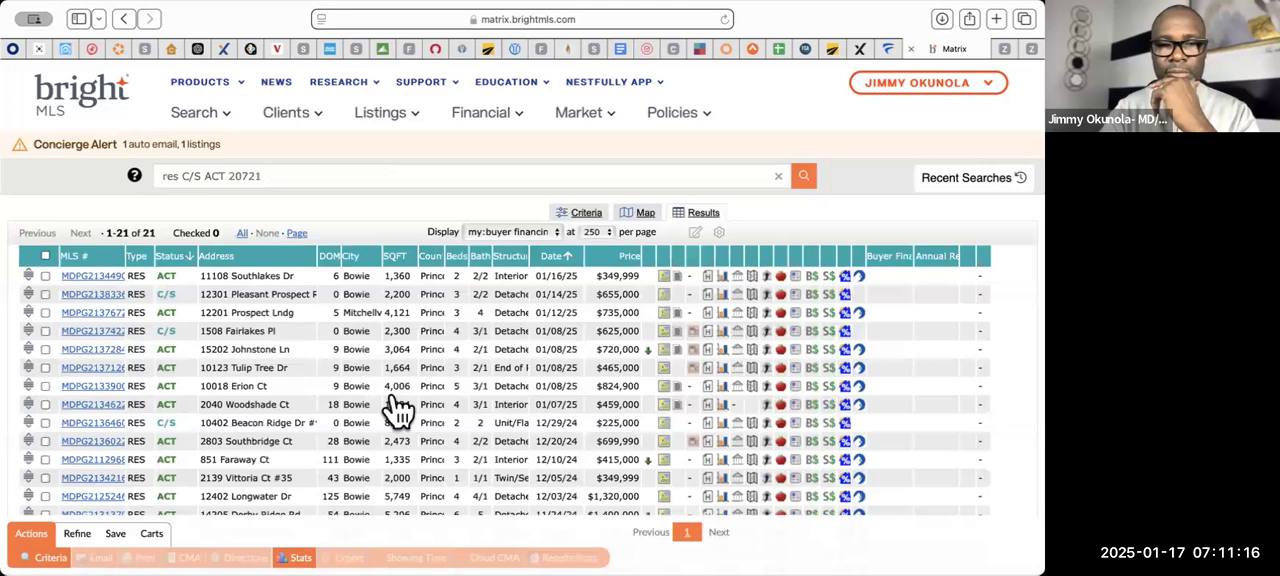
- Open the $735,000 active listing dated 01/12/25 from the results and copy its MLS number
scroll(392, 407, down, 2)
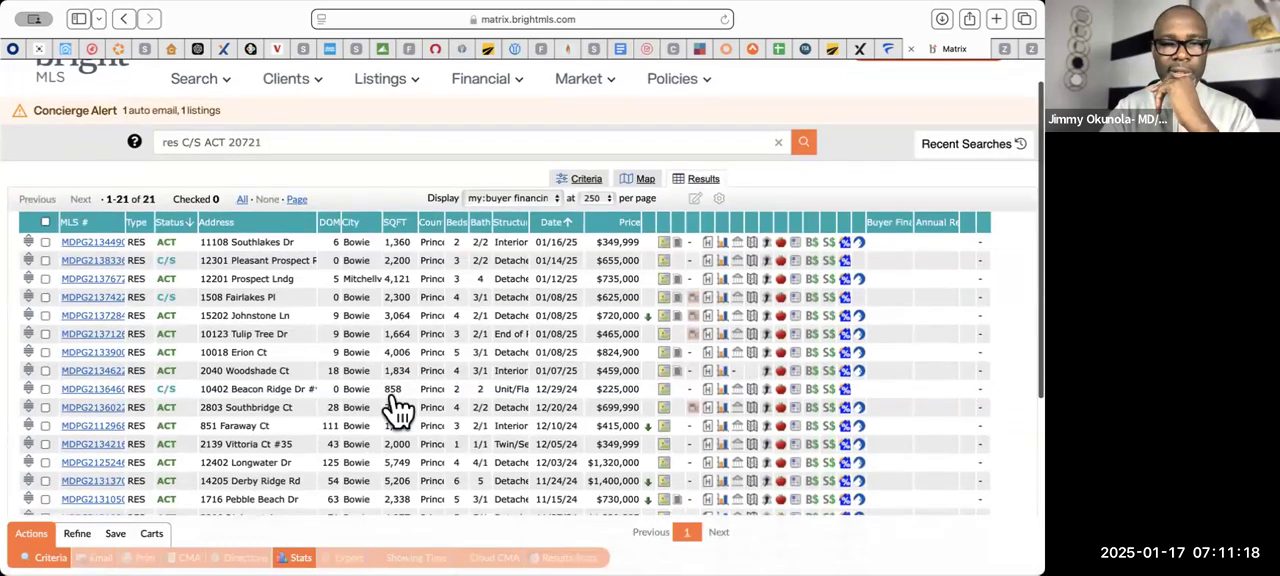
click(74, 282)
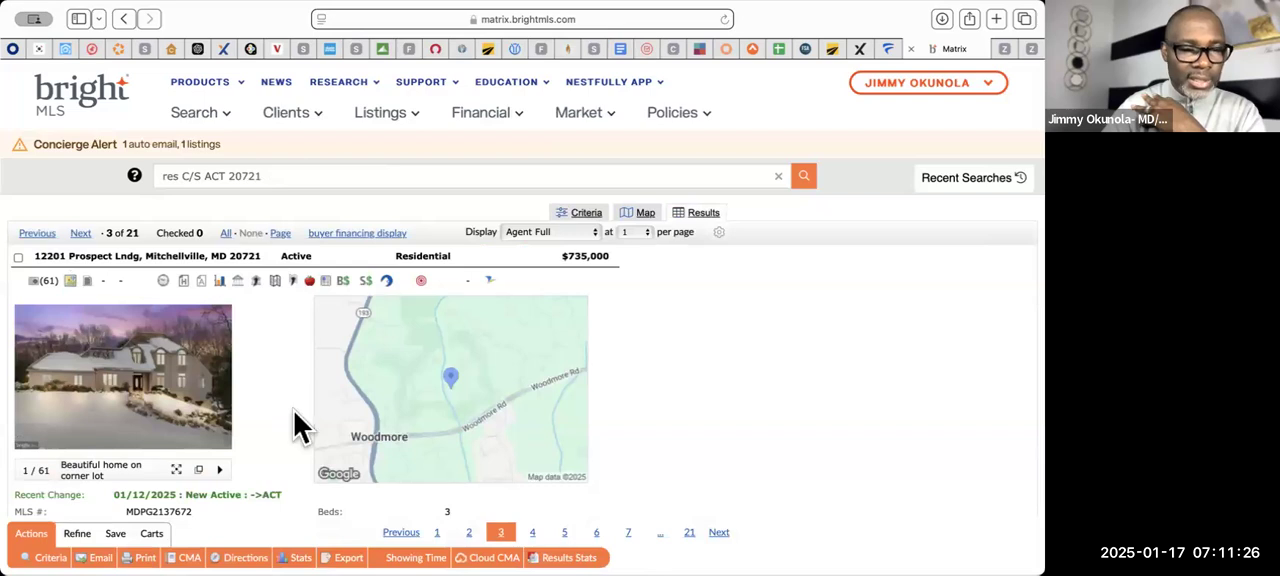
scroll(294, 412, down, 5)
drag(195, 314, 120, 316)
key(super+c)
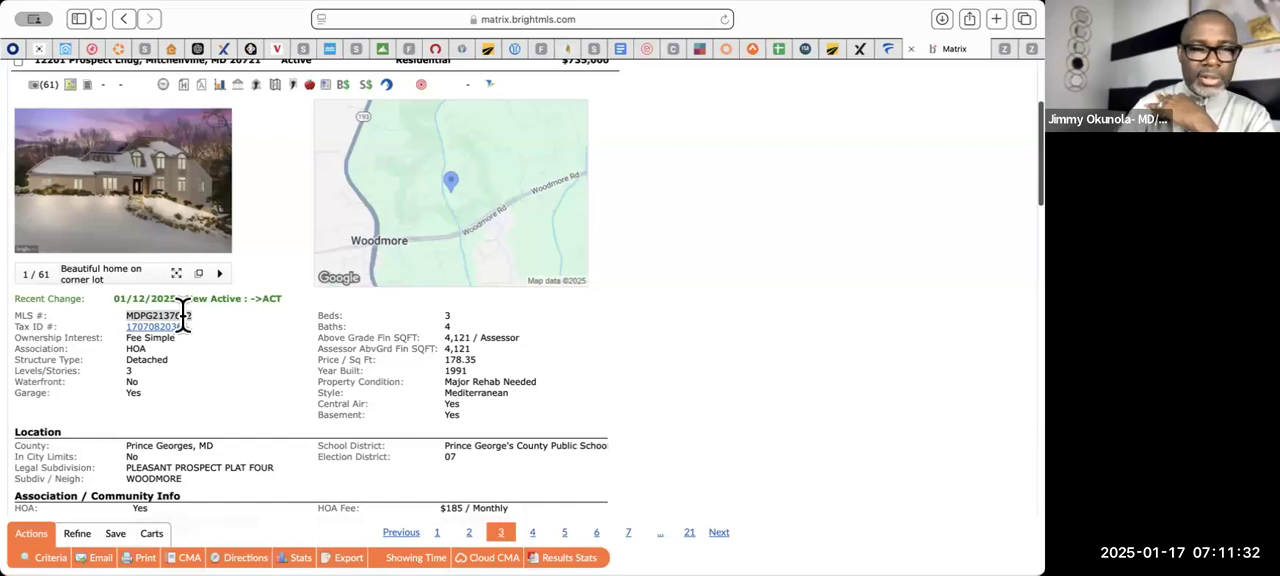
- Switch back to SkySlope Forms and enter MLS number MDPG2137672 in the file details without leading spaces
click(890, 50)
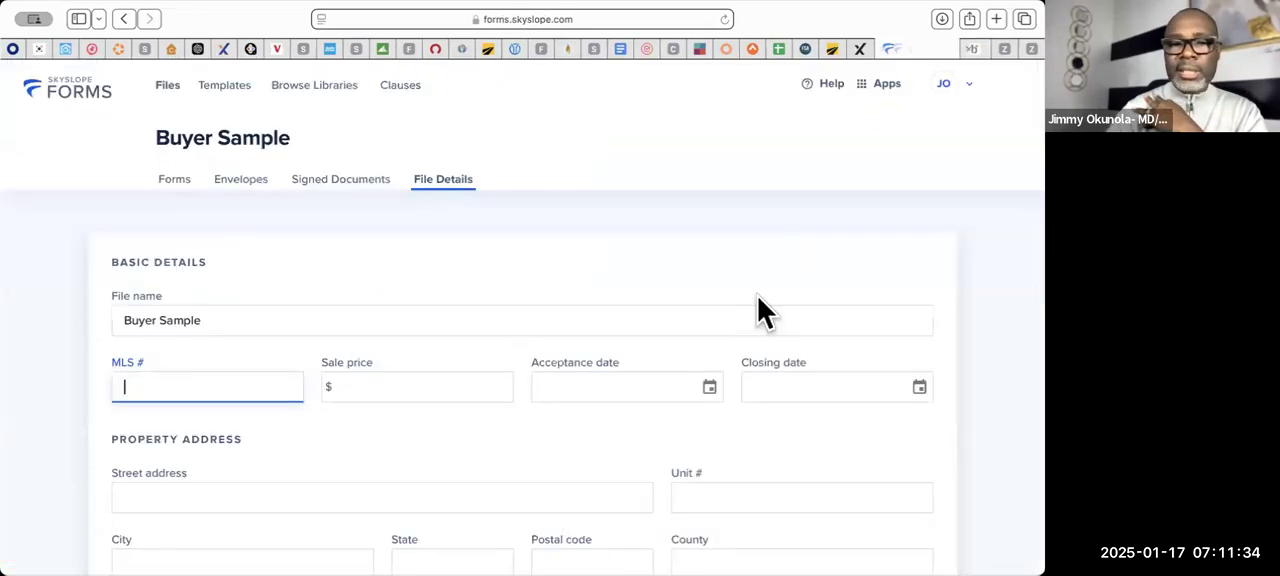
key(super+v)
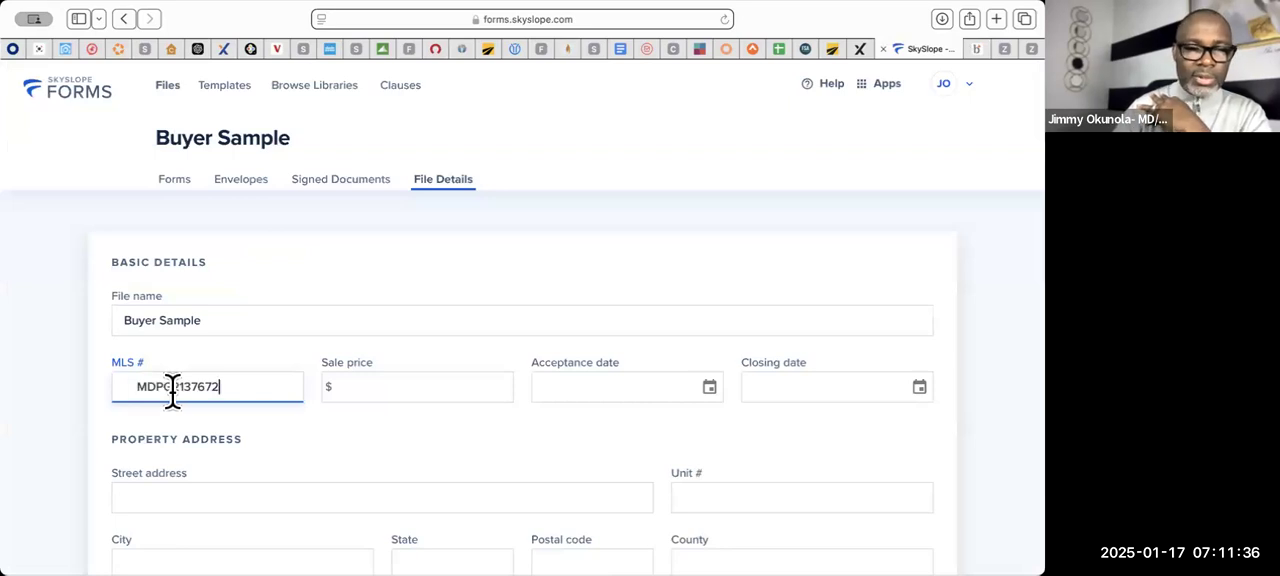
key(Left)
key(Left)
key(Left)
key(Left)
key(Left)
key(Left)
key(Left)
key(Left)
key(Left)
key(Left)
key(Left)
key(Left)
key(Left)
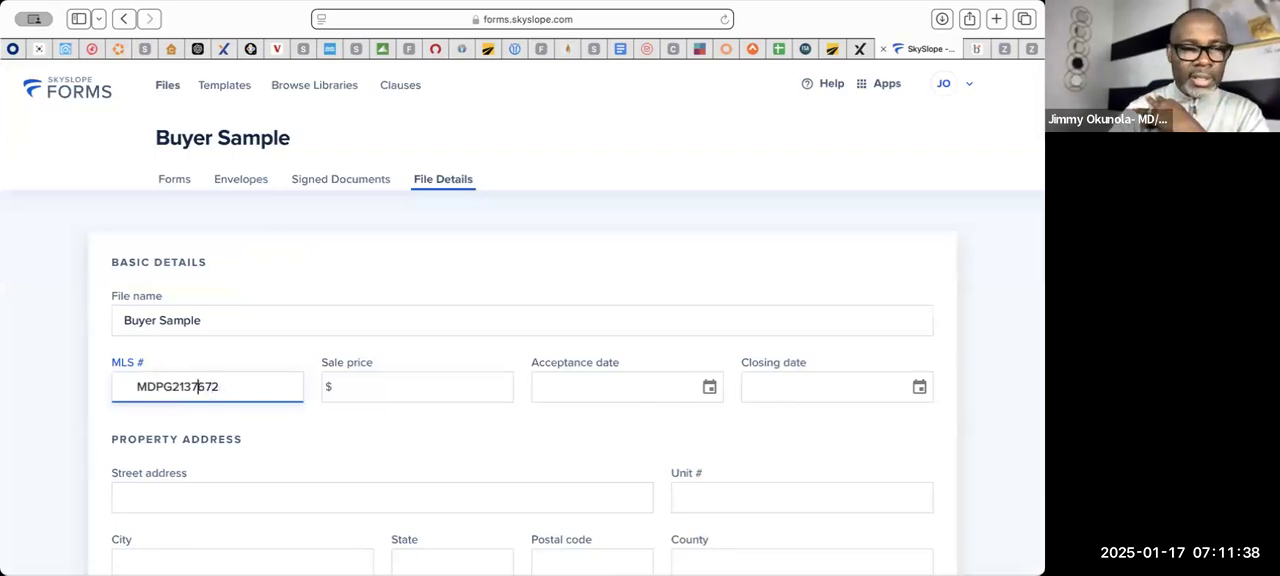
key(Right)
key(Right)
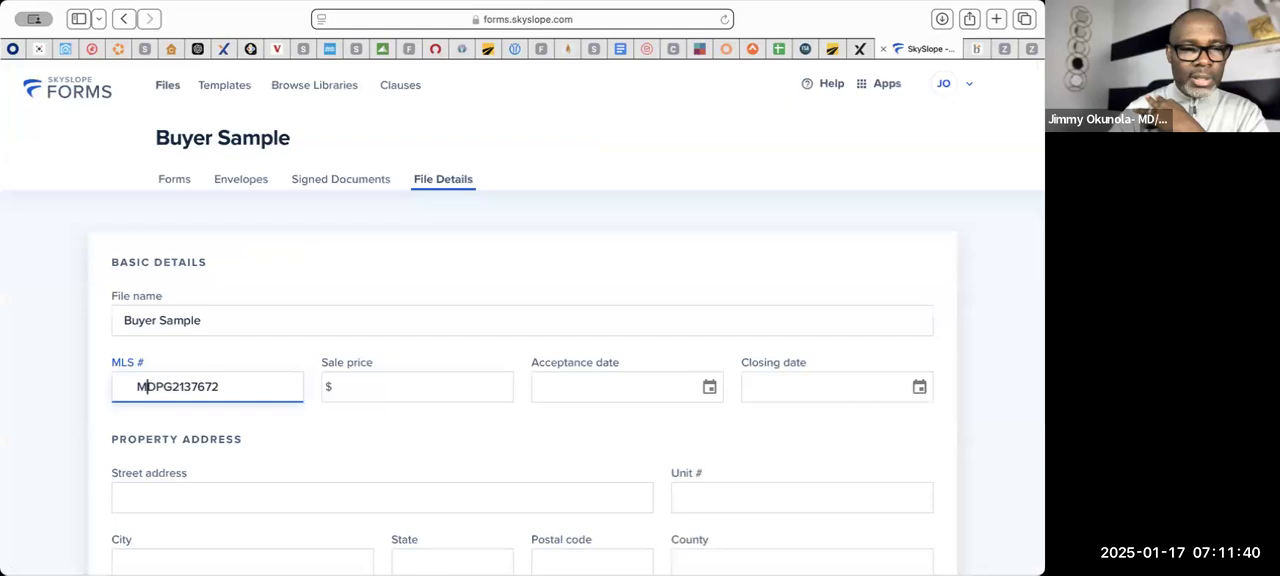
key(Left)
key(BackSpace)
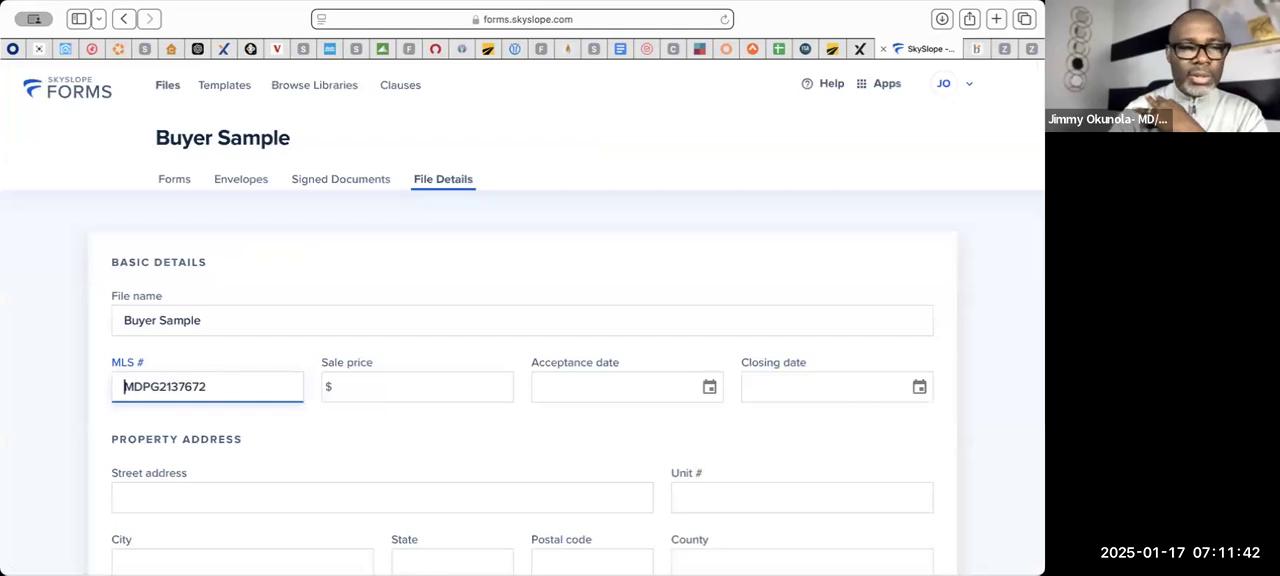
click(412, 437)
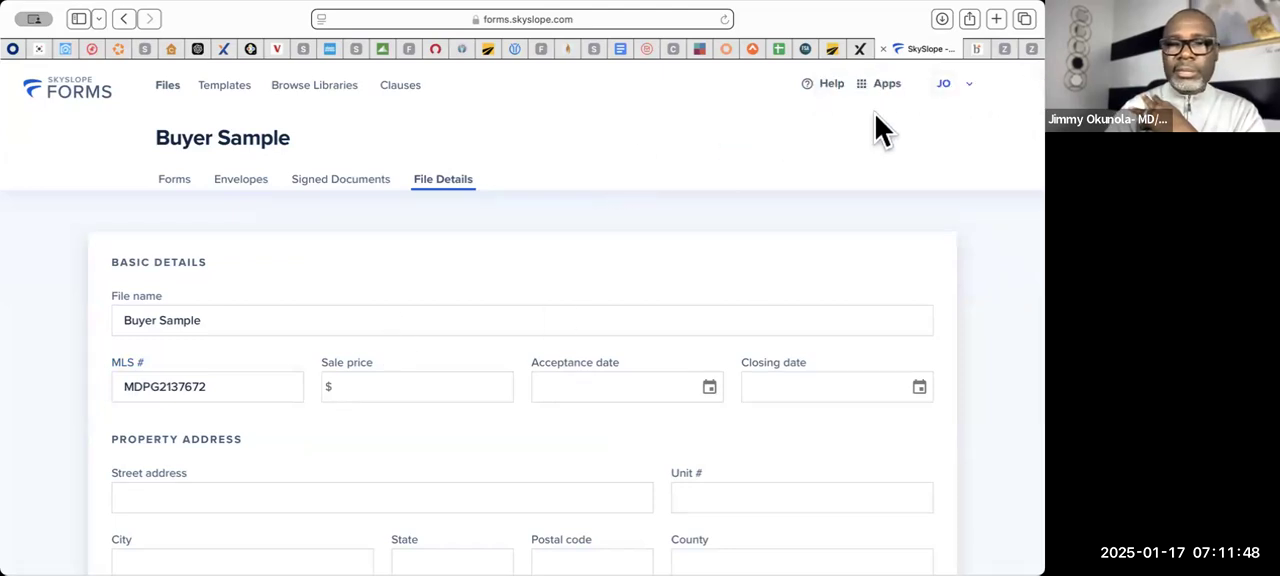
- Check the listing's address in Matrix and fill in the file's property address using the matching Mitchellville, MD suggestion
click(976, 49)
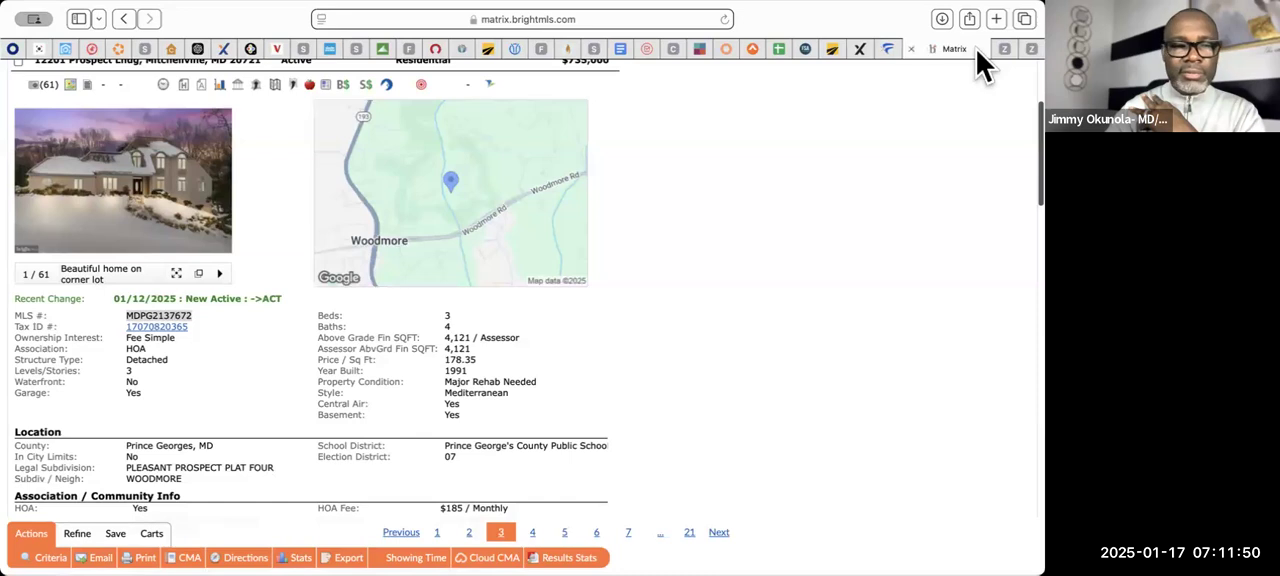
scroll(634, 308, up, 3)
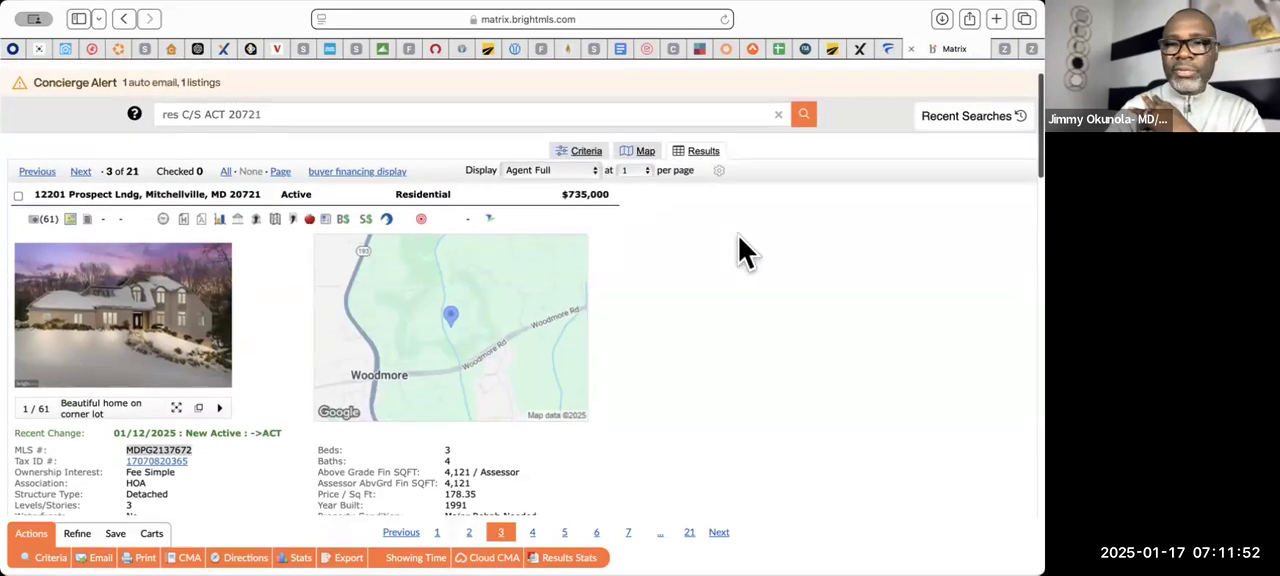
mouse_move(887, 53)
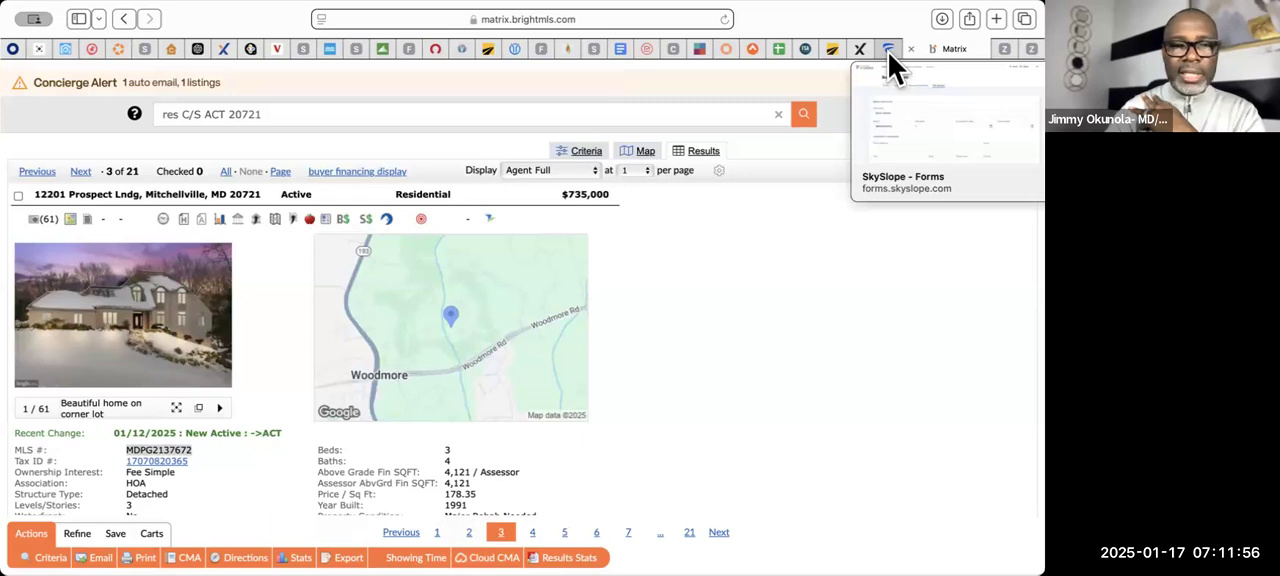
click(888, 52)
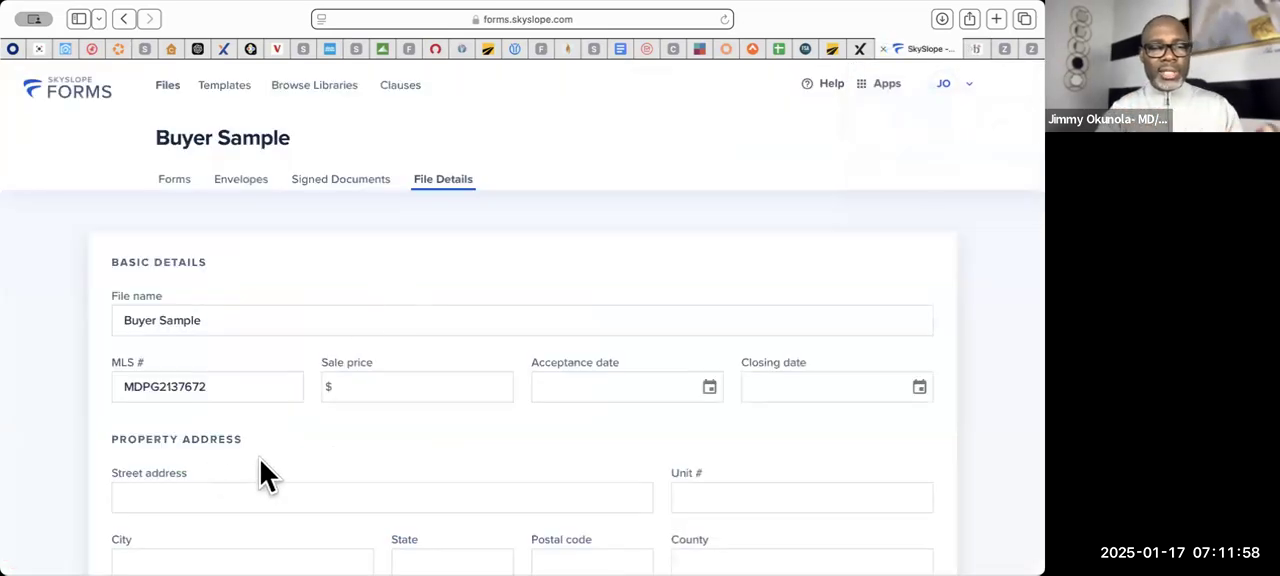
click(209, 506)
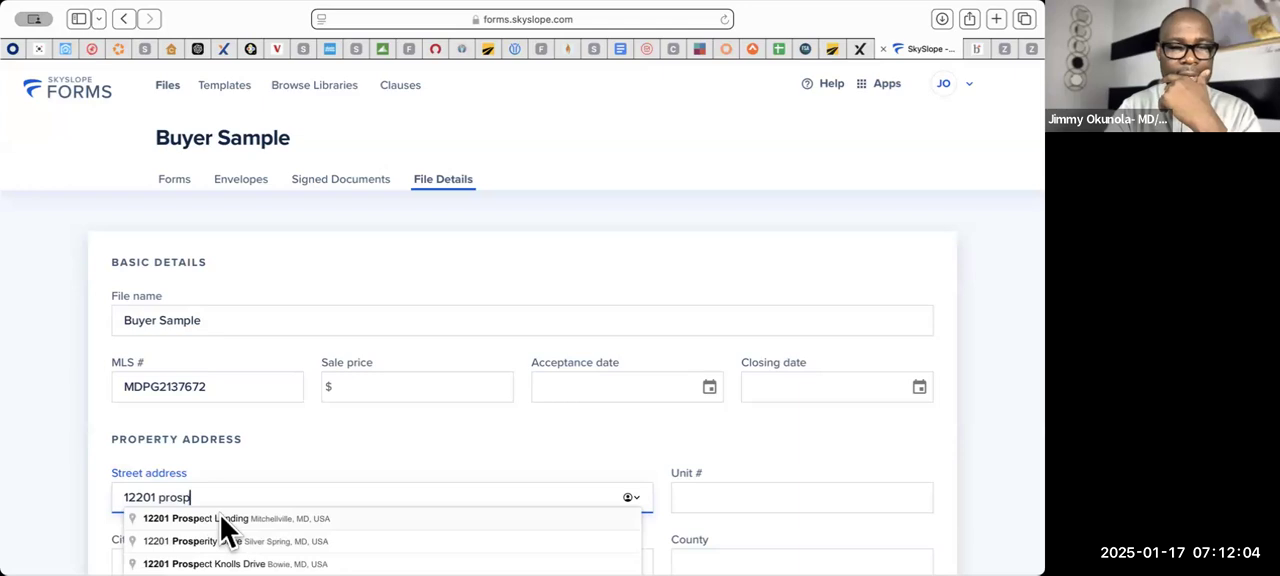
click(220, 517)
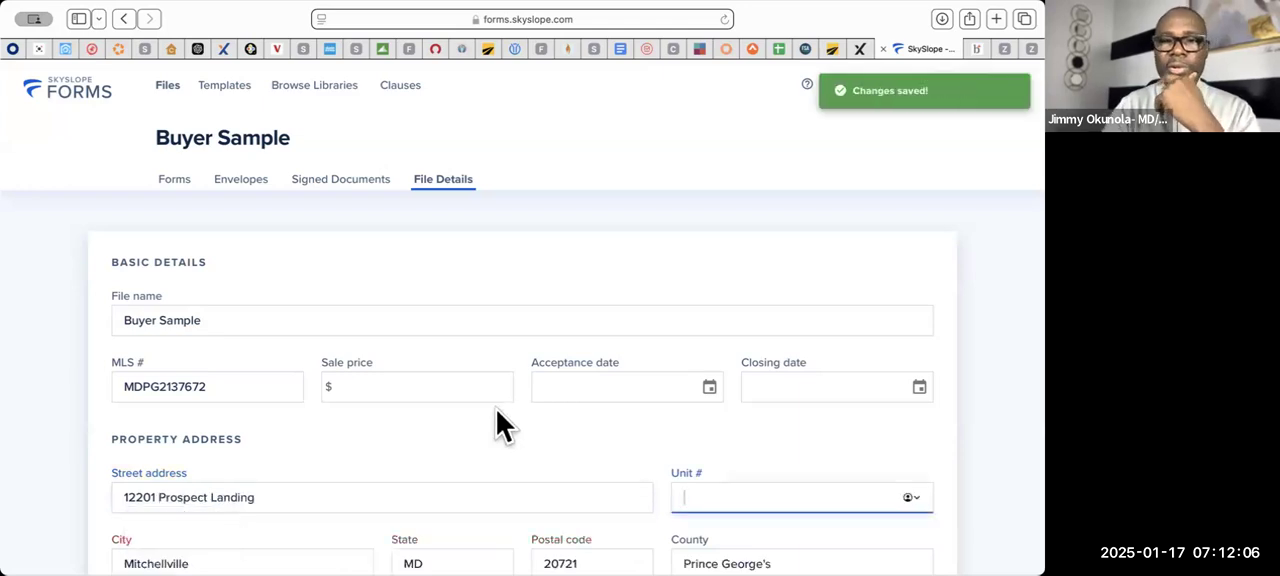
- Set the file's sale price to $735,000.00
click(386, 392)
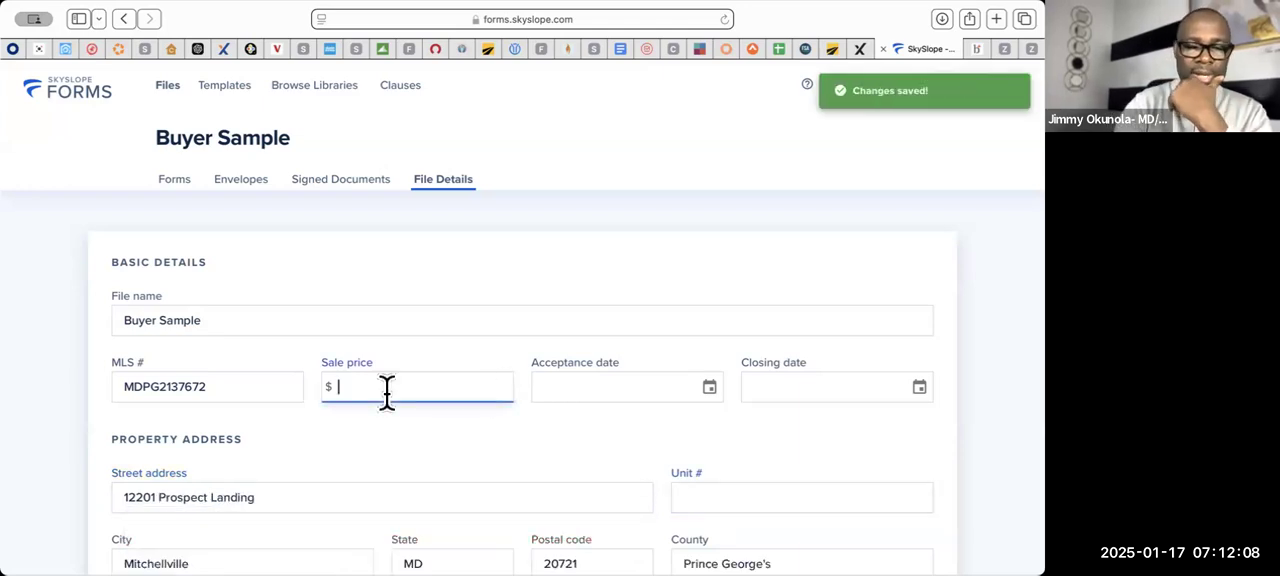
text(735,000.00)
click(627, 460)
- Review the completed property address and the buyer agent and buyer contacts in the file details
scroll(627, 460, down, 2)
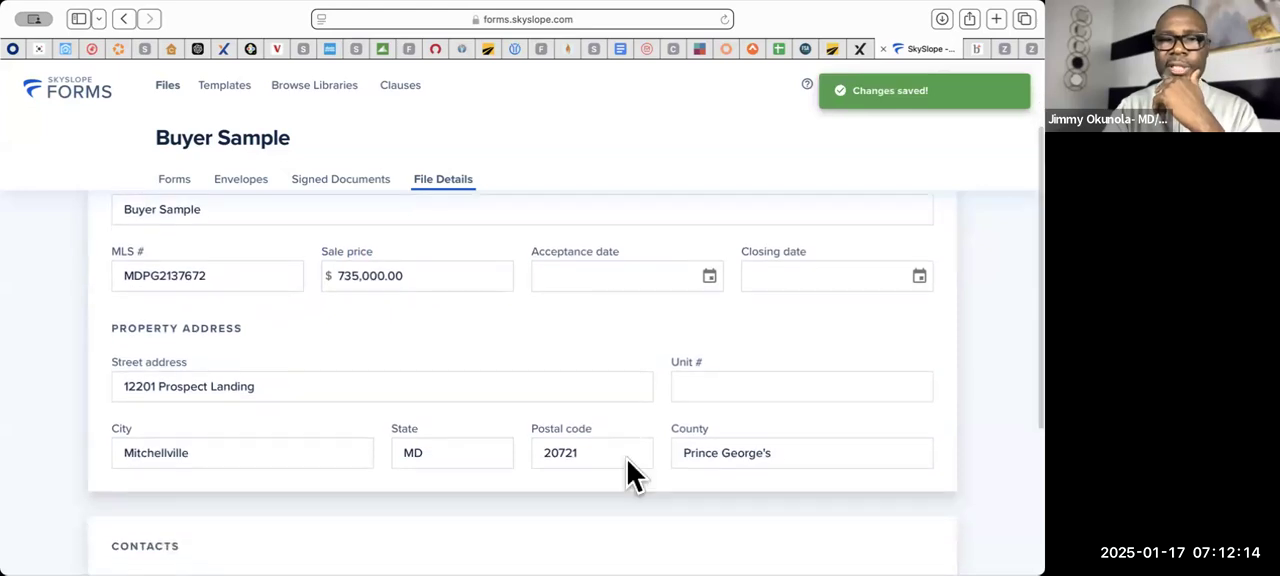
scroll(627, 460, down, 1)
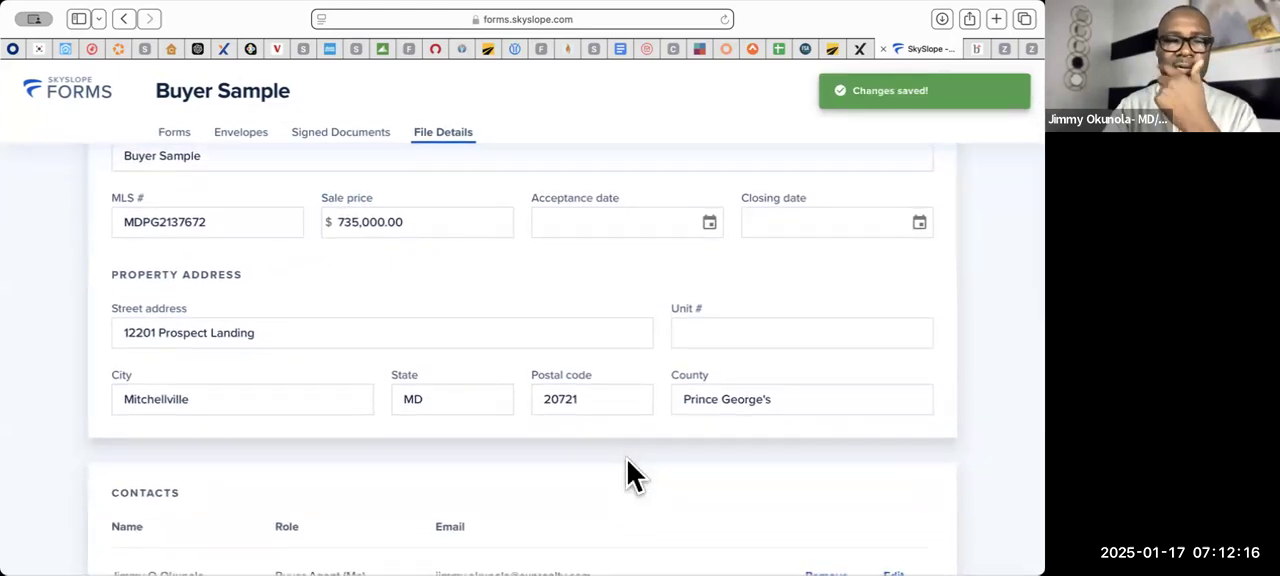
scroll(627, 460, down, 1)
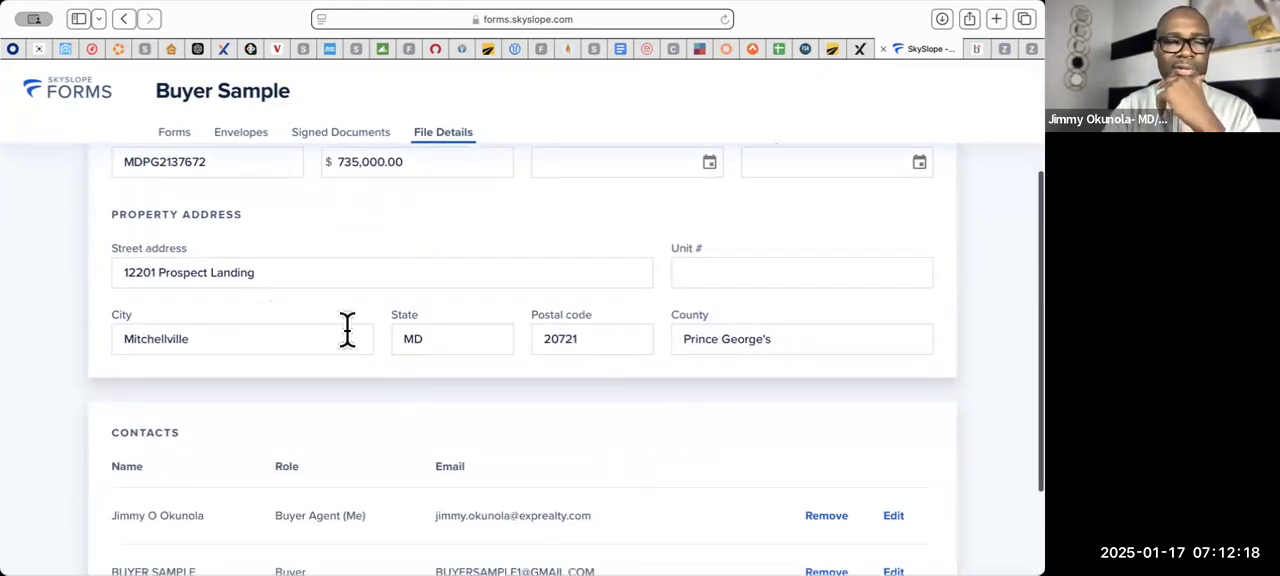
scroll(347, 329, down, 2)
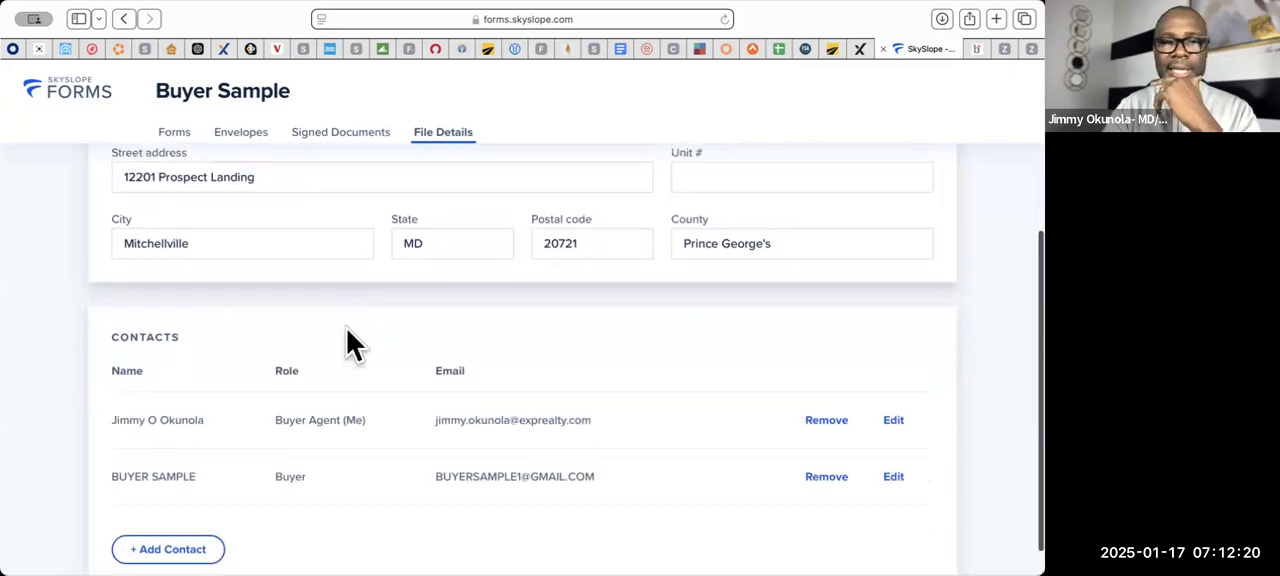
scroll(347, 329, up, 3)
scroll(347, 329, down, 3)
scroll(347, 329, up, 1)
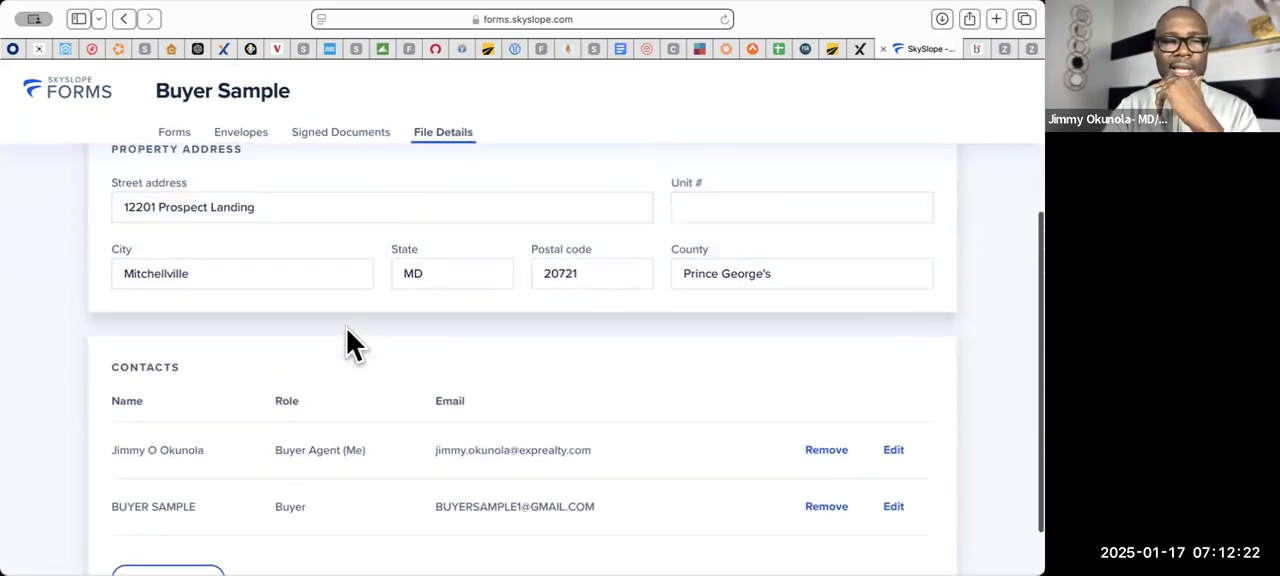
- Start a new contact in the file details and assign it the Seller role
scroll(350, 345, up, 5)
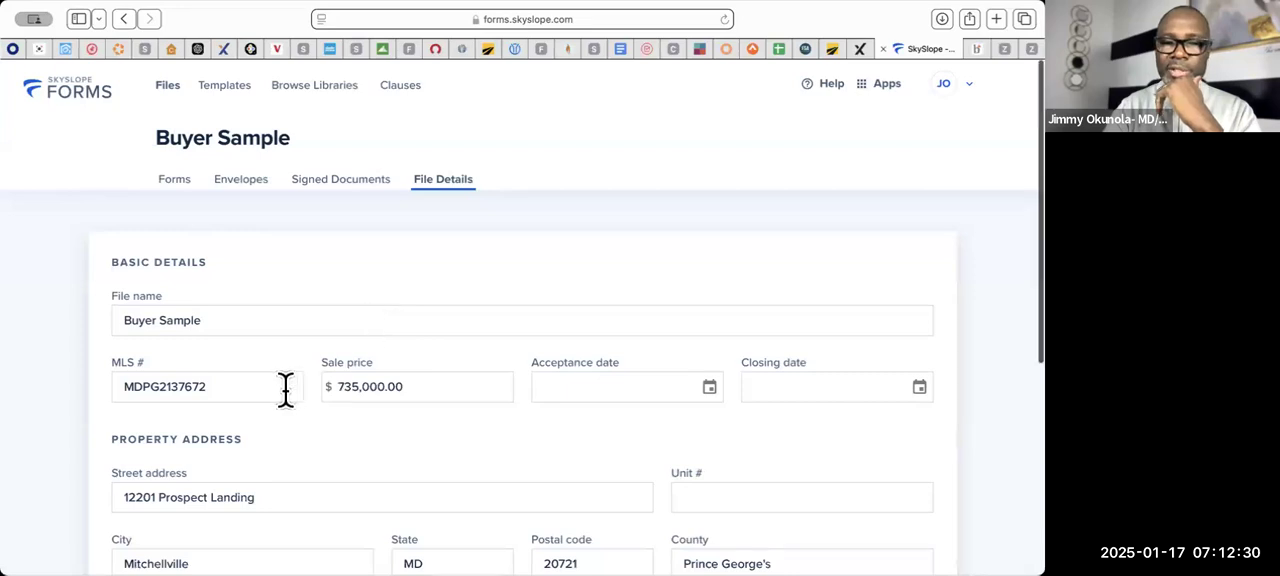
scroll(434, 356, down, 5)
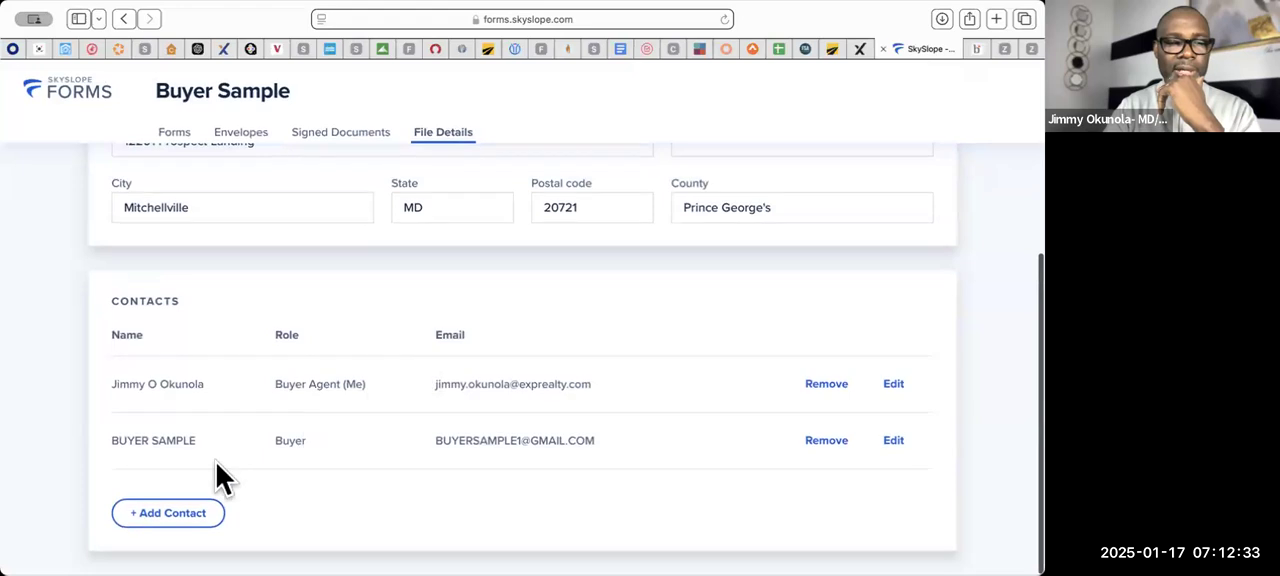
click(192, 512)
scroll(398, 398, up, 5)
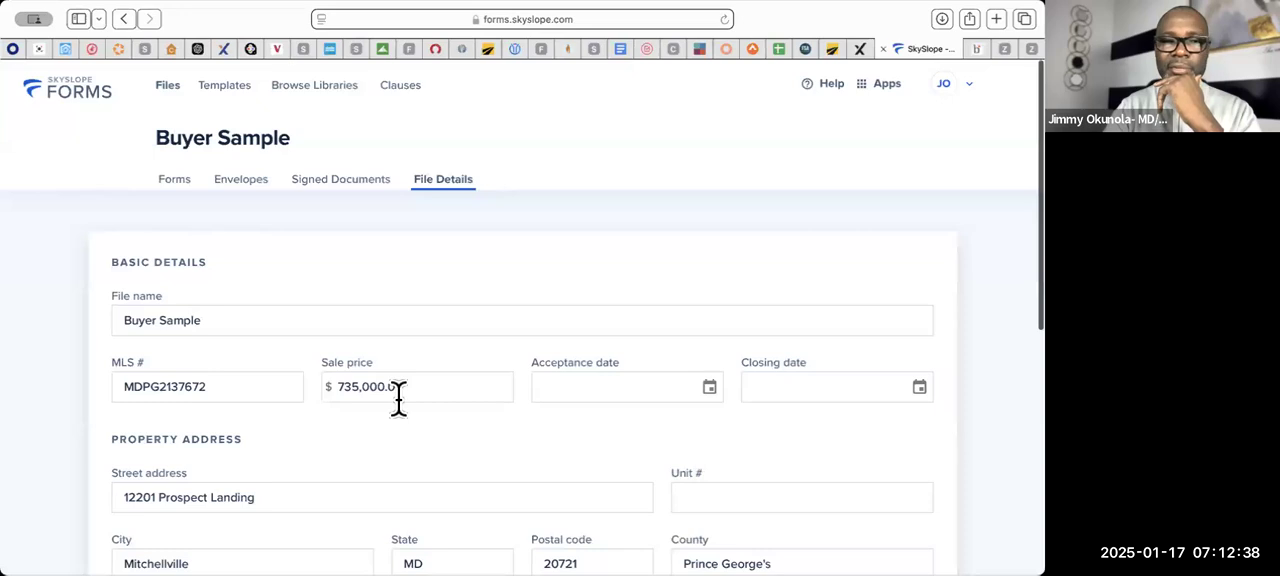
scroll(398, 398, down, 5)
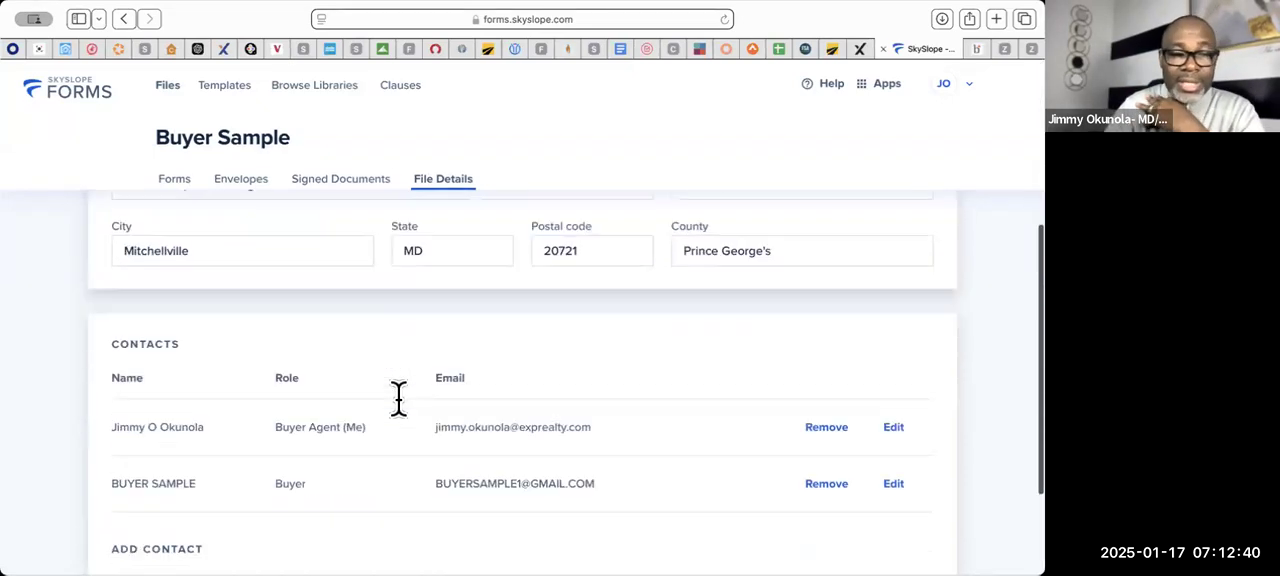
scroll(398, 398, down, 1)
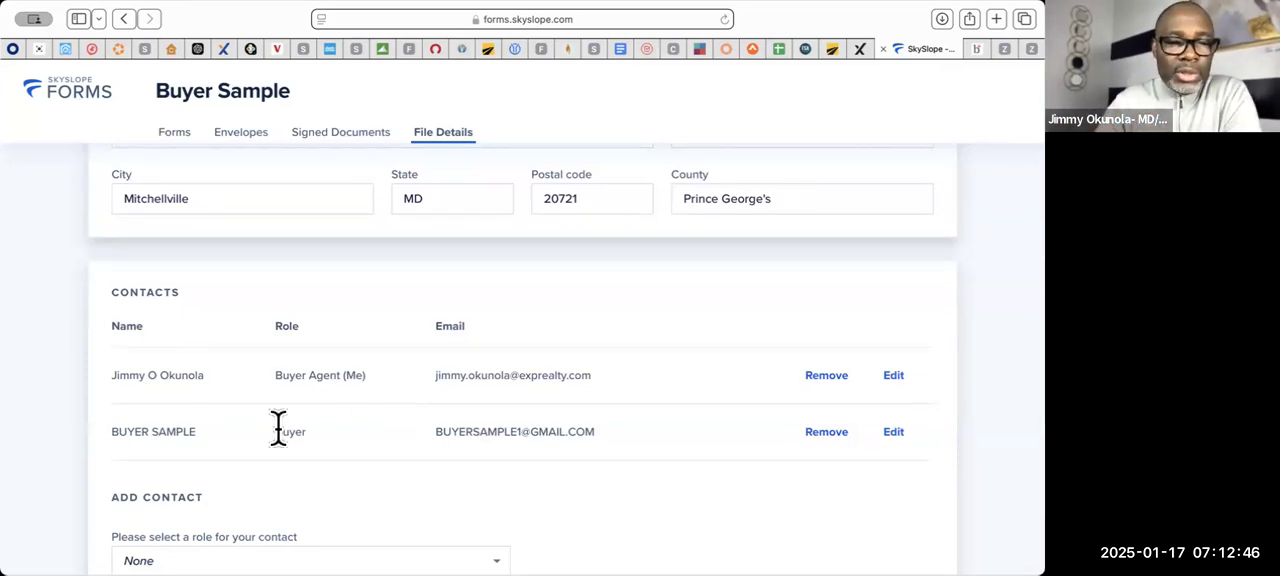
scroll(278, 428, down, 2)
click(486, 504)
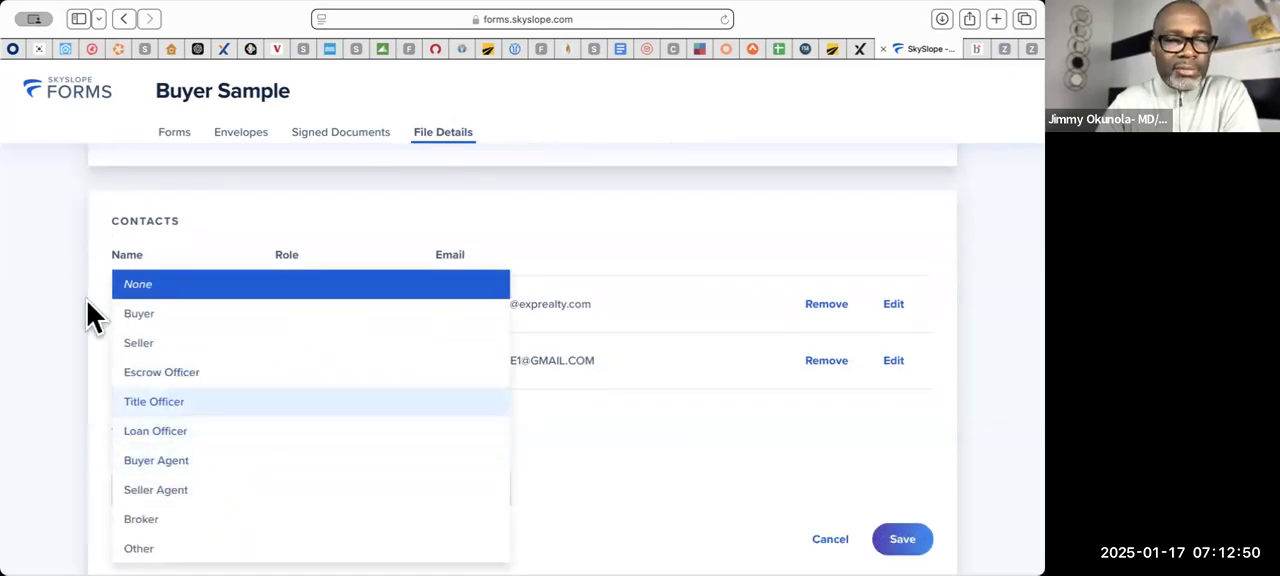
click(145, 345)
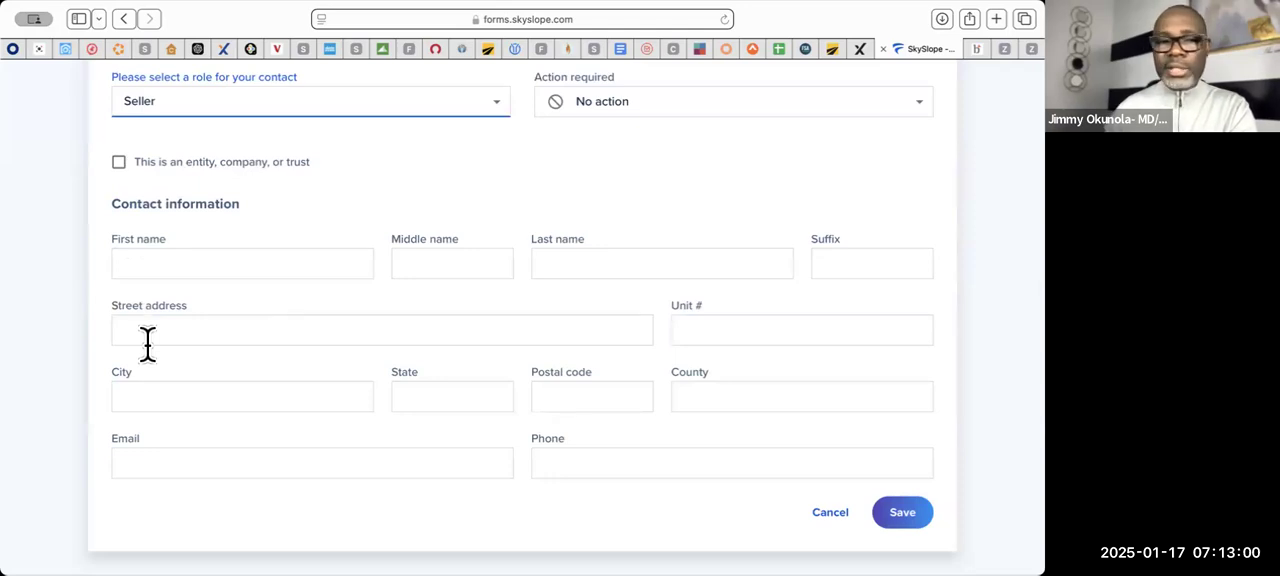
- Mark the new seller contact as an entity, company, or trust
scroll(113, 425, up, 5)
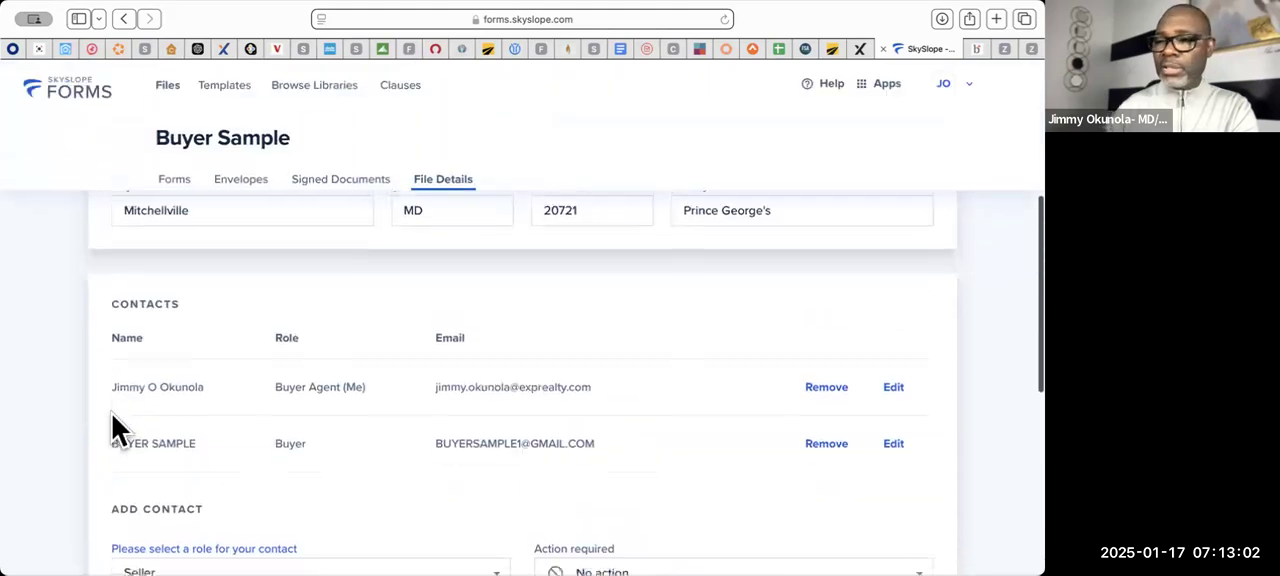
scroll(112, 415, up, 1)
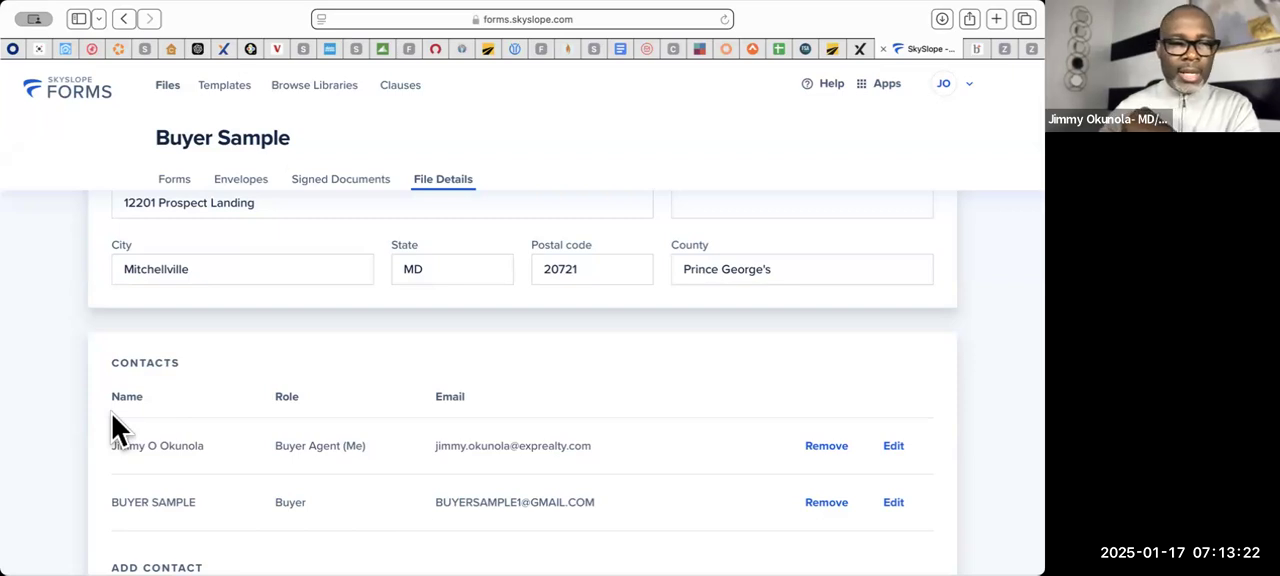
scroll(112, 414, down, 5)
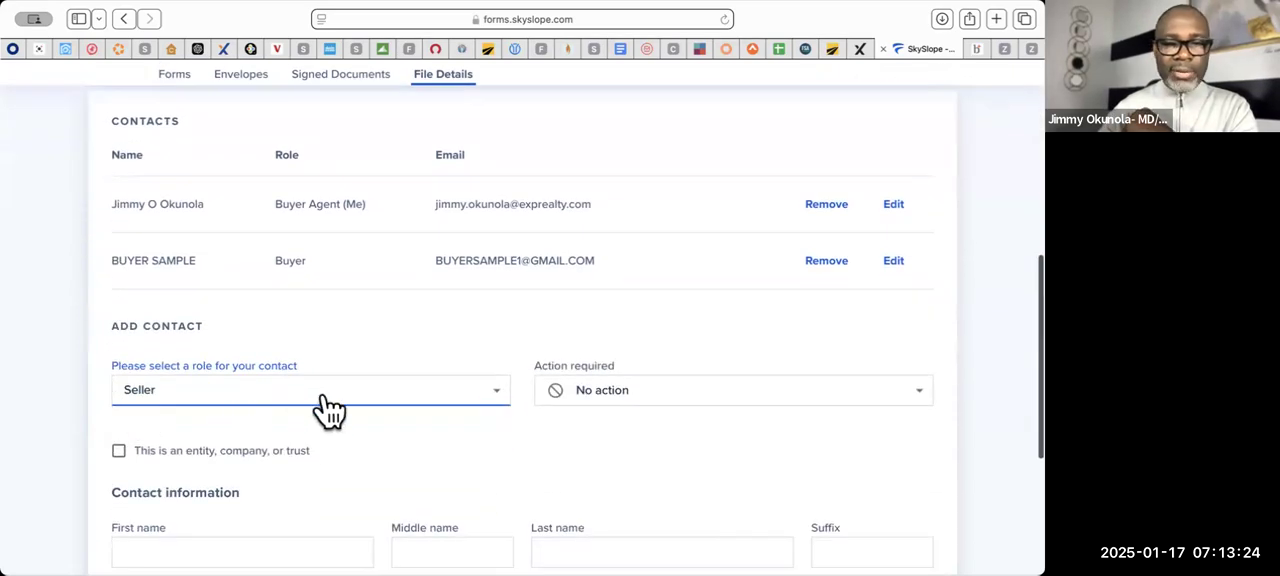
scroll(330, 408, down, 1)
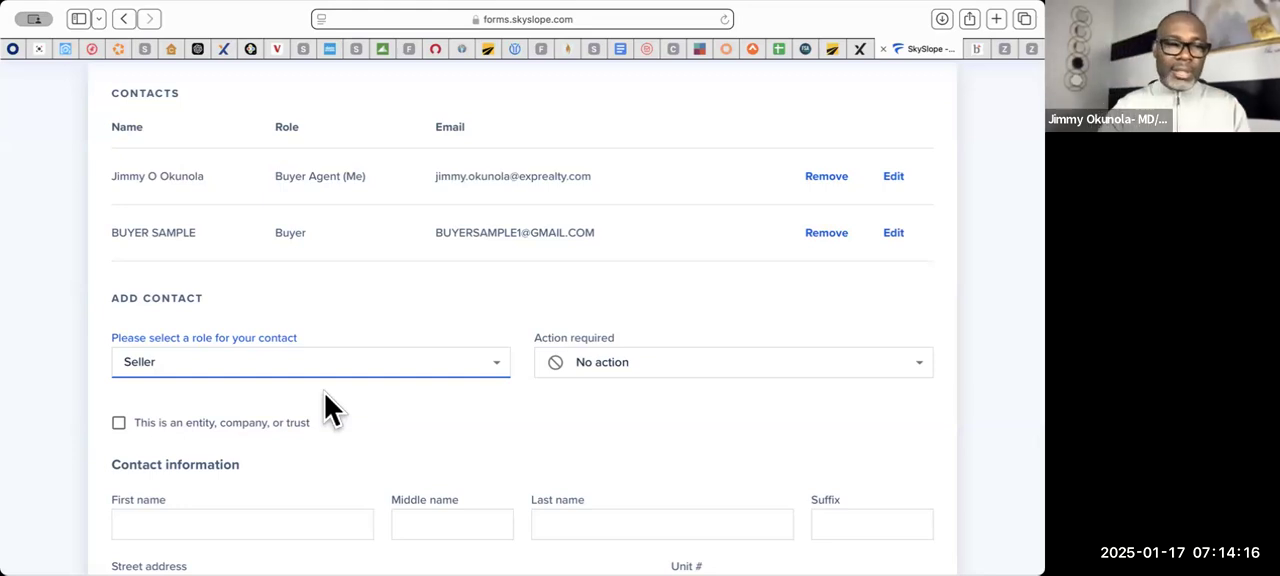
click(119, 430)
scroll(234, 448, down, 5)
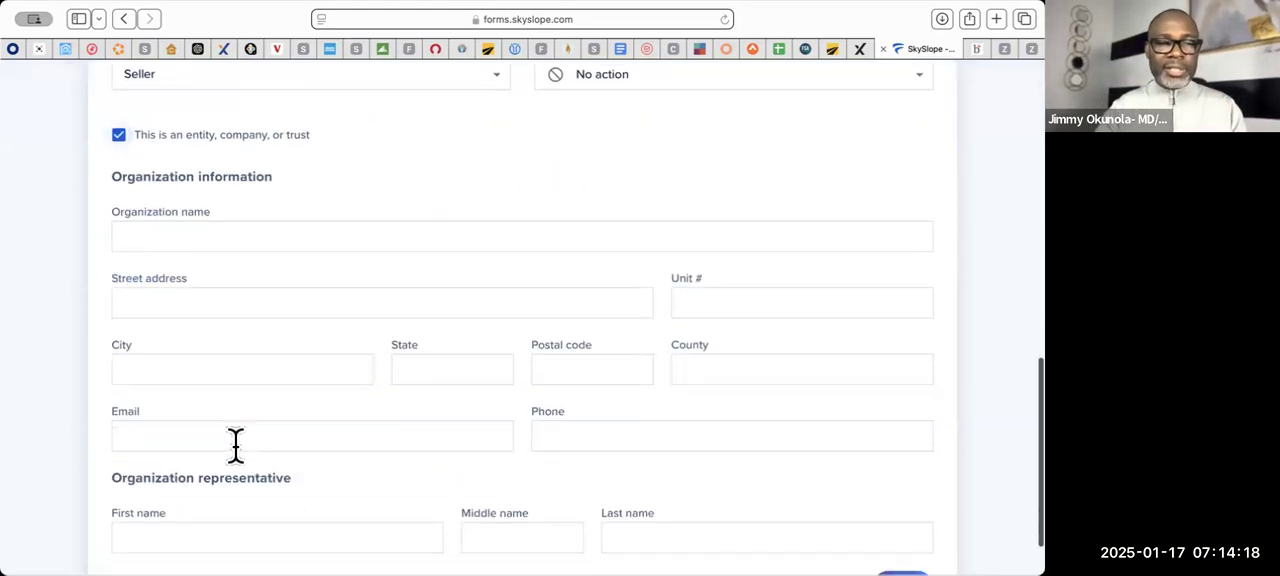
- Enter "university of md college park foundation" as the seller's organization name
click(210, 235)
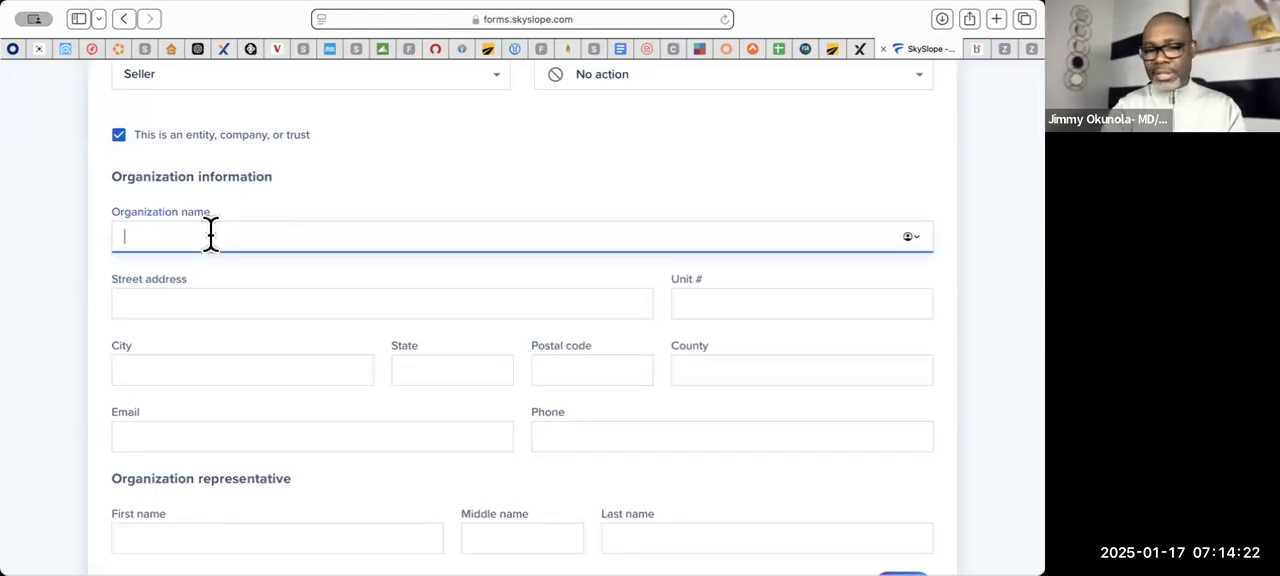
text(university )
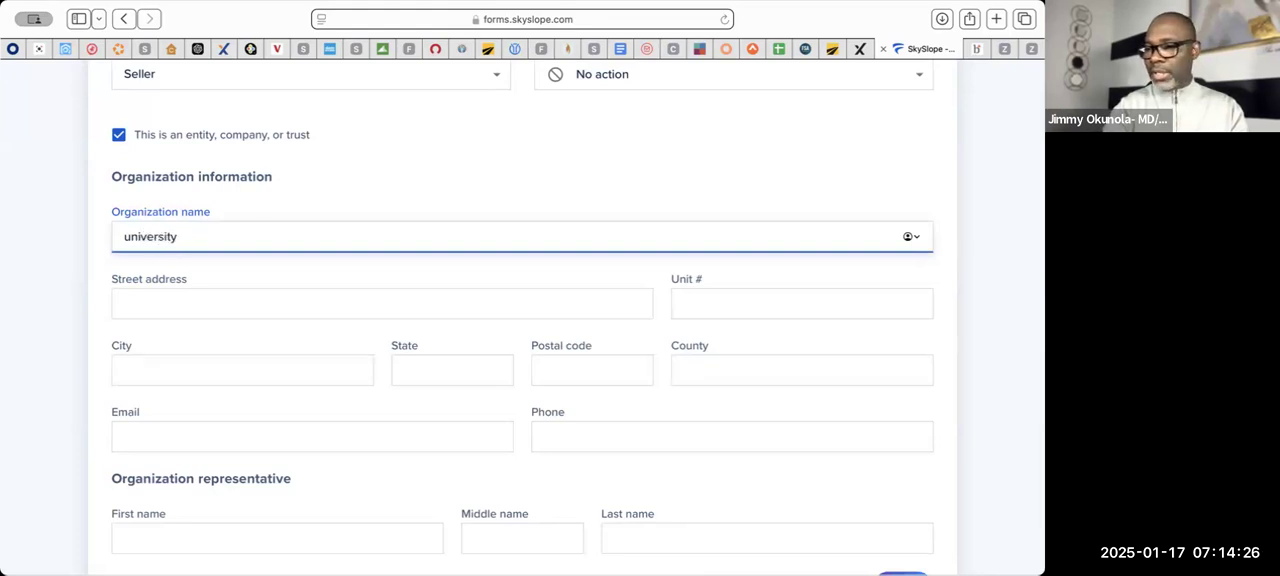
text(of md)
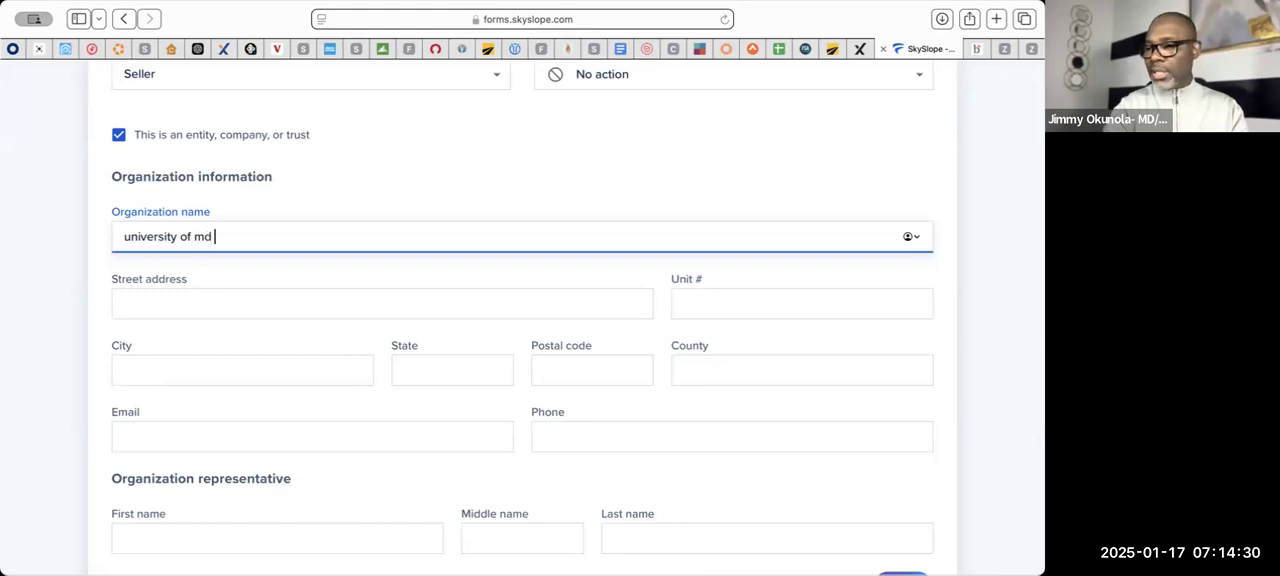
text( coll)
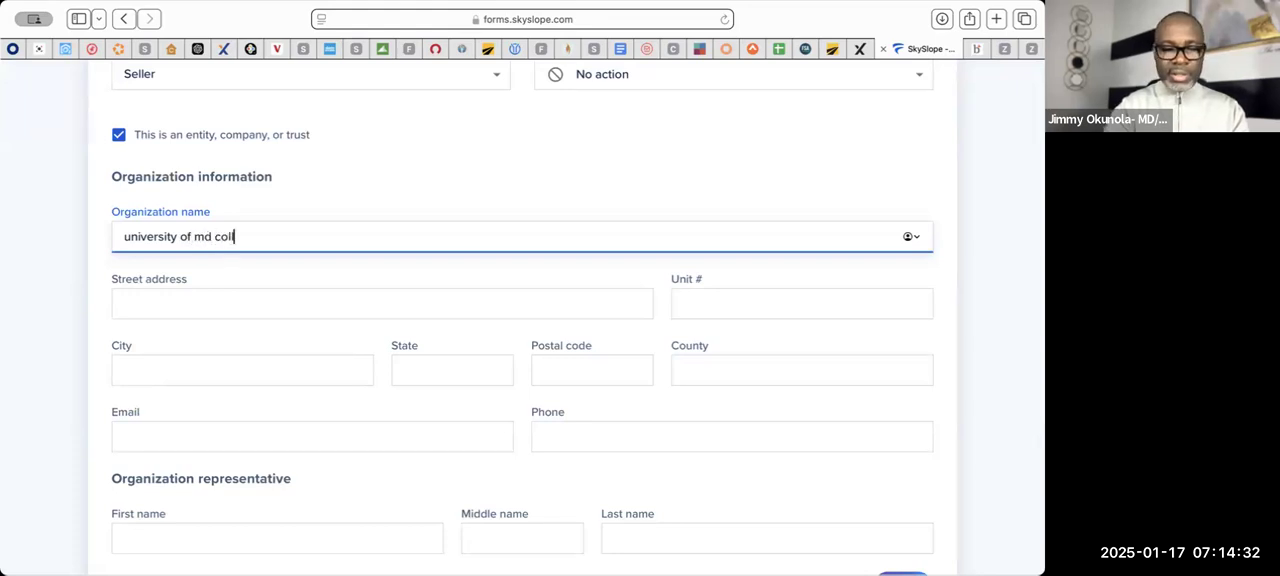
text(ege pa)
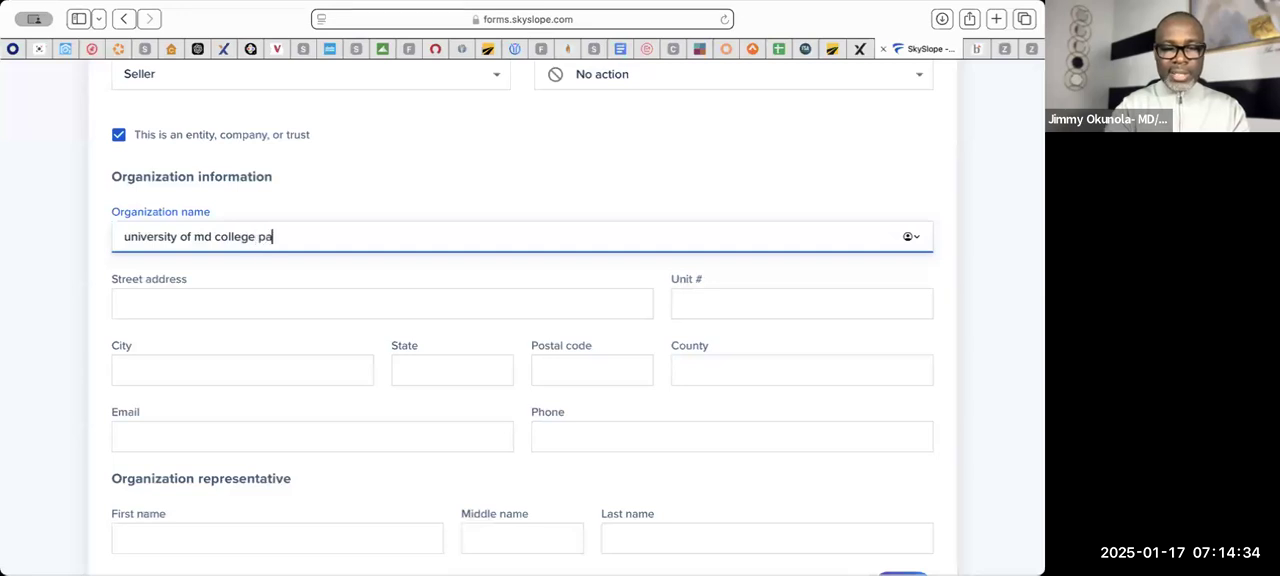
text(rk foundation)
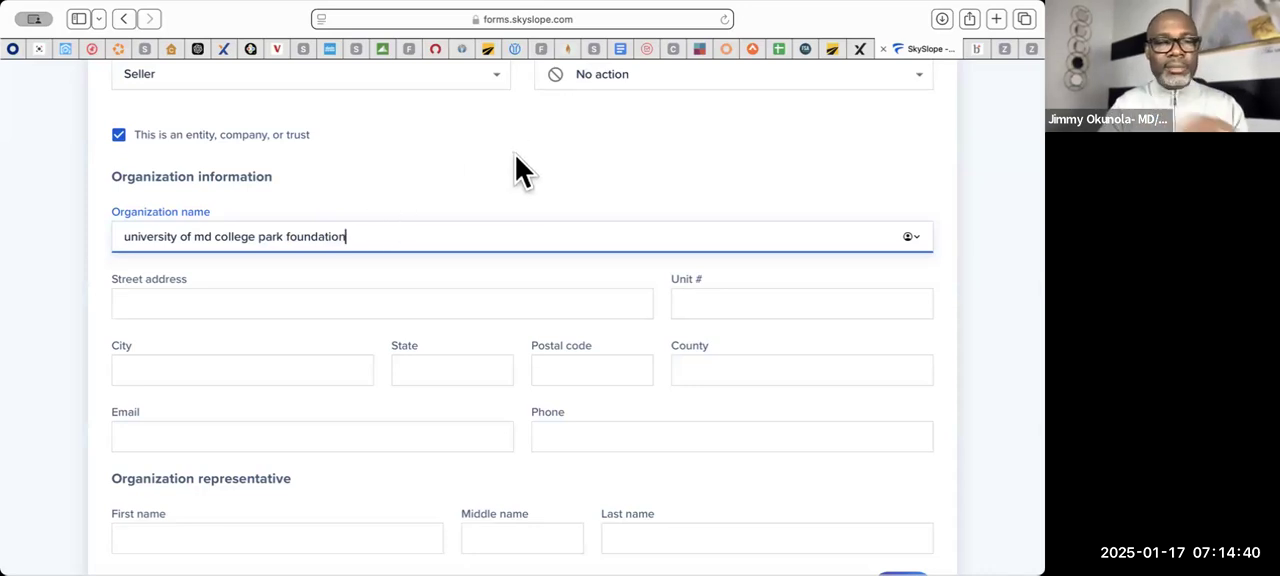
click(540, 280)
- Fill in the organization representative with first name SELLER and last name SAMPLE
scroll(540, 280, down, 2)
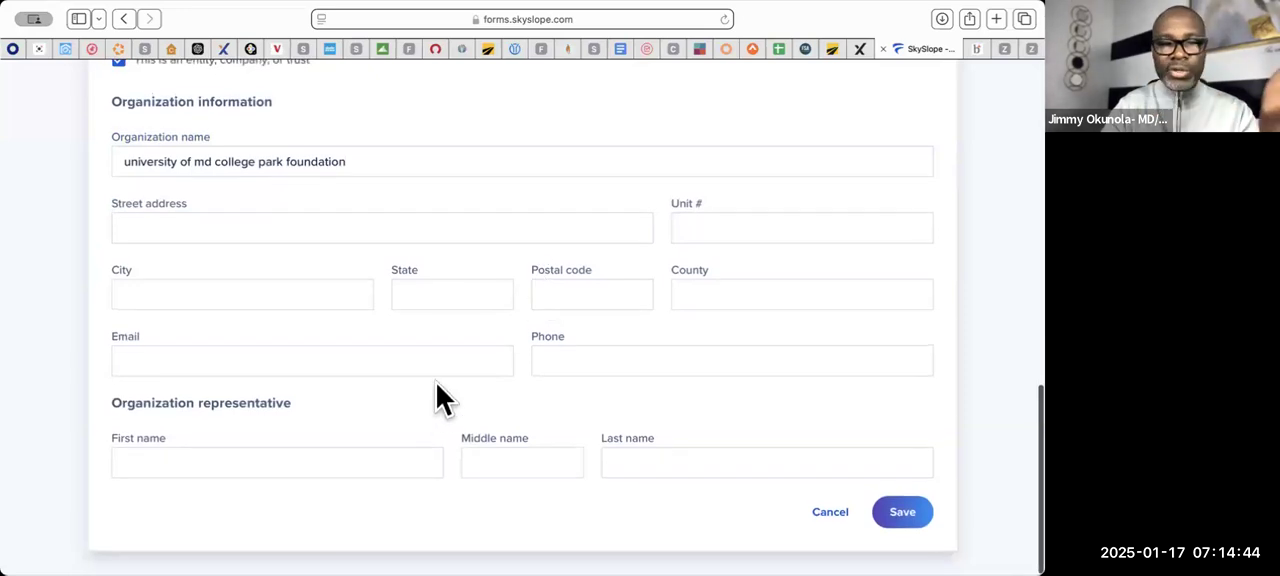
scroll(437, 384, up, 2)
scroll(436, 383, down, 2)
click(322, 461)
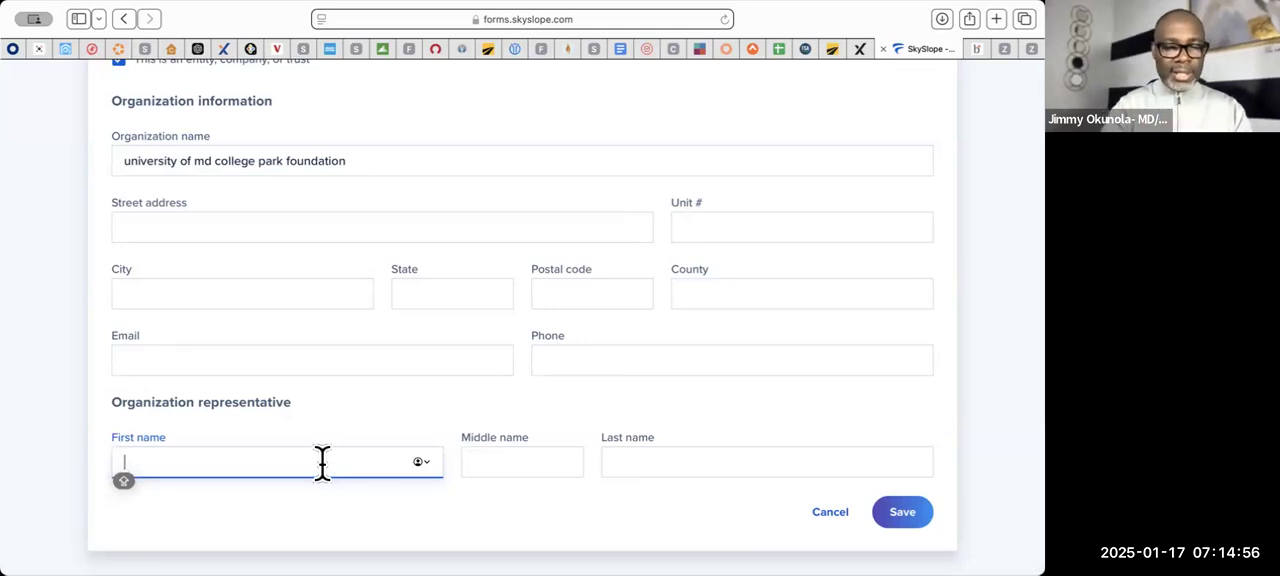
text(SELL)
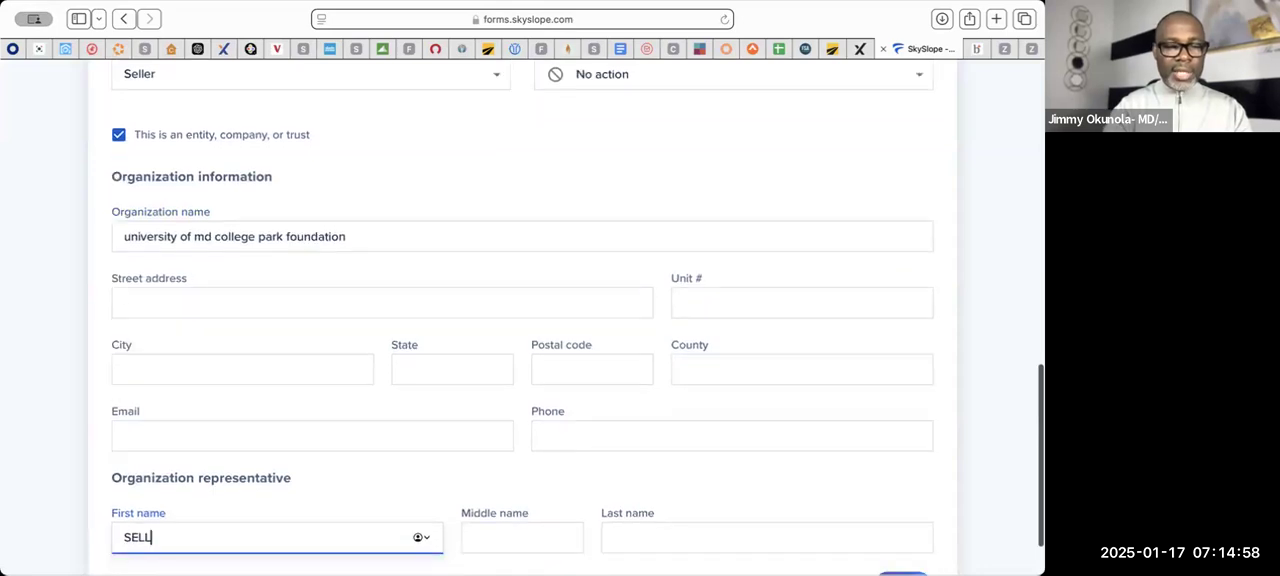
text(ER)
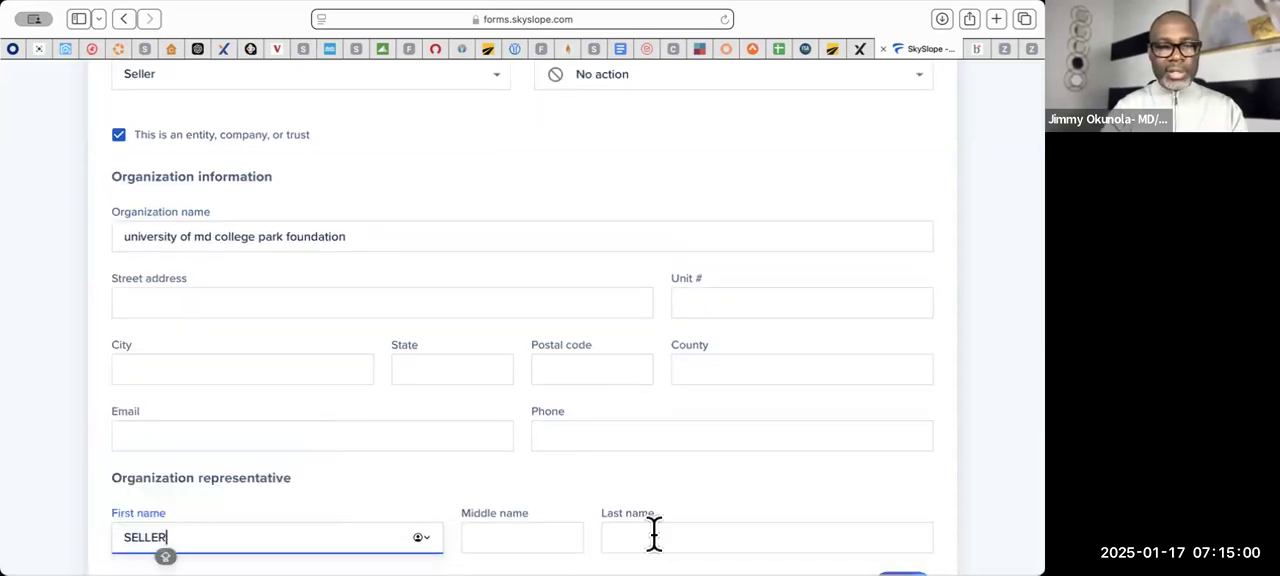
click(652, 535)
text(SA)
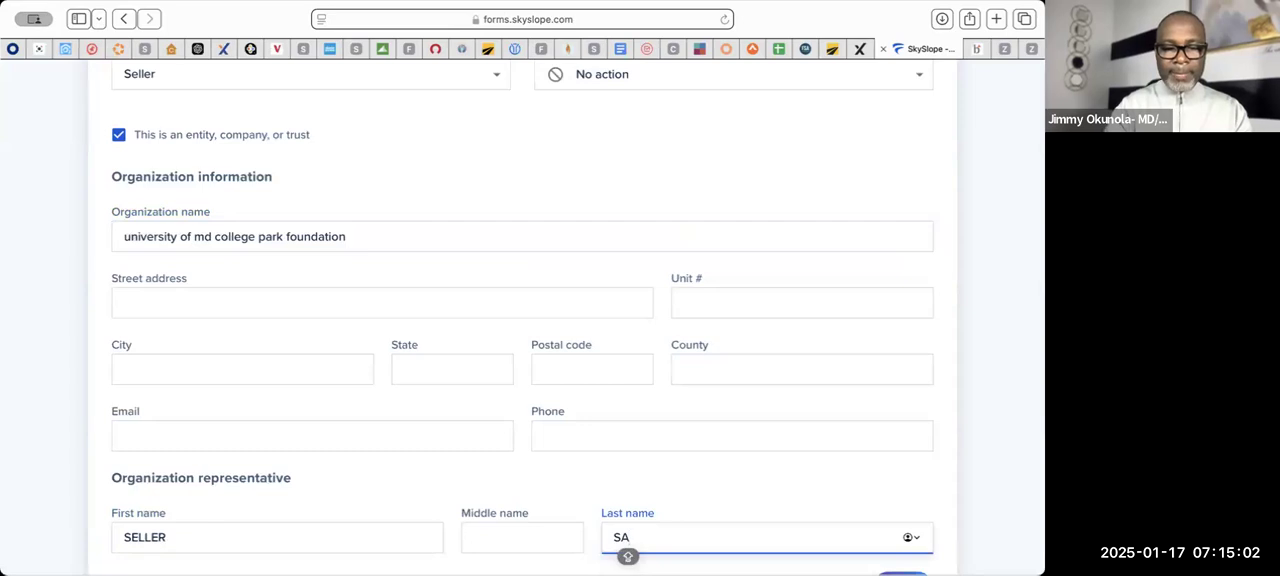
text(MPLE)
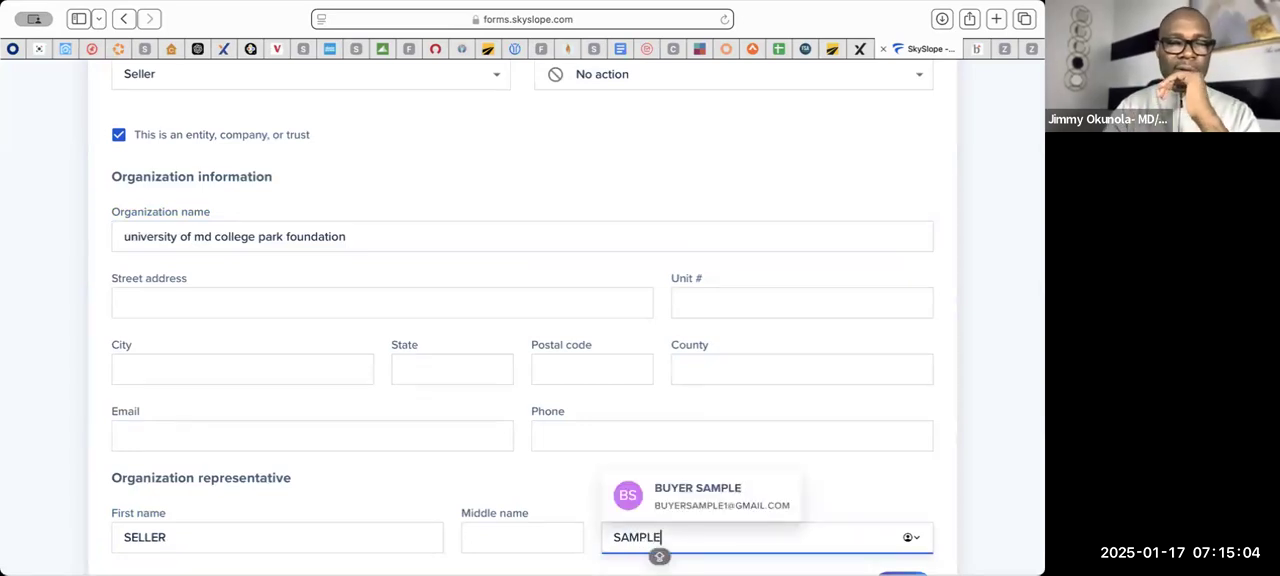
- Save the seller contact to the file, leaving its address, email and phone empty
click(511, 482)
scroll(511, 482, down, 2)
scroll(511, 482, down, 1)
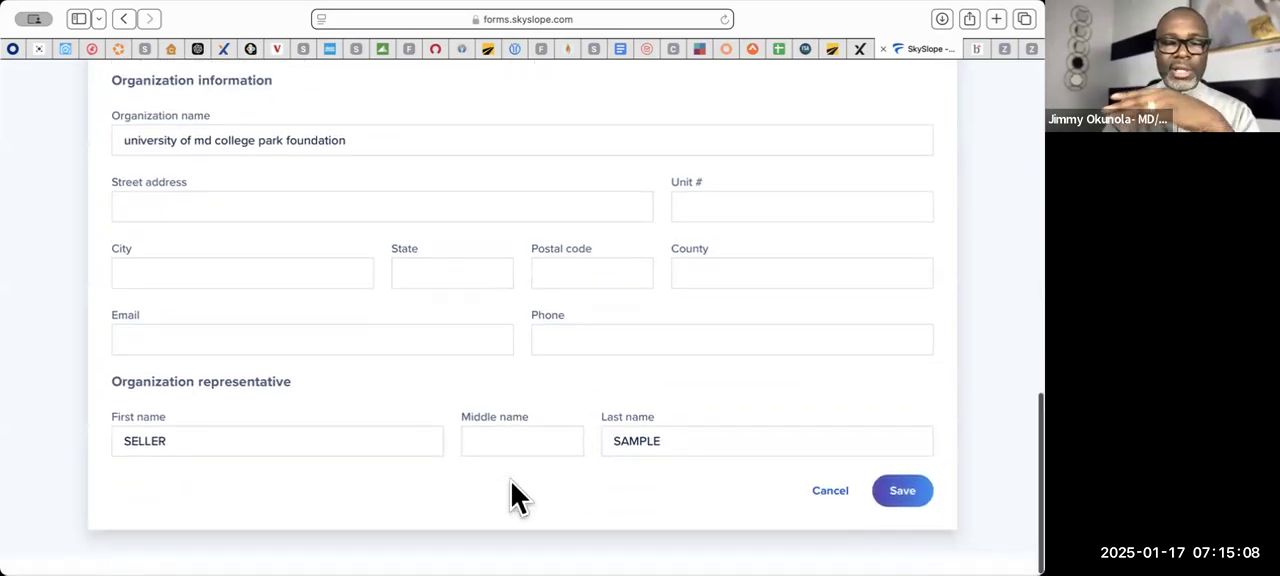
scroll(706, 510, up, 1)
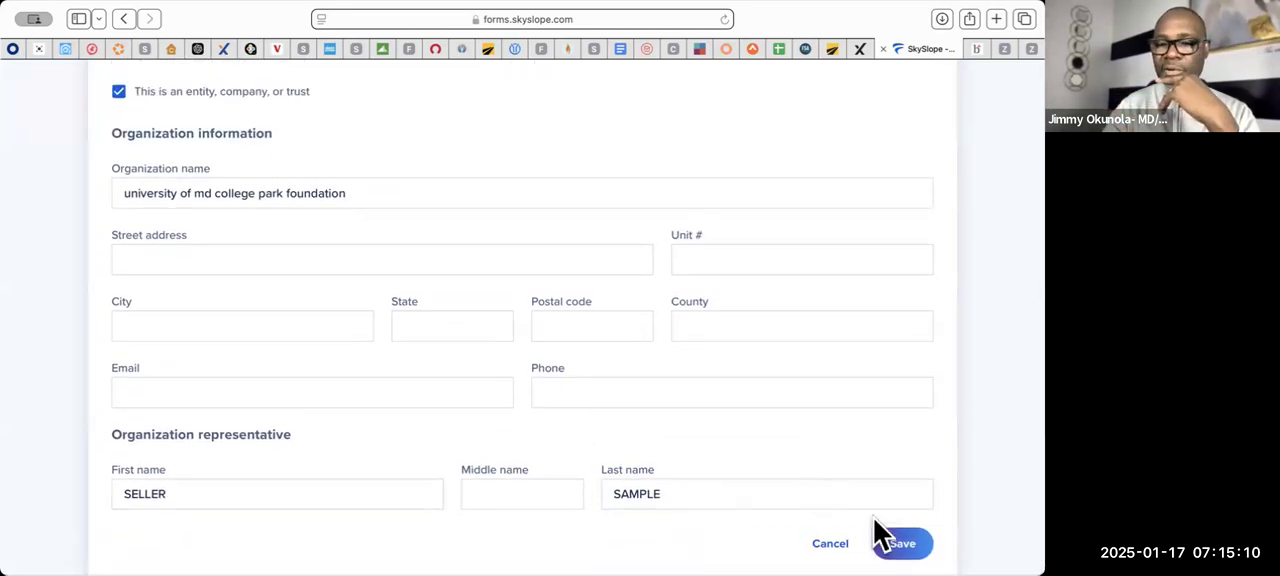
click(905, 541)
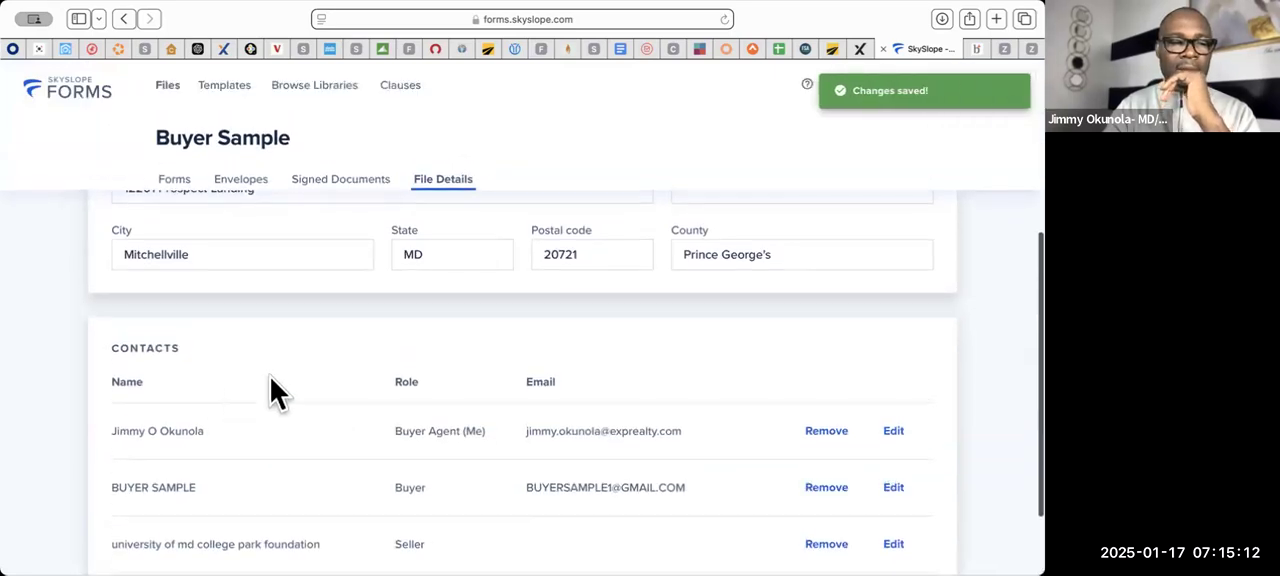
- Start another contact in the file and assign it the Seller Agent role
scroll(270, 400, down, 2)
click(185, 518)
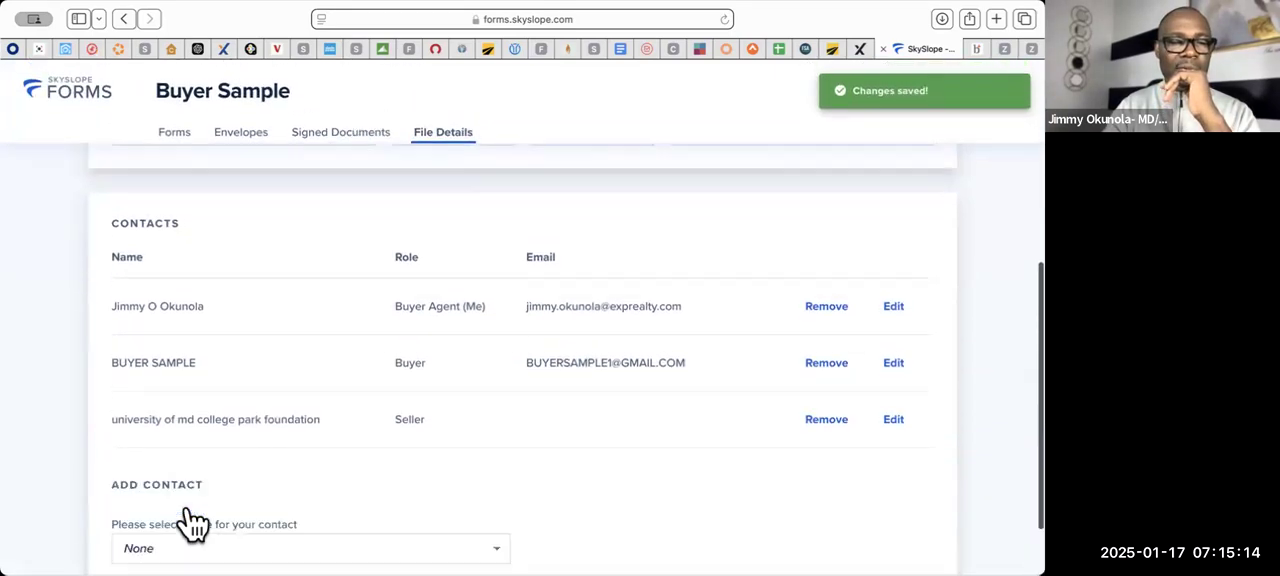
scroll(190, 470, down, 2)
click(195, 466)
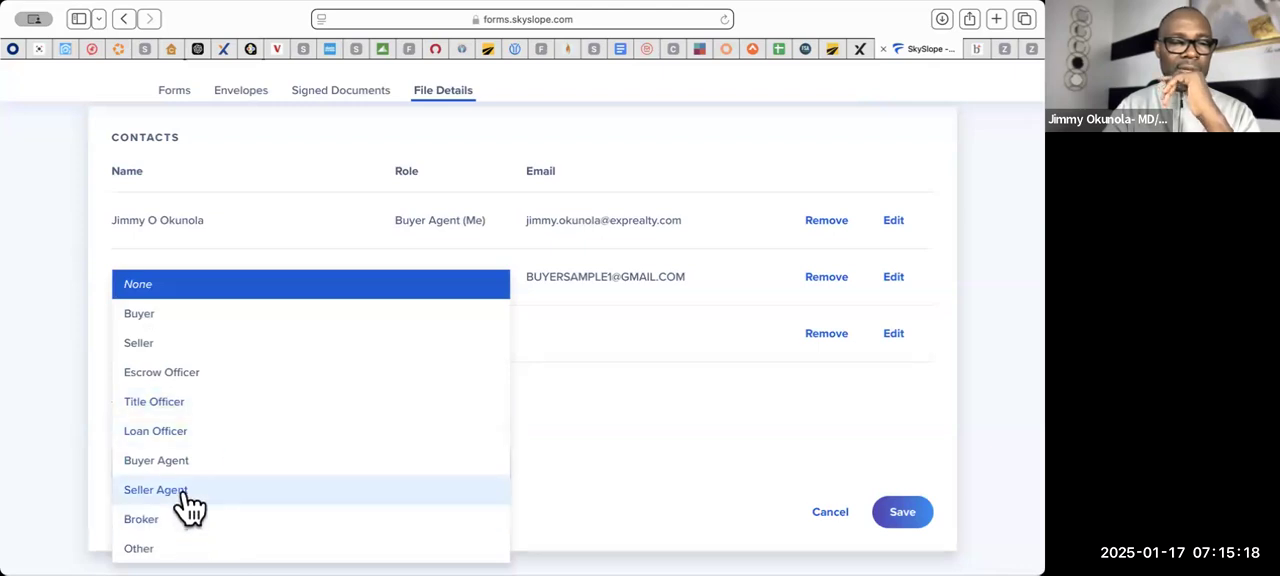
click(184, 491)
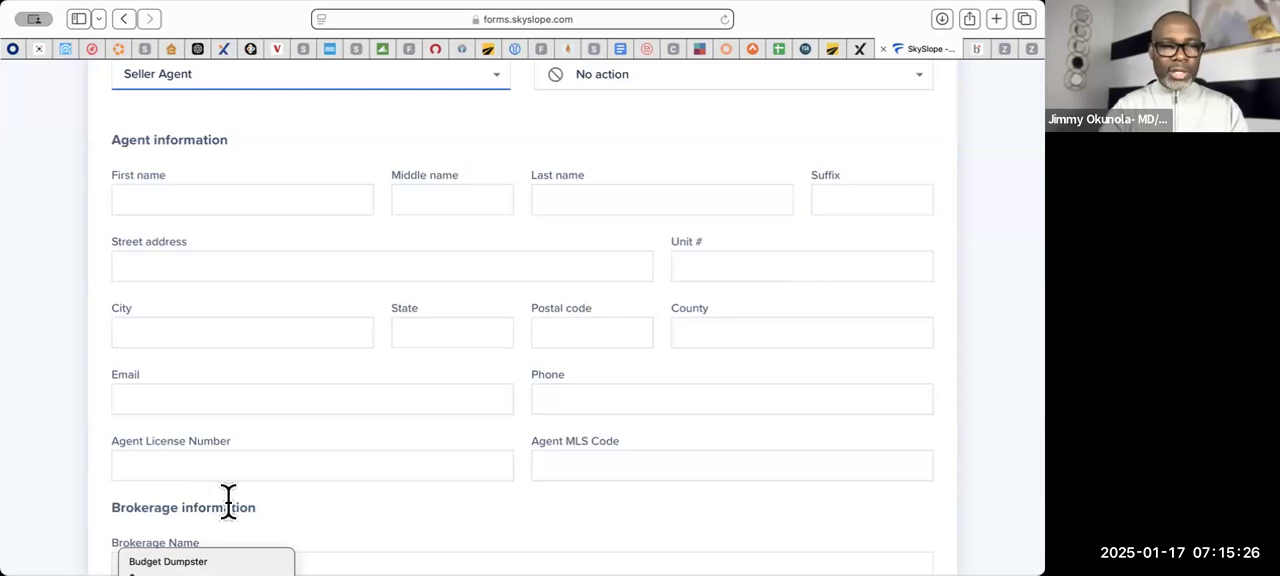
- Enter the seller agent's first and last name in the agent information
scroll(228, 500, down, 2)
scroll(228, 501, up, 4)
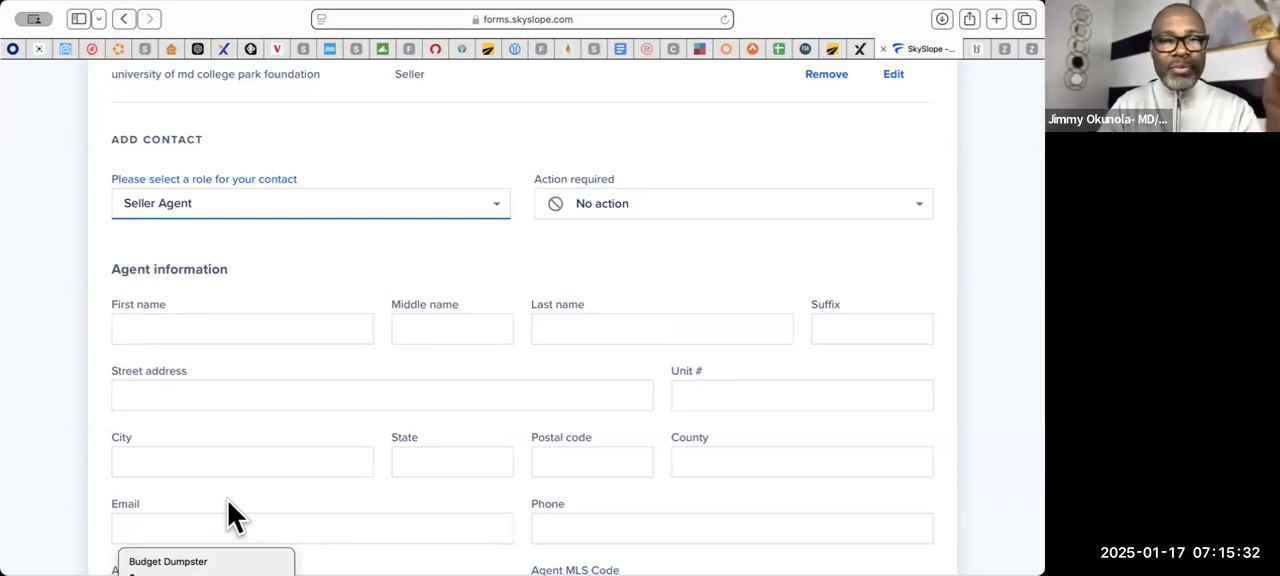
click(209, 328)
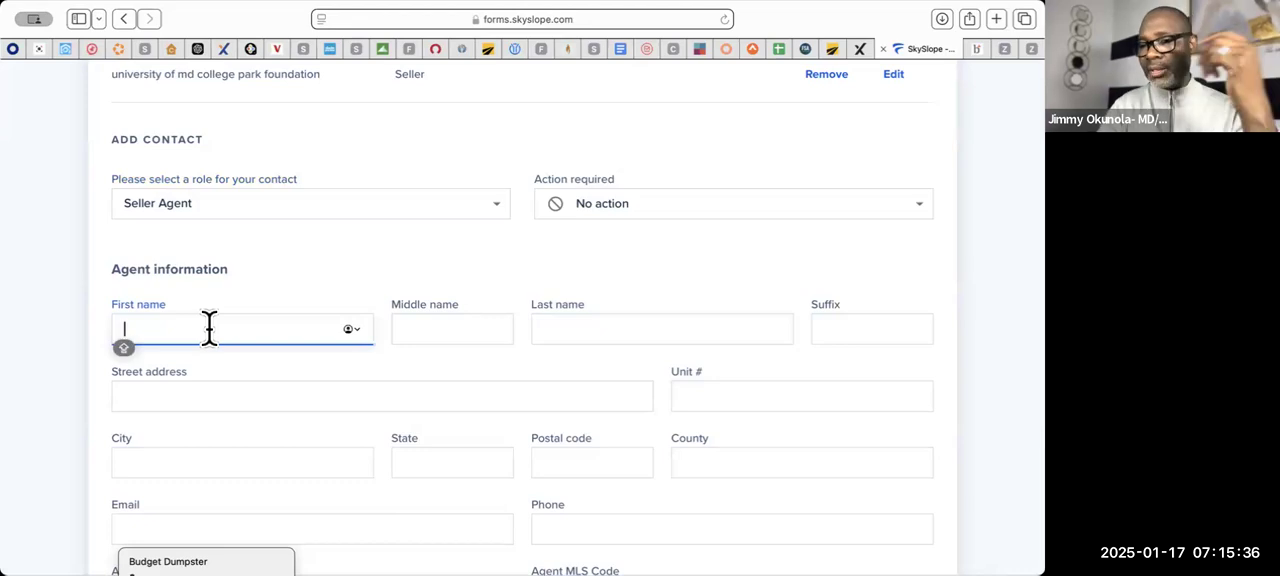
key(Tab)
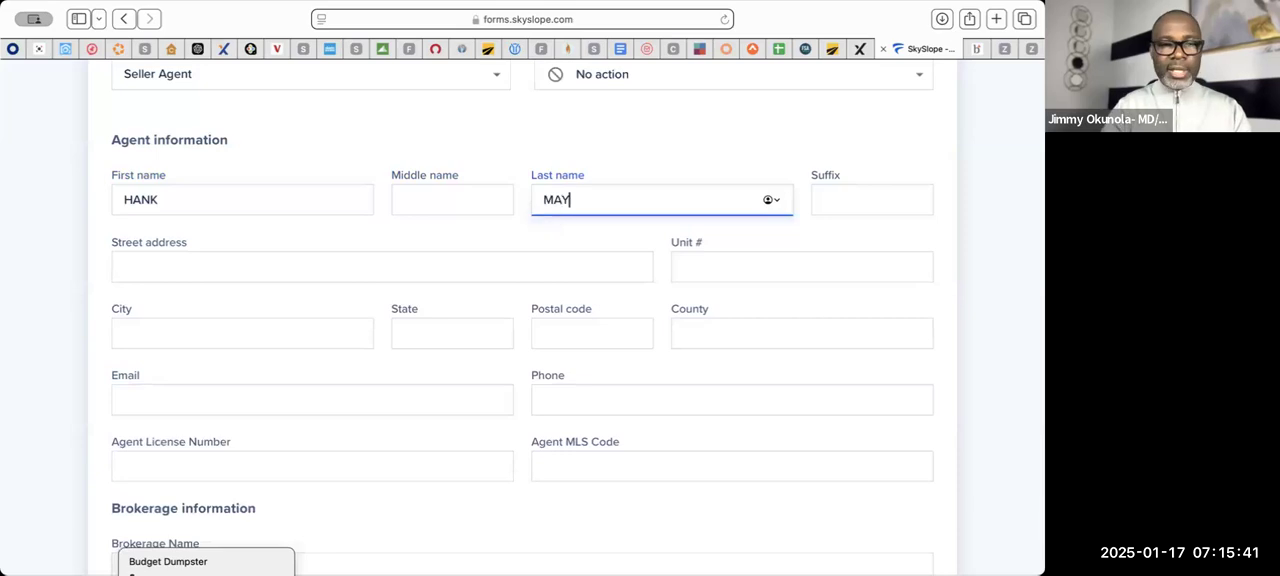
- Enter the seller agent's license number and MLS code in the agent information
click(191, 468)
scroll(191, 478, down, 1)
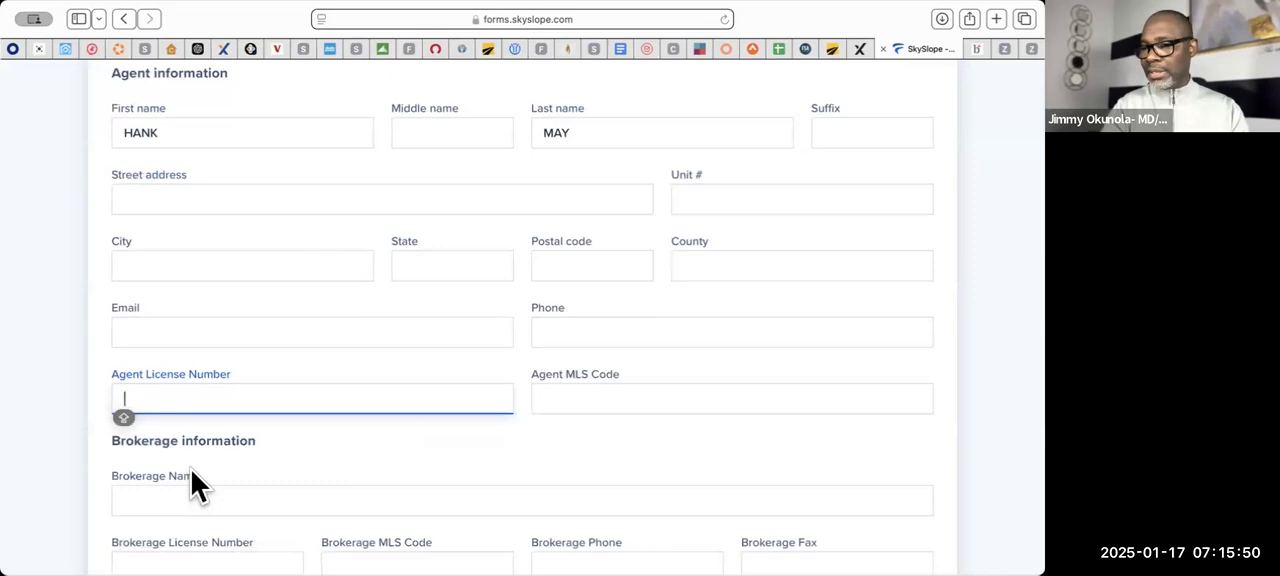
text(5)
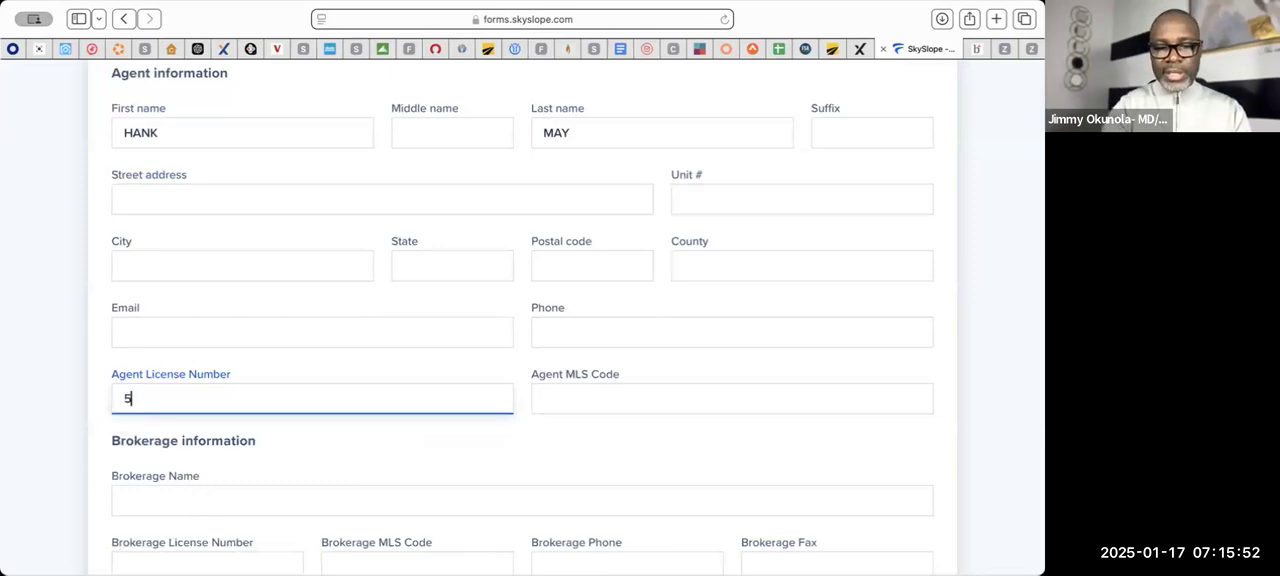
text(210)
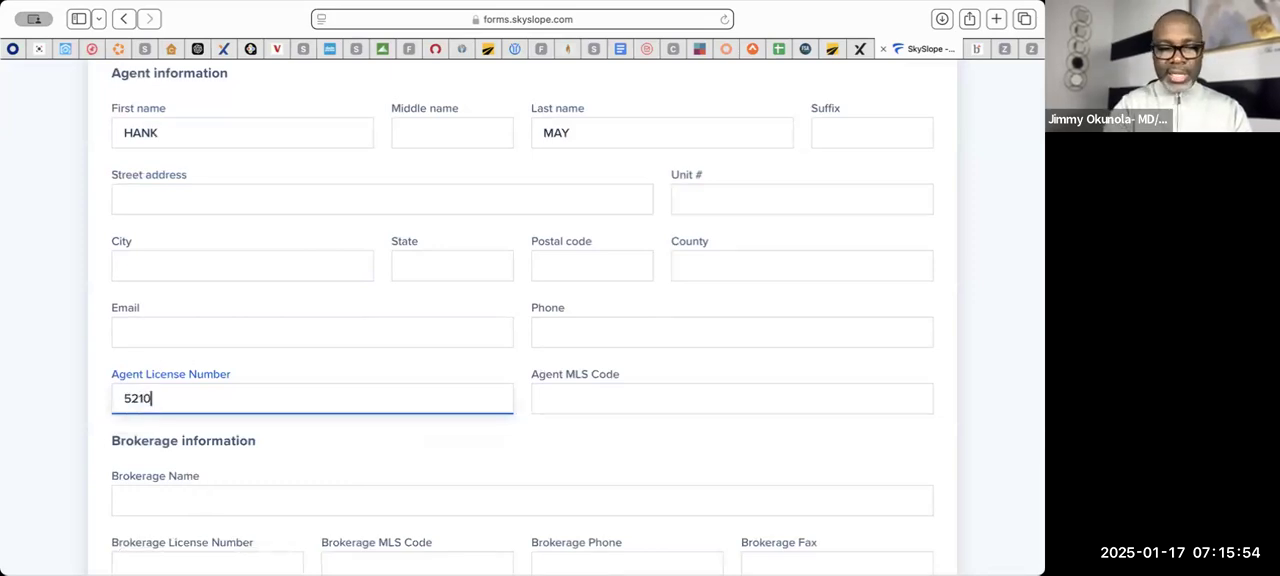
text(42)
click(611, 390)
text(5)
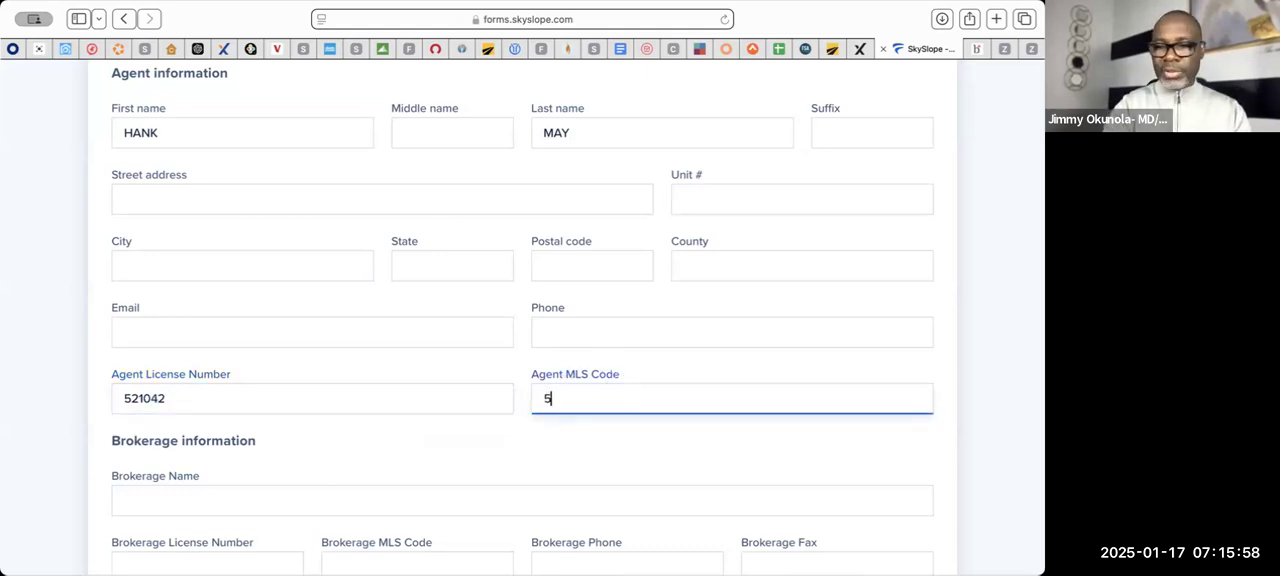
text(9557)
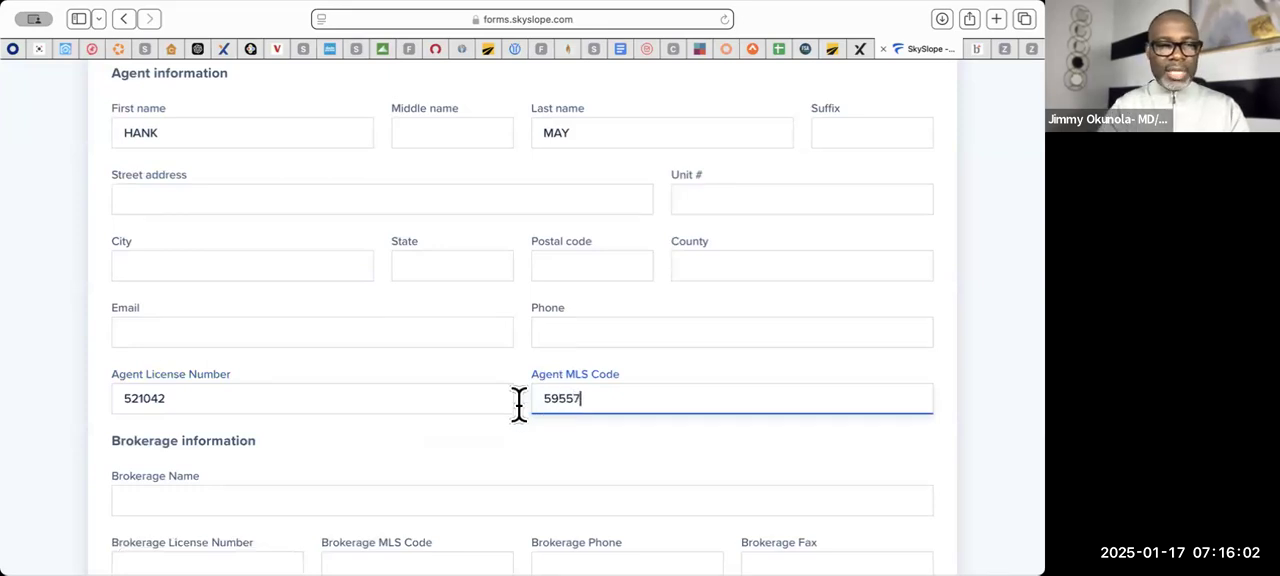
- Enter LONG AND FOSTER as the brokerage name in the seller agent's brokerage information
scroll(414, 431, down, 2)
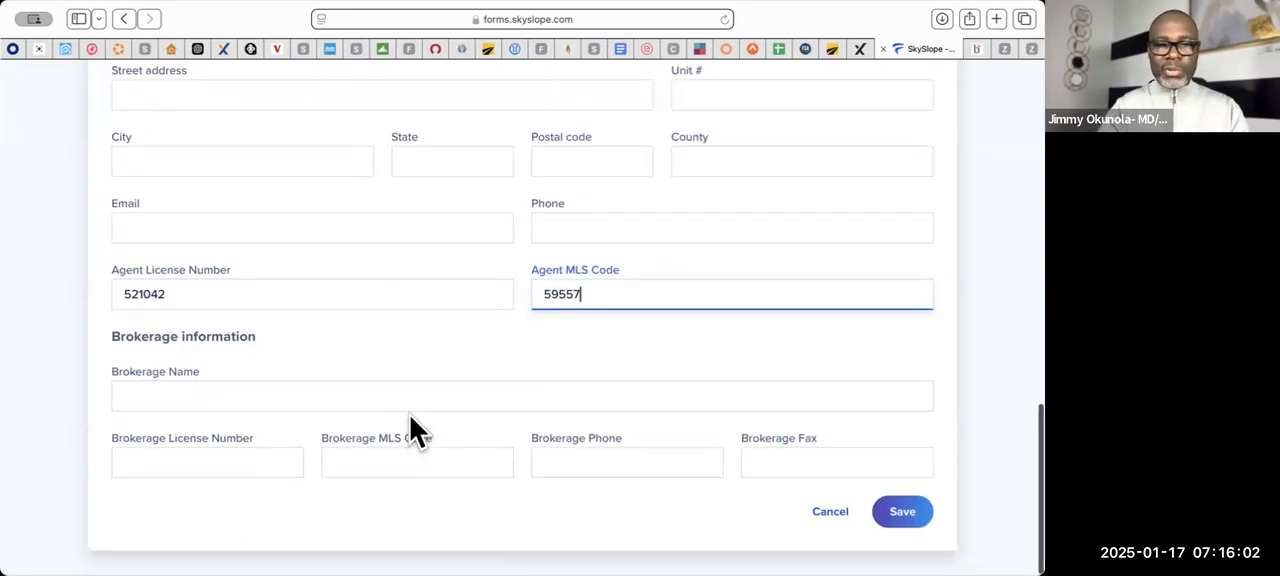
click(404, 397)
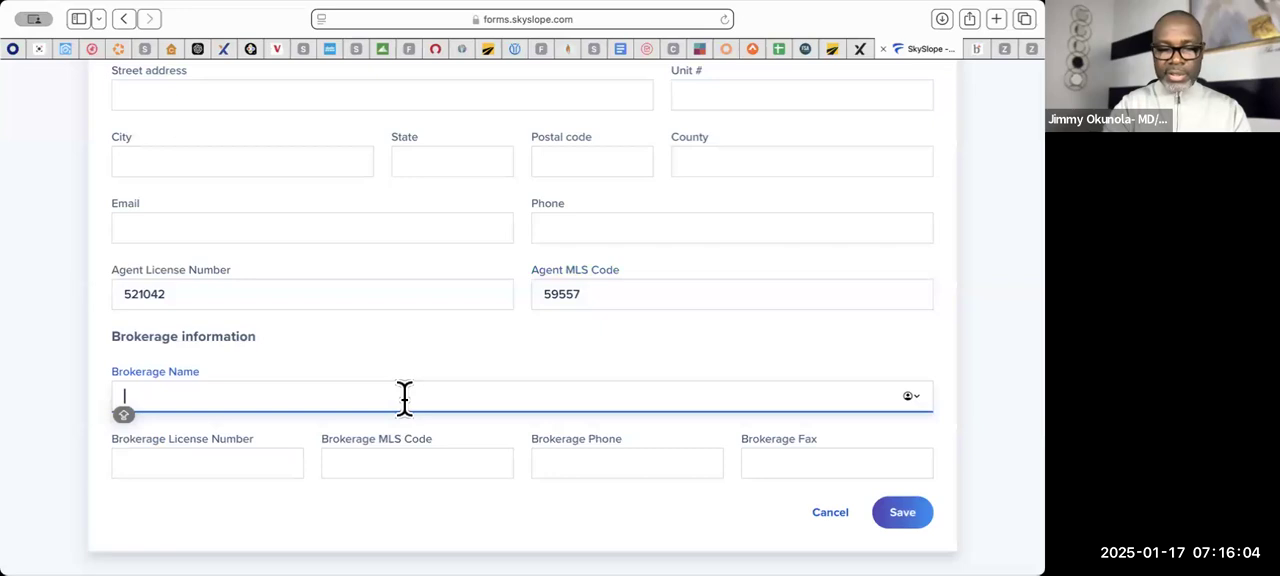
scroll(404, 397, up, 4)
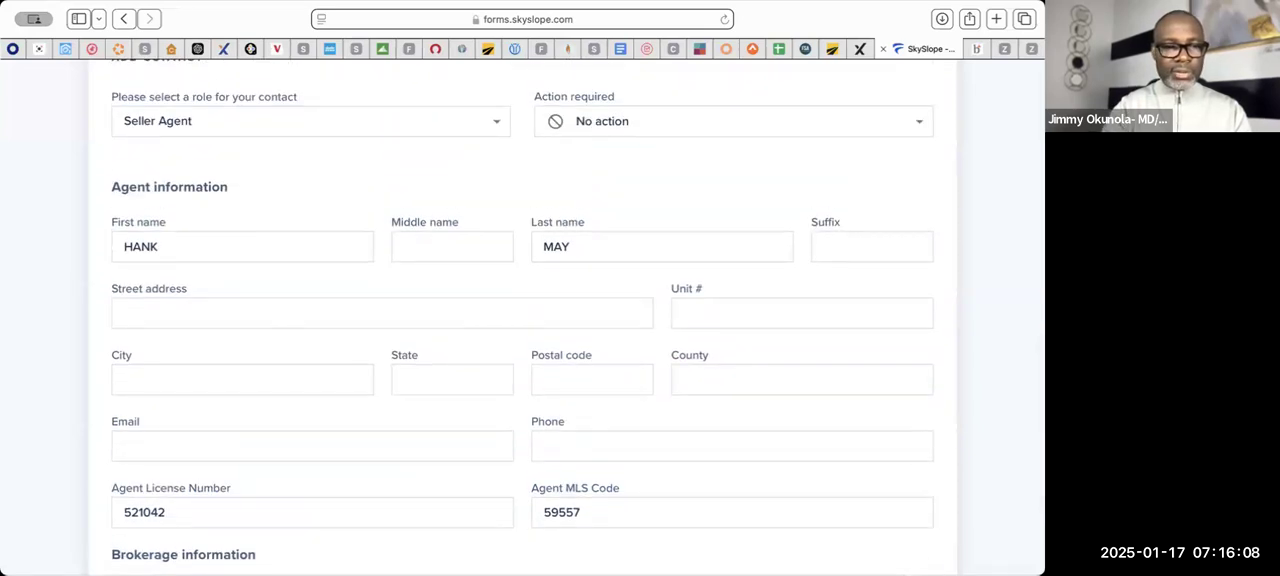
scroll(404, 397, down, 4)
text(NG AND FOSTER)
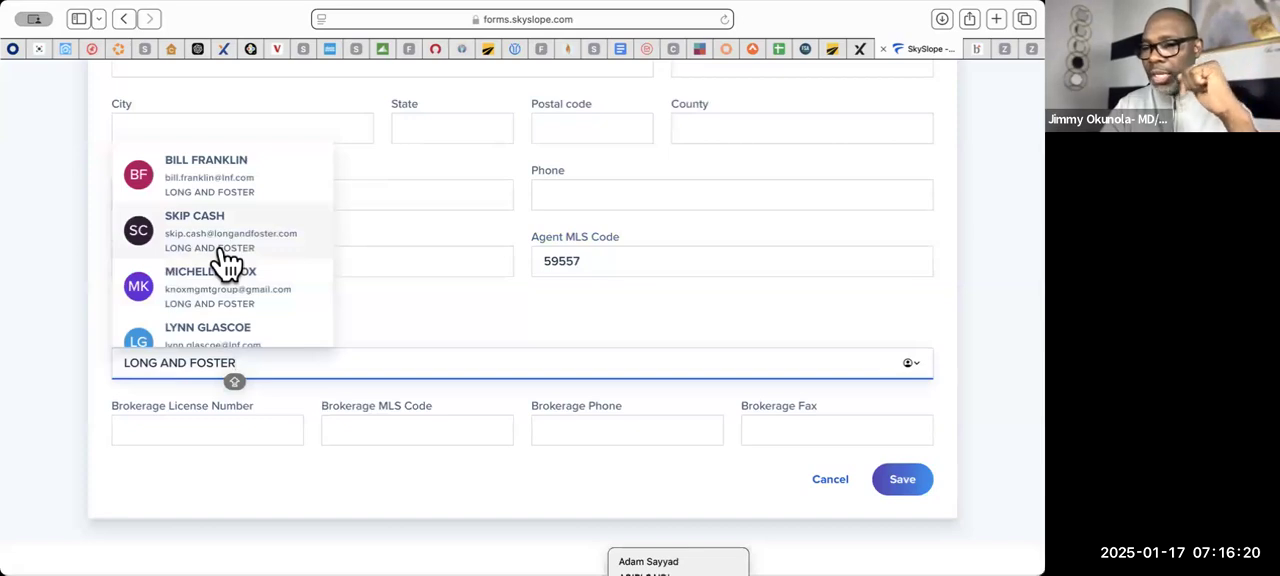
- Fill the seller agent contact from a suggested Long and Foster agent and save it to the file
scroll(228, 262, down, 3)
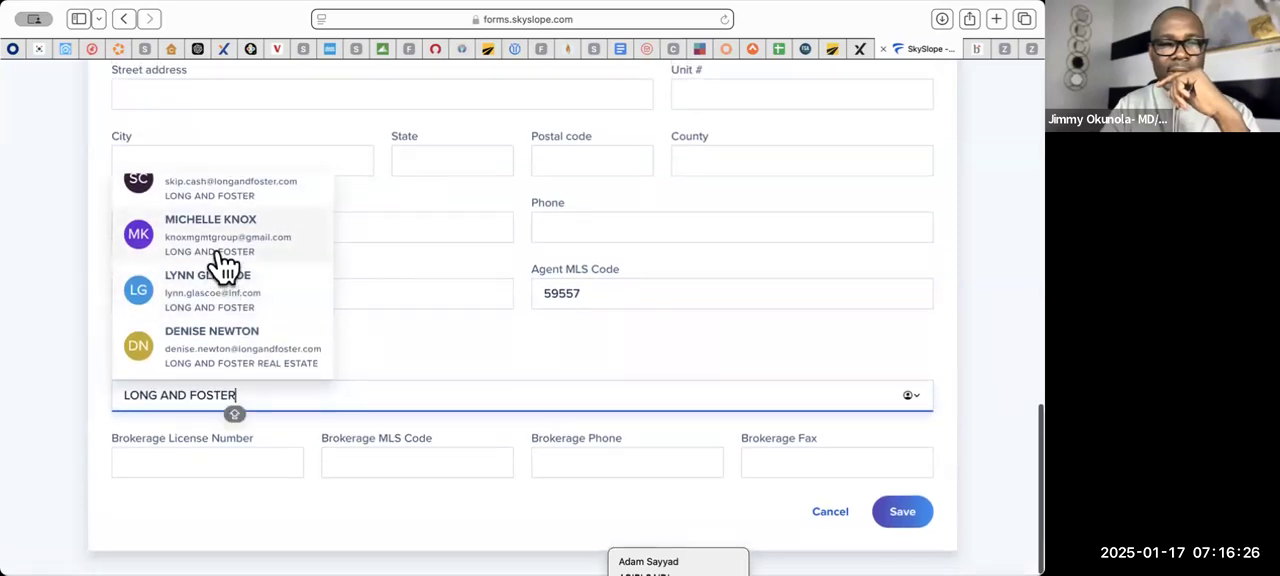
click(224, 250)
scroll(398, 473, down, 4)
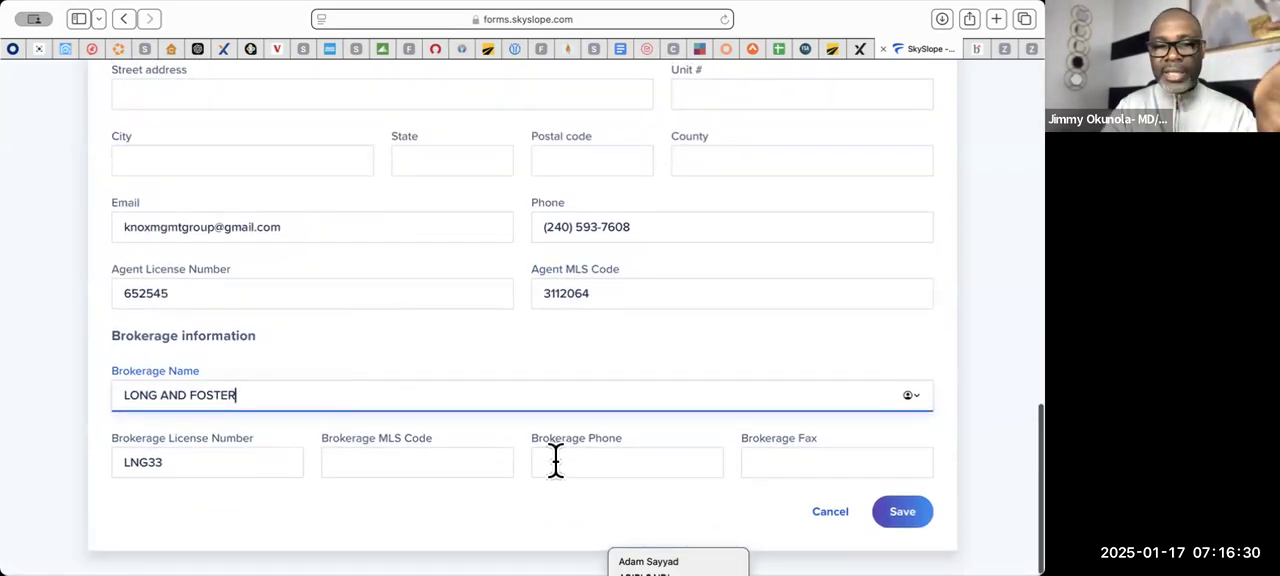
click(903, 514)
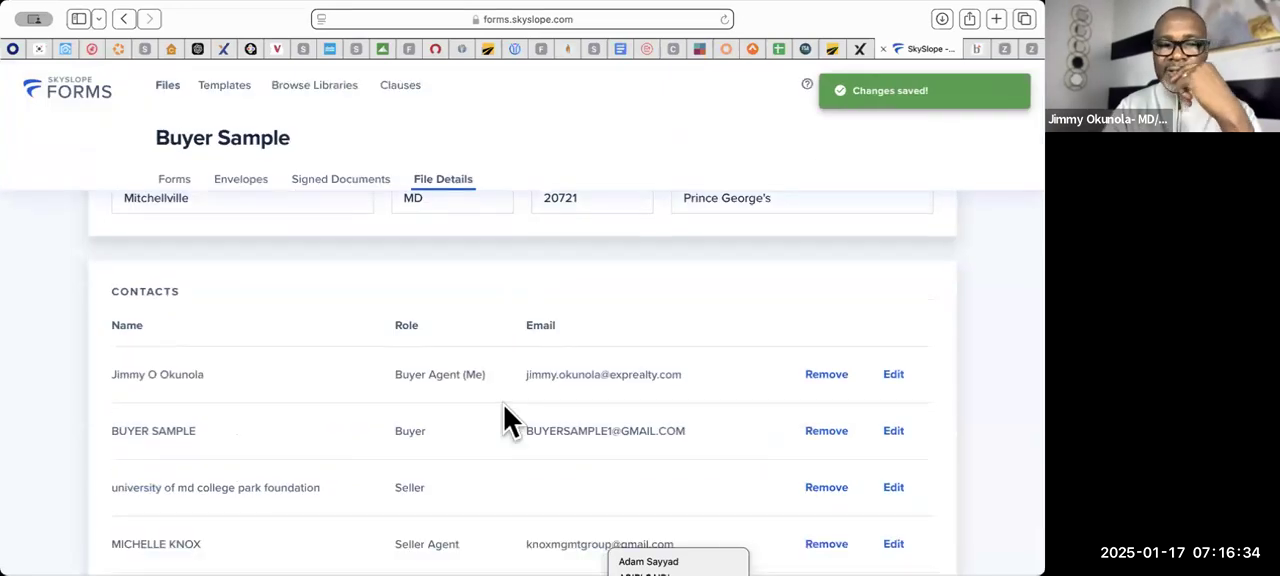
- Review the file's contacts and property details and check its list of envelopes
scroll(504, 404, down, 2)
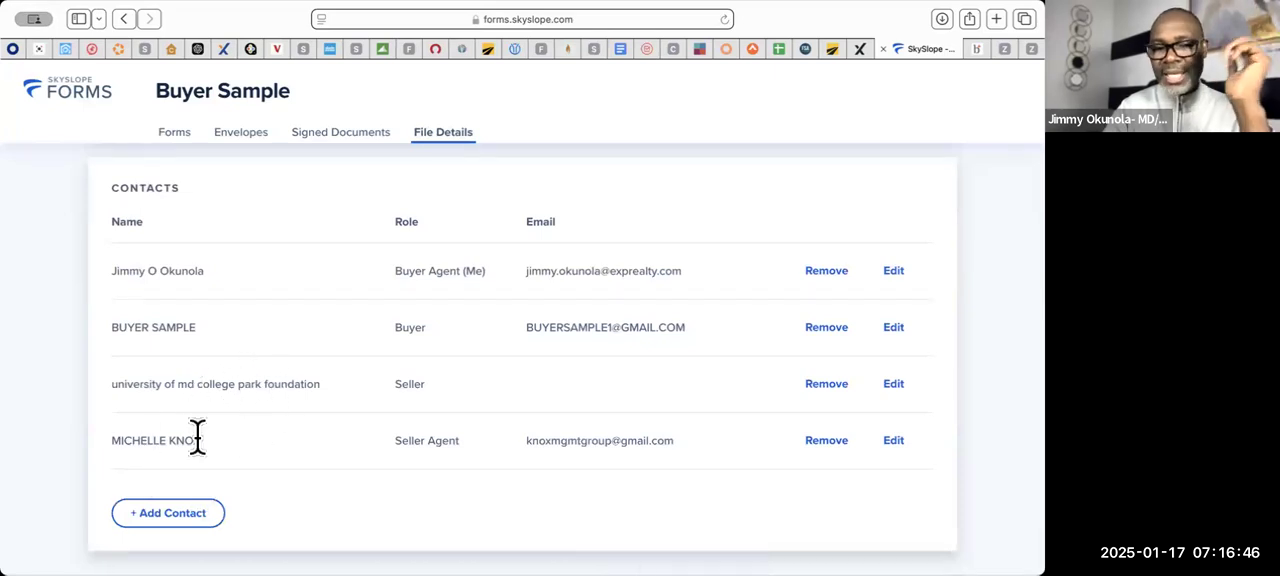
scroll(197, 440, up, 5)
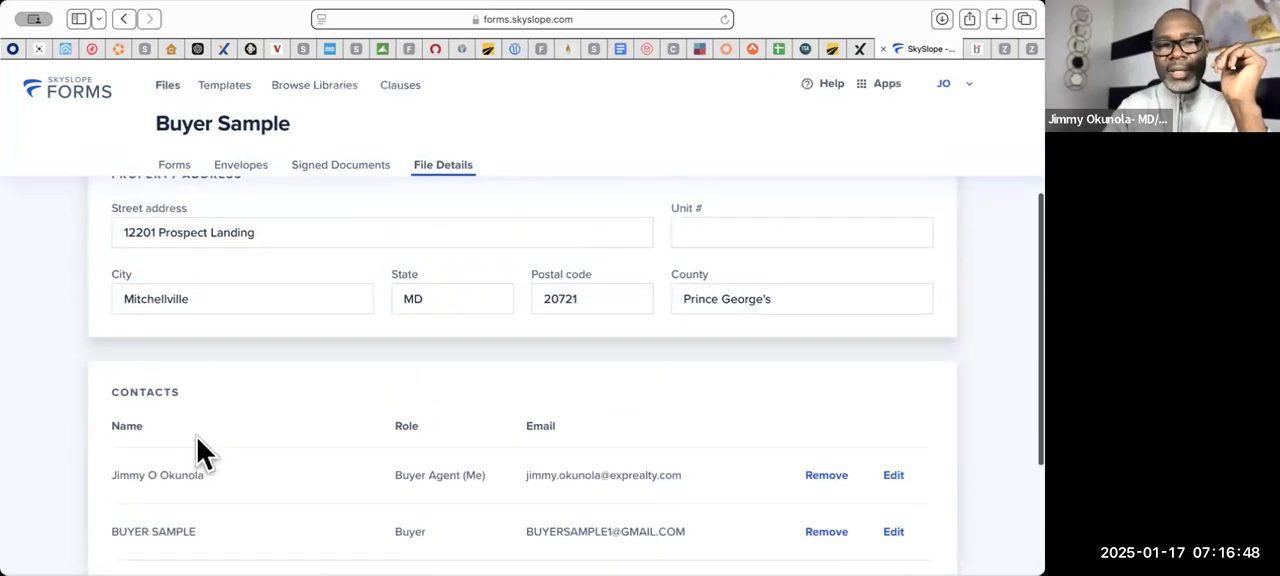
scroll(197, 440, up, 5)
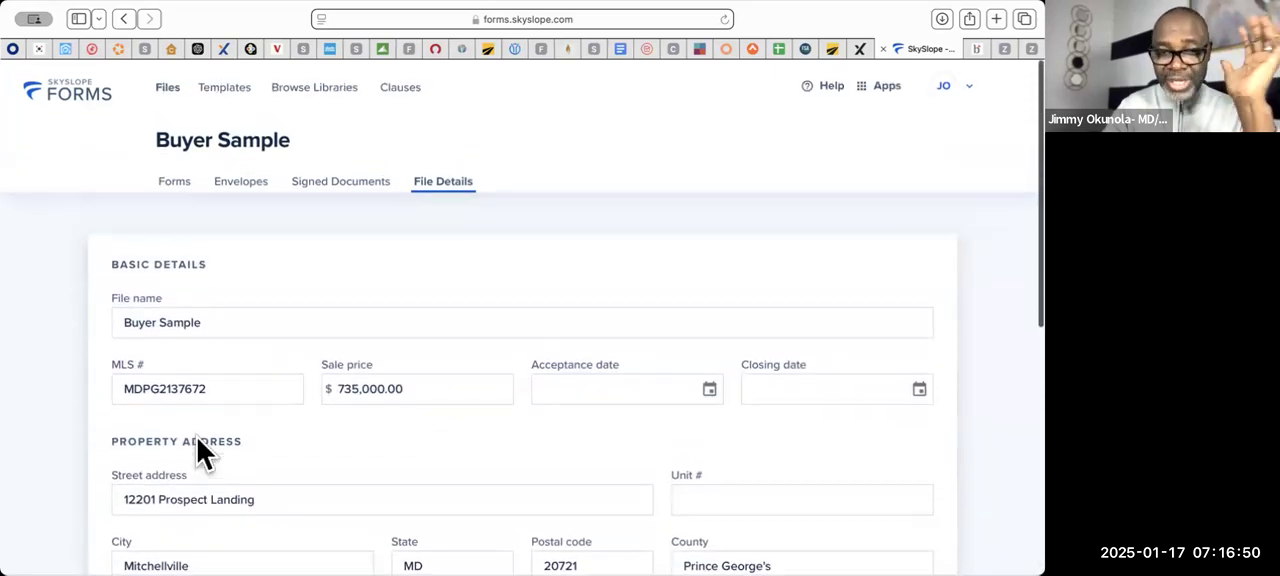
click(250, 190)
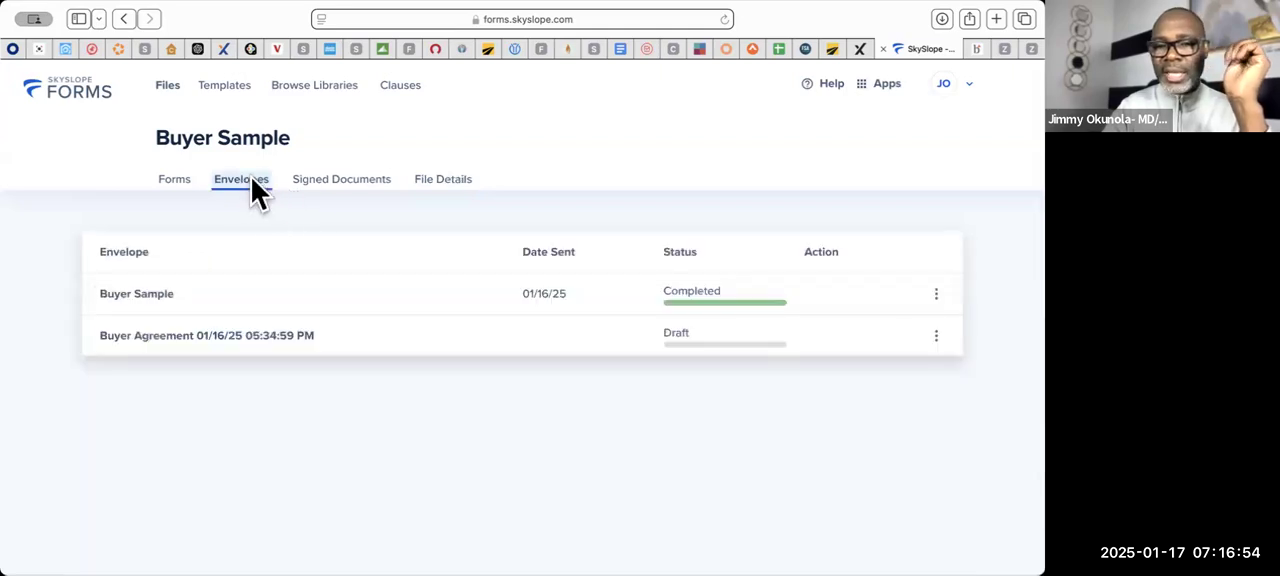
- Select all the forms in the file except the first six, Exclusive Buyer through For Your Protection
click(176, 185)
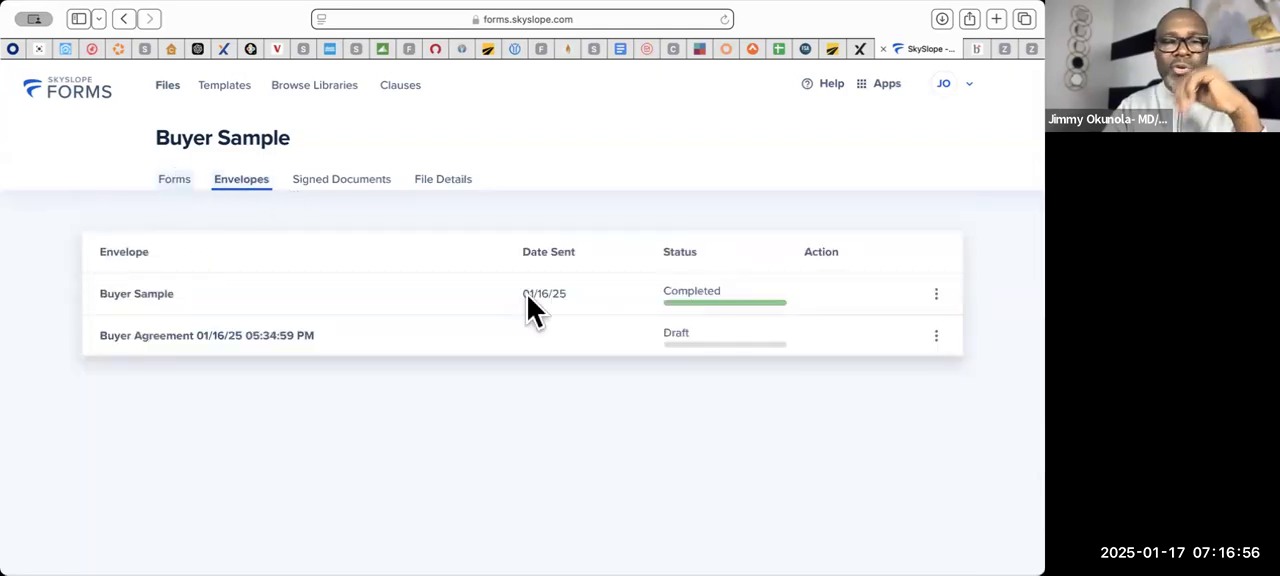
scroll(680, 420, down, 10)
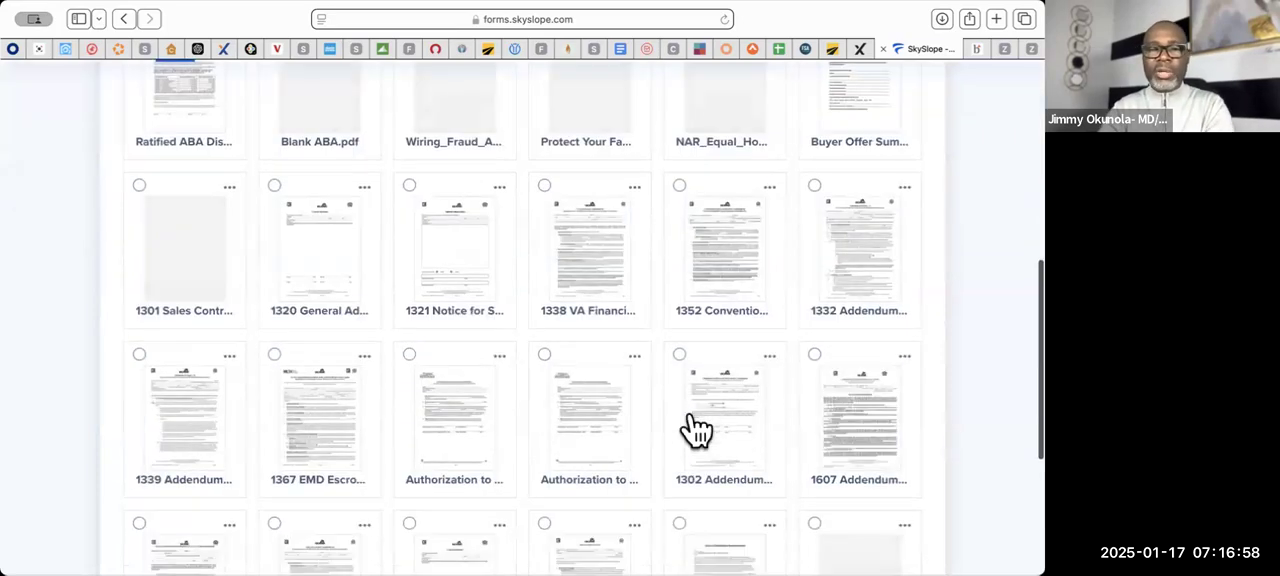
scroll(685, 425, up, 5)
scroll(683, 408, up, 3)
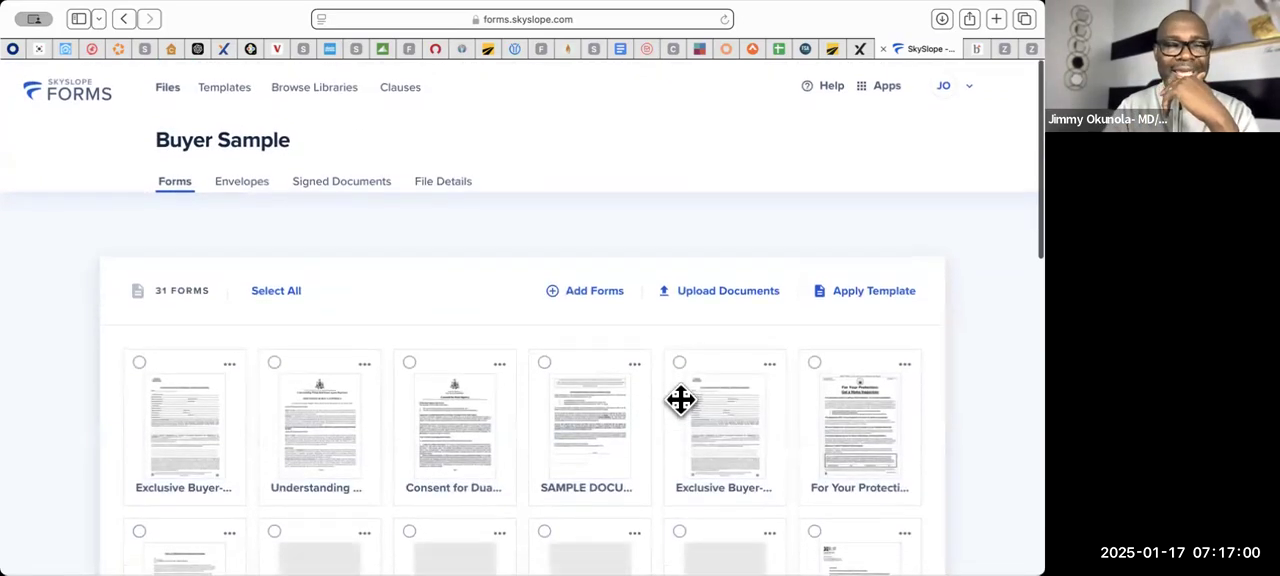
click(279, 296)
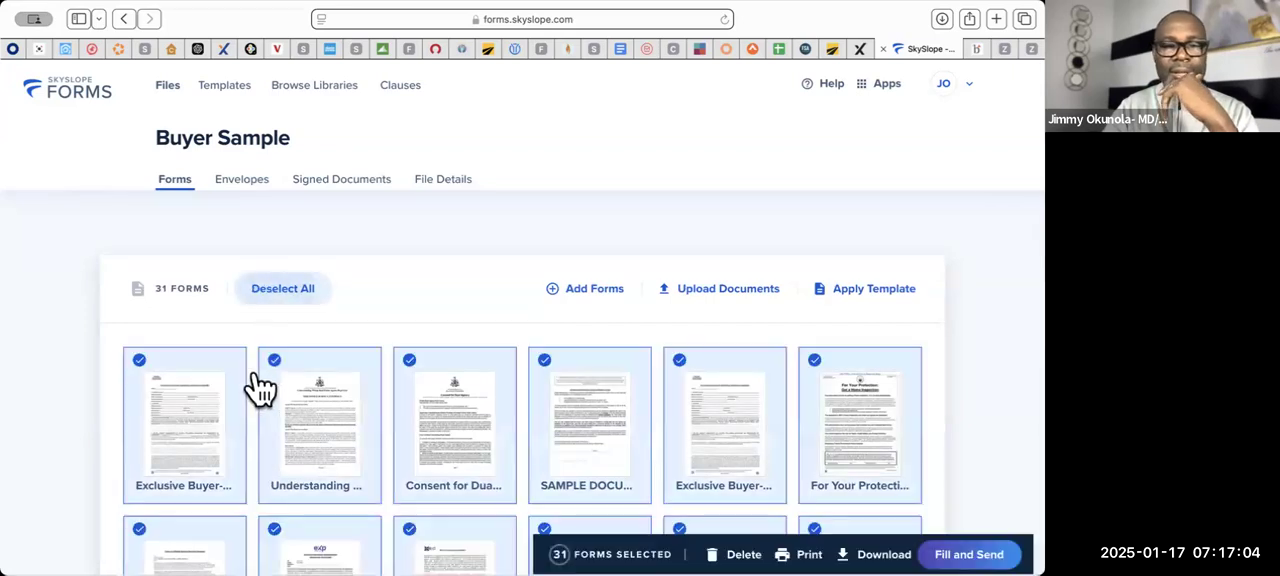
click(141, 362)
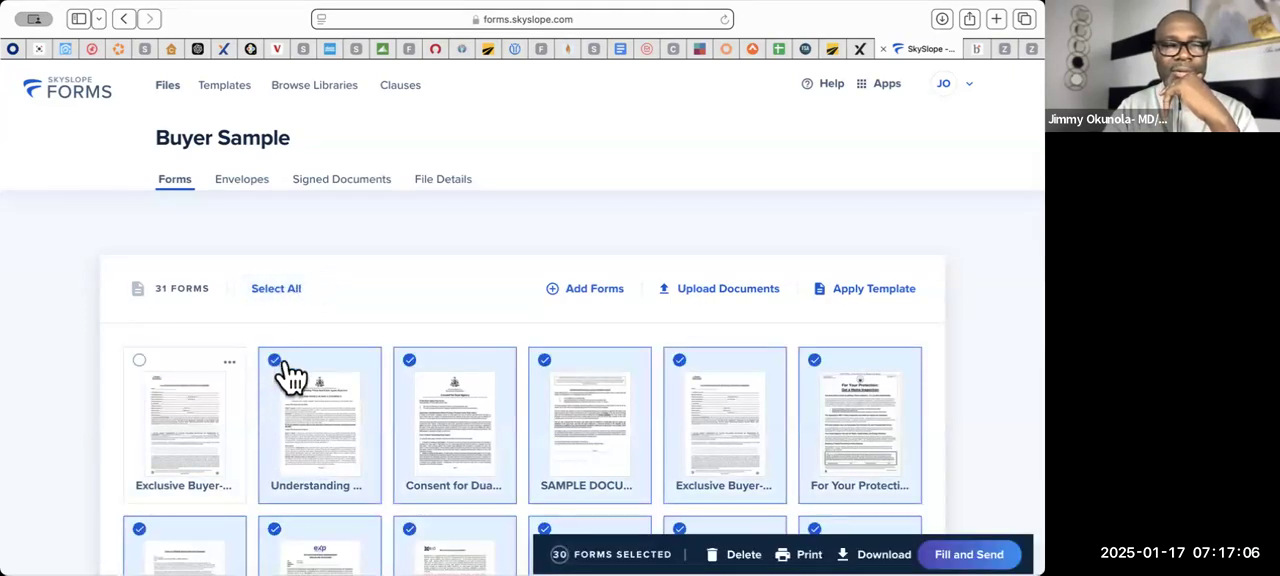
click(274, 361)
click(409, 361)
click(544, 361)
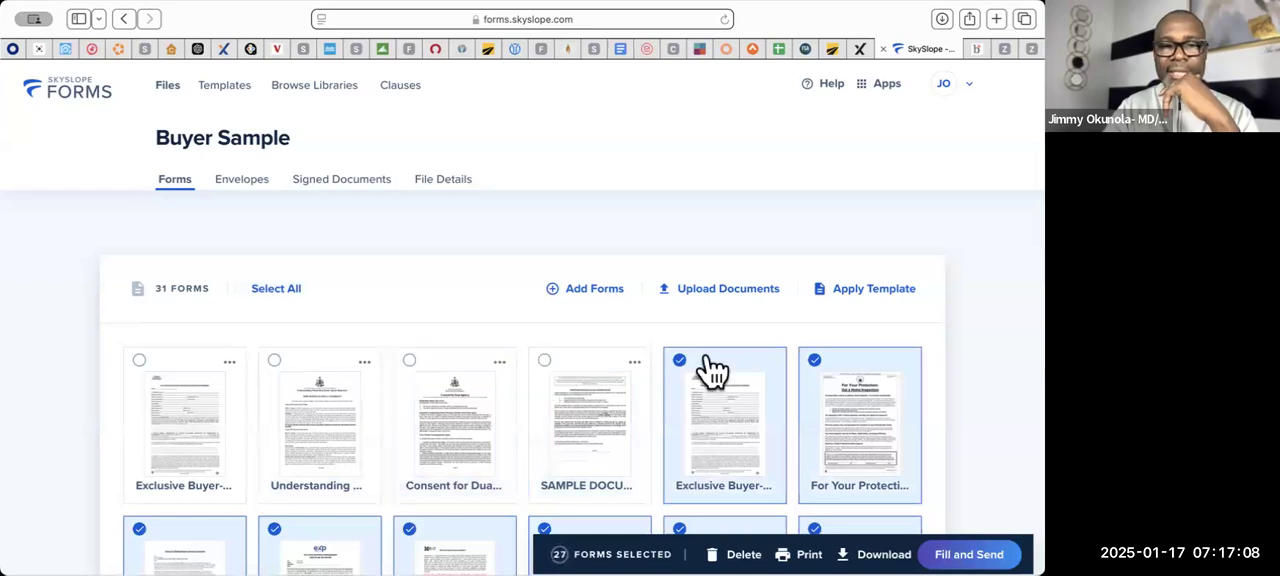
click(679, 361)
click(815, 362)
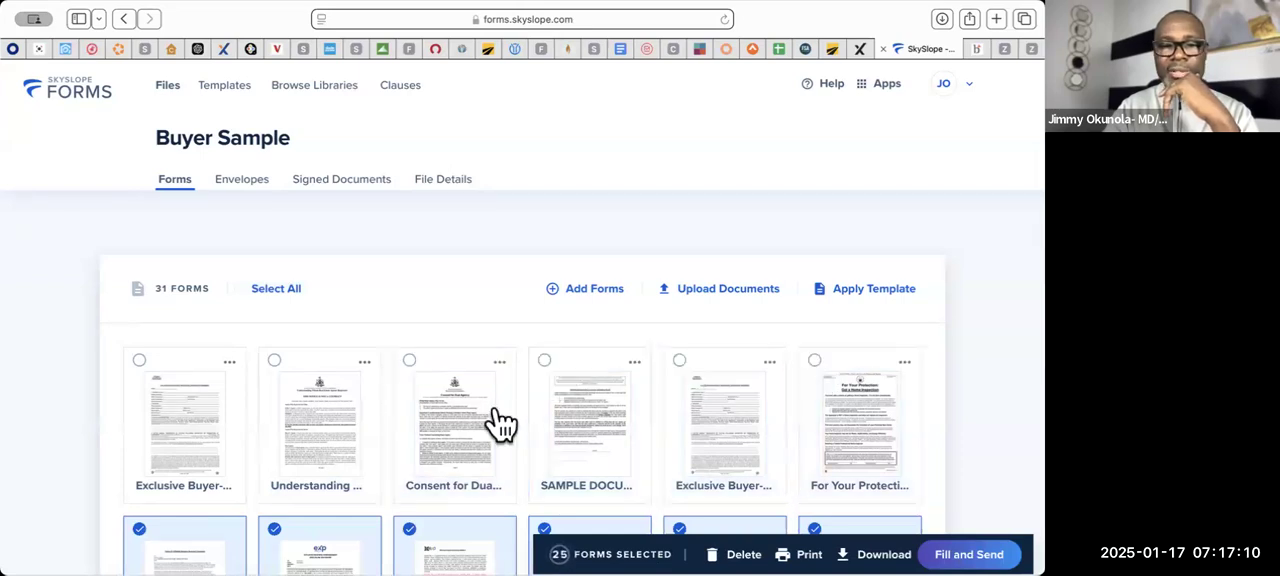
- Exclude the Ratified ABA, Blank ABA, Wiring Fraud, Protect Your Family and NAR Equal Housing documents from the selection
scroll(450, 430, down, 5)
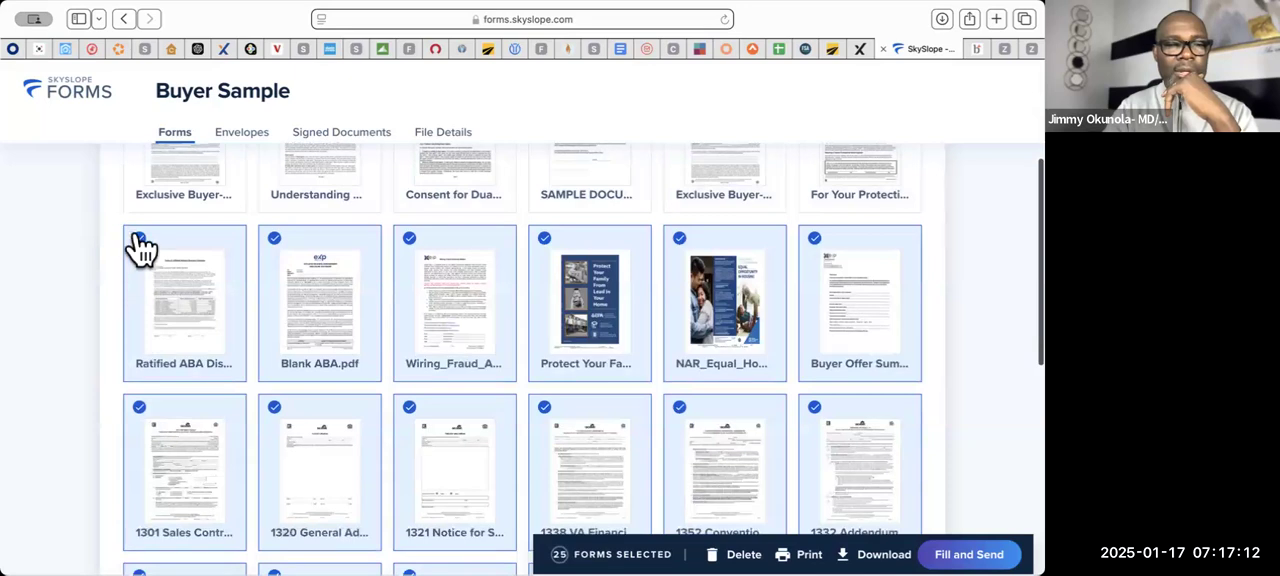
click(139, 238)
click(274, 238)
click(409, 238)
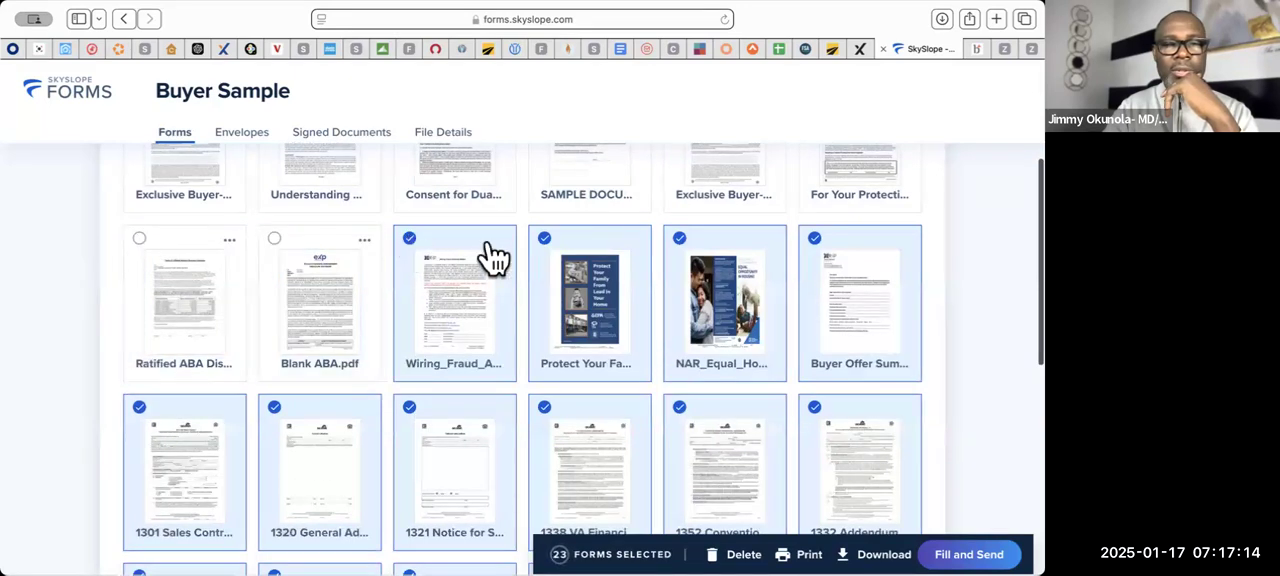
click(544, 238)
click(681, 240)
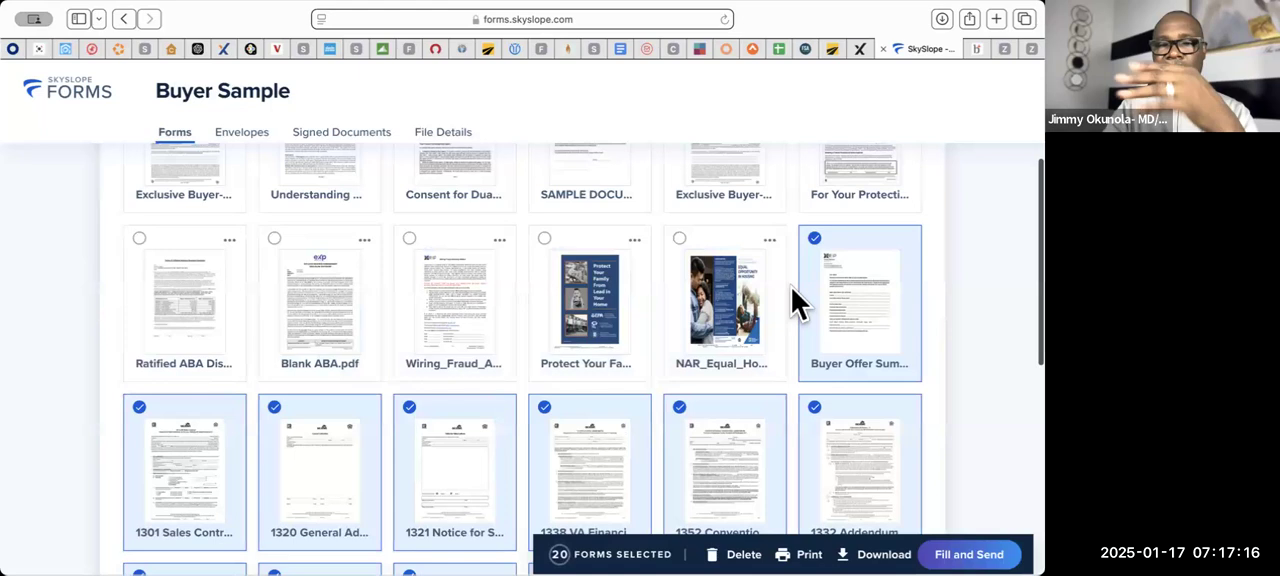
- Open the selected forms for filling and sending, and save them as an envelope named Buyer Sample
scroll(858, 355, down, 1)
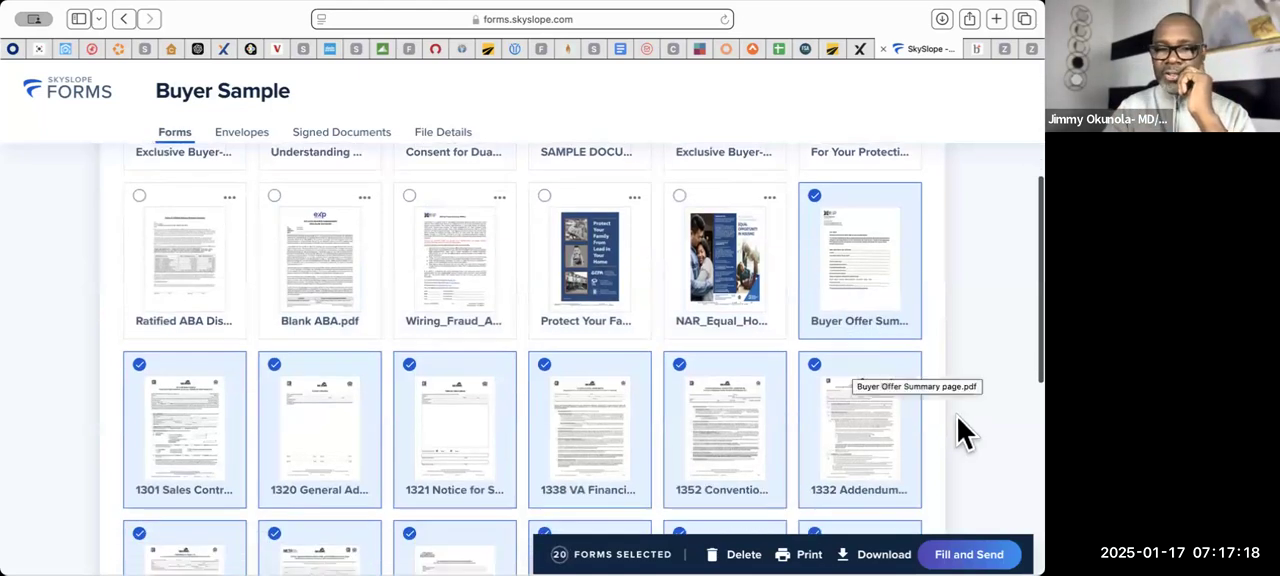
click(970, 552)
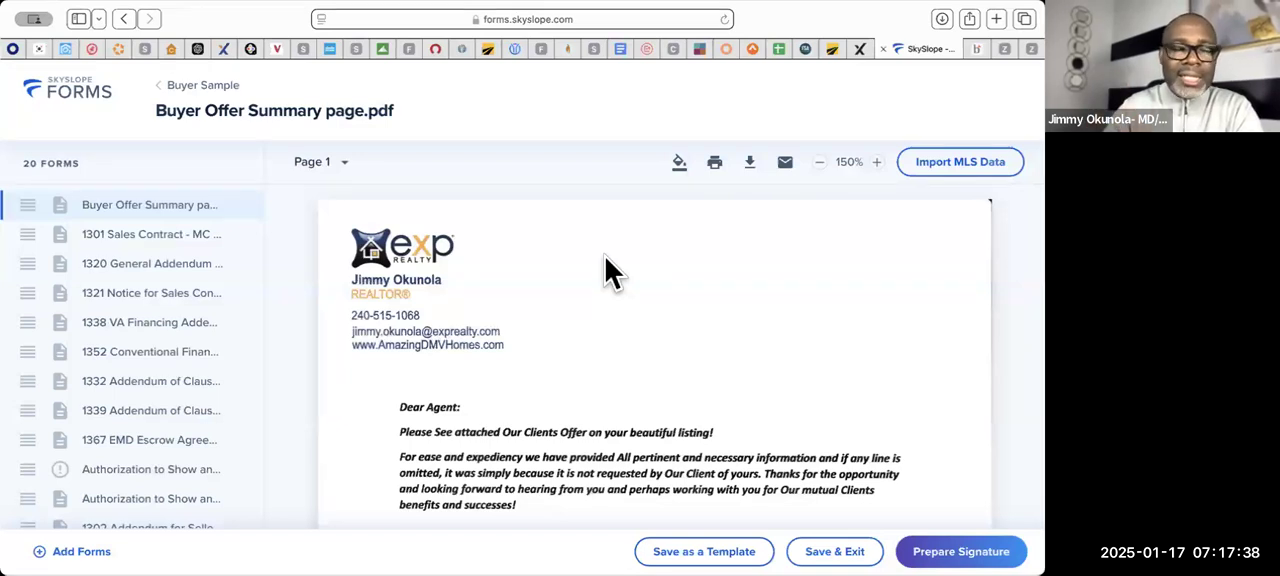
scroll(523, 360, down, 10)
scroll(523, 360, up, 10)
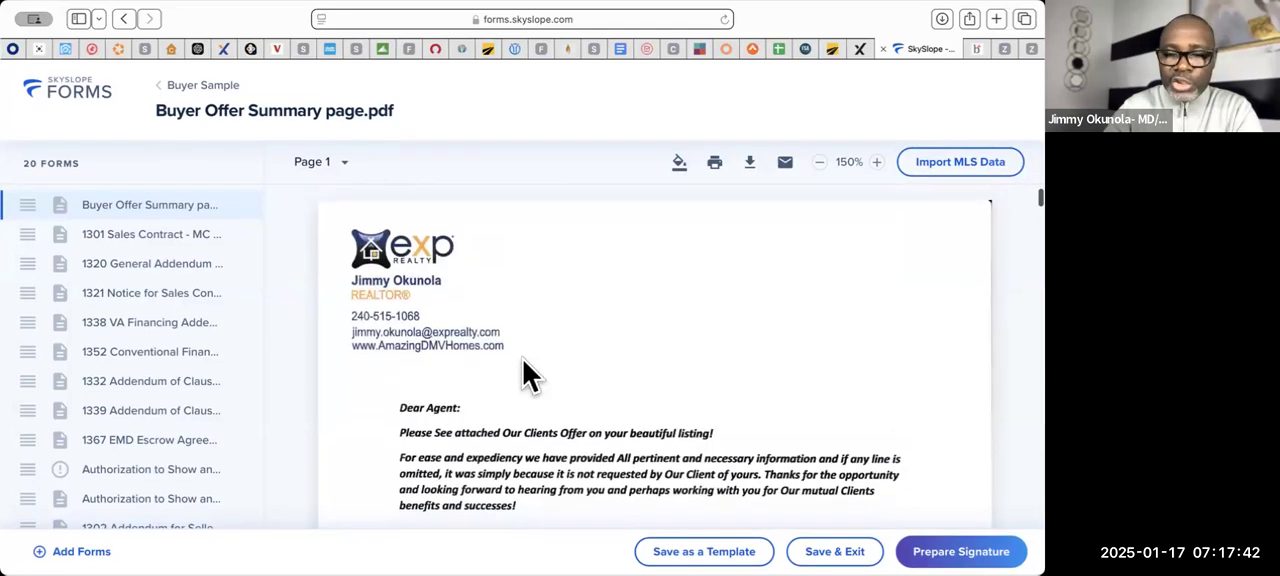
click(858, 530)
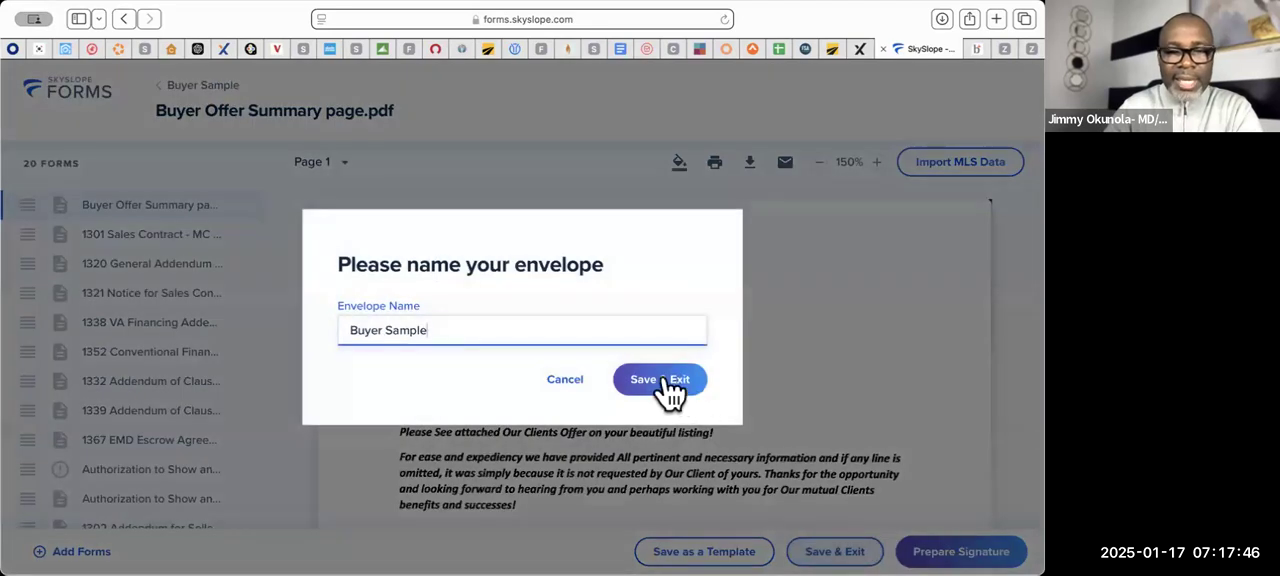
click(665, 378)
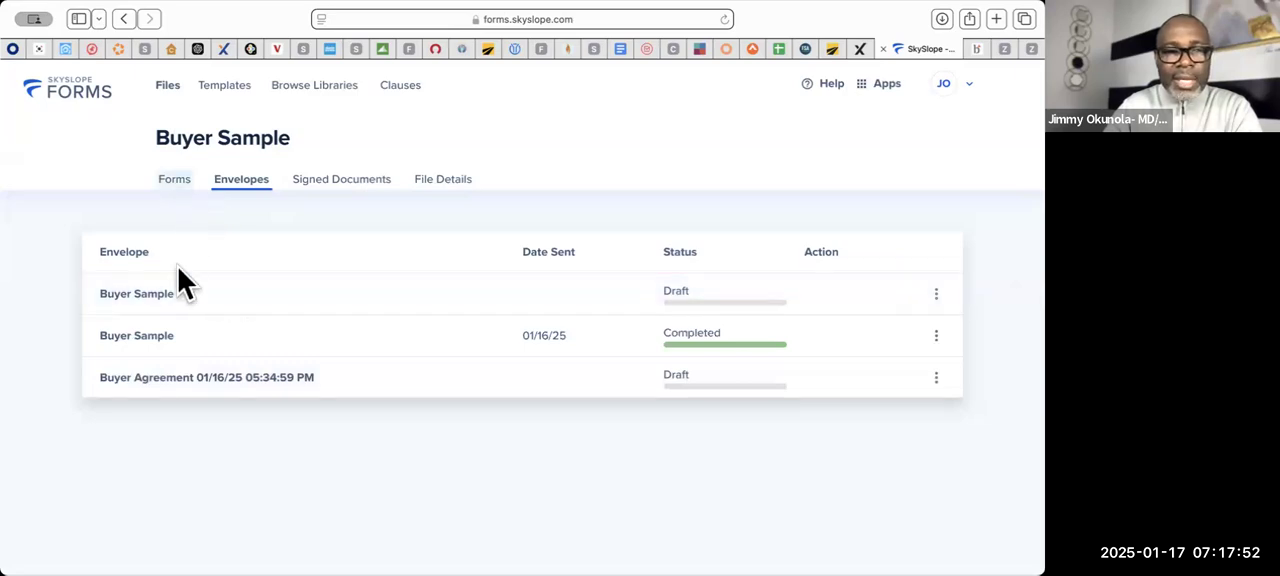
click(148, 295)
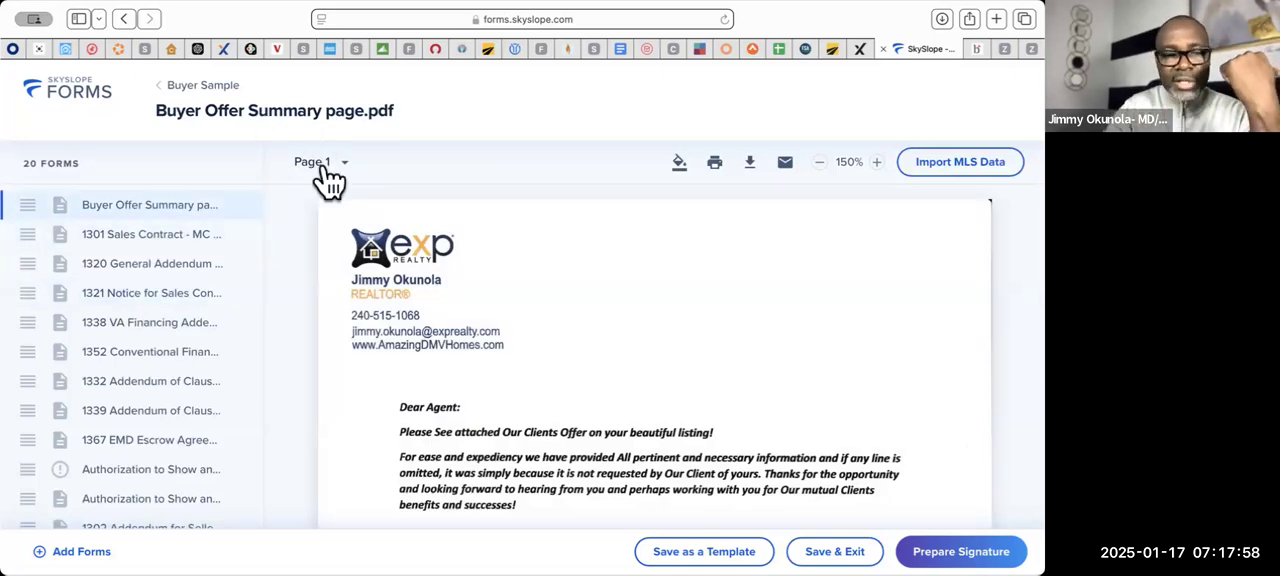
click(90, 540)
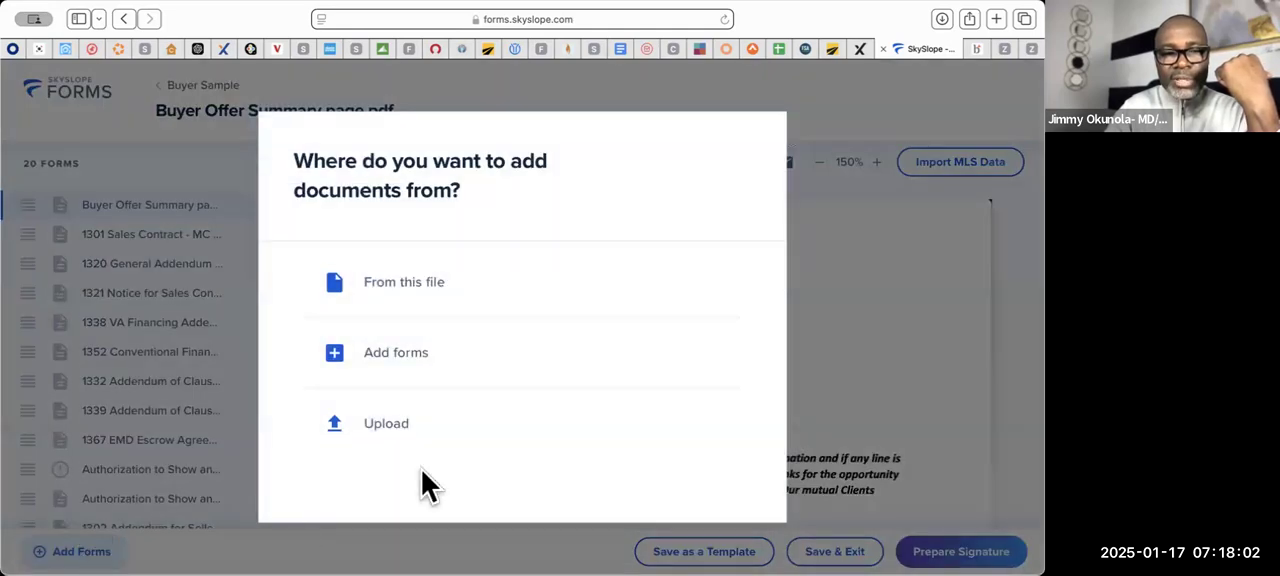
click(385, 432)
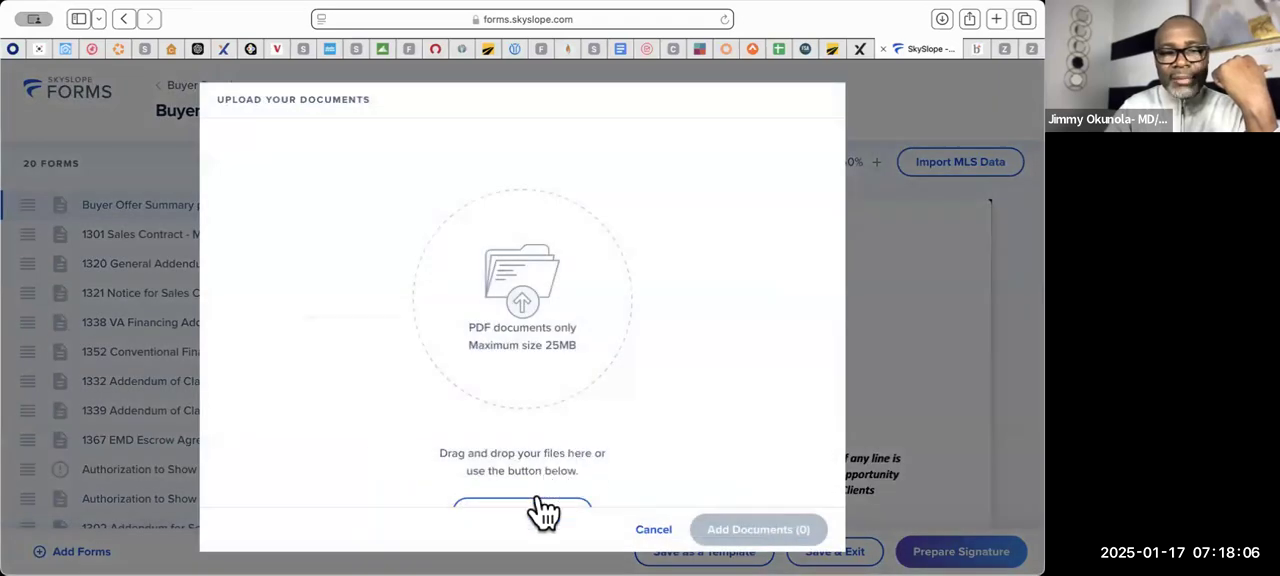
scroll(578, 420, down, 2)
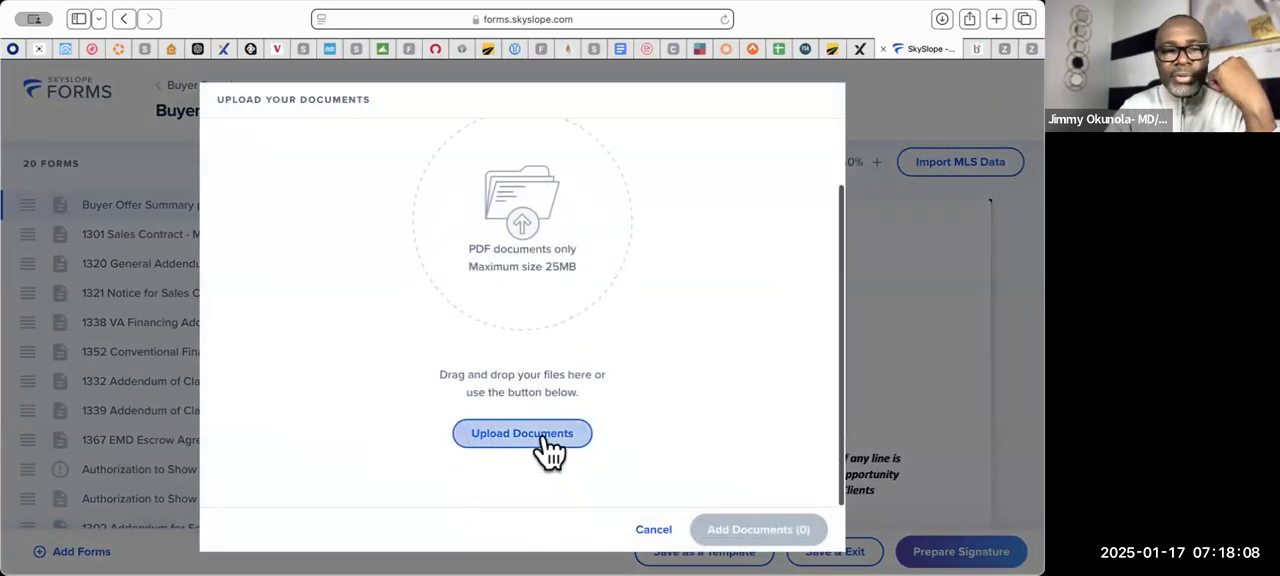
click(543, 437)
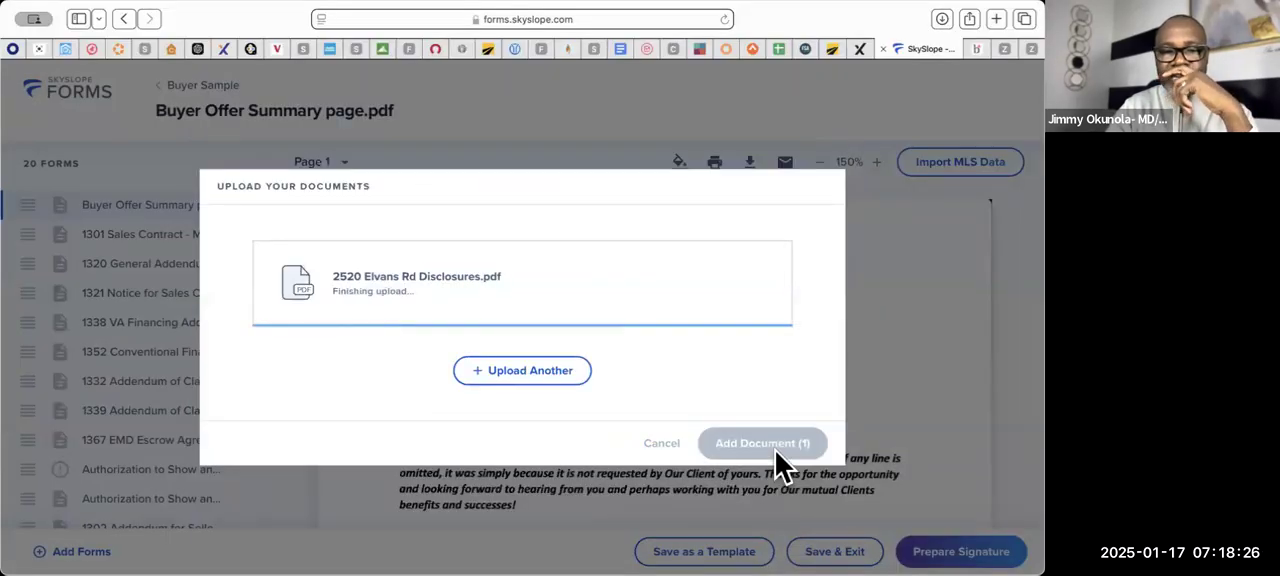
click(770, 444)
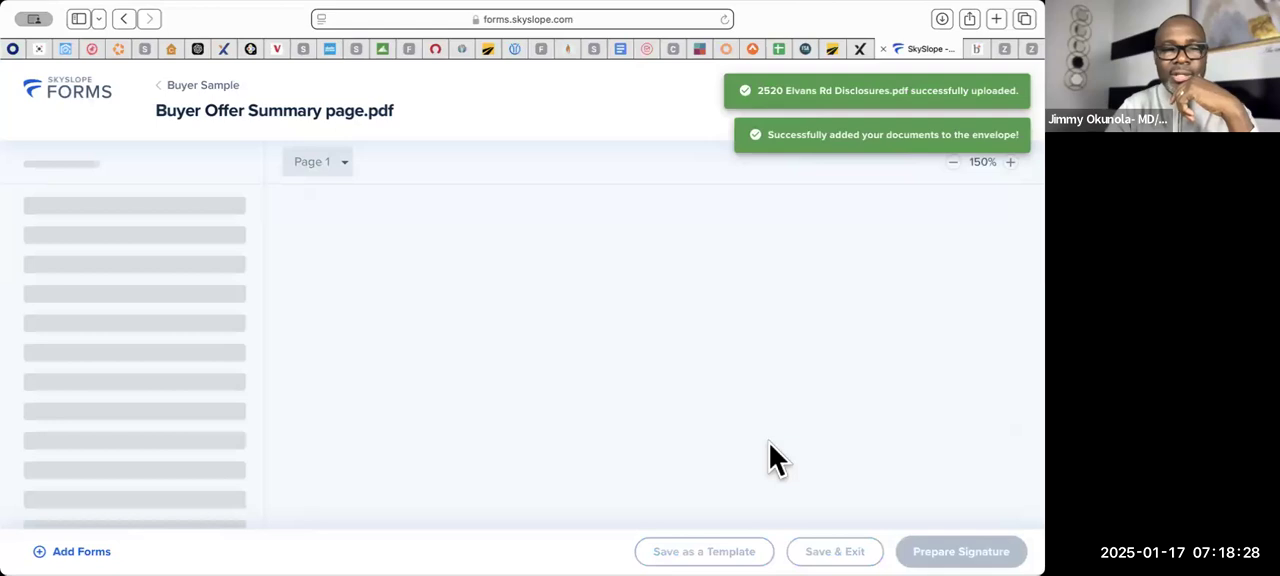
scroll(110, 390, down, 5)
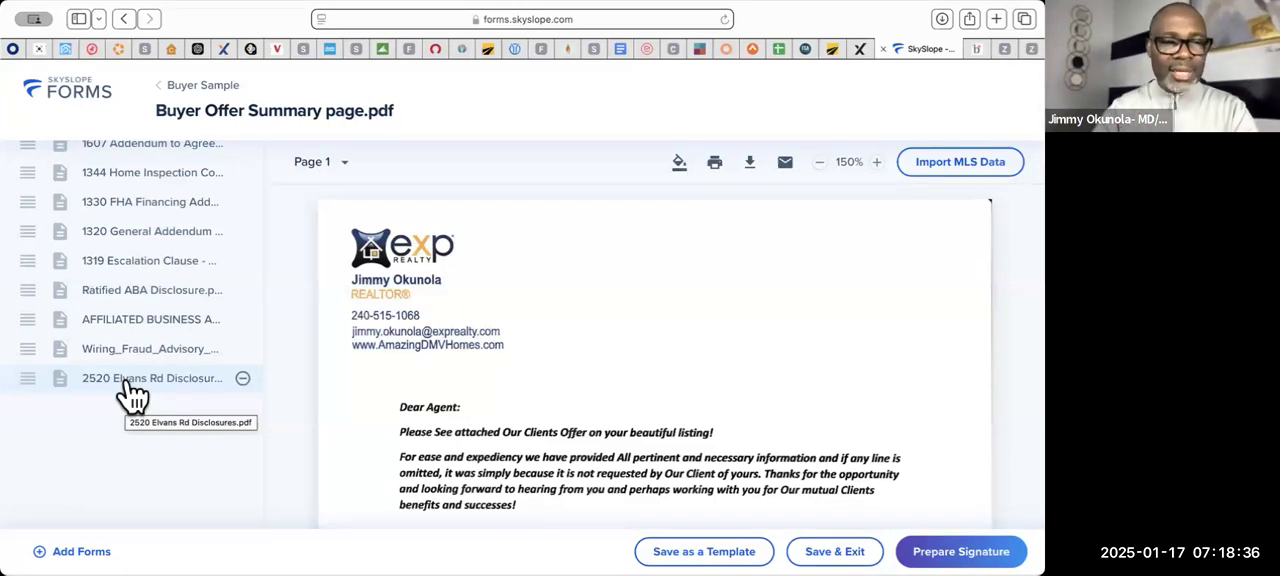
scroll(130, 395, up, 5)
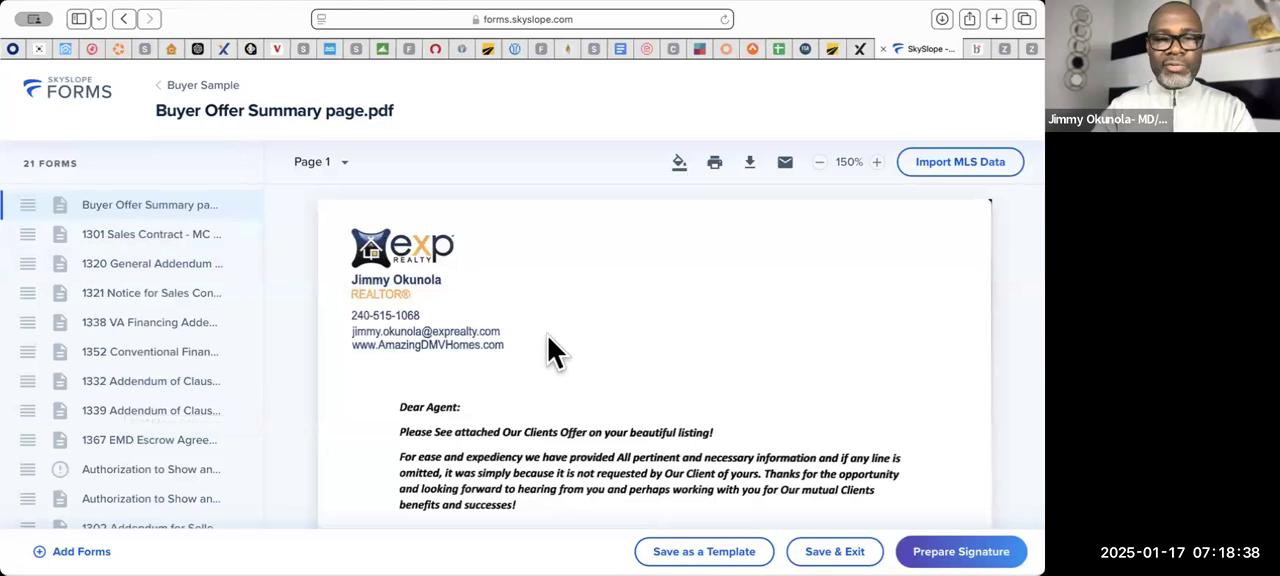
- Review the Buyer Offer Summary page's fields for agent, lender, price, financing, settlement, deposit, inspections and rent back, continuing to the sales contract
scroll(548, 337, down, 3)
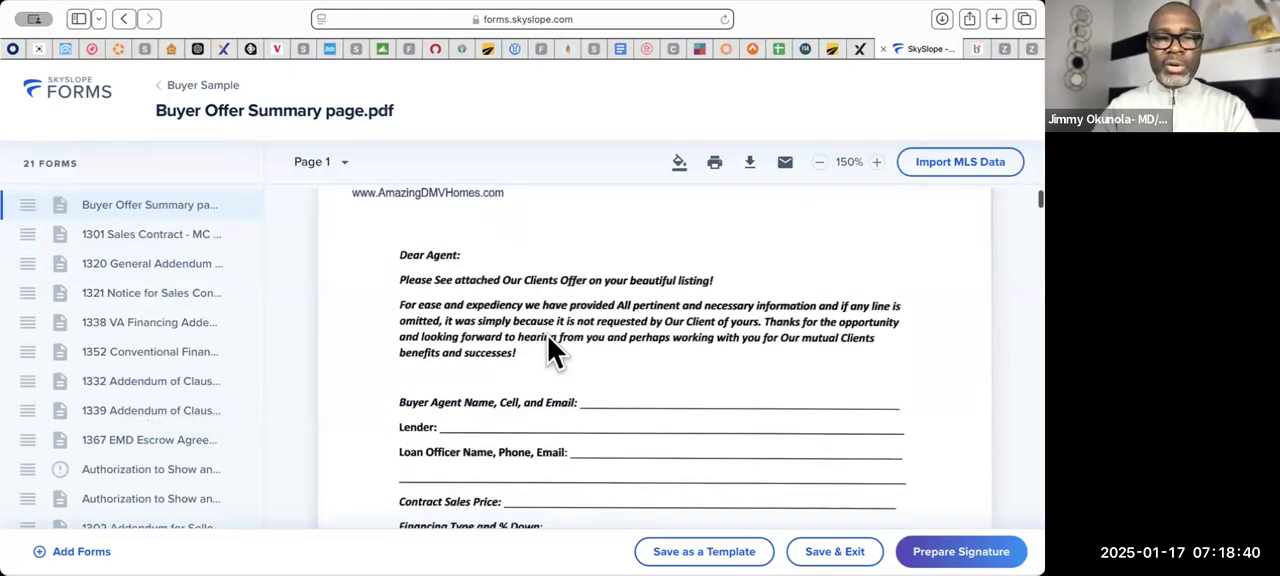
scroll(548, 337, up, 2)
scroll(548, 337, down, 2)
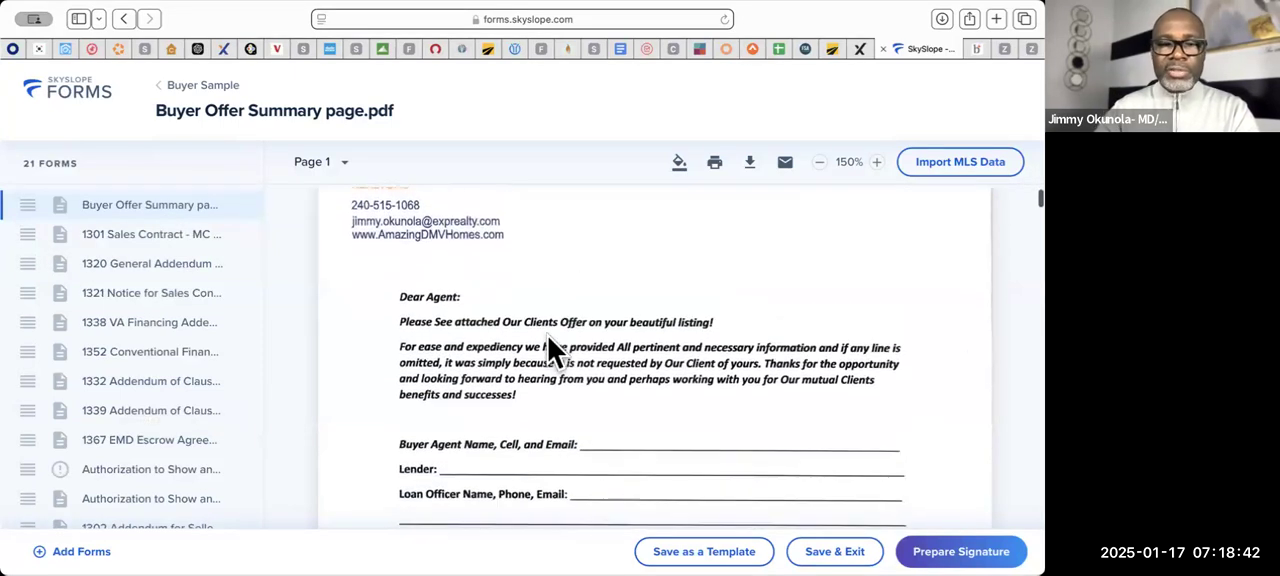
scroll(548, 337, down, 1)
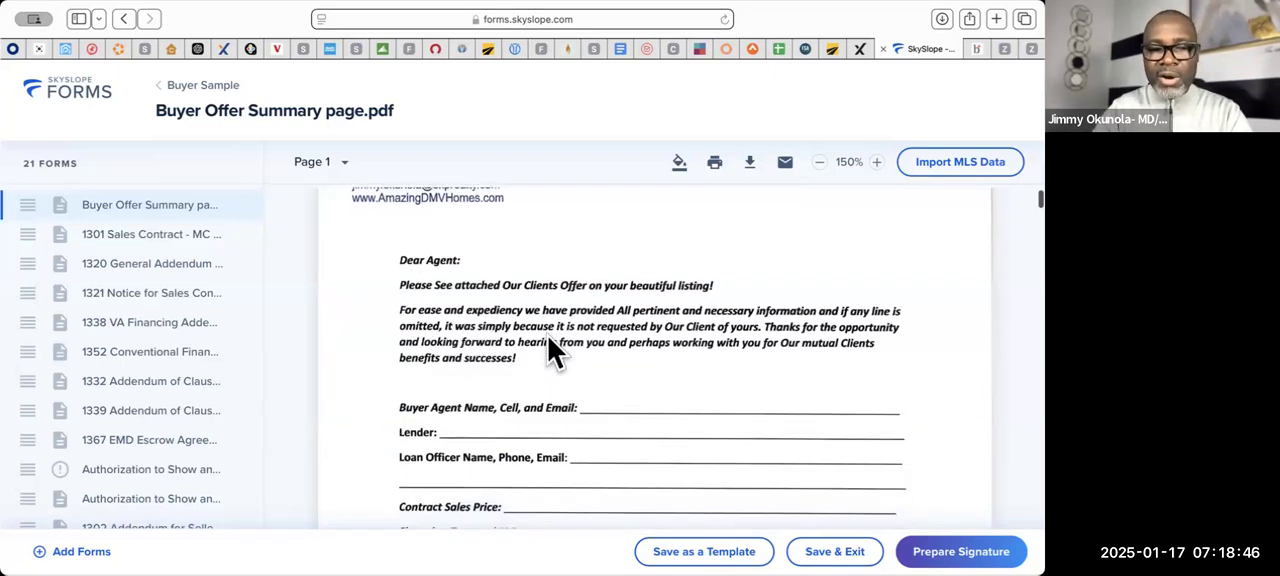
scroll(548, 337, down, 4)
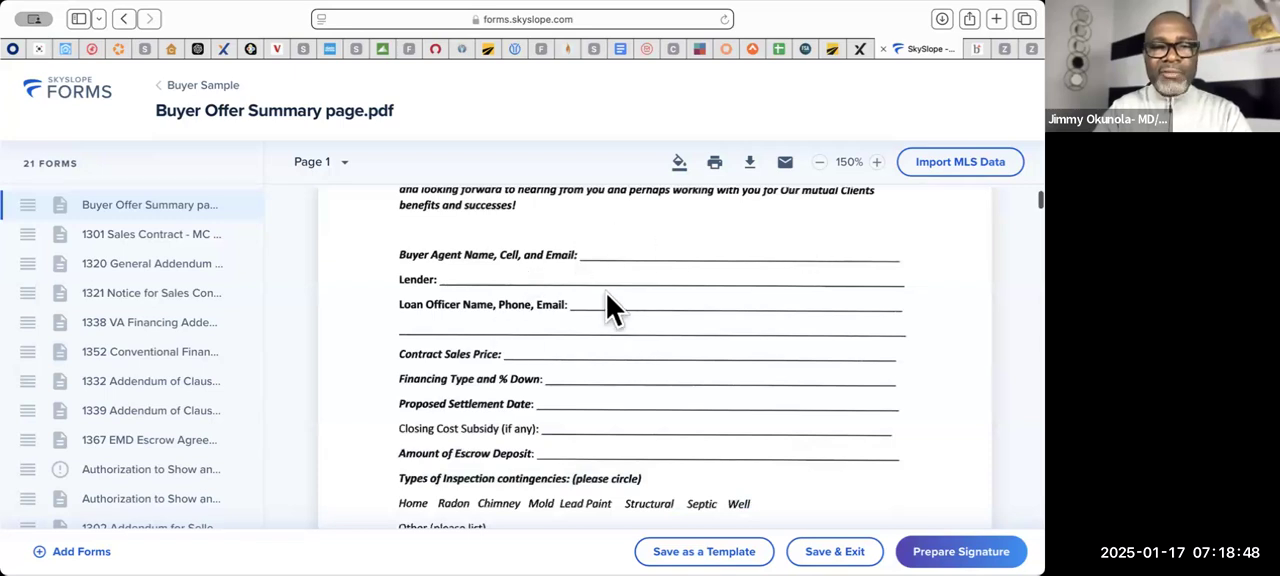
scroll(595, 445, down, 4)
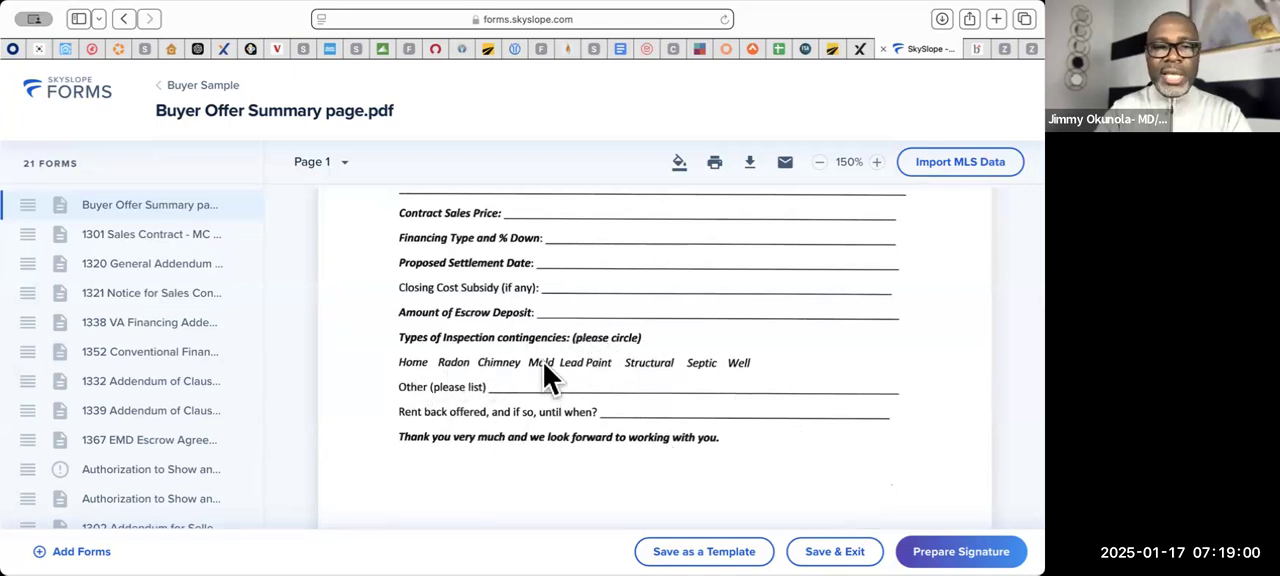
scroll(544, 366, up, 1)
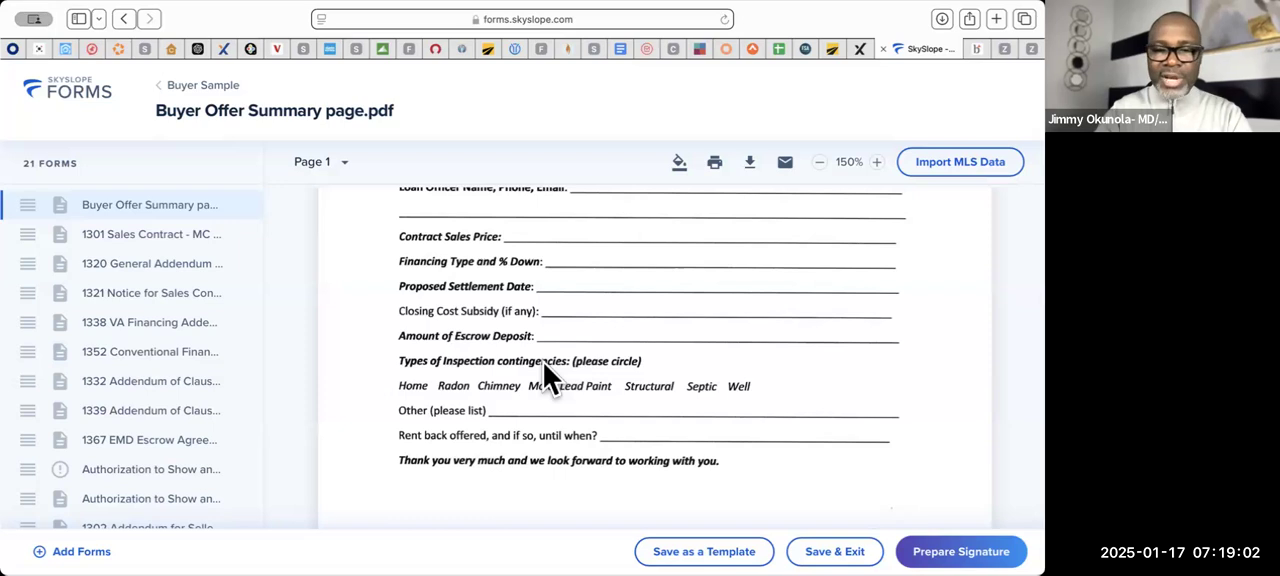
scroll(543, 362, down, 10)
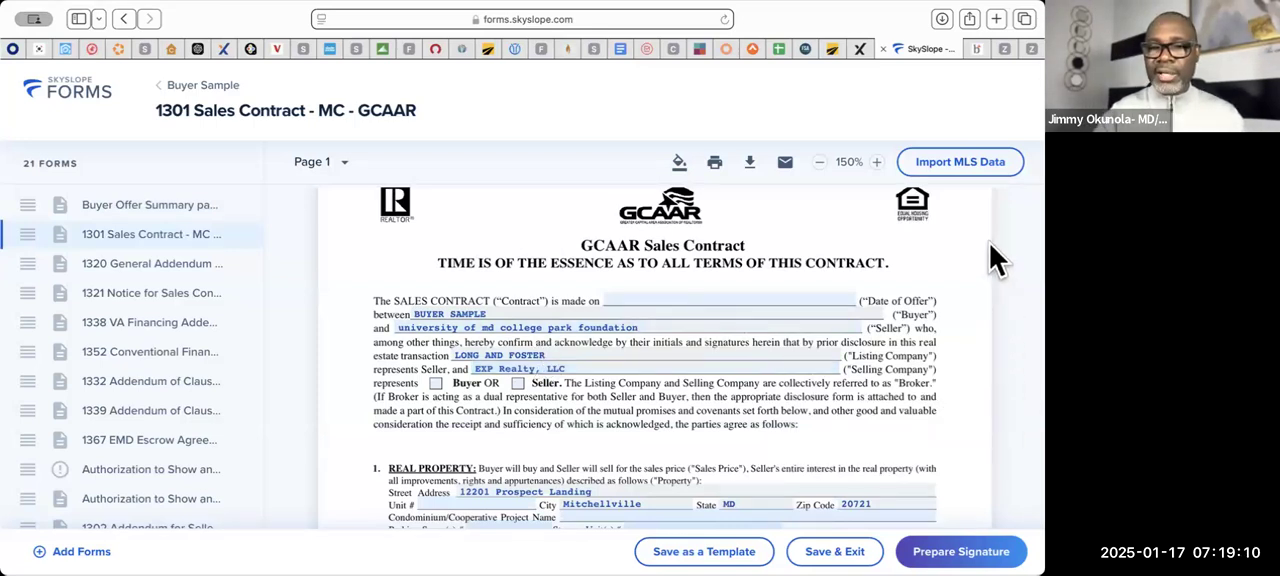
- Import the MLS data for listing MDPG2137672 into the envelope's forms, overwriting existing data
click(962, 163)
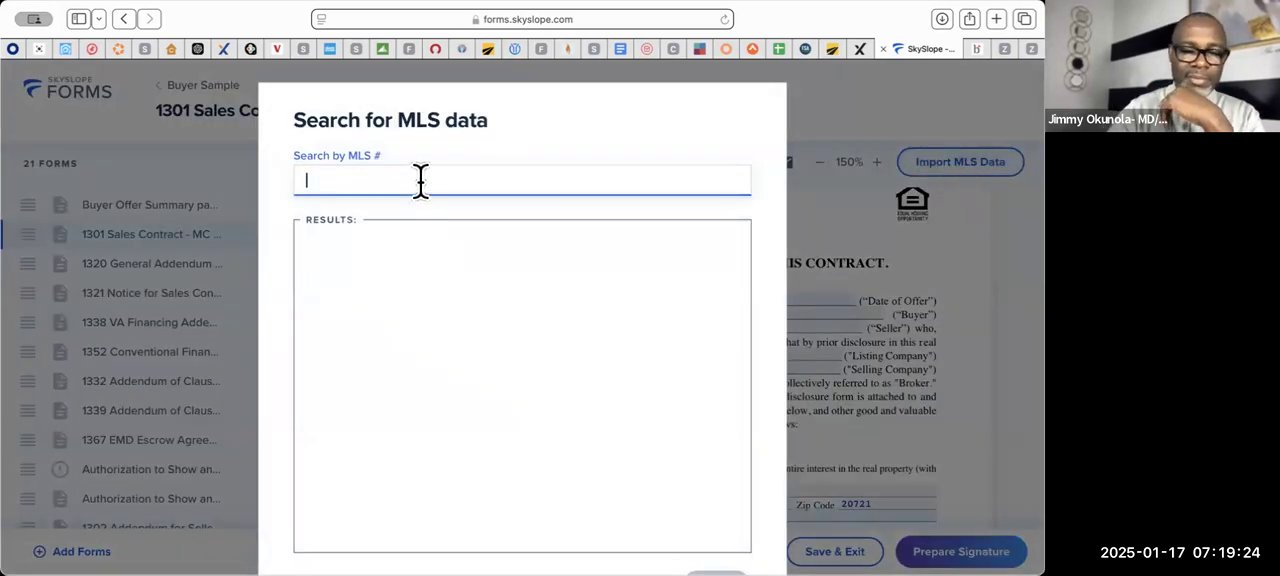
text(MDPG2137672)
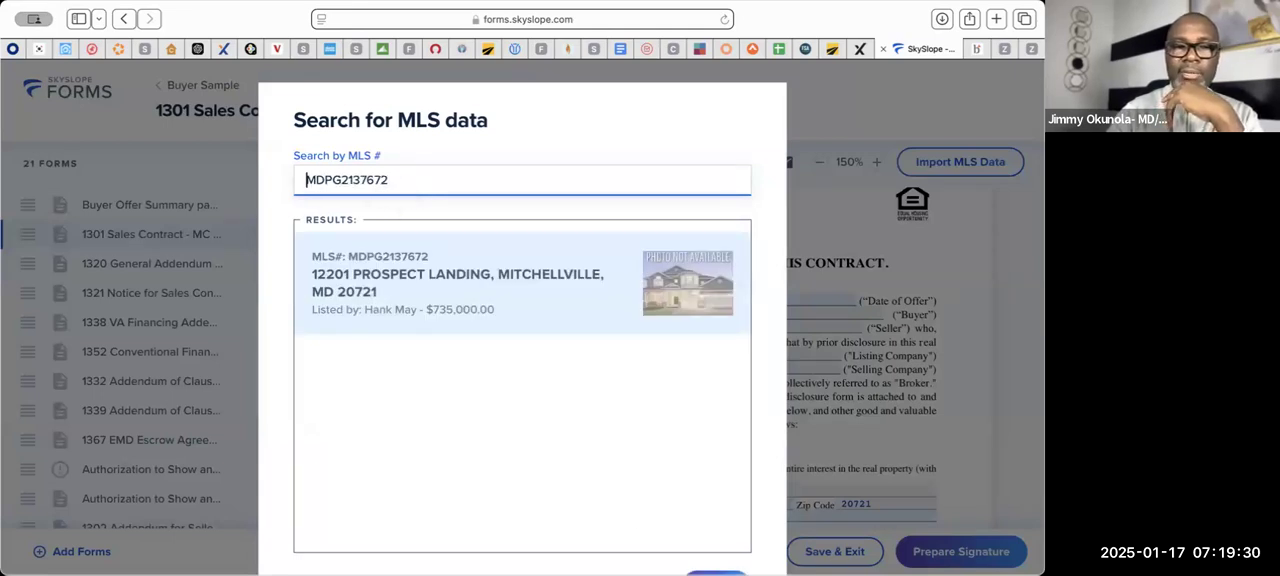
click(548, 296)
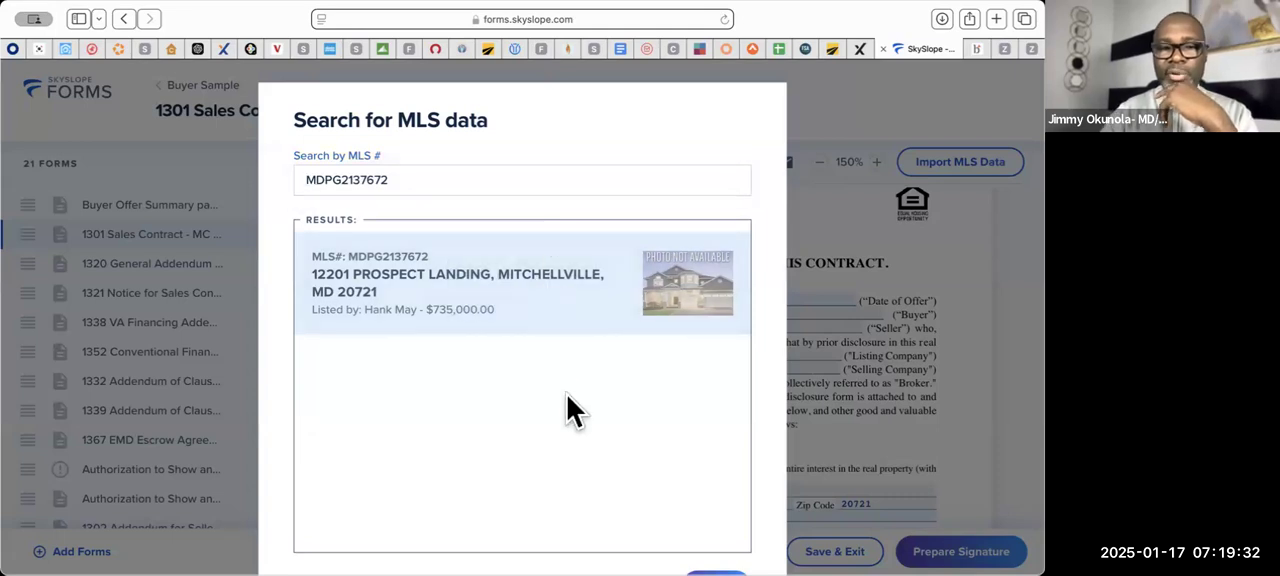
scroll(567, 395, down, 2)
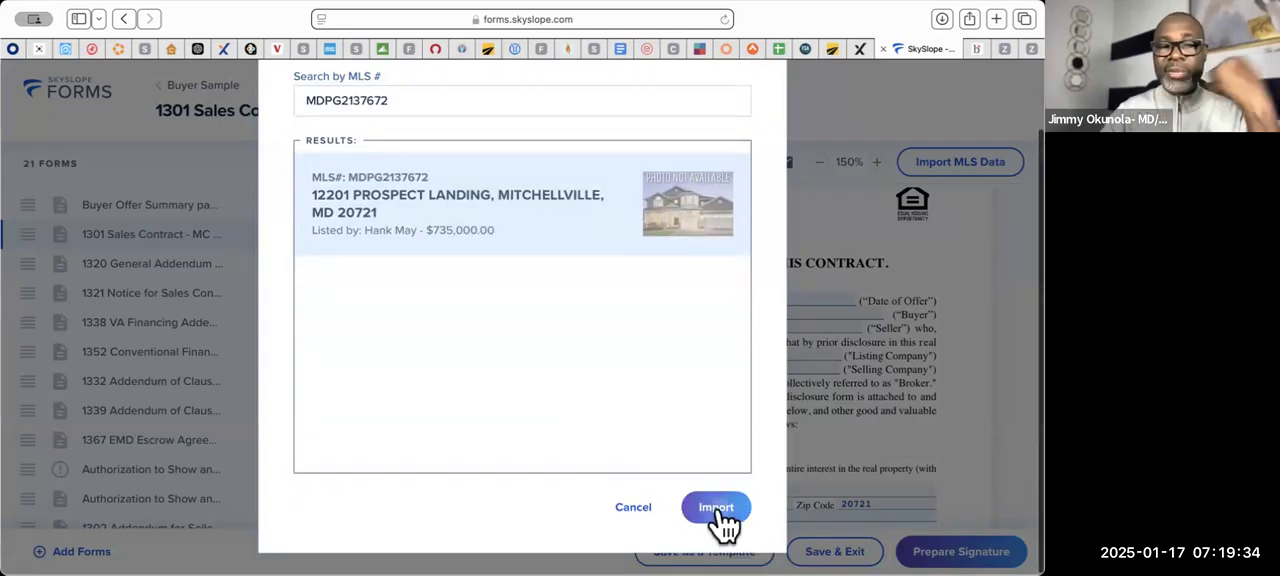
click(716, 508)
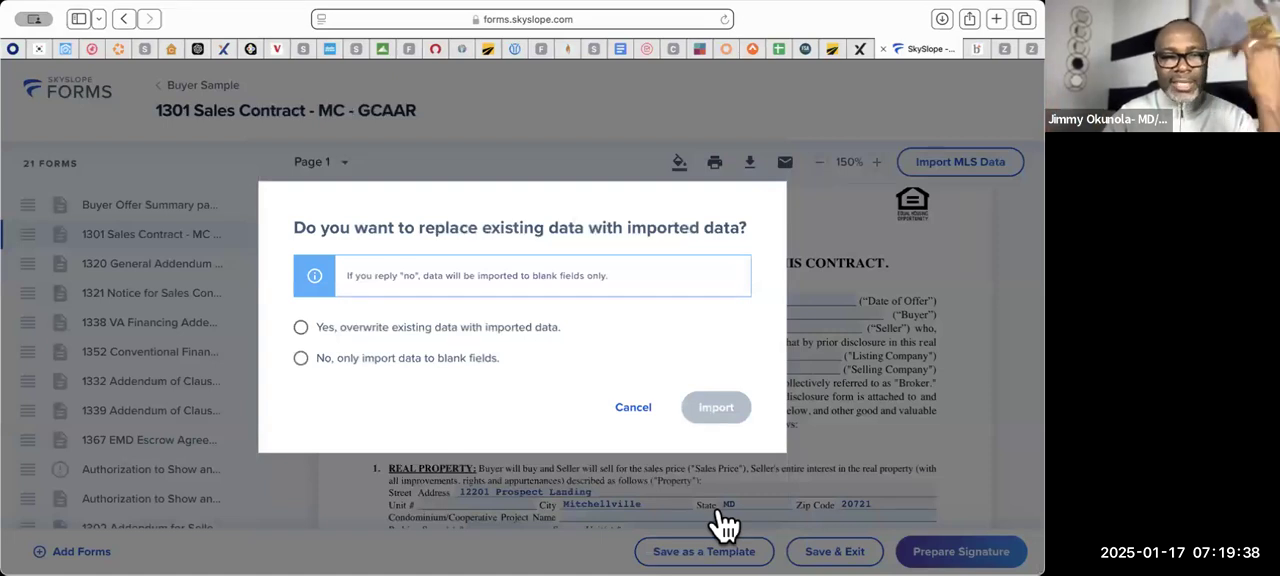
click(301, 329)
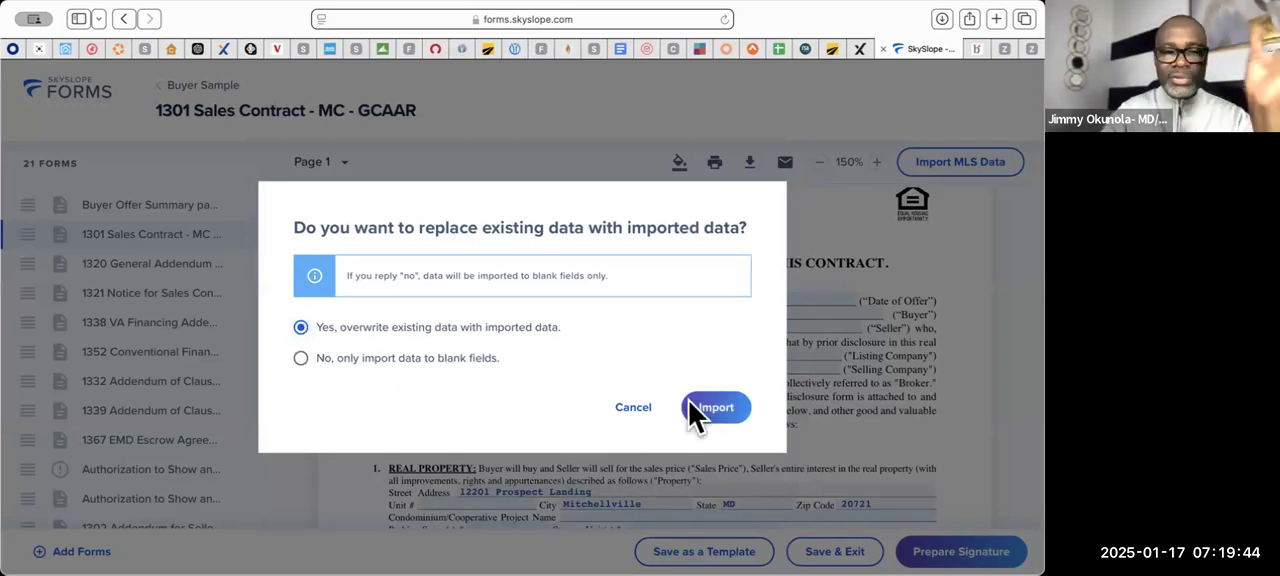
click(740, 418)
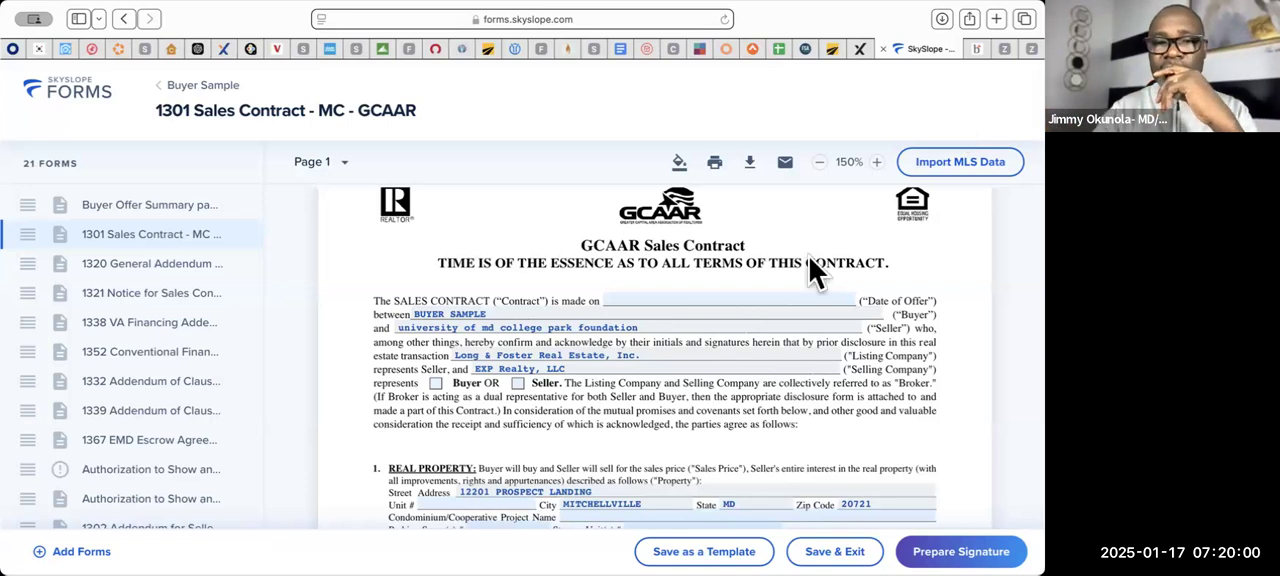
- Set the sales contract's date of offer to 01/16/2025 and mark the Selling Company as representing the Buyer
scroll(799, 223, down, 1)
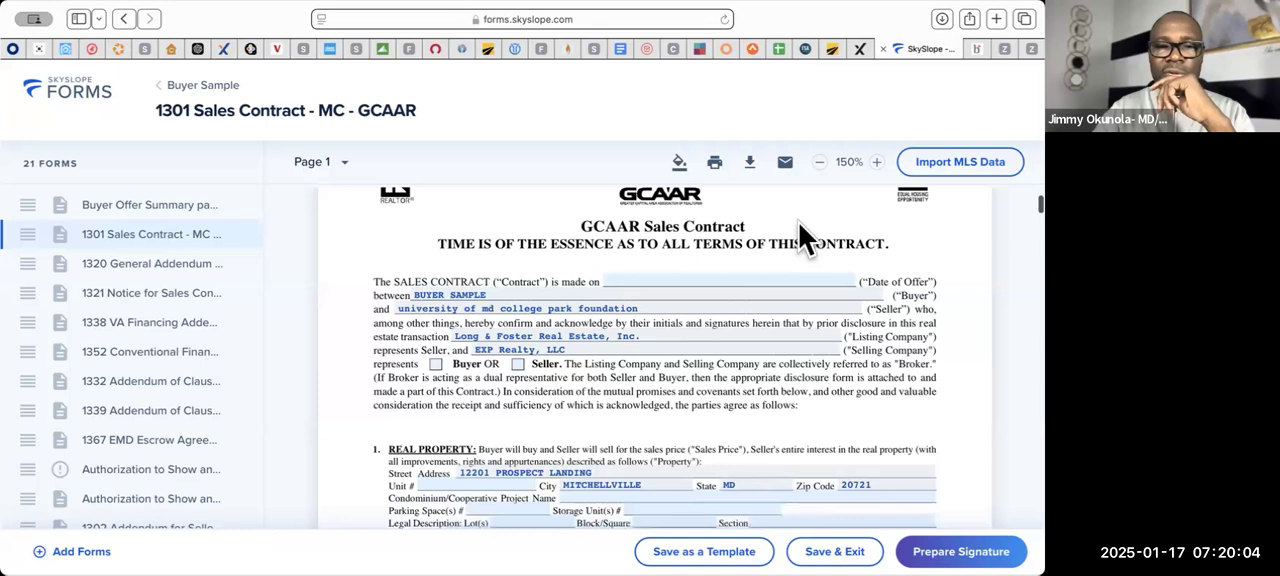
scroll(799, 223, down, 2)
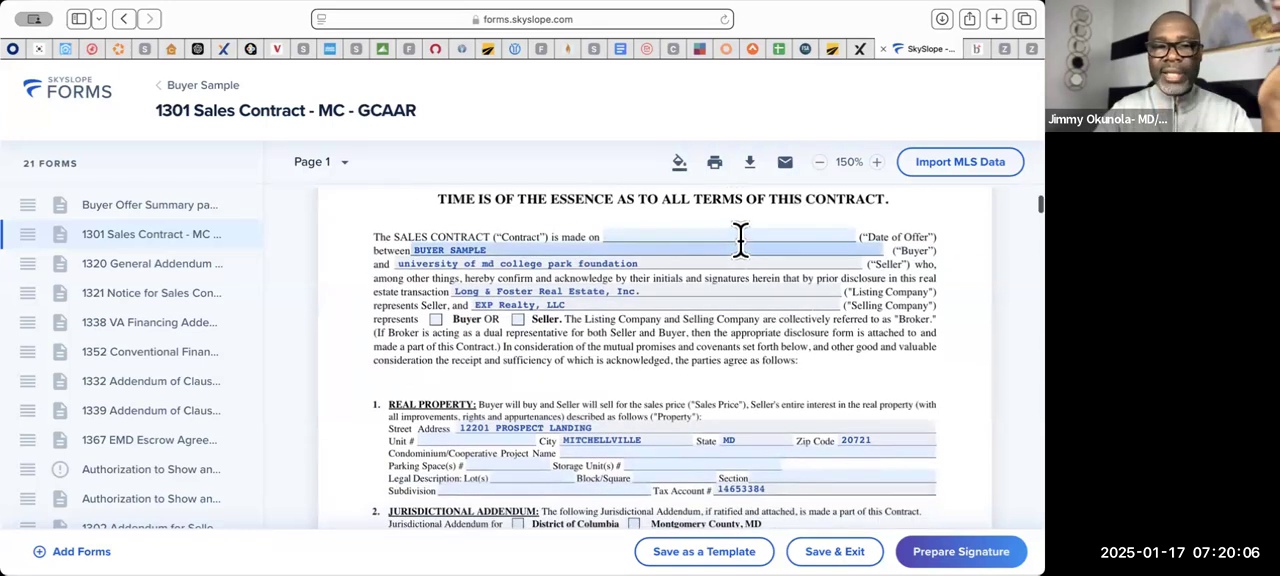
click(737, 228)
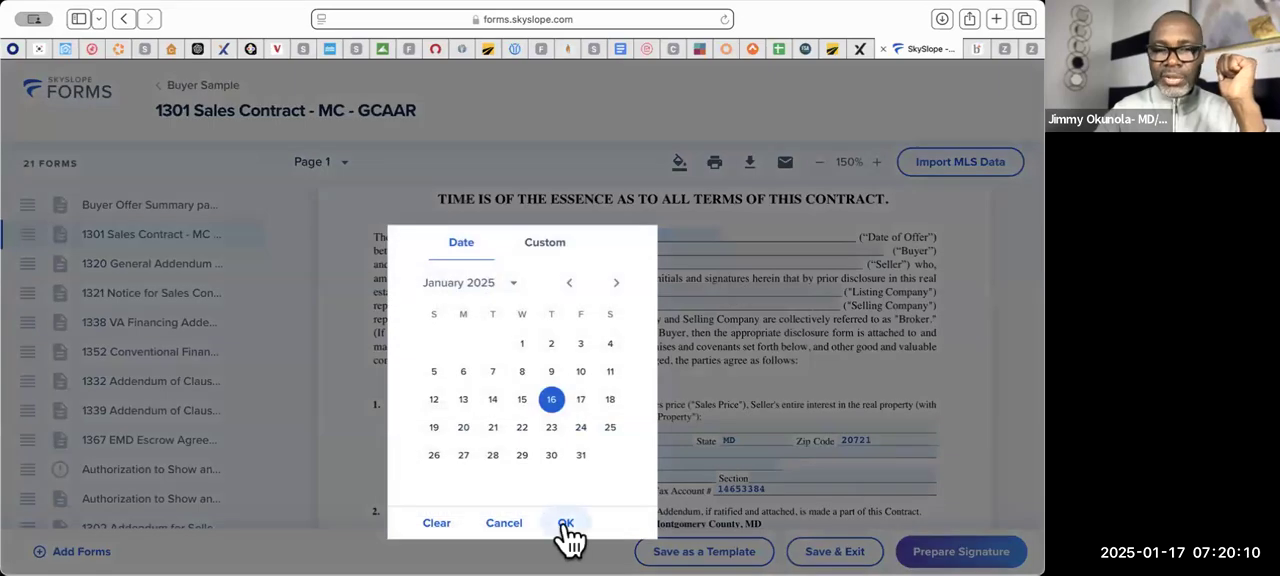
click(564, 524)
scroll(571, 323, down, 2)
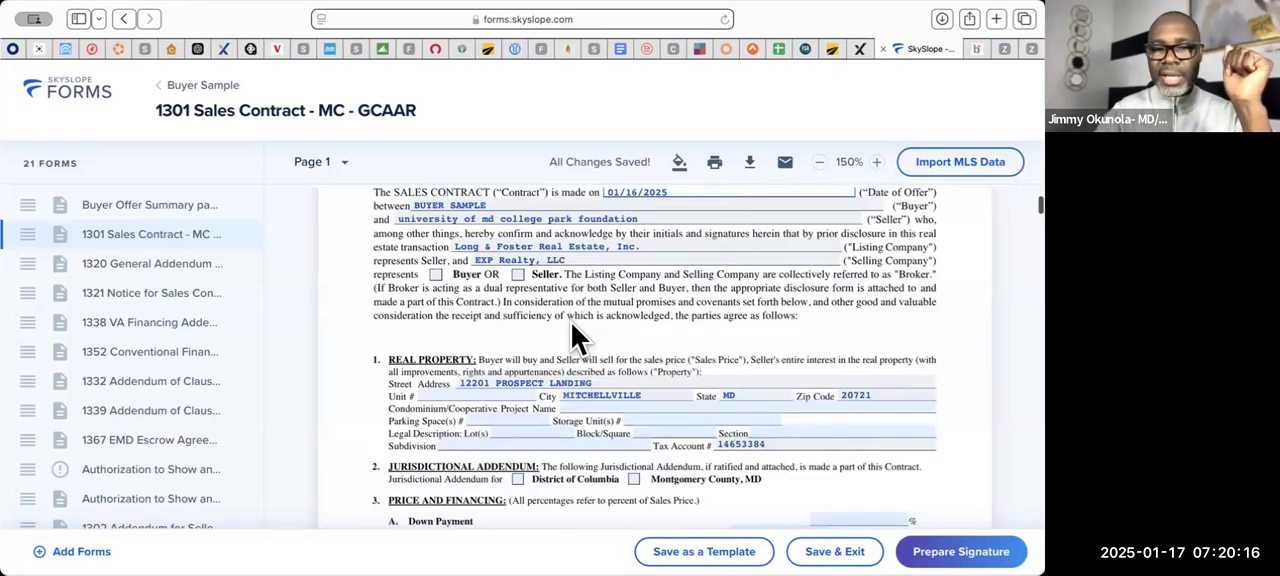
click(436, 276)
- In the contract's Price and Financing section, enter a 20% down payment and 80% first trust
scroll(590, 366, down, 2)
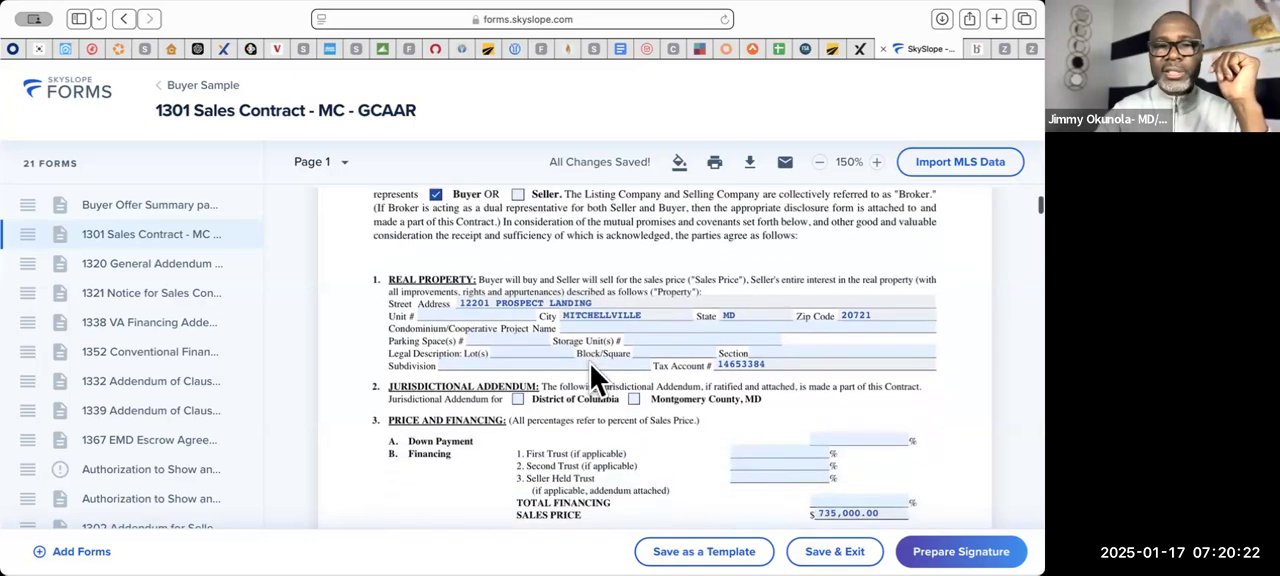
scroll(590, 364, down, 3)
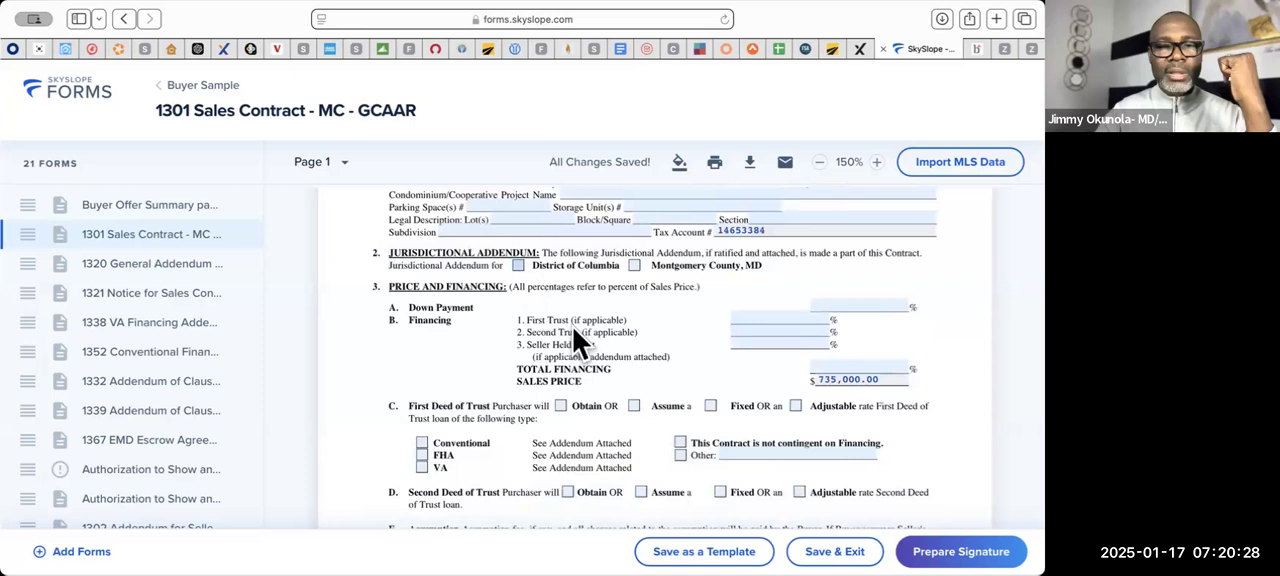
scroll(589, 345, up, 5)
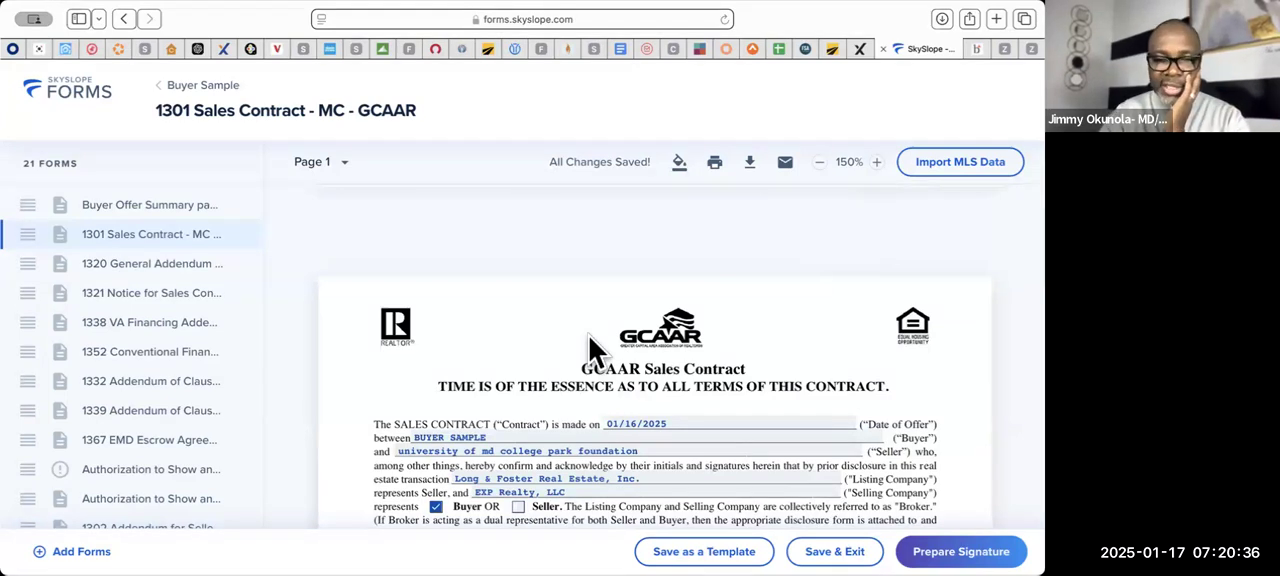
scroll(589, 337, down, 5)
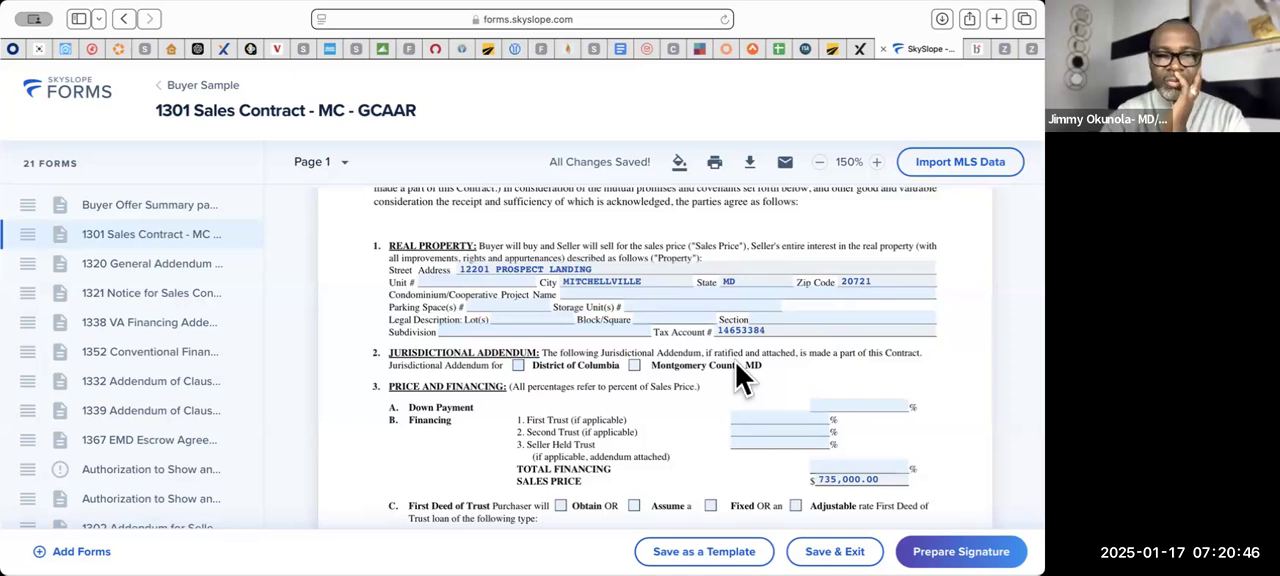
scroll(736, 363, down, 2)
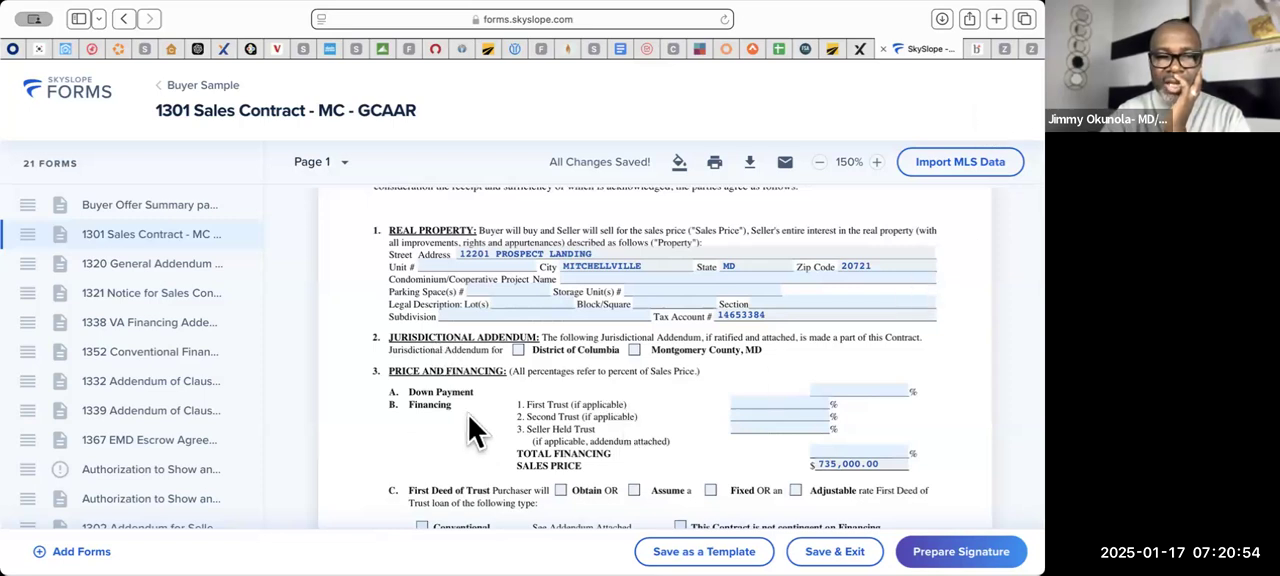
click(889, 388)
text(20)
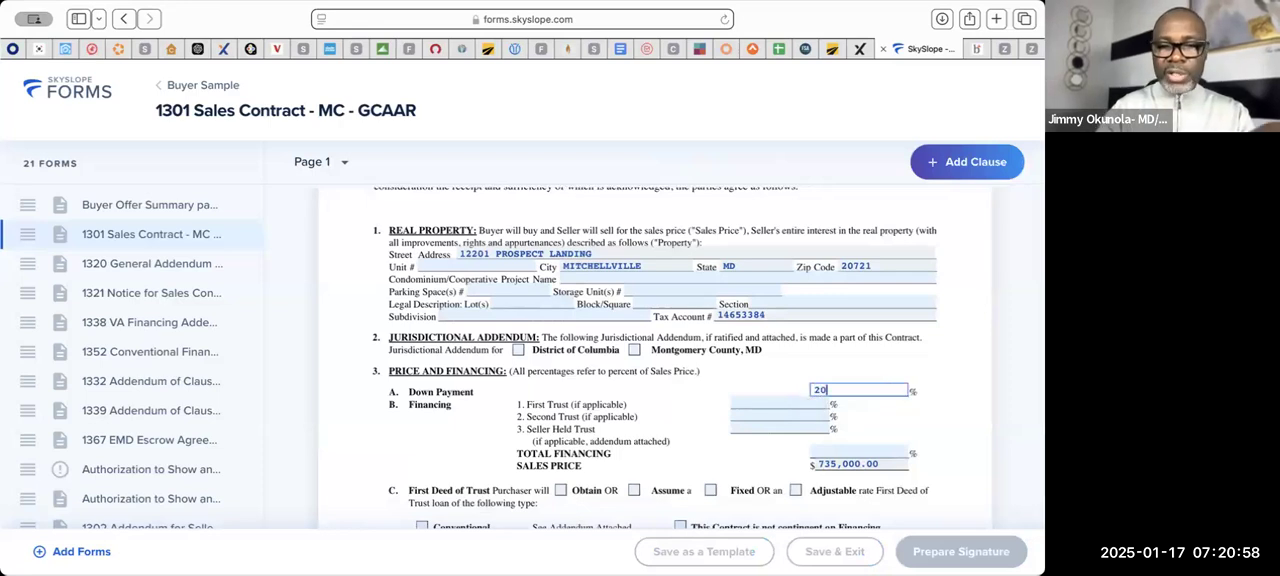
click(756, 401)
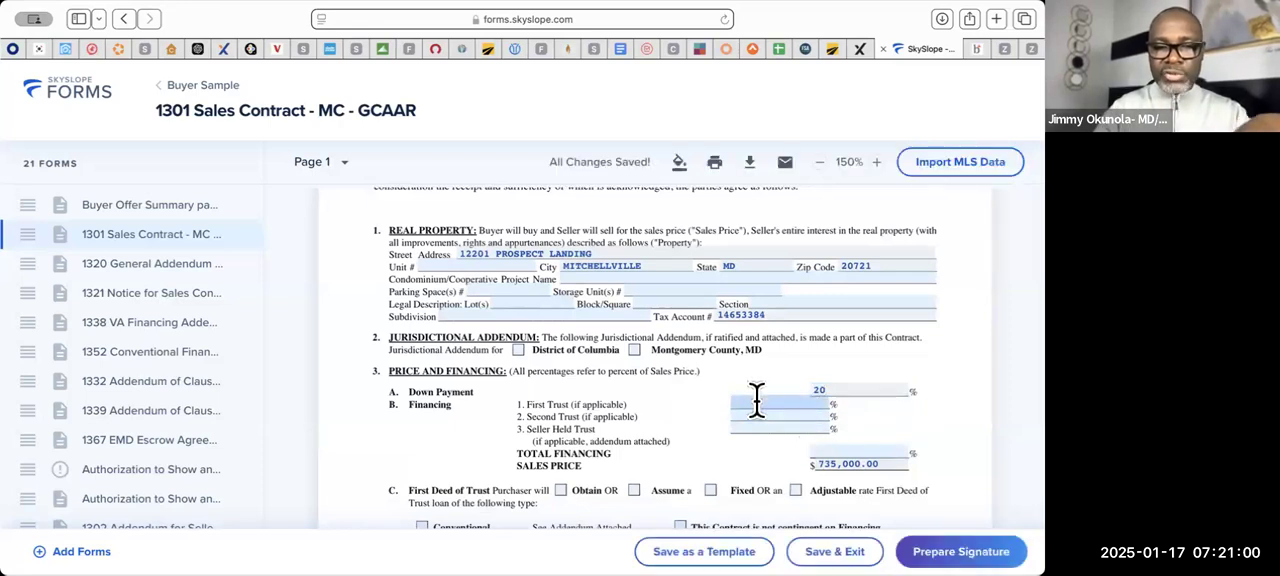
text(80)
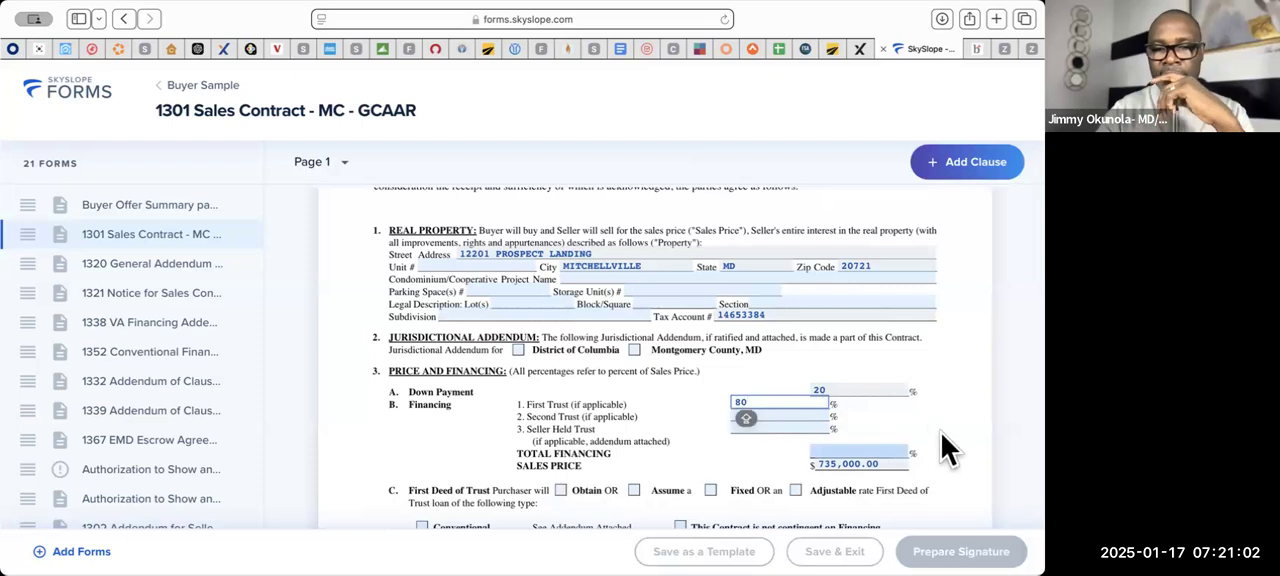
click(931, 422)
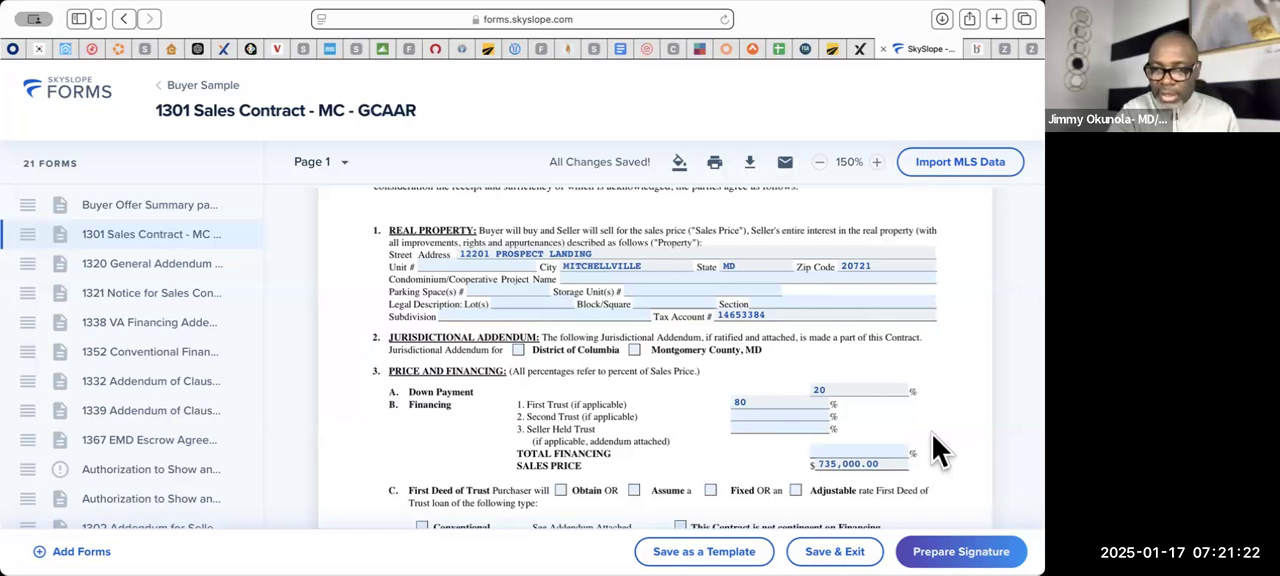
- Enter 80% as the total financing in the contract's Price and Financing section
click(872, 450)
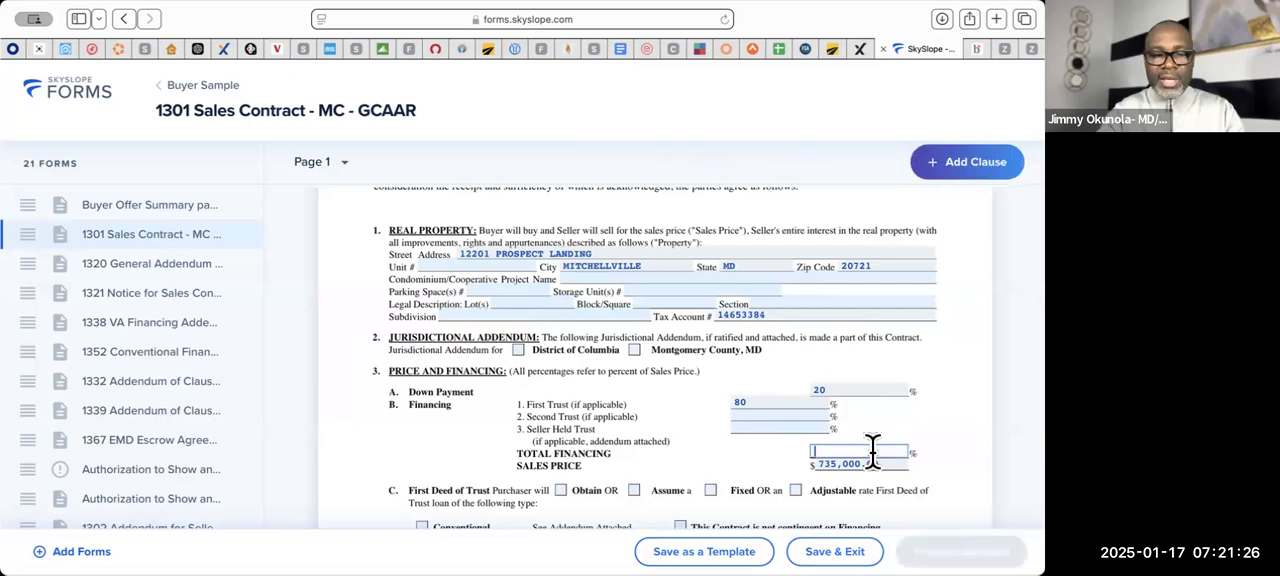
text(80)
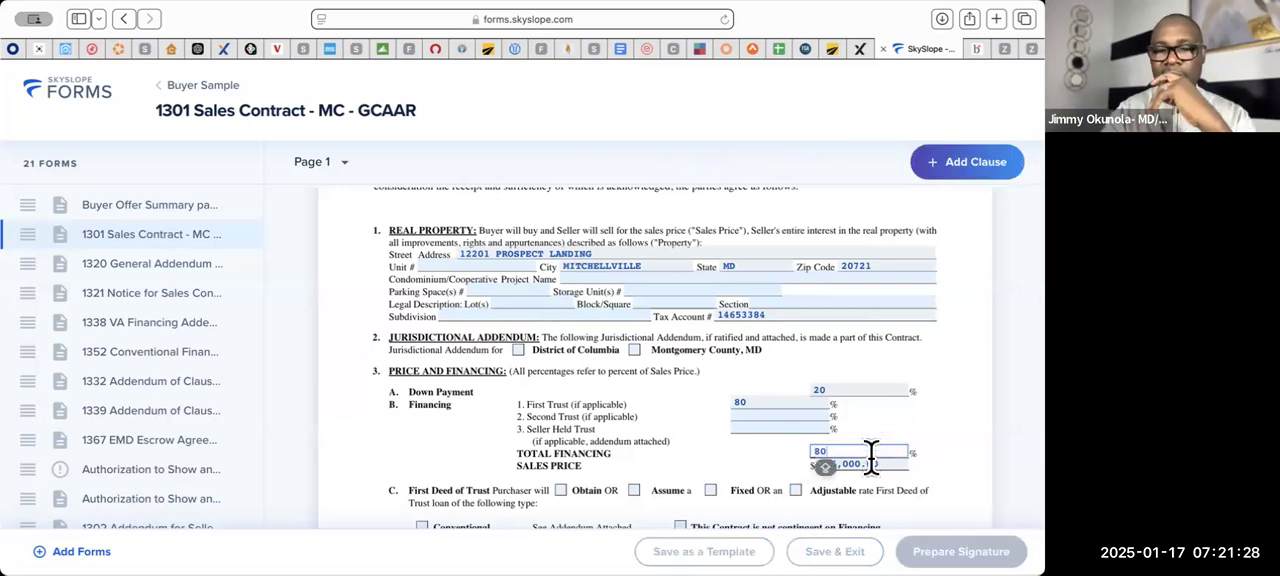
click(926, 403)
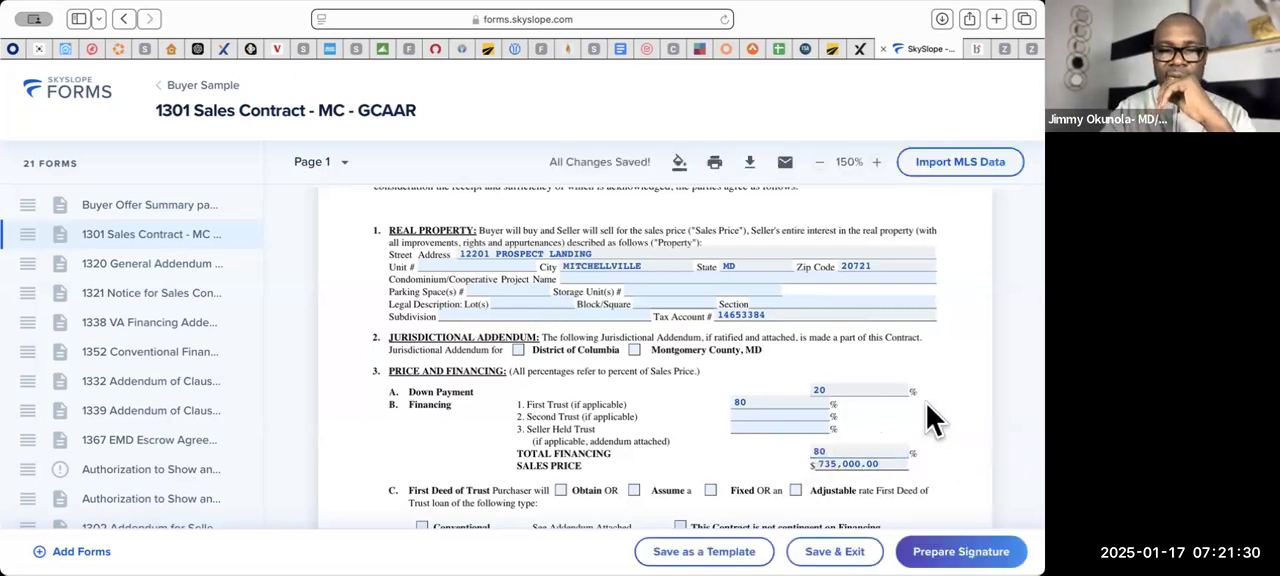
- Mark the First Deed of Trust as Obtain and Fixed, with Conventional as the loan type
scroll(926, 403, down, 2)
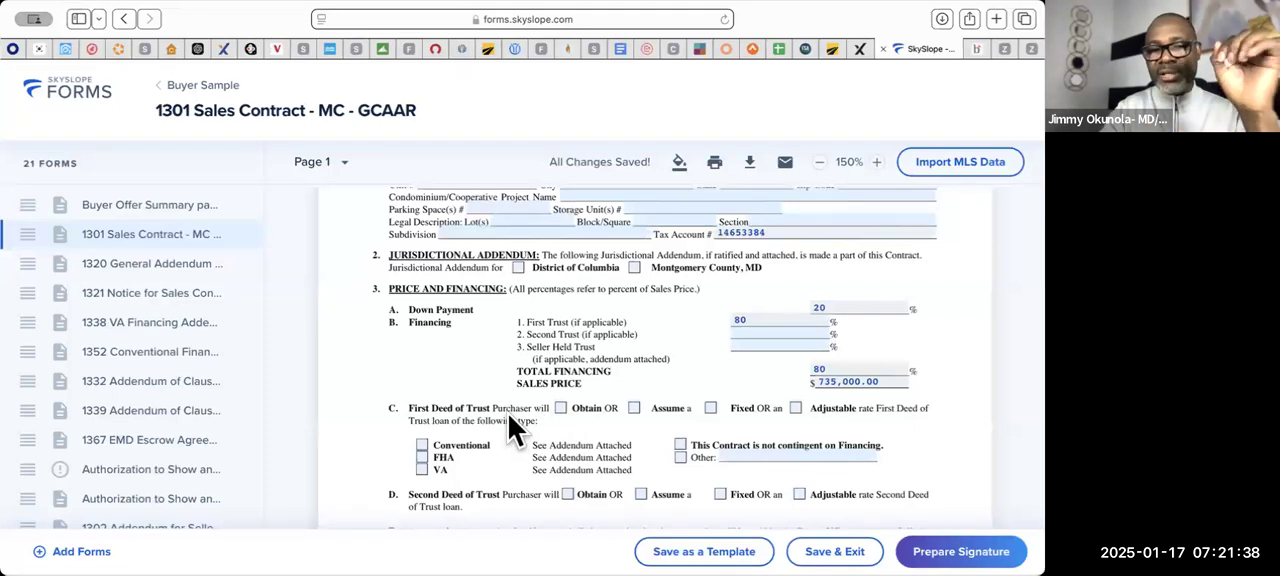
click(561, 410)
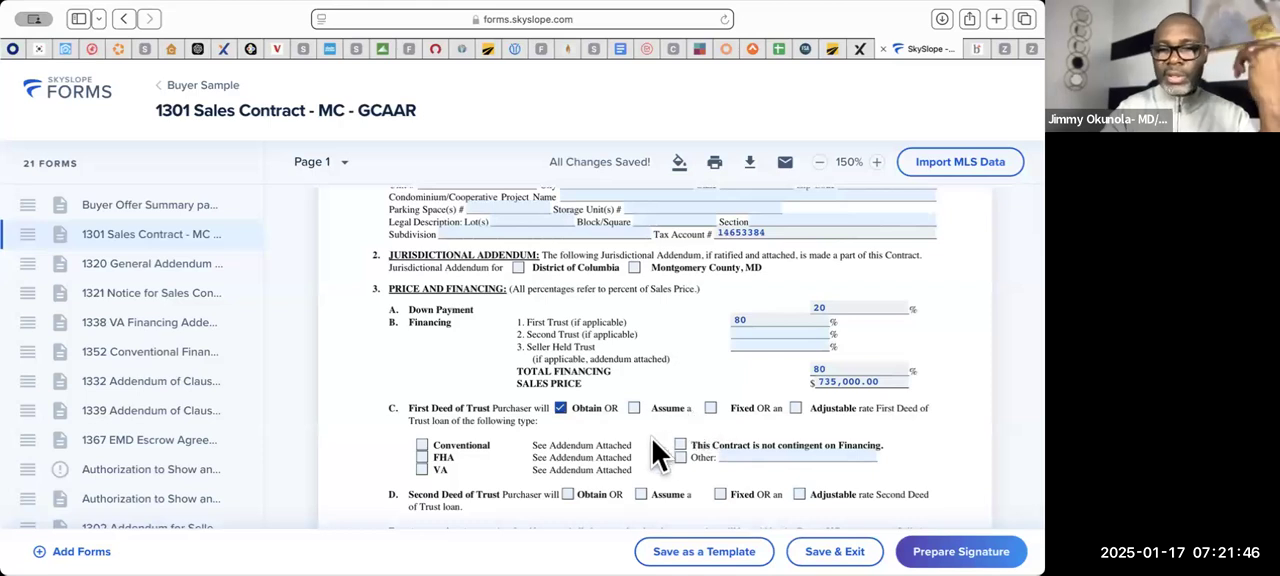
click(710, 408)
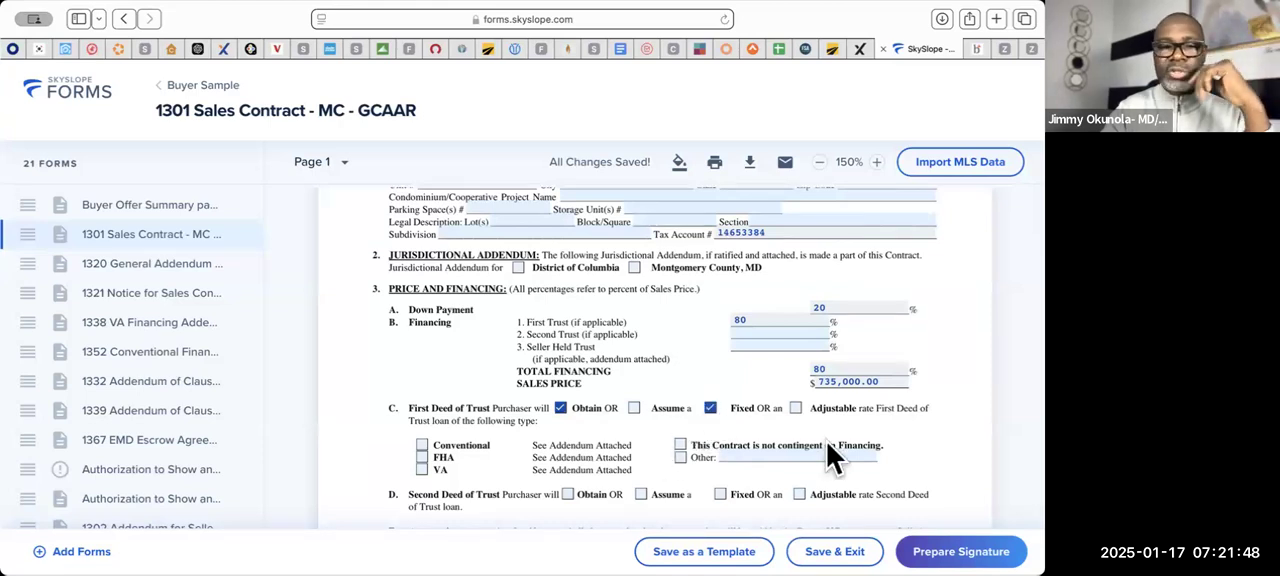
scroll(827, 443, down, 2)
click(421, 389)
- Enter 20,000.00 as the buyer's deposit amount in the contract's Deposit section
scroll(750, 406, down, 1)
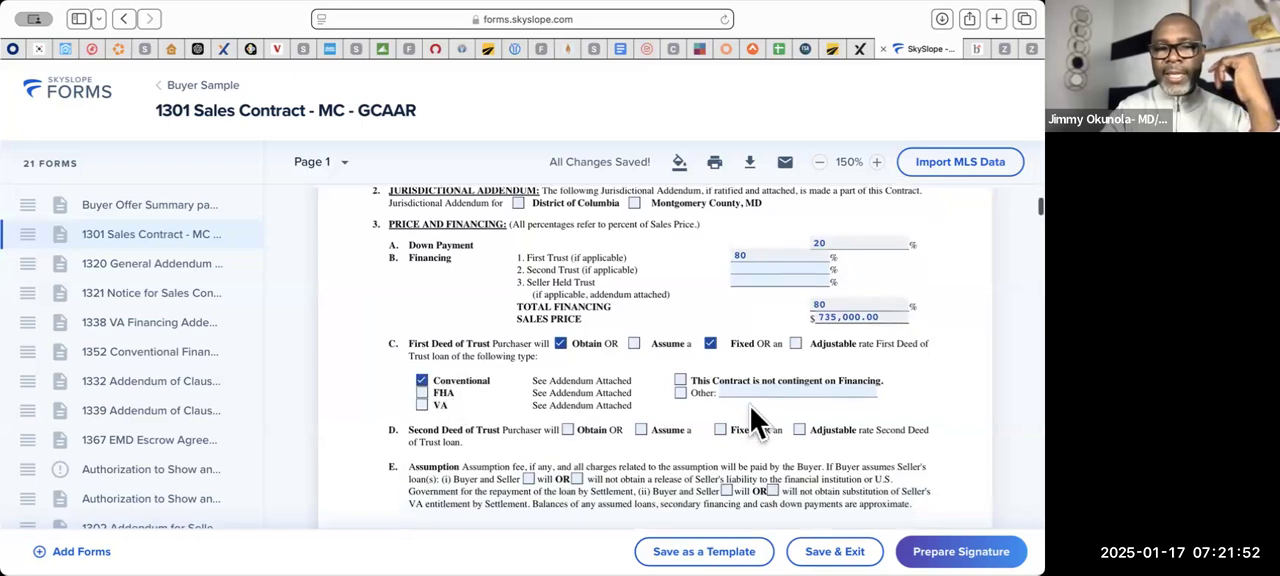
scroll(750, 408, down, 1)
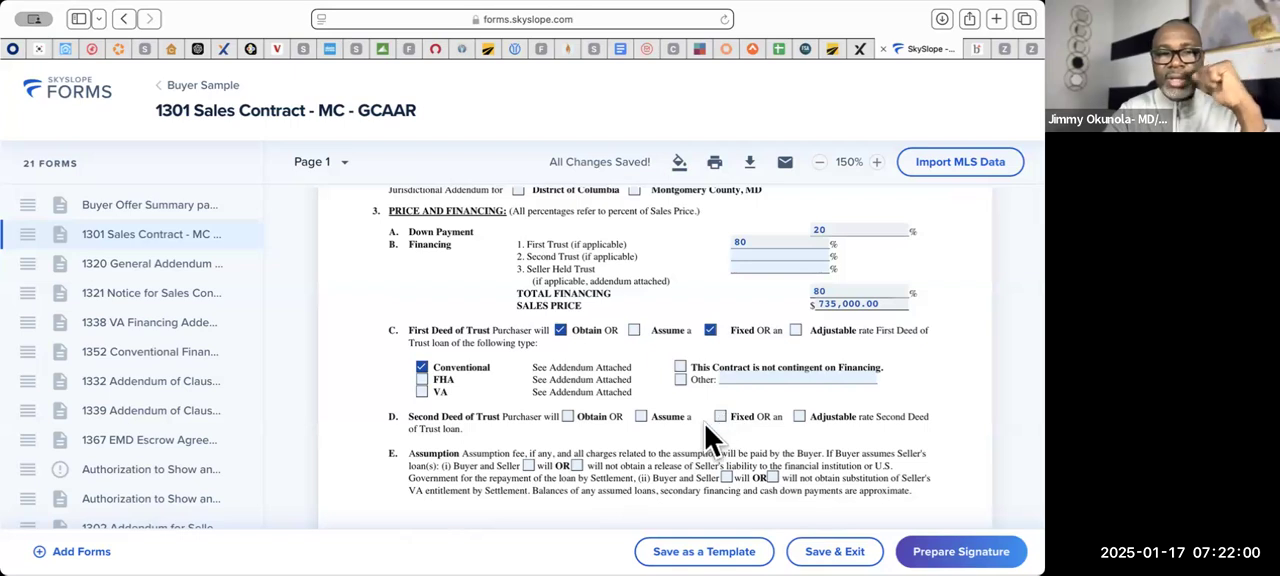
scroll(705, 425, down, 3)
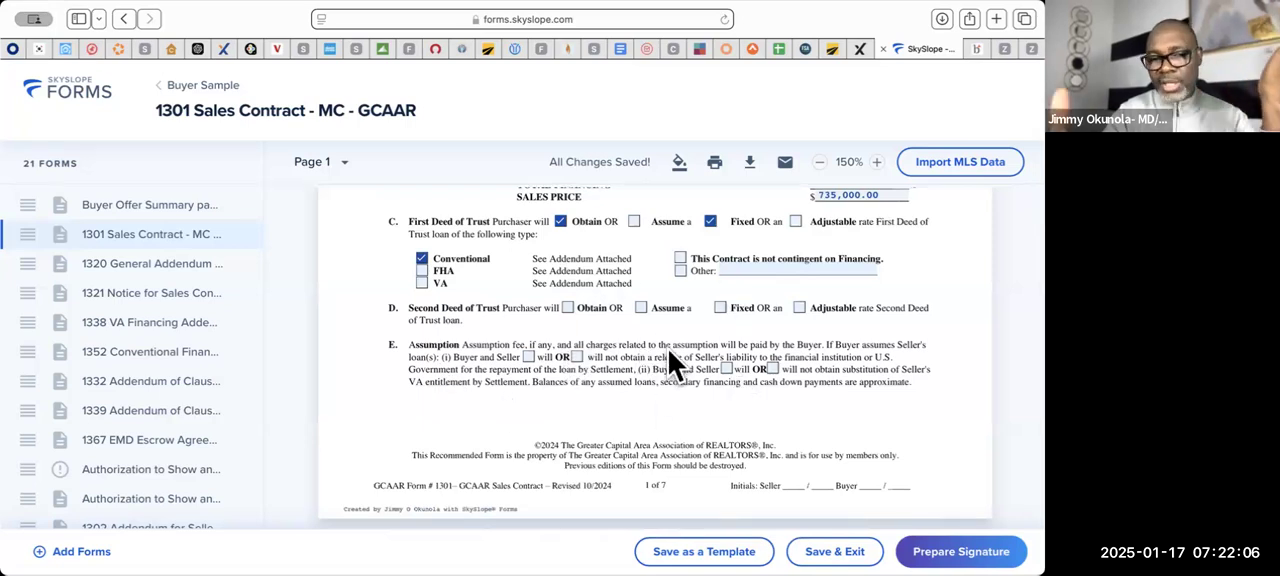
scroll(668, 349, down, 5)
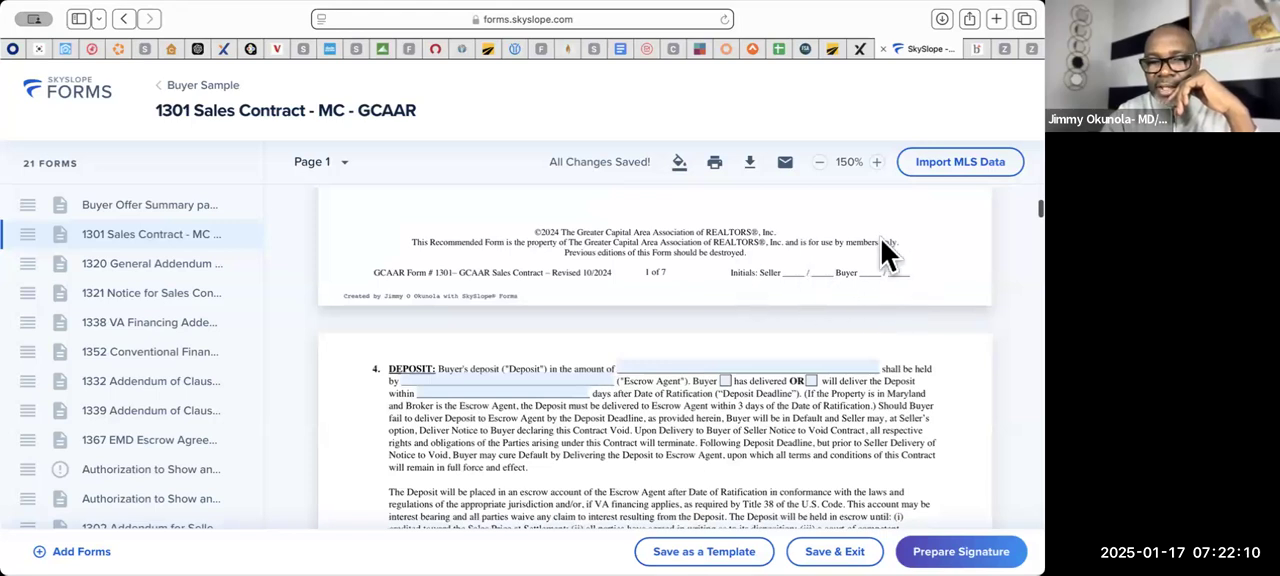
scroll(606, 487, down, 1)
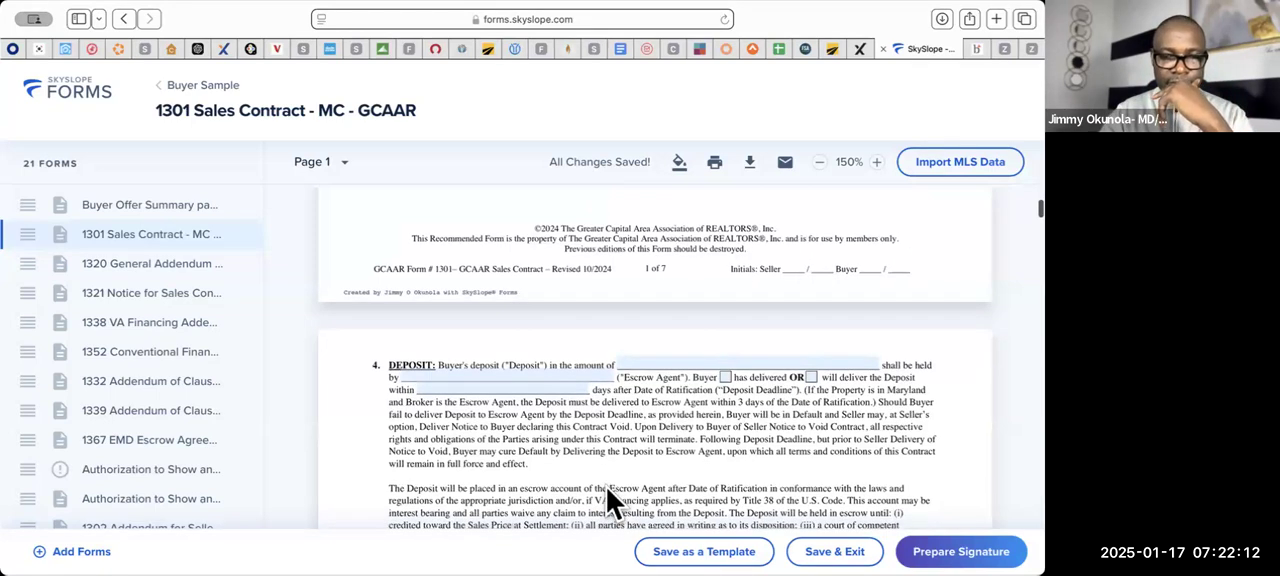
click(668, 362)
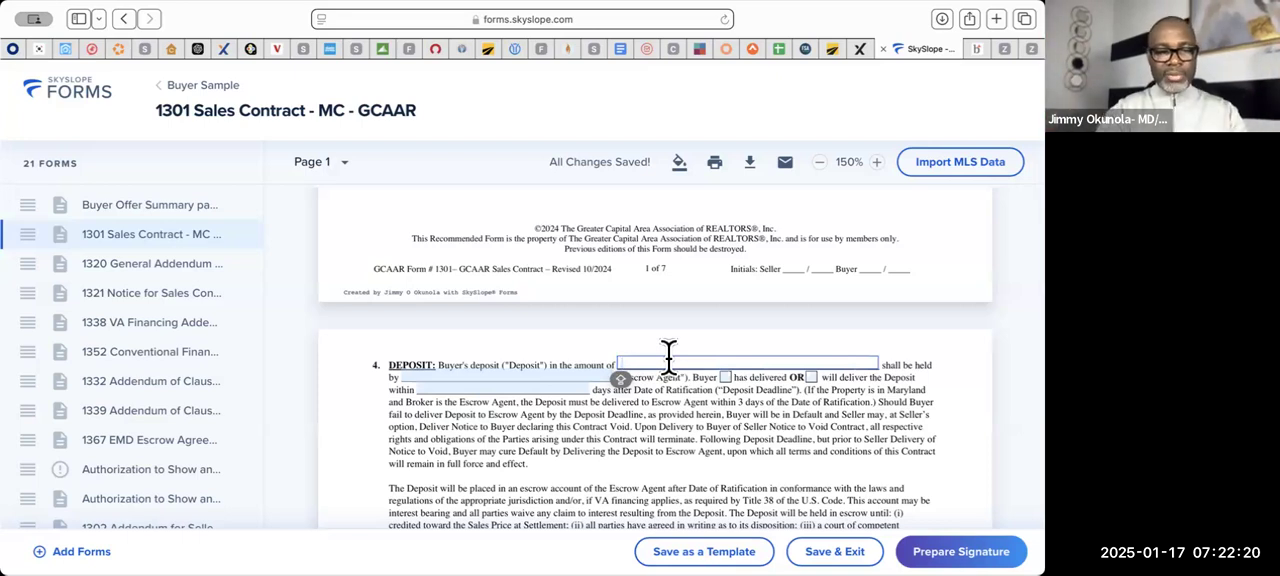
key(Caps_Lock)
key(Caps_Lock)
text(2000000.00)
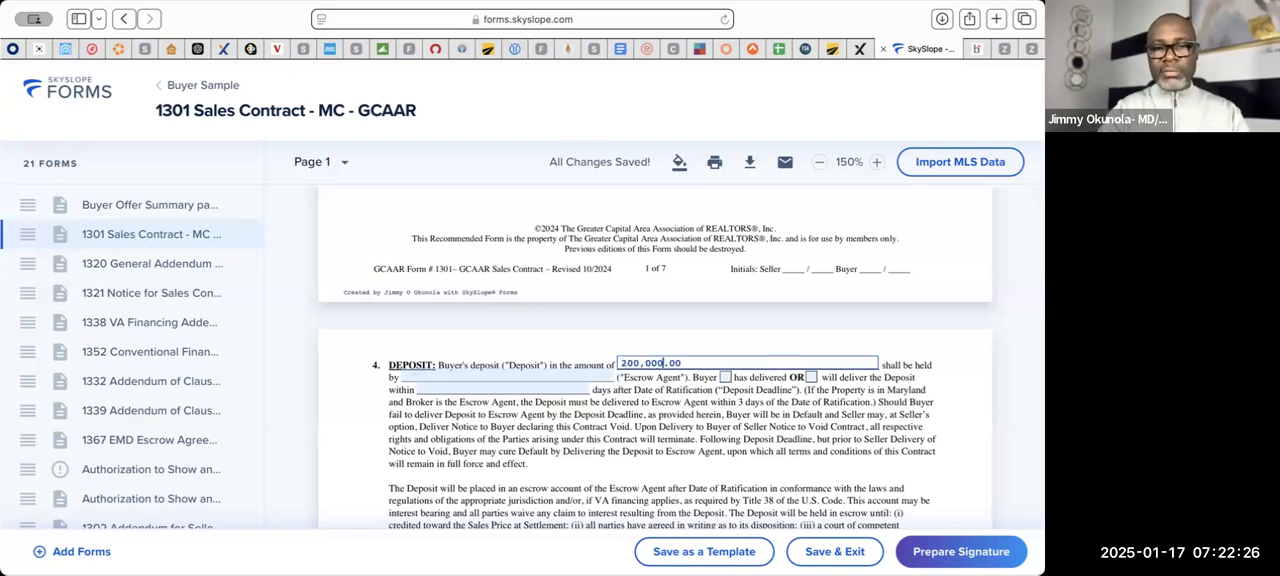
key(BackSpace)
key(BackSpace)
key(BackSpace)
key(Caps_Lock)
text(00)
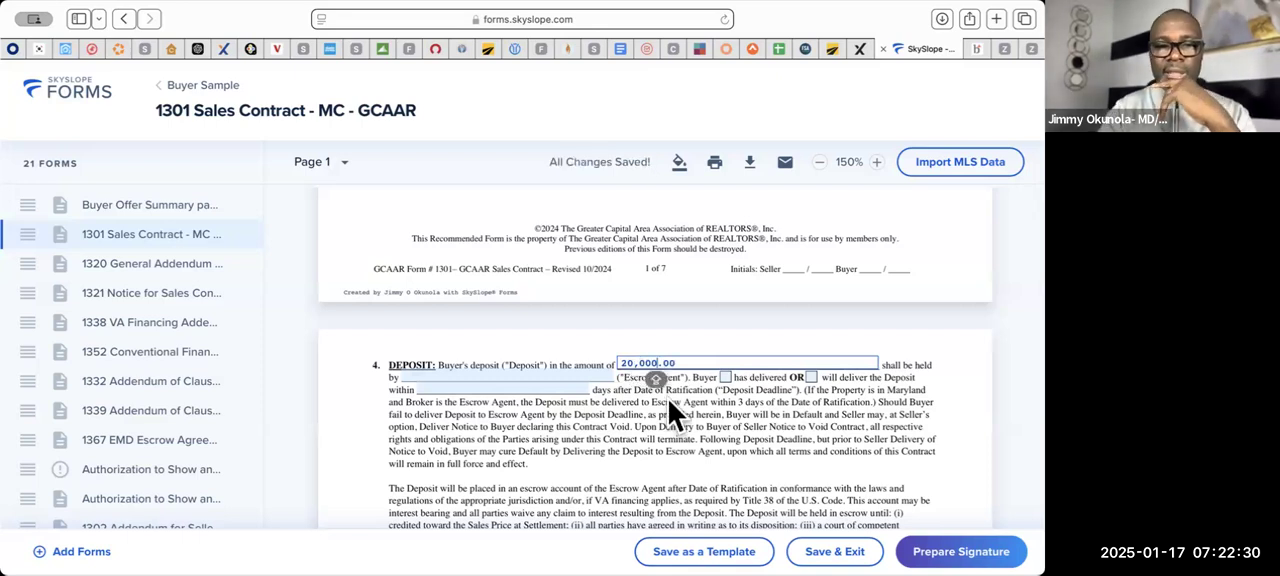
click(827, 413)
- Name RTG as the Escrow Agent and mark that the Buyer will deliver the deposit within 5 days after ratification
click(448, 375)
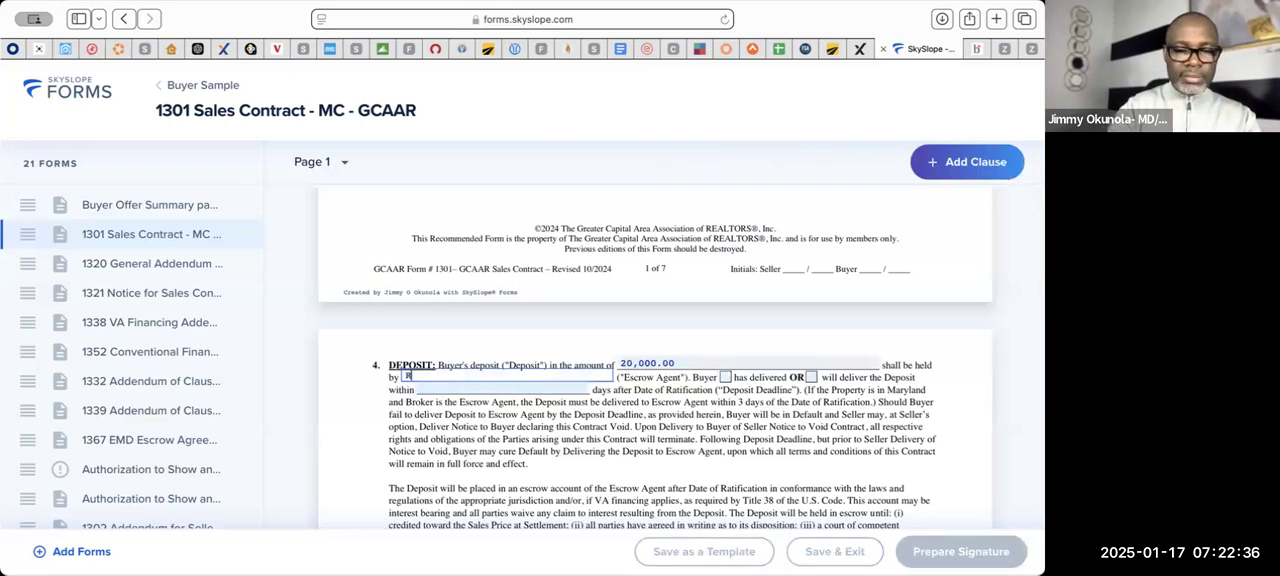
text(RTG)
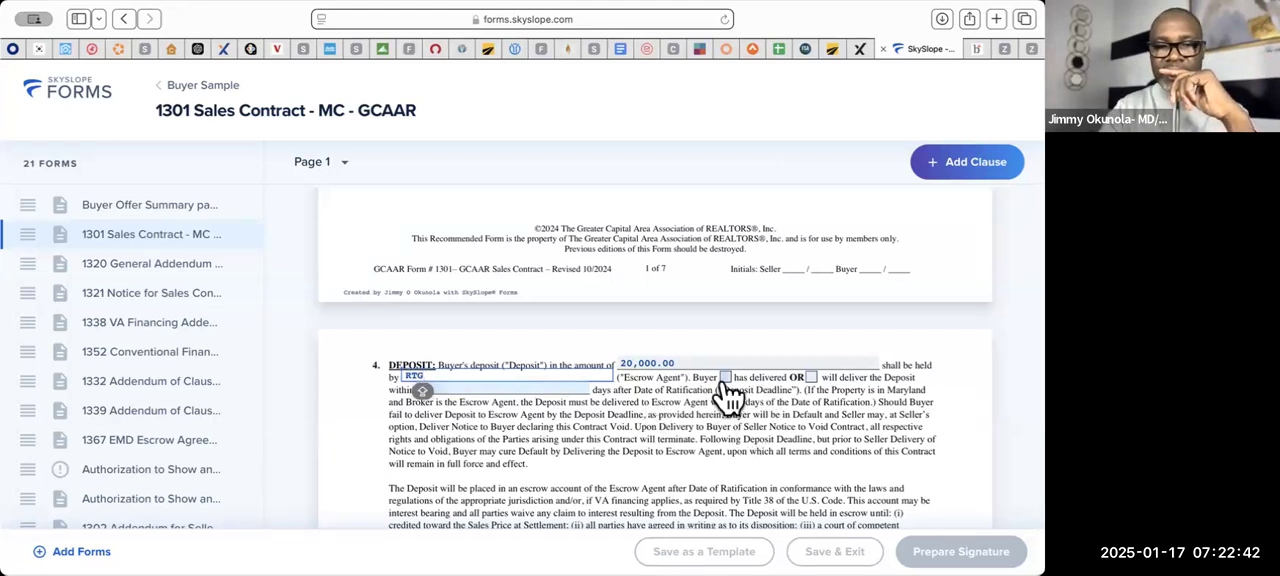
click(508, 381)
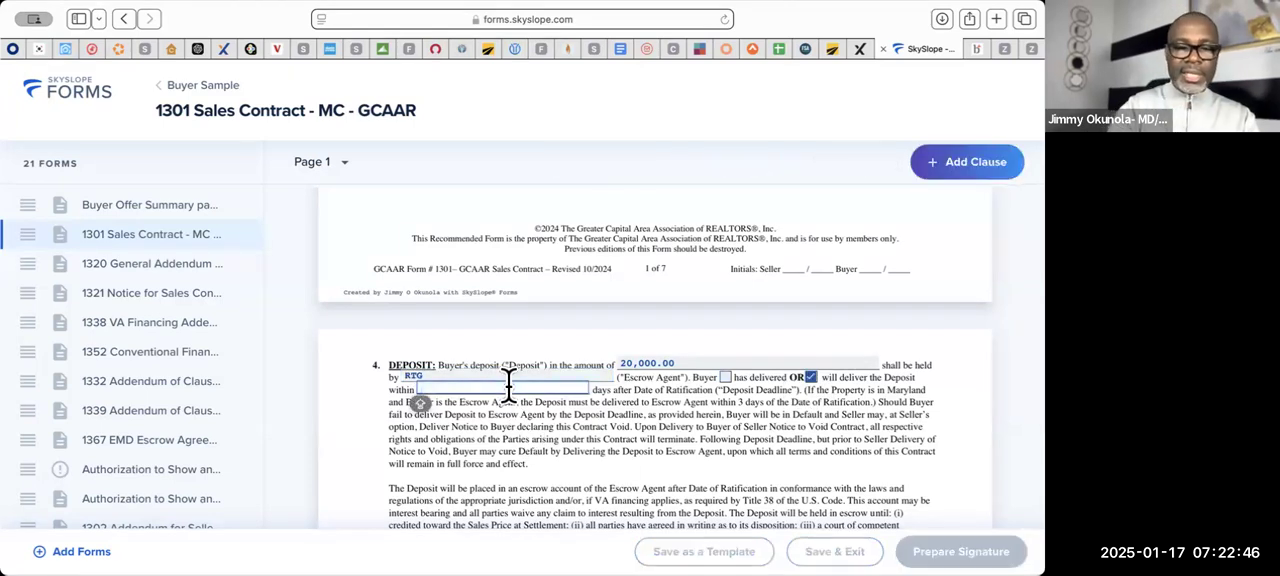
text(5)
click(689, 456)
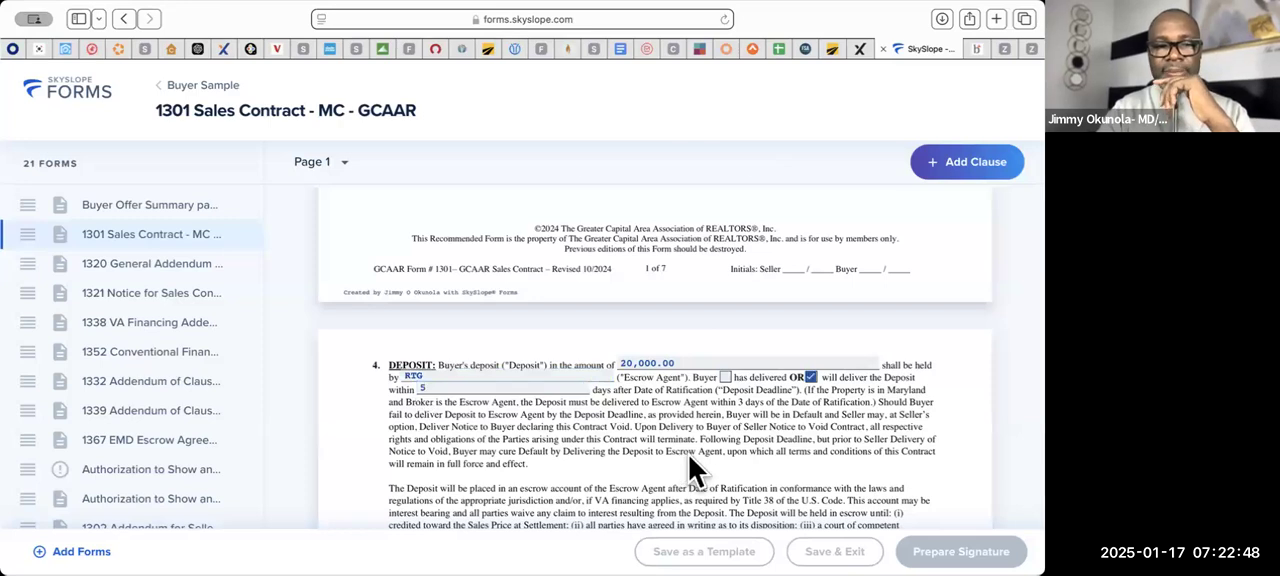
- Set the settlement date to February 20, 2025 and enter RTG as the Buyer's selected Settlement Agent
scroll(689, 456, down, 5)
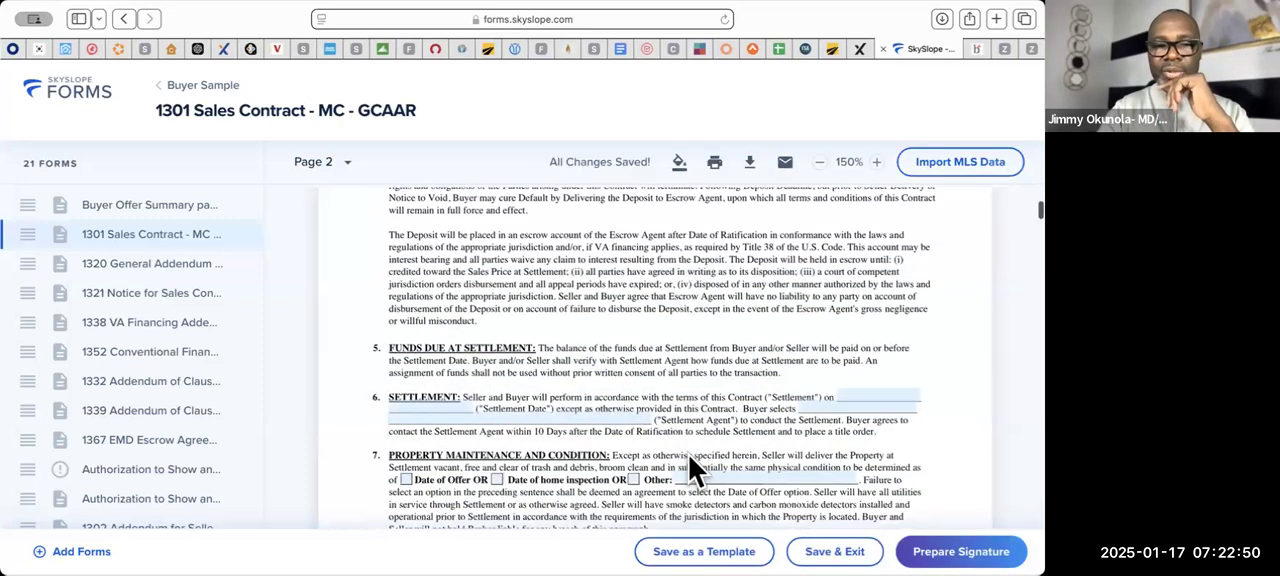
scroll(689, 456, down, 2)
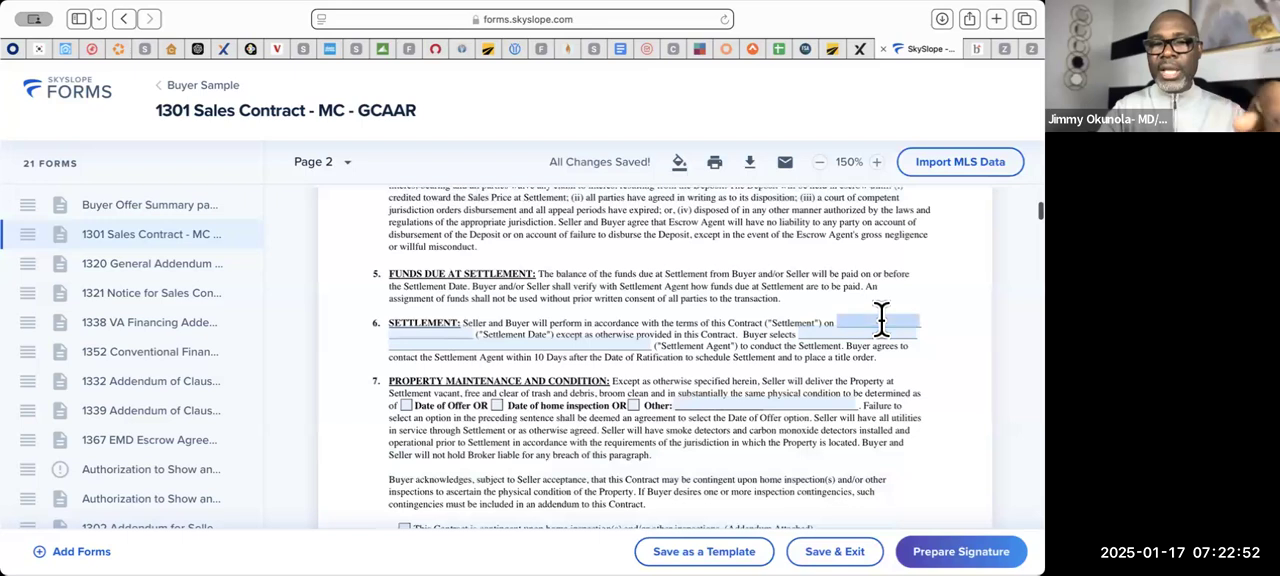
click(881, 320)
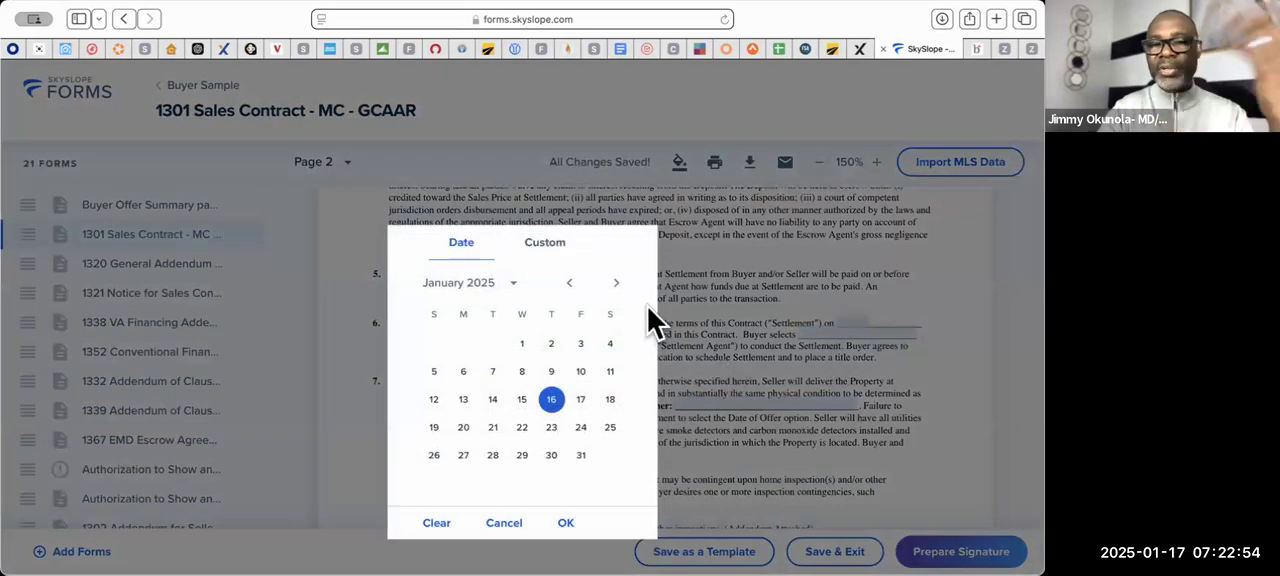
click(616, 282)
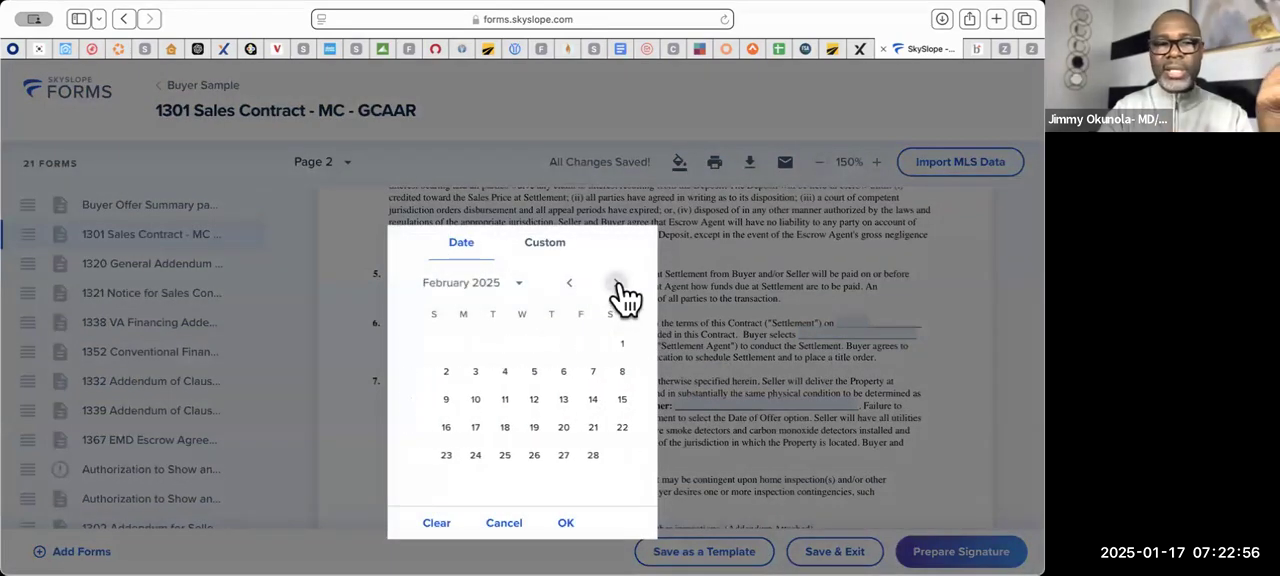
click(551, 428)
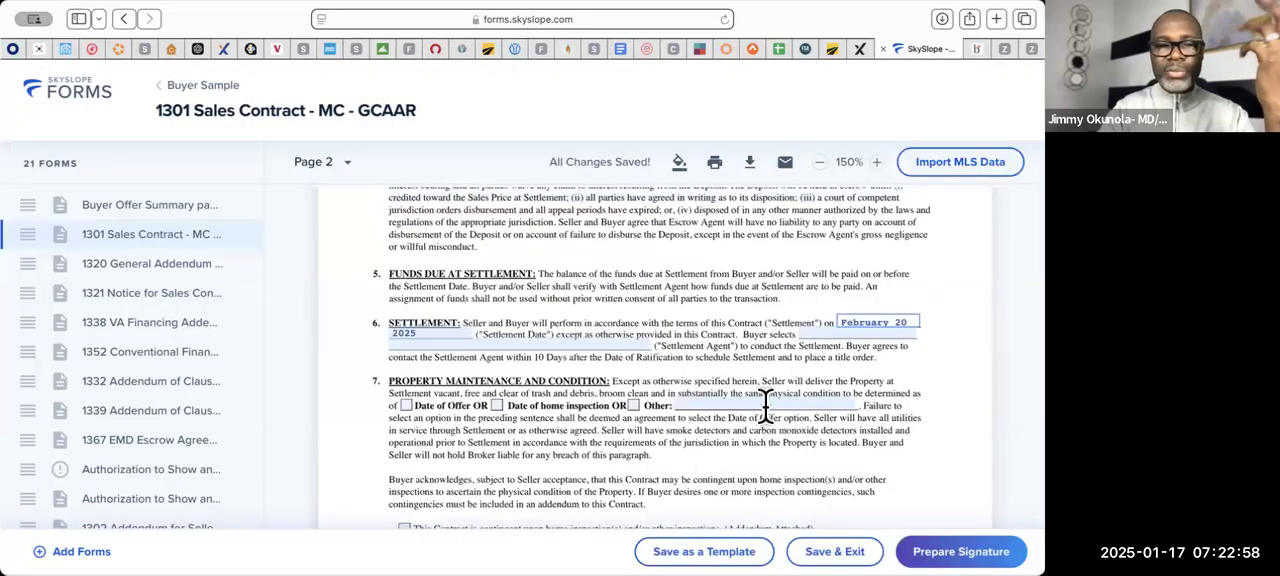
click(806, 334)
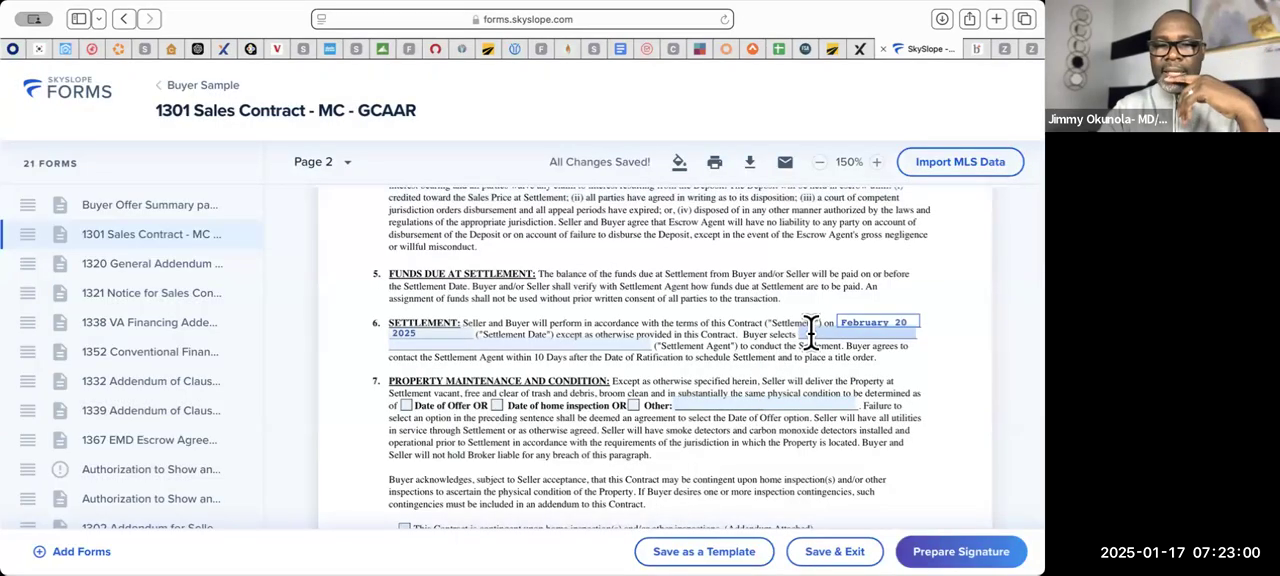
text(RTG)
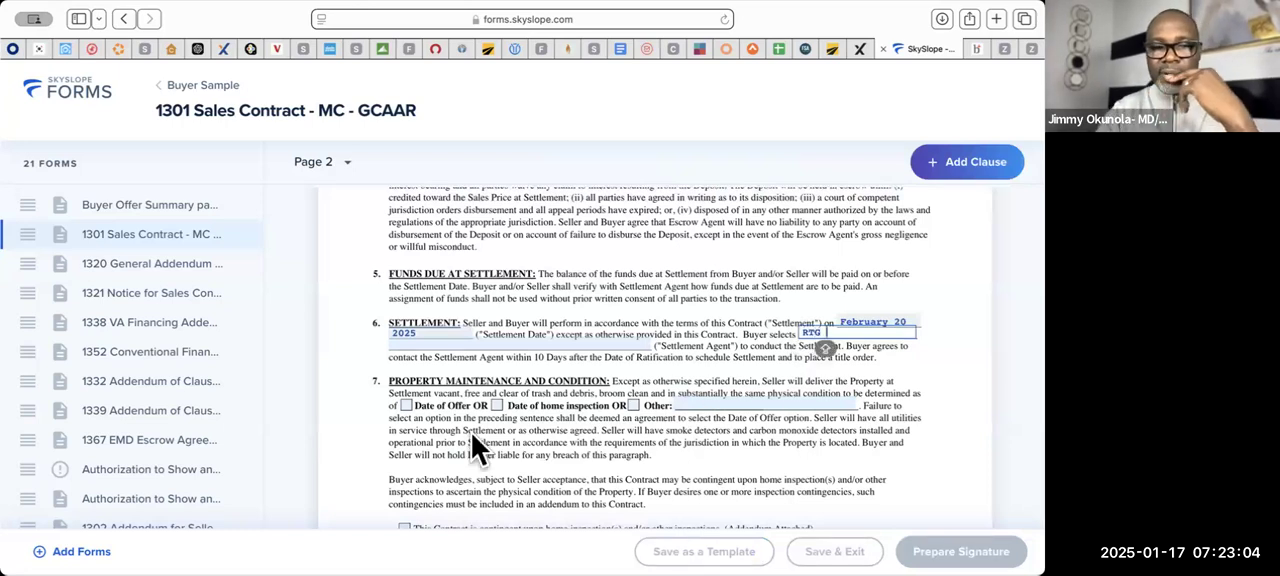
- Set the property condition basis to Date of Offer and make the contract contingent upon home inspections
scroll(508, 451, down, 1)
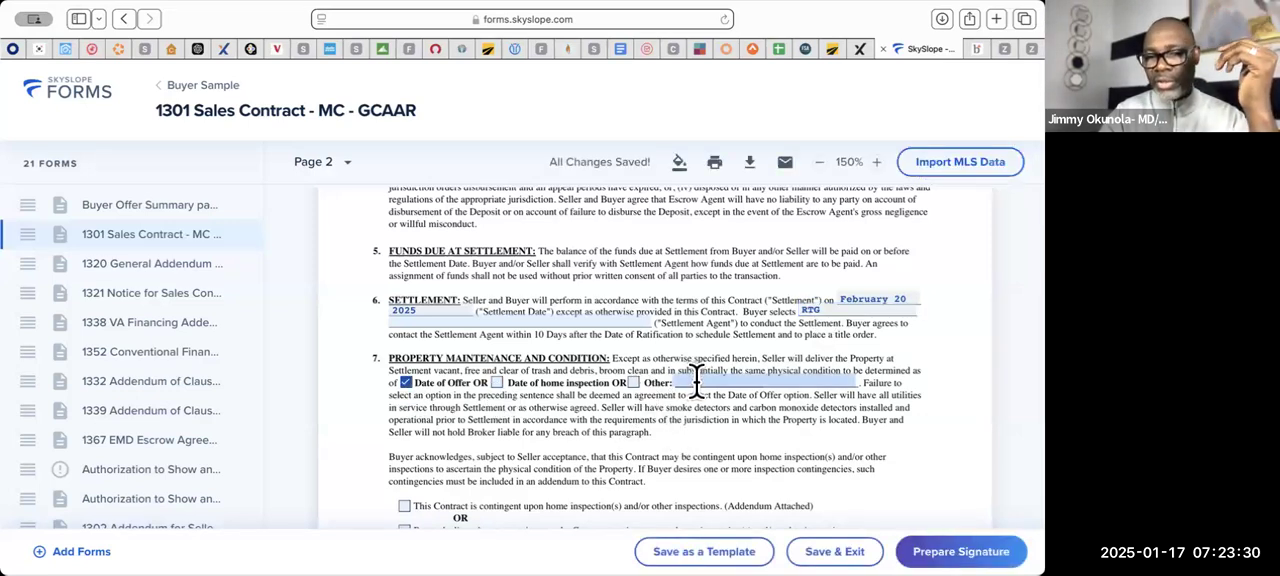
scroll(533, 445, down, 3)
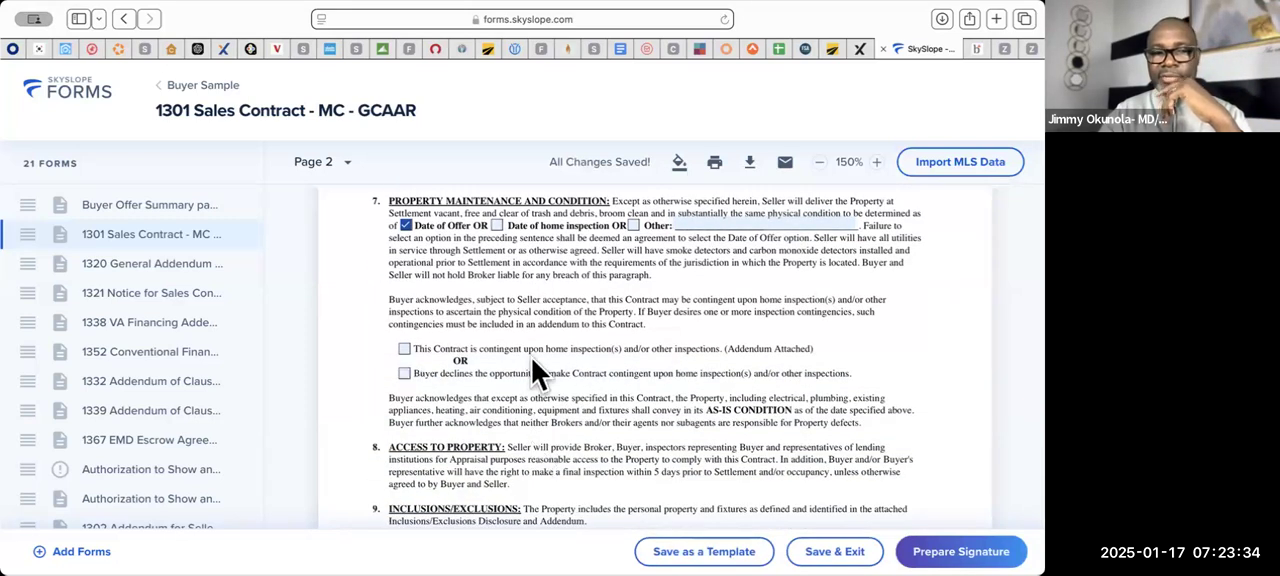
click(404, 348)
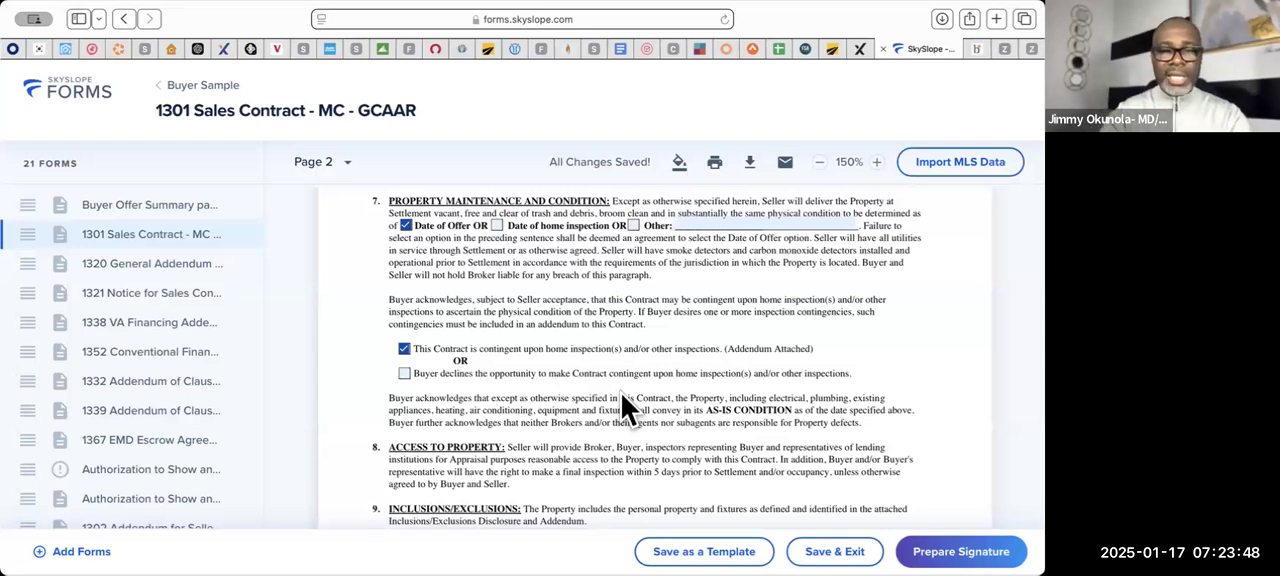
- Mark the home warranty as Yes, with a cost not to exceed $800.00, provided by the Seller
scroll(621, 393, down, 6)
scroll(621, 393, up, 4)
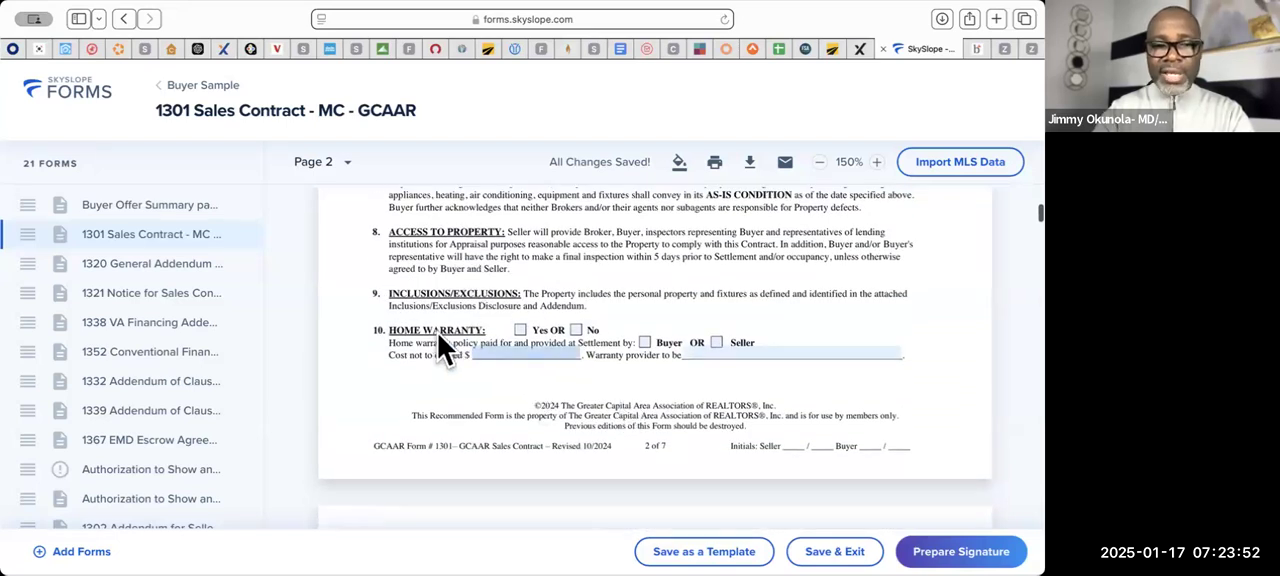
click(577, 331)
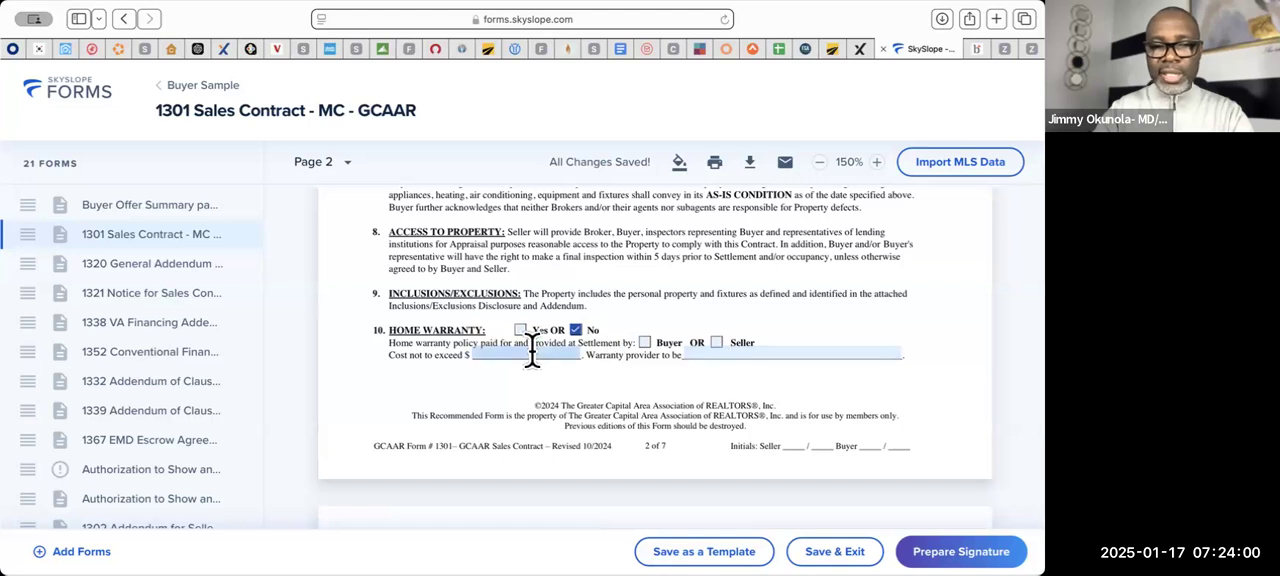
click(577, 331)
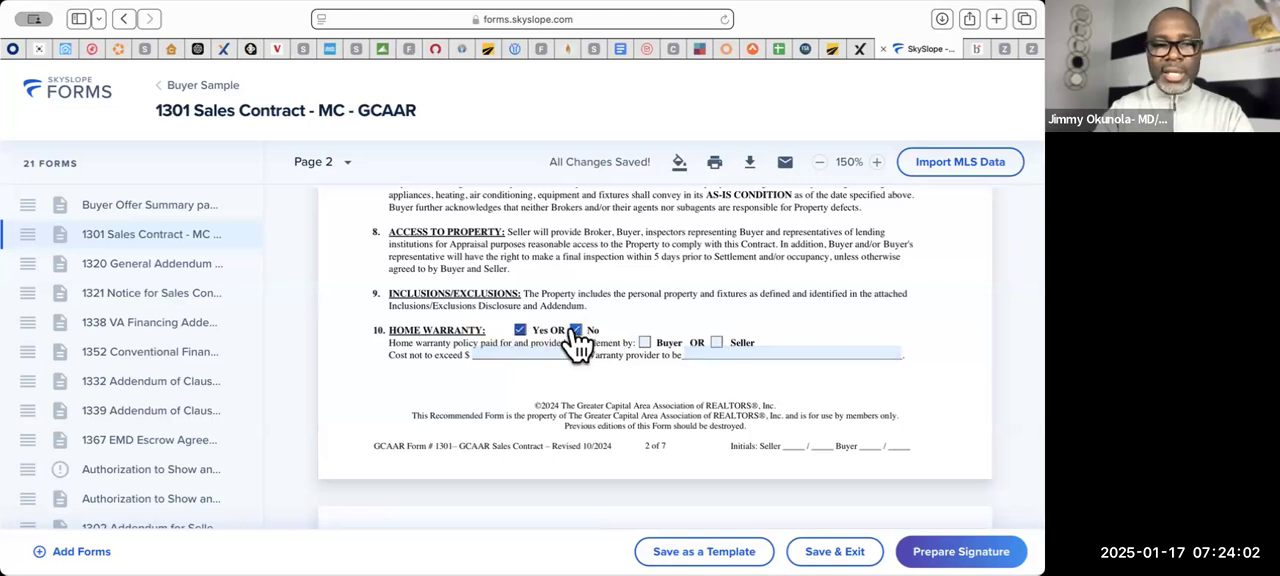
click(490, 354)
text(800.00)
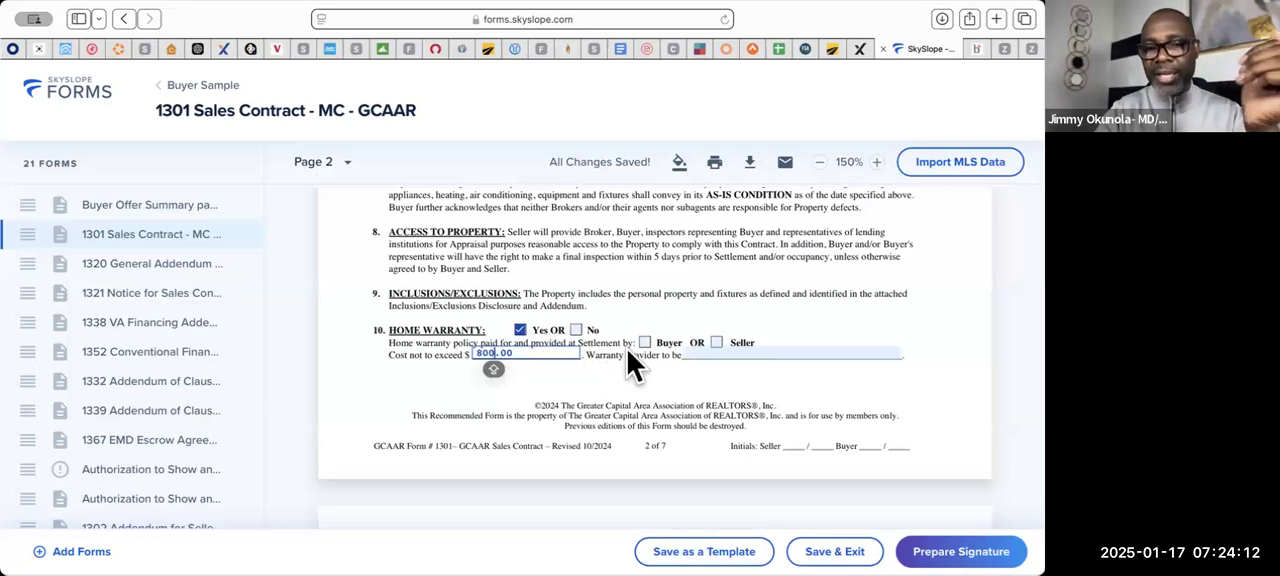
click(717, 342)
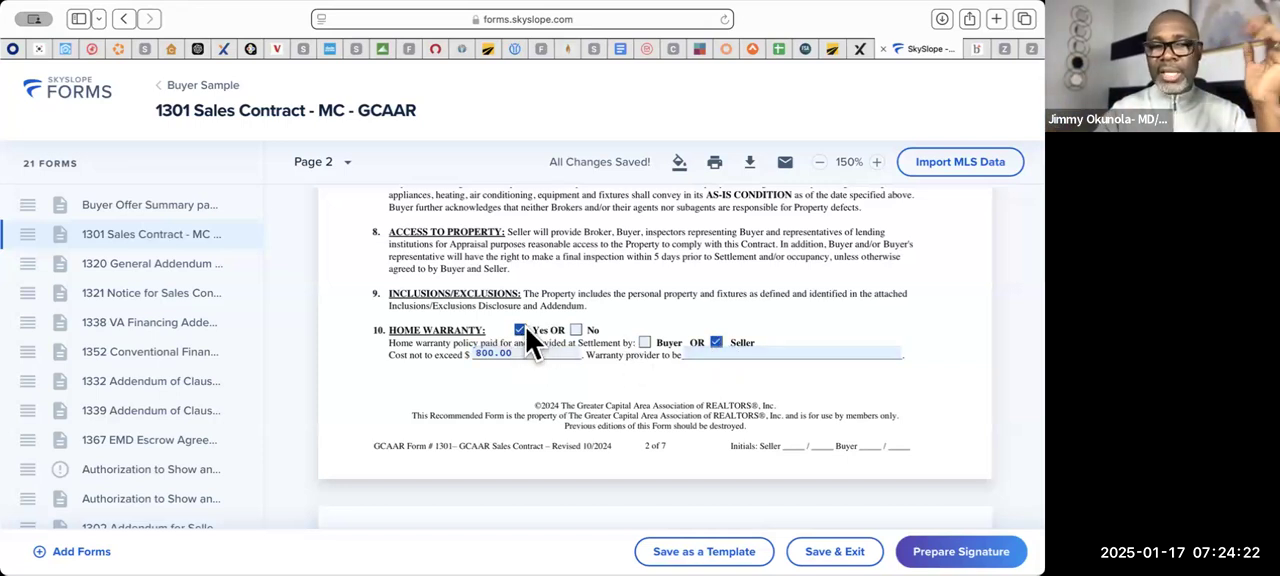
- Switch the home warranty's paying party from Seller to Buyer and clear the cost limit amount
click(645, 343)
click(716, 342)
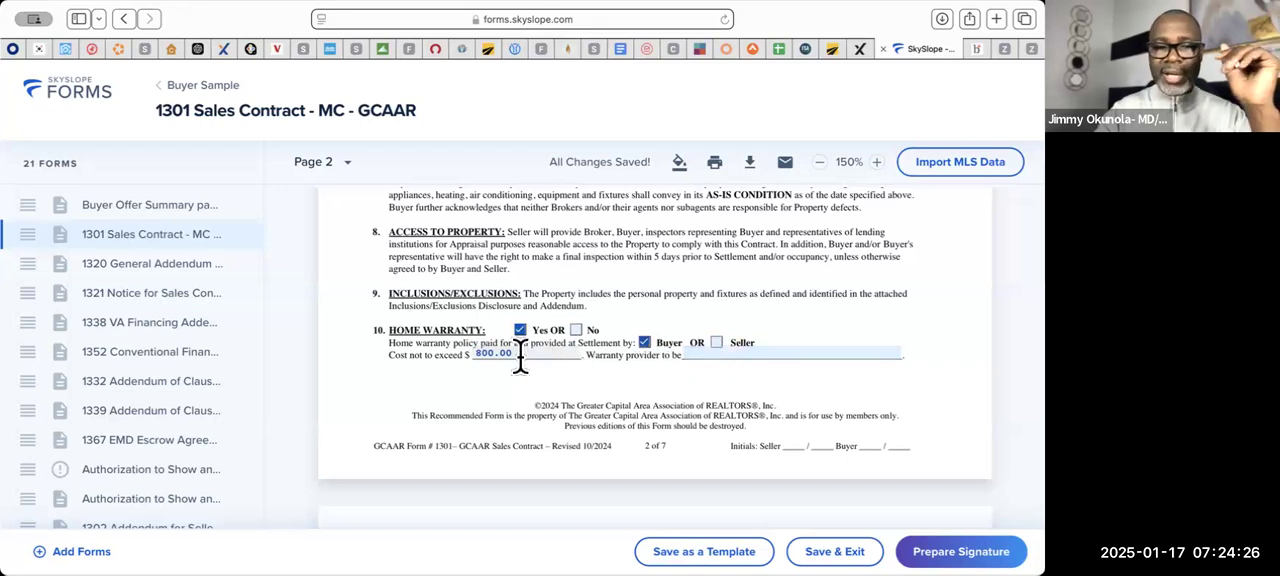
click(507, 353)
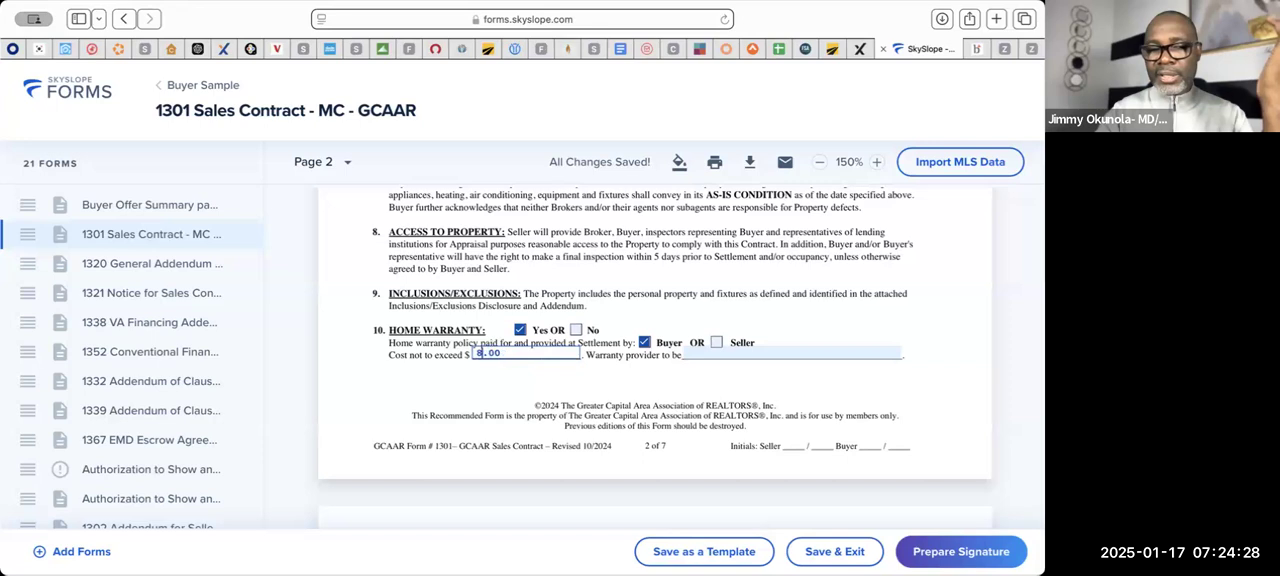
key(BackSpace)
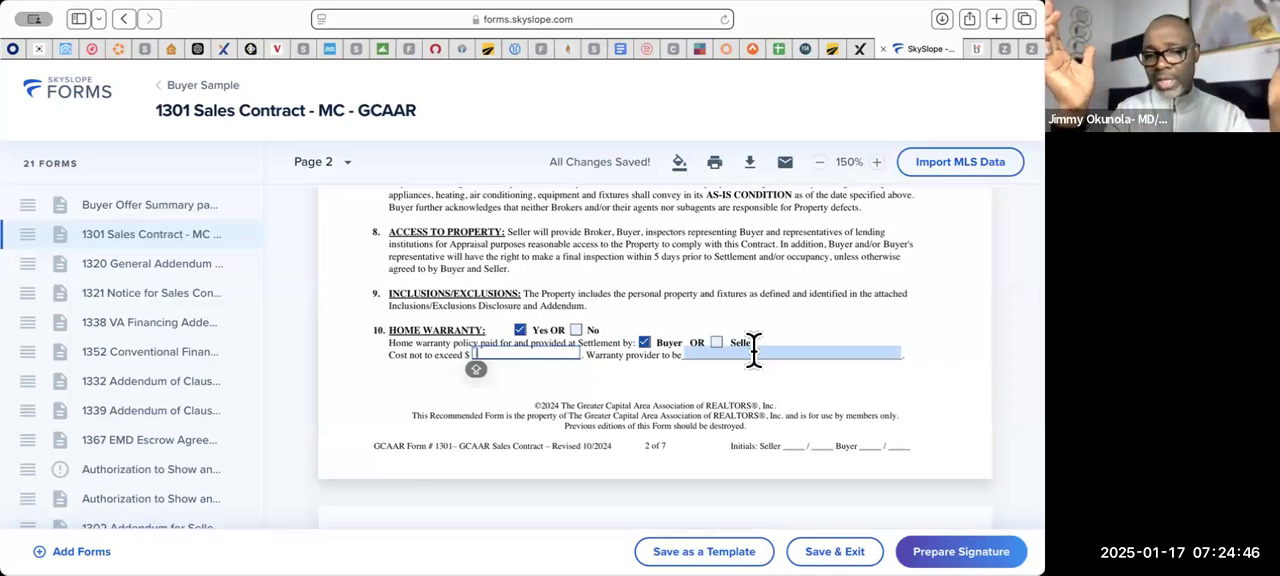
- Mark the completed Lead-Based Paint forms question in section 13 as N/A
scroll(754, 349, down, 10)
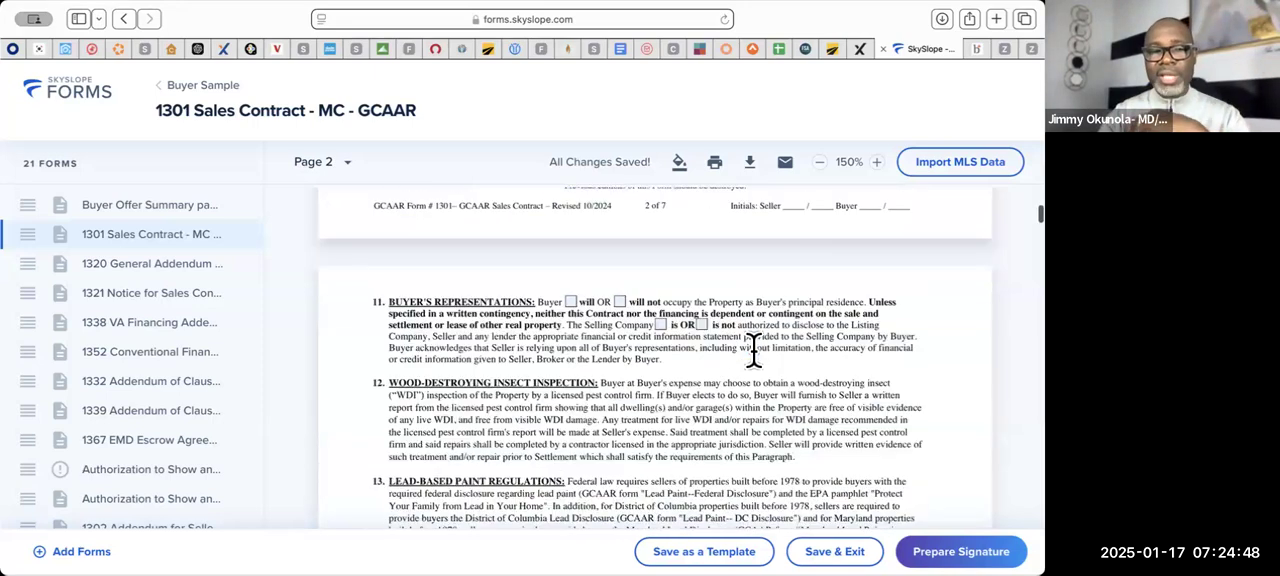
scroll(753, 349, down, 3)
scroll(753, 349, up, 5)
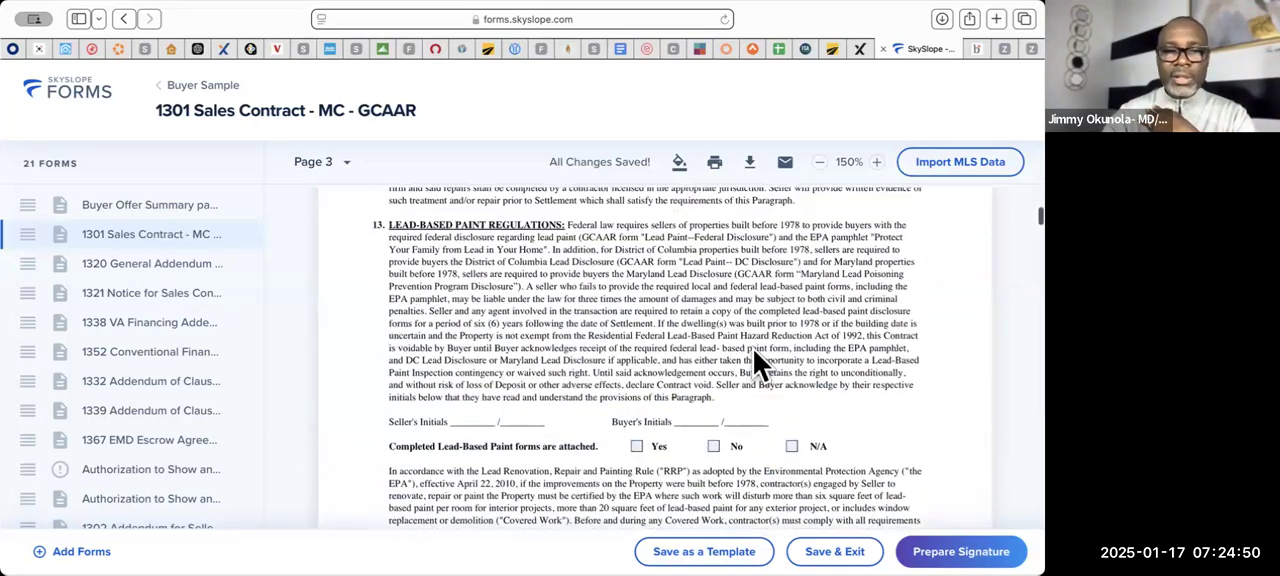
scroll(753, 349, down, 1)
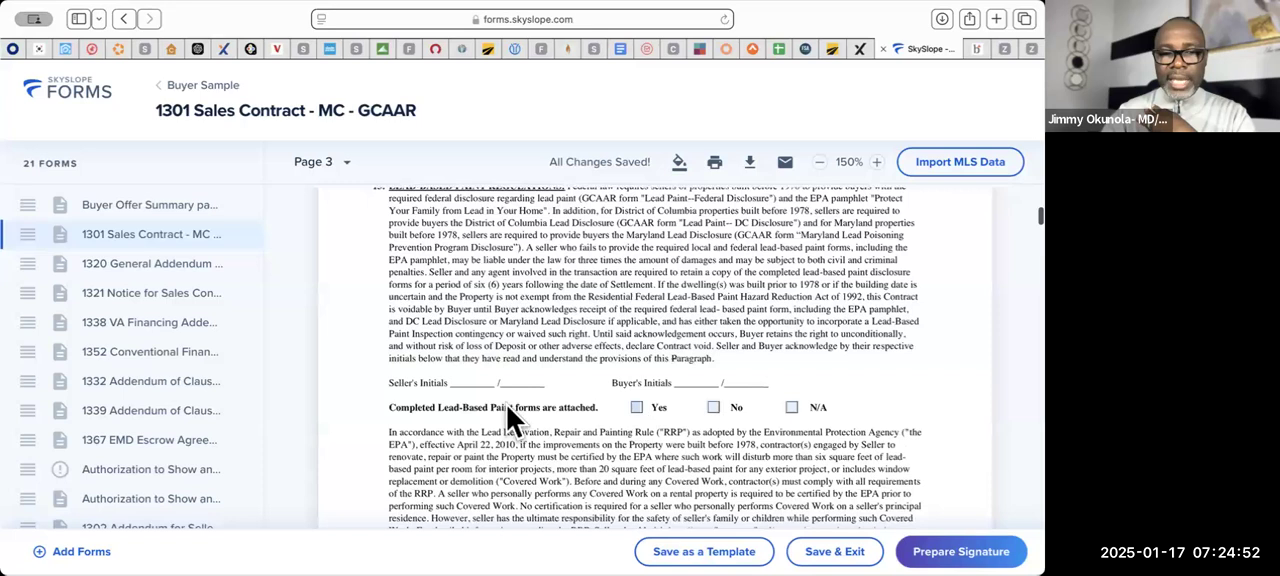
scroll(530, 381, up, 1)
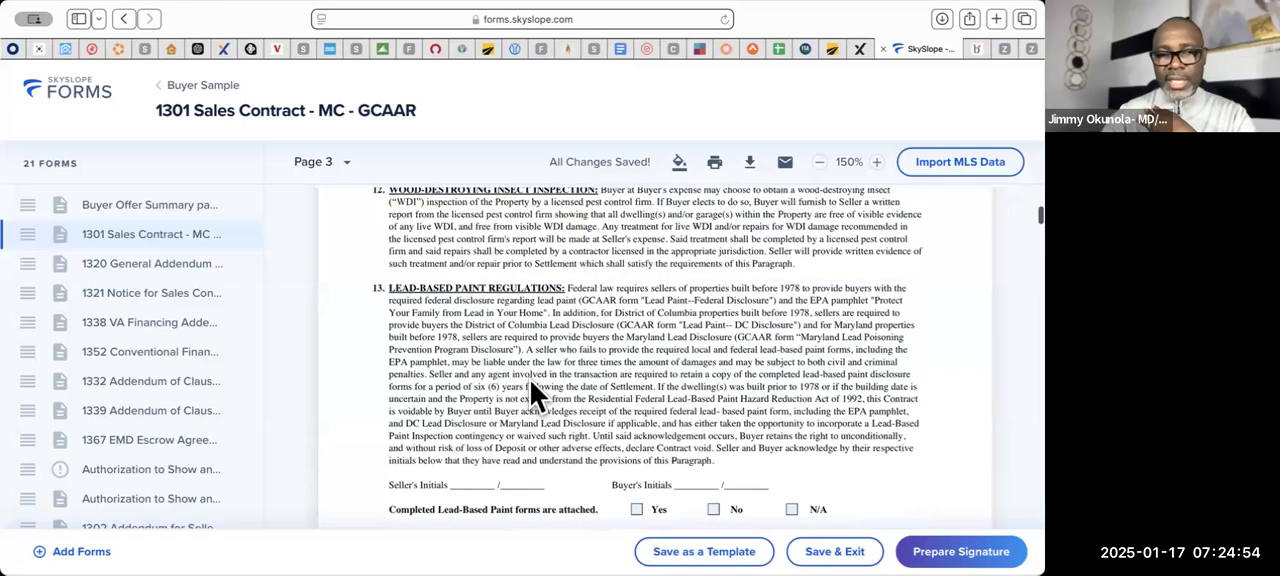
scroll(530, 382, down, 1)
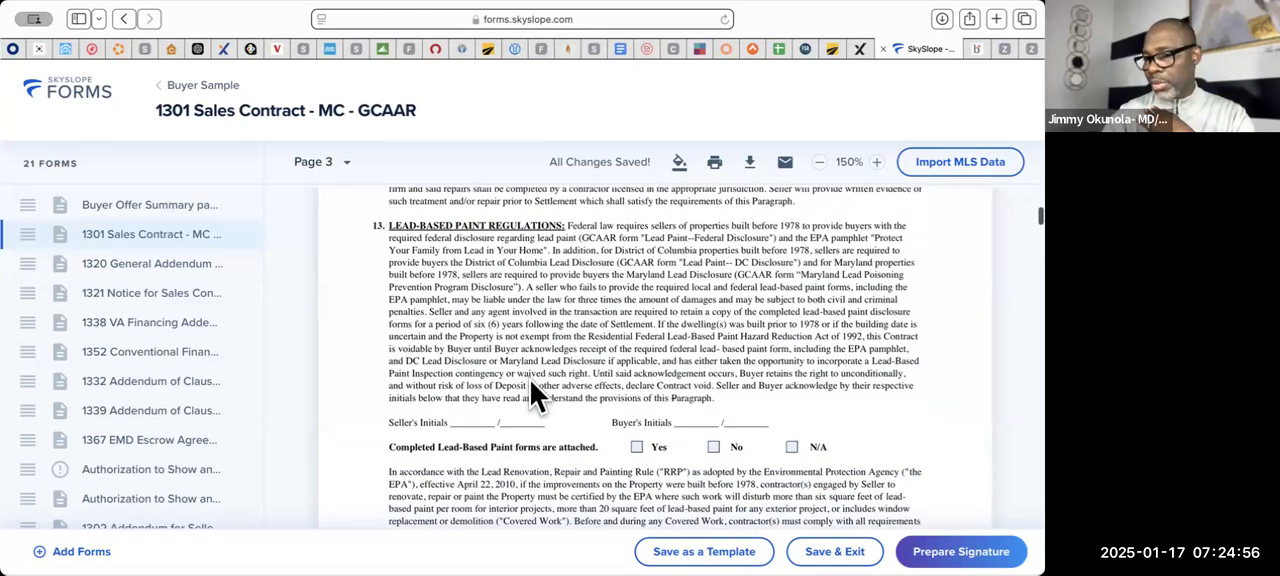
scroll(530, 380, down, 1)
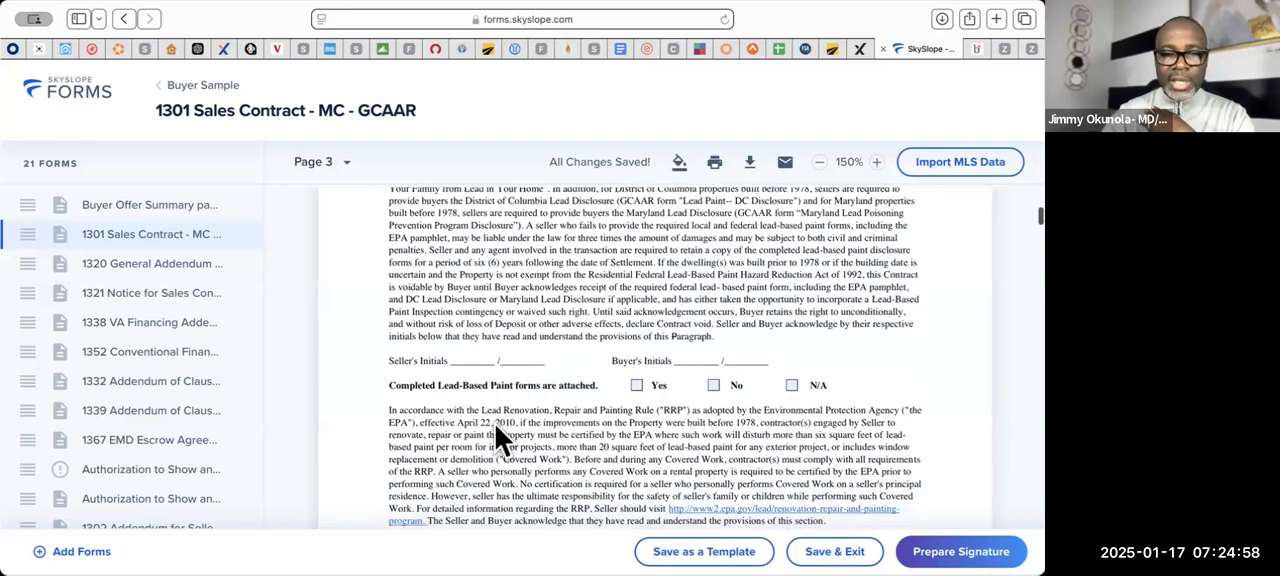
click(792, 387)
- Enter the listing licensee's license number on page 7 and save it in the Seller Agent contact details
scroll(667, 412, down, 4)
scroll(667, 412, down, 10)
scroll(667, 412, down, 15)
scroll(667, 412, down, 20)
scroll(667, 412, down, 10)
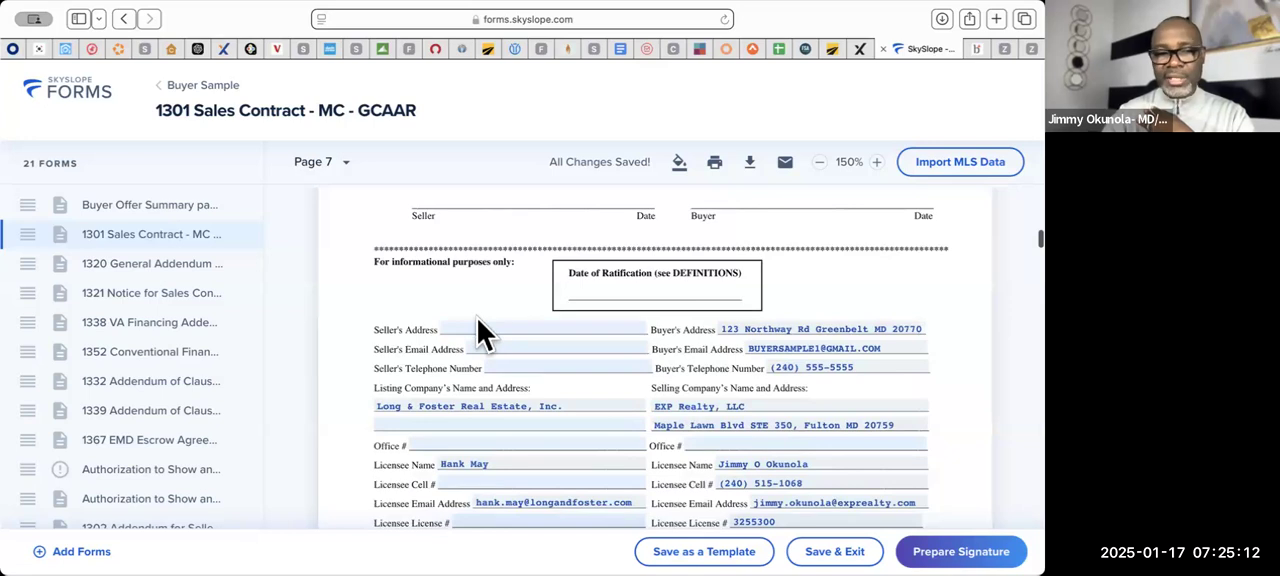
scroll(477, 318, down, 3)
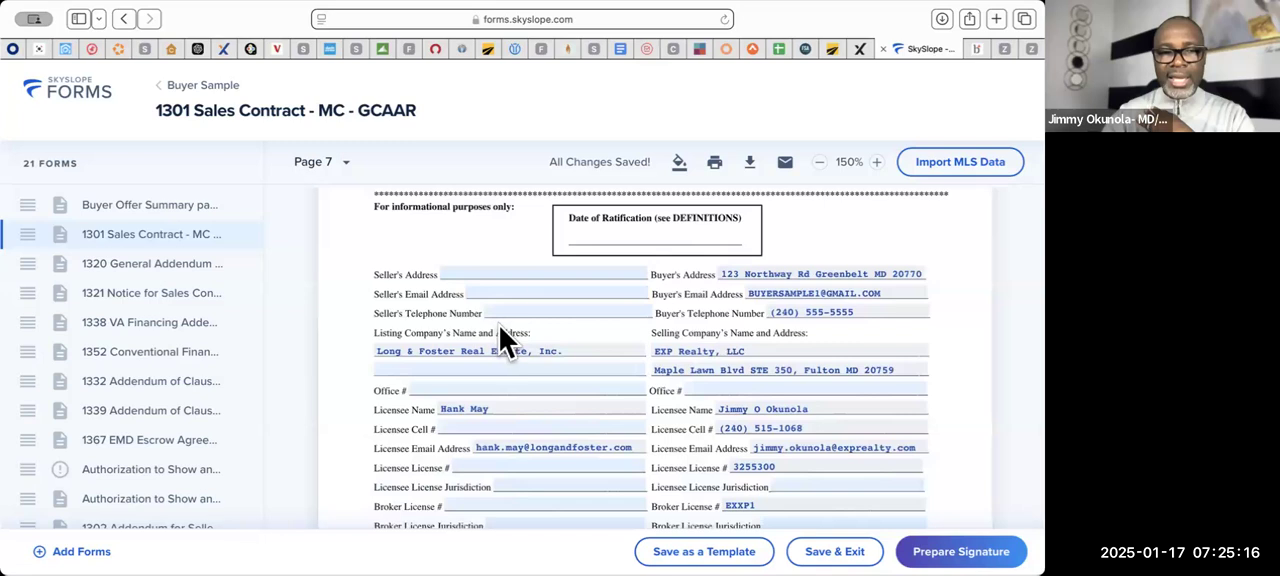
scroll(506, 344, down, 2)
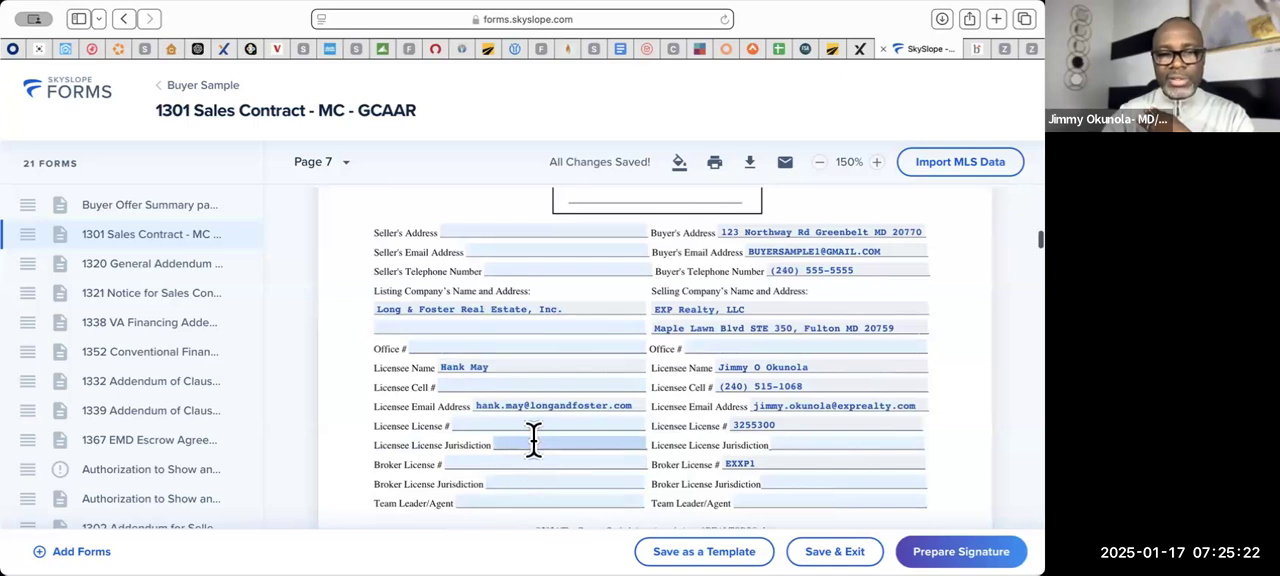
scroll(537, 443, down, 2)
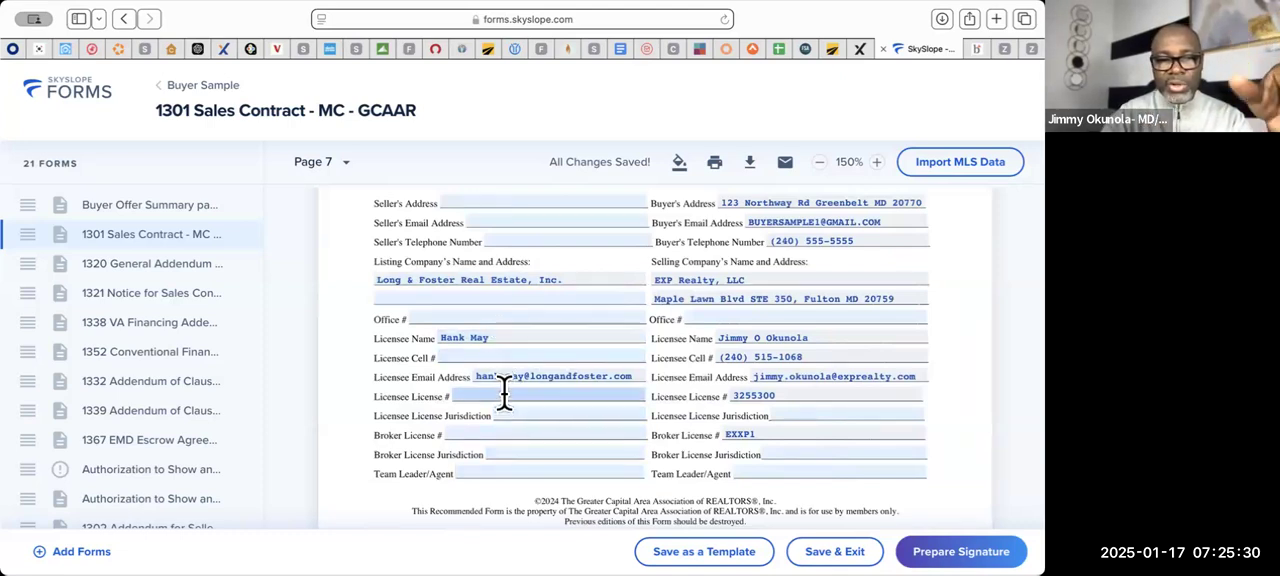
click(506, 398)
scroll(320, 200, down, 3)
click(318, 186)
text(5777)
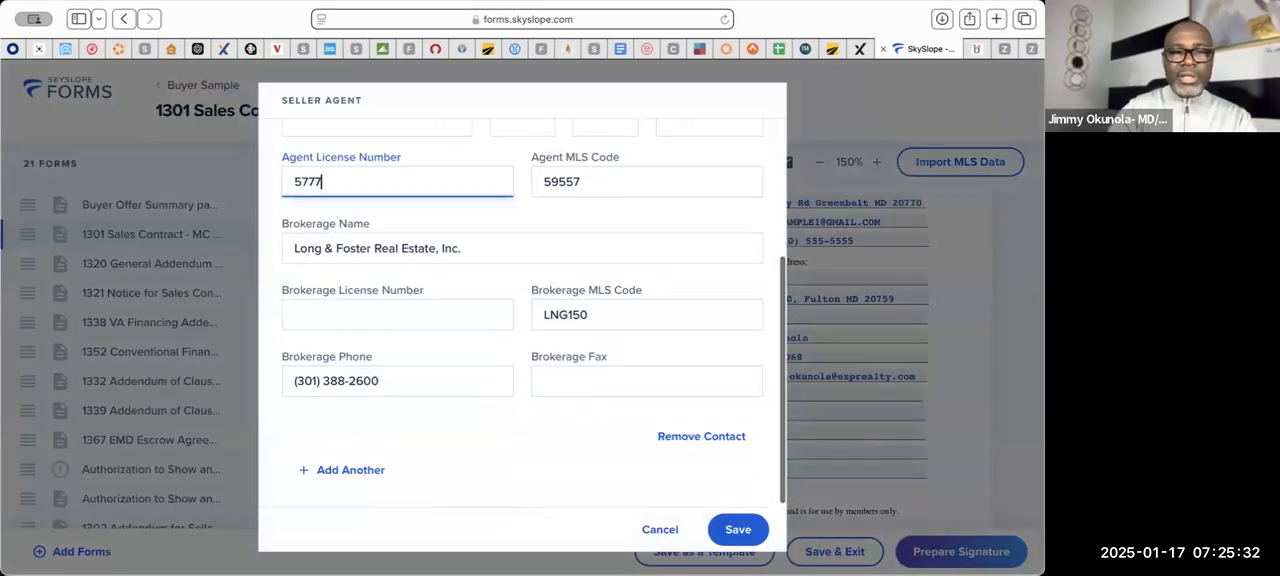
text(0)
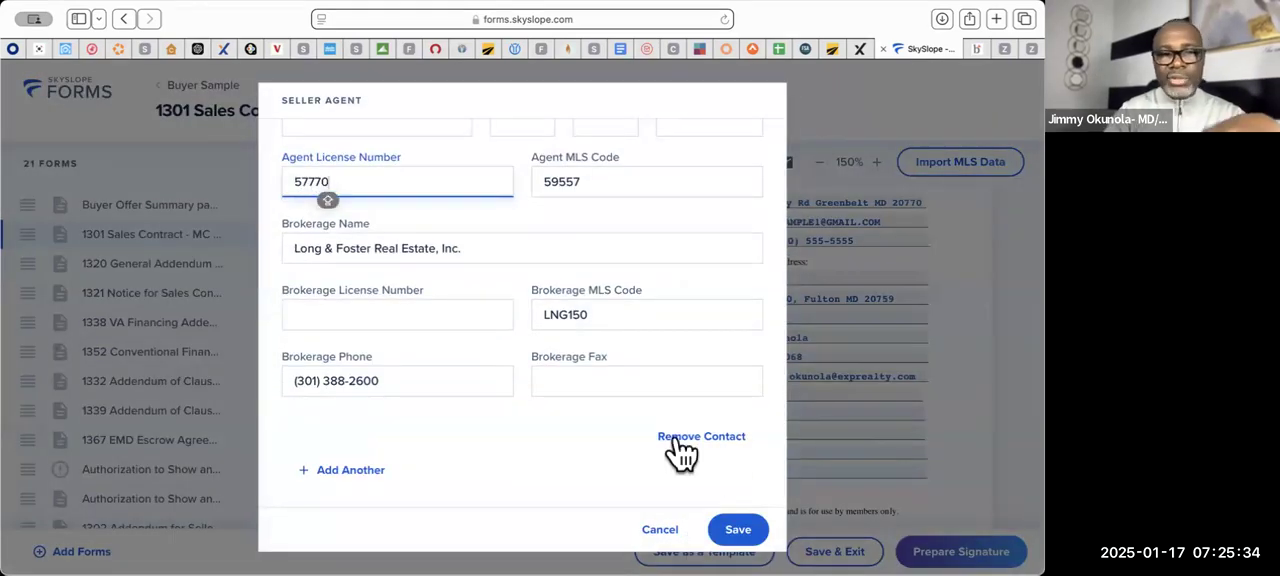
click(740, 529)
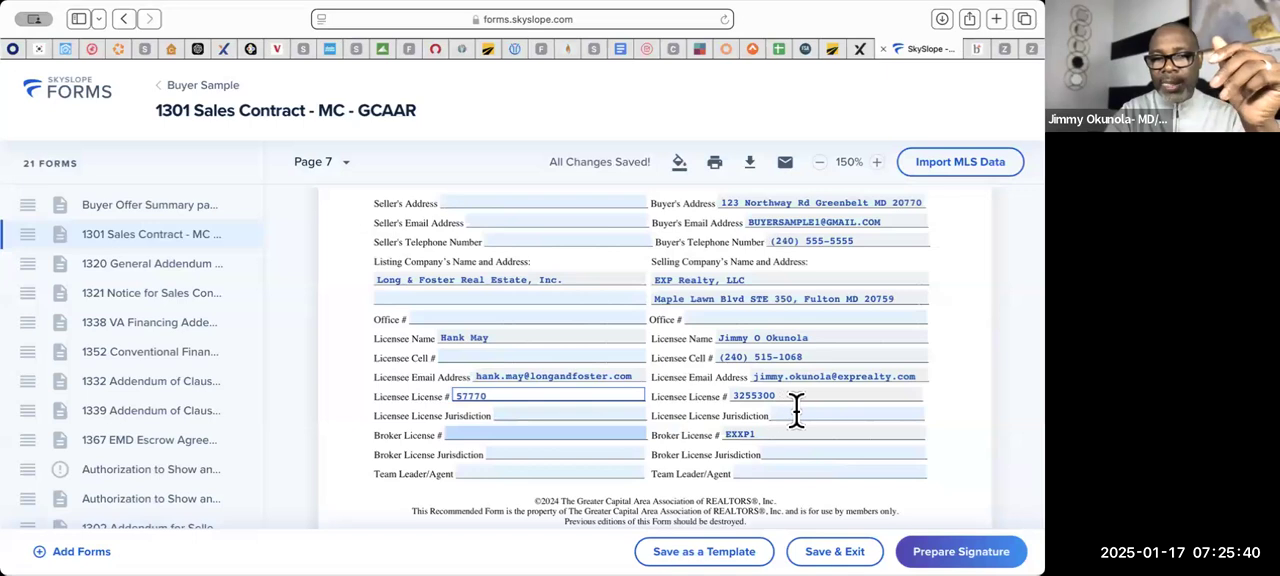
- Enter the selling company's office phone number in the informational section of the contract
click(785, 313)
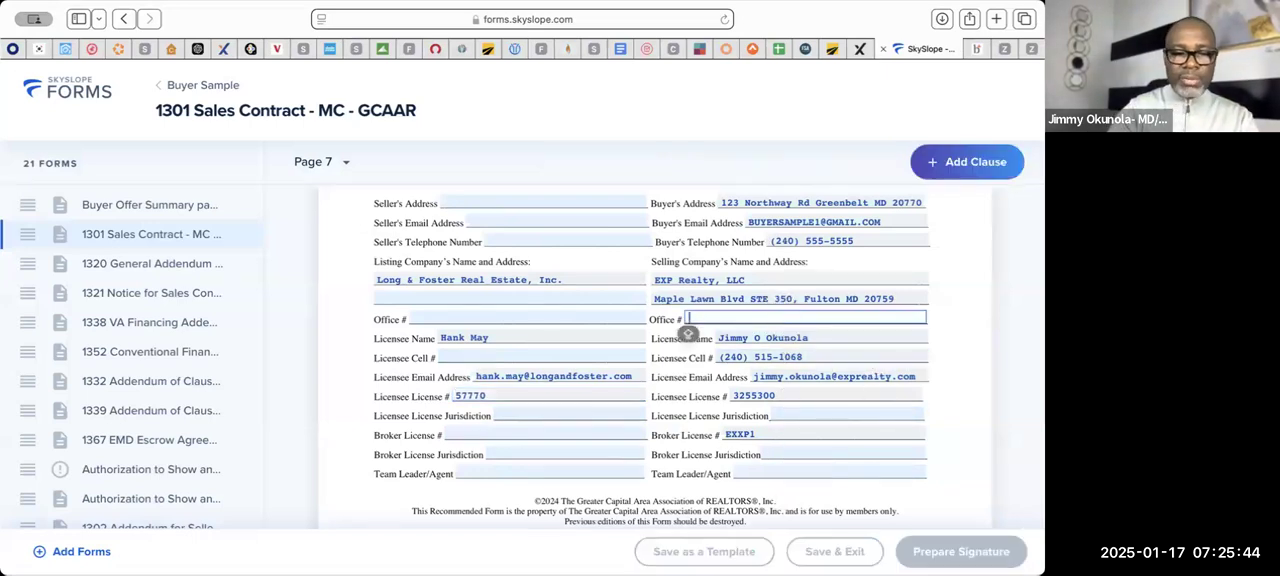
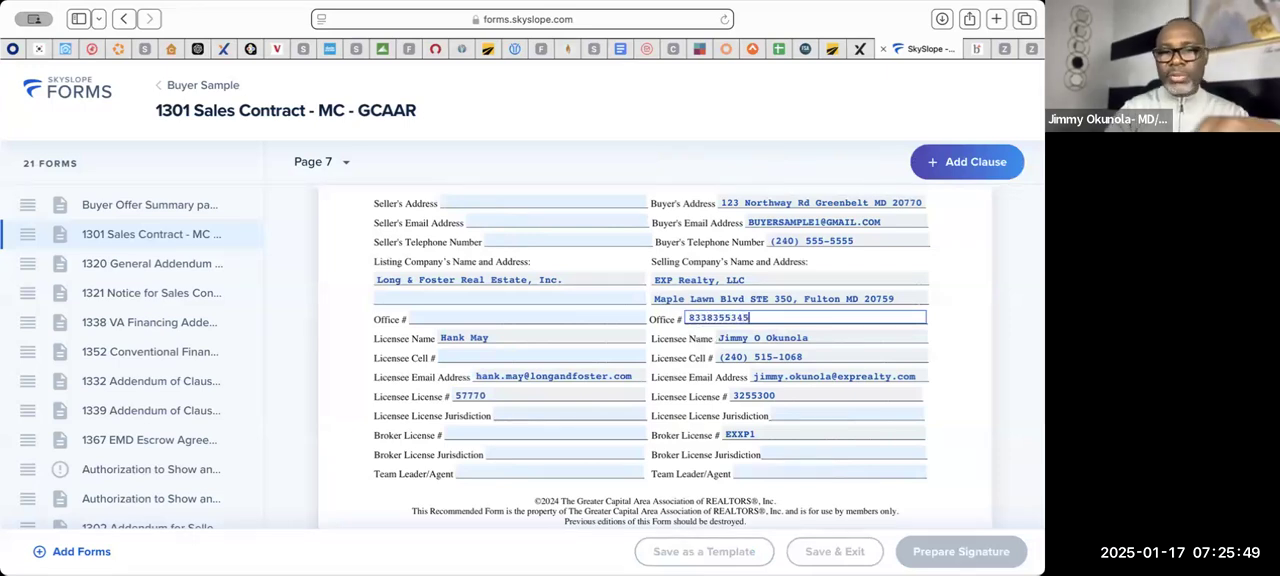
- Set both the licensee and broker license jurisdictions on the selling side to DC
click(833, 413)
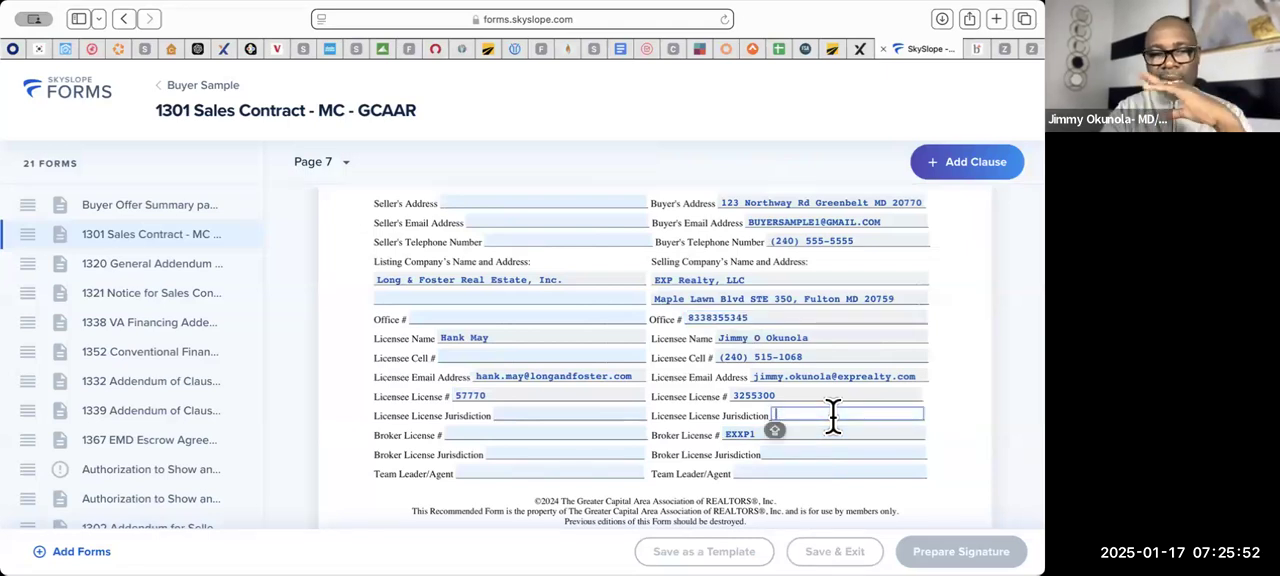
text(DC)
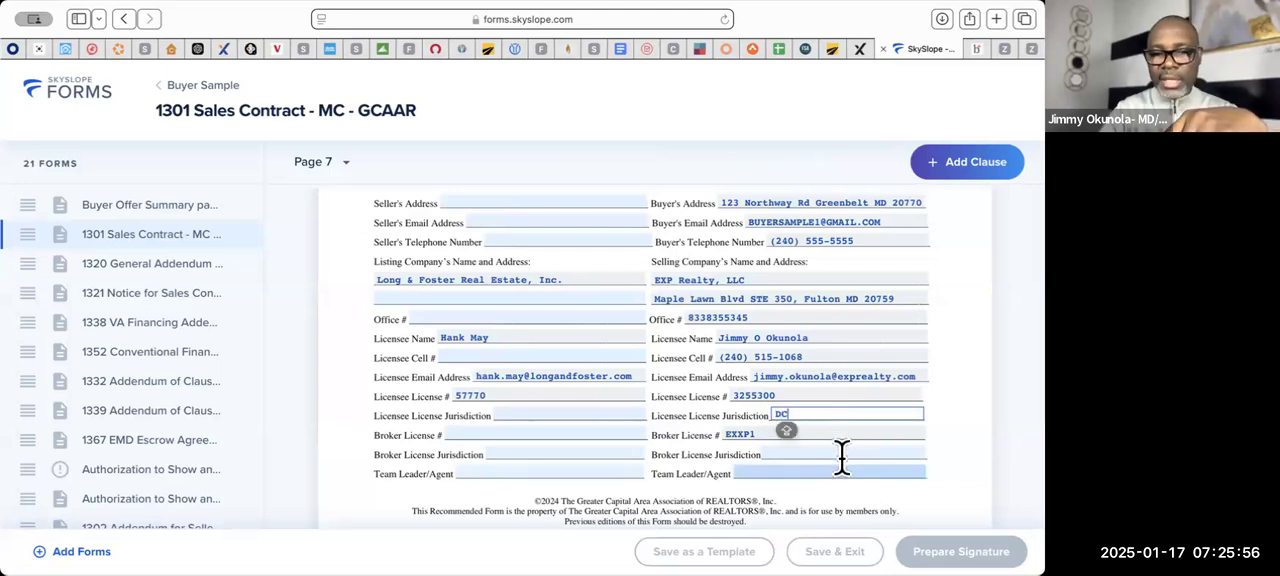
click(842, 452)
text(DC)
- Enter the team leader's full name as the selling side's Team Leader/Agent
click(847, 470)
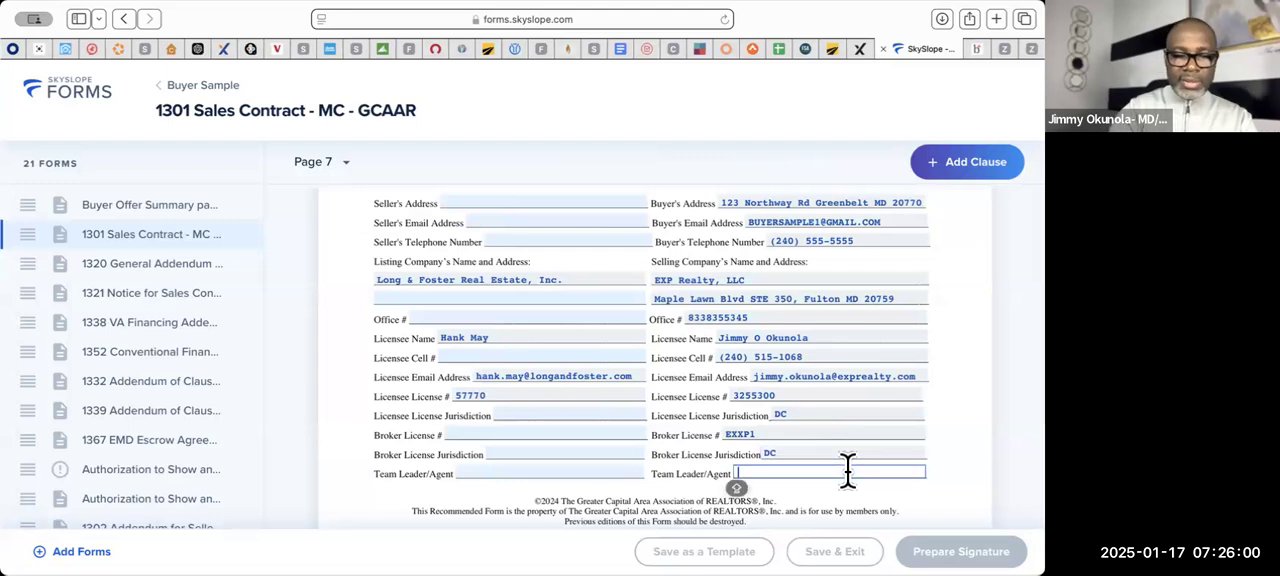
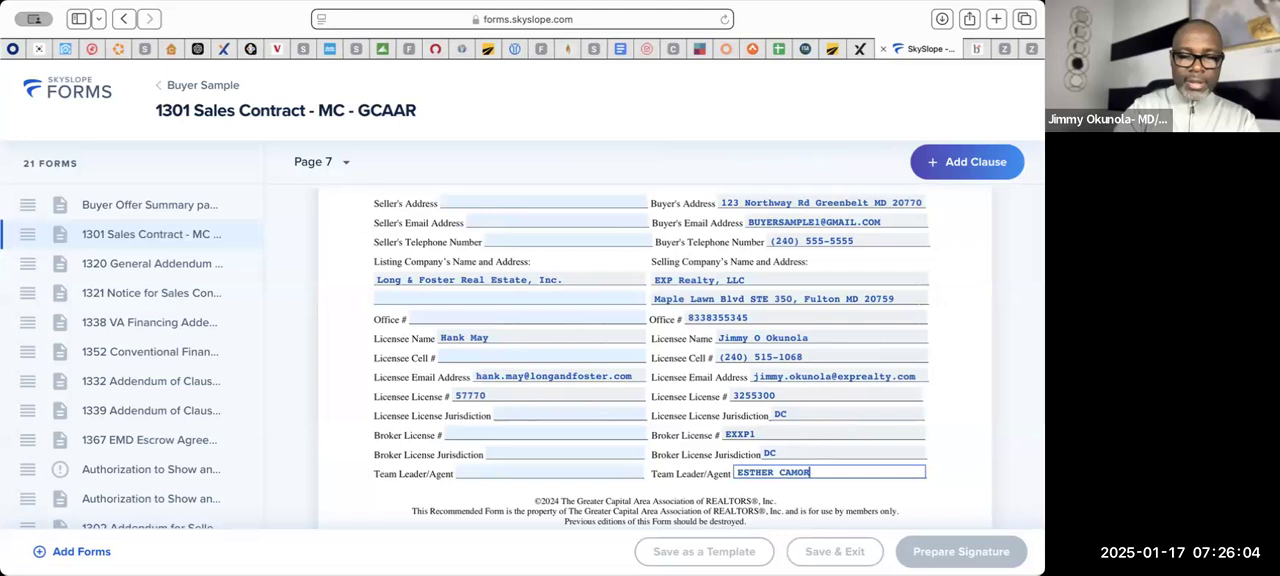
click(969, 471)
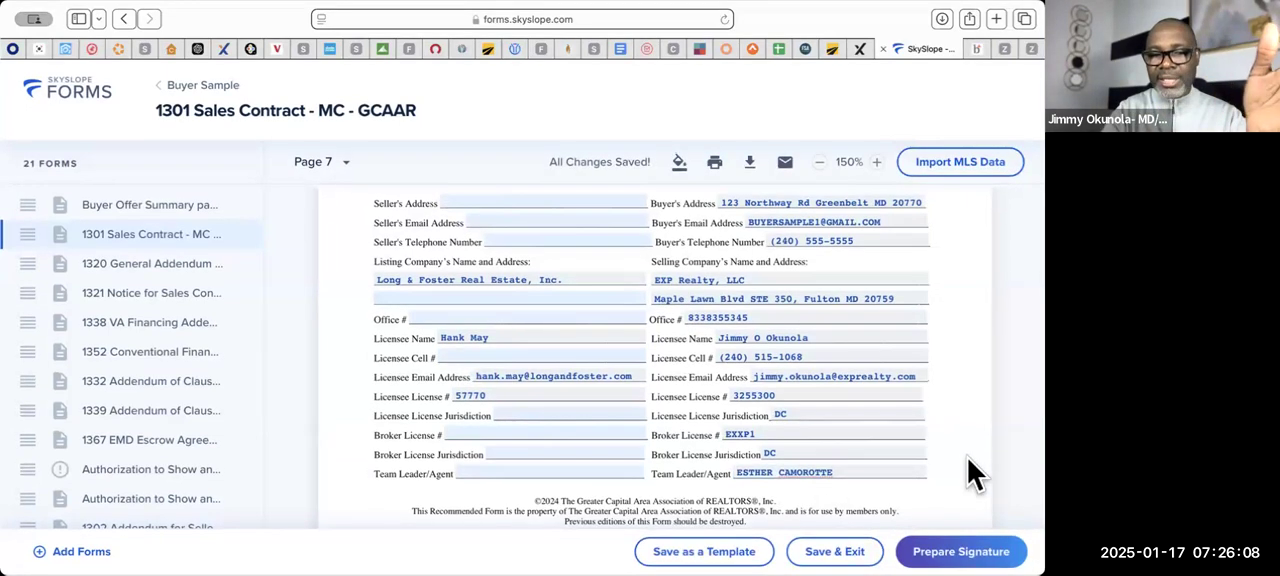
- Set the Contract of Sale date on the 1320 General Addendum to 01/16/2025
scroll(975, 473, up, 1)
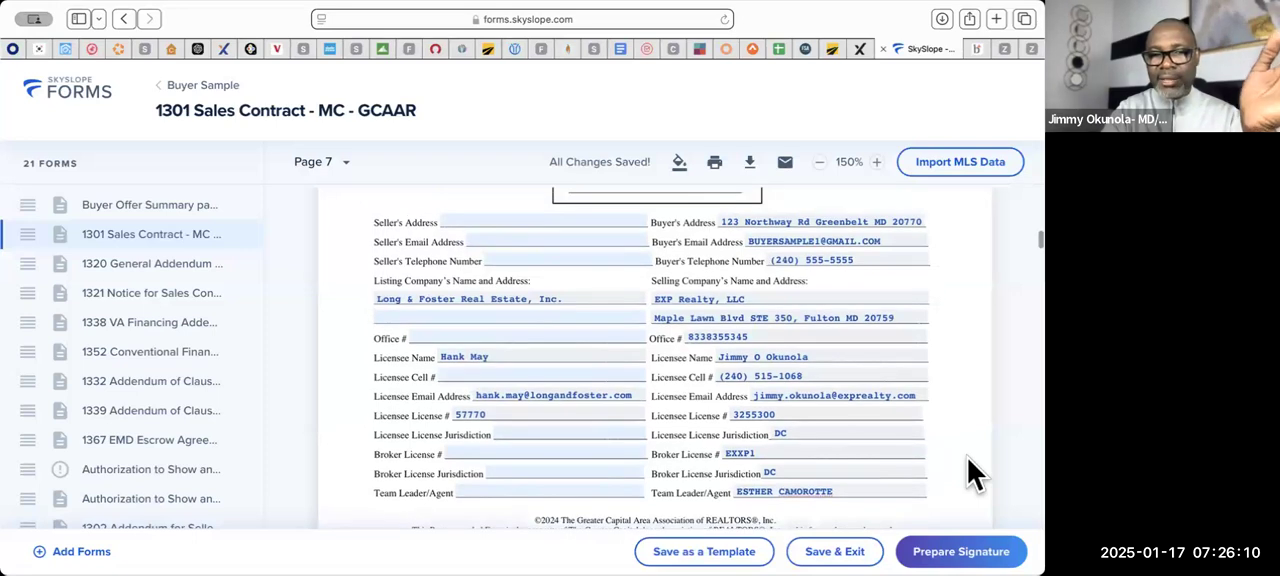
scroll(975, 473, up, 3)
scroll(975, 473, down, 10)
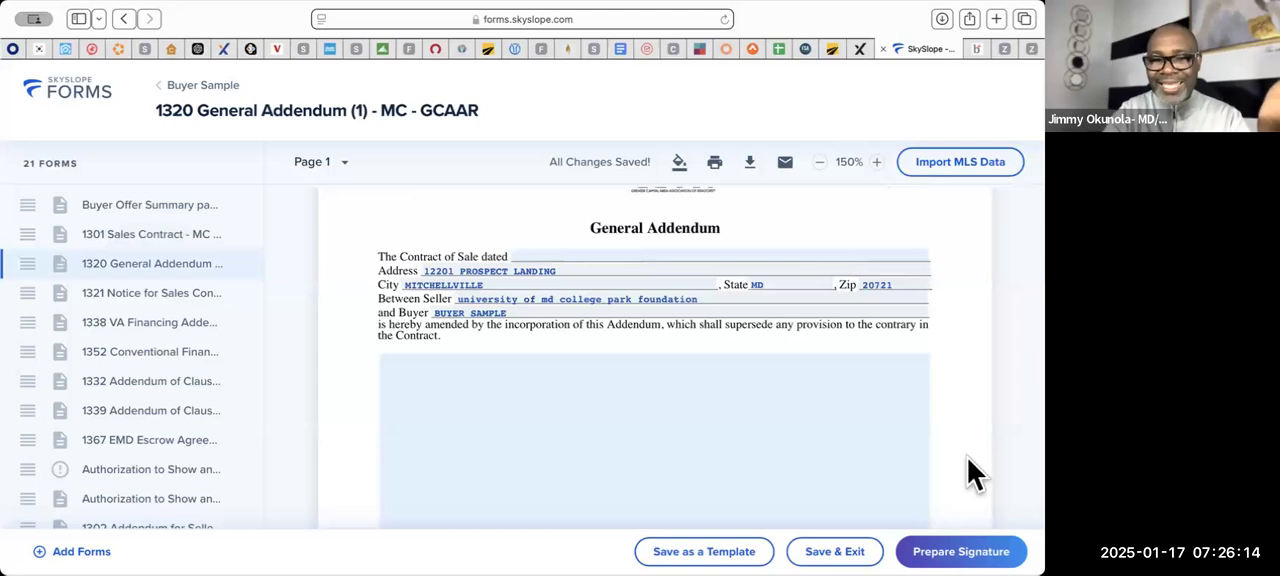
scroll(975, 473, down, 1)
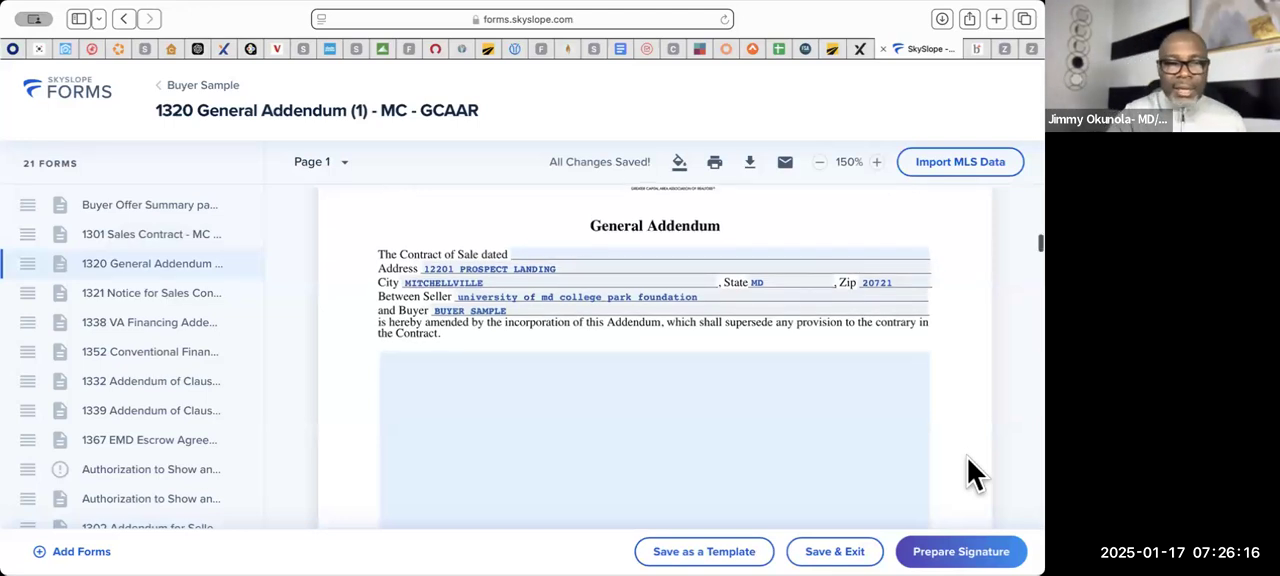
click(660, 253)
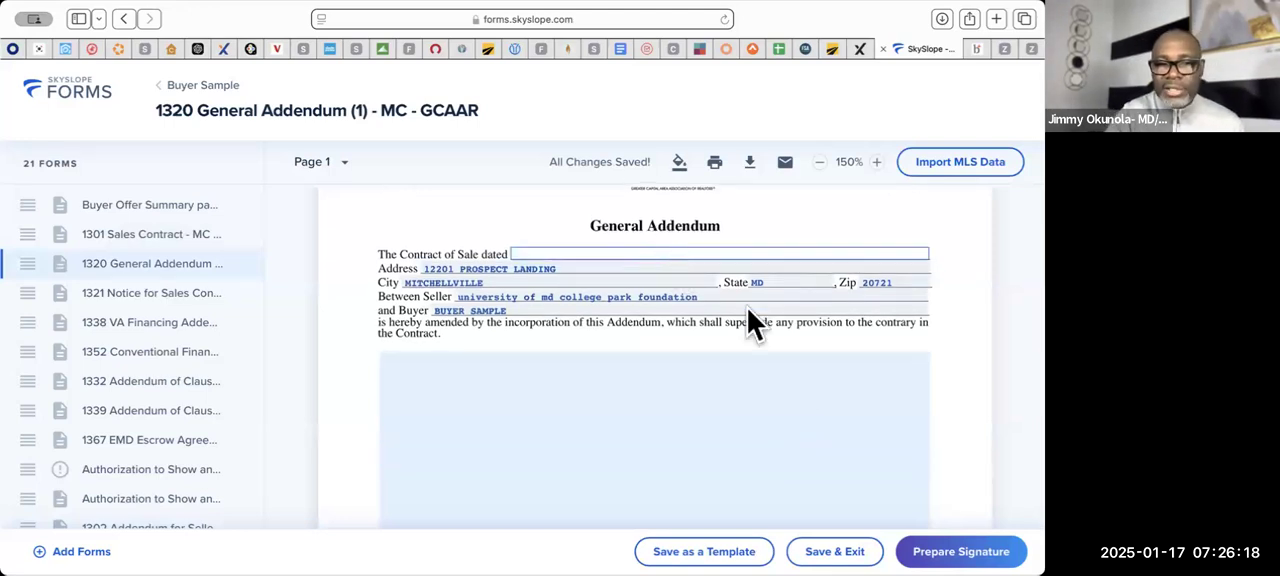
click(568, 524)
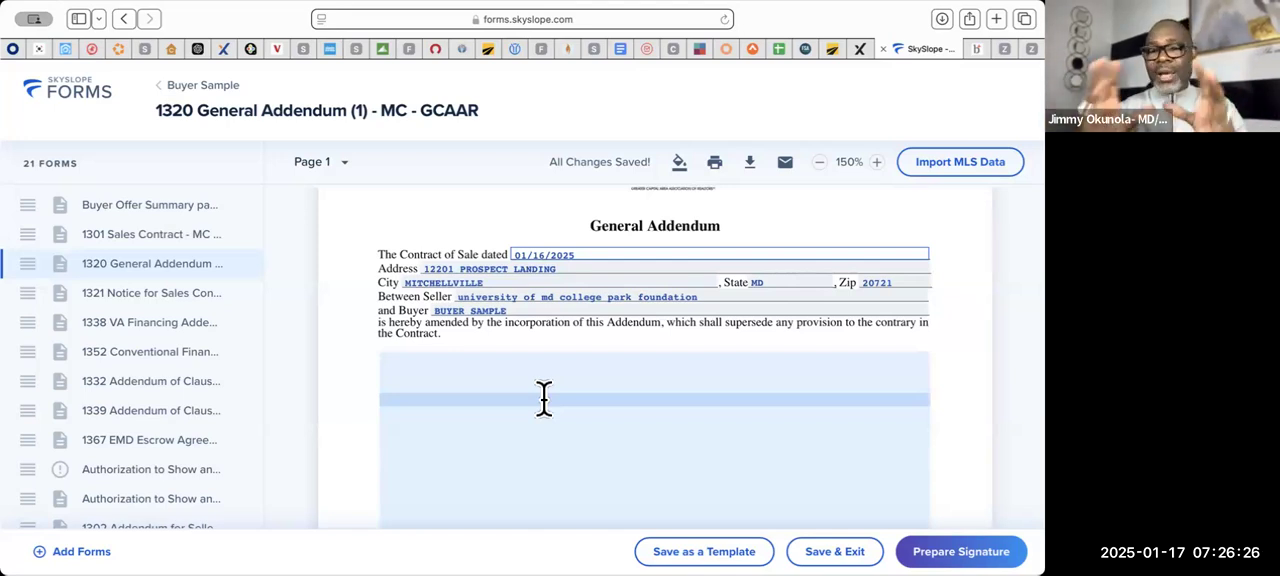
- Remove the 1320 General Addendum from the envelope's forms
scroll(543, 397, down, 5)
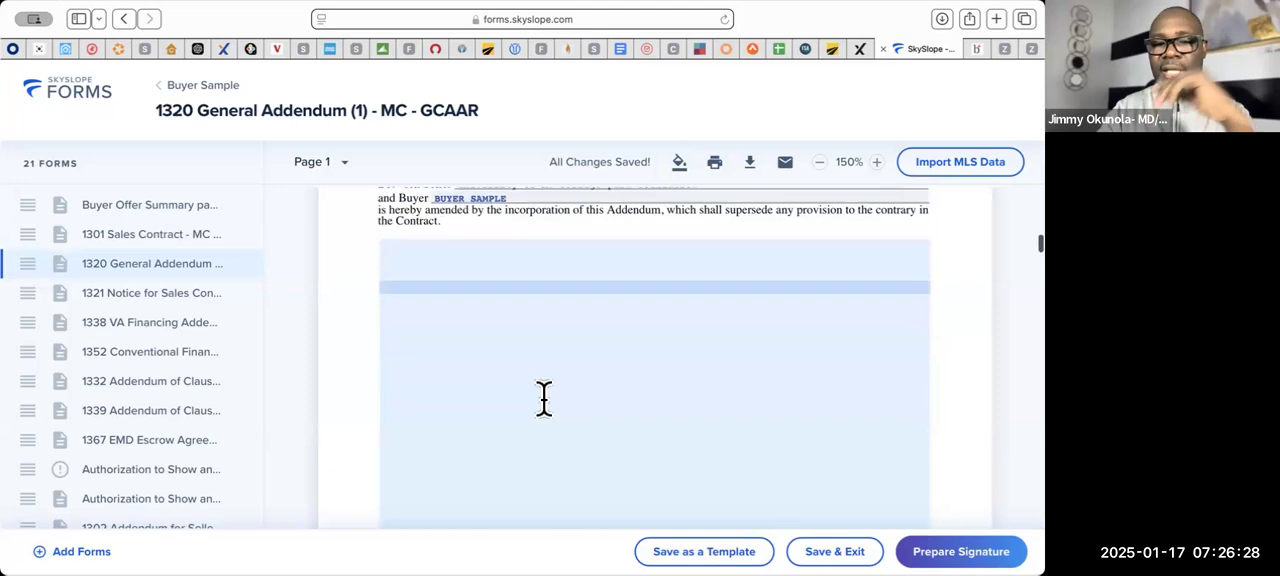
click(243, 265)
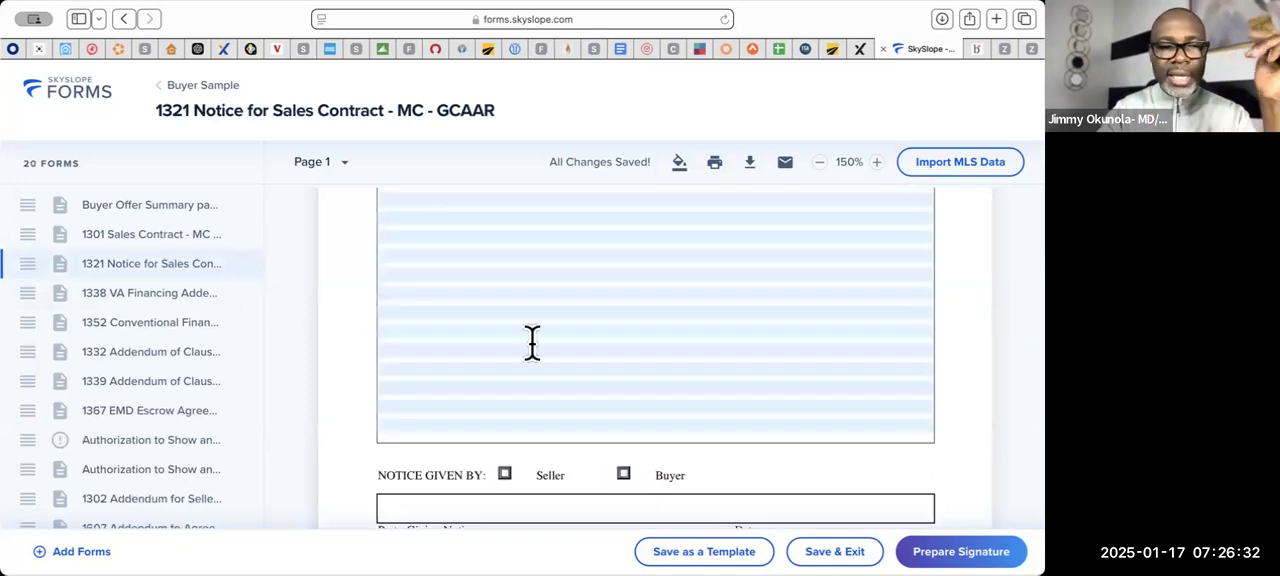
- Review the 1321 Notice for Sales Contract, from its header fields down to the notice party section
scroll(531, 342, up, 5)
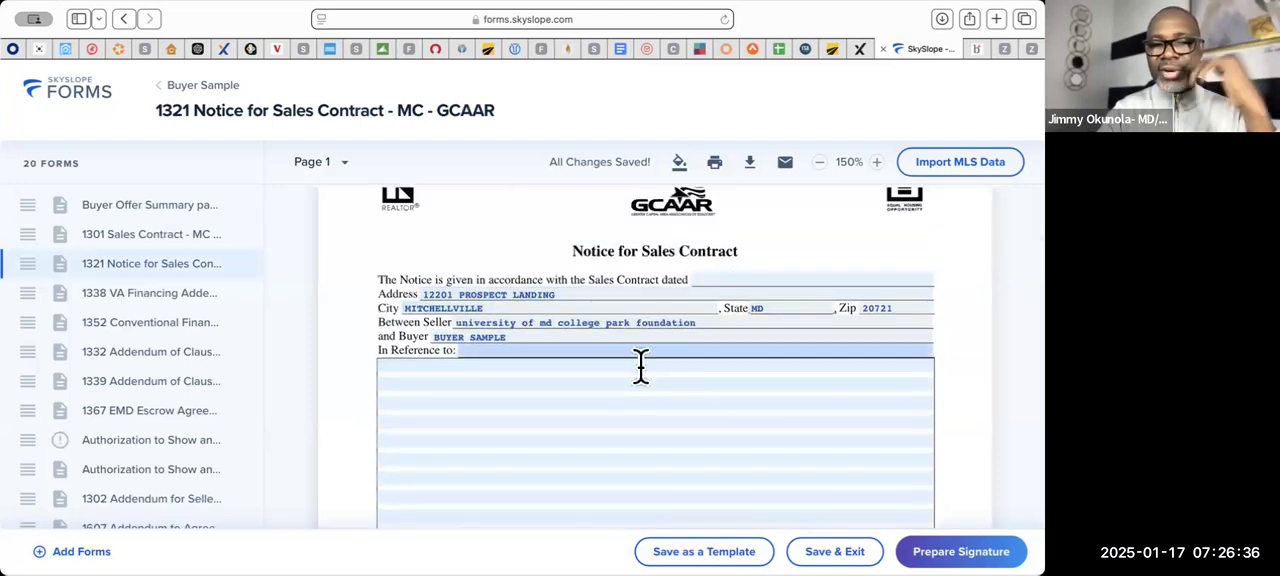
mouse_move(241, 268)
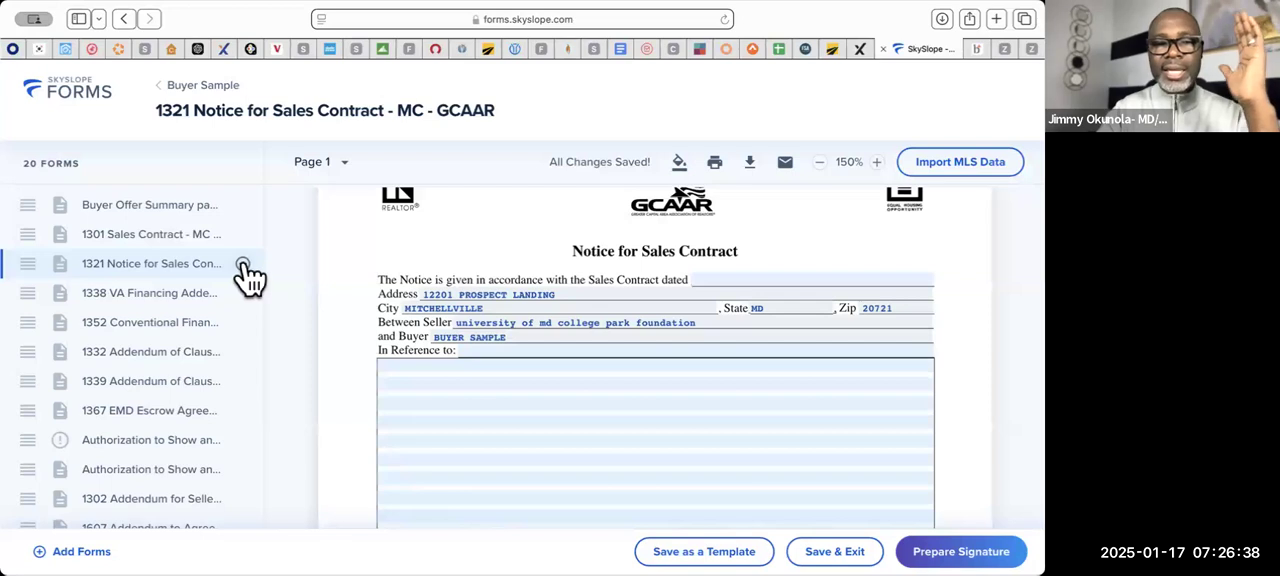
scroll(510, 368, down, 5)
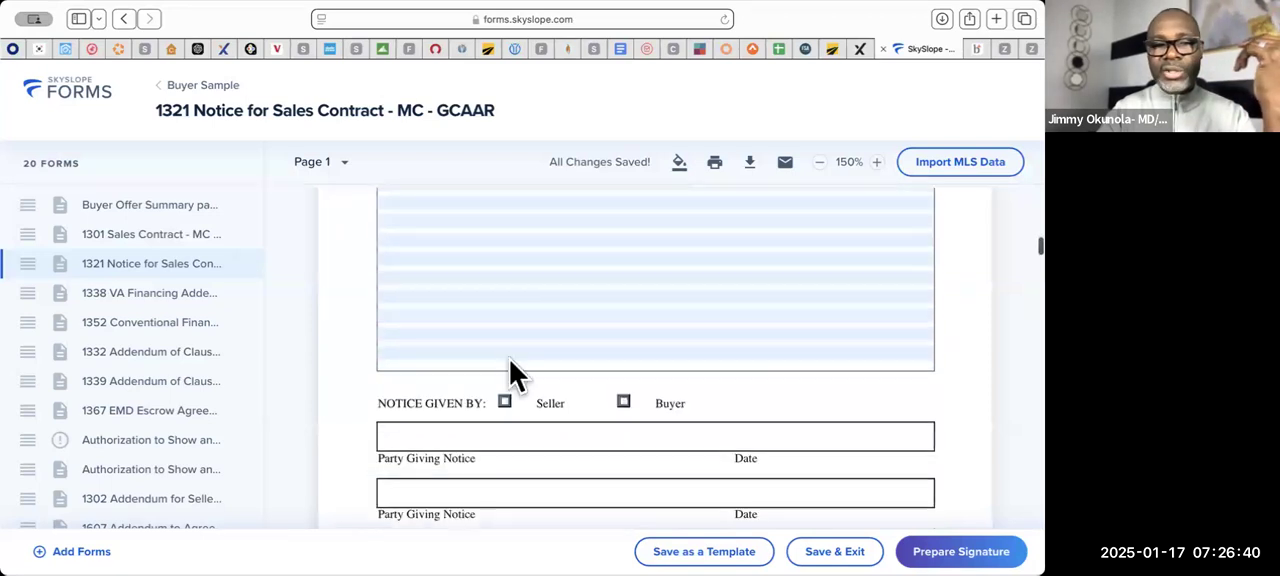
- Look over the rest of the 1321 Notice for Sales Contract and remove that form from the envelope
scroll(510, 365, up, 1)
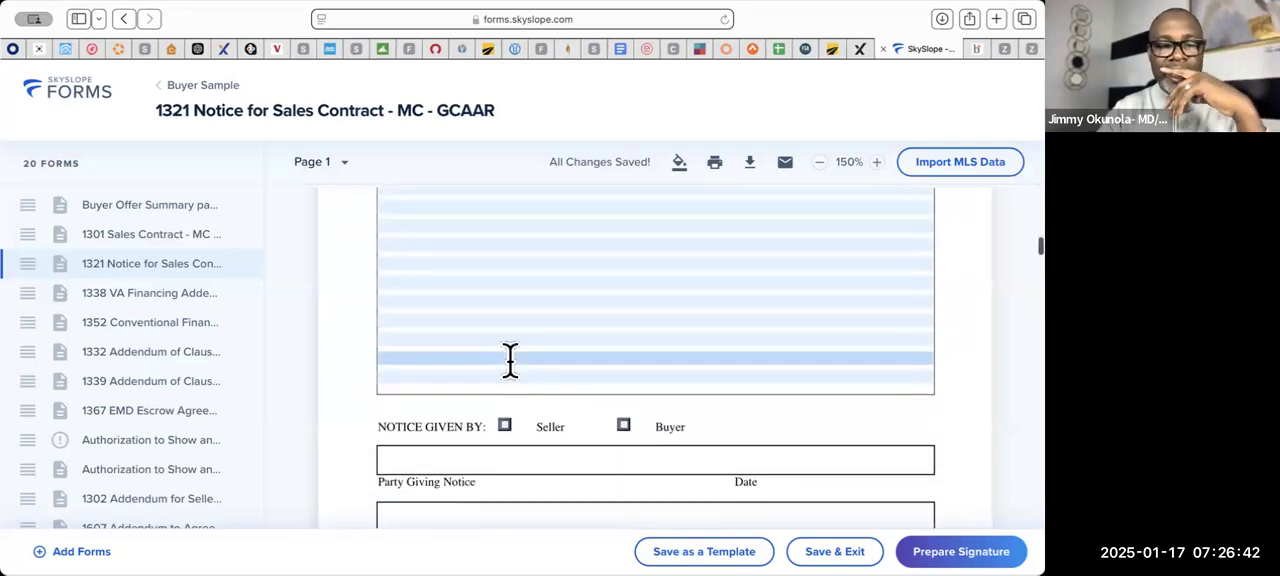
scroll(510, 360, up, 1)
scroll(510, 360, down, 5)
scroll(510, 361, down, 1)
scroll(510, 362, up, 1)
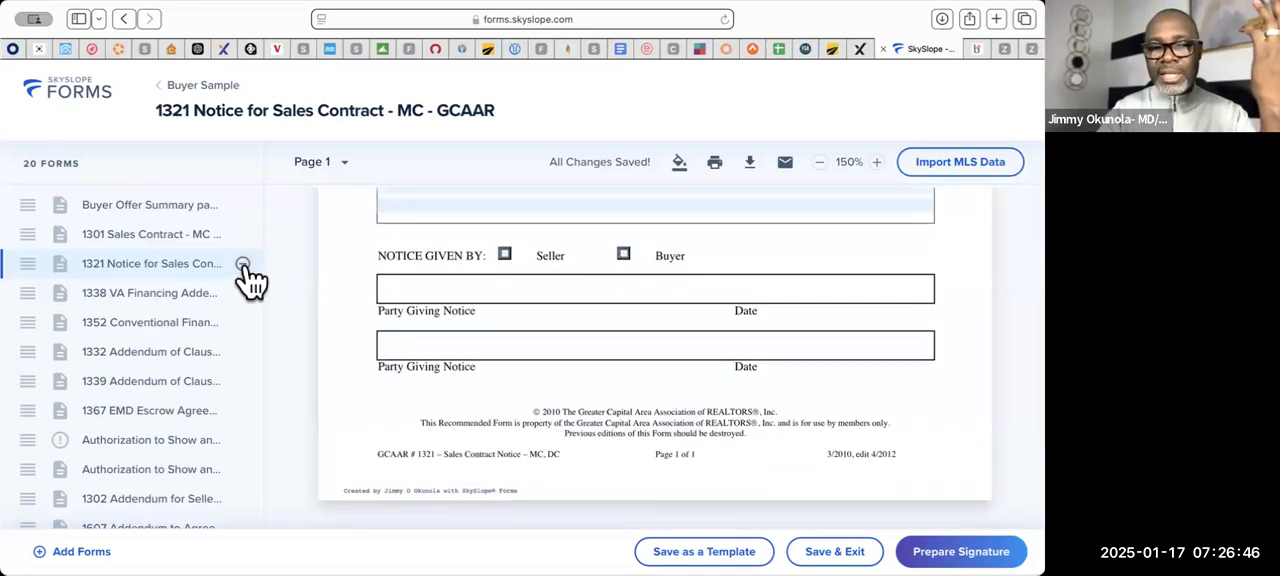
click(243, 265)
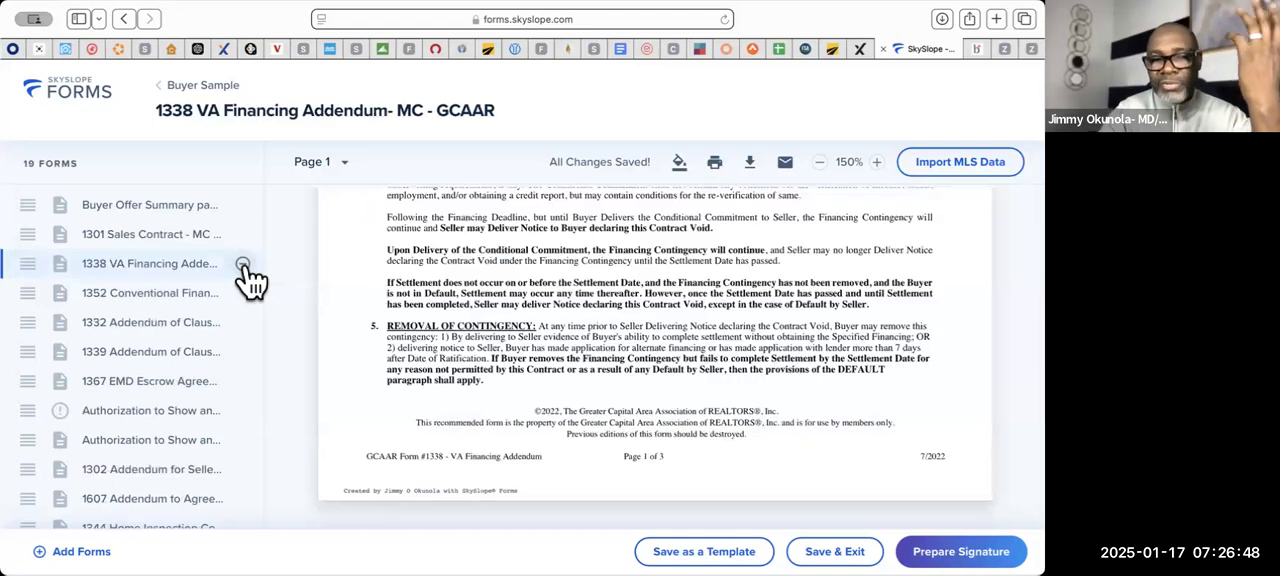
- Check the opening fields of the 1338 VA Financing Addendum and remove that form from the envelope
scroll(423, 298, up, 5)
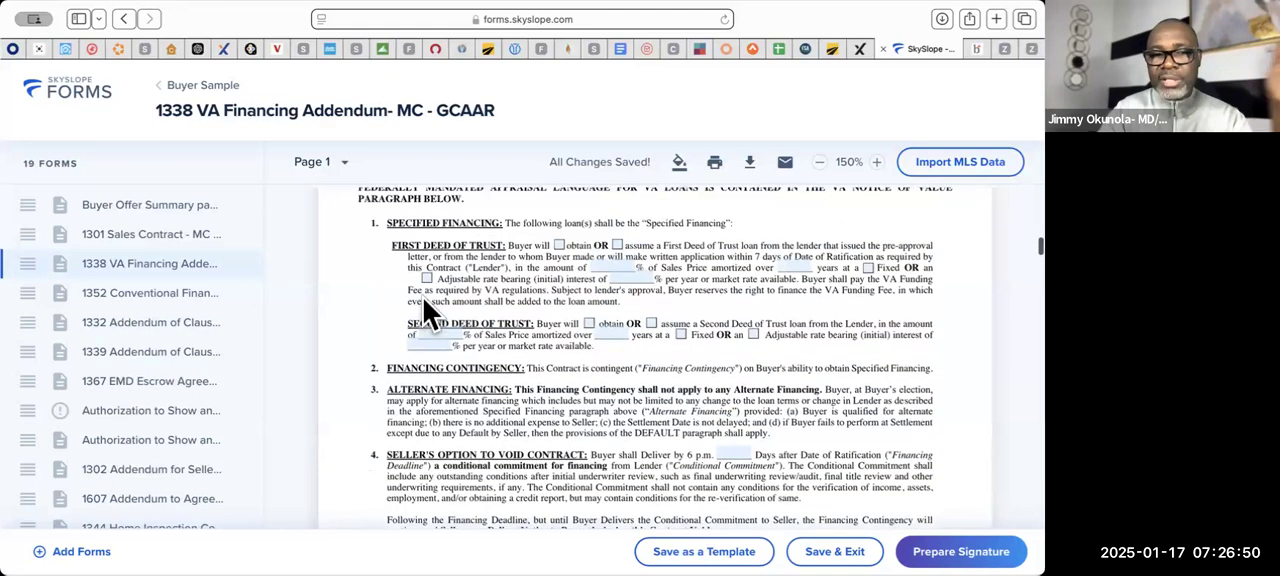
scroll(423, 298, up, 3)
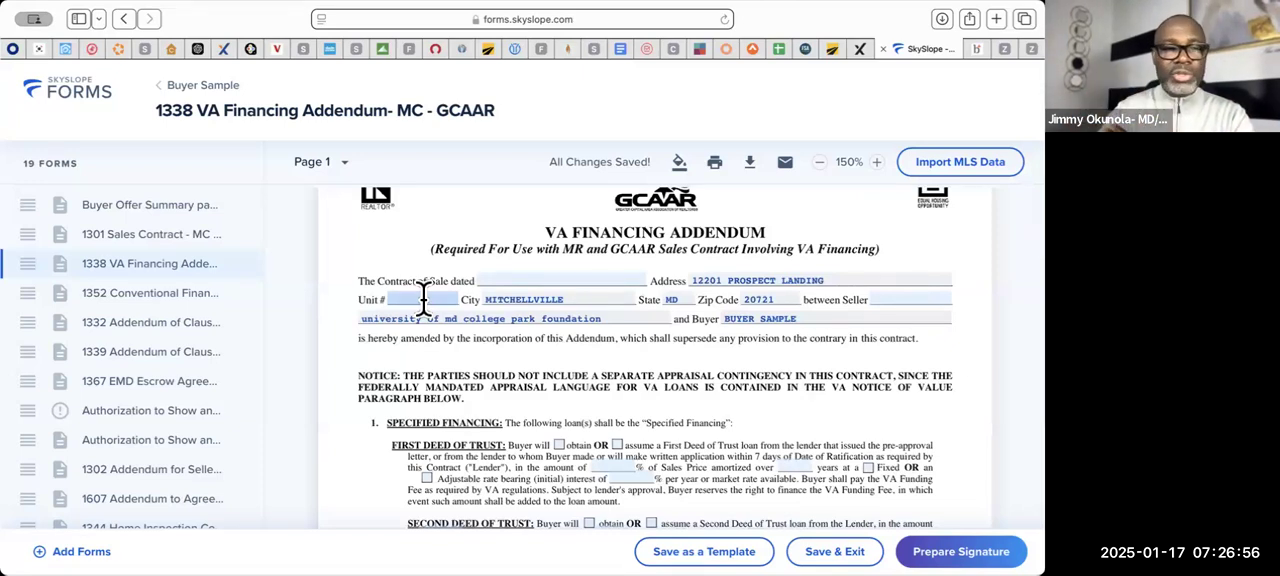
click(242, 265)
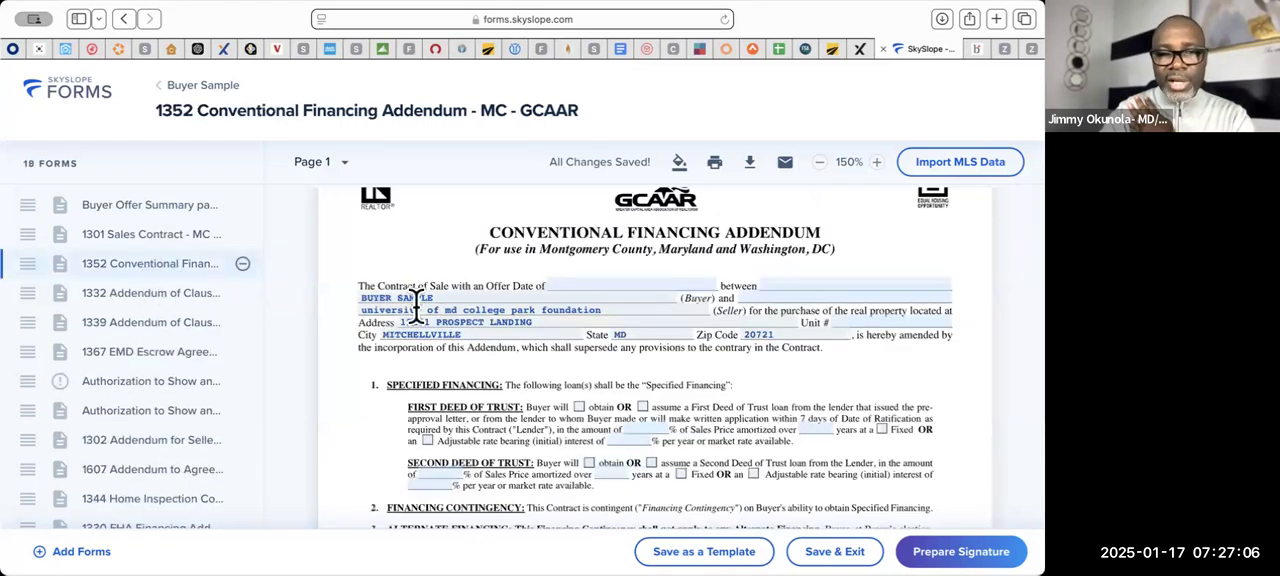
- On the 1352 Conventional Financing Addendum, set the offer date to 01/16/2025 and the first deed of trust to obtain, 80% of Sales Price, 30 years, Fixed
click(634, 284)
click(566, 522)
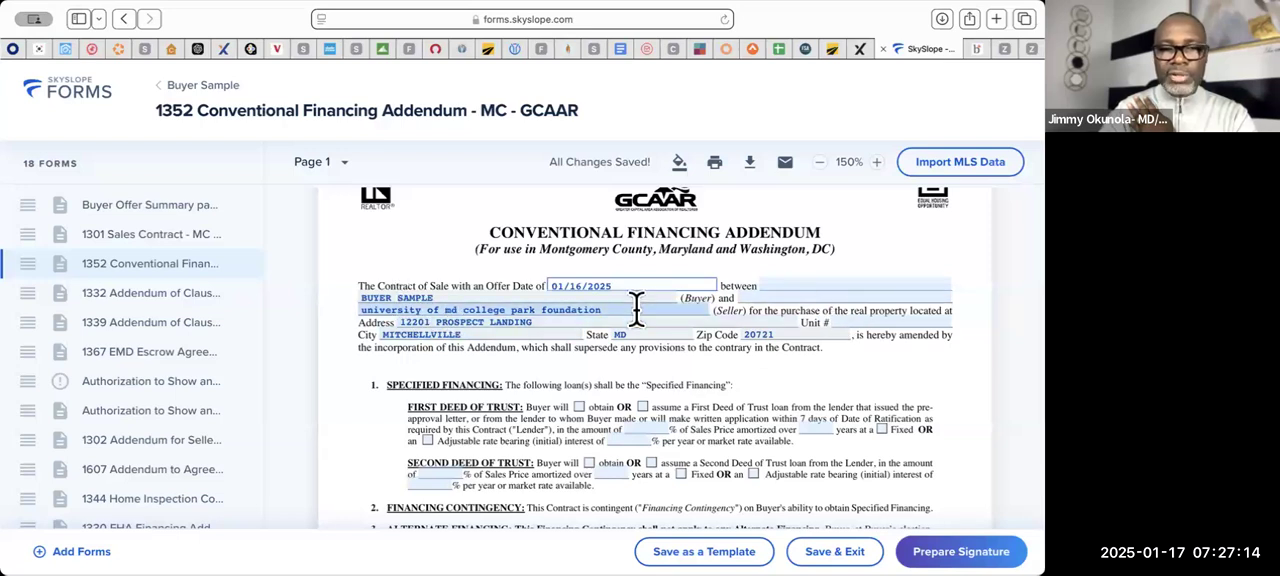
scroll(633, 365, down, 2)
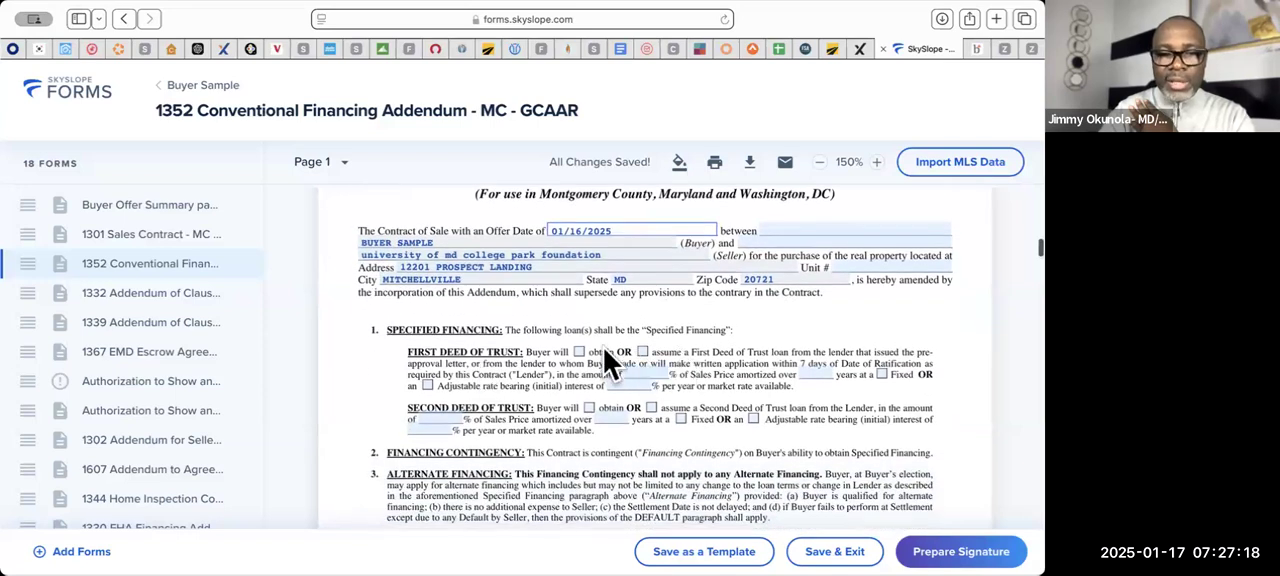
click(579, 352)
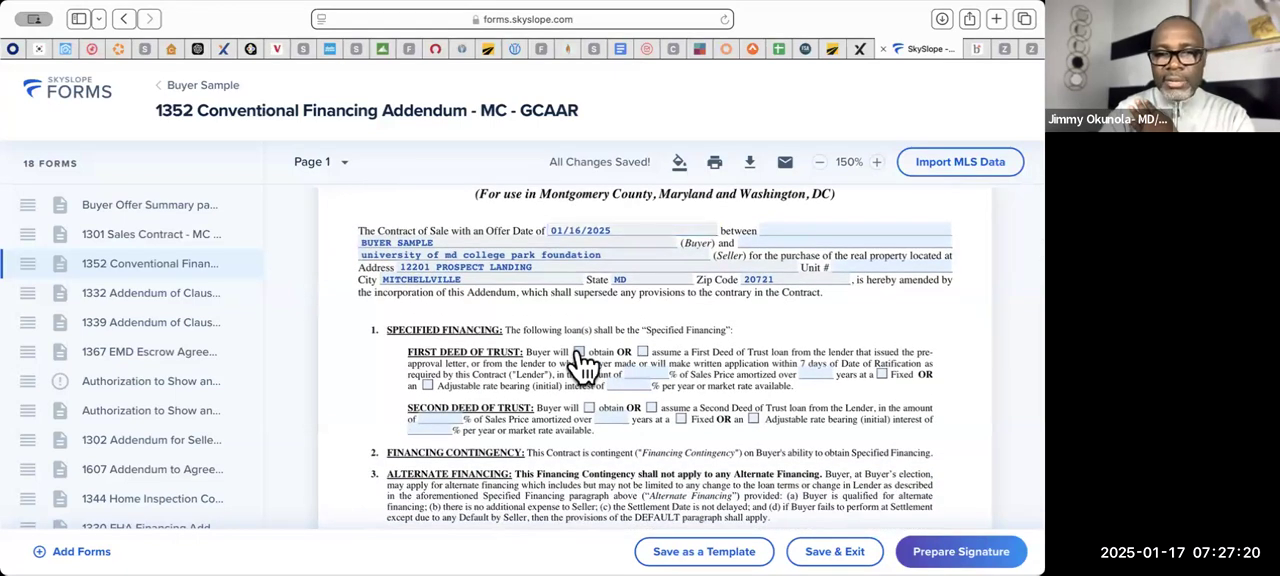
click(579, 352)
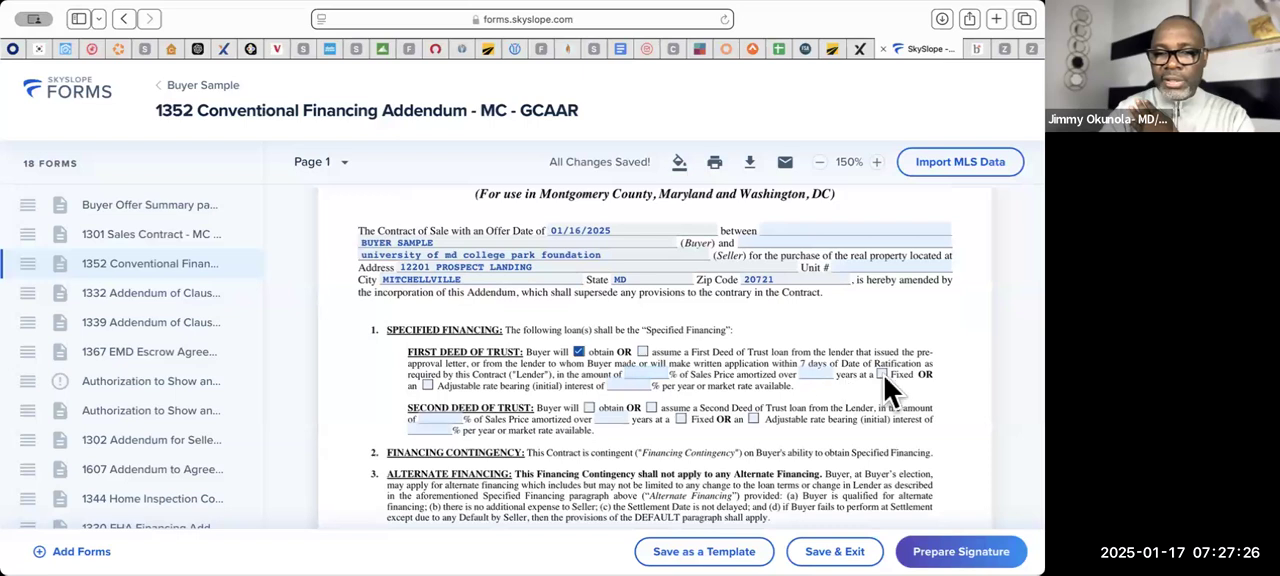
click(643, 372)
text(80)
click(814, 371)
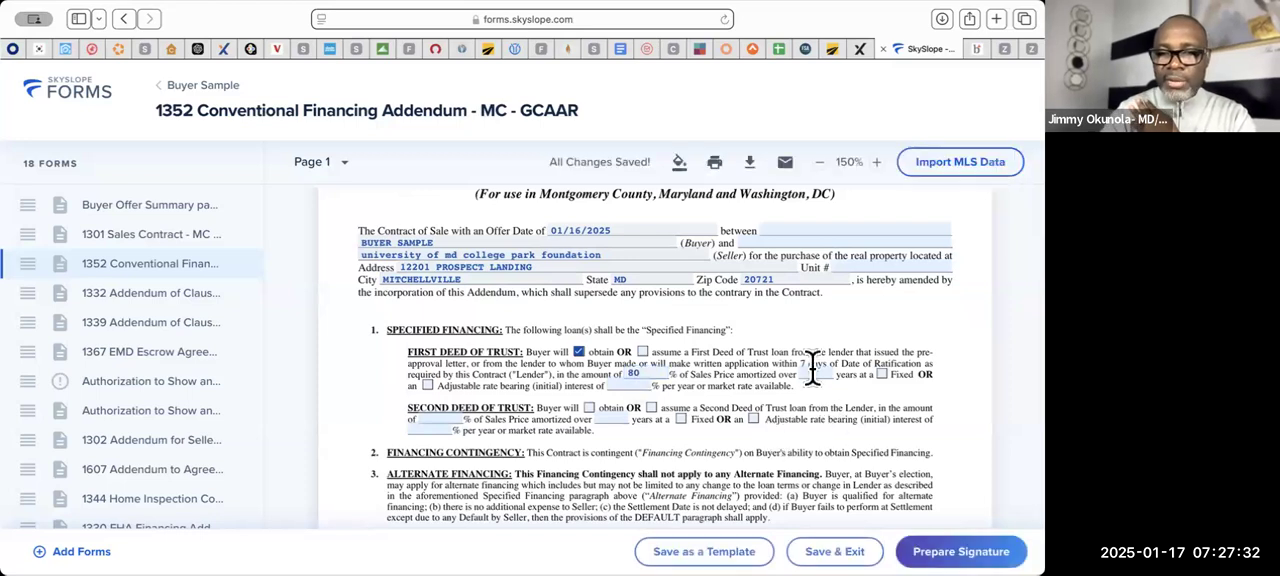
text(3)
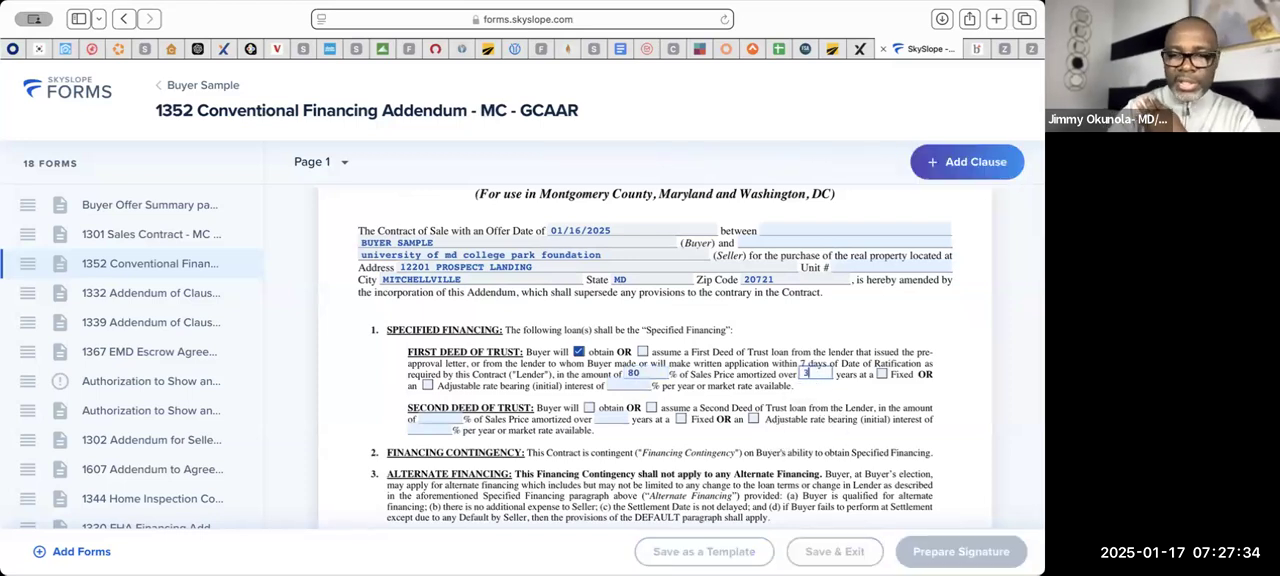
text(0)
click(881, 375)
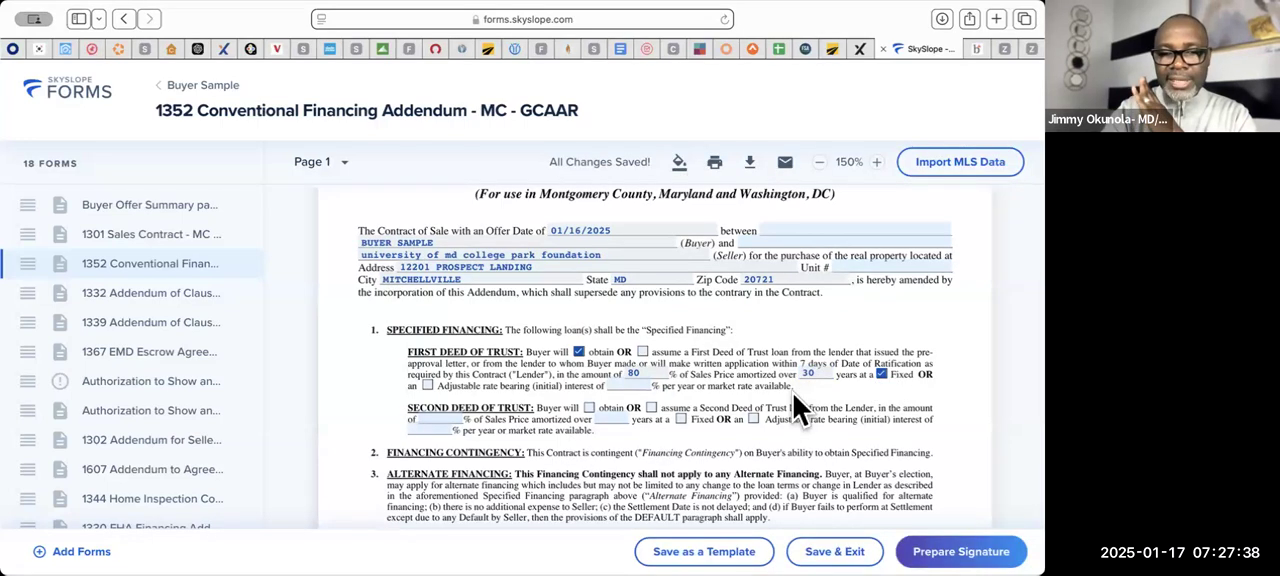
- Set the financing commitment deadline under Seller's Option to Void Contract to 18 days after the Date of Ratification
scroll(793, 394, down, 2)
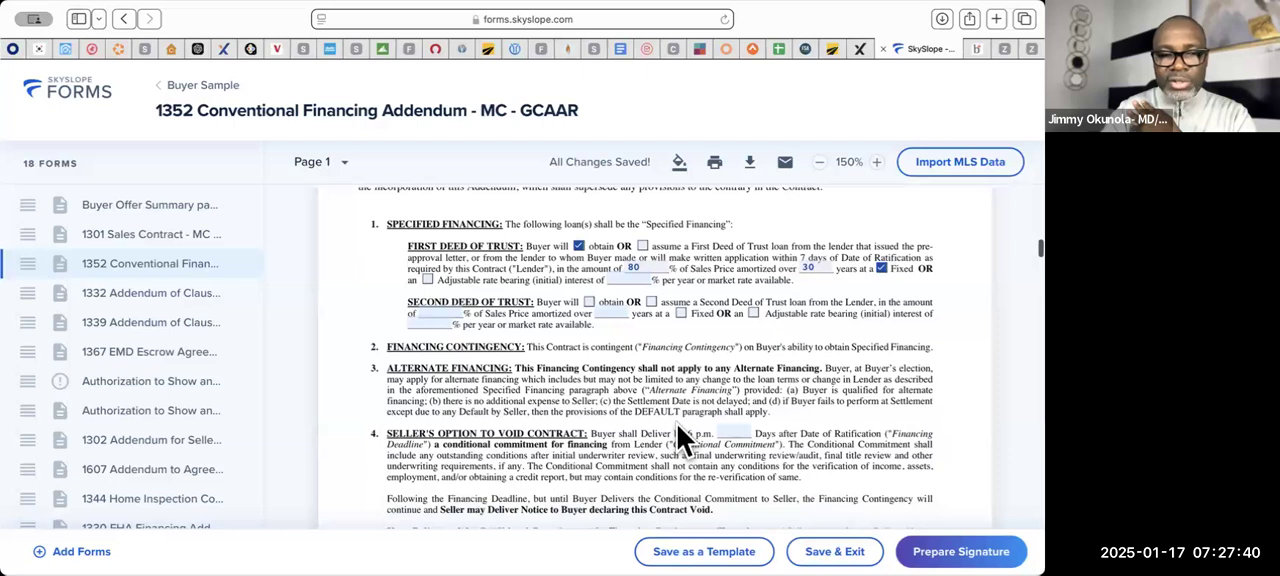
scroll(677, 425, down, 2)
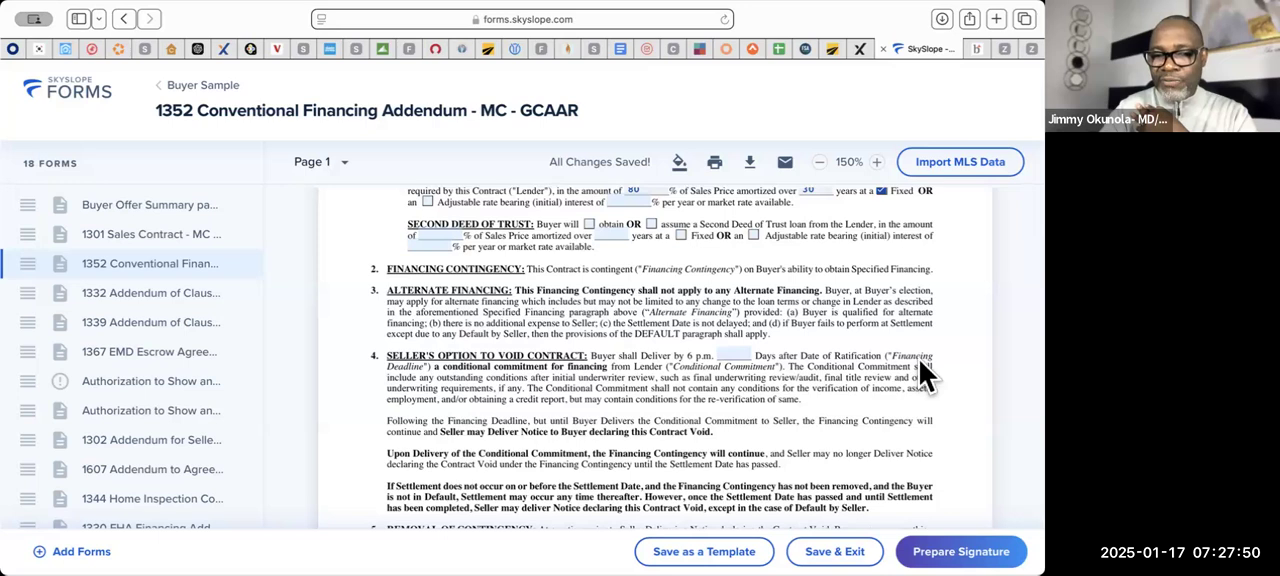
click(731, 352)
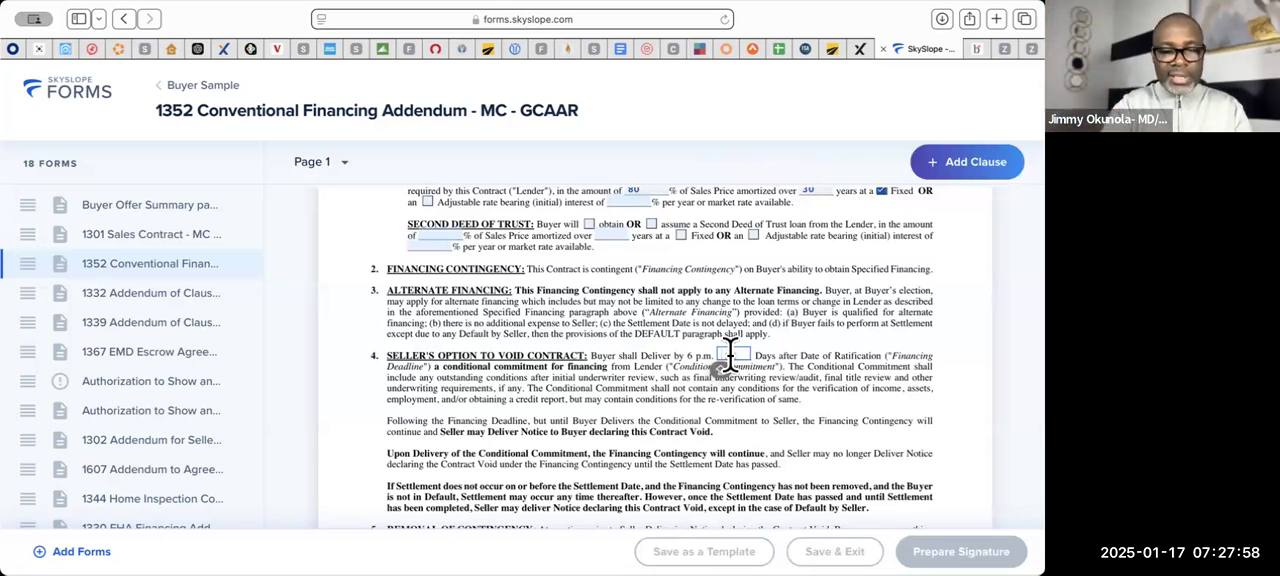
text(15)
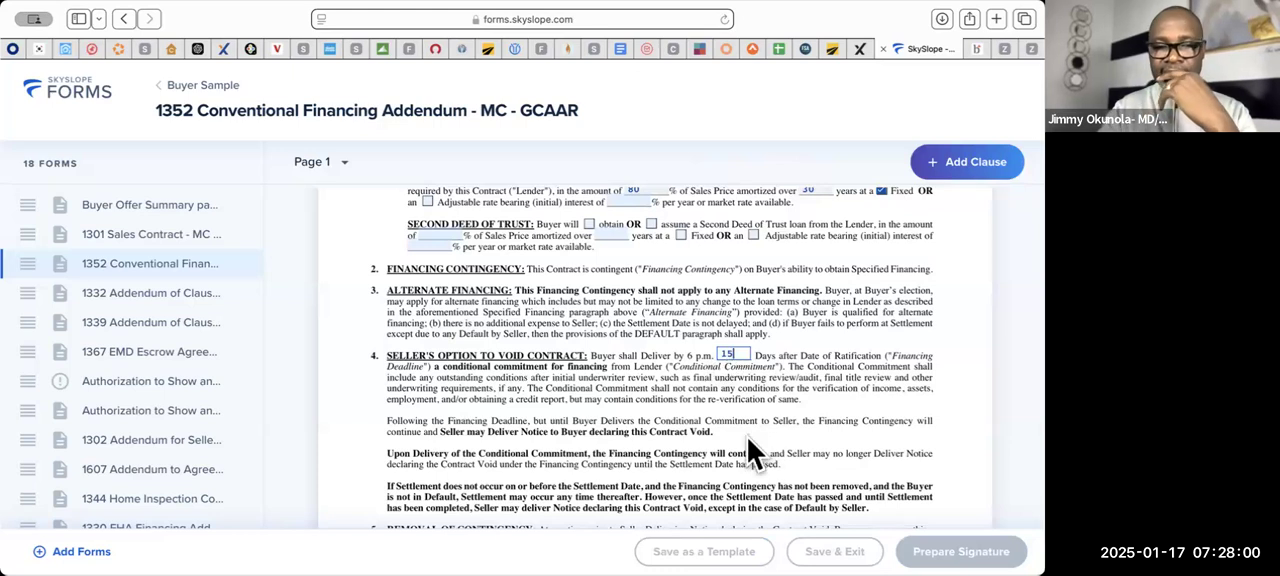
scroll(747, 437, down, 2)
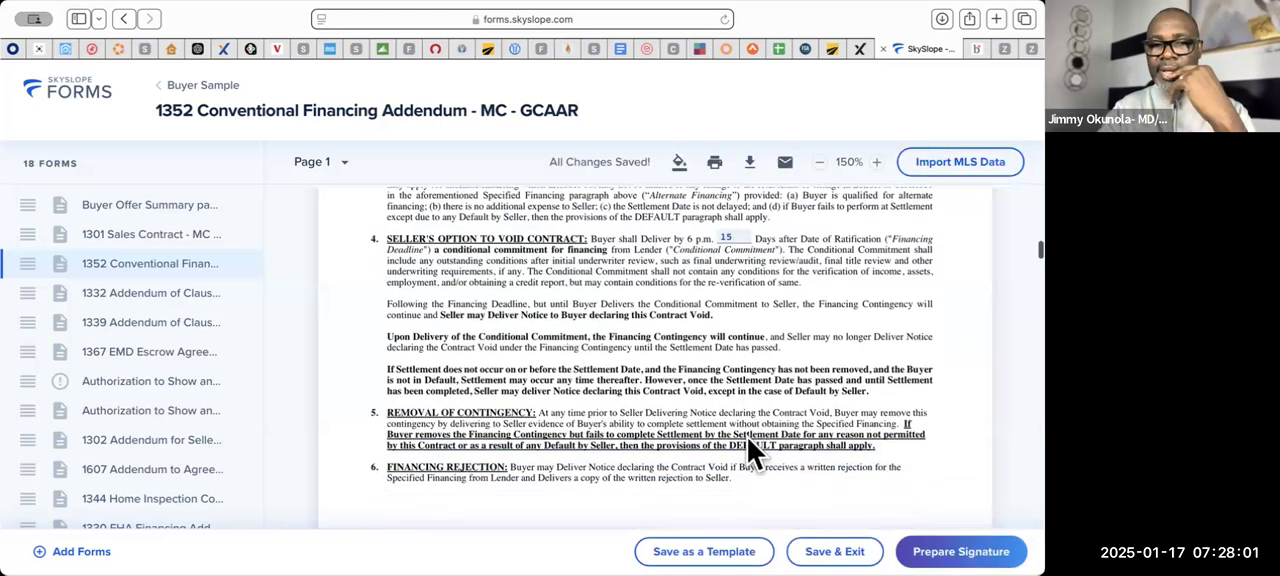
click(736, 237)
key(BackSpace)
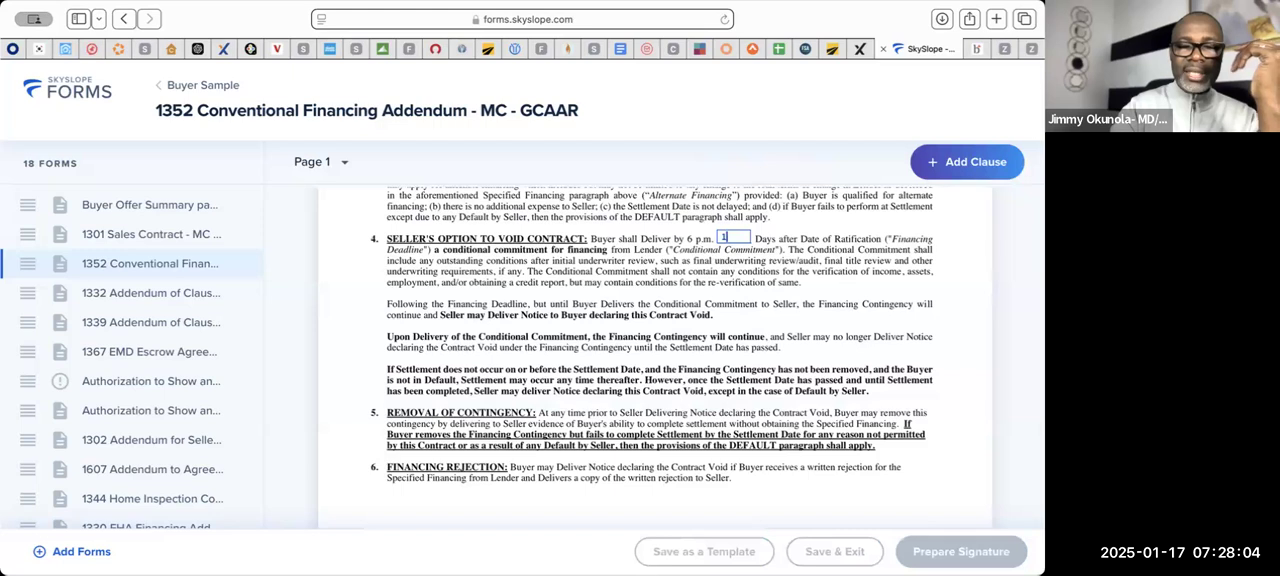
text(8)
click(765, 339)
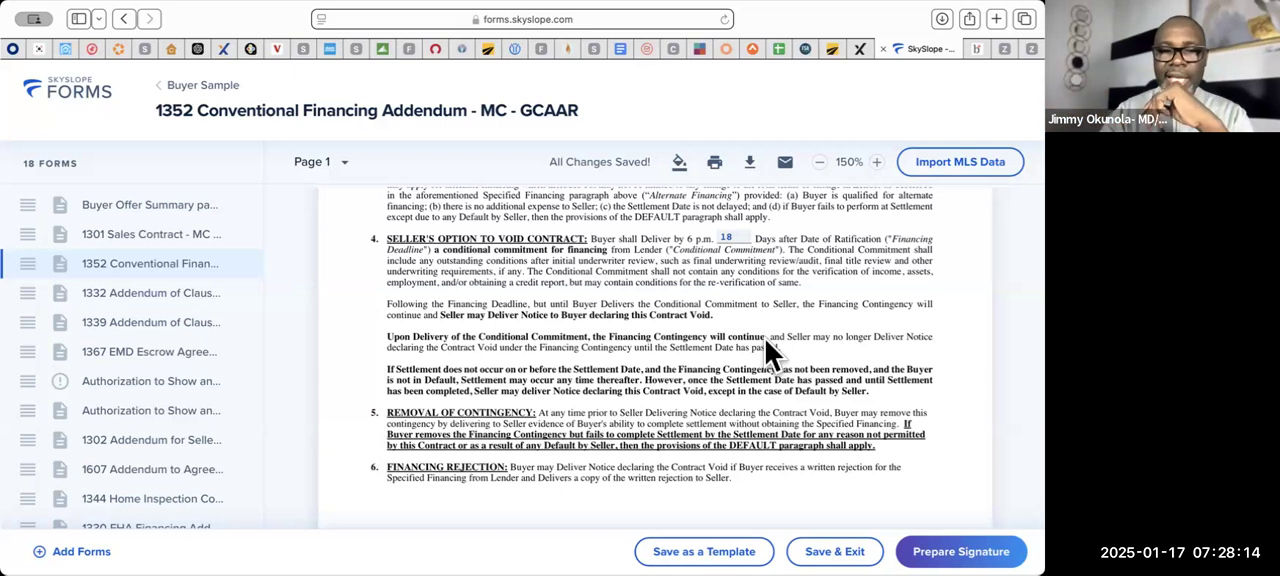
- Mark the contract as contingent on appraisal in paragraph 7, with the Appraisal Deadline on day 18 after ratification
scroll(765, 339, down, 3)
scroll(765, 339, down, 4)
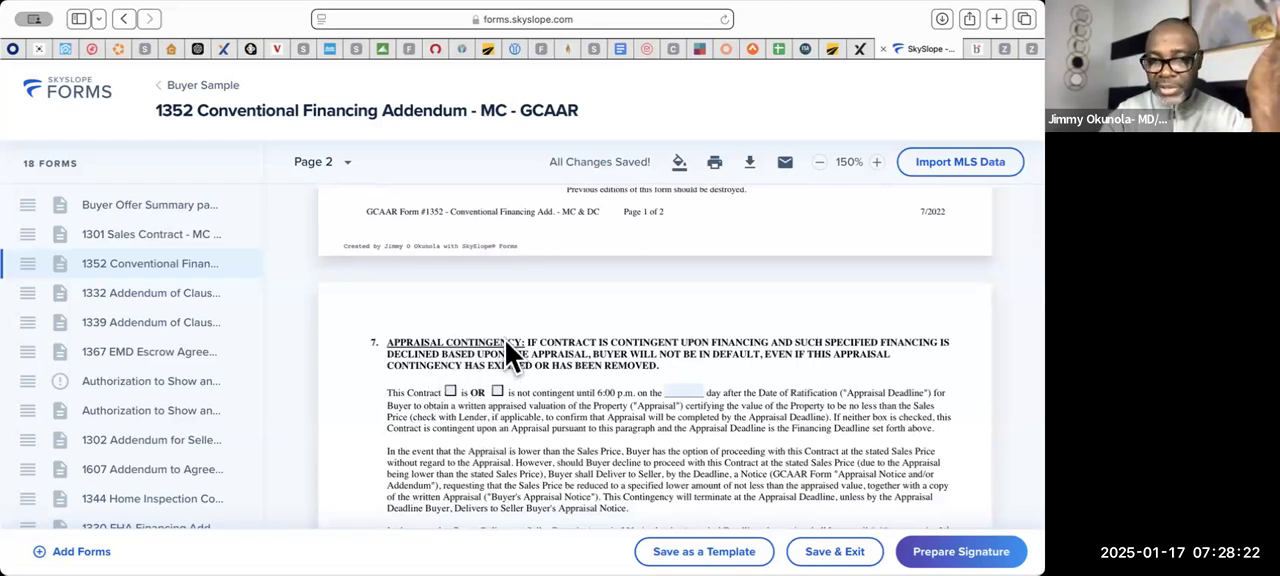
click(451, 392)
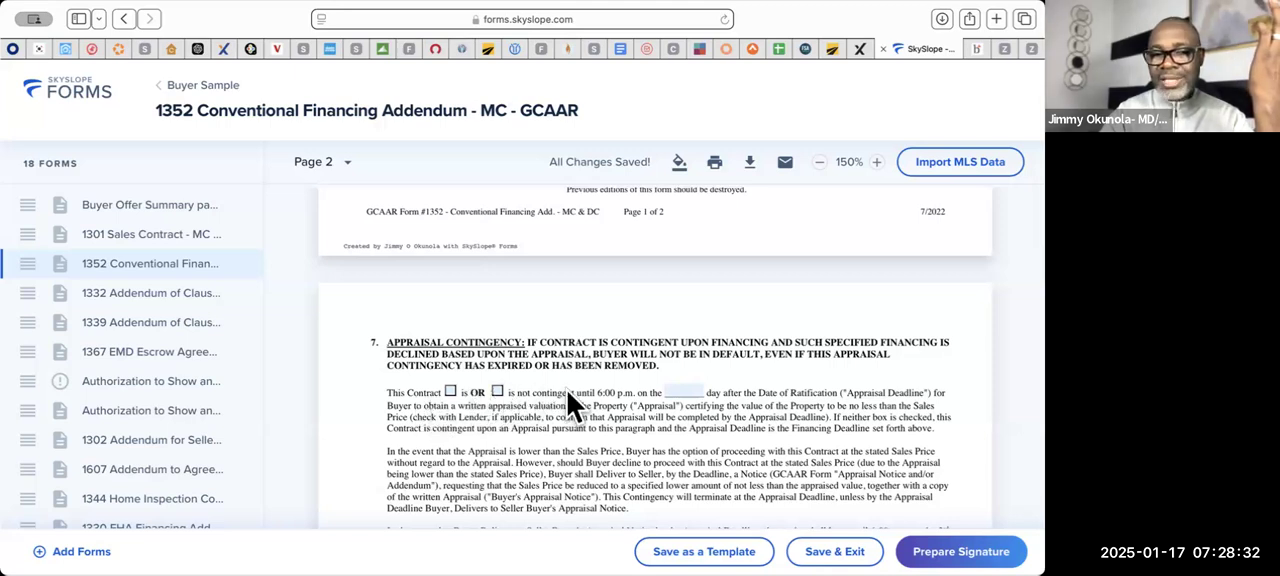
click(450, 392)
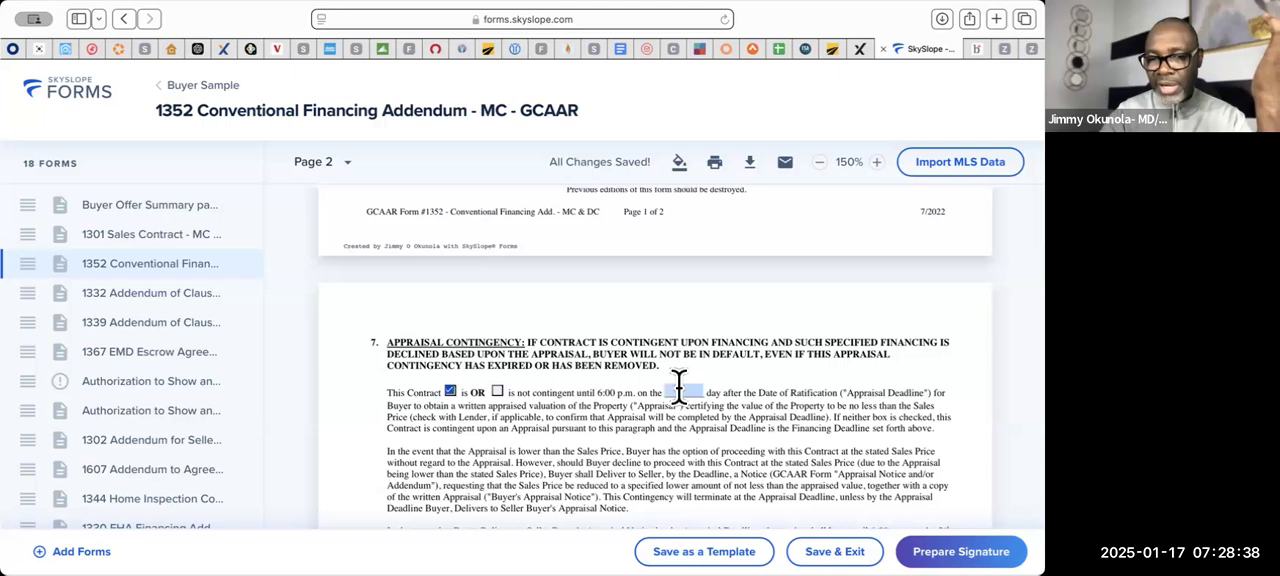
click(679, 388)
text(1)
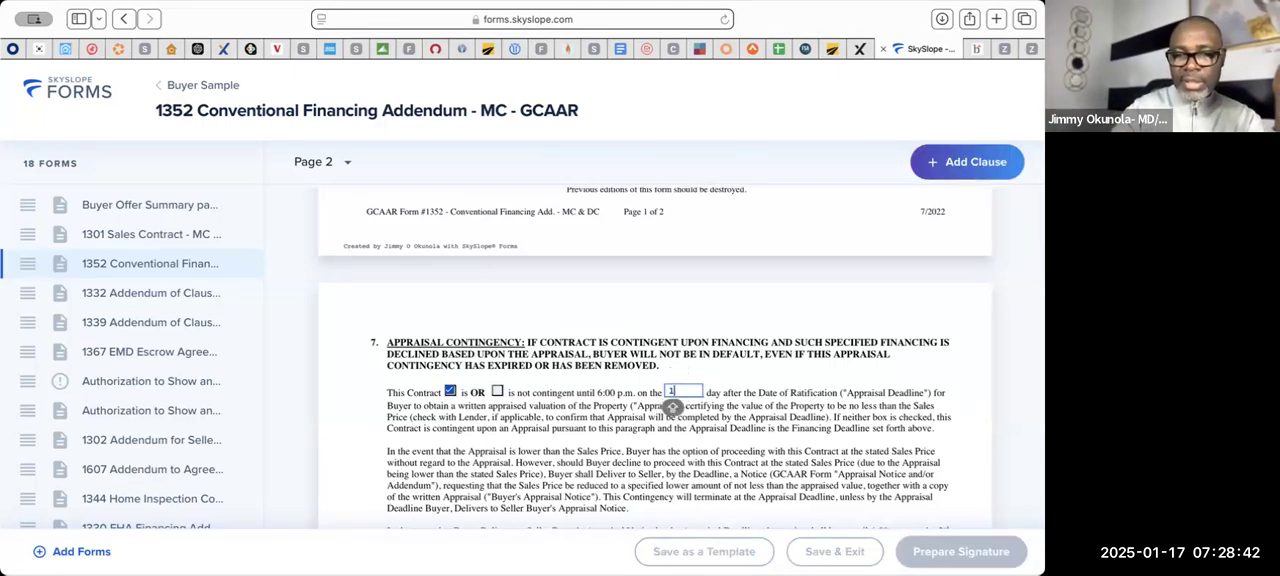
text(8)
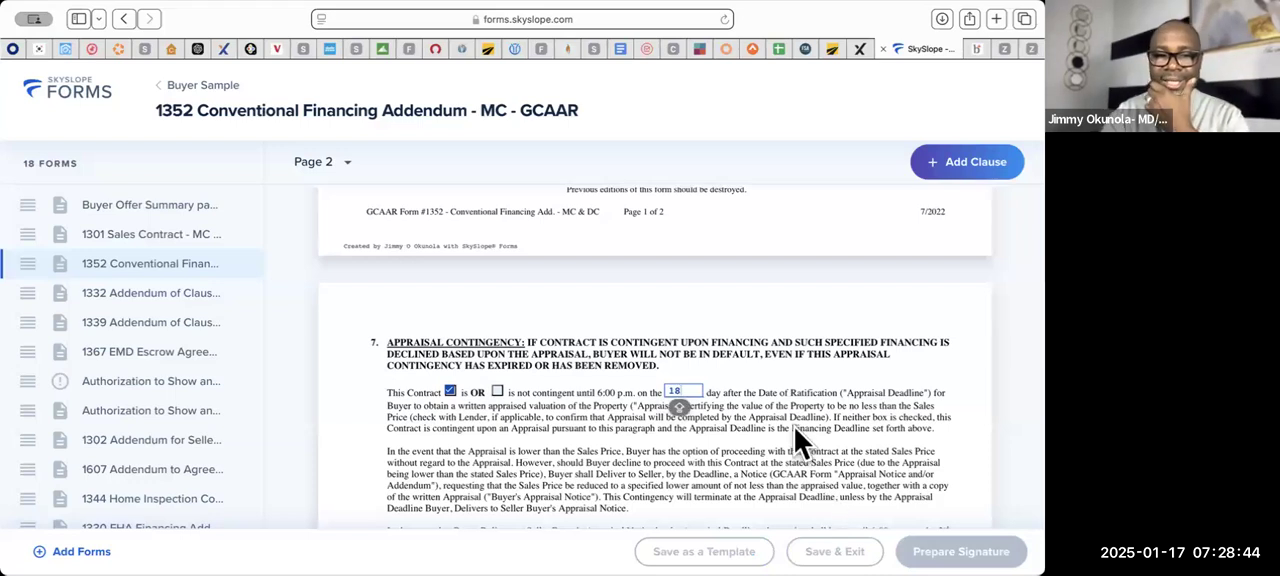
click(794, 427)
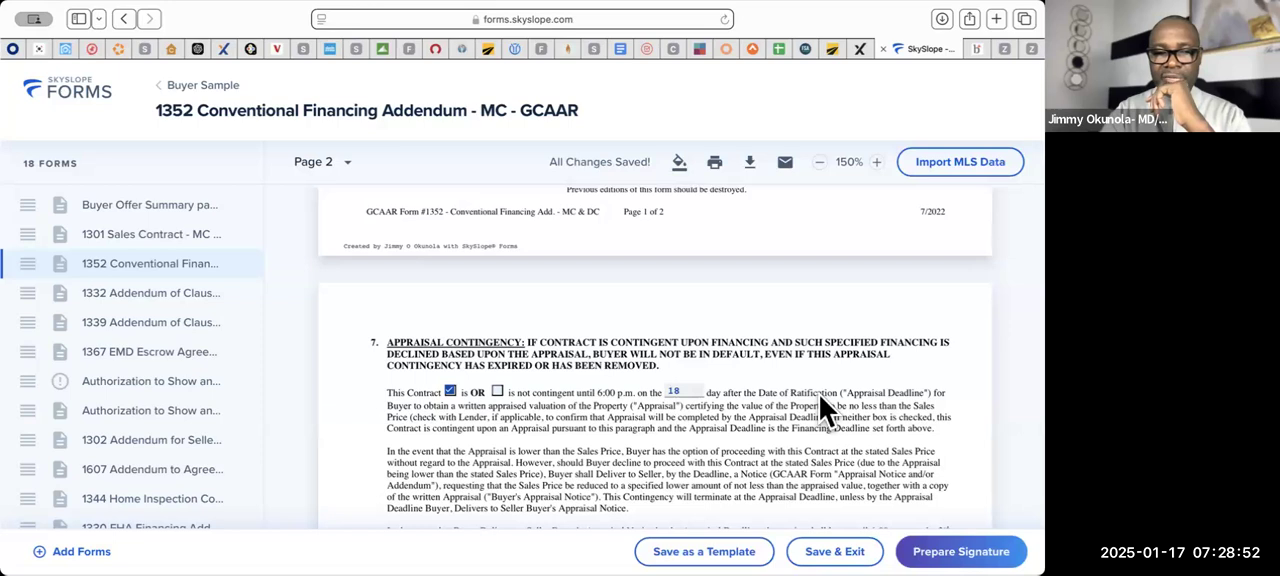
- Read through the remaining financing addendum paragraphs and set the Contract of Sale date on the 1332 Addendum of Clauses - A to 01/16/2025
scroll(819, 394, down, 1)
scroll(819, 395, down, 3)
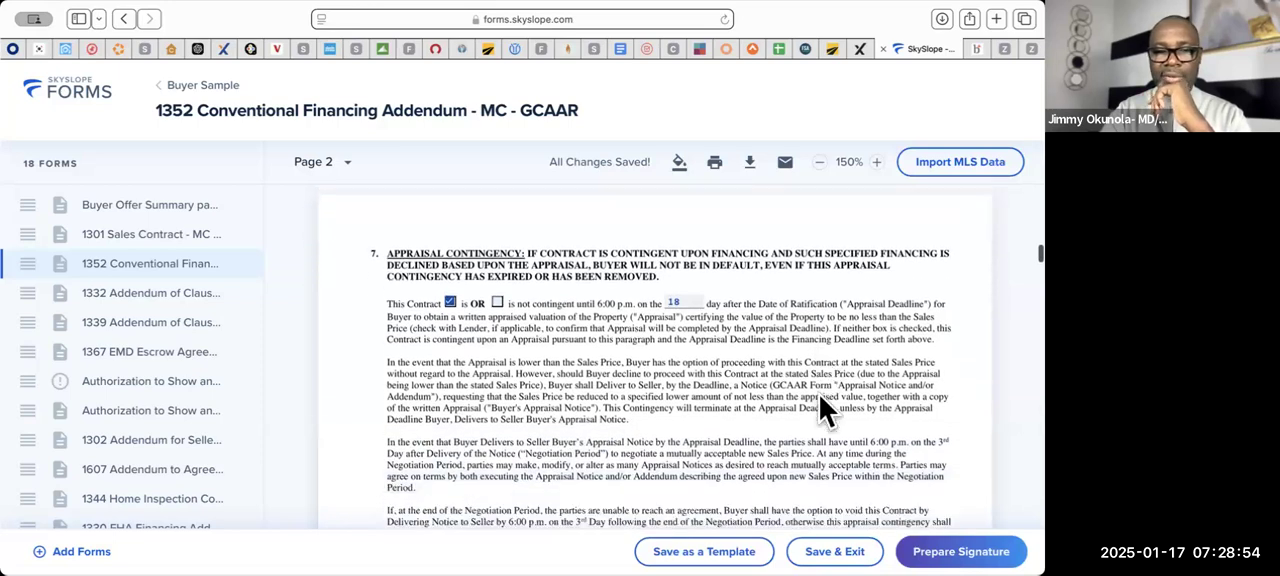
scroll(819, 394, up, 2)
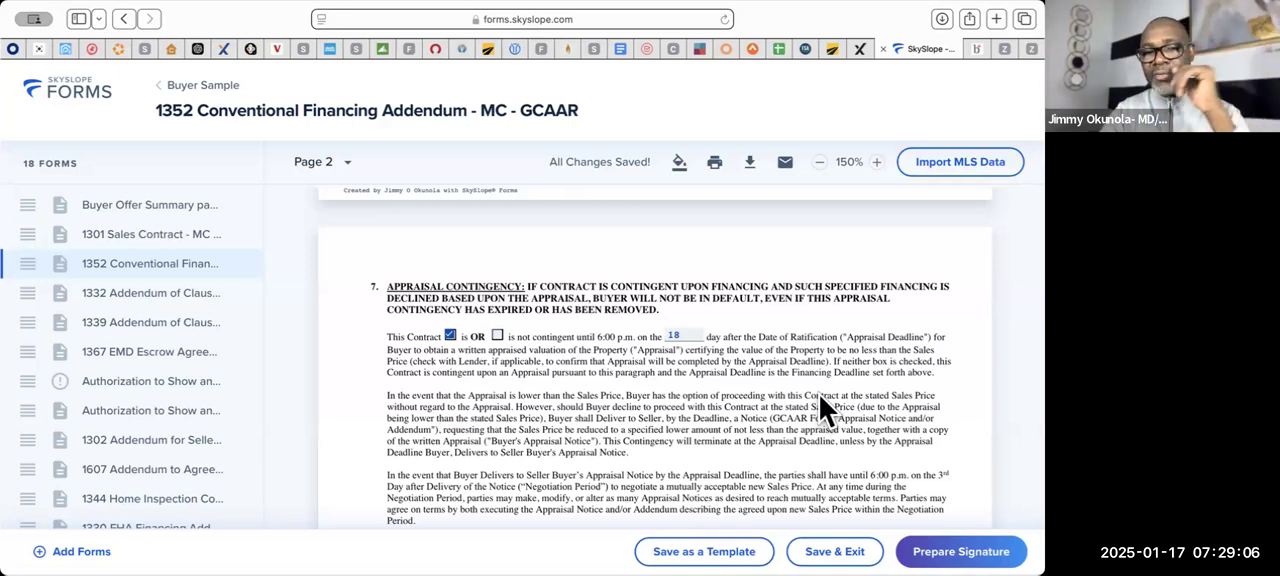
scroll(819, 394, down, 5)
scroll(819, 394, down, 5)
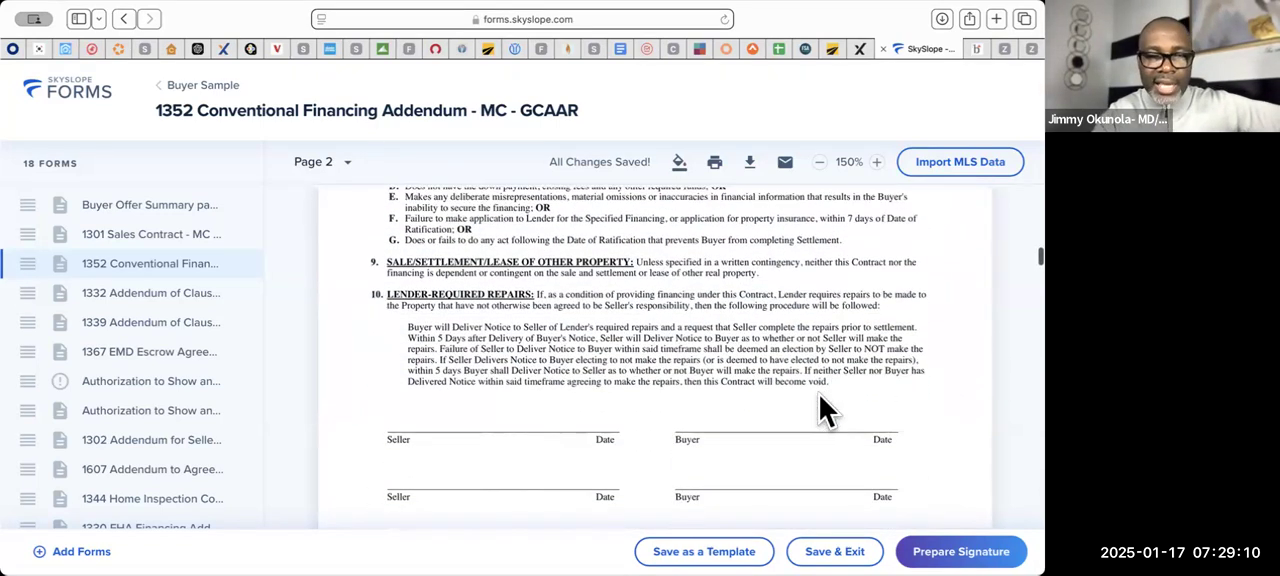
scroll(819, 395, down, 10)
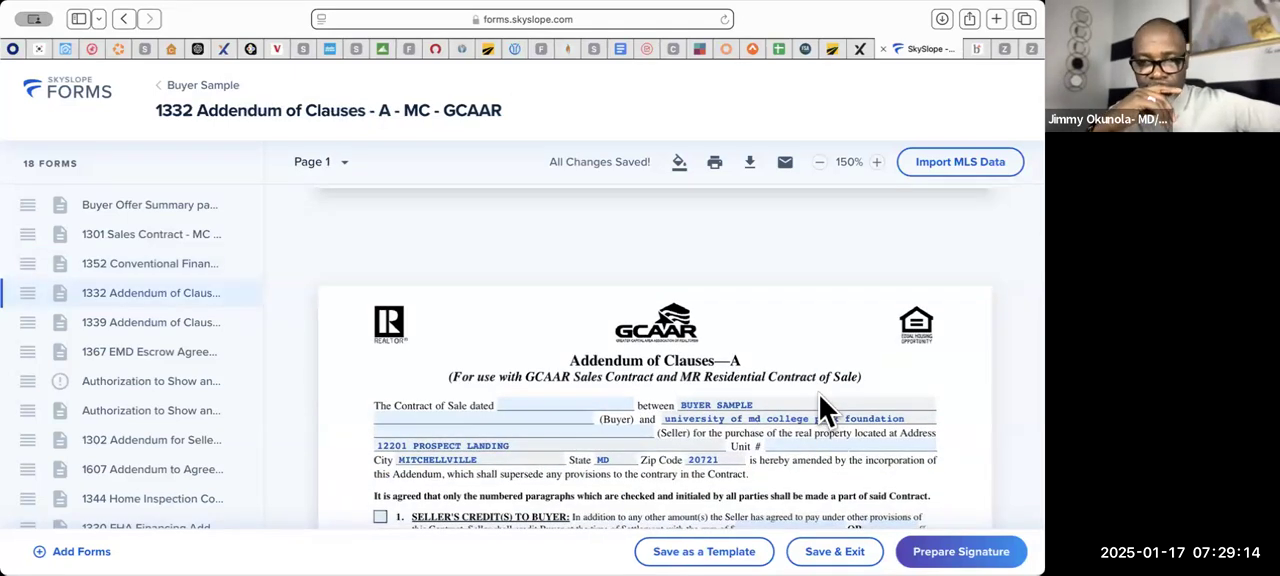
scroll(819, 394, down, 1)
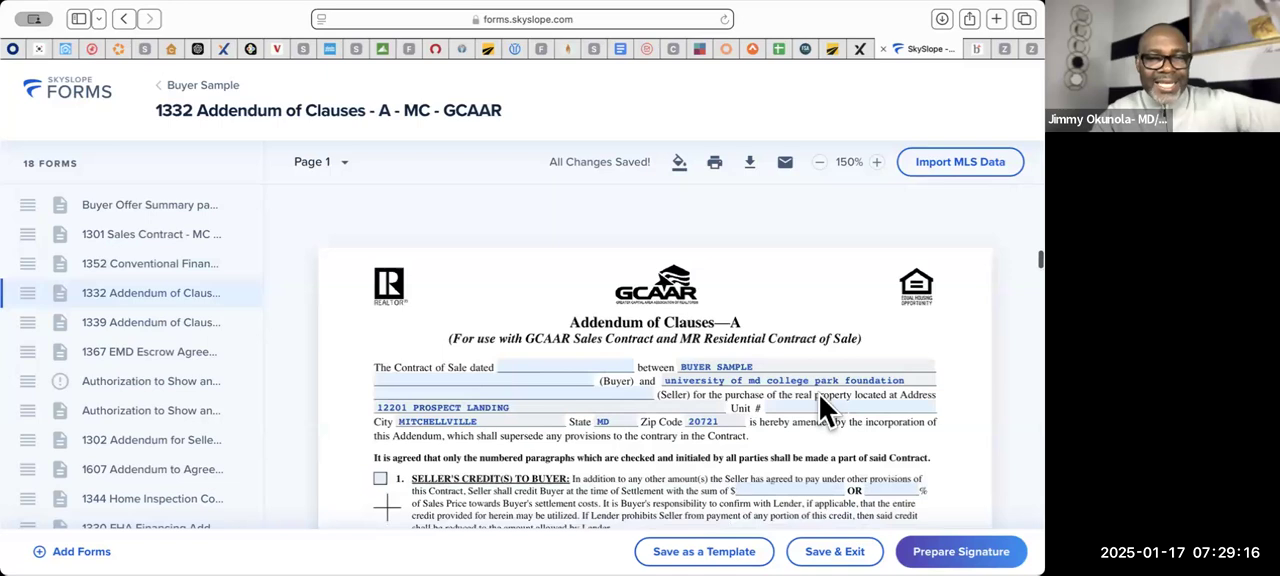
scroll(819, 394, down, 1)
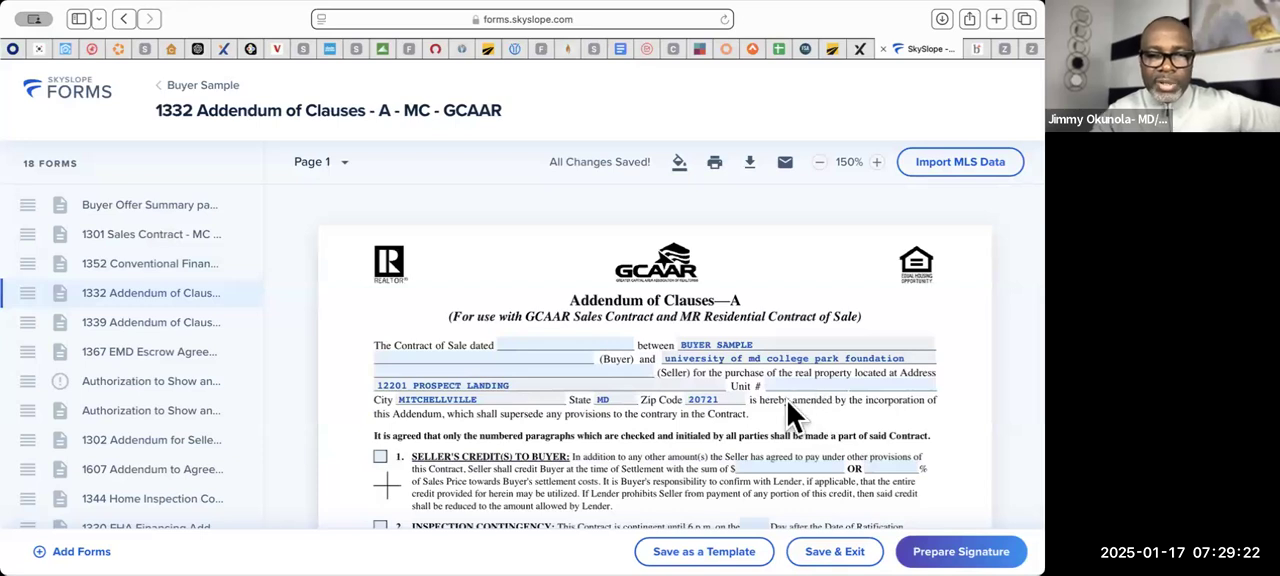
click(592, 340)
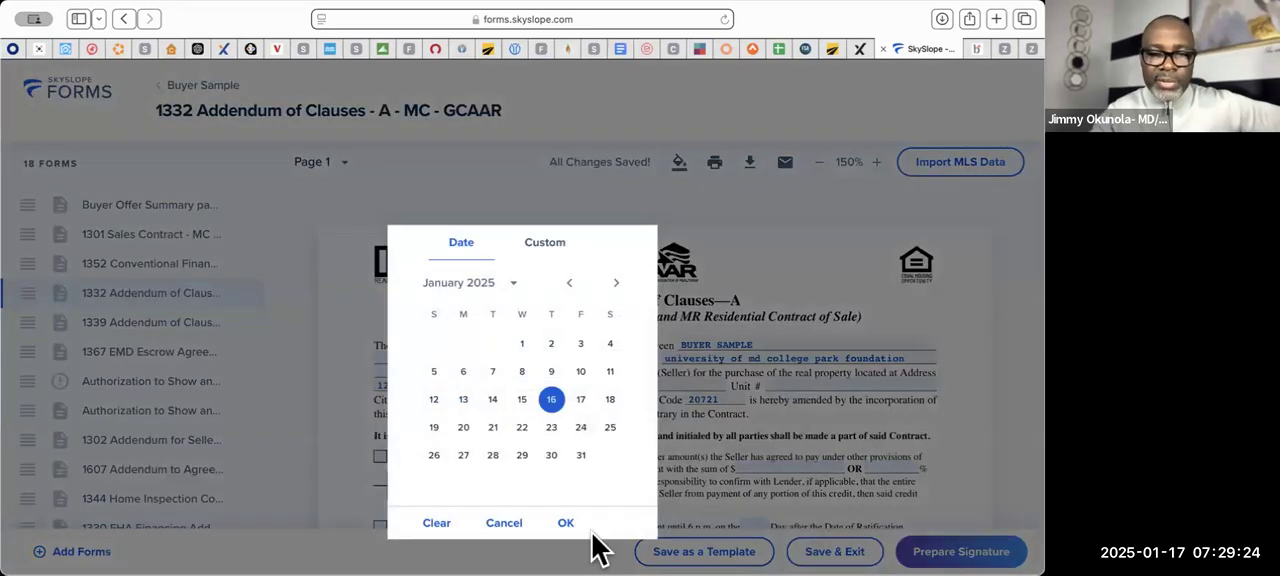
click(568, 526)
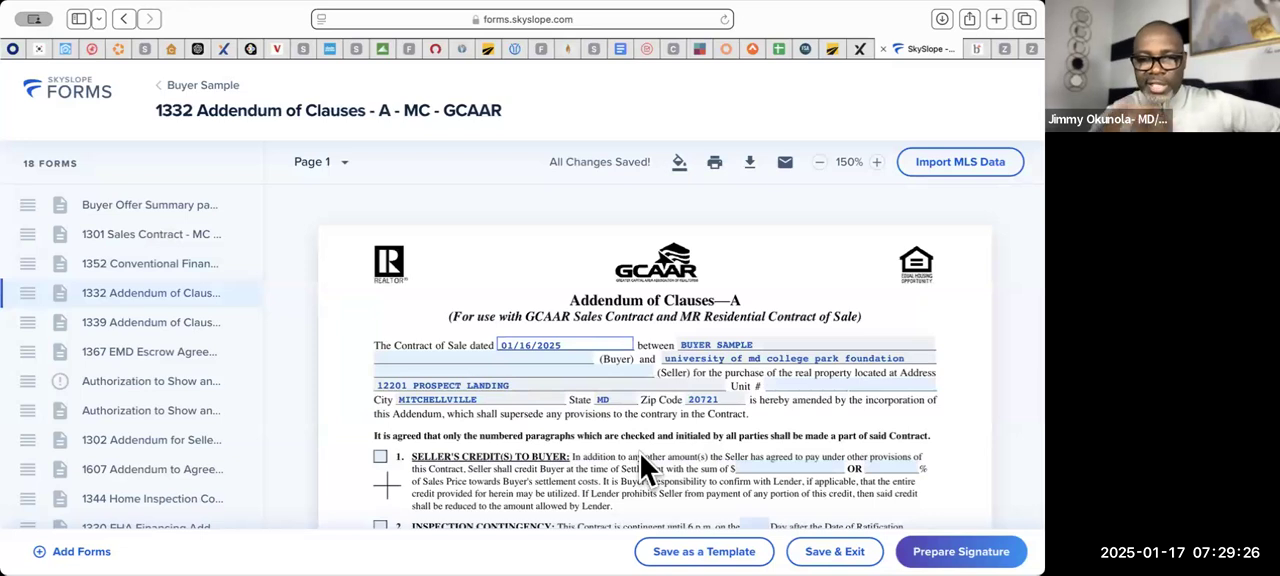
scroll(640, 453, down, 2)
scroll(640, 468, down, 3)
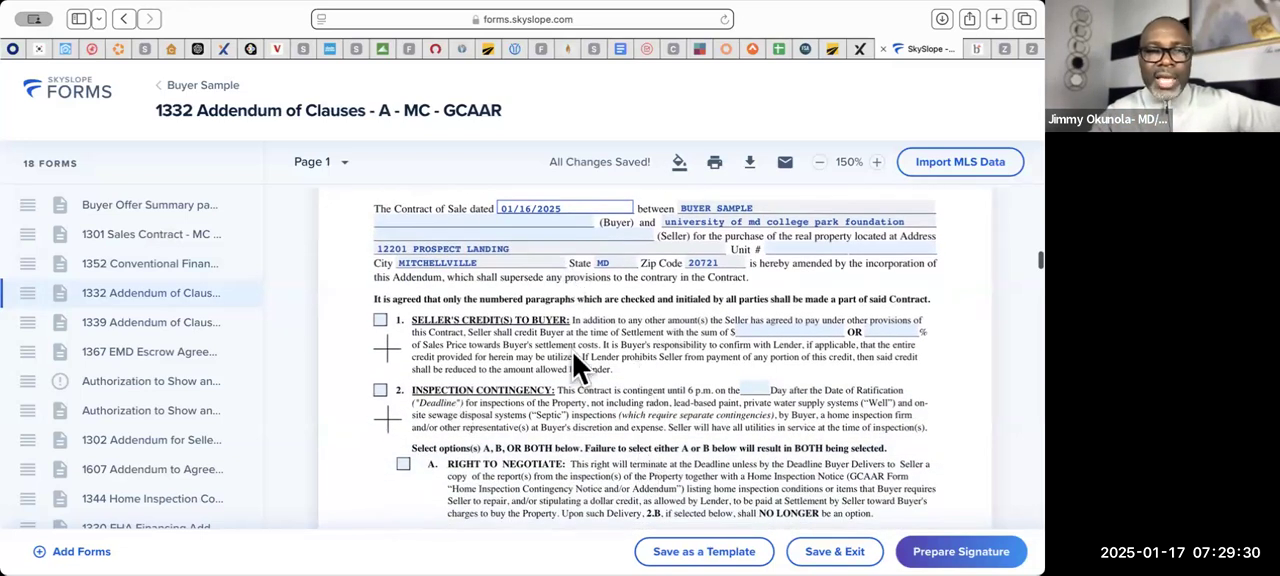
- Include paragraph 1, Seller's Credit(s) to Buyer, in the addendum and set the credit to 2% of Sales Price
scroll(573, 353, up, 2)
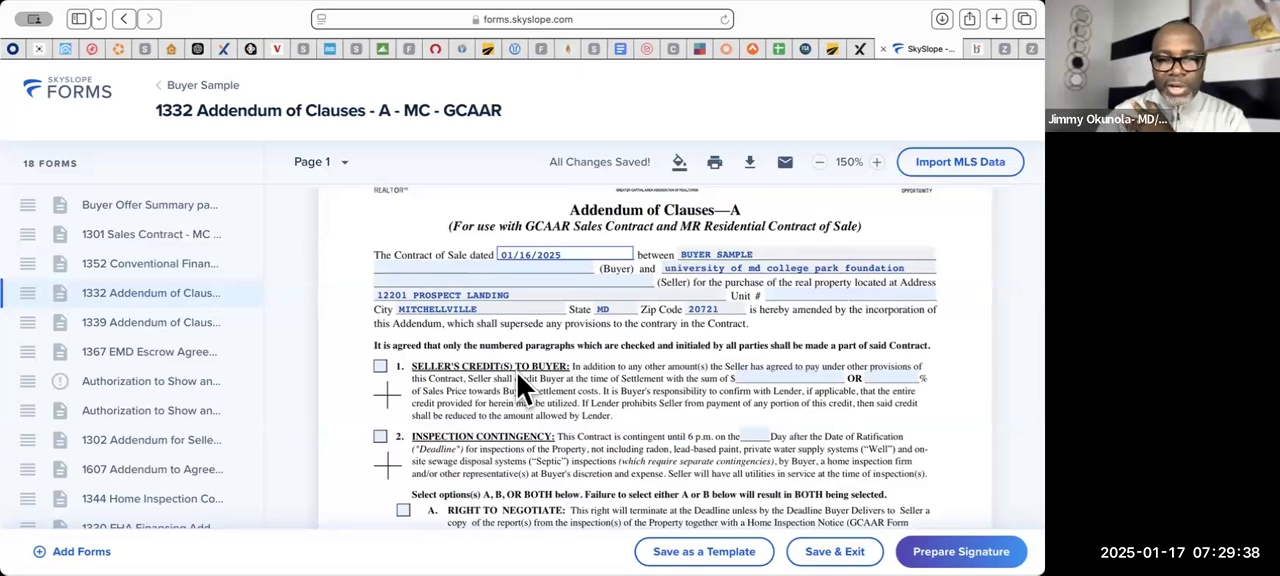
click(380, 366)
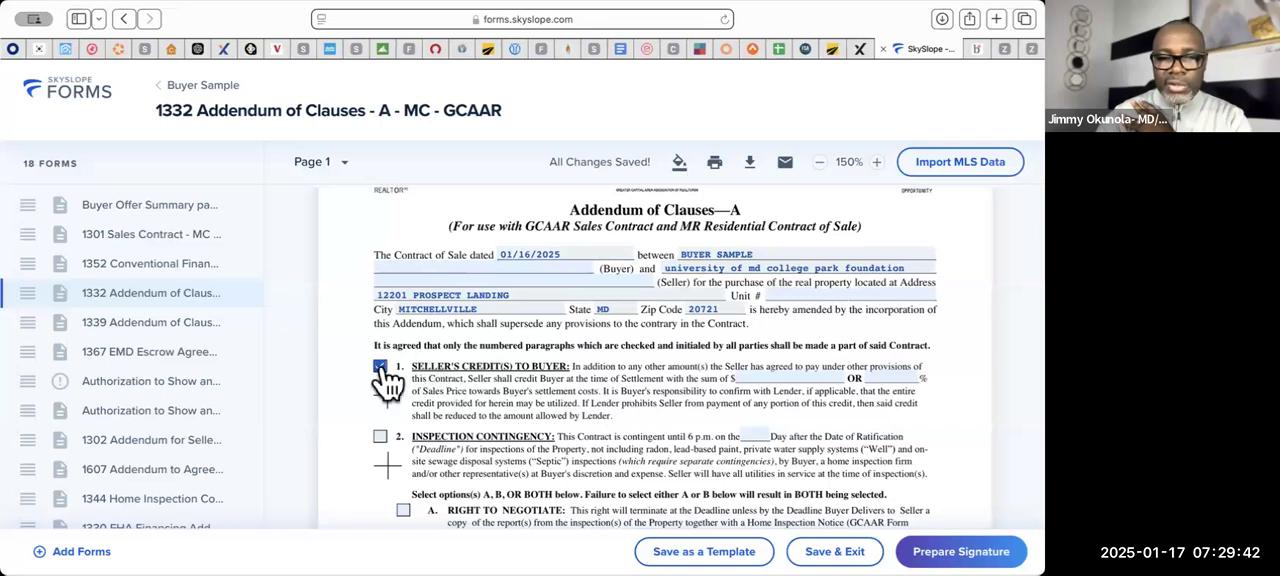
click(760, 376)
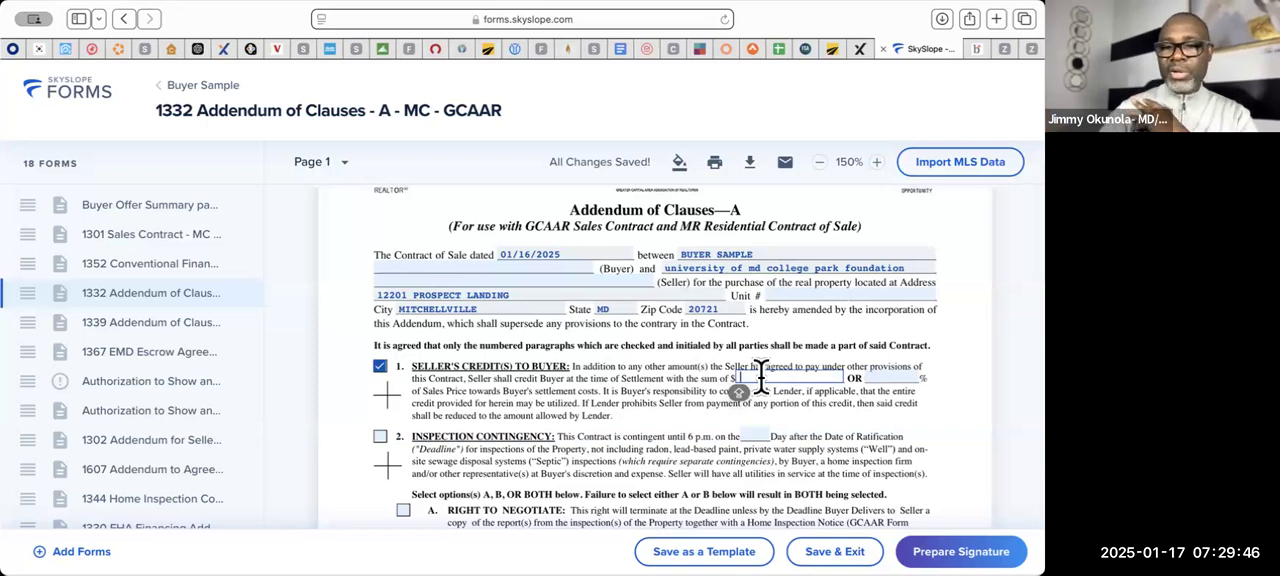
click(902, 377)
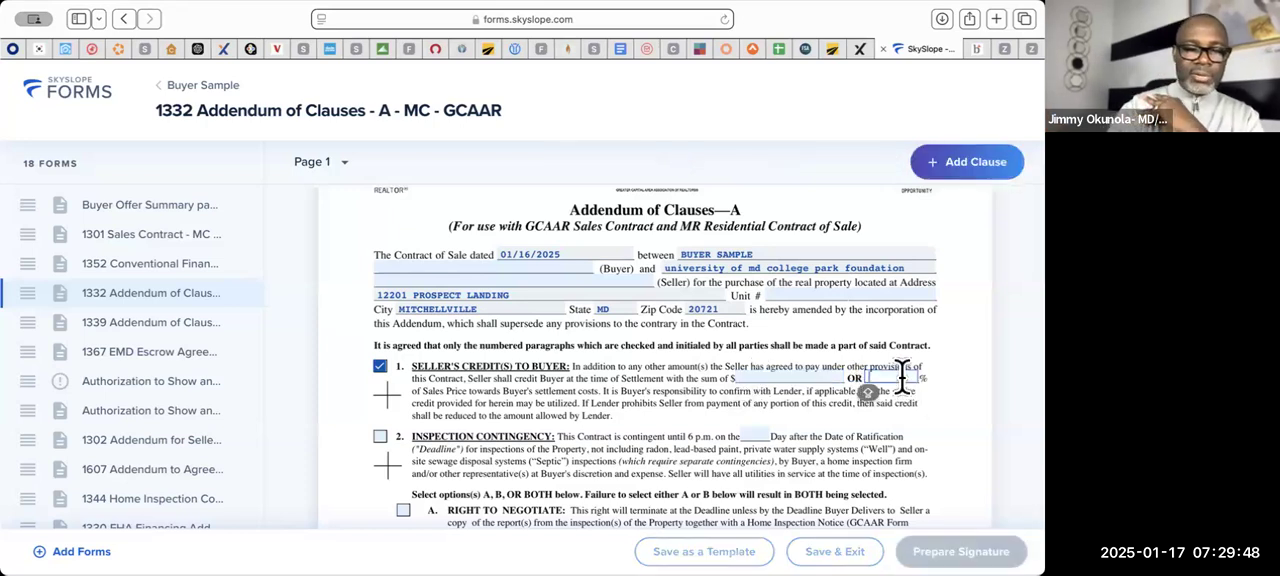
text(2)
click(890, 449)
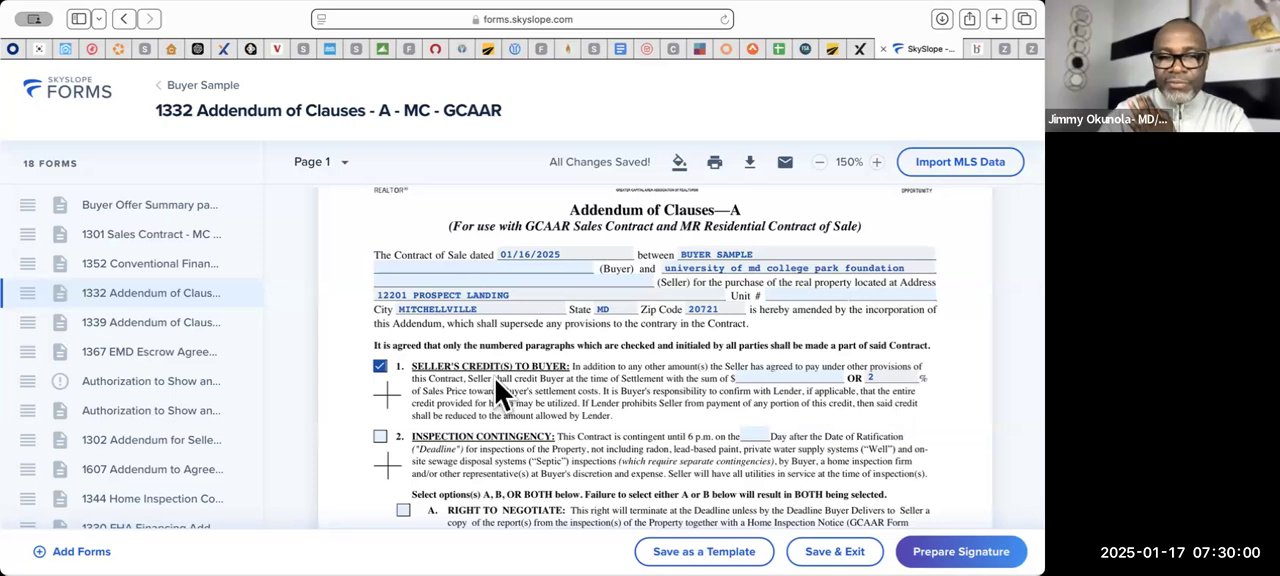
- Change the Seller's credit to Buyer in paragraph 1 to 4% of Sales Price
click(778, 377)
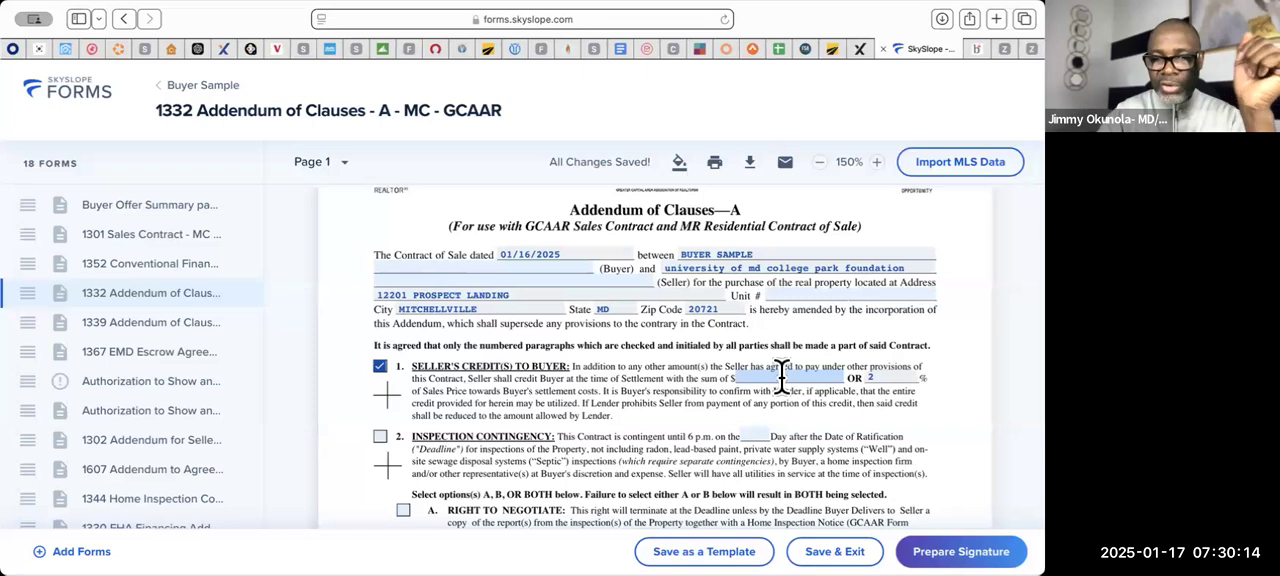
click(877, 378)
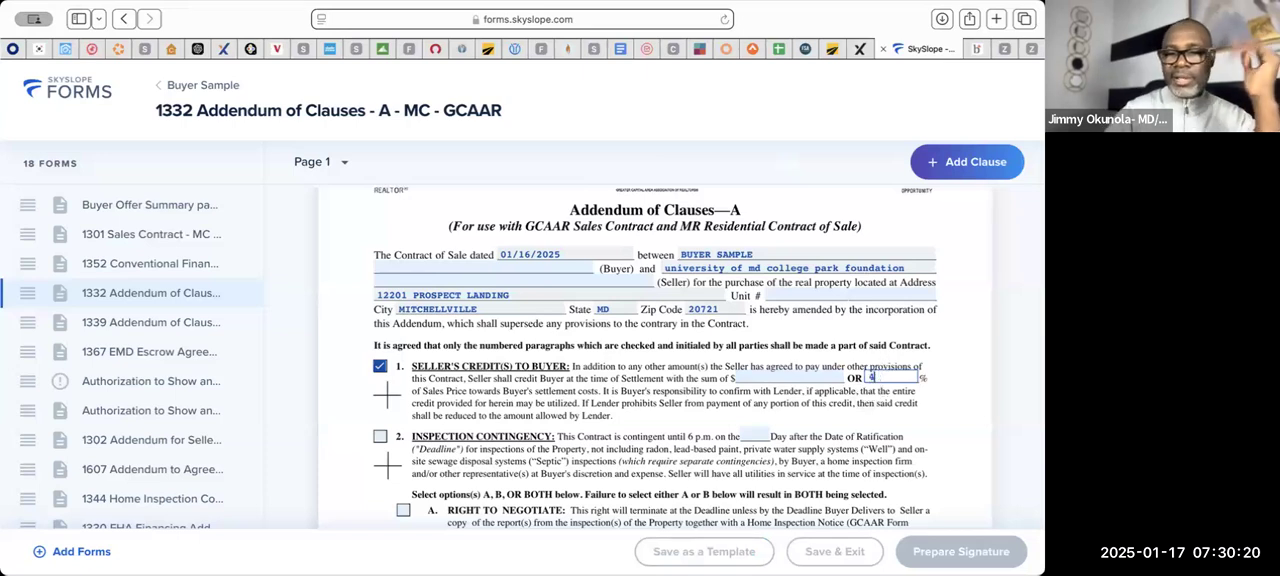
click(857, 460)
- Include paragraph 2, Inspection Contingency, with its Deadline on day 7 after the Date of Ratification
scroll(857, 459, down, 2)
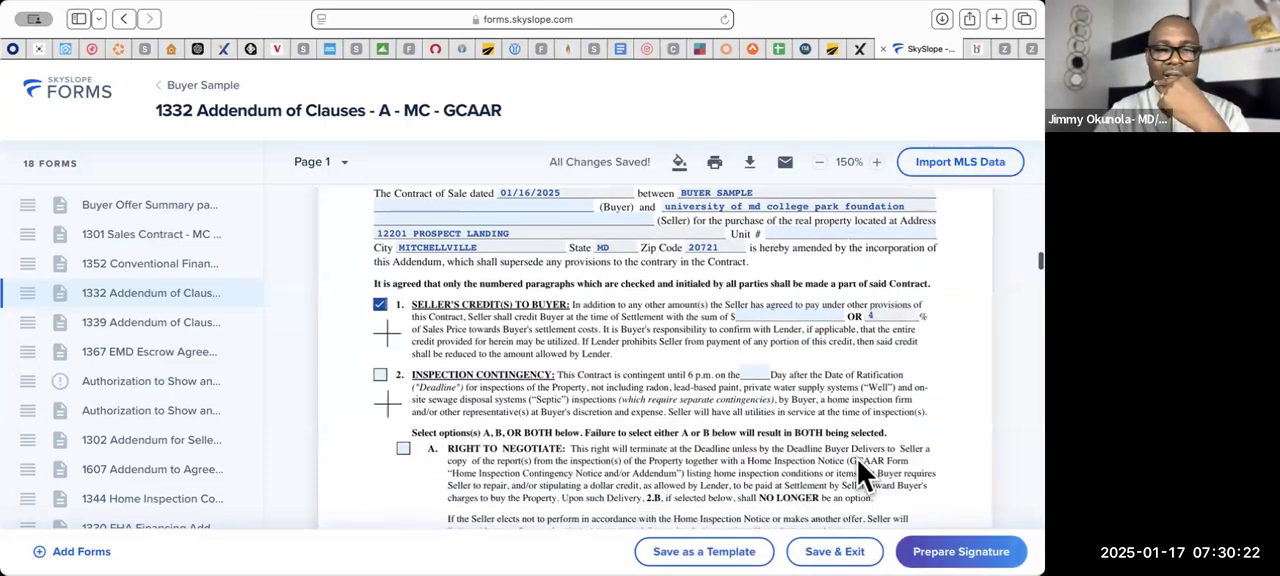
click(380, 338)
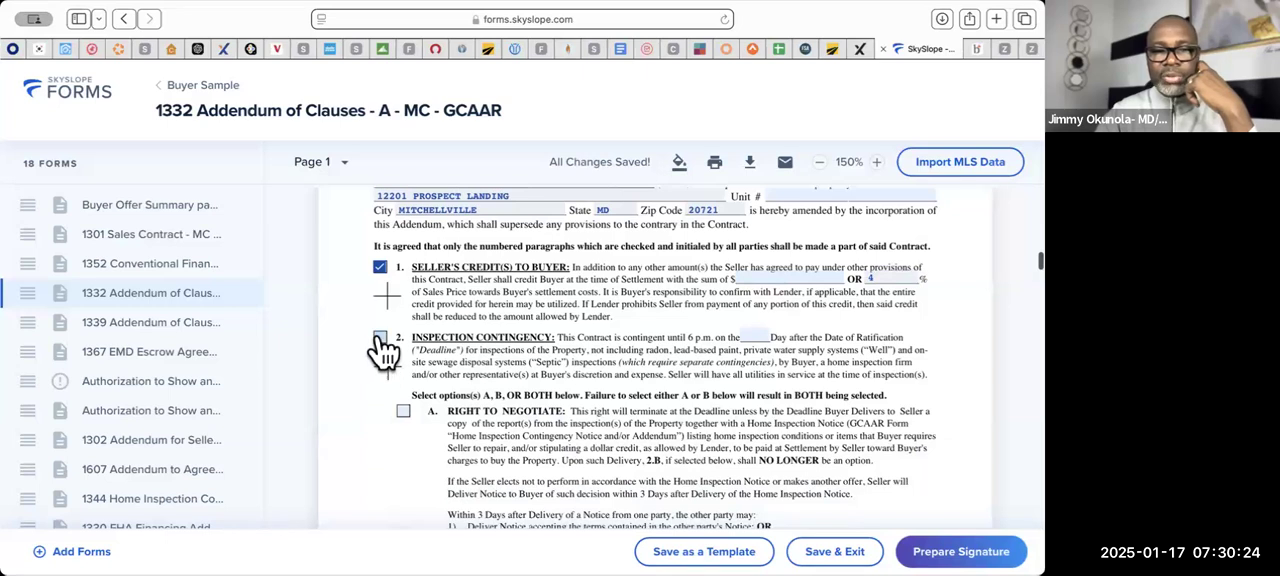
click(763, 336)
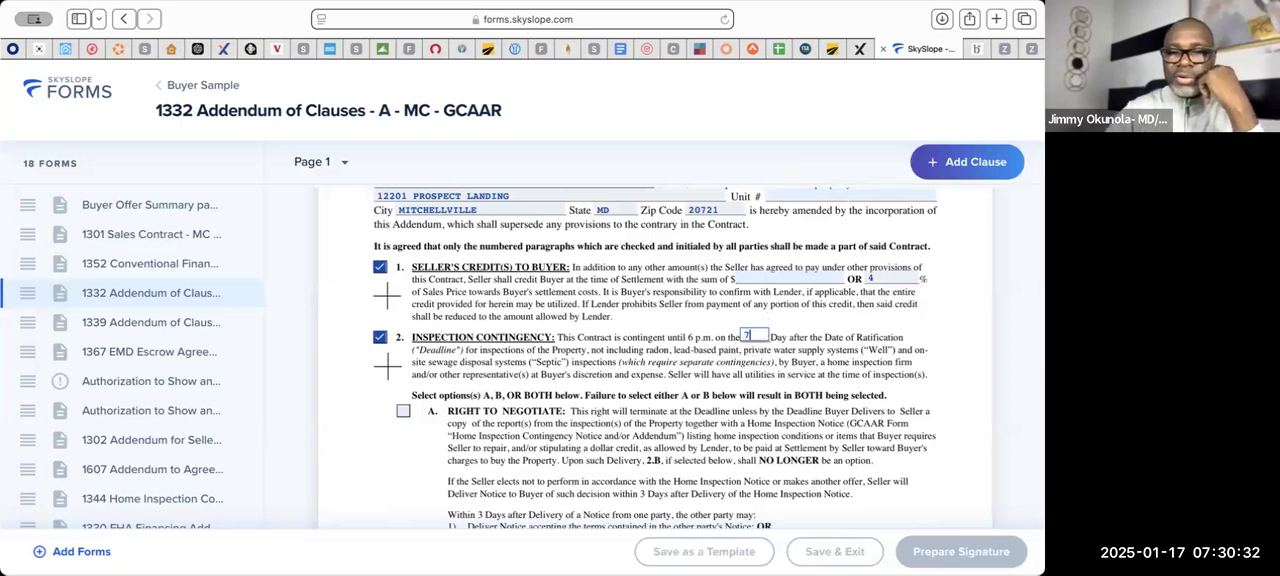
text(7)
click(734, 409)
- Select option A, Right to Negotiate, under the Inspection Contingency
scroll(734, 409, down, 2)
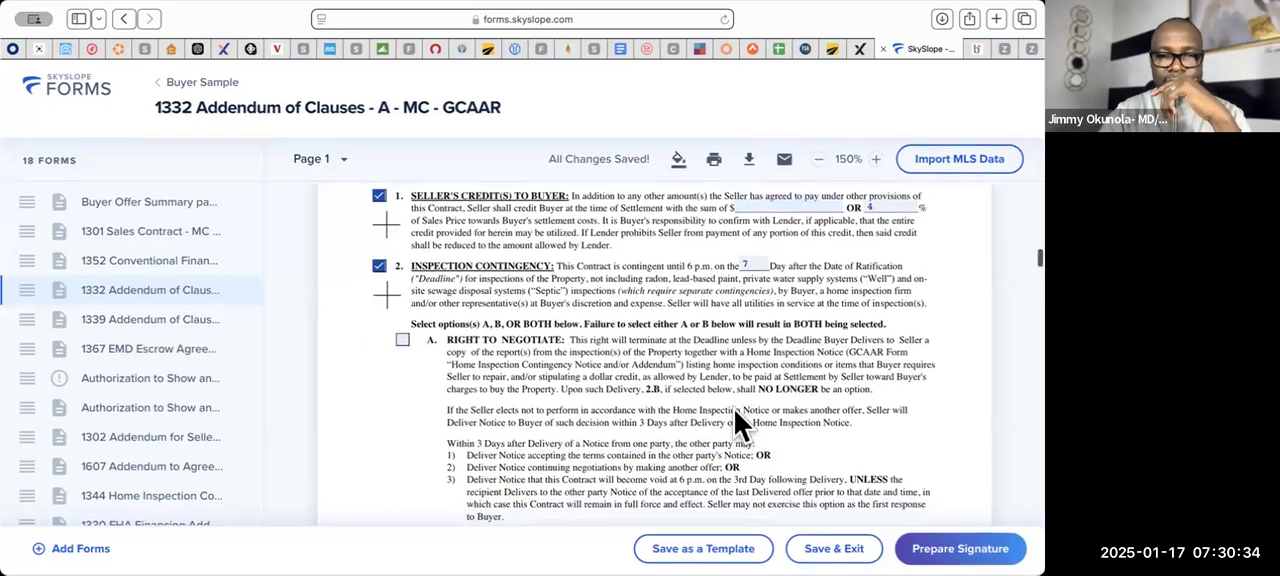
scroll(625, 365, down, 1)
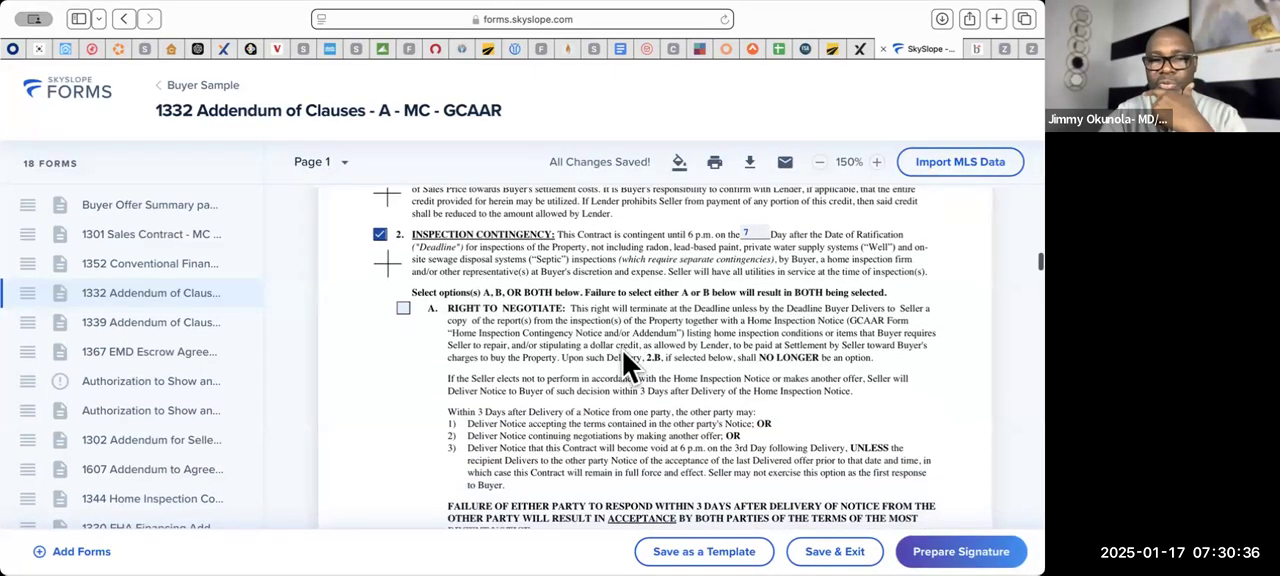
click(403, 308)
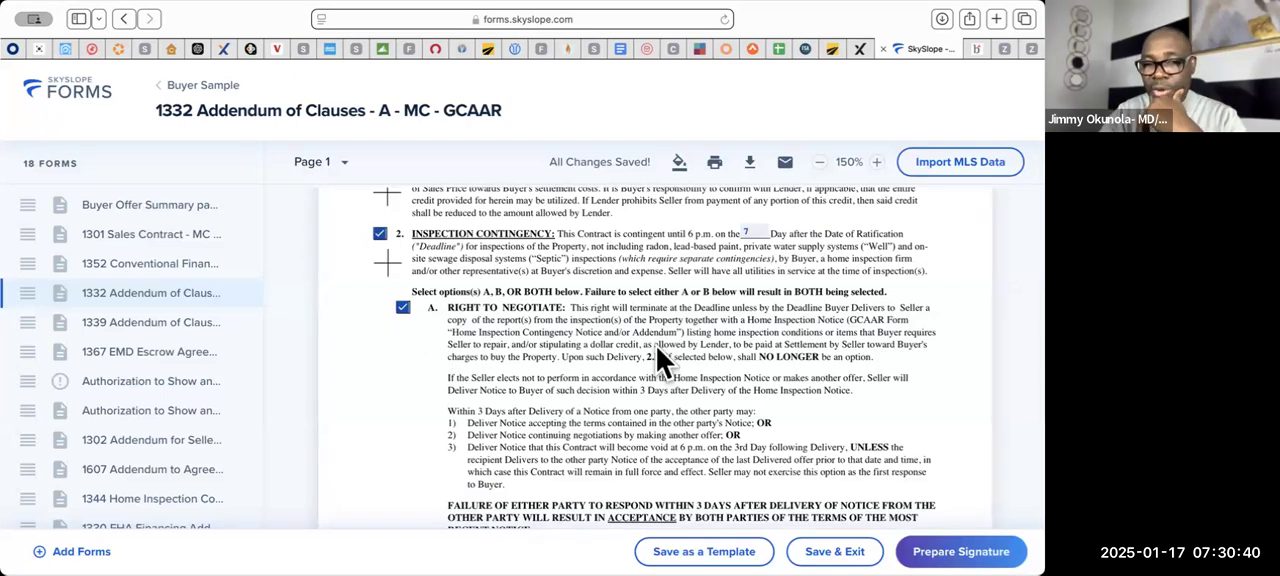
- Review the Right to Negotiate terms, the Right to Cancel option and the Additional "As-Is" Provisions in paragraph 3
scroll(656, 346, down, 5)
scroll(476, 388, up, 2)
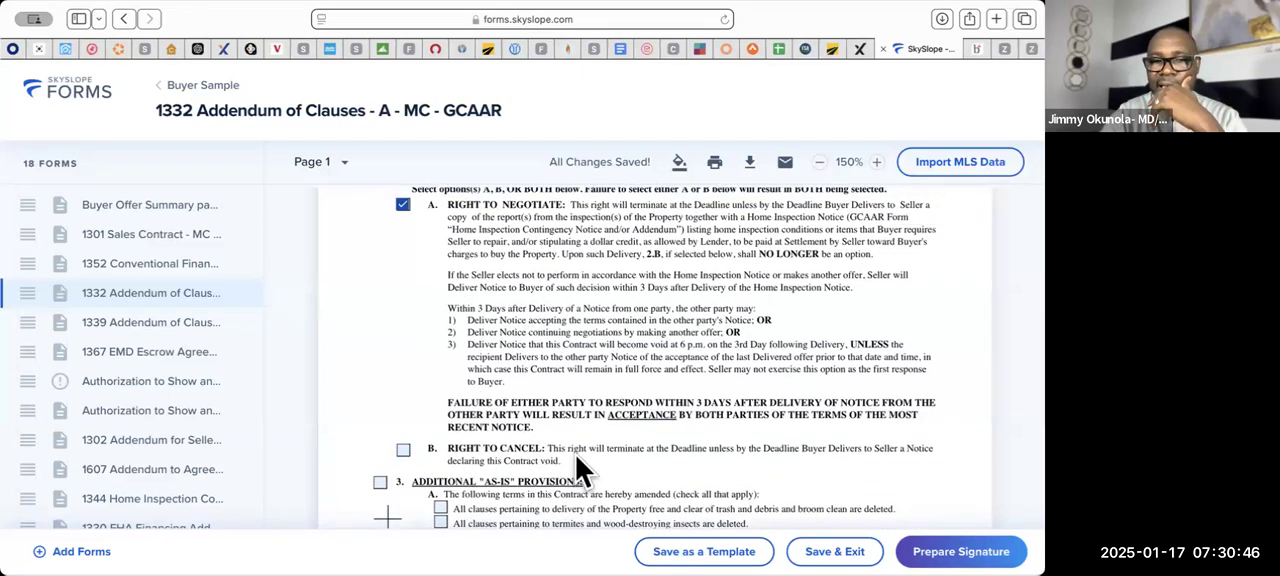
scroll(576, 456, up, 2)
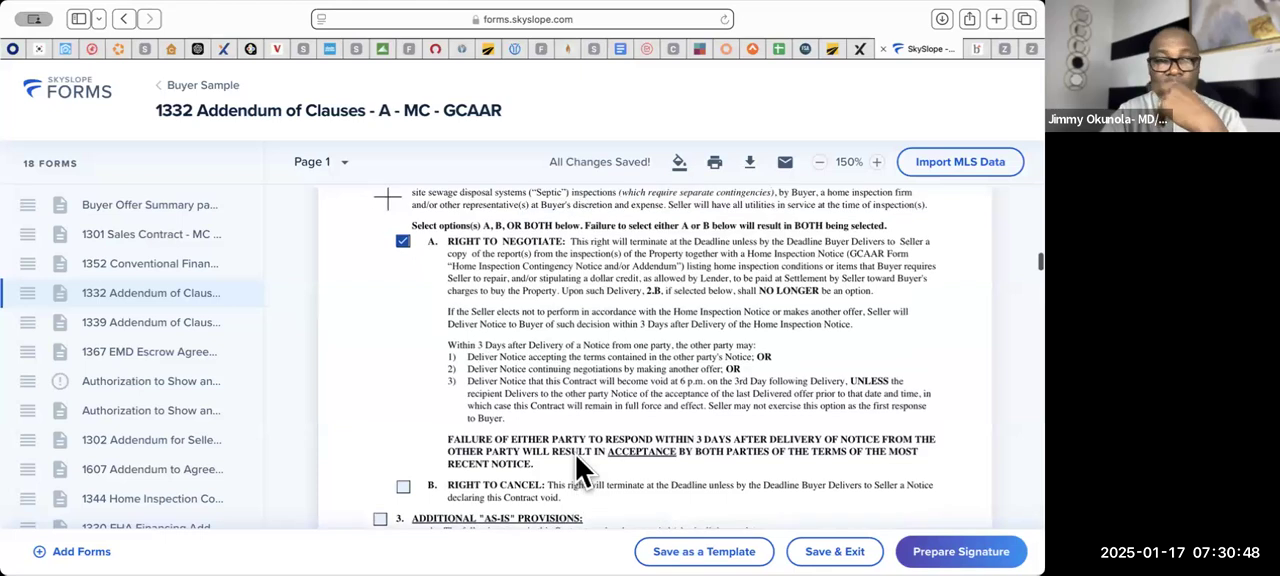
scroll(576, 456, down, 2)
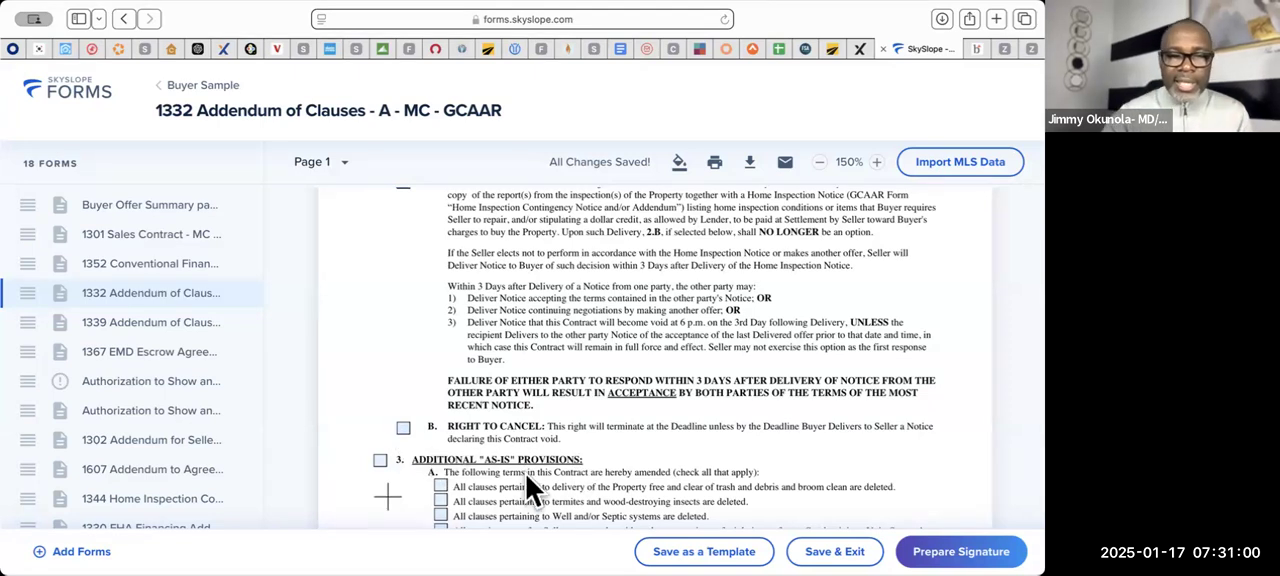
scroll(526, 482, down, 5)
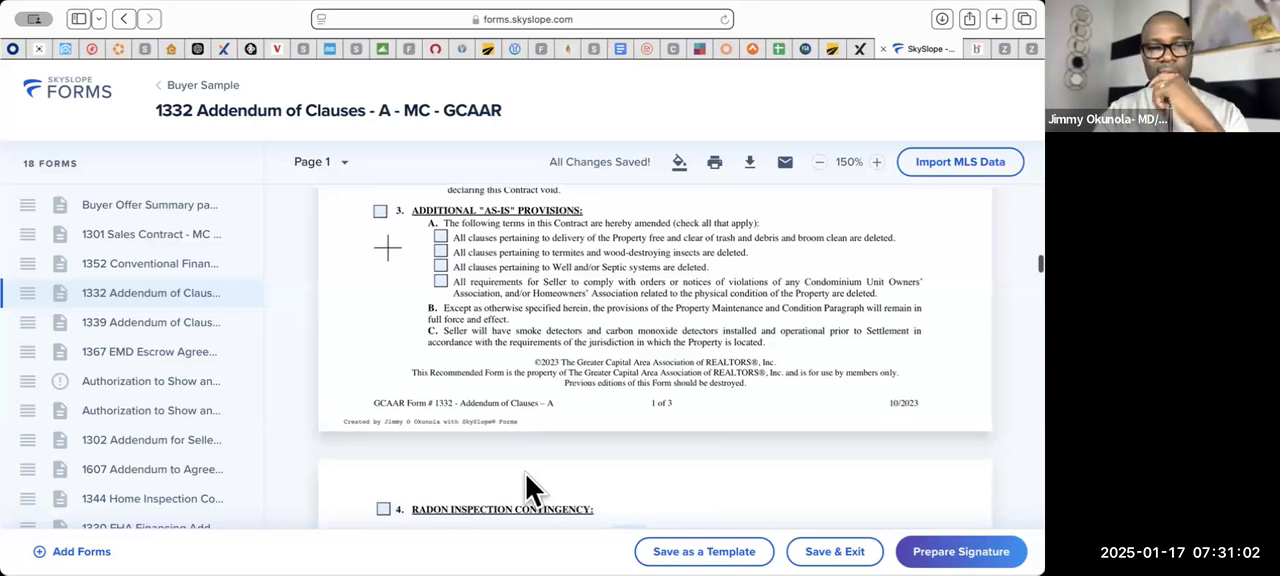
scroll(527, 480, up, 1)
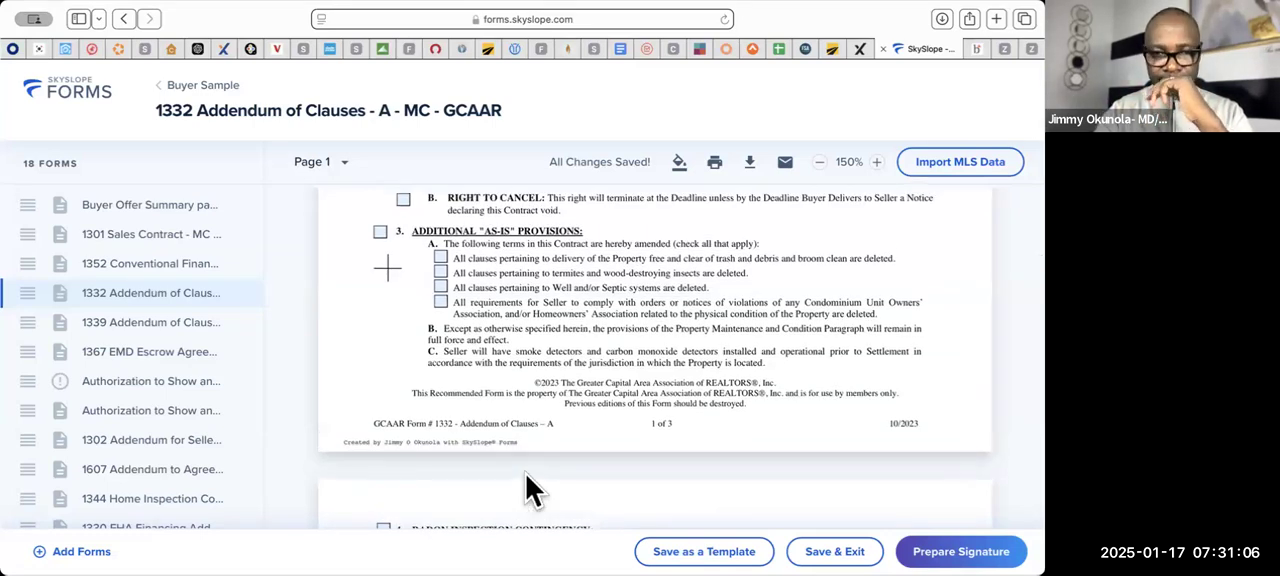
scroll(526, 480, down, 1)
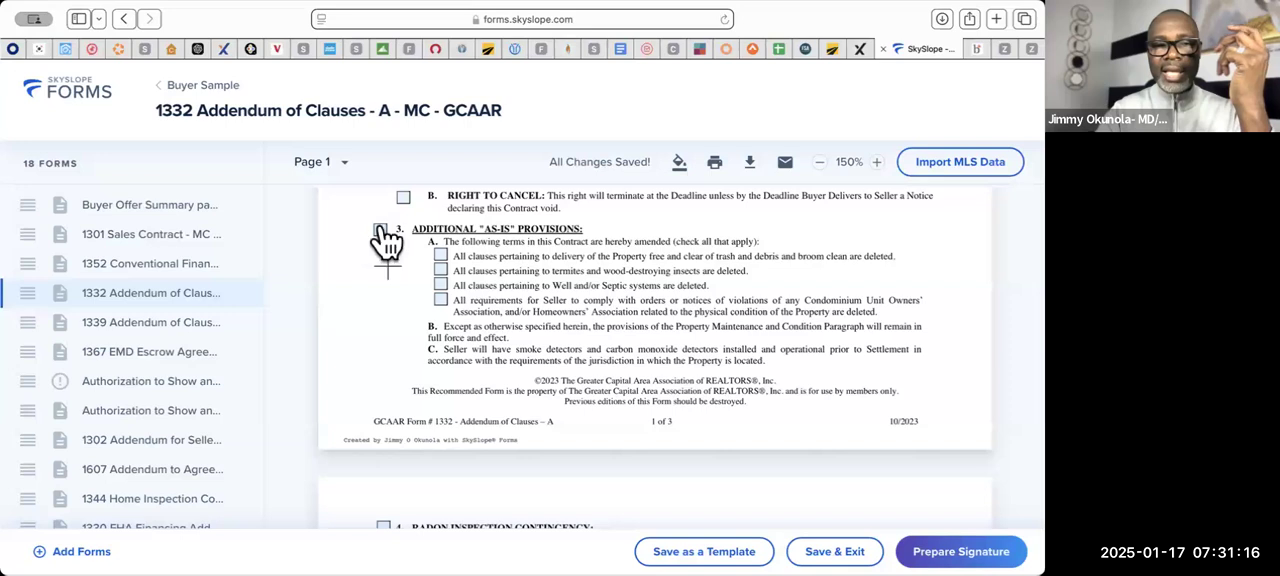
scroll(661, 310, down, 1)
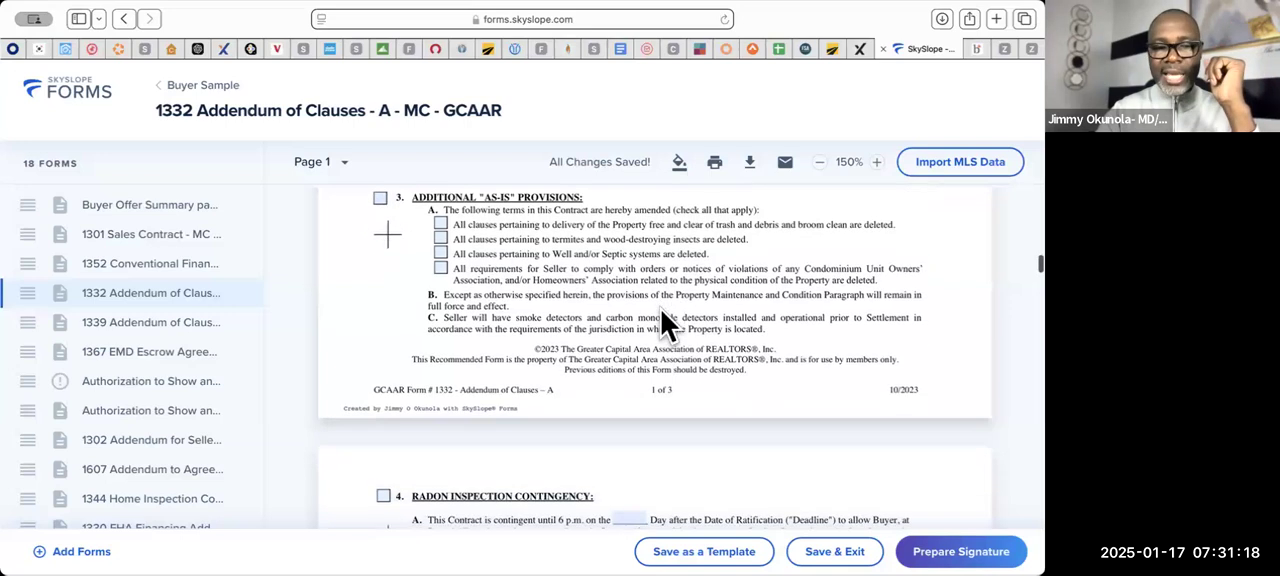
- Include paragraph 4, Radon Inspection Contingency, with its Deadline on day 10 after the Date of Ratification
scroll(661, 310, down, 2)
scroll(664, 321, down, 1)
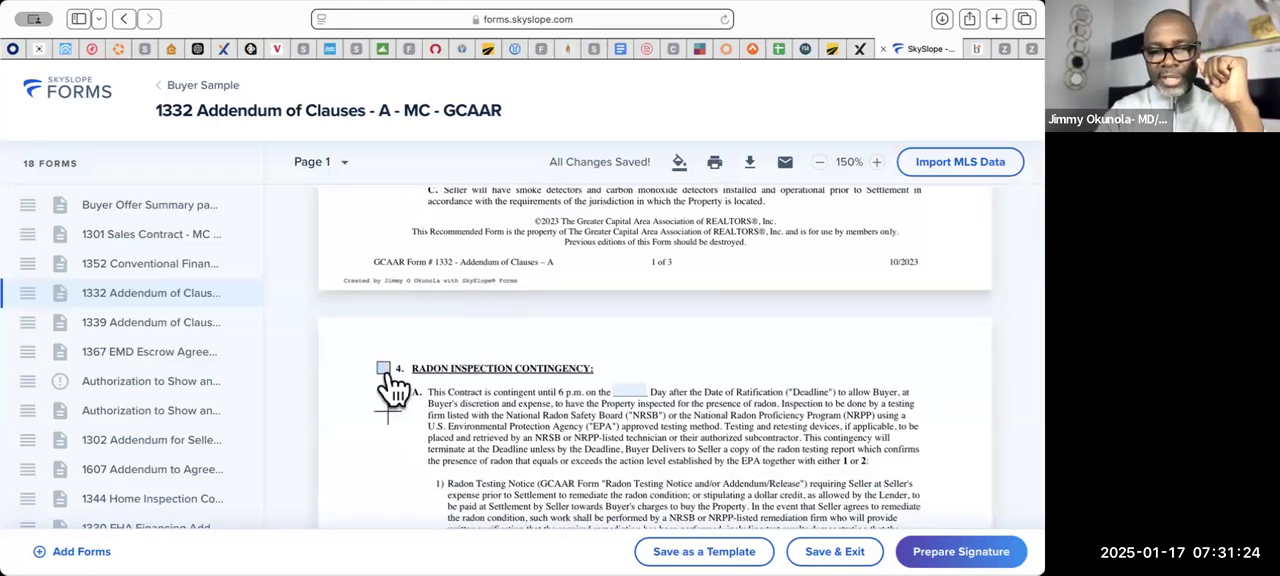
click(384, 369)
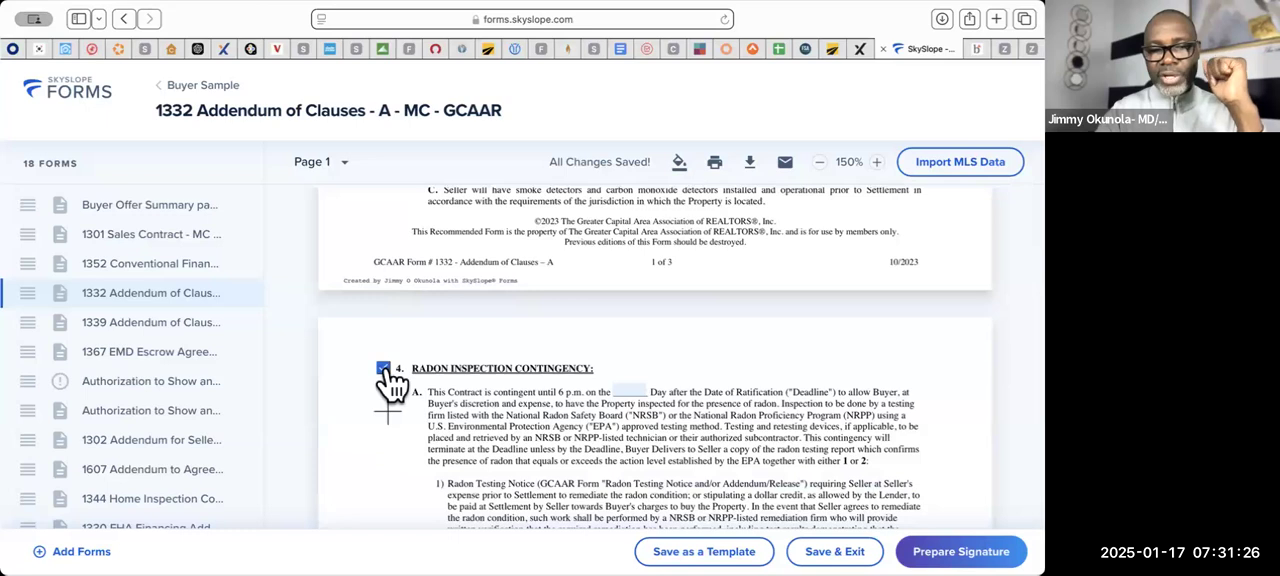
click(624, 389)
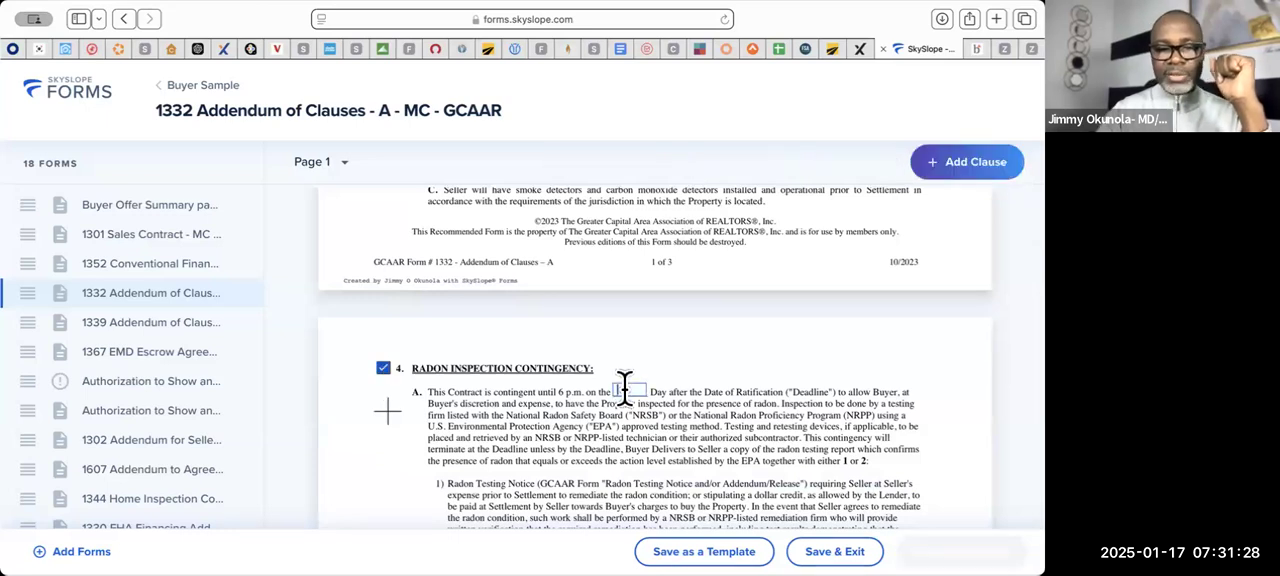
text(1)
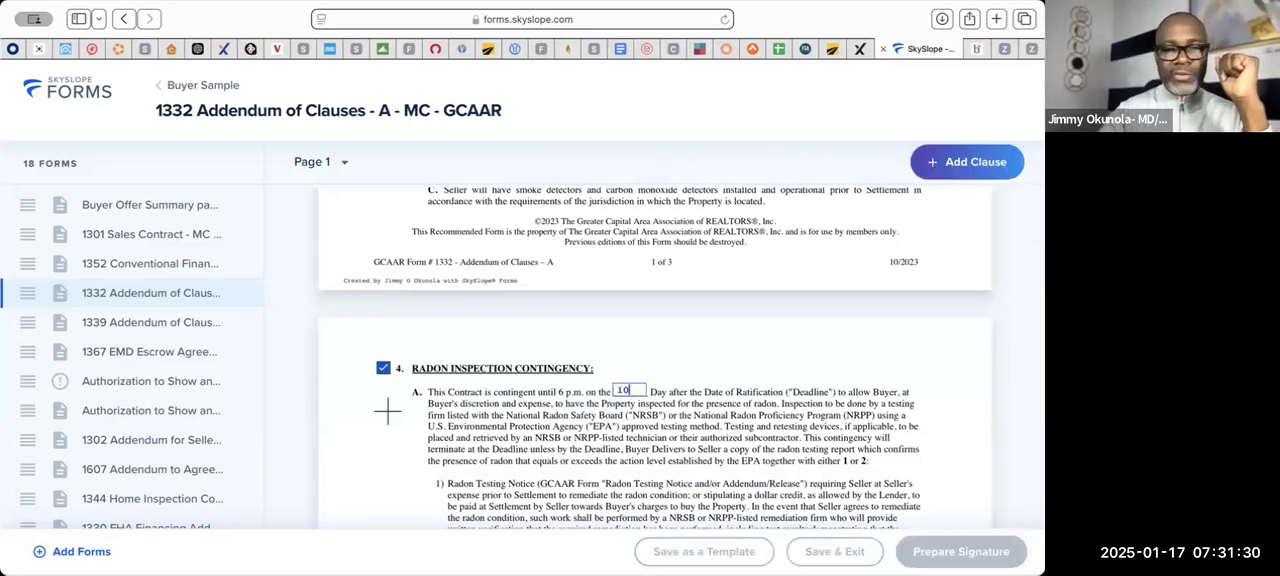
text(0)
scroll(730, 453, down, 1)
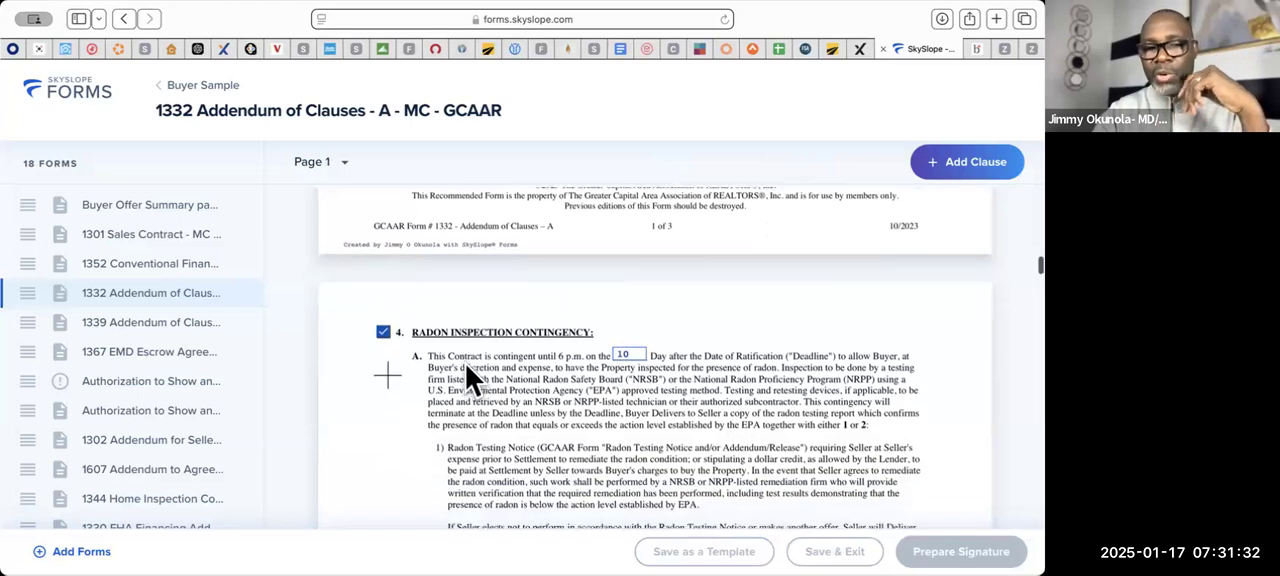
scroll(391, 348, up, 1)
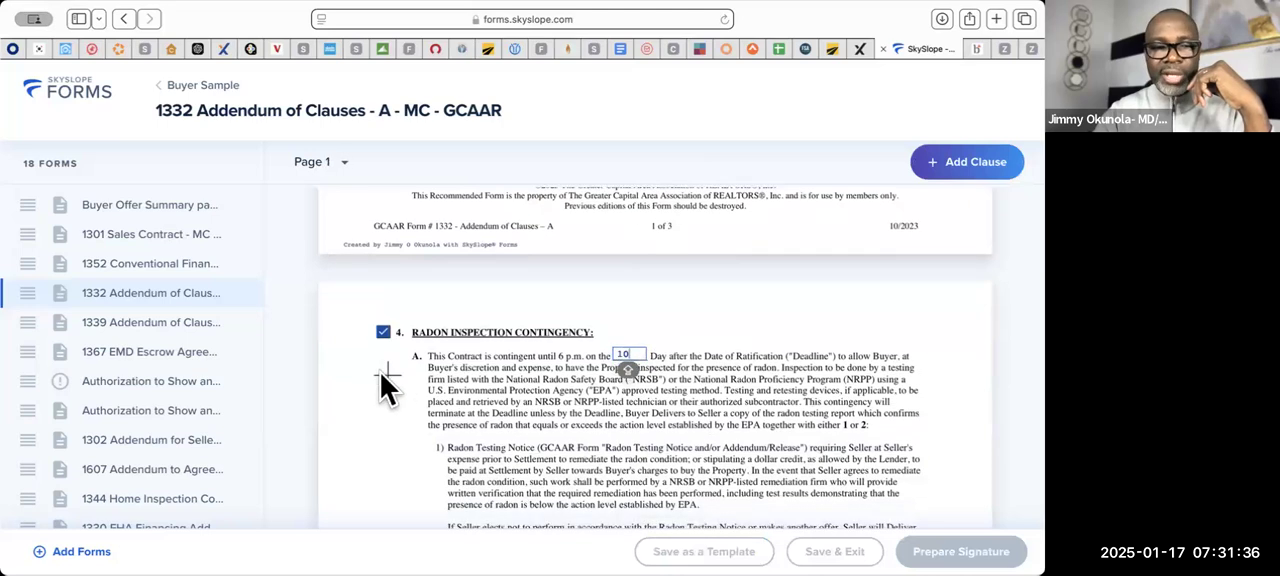
- Mark paragraph 5, Holding Deposit Check, as part of the addendum
scroll(658, 340, down, 8)
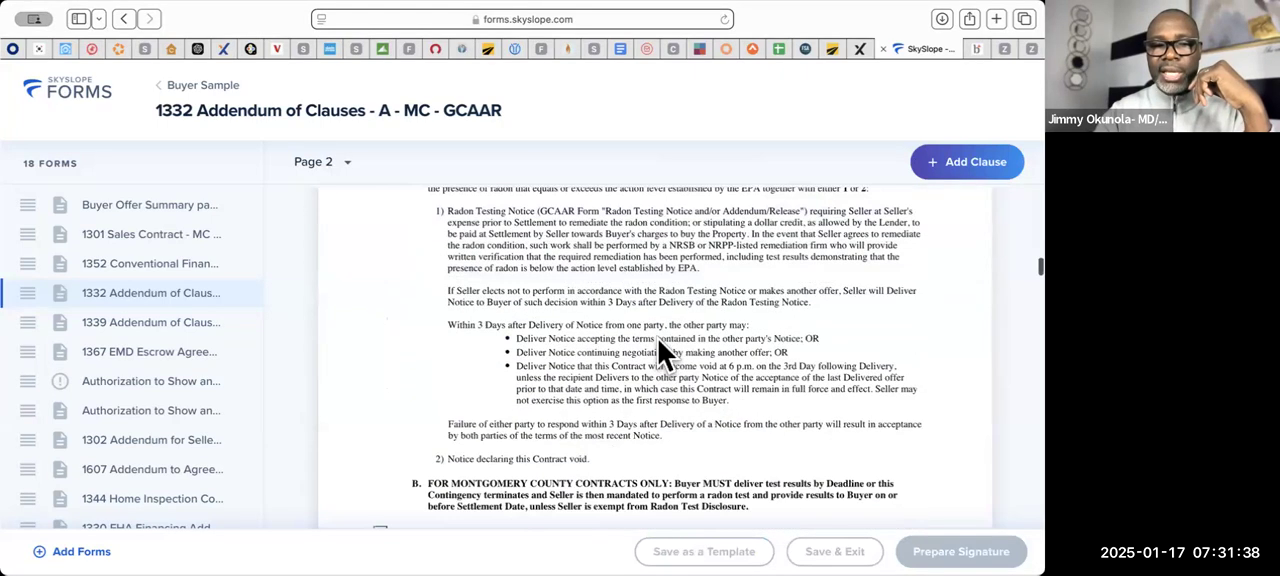
scroll(658, 339, down, 1)
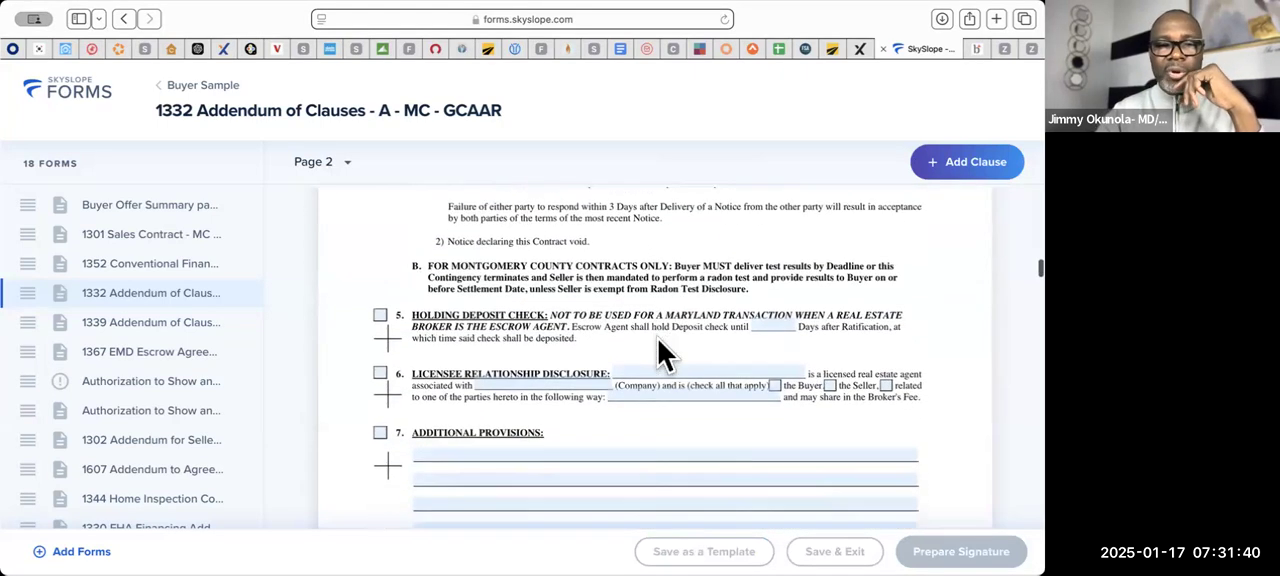
click(380, 311)
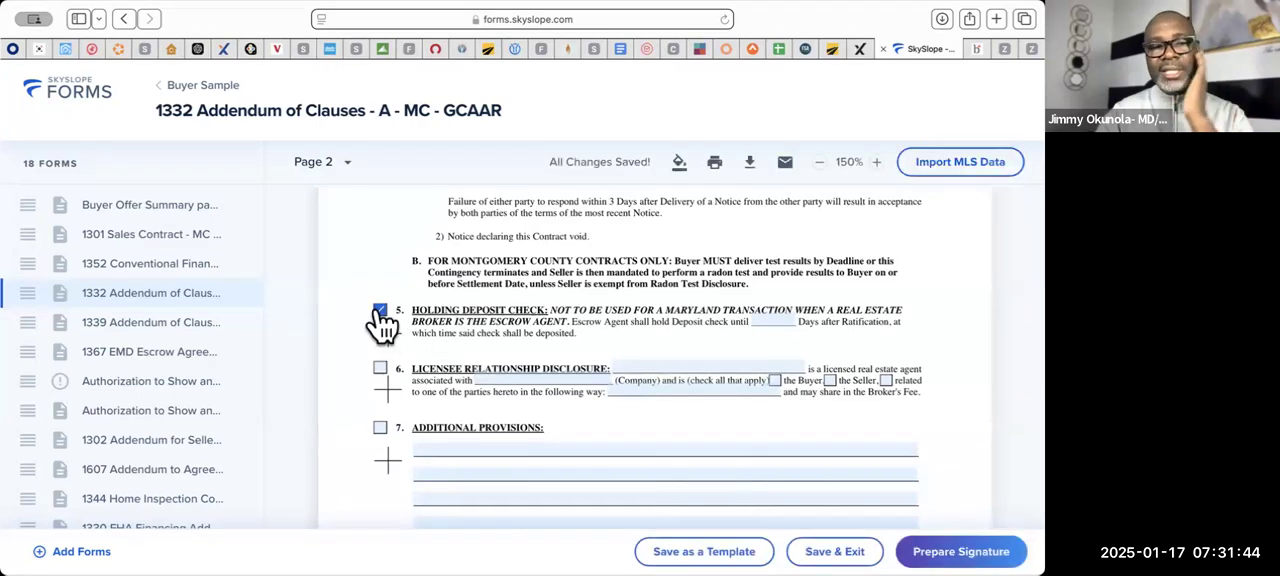
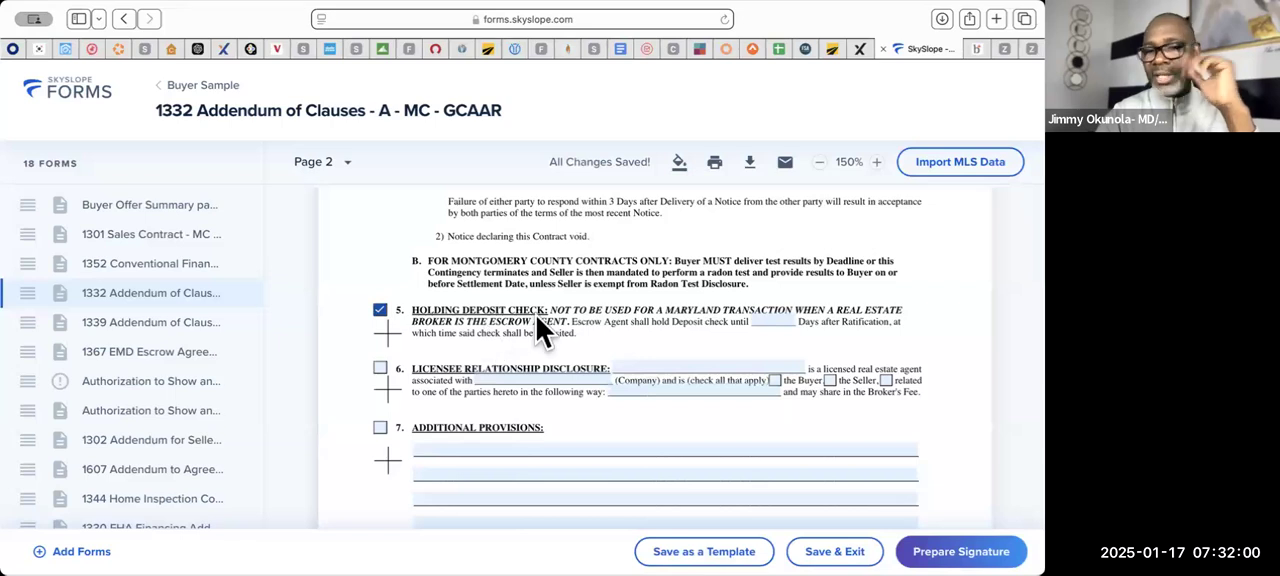
- Deselect paragraph 5, Holding Deposit Check, and look over the remaining paragraphs of Addendum of Clauses A
click(380, 311)
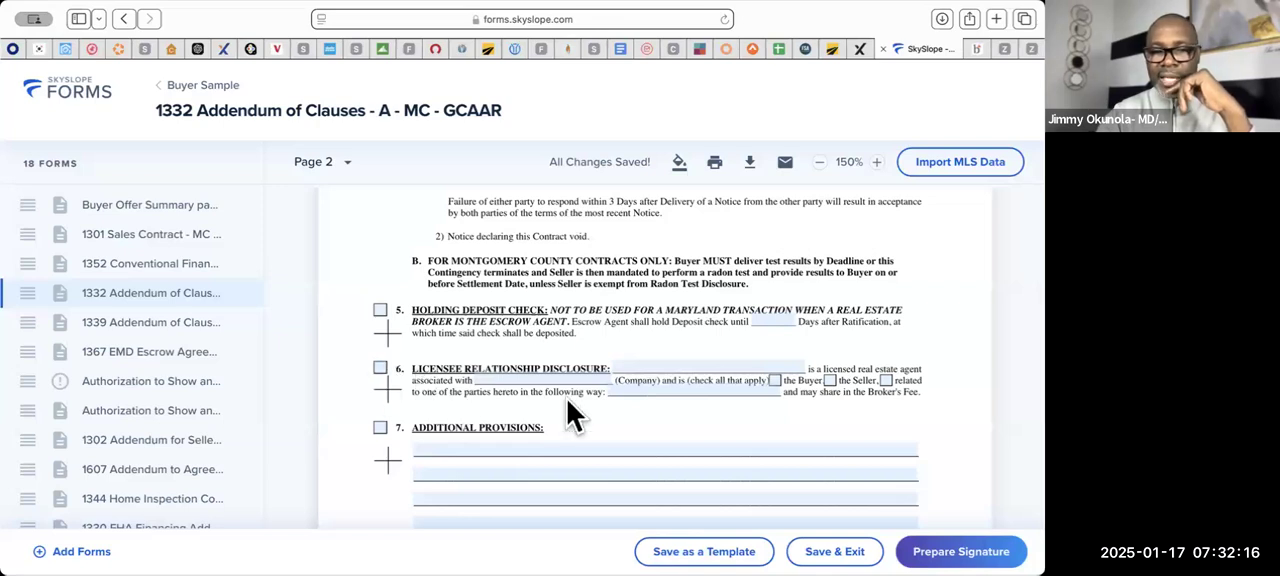
scroll(567, 405, down, 2)
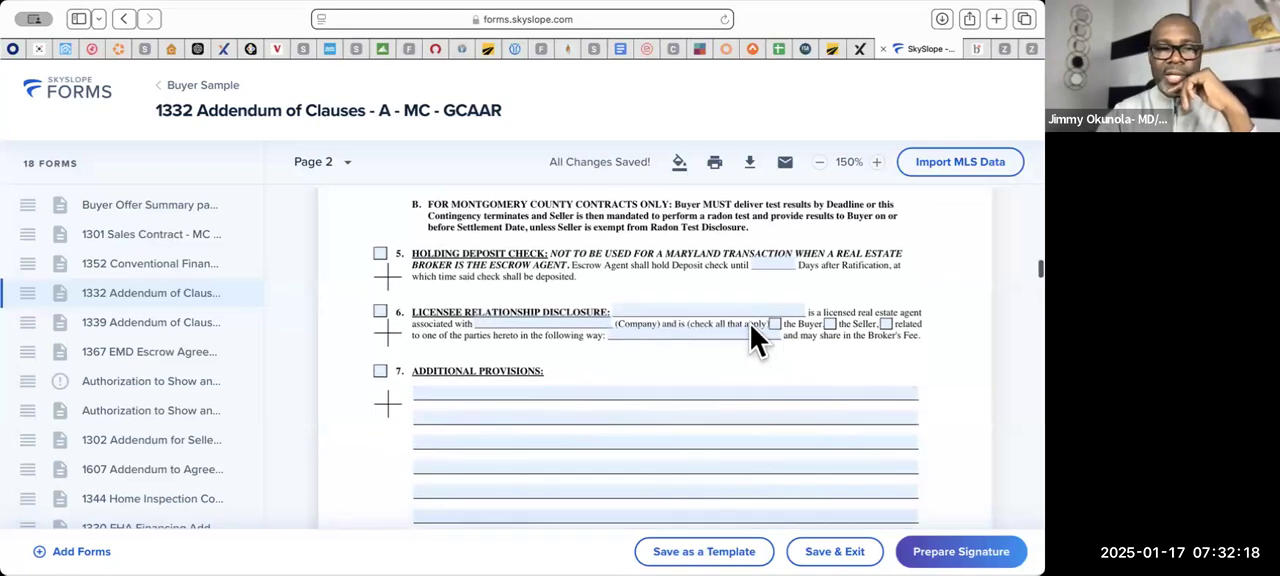
scroll(750, 324, down, 3)
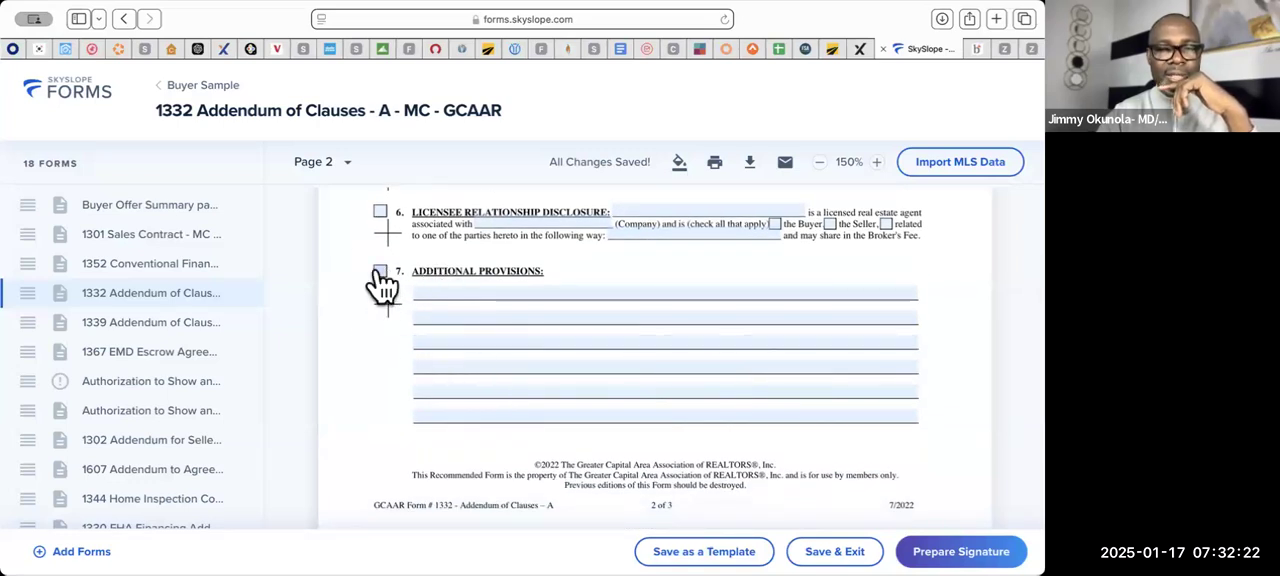
scroll(511, 395, down, 5)
scroll(511, 395, down, 8)
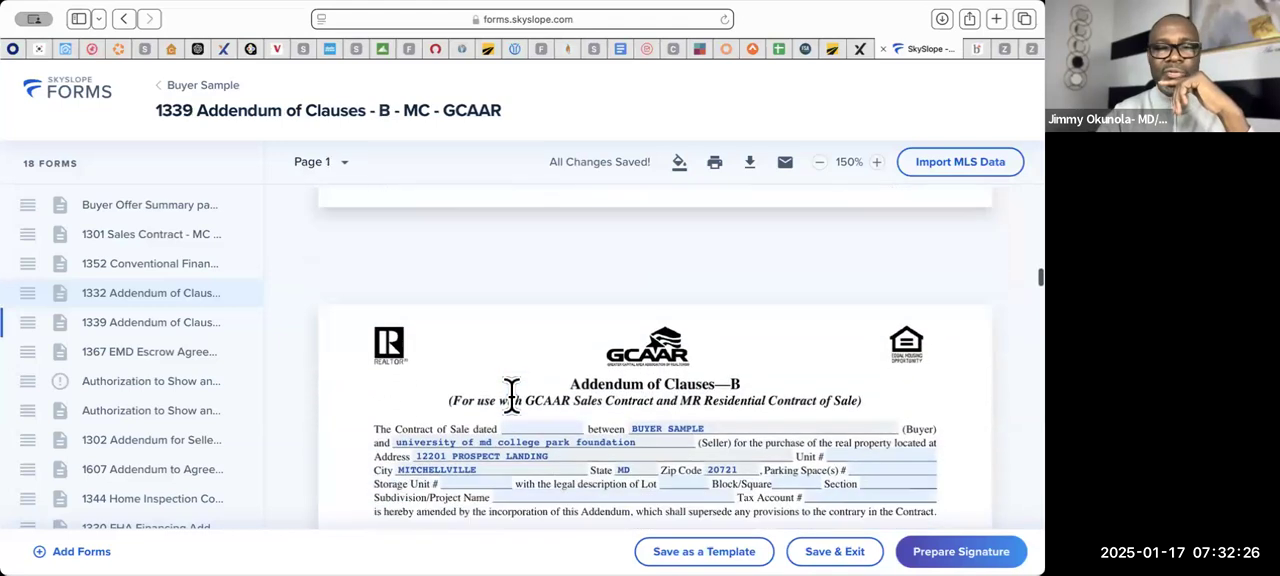
- Review paragraph 1, Sale of Buyer's Property Contingency with Kick-Out, in Addendum of Clauses B
scroll(511, 395, down, 3)
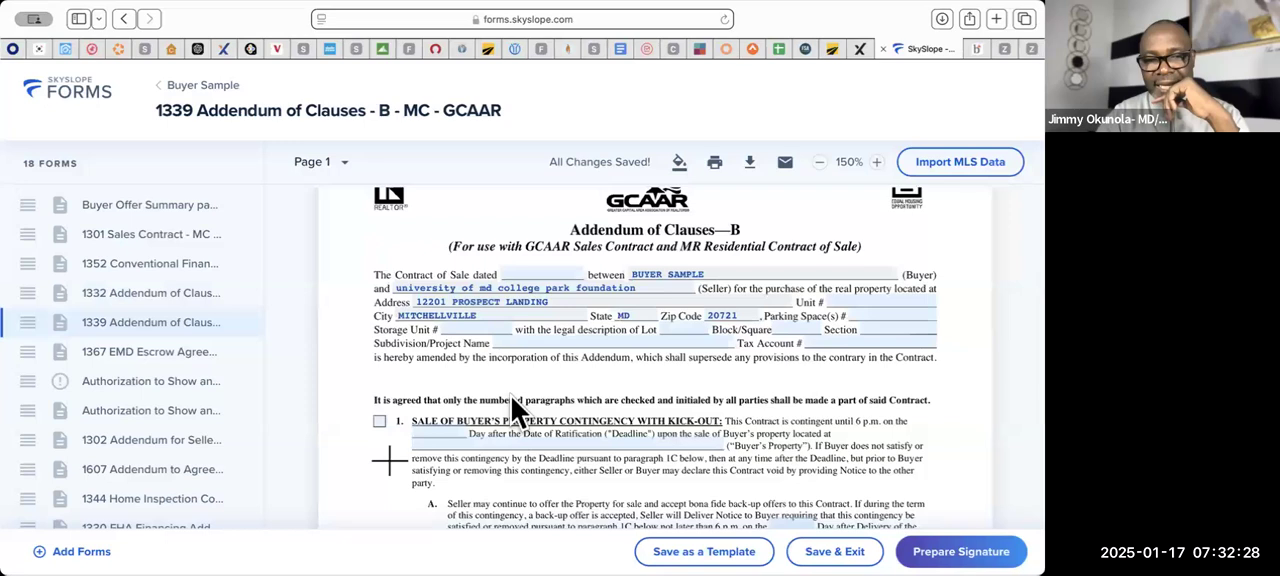
scroll(511, 397, down, 2)
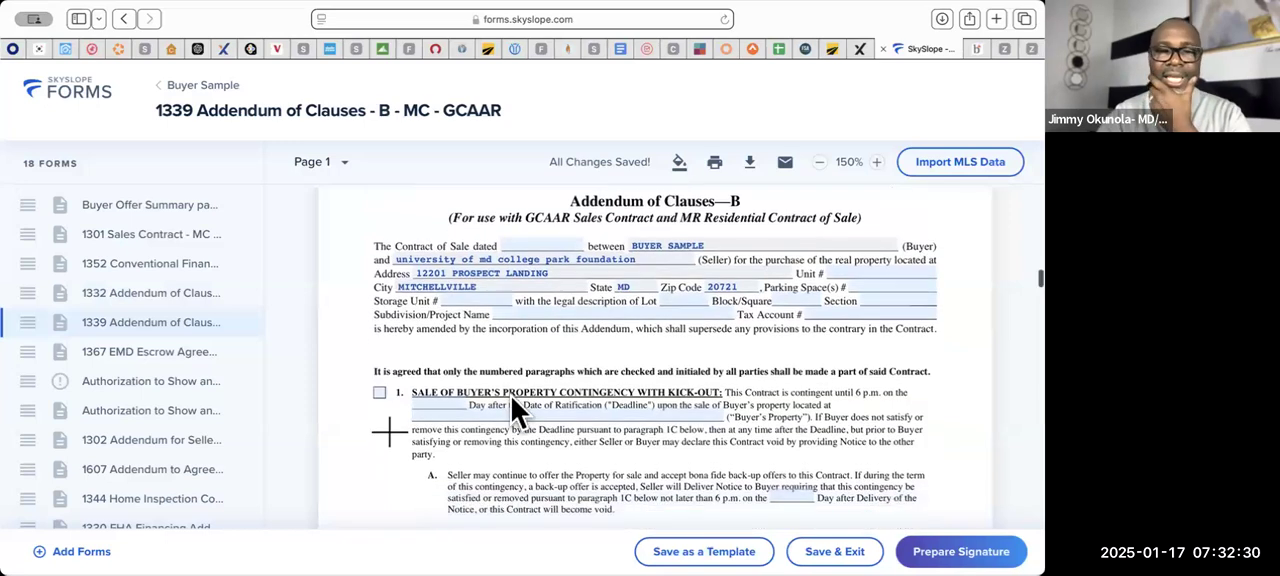
scroll(511, 397, down, 4)
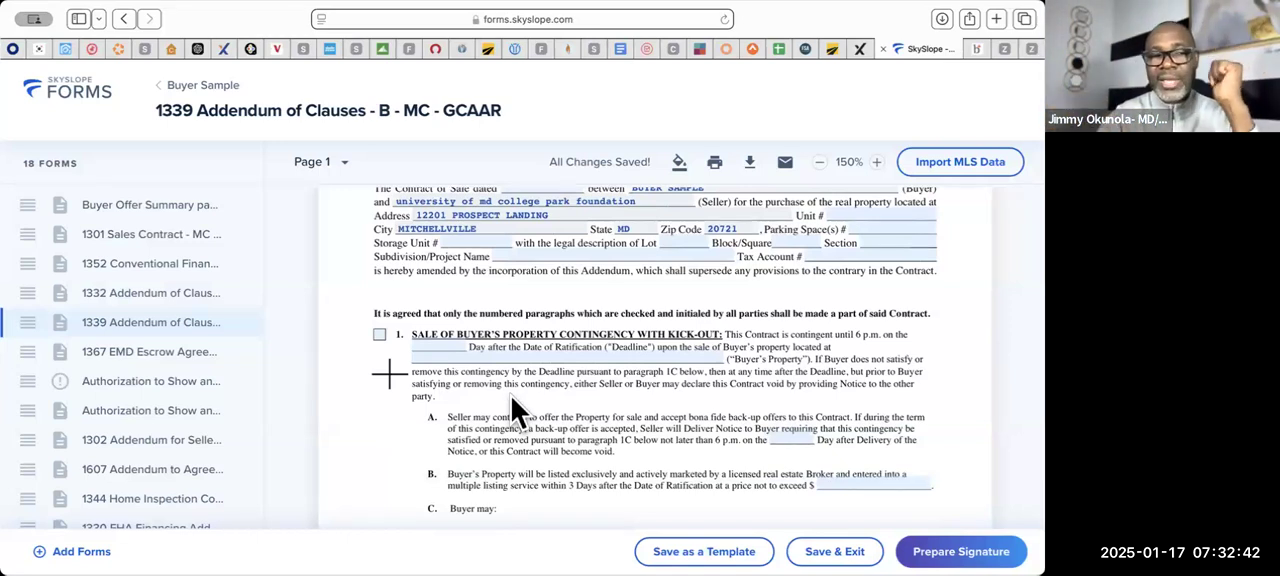
scroll(517, 376, up, 5)
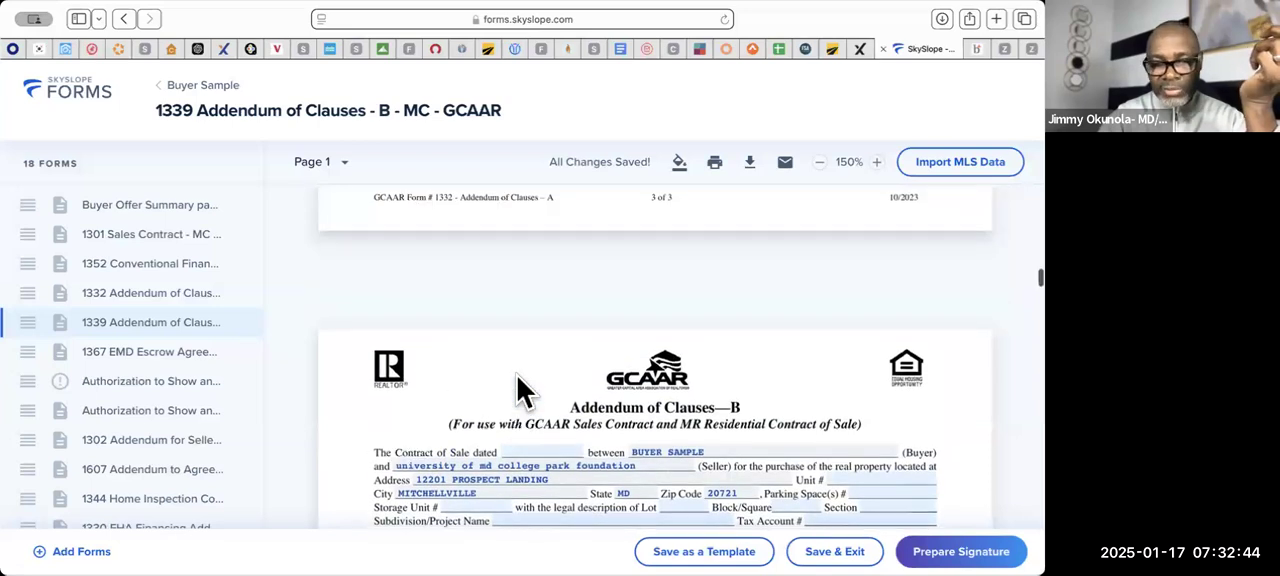
scroll(517, 376, down, 8)
scroll(517, 376, down, 5)
scroll(517, 376, up, 3)
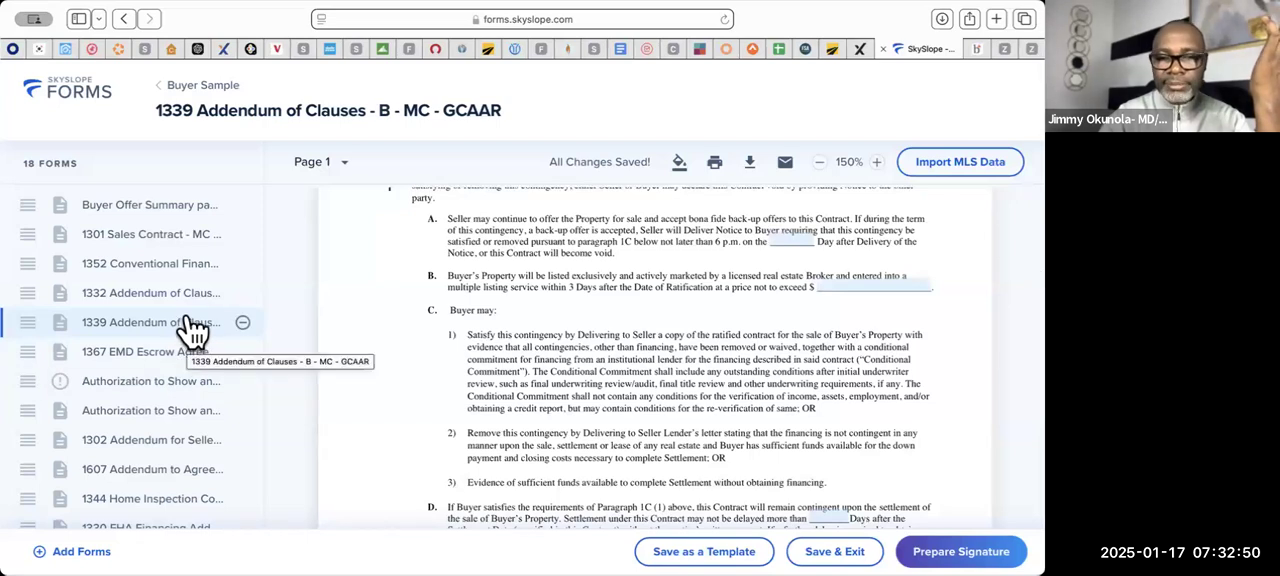
scroll(620, 445, down, 5)
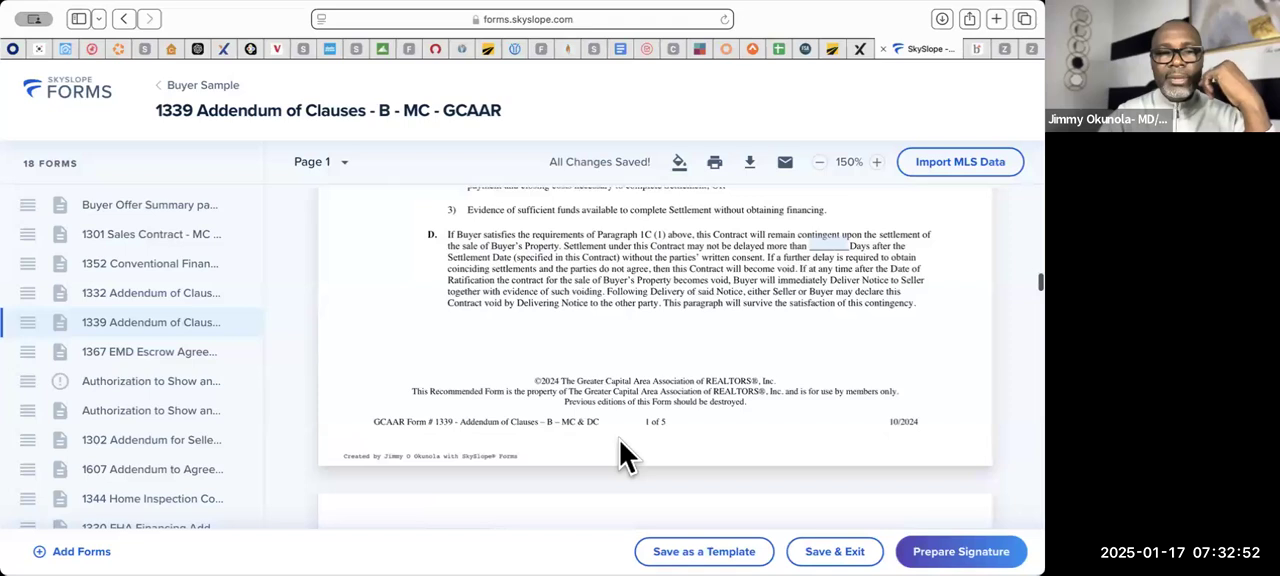
- Review the remaining Addendum of Clauses B paragraphs, from Settlement of Buyer's Property Contingency through 1031 Exchange and Appraisal Contingency
scroll(620, 441, down, 5)
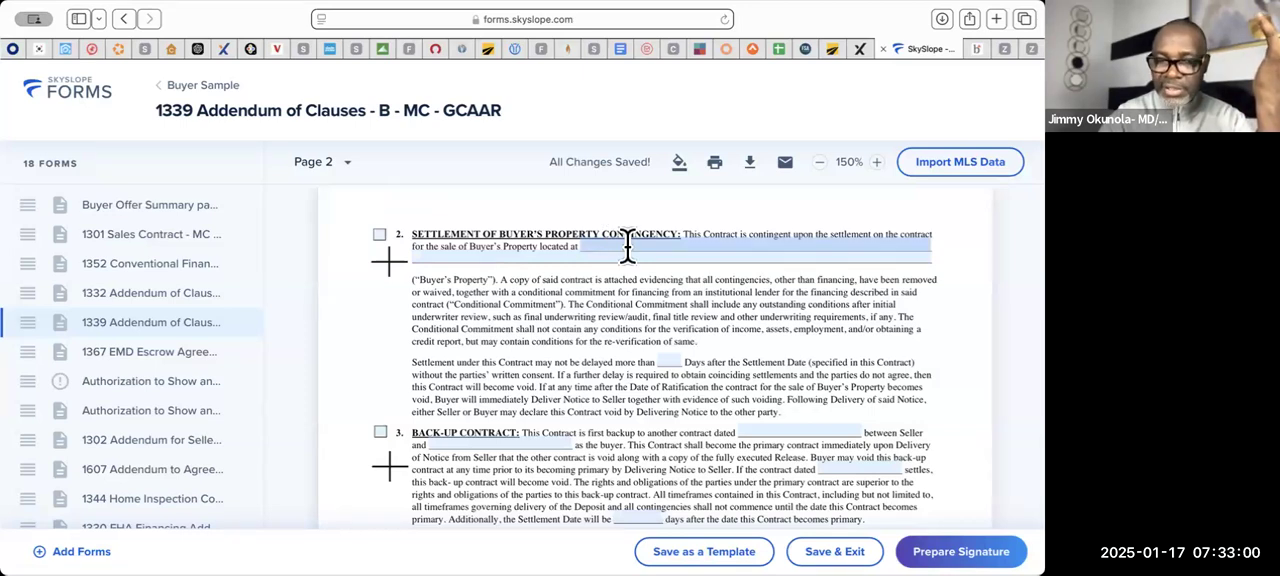
scroll(580, 380, down, 3)
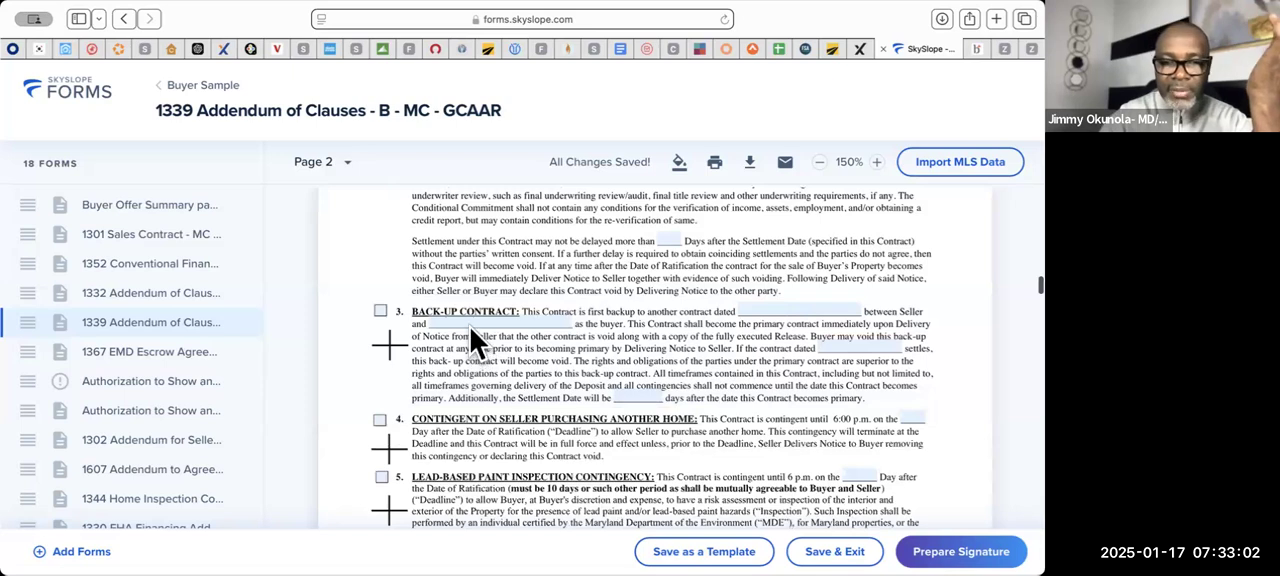
scroll(495, 348, down, 4)
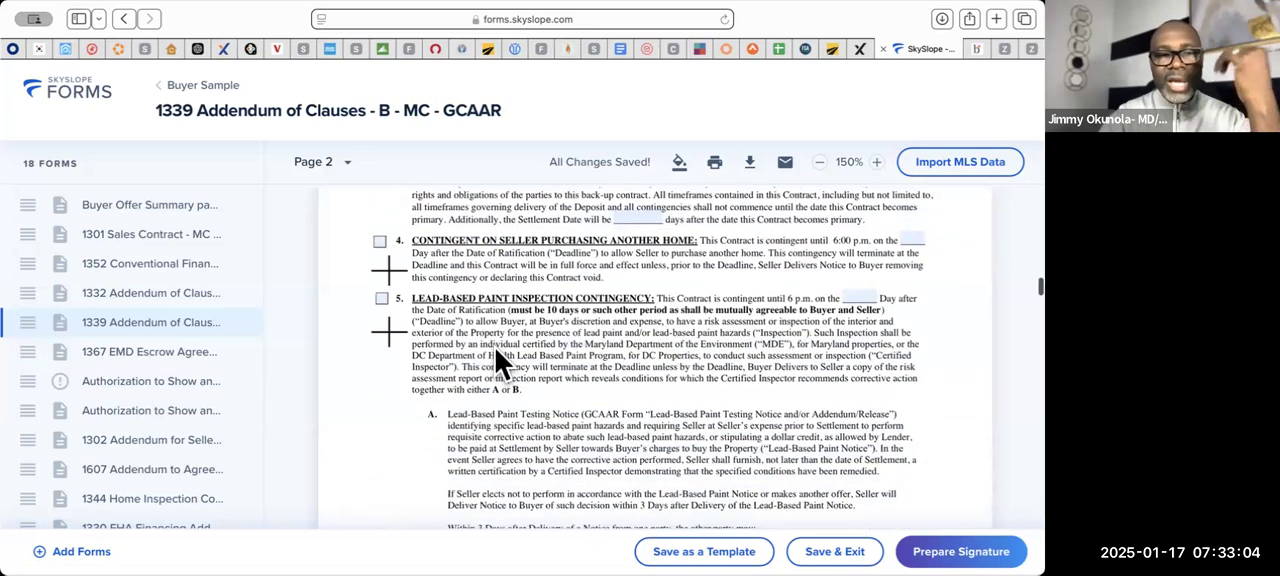
scroll(486, 423, down, 5)
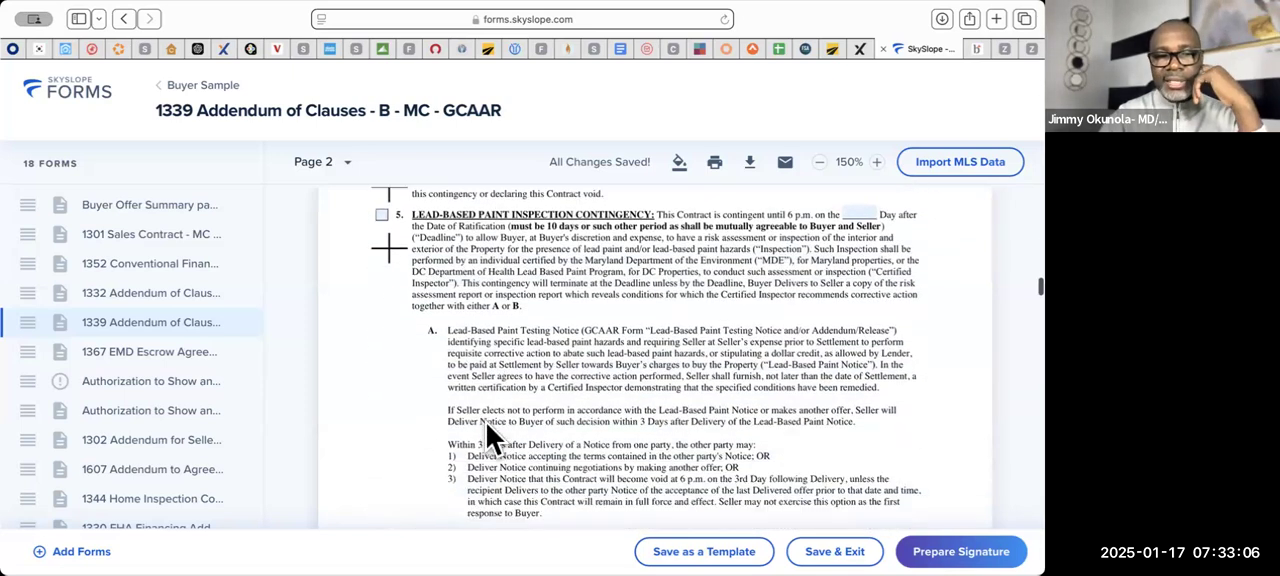
scroll(488, 430, down, 2)
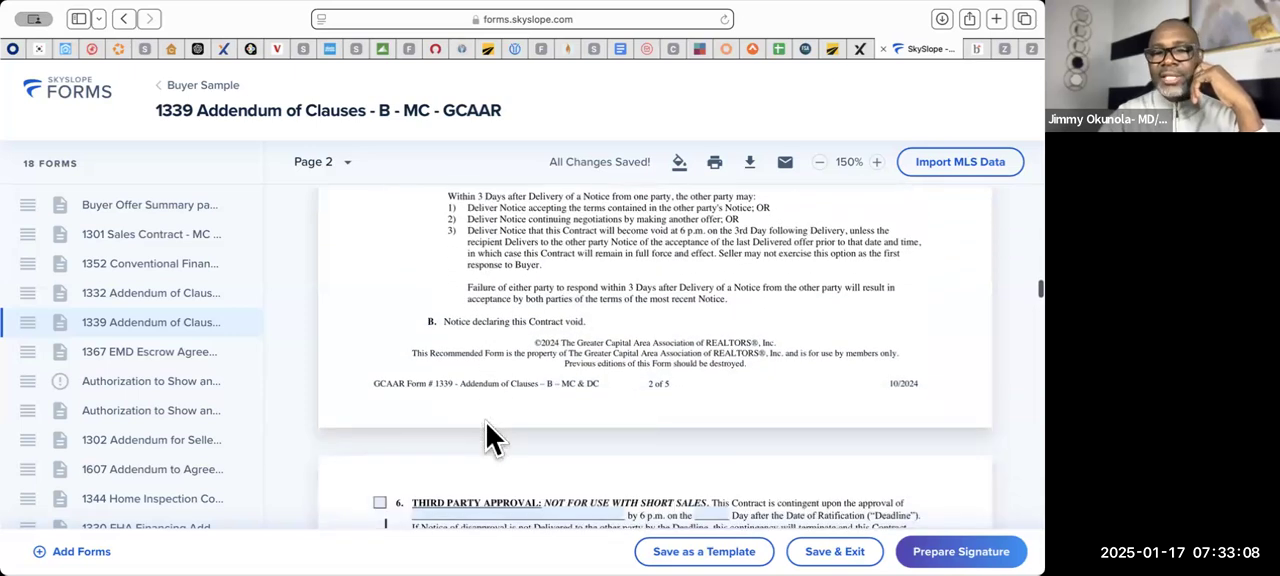
scroll(488, 430, down, 1)
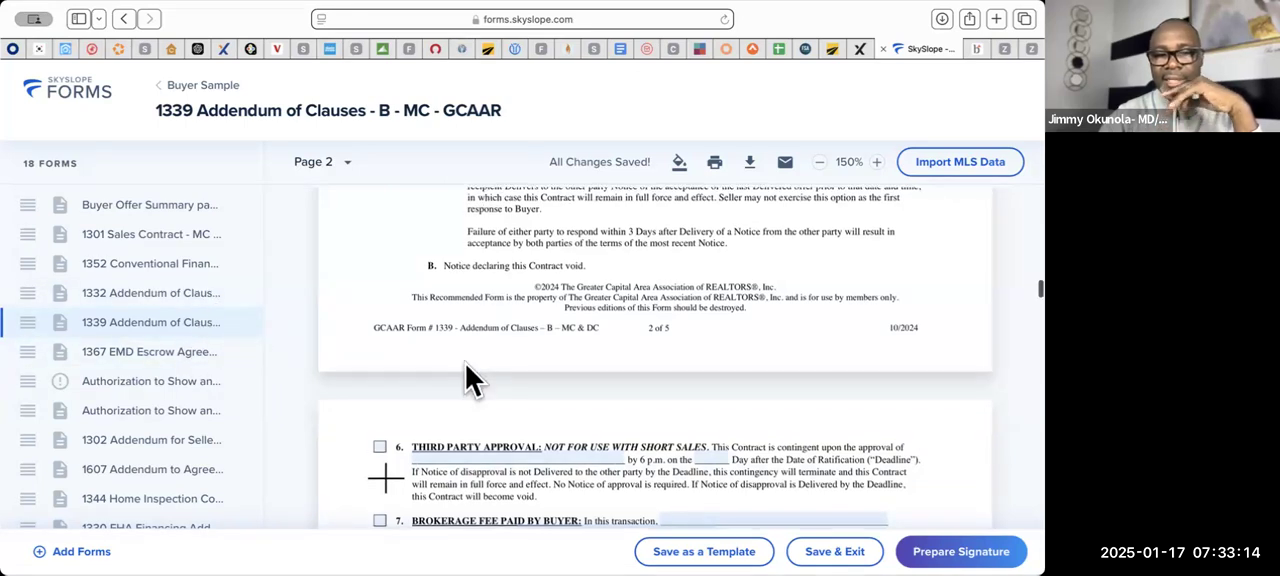
scroll(470, 378, down, 6)
scroll(466, 366, down, 12)
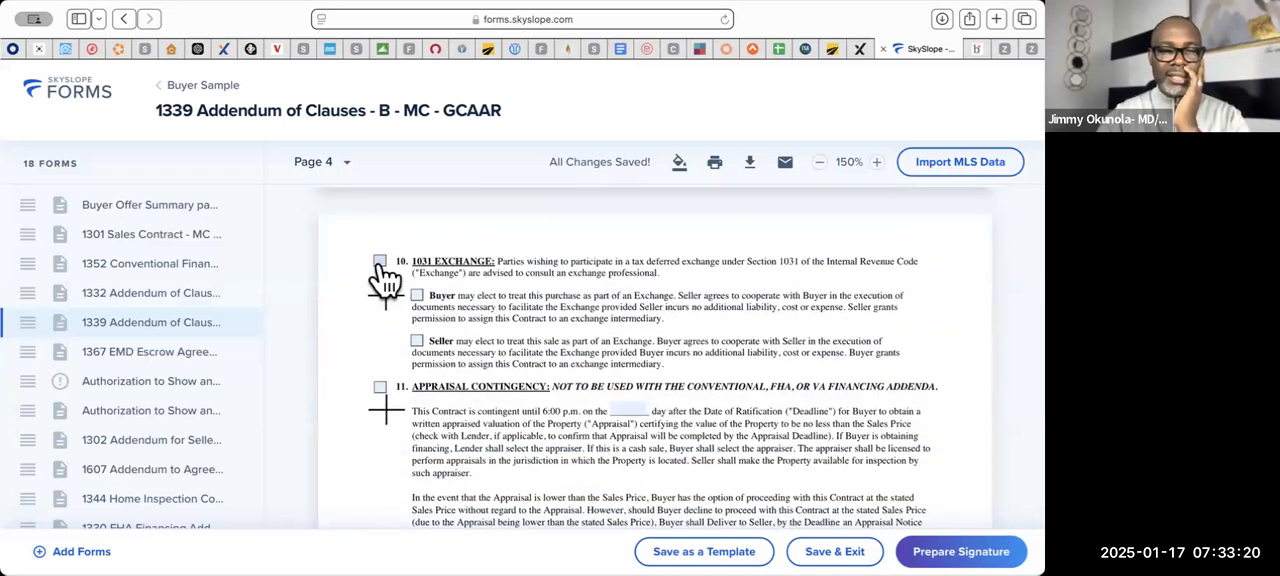
scroll(460, 362, down, 2)
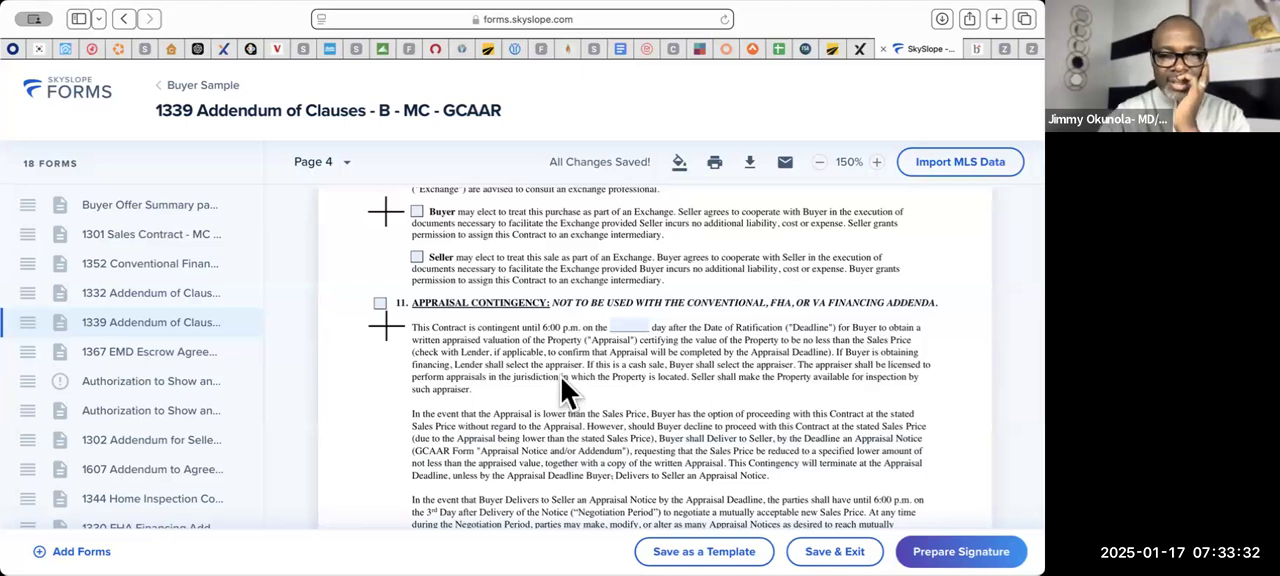
scroll(561, 378, down, 10)
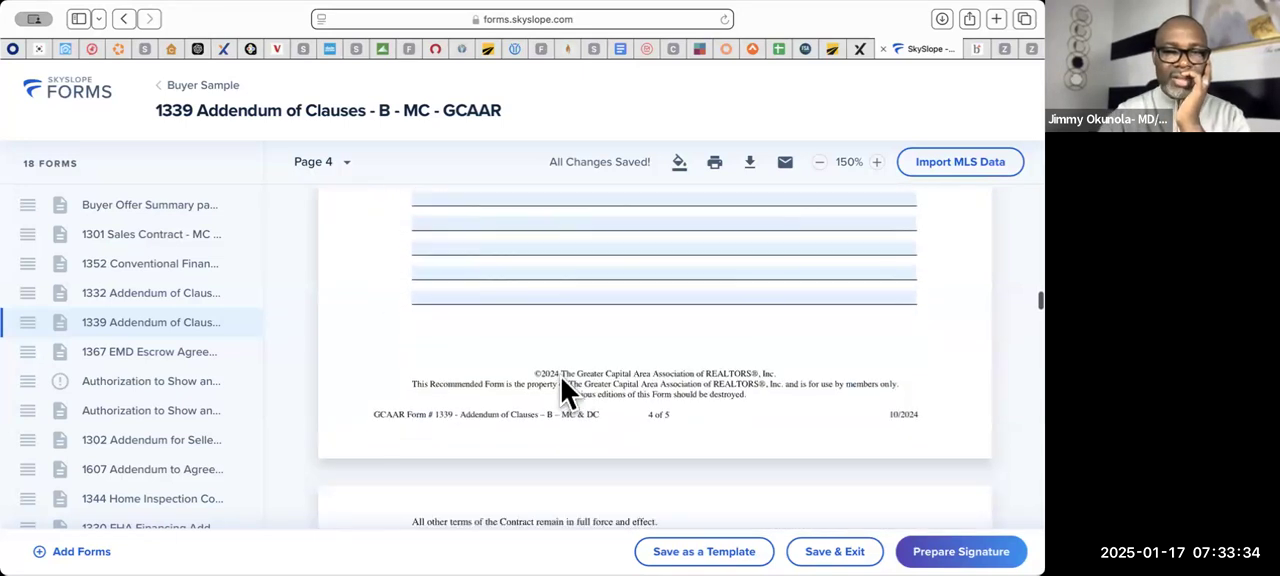
- Set the Contract of Sale date in the 1367 EMD Escrow Agreement to 01/16/2025
scroll(561, 378, down, 10)
scroll(561, 378, down, 5)
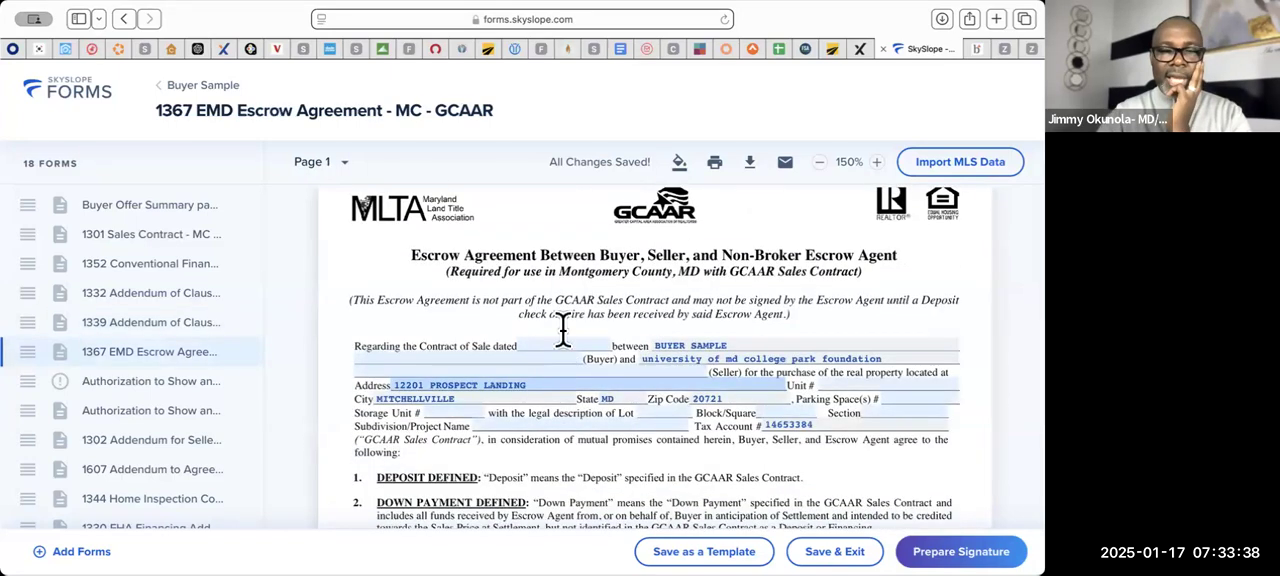
click(557, 345)
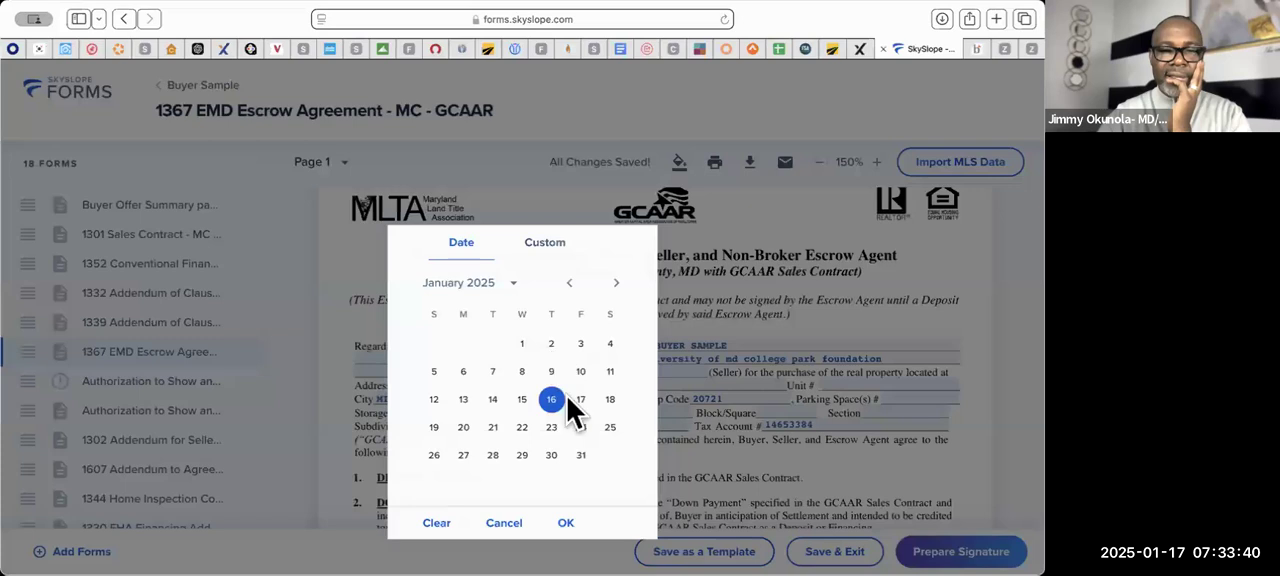
click(566, 524)
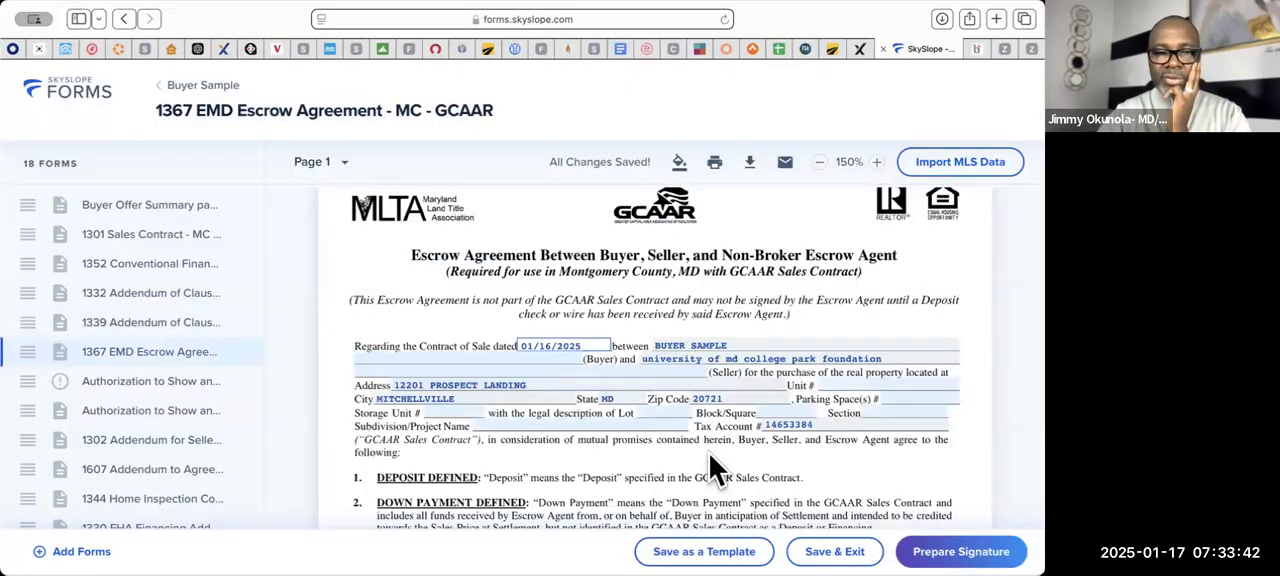
- Enter 20,000.00 as the deposit amount in paragraph 4, Receipt of Deposit, of the Escrow Agreement
scroll(709, 465, down, 5)
scroll(709, 465, up, 1)
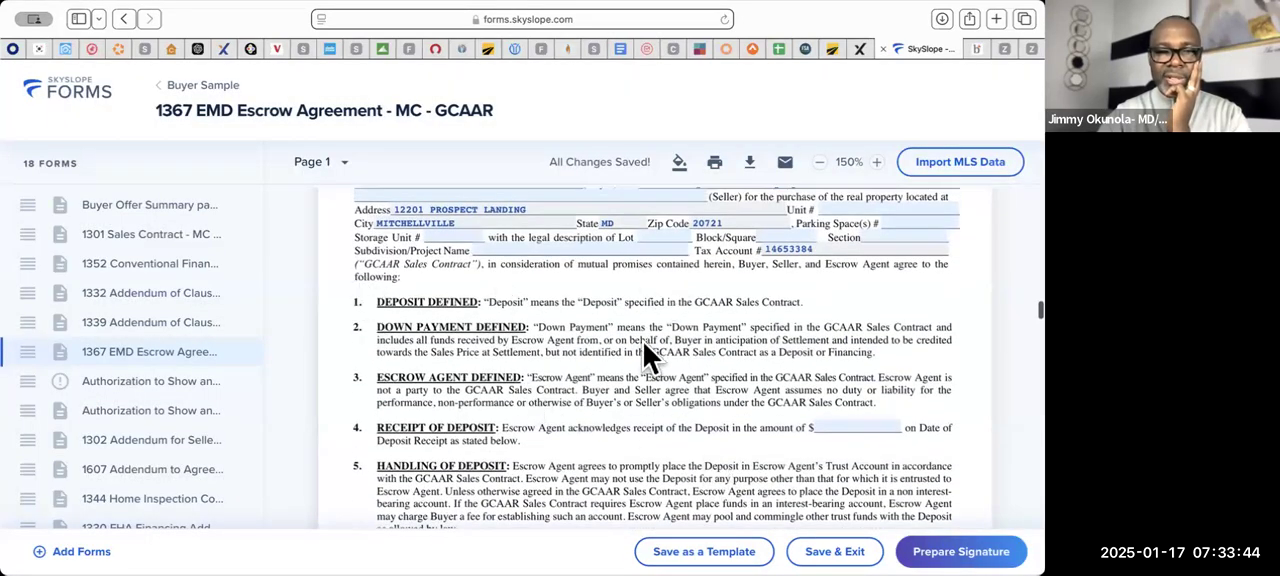
scroll(643, 355, down, 1)
click(871, 369)
text(200)
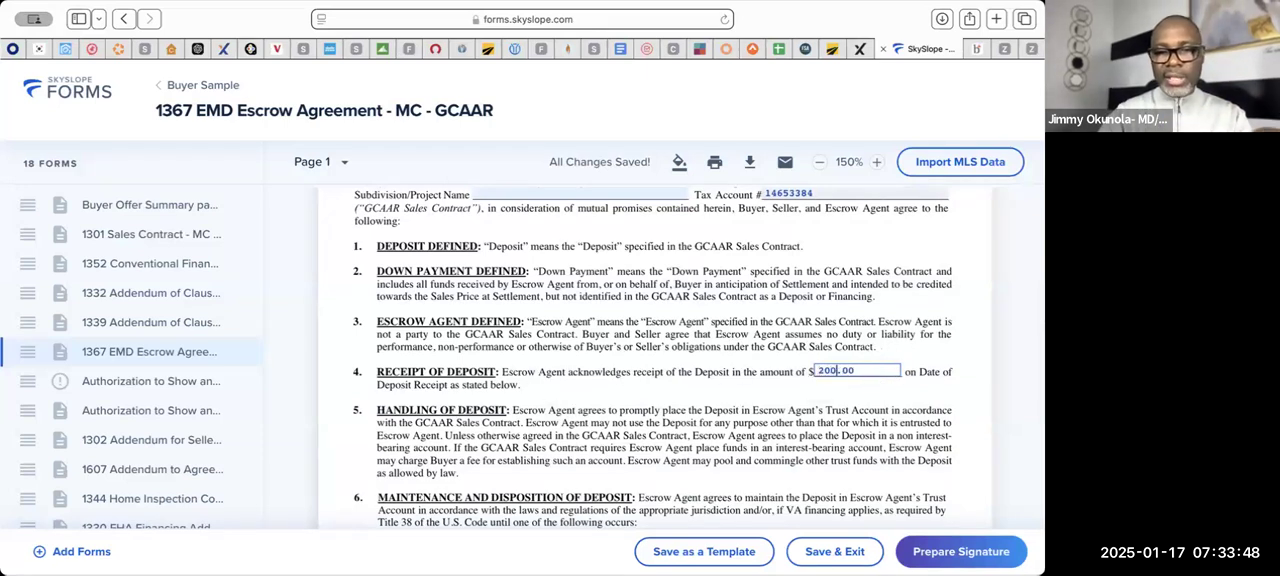
scroll(847, 492, down, 10)
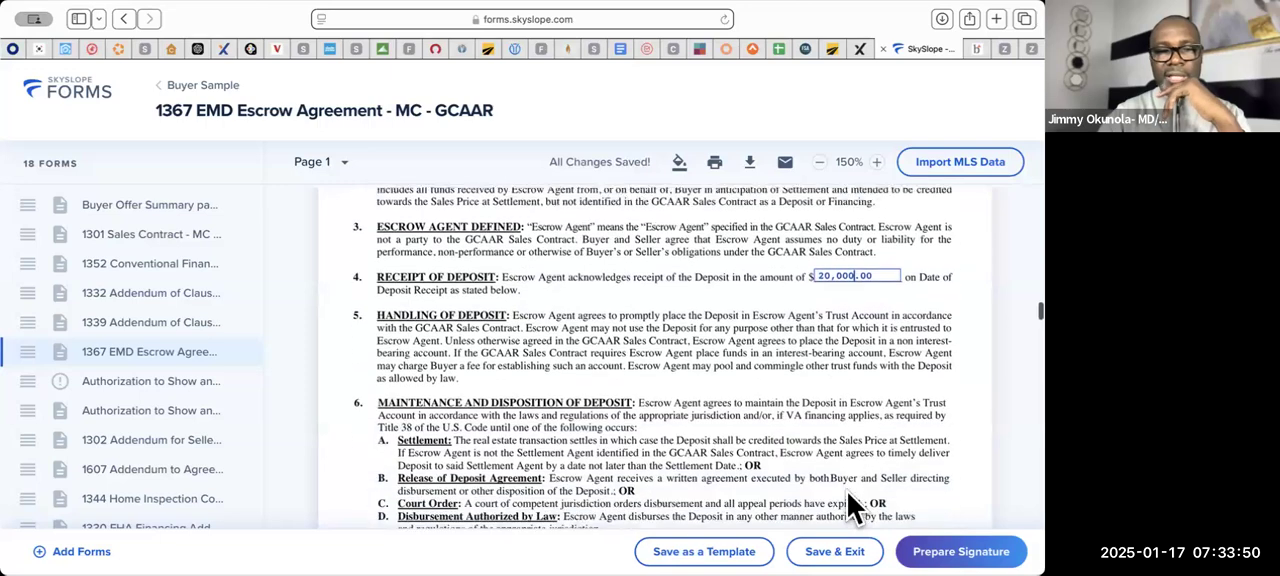
- Review the rest of the Escrow Agreement, including the section completed by the escrow agent upon deposit receipt
scroll(847, 492, down, 15)
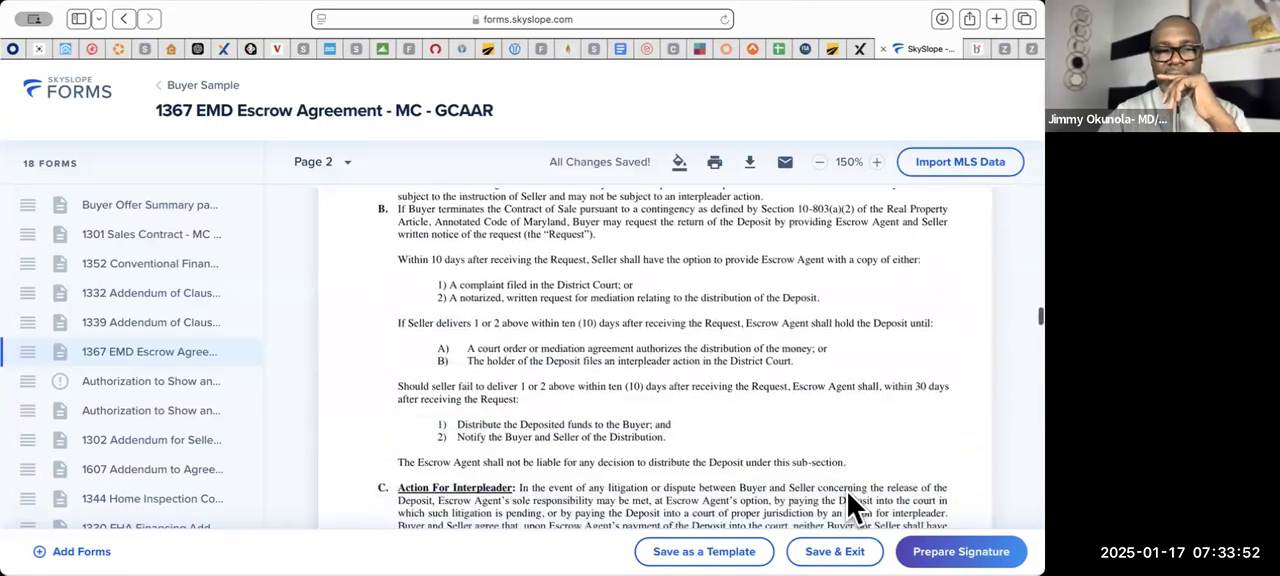
scroll(847, 492, down, 8)
scroll(847, 492, up, 3)
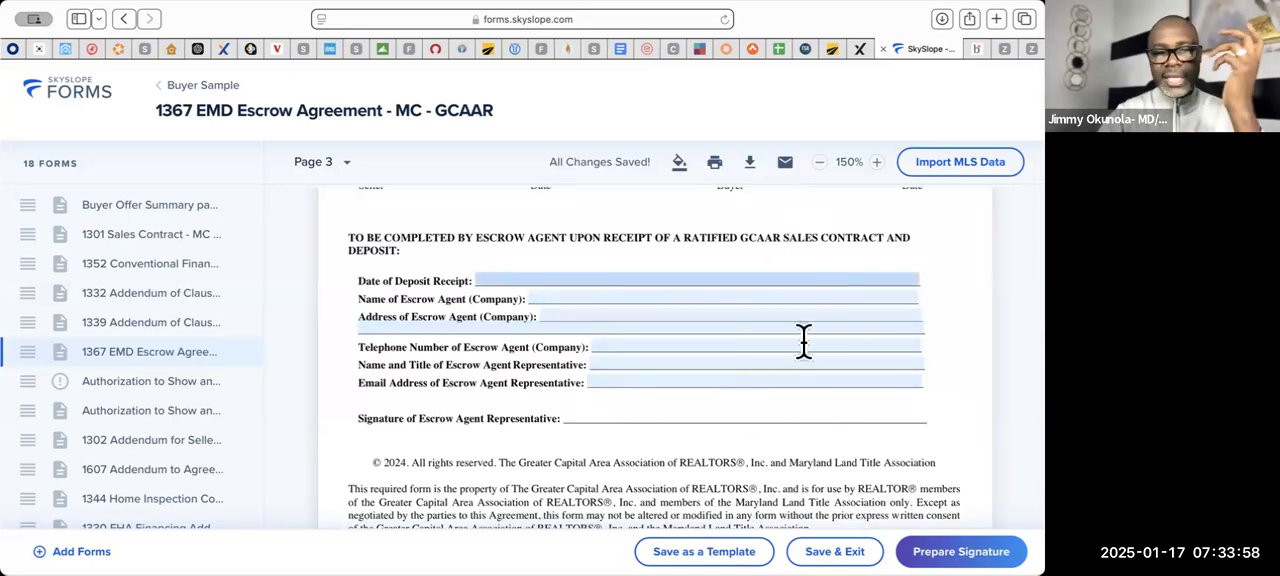
scroll(752, 460, down, 2)
scroll(752, 460, down, 10)
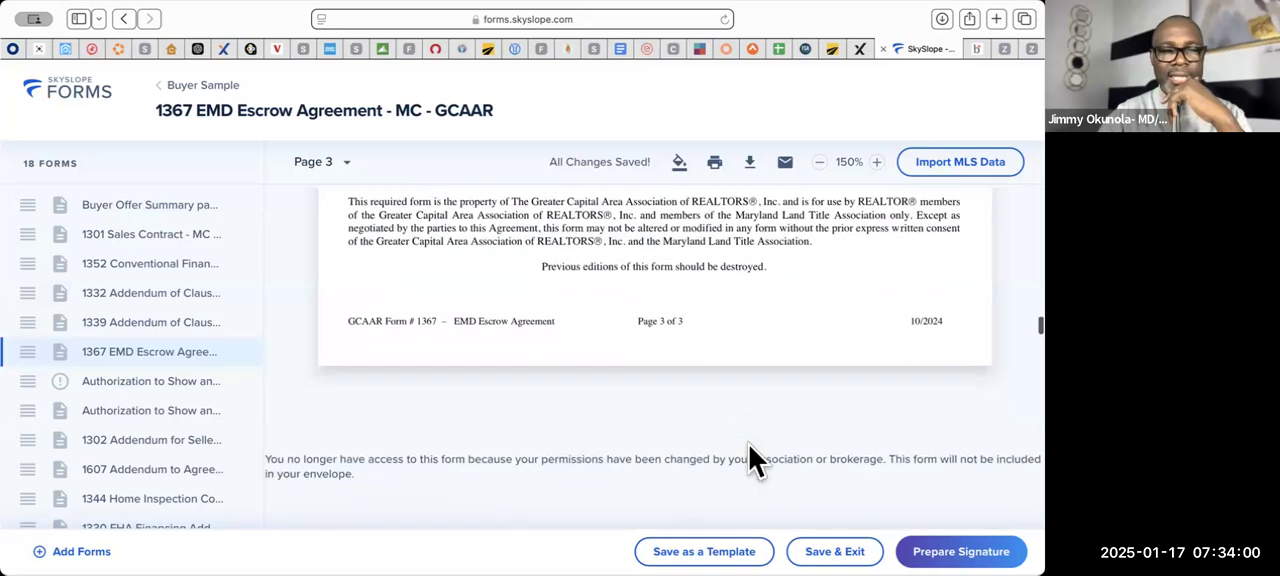
- Review the Authorization to Show and Pay Buyer Broker form, covering its parties, purchase price, commission and agency disclosure
scroll(750, 450, up, 1)
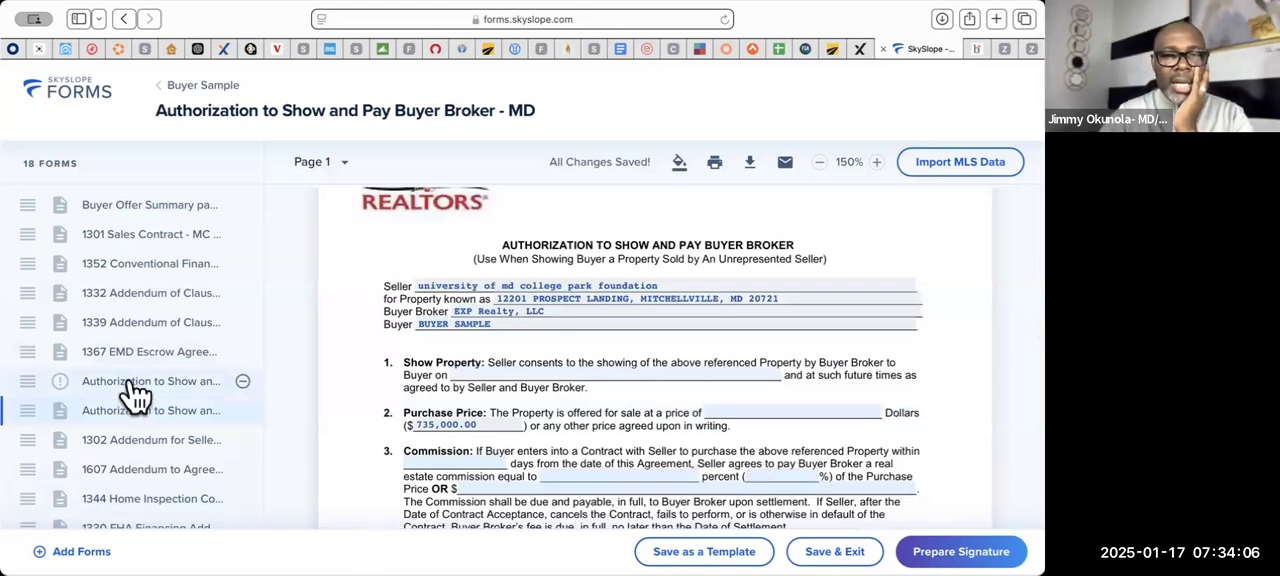
scroll(612, 336, up, 3)
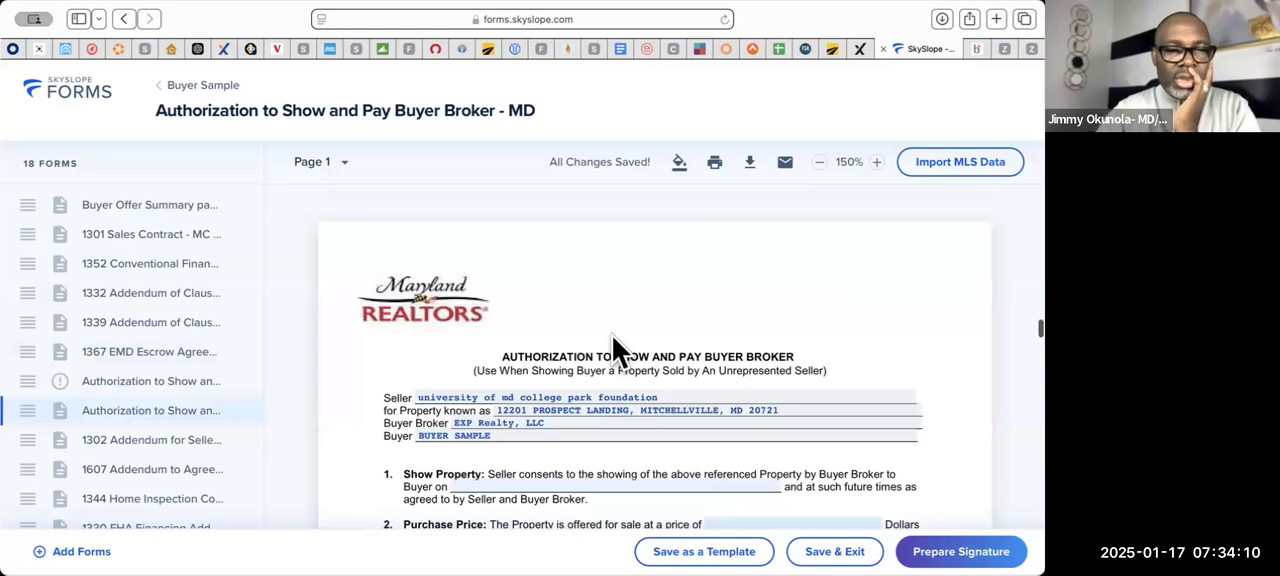
scroll(490, 352, down, 5)
scroll(490, 352, up, 3)
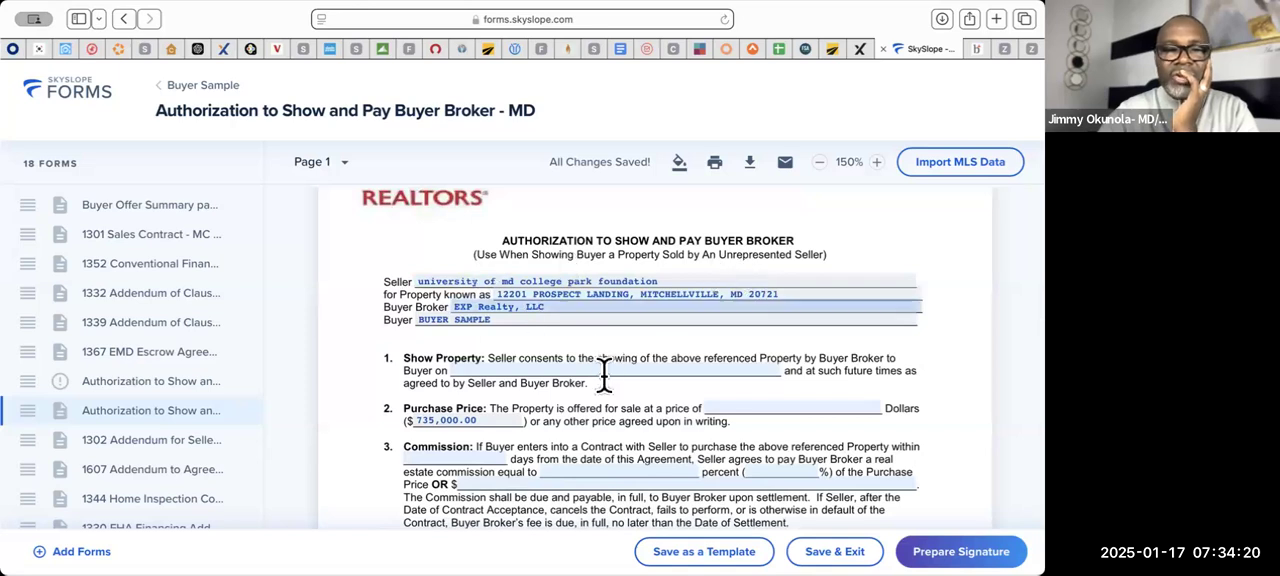
scroll(620, 333, down, 3)
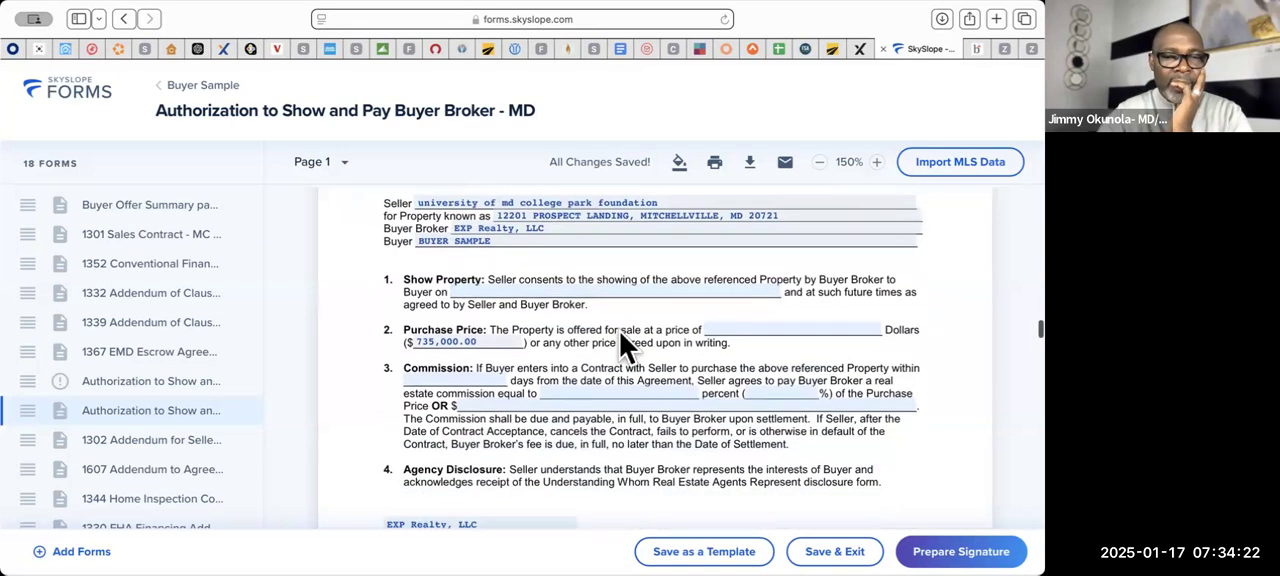
scroll(620, 332, down, 4)
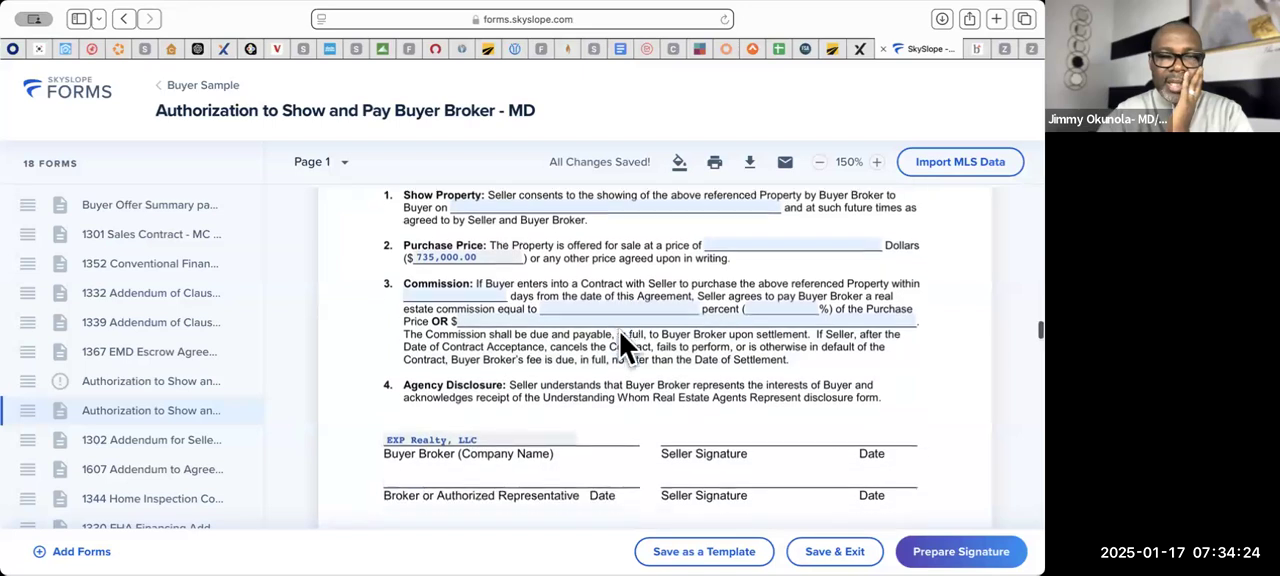
scroll(620, 332, up, 6)
scroll(620, 342, up, 3)
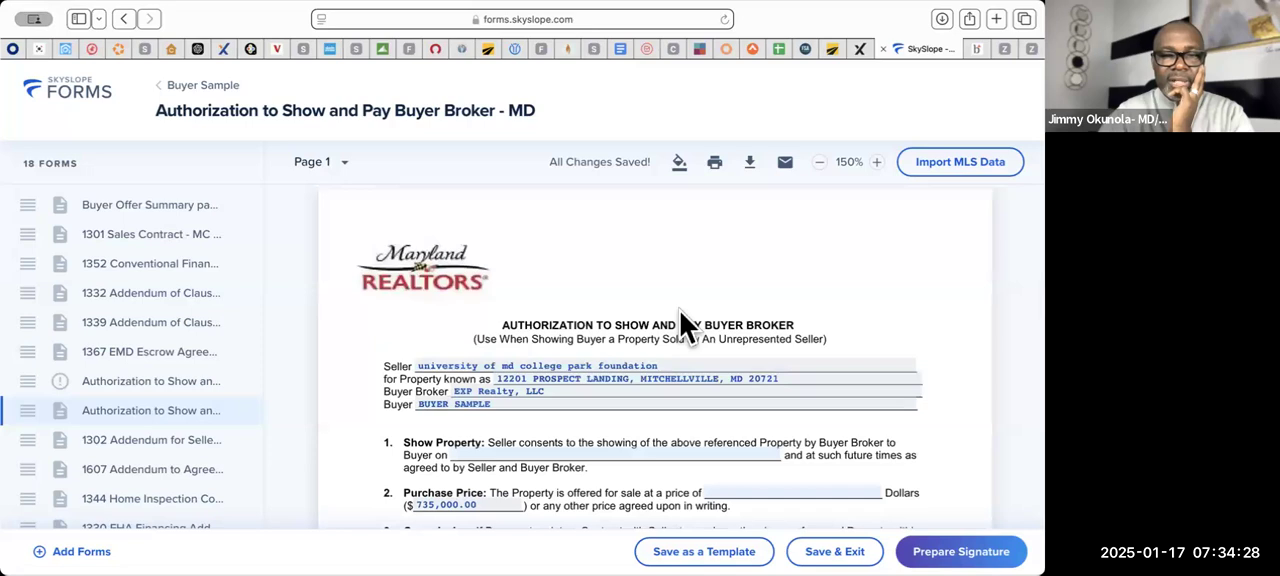
scroll(680, 314, down, 1)
mouse_move(251, 391)
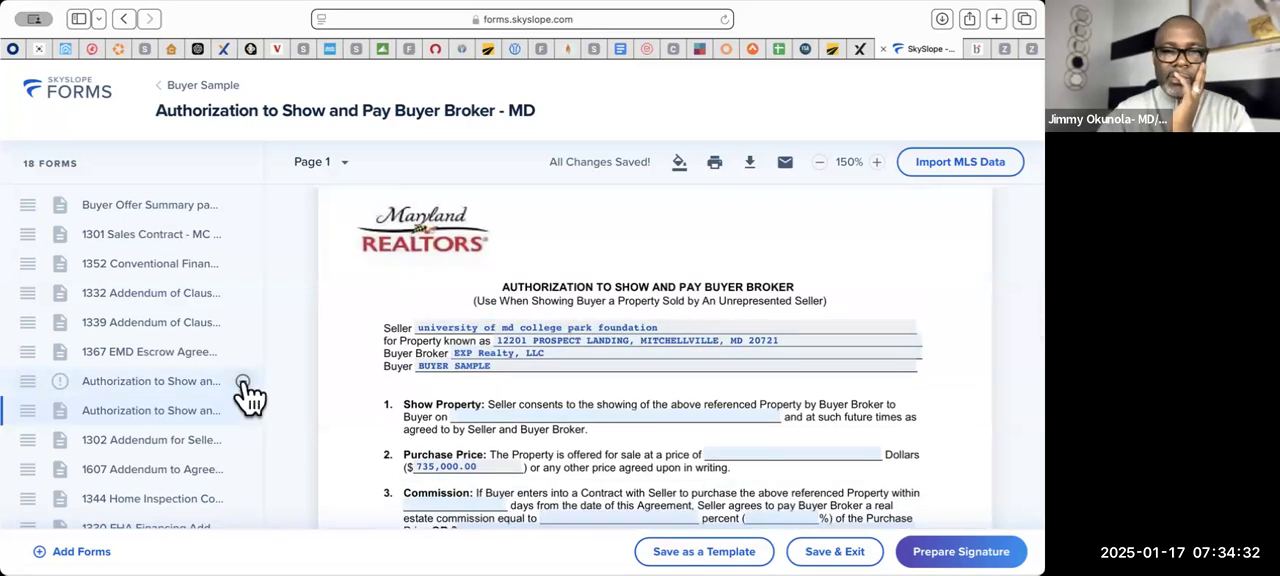
- Remove the duplicate Authorization to Show and Pay Buyer Broker form from the envelope and look over the remaining copy
click(242, 382)
scroll(446, 343, down, 3)
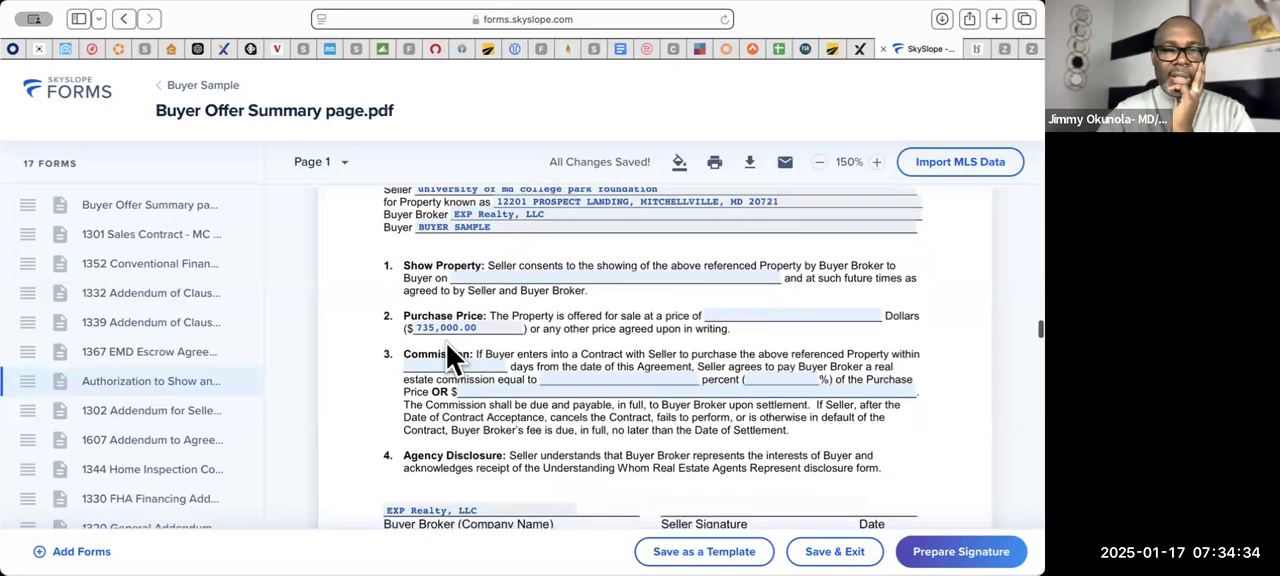
scroll(446, 343, up, 3)
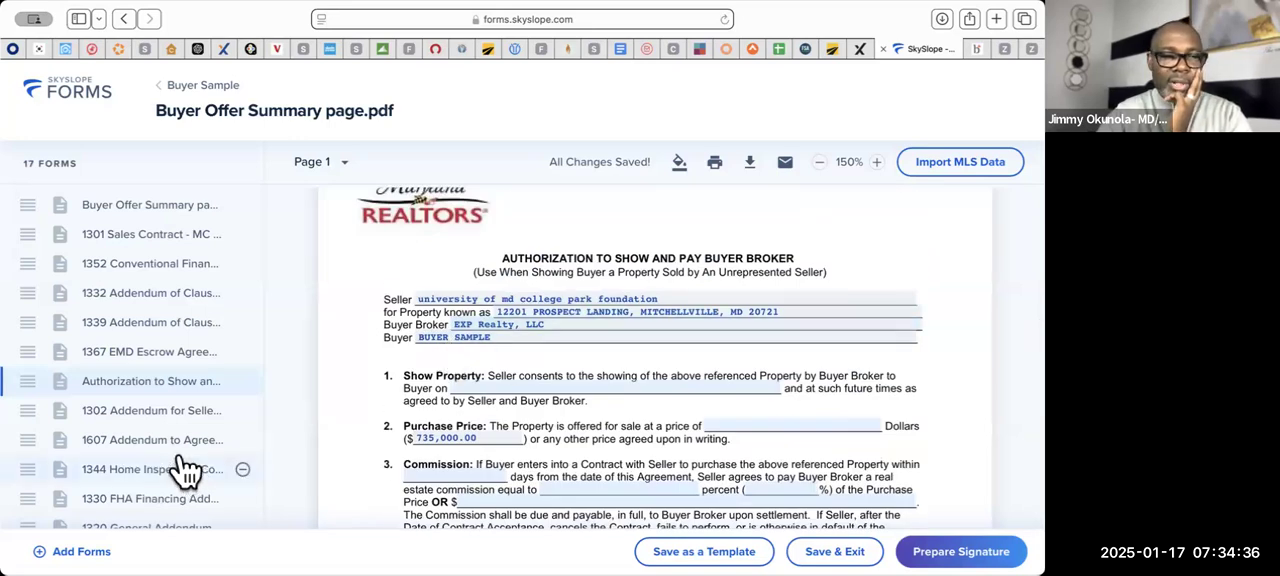
scroll(429, 391, down, 2)
scroll(429, 391, down, 2)
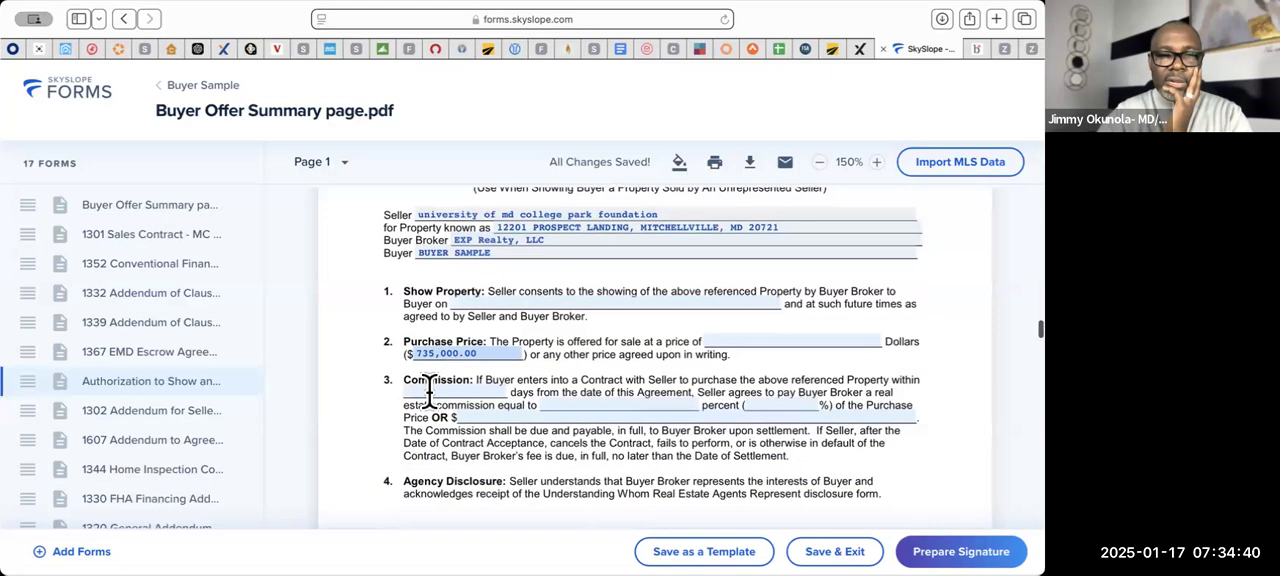
scroll(511, 395, down, 2)
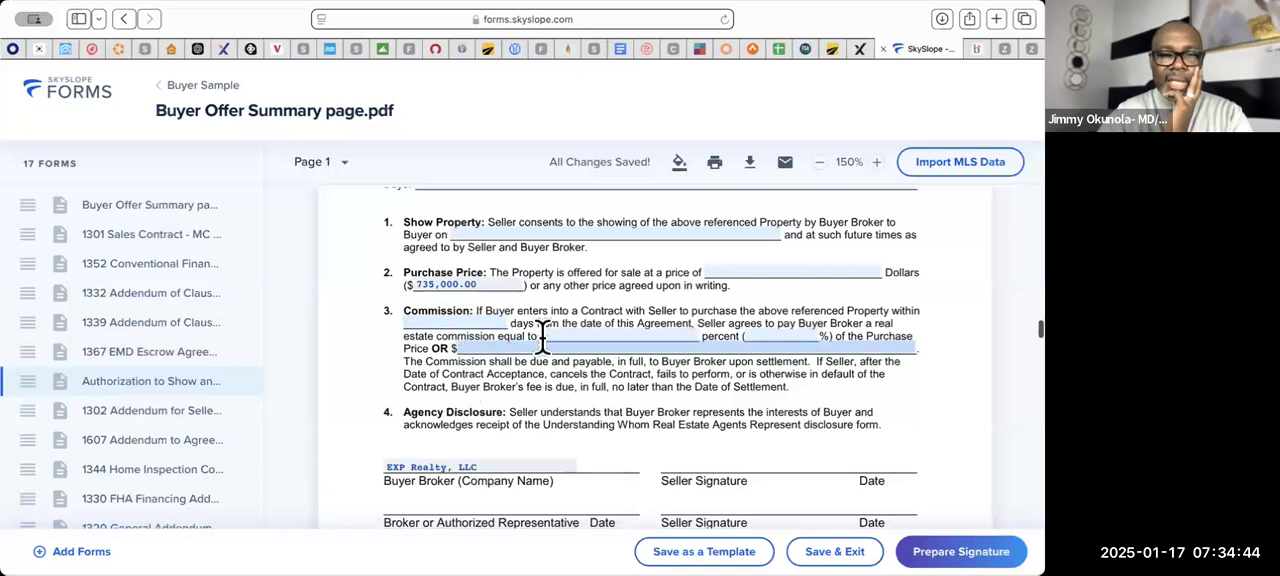
- In the 1302 Addendum for Seller to Pay Buyer Broker Compensation, select the percentage-plus-amount option and enter 3% of the sales price
scroll(668, 357, down, 10)
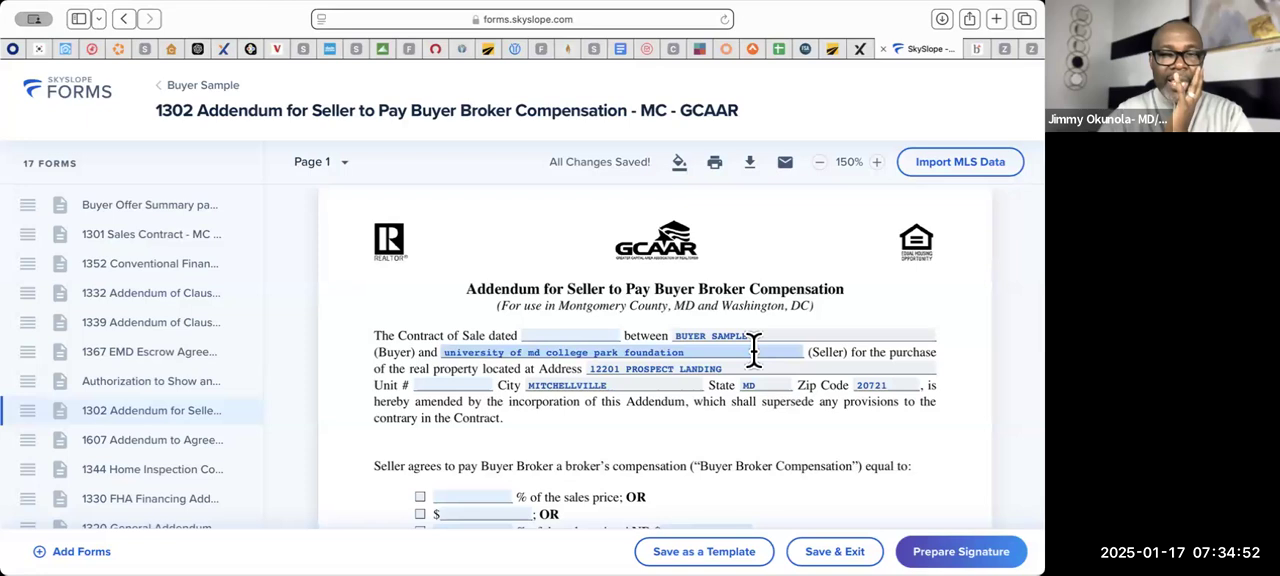
scroll(755, 355, down, 2)
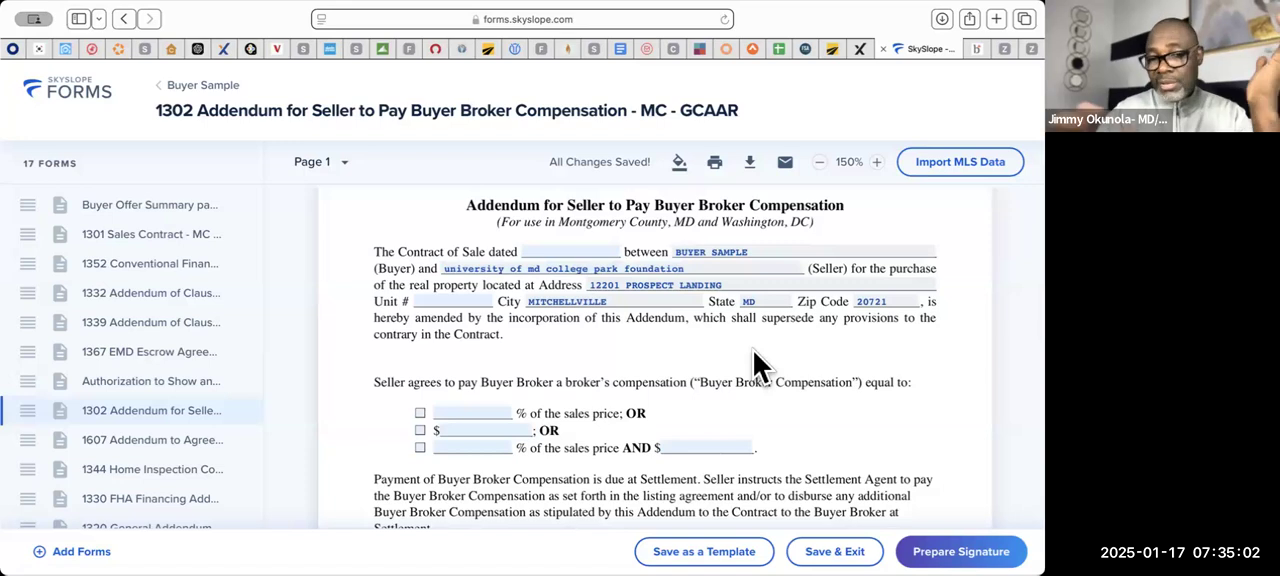
click(511, 405)
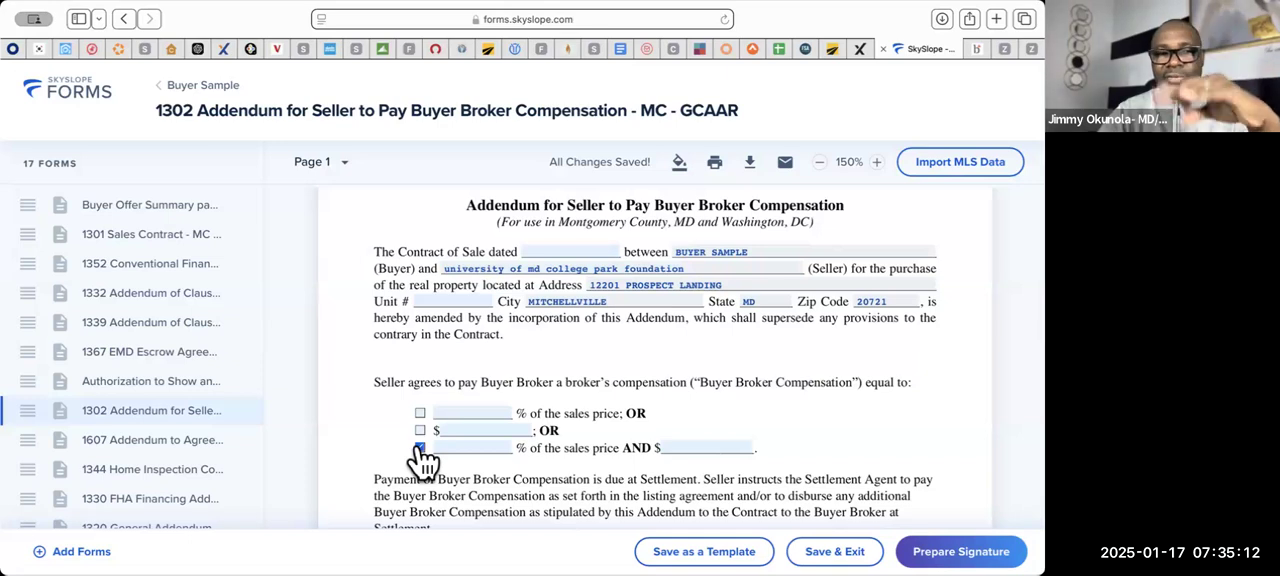
click(460, 446)
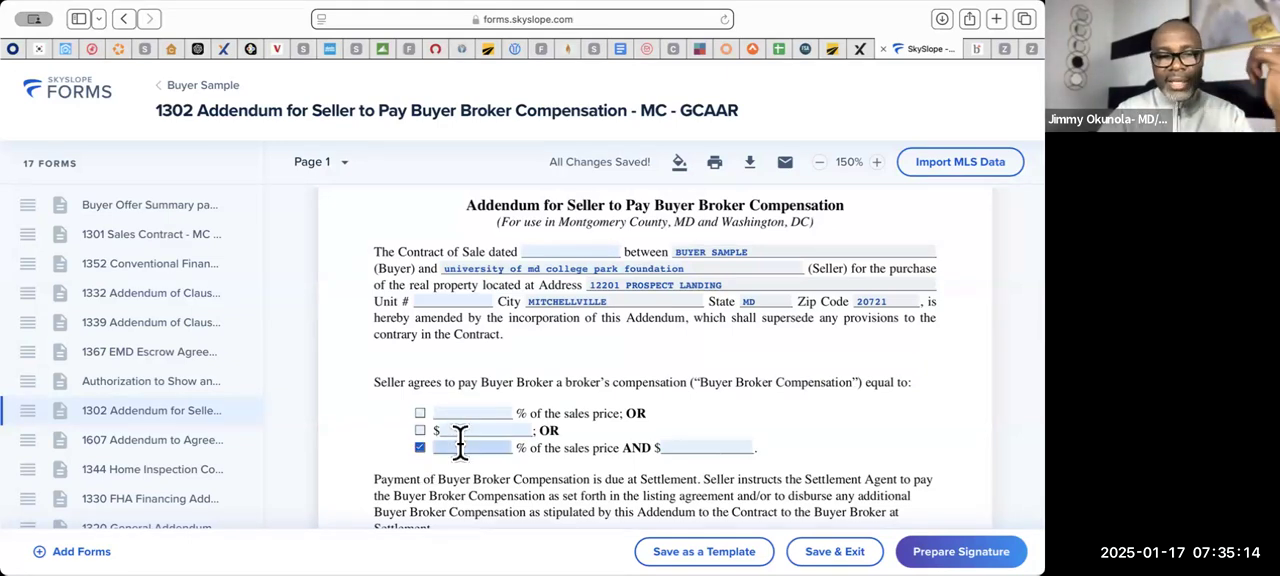
text(3)
- Enter 695.00 as the additional dollar amount of the Buyer Broker compensation and check the addendum's payment terms
click(720, 447)
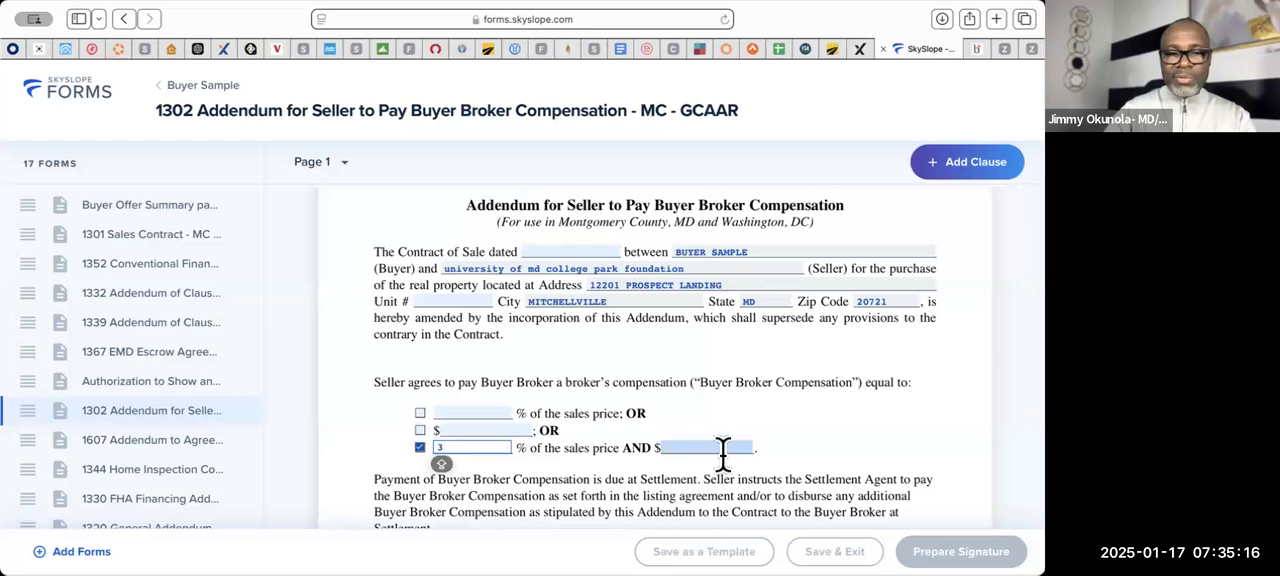
text(69)
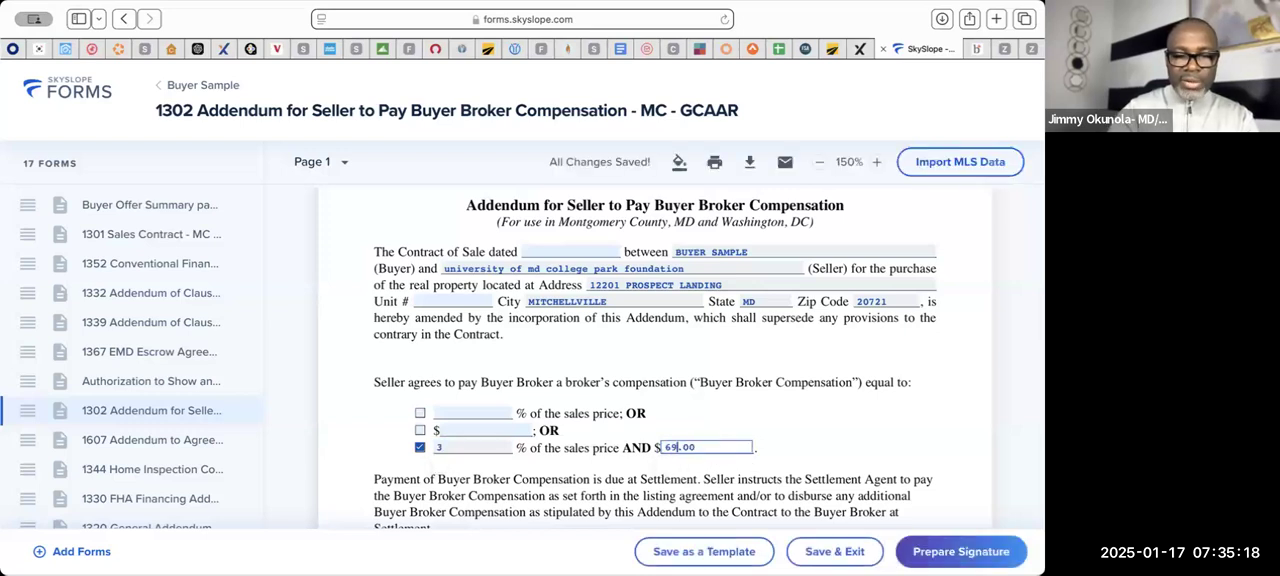
text(5)
click(856, 427)
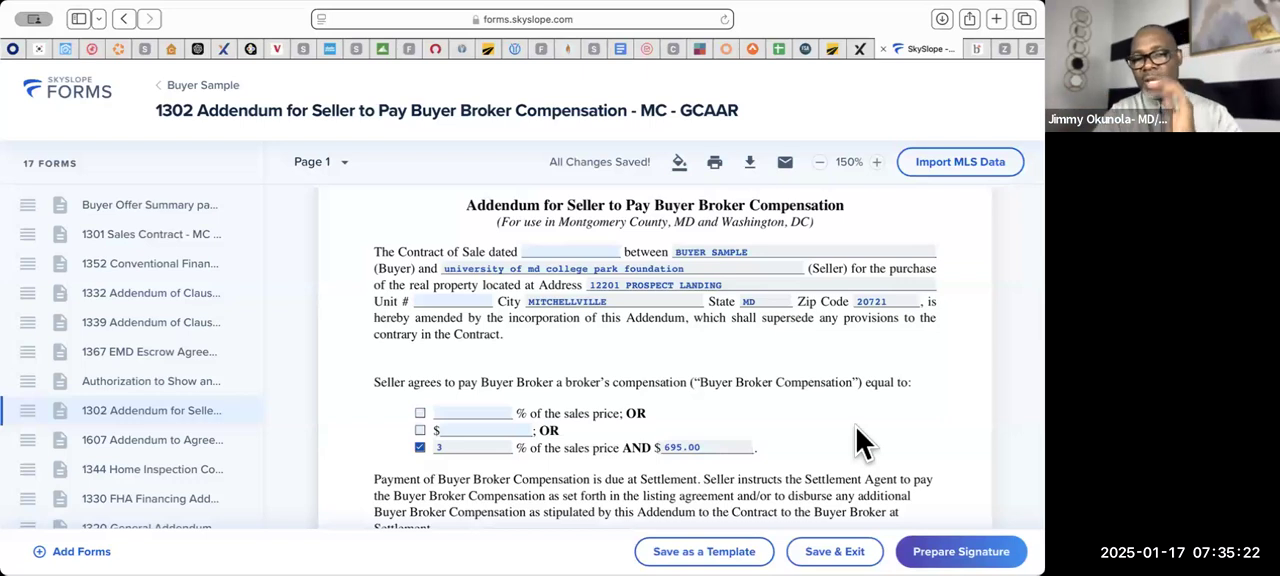
scroll(856, 426, down, 3)
scroll(856, 424, up, 3)
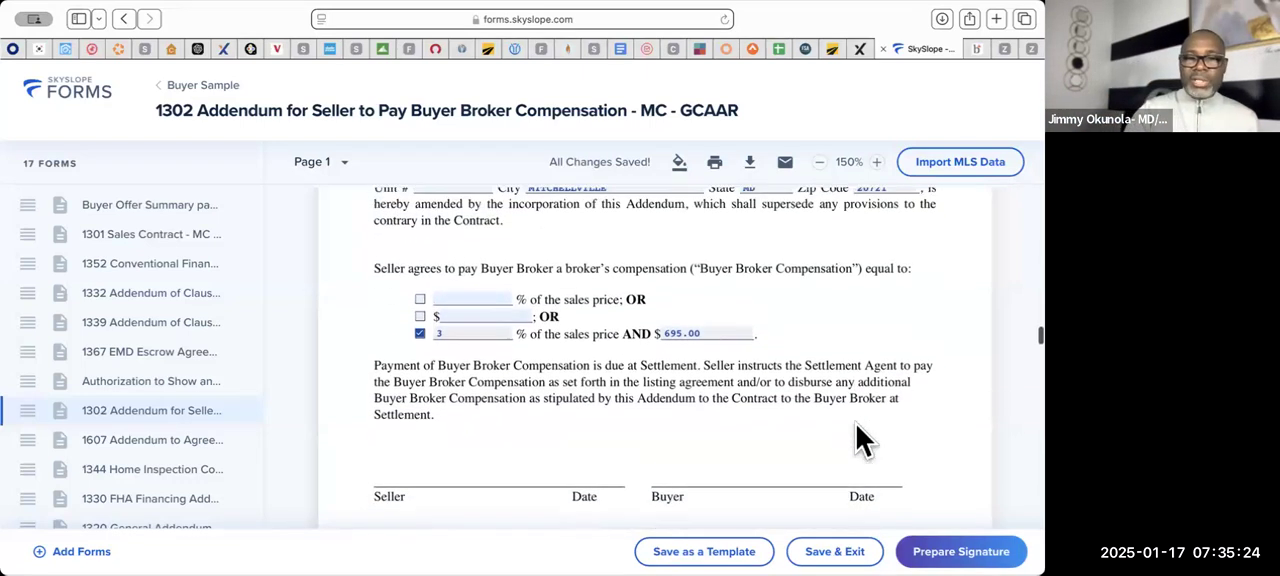
scroll(856, 424, up, 1)
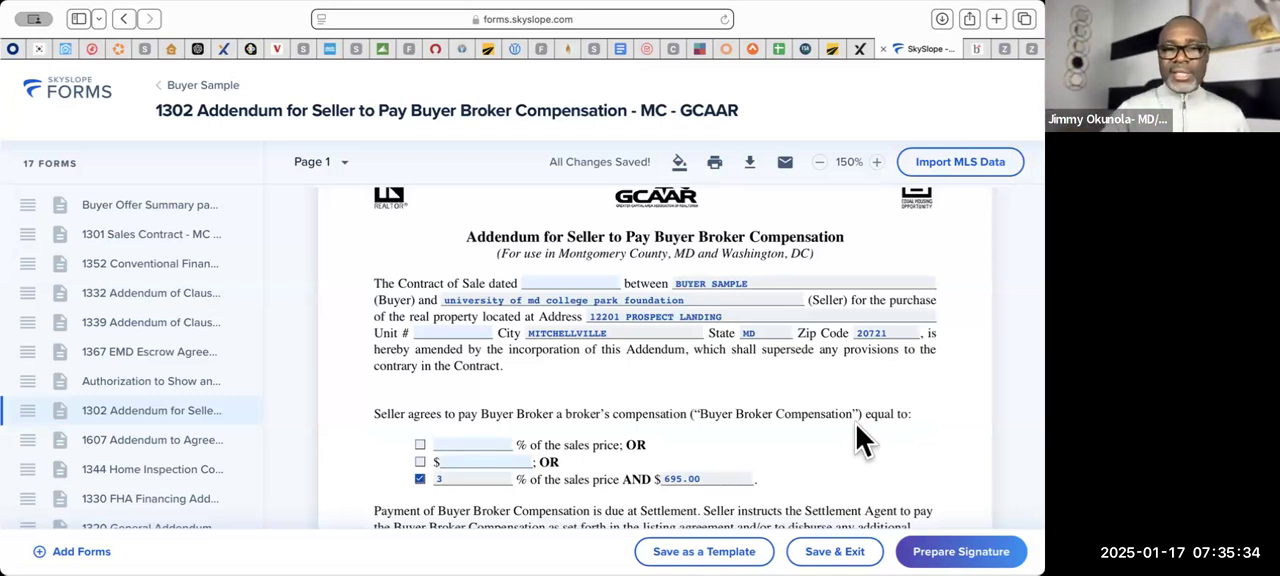
scroll(862, 440, down, 1)
click(445, 440)
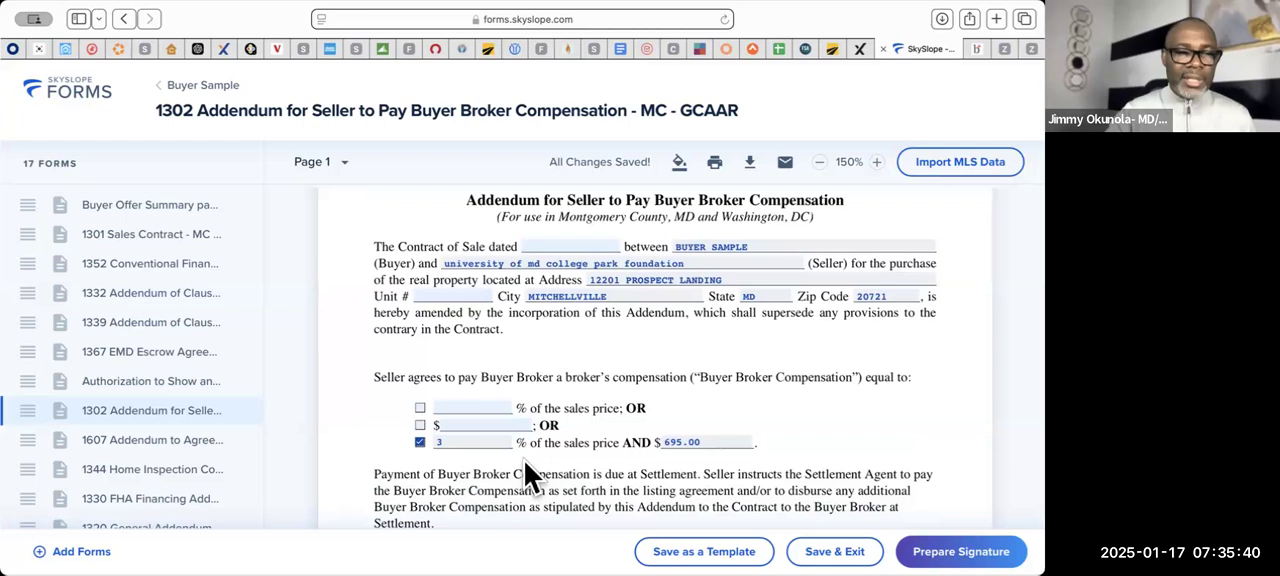
- Remove the 1607 Addendum to Agreement of Sale, meant for builder or developer sales, from the envelope
scroll(524, 461, down, 10)
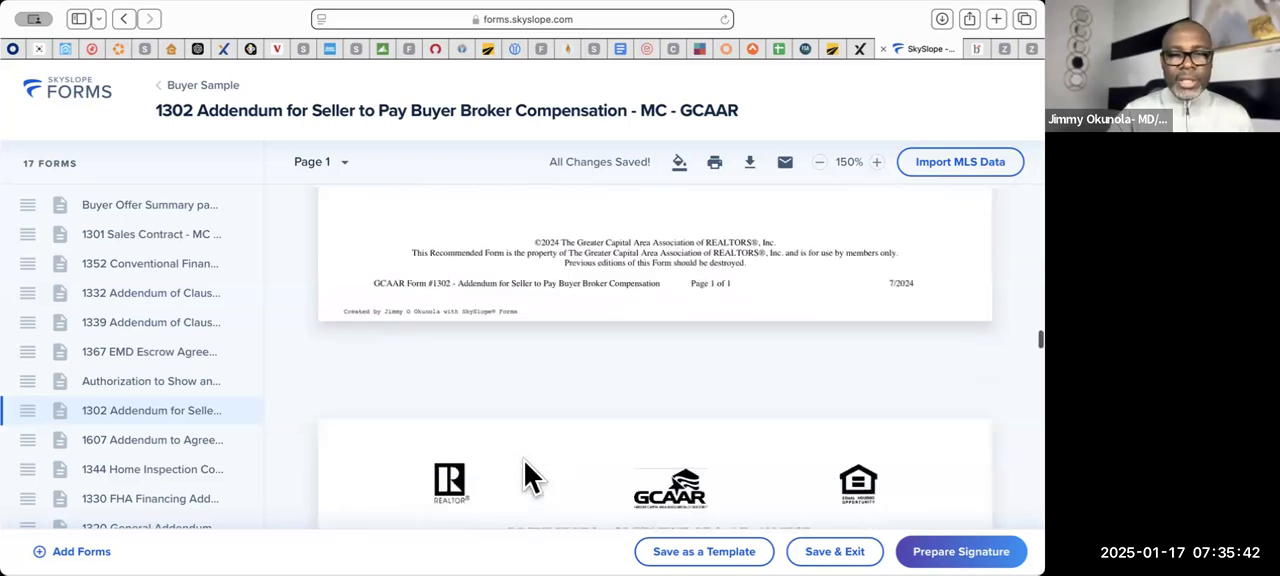
scroll(524, 461, down, 5)
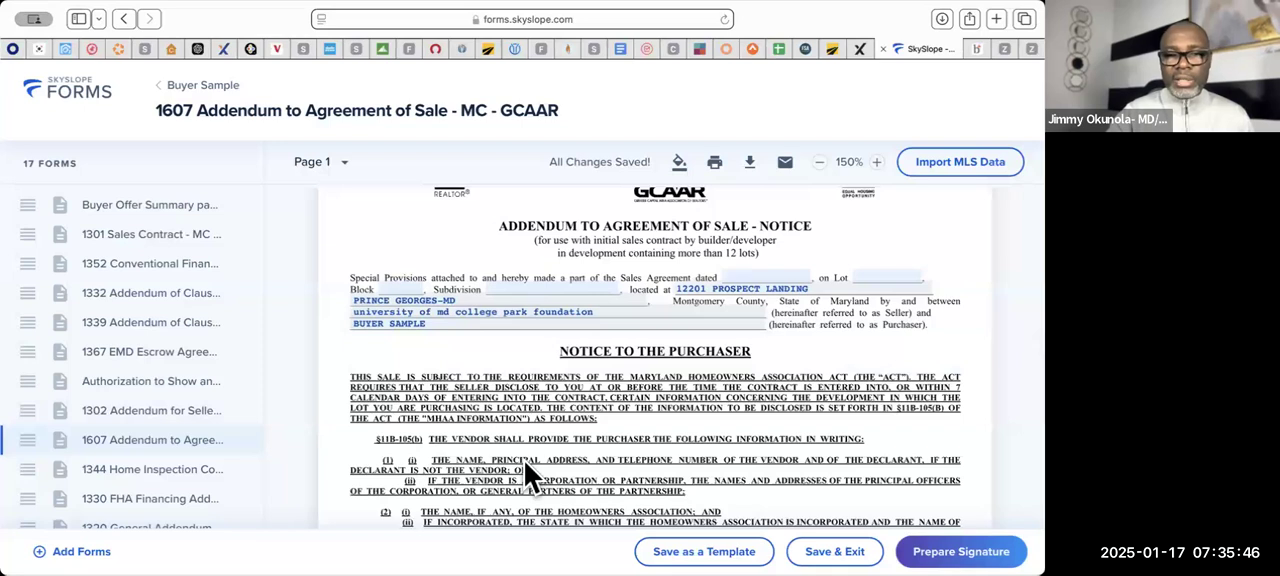
scroll(524, 461, down, 1)
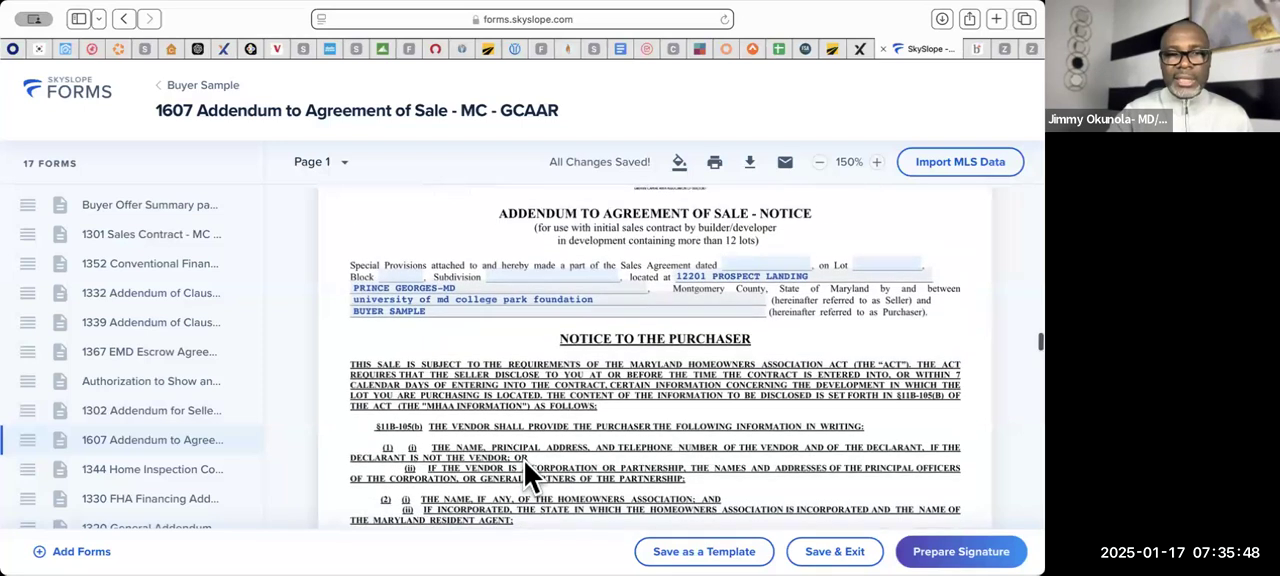
click(242, 441)
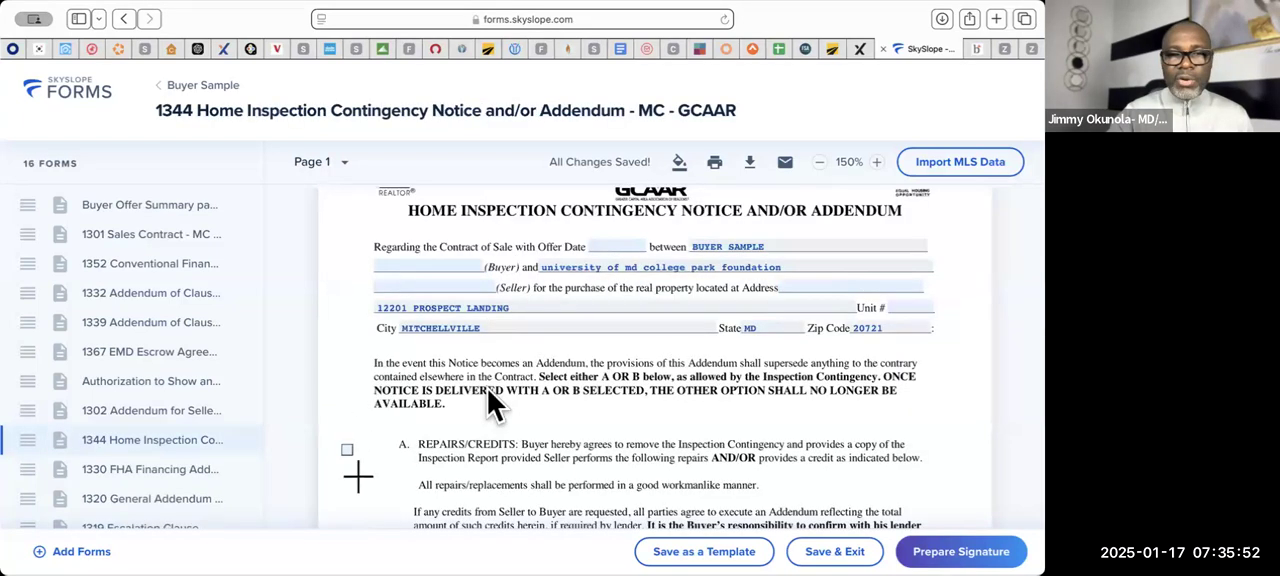
- Set the offer date in the 1344 Home Inspection Contingency Notice to 01/16/2025 and review its Repairs/Credits option
scroll(490, 405, up, 1)
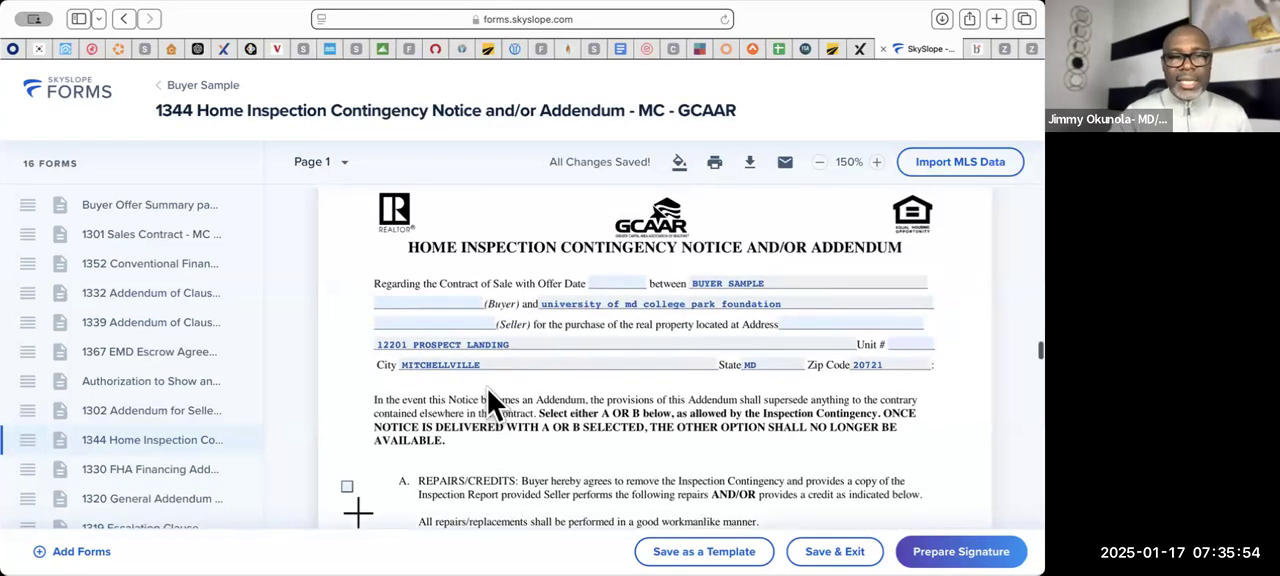
click(610, 279)
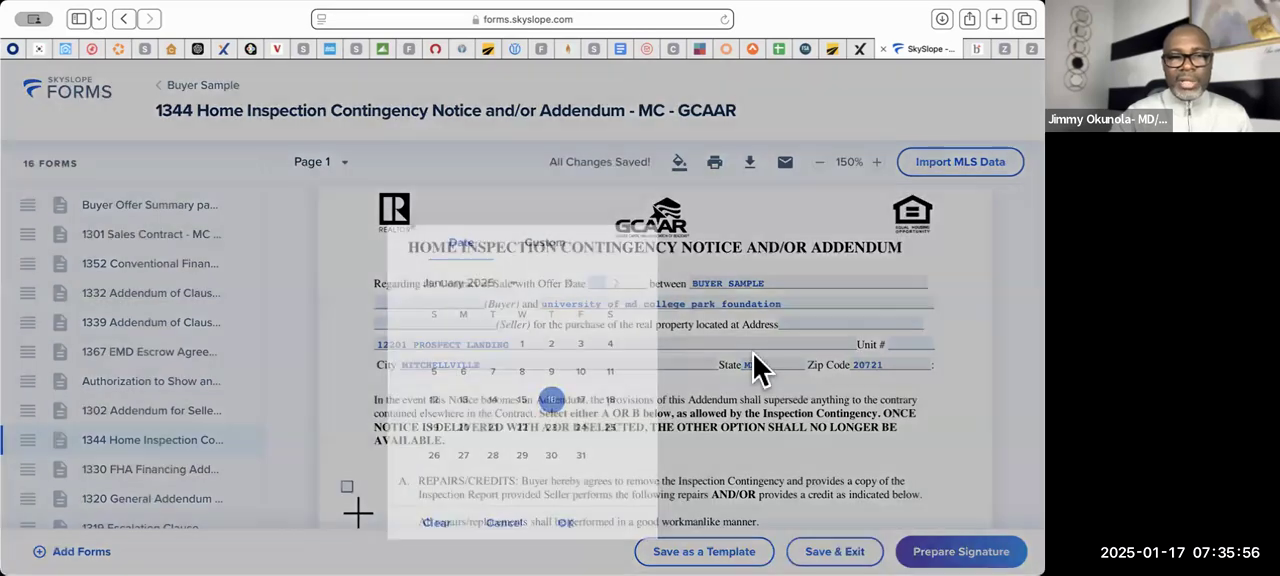
click(569, 526)
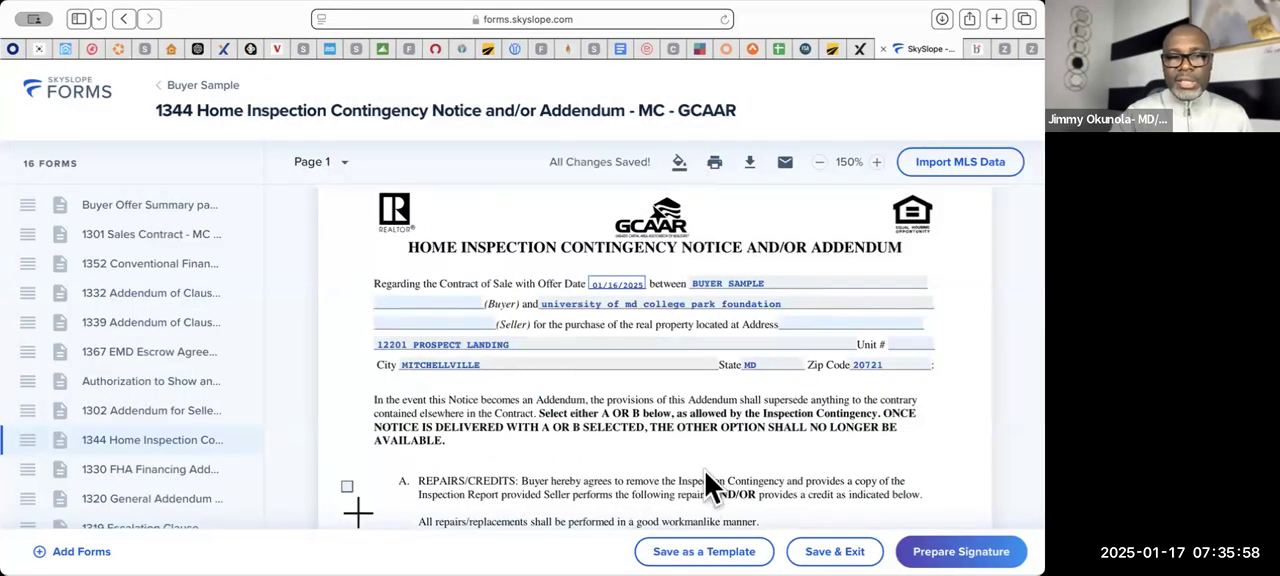
scroll(566, 418, down, 1)
scroll(565, 415, down, 3)
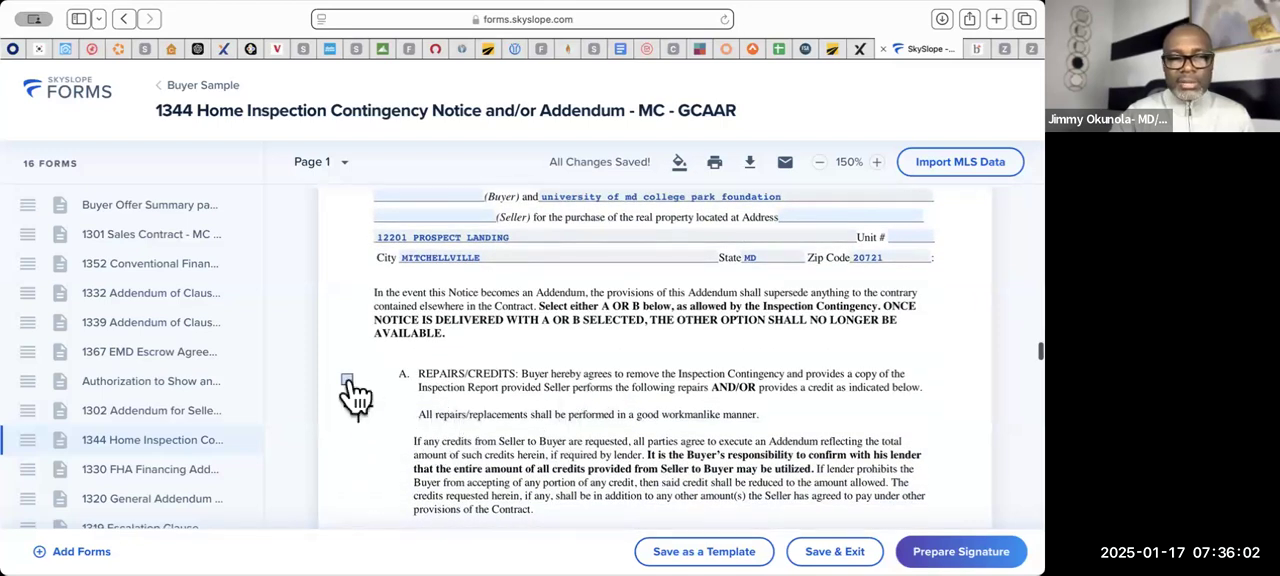
scroll(497, 395, up, 3)
scroll(493, 380, down, 10)
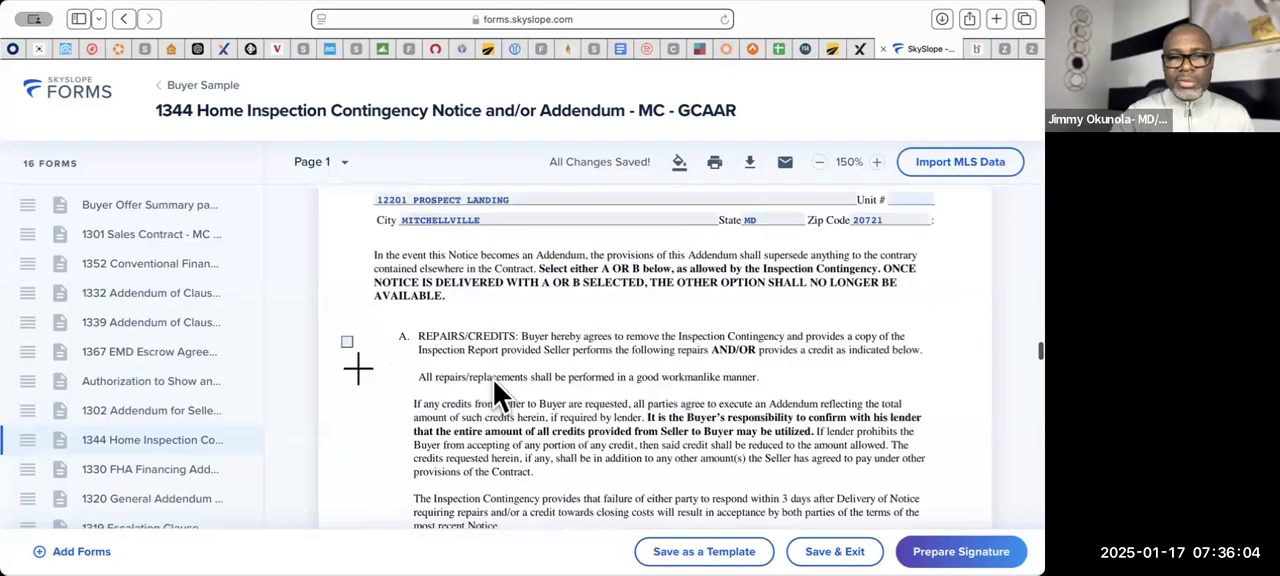
scroll(493, 380, up, 5)
scroll(495, 385, up, 2)
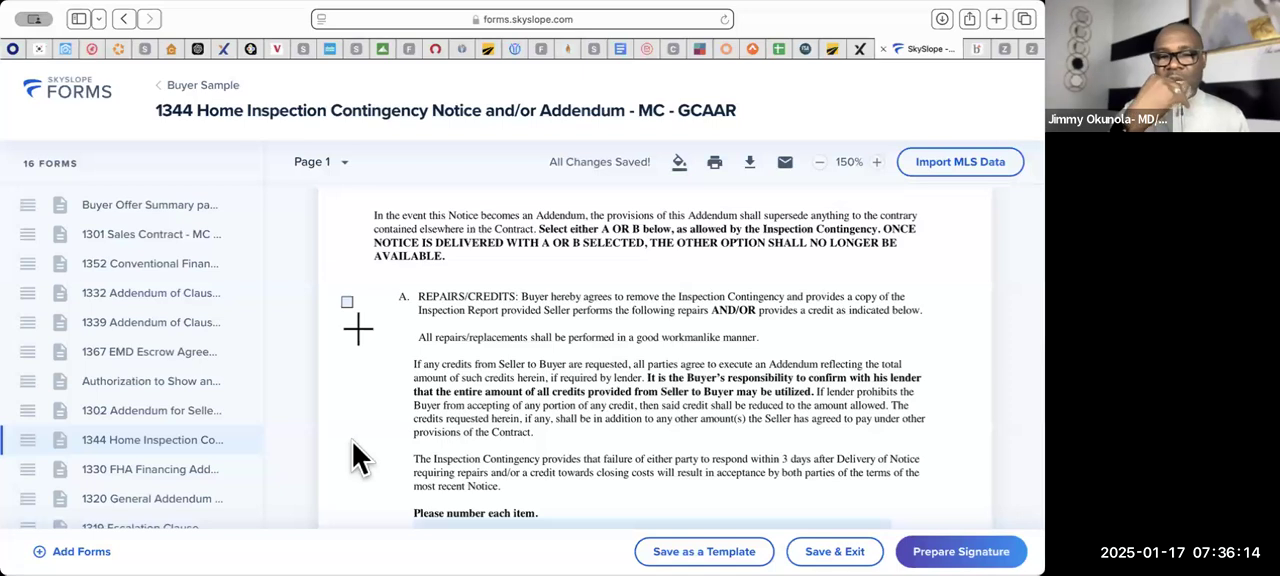
- Remove the 1344 Home Inspection Contingency, 1330 FHA Financing Addendum, 1320 General Addendum and 1319 Escalation Clause forms from the envelope
click(242, 443)
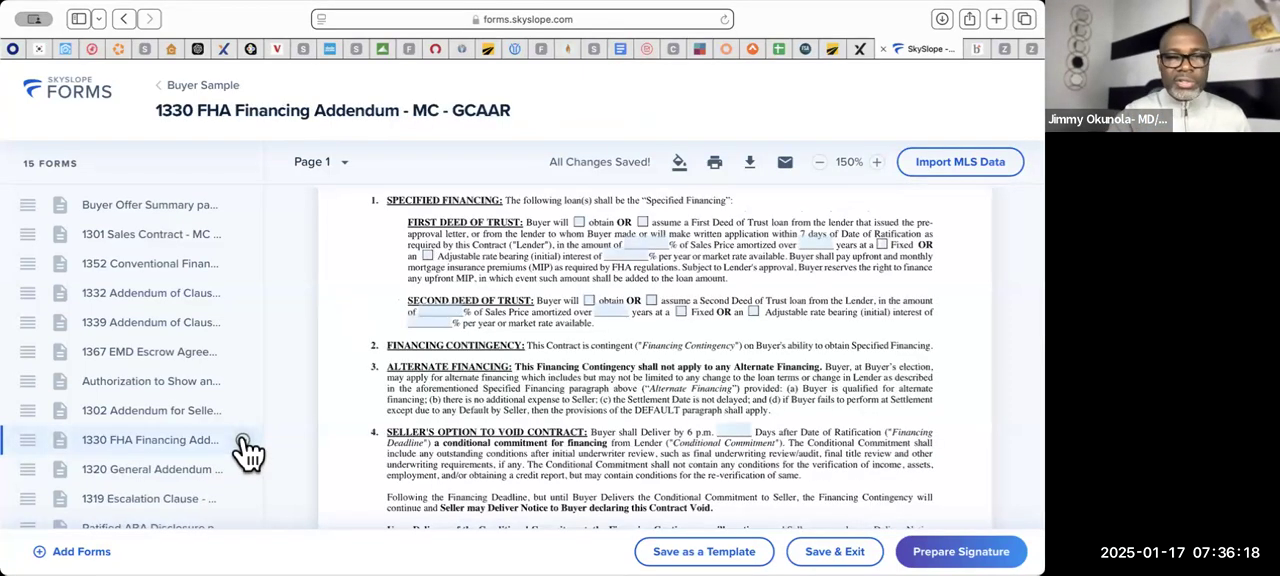
click(242, 443)
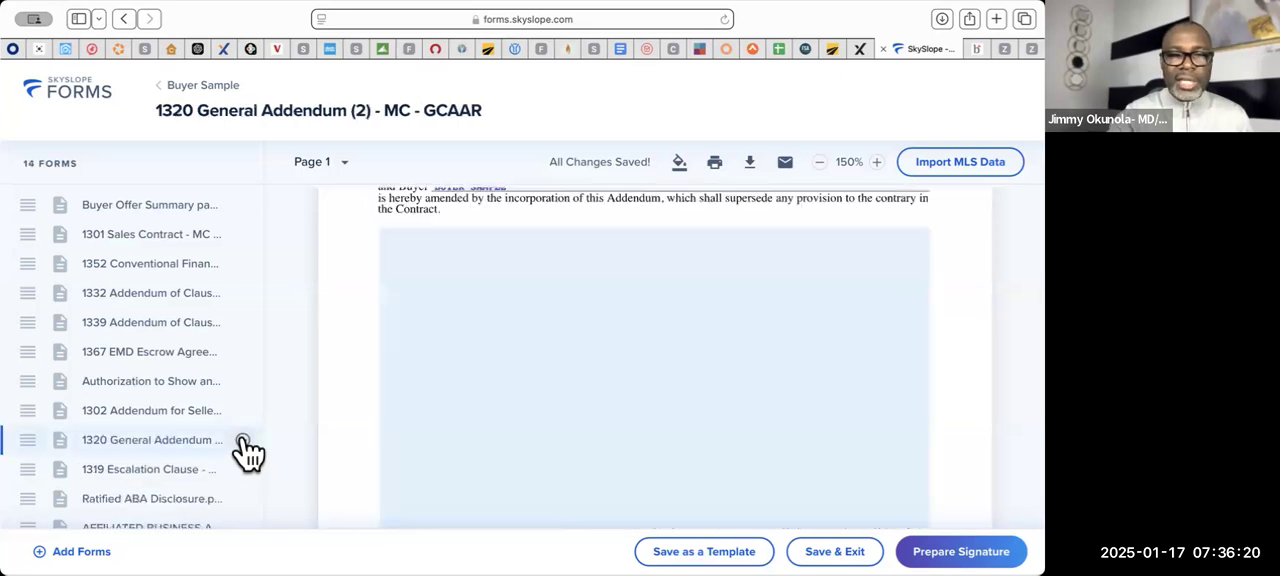
scroll(454, 429, up, 3)
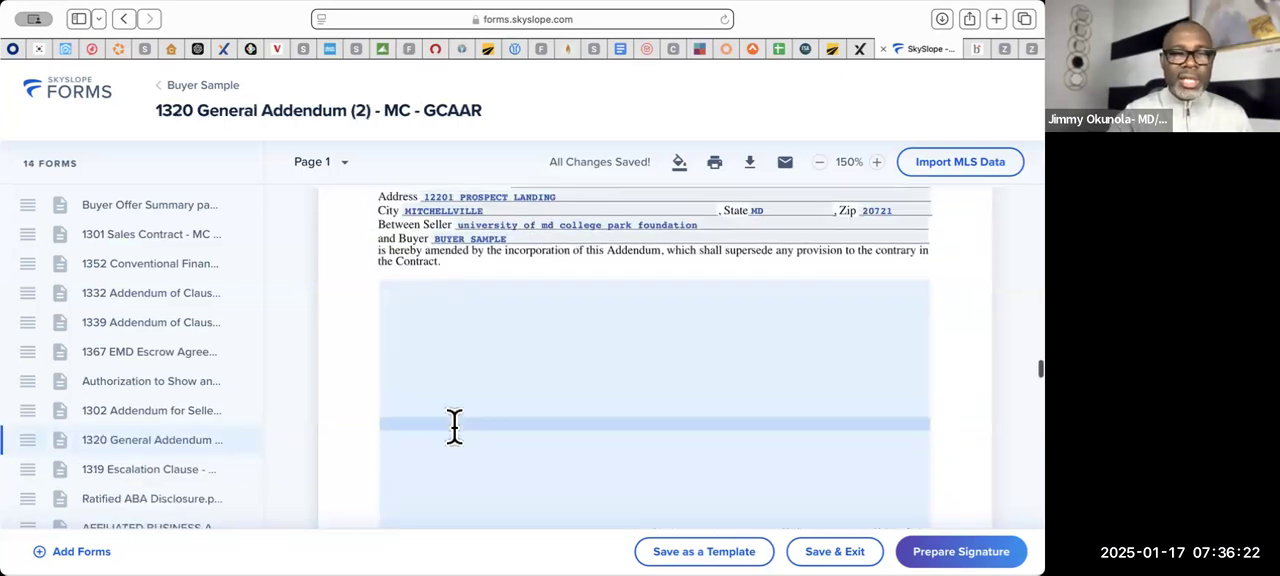
click(245, 444)
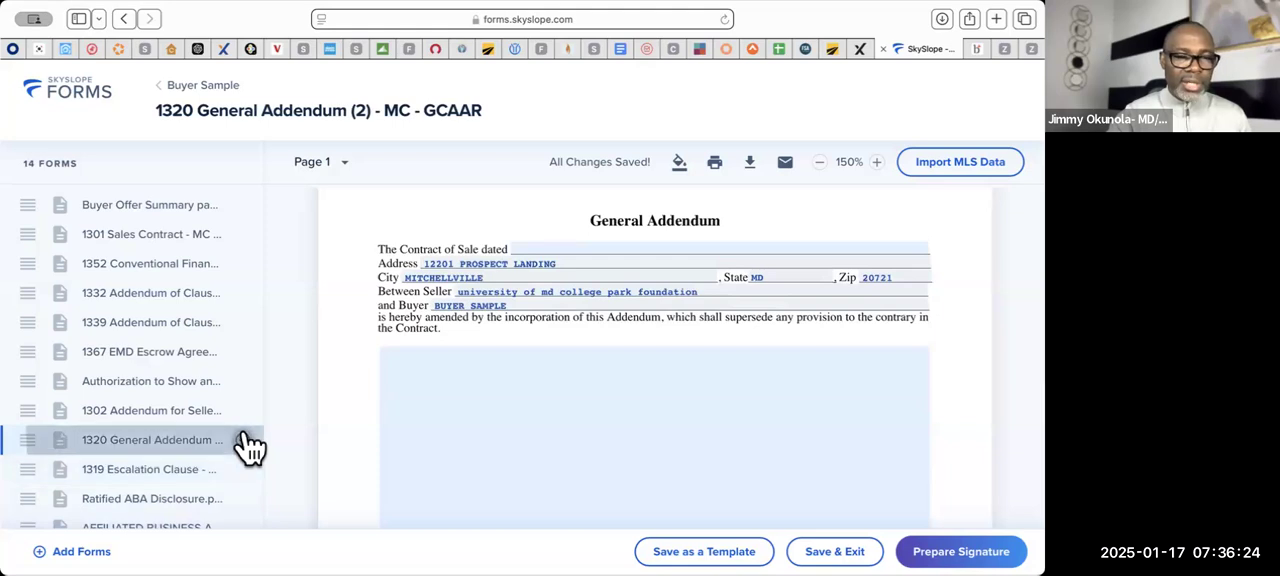
scroll(498, 444, up, 5)
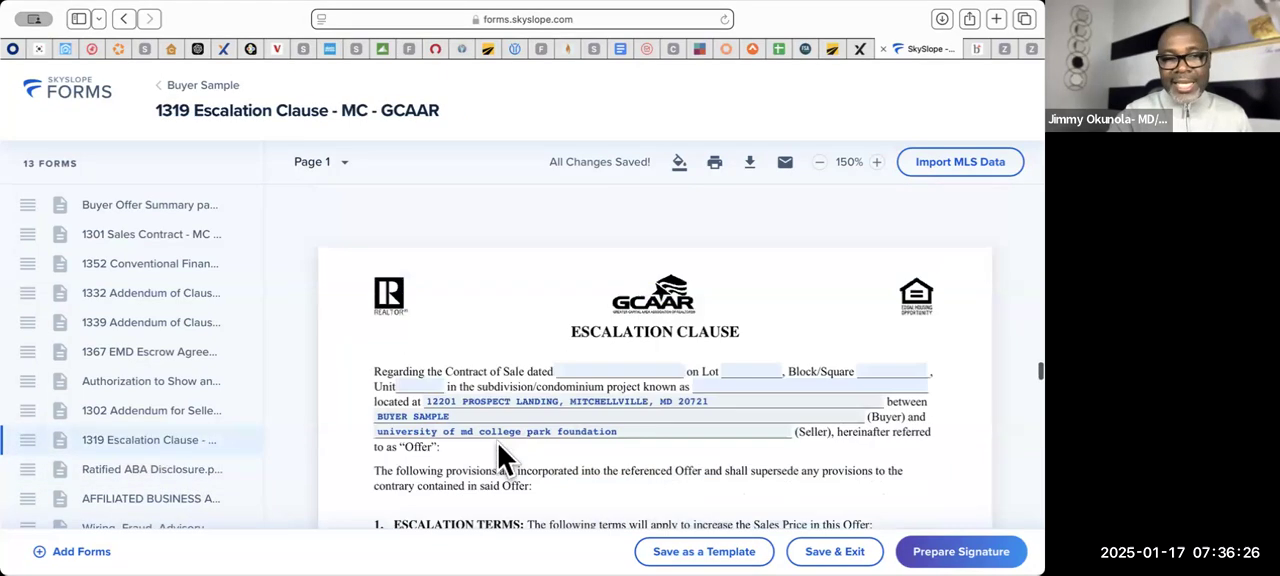
scroll(498, 444, down, 3)
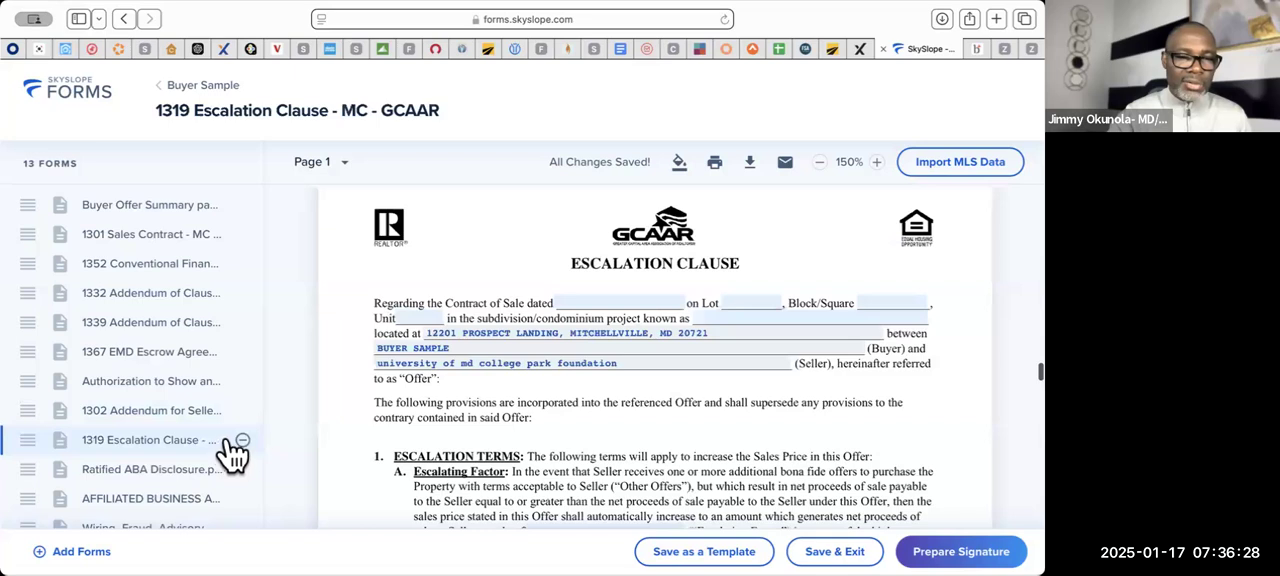
click(244, 441)
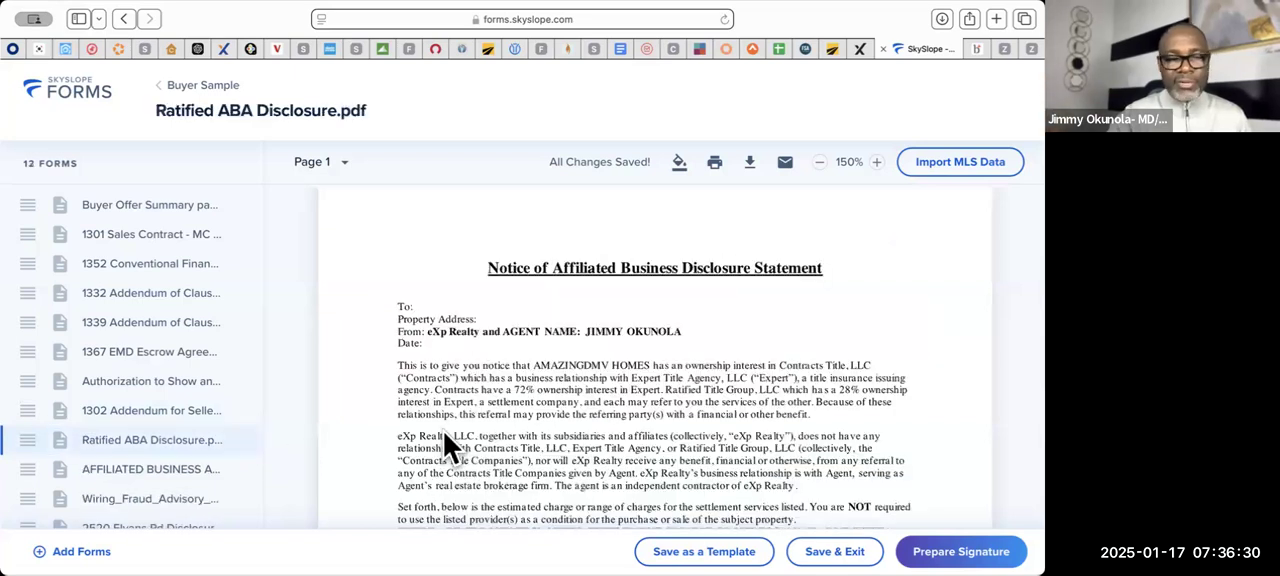
- Review the remaining disclosures: Ratified ABA Disclosure, Affiliated Business Arrangement Disclosure Statement, Wiring Fraud Advisory Notice and the District of Columbia brokerage relationship disclosure
scroll(443, 431, down, 1)
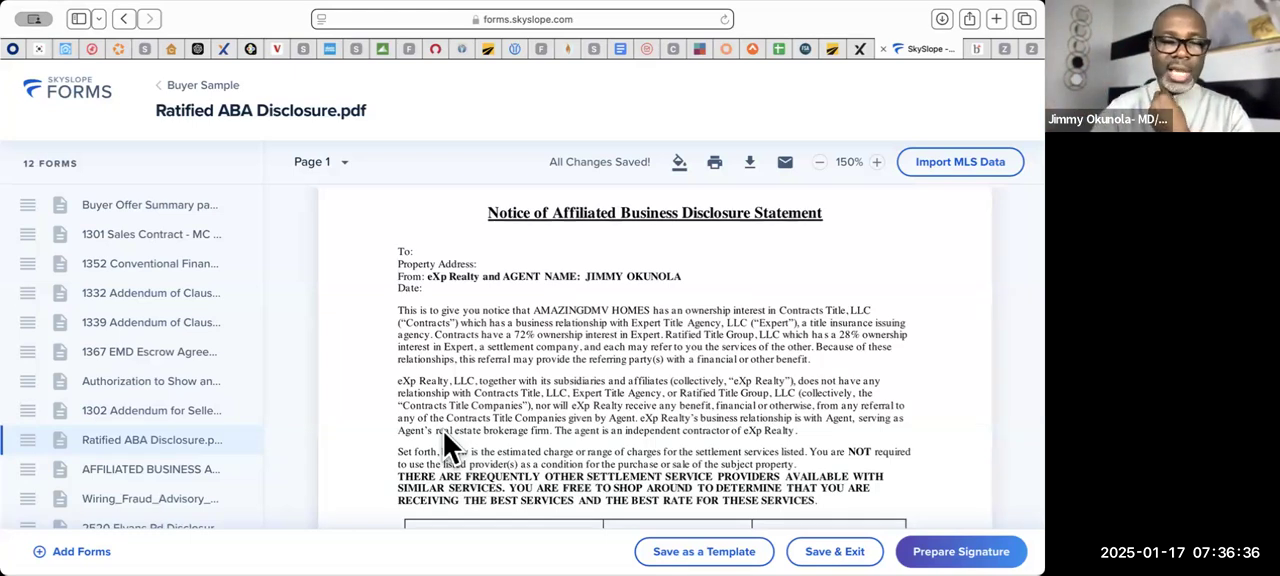
scroll(443, 431, down, 1)
scroll(443, 431, down, 8)
scroll(443, 431, up, 5)
scroll(443, 431, up, 2)
scroll(443, 431, down, 10)
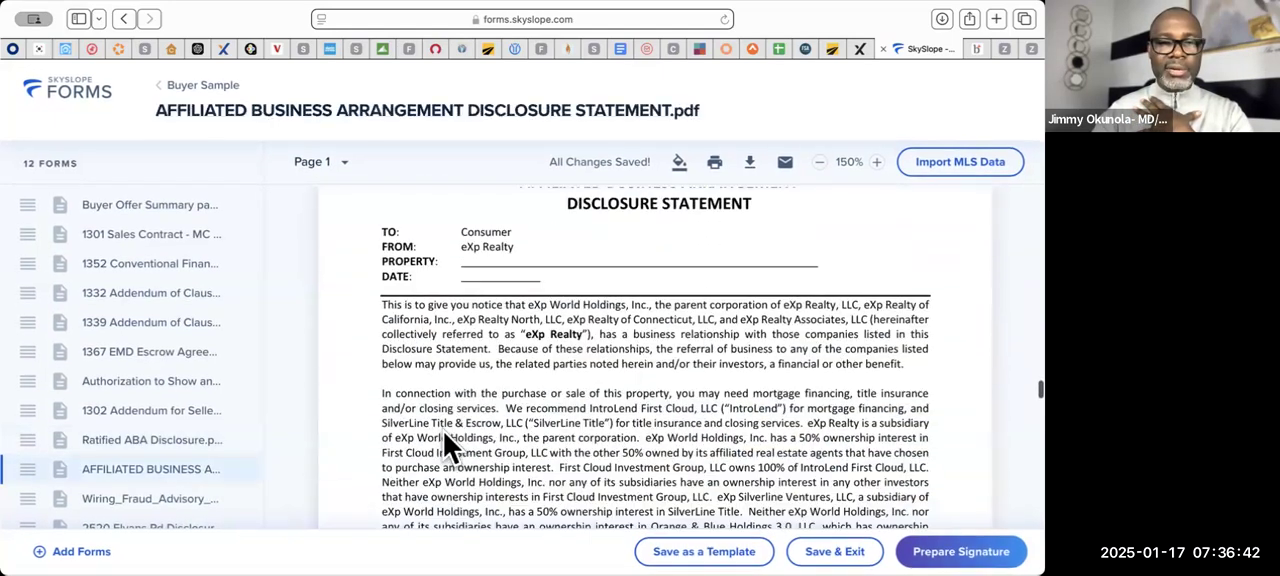
scroll(443, 431, up, 2)
scroll(443, 431, down, 10)
scroll(443, 431, down, 15)
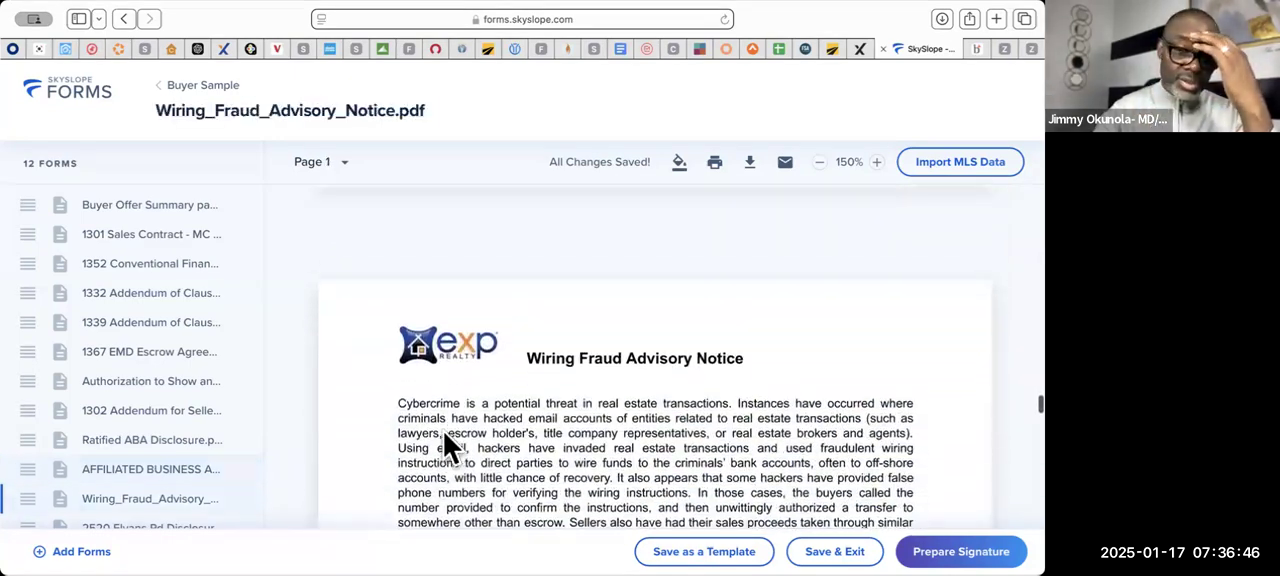
scroll(445, 433, down, 15)
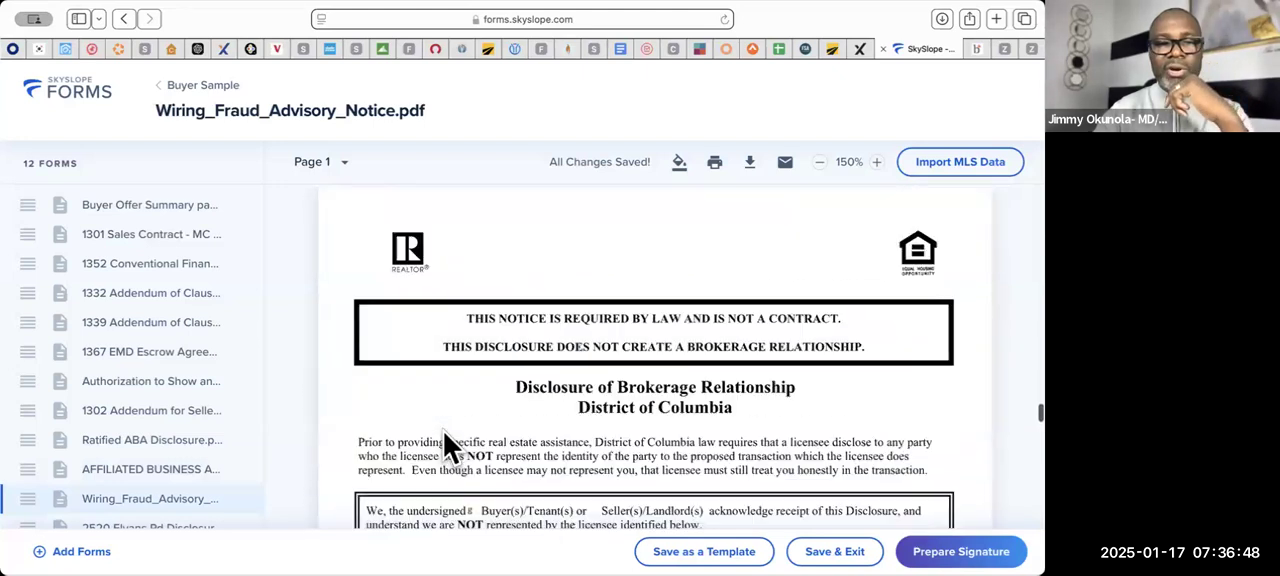
- Examine the District of Columbia brokerage relationship disclosure and its signed acknowledgements in the property disclosures PDF
scroll(445, 440, down, 2)
scroll(443, 431, down, 1)
scroll(443, 431, up, 4)
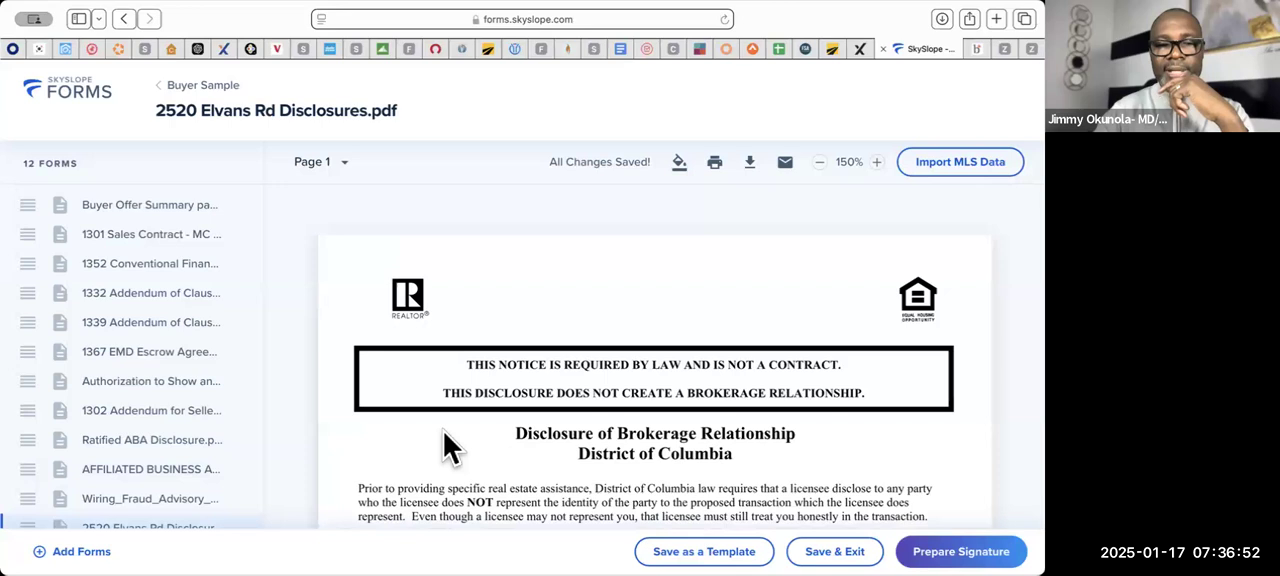
scroll(443, 431, down, 10)
scroll(443, 431, up, 1)
scroll(240, 465, down, 4)
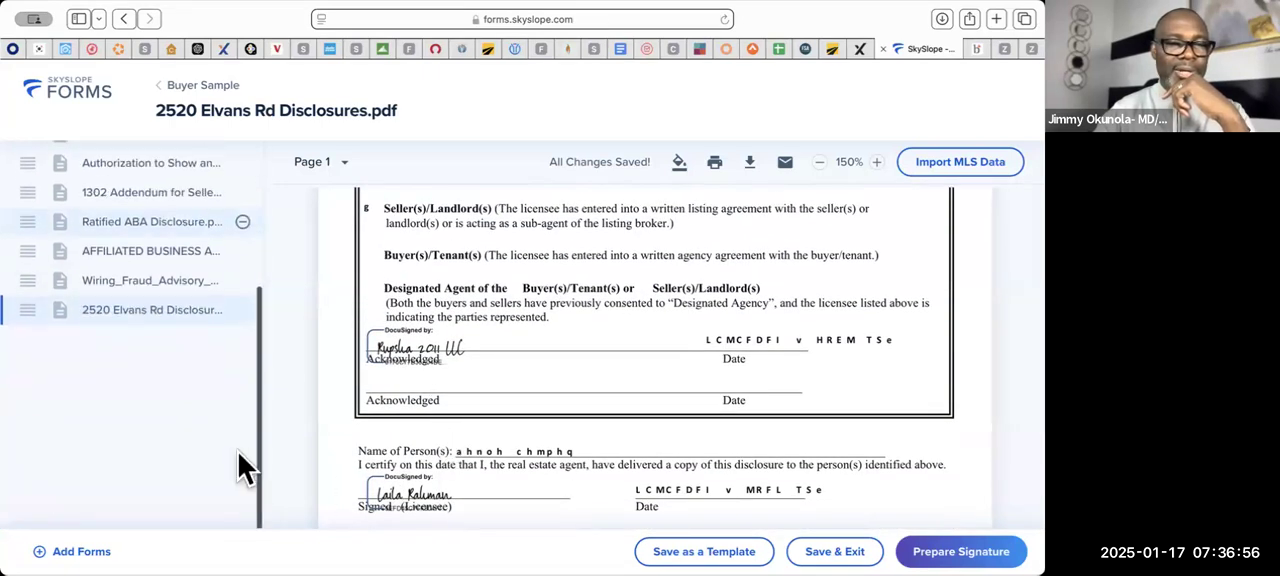
scroll(238, 453, up, 1)
scroll(464, 334, up, 2)
scroll(464, 334, up, 7)
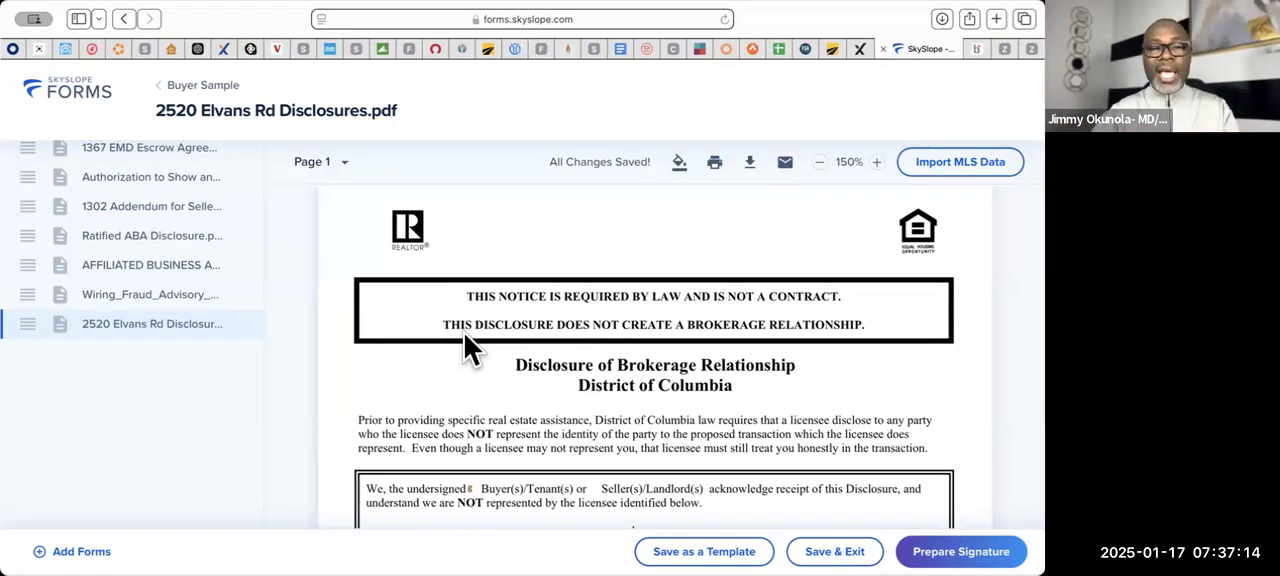
- Review the dual representation consent, Addendum of Clauses A, Inclusions/Exclusions form and Seller's Property Condition Statement in the disclosures PDF
scroll(464, 333, down, 10)
scroll(464, 333, down, 10)
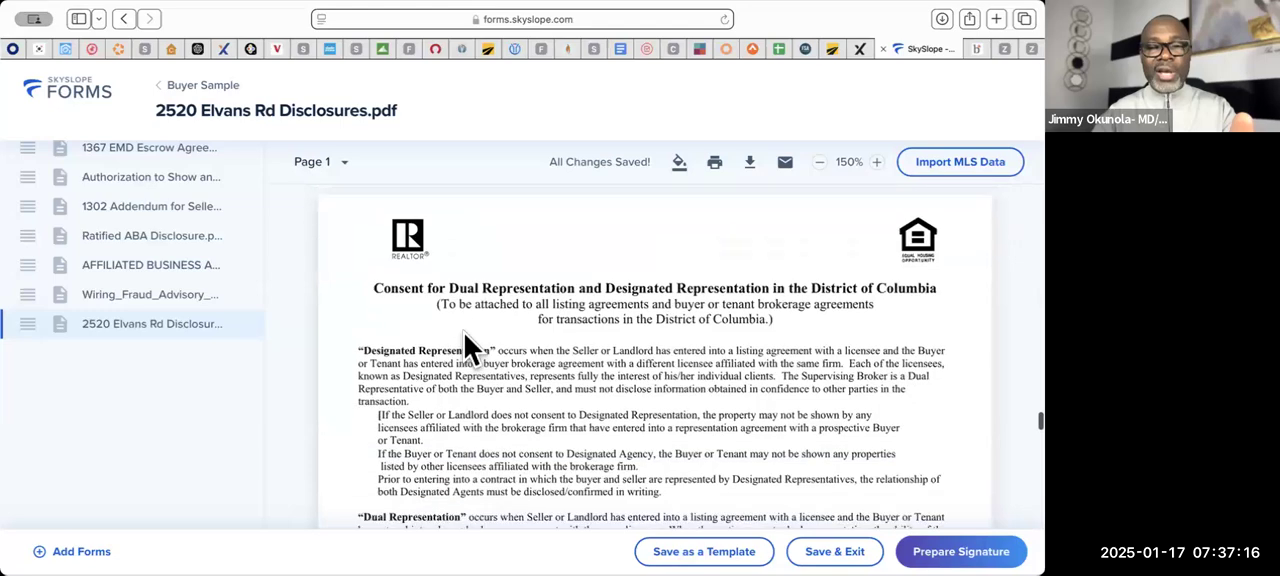
scroll(464, 333, down, 15)
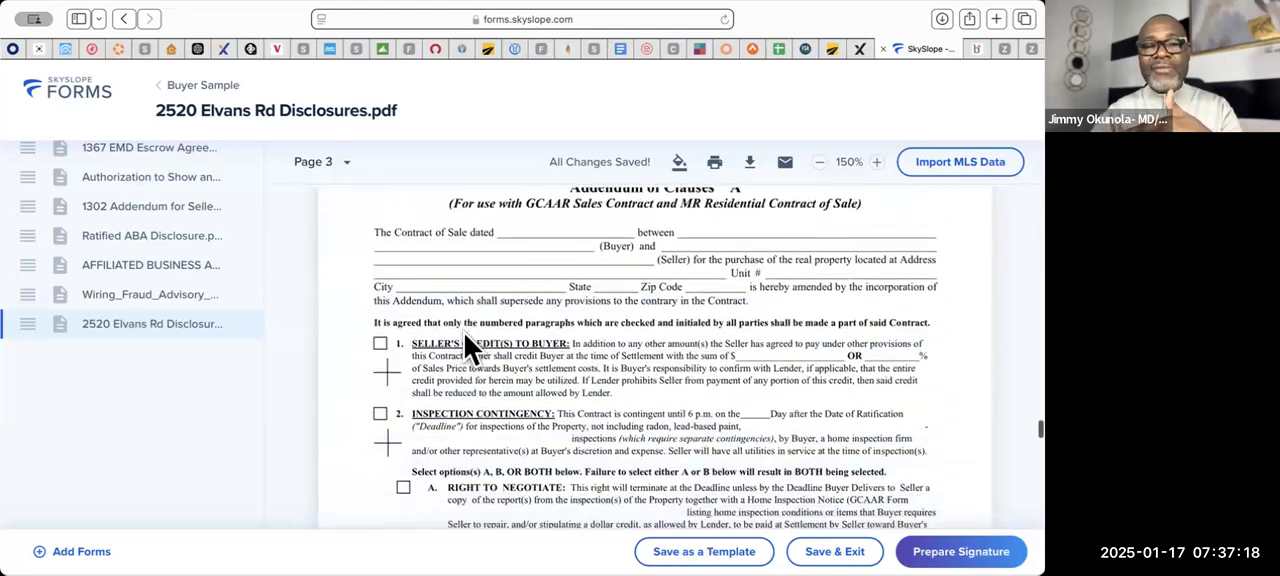
scroll(464, 333, down, 20)
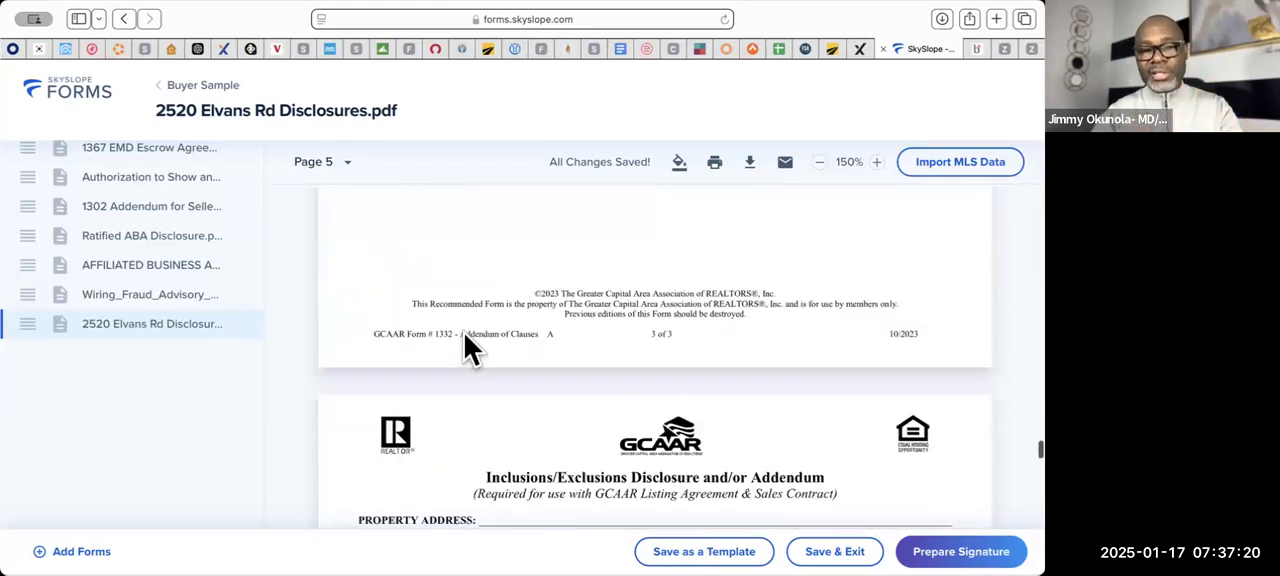
scroll(464, 333, down, 3)
scroll(464, 333, up, 12)
scroll(464, 333, up, 10)
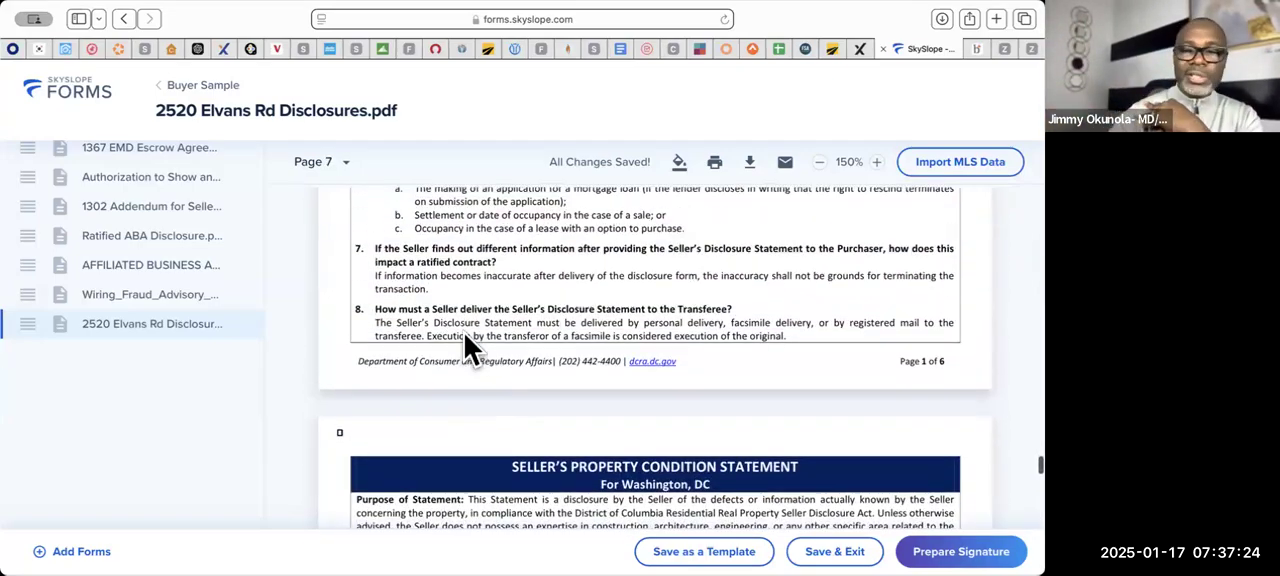
scroll(563, 398, up, 6)
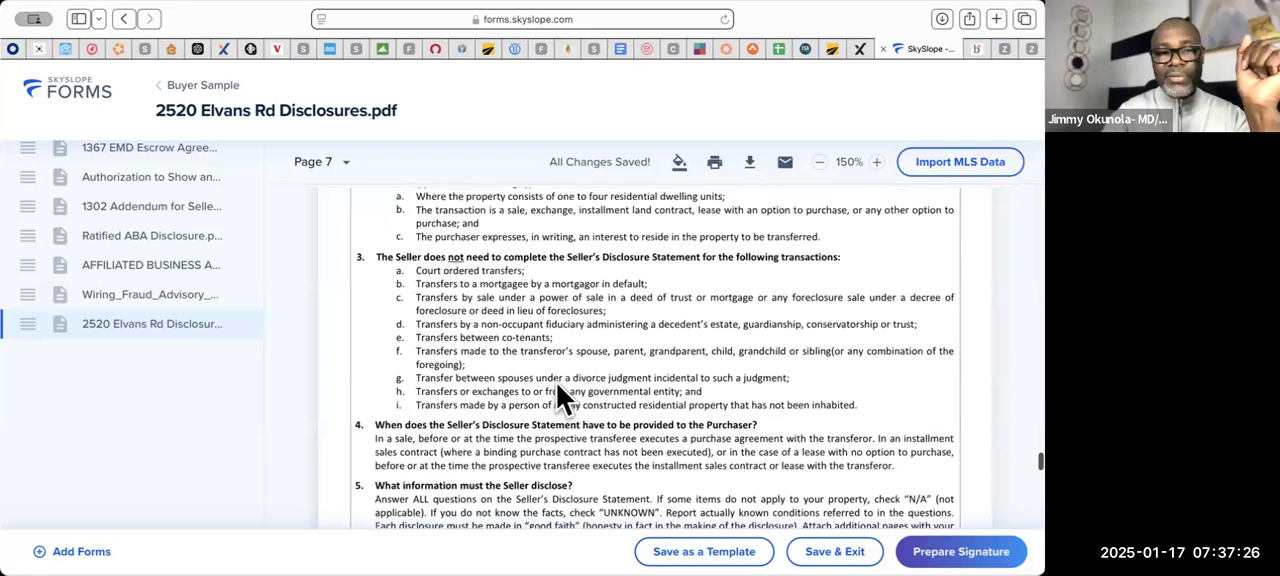
- Create the Buyer Sample signature envelope with the seller agent's required action set to Receives a copy
click(940, 547)
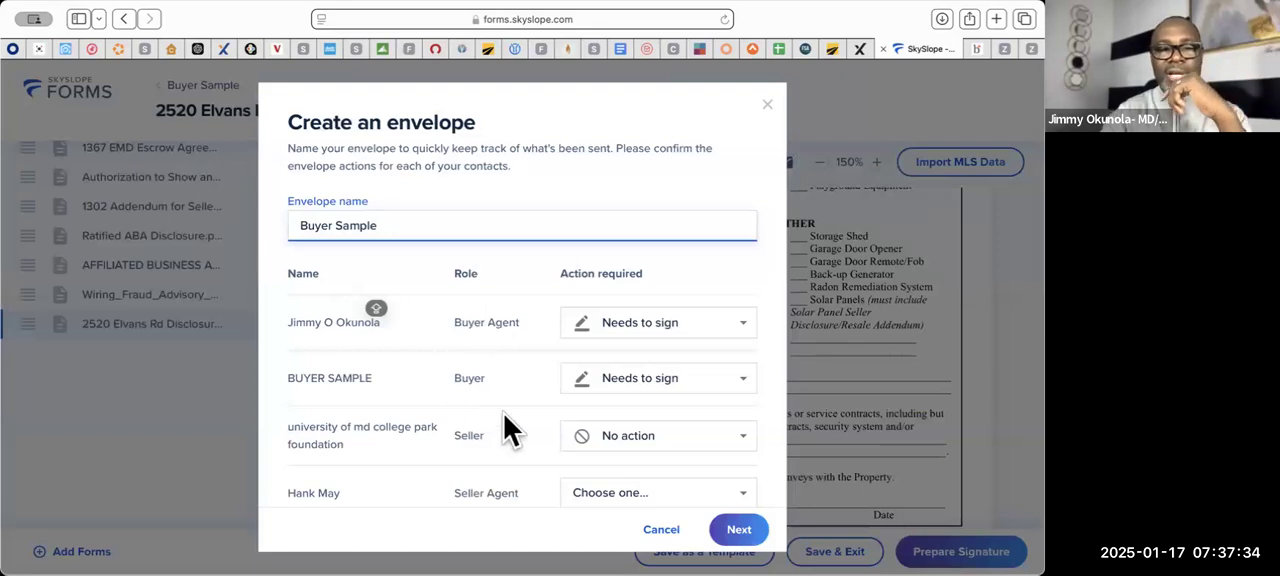
scroll(504, 416, down, 2)
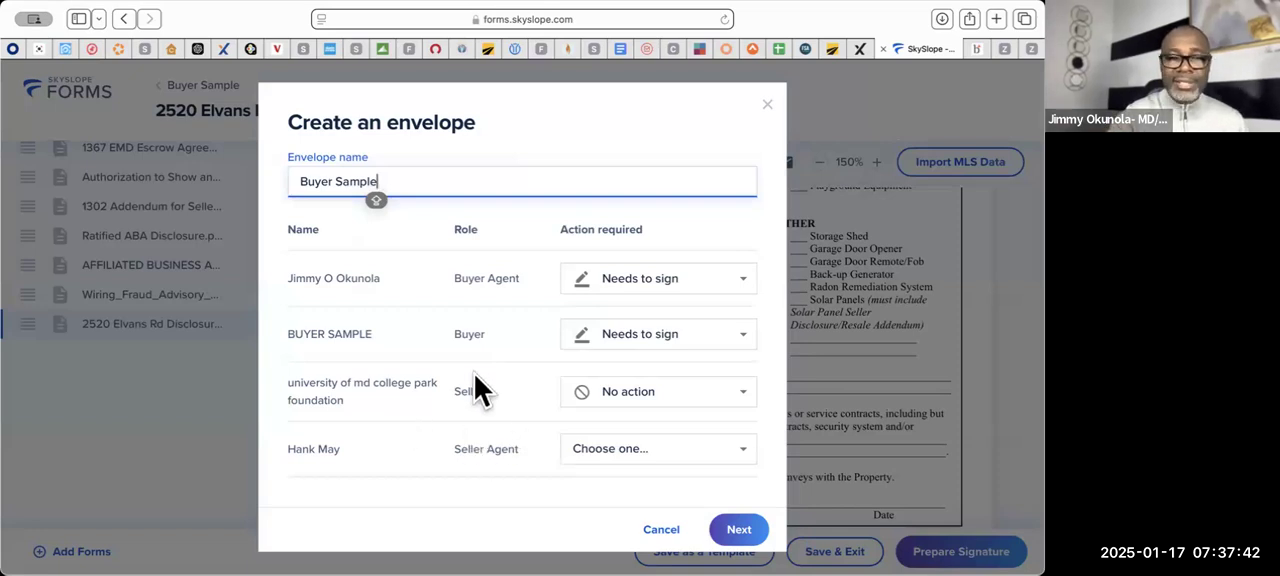
click(750, 462)
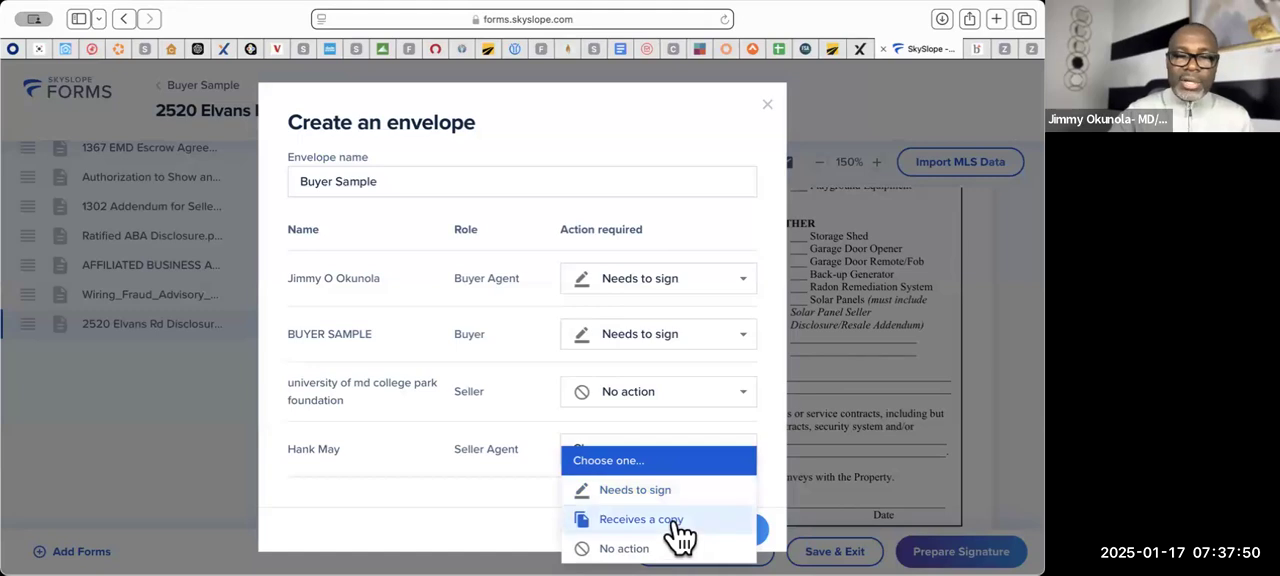
click(672, 519)
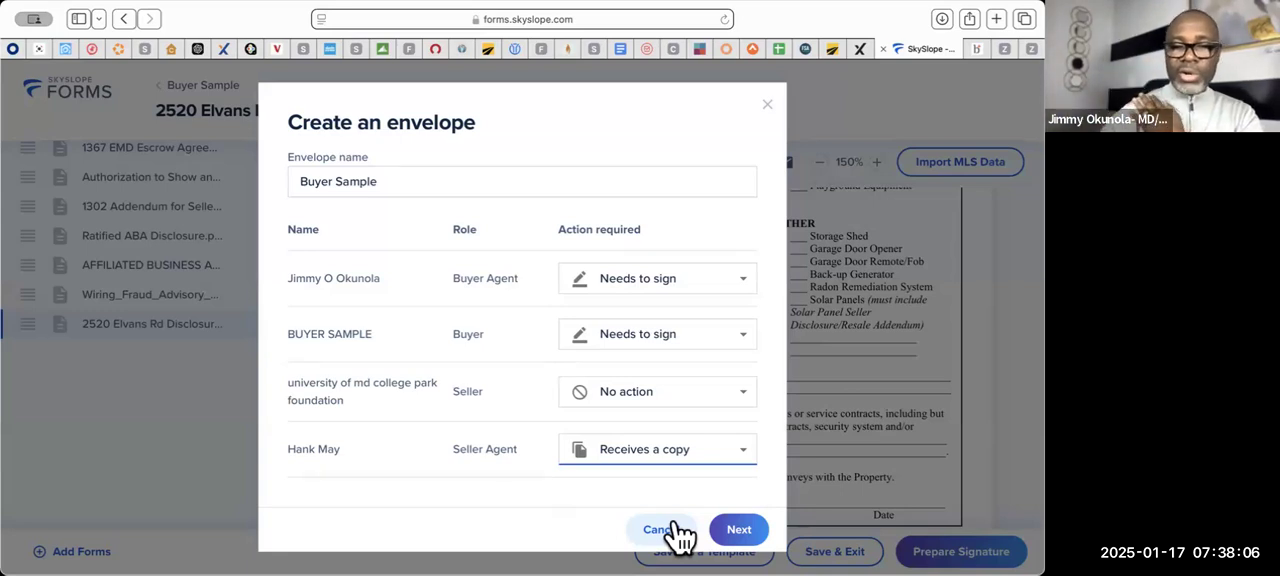
click(750, 531)
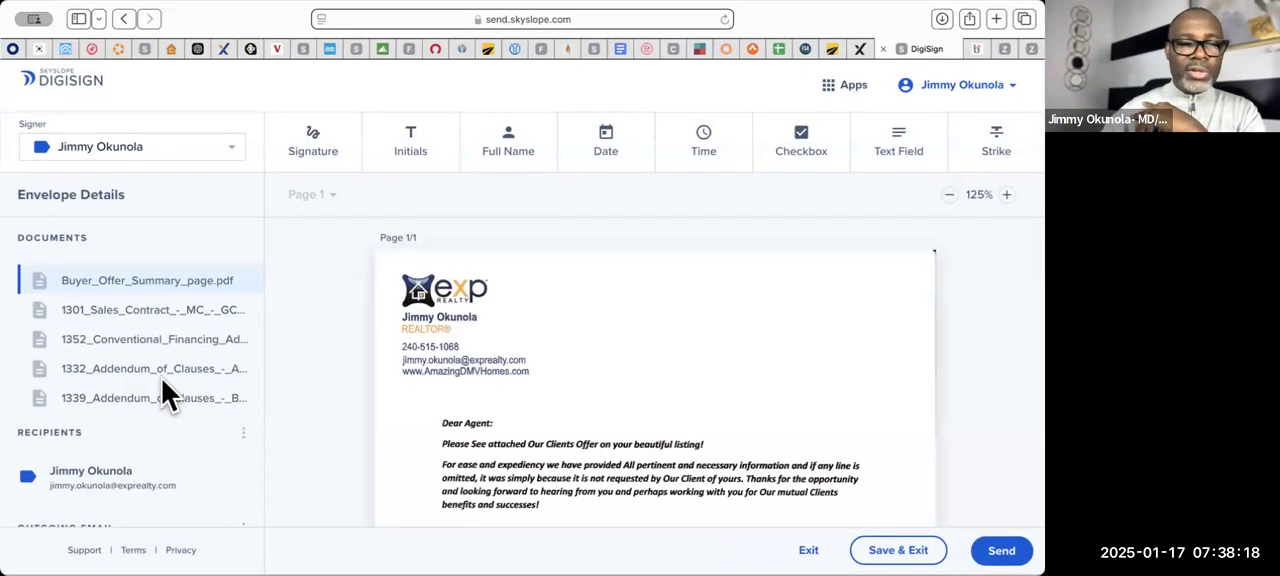
- Edit the envelope's recipients and replace the seller agent's email address with a different one
scroll(166, 389, down, 3)
scroll(228, 478, down, 3)
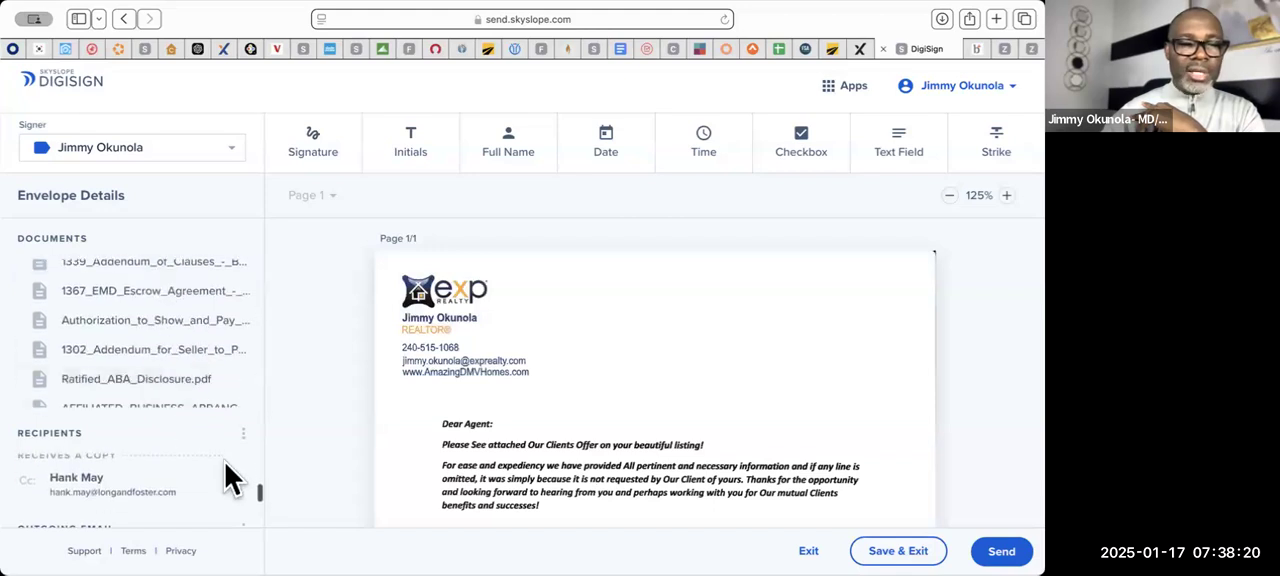
scroll(175, 488, up, 1)
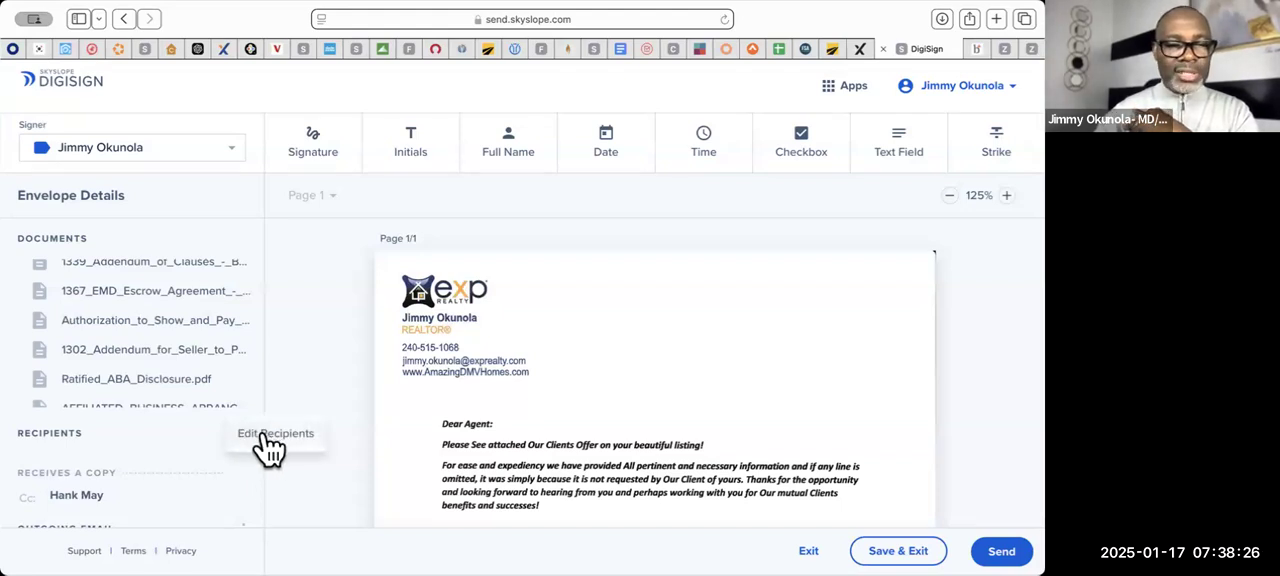
click(268, 448)
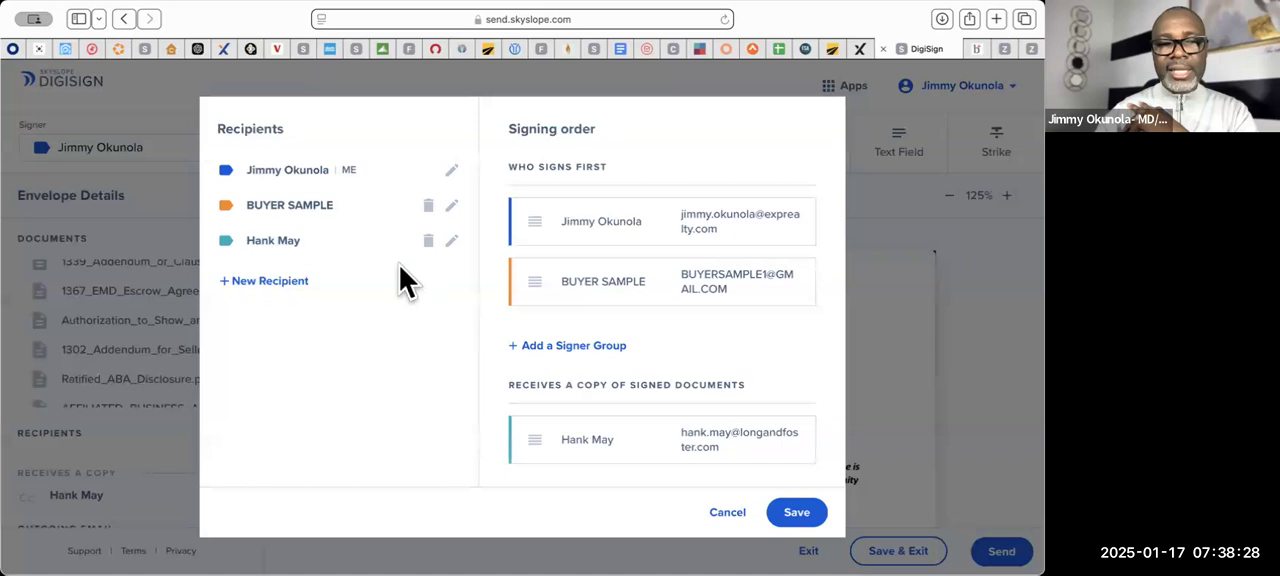
click(452, 244)
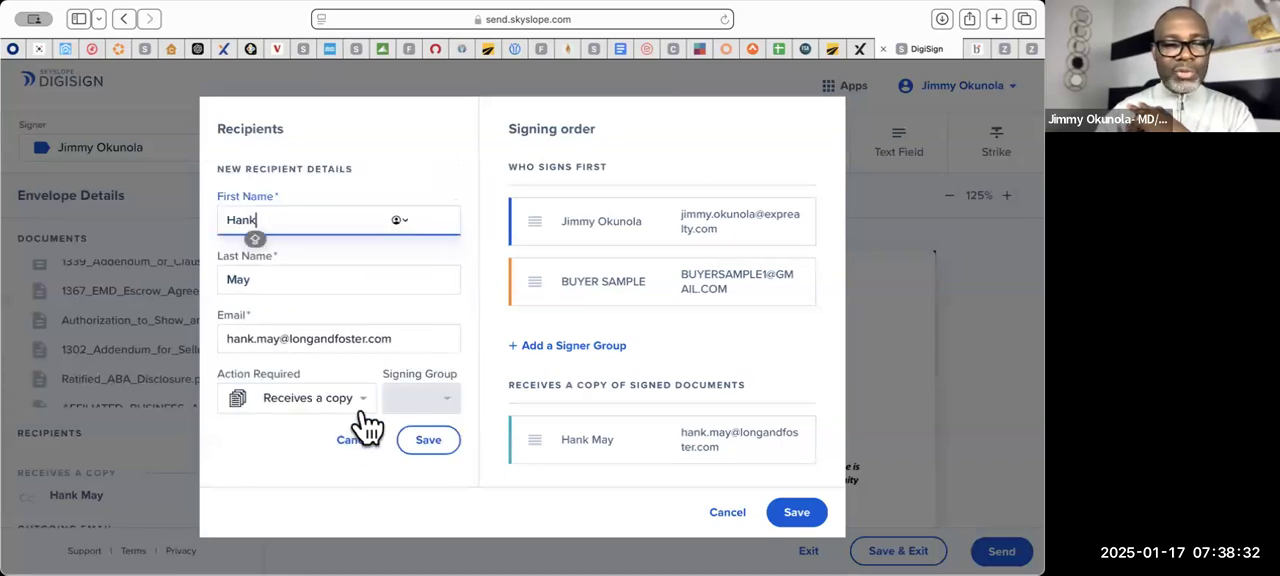
triple_click(422, 340)
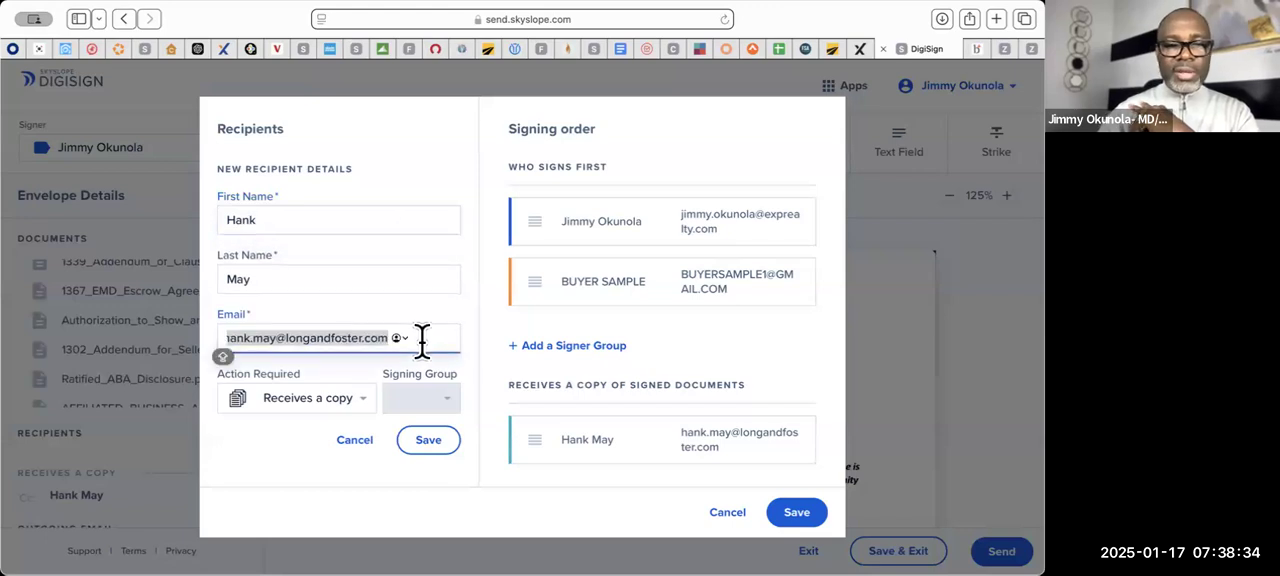
key(BackSpace)
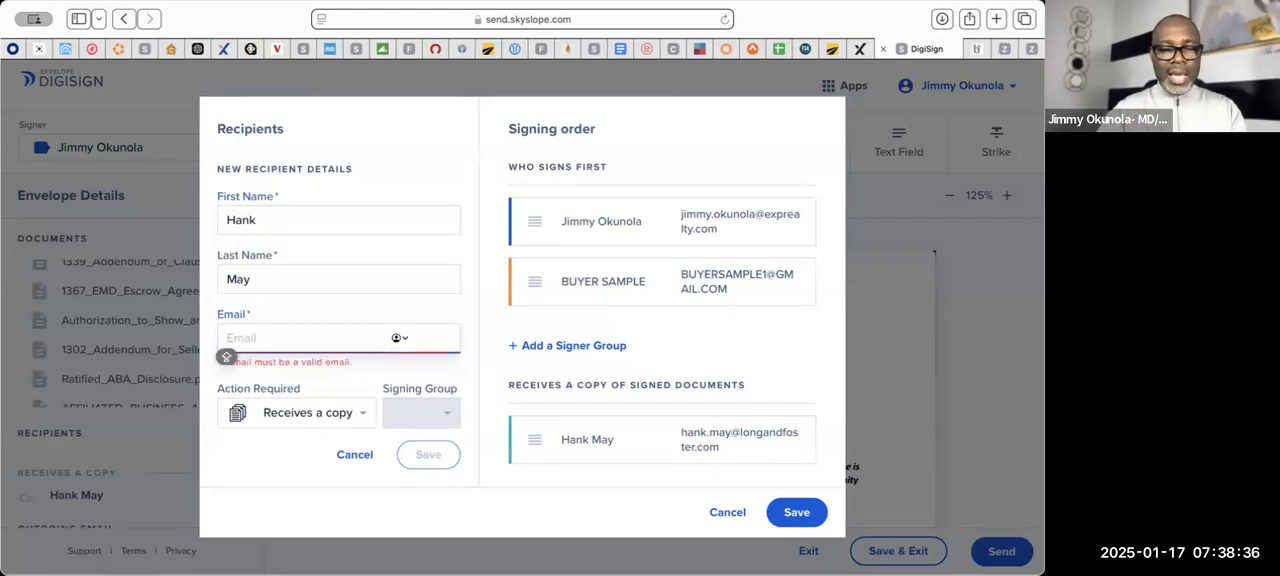
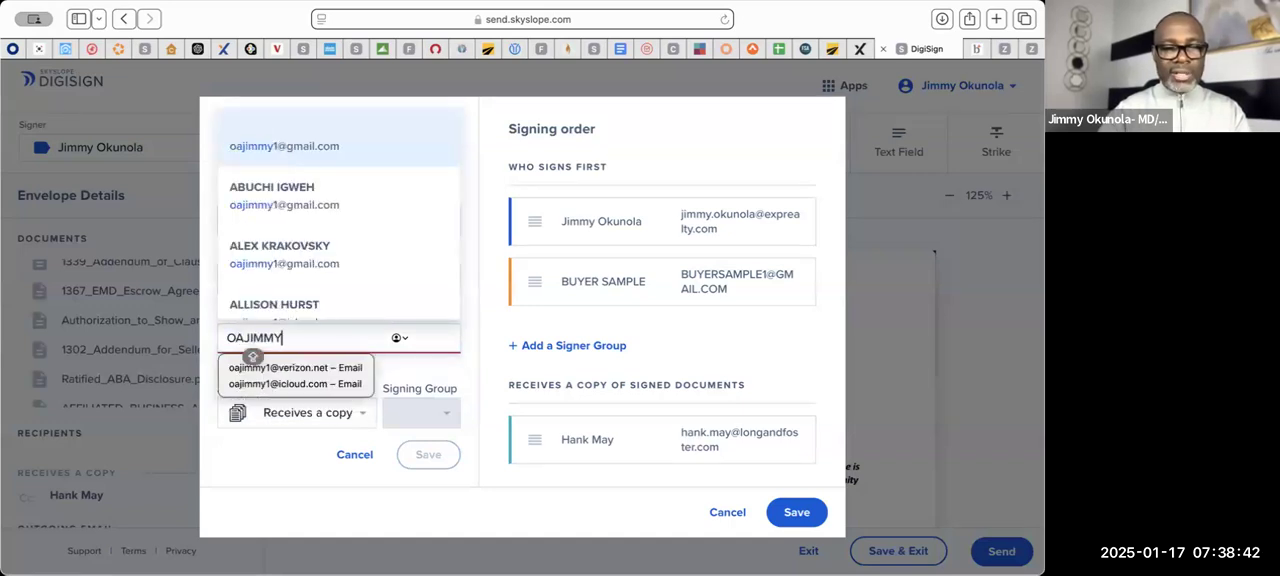
click(332, 383)
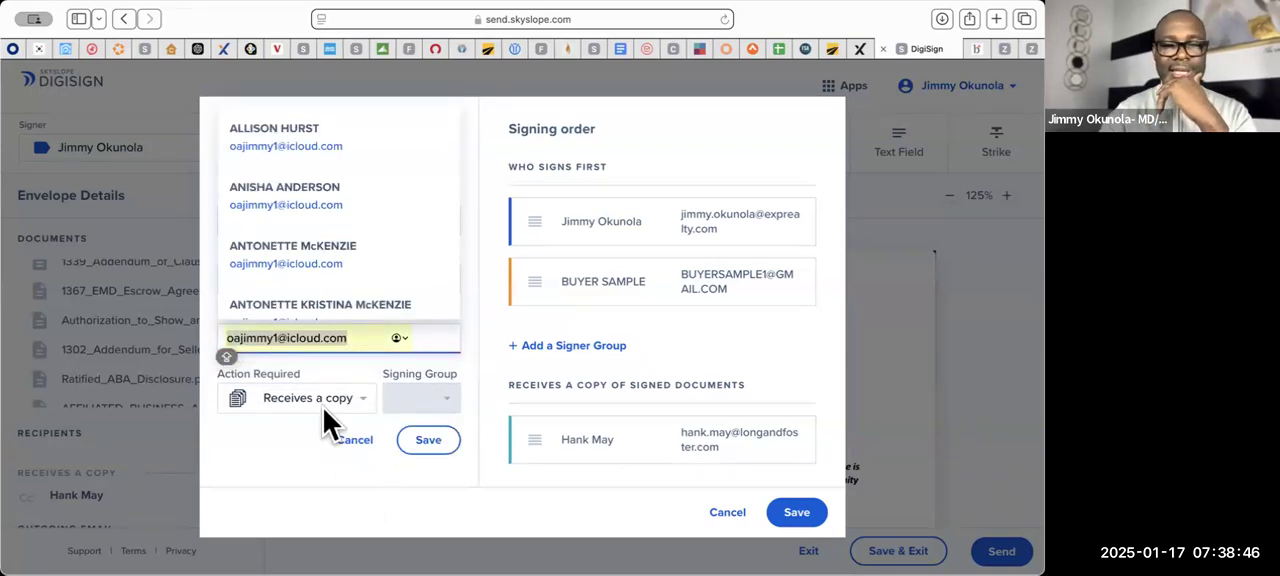
click(428, 442)
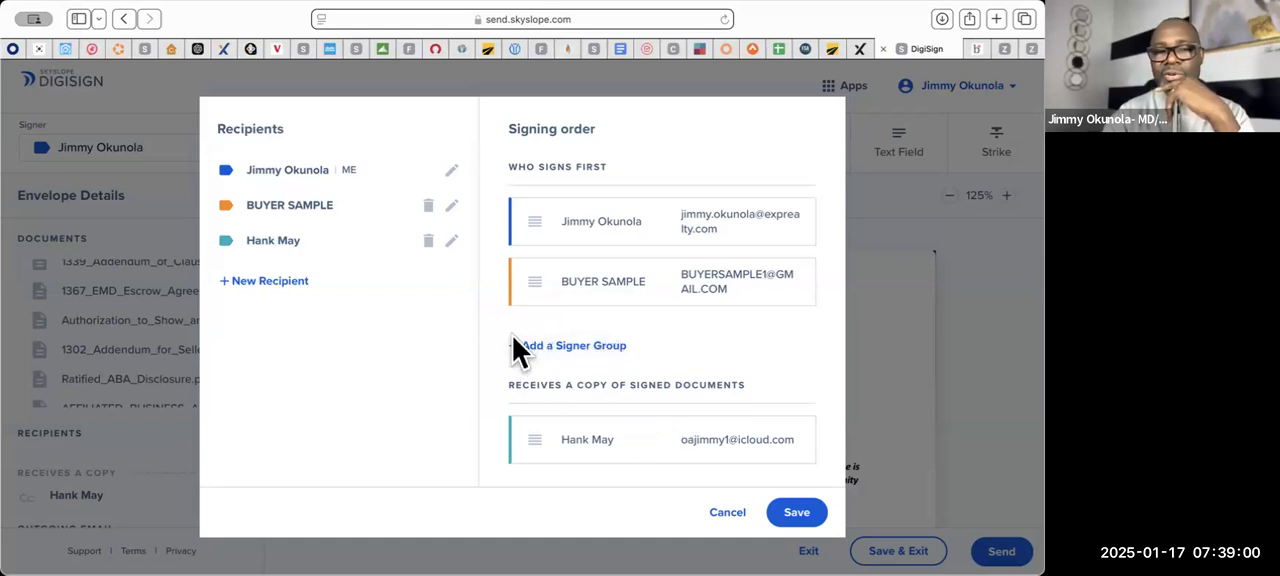
click(563, 347)
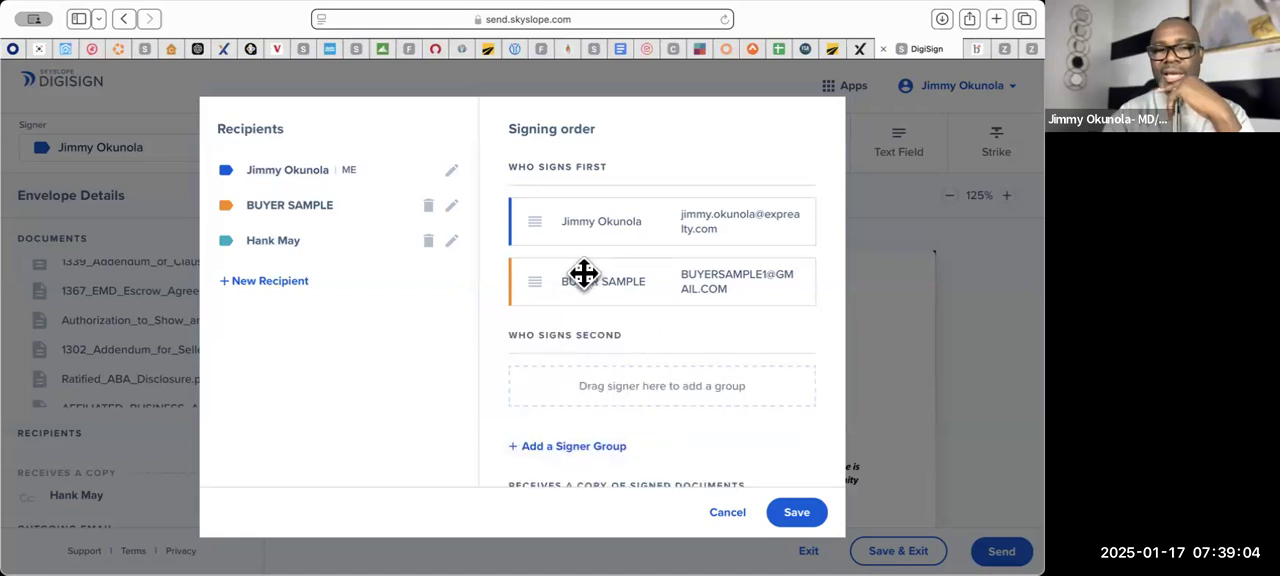
drag(598, 282, 609, 386)
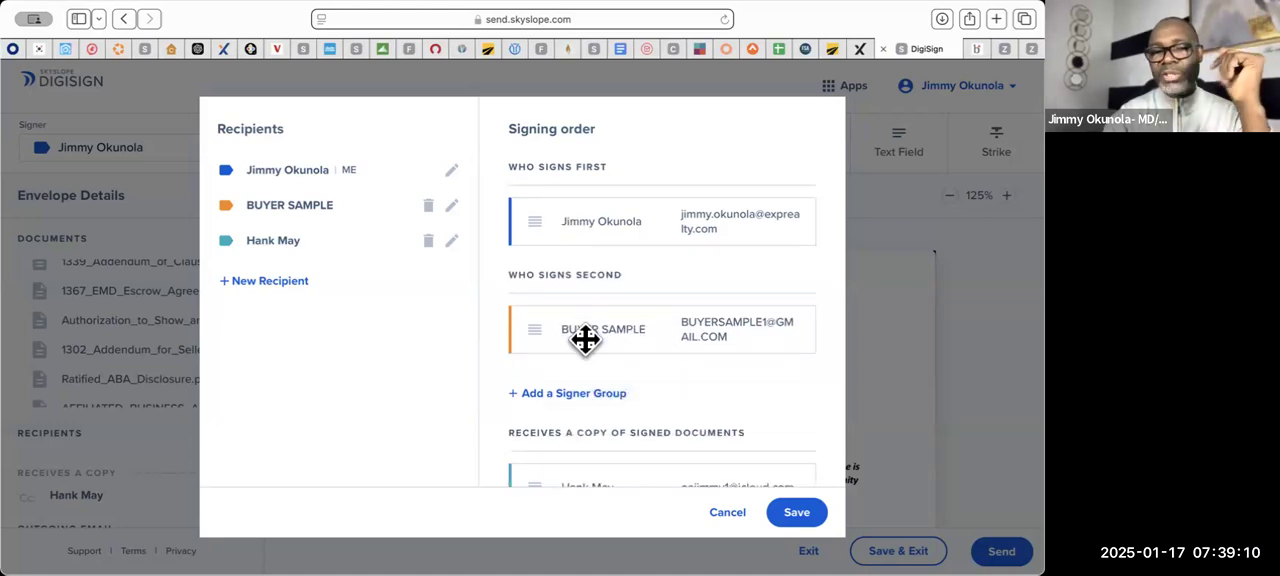
drag(585, 337, 580, 262)
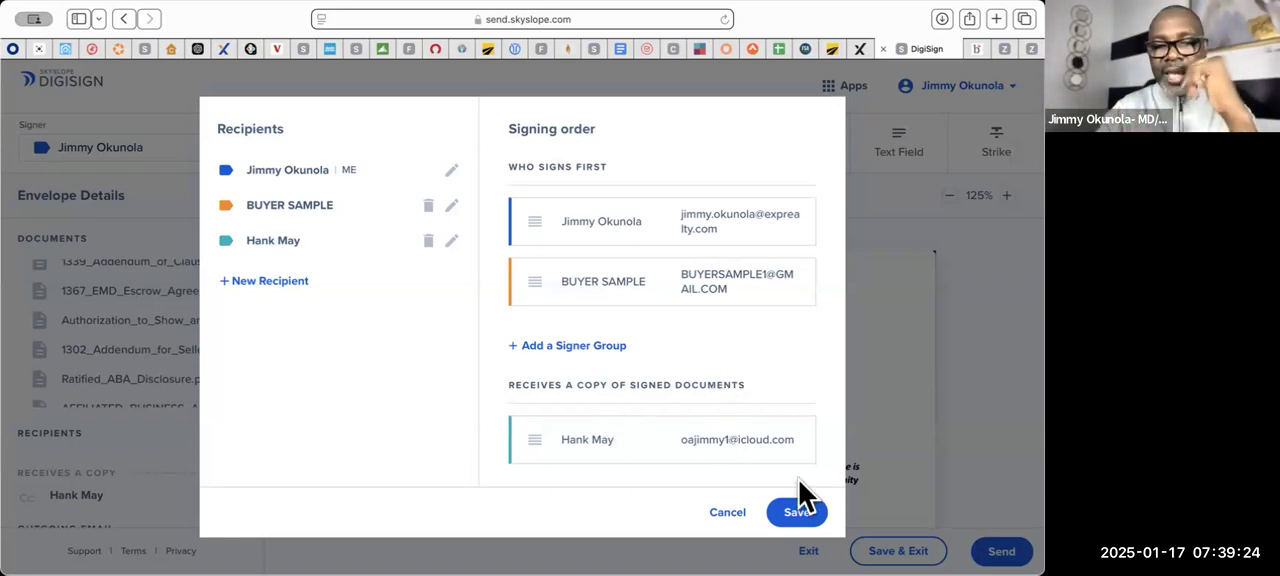
- Save the recipient changes and look over the blank lines on the Buyer Offer Summary page
click(797, 513)
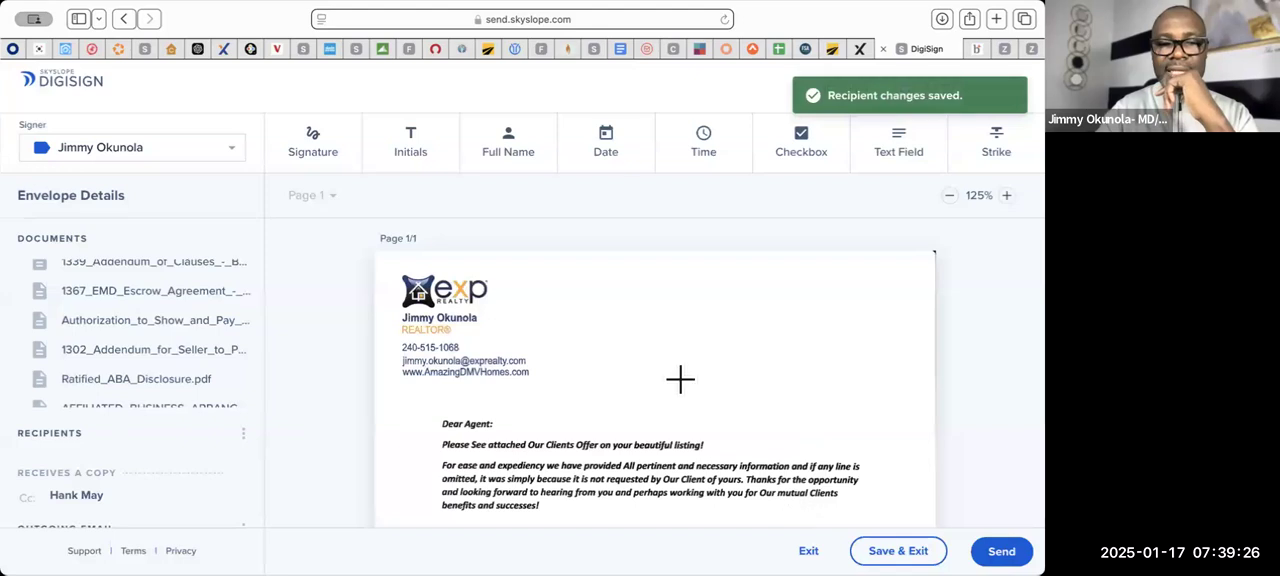
scroll(680, 378, down, 3)
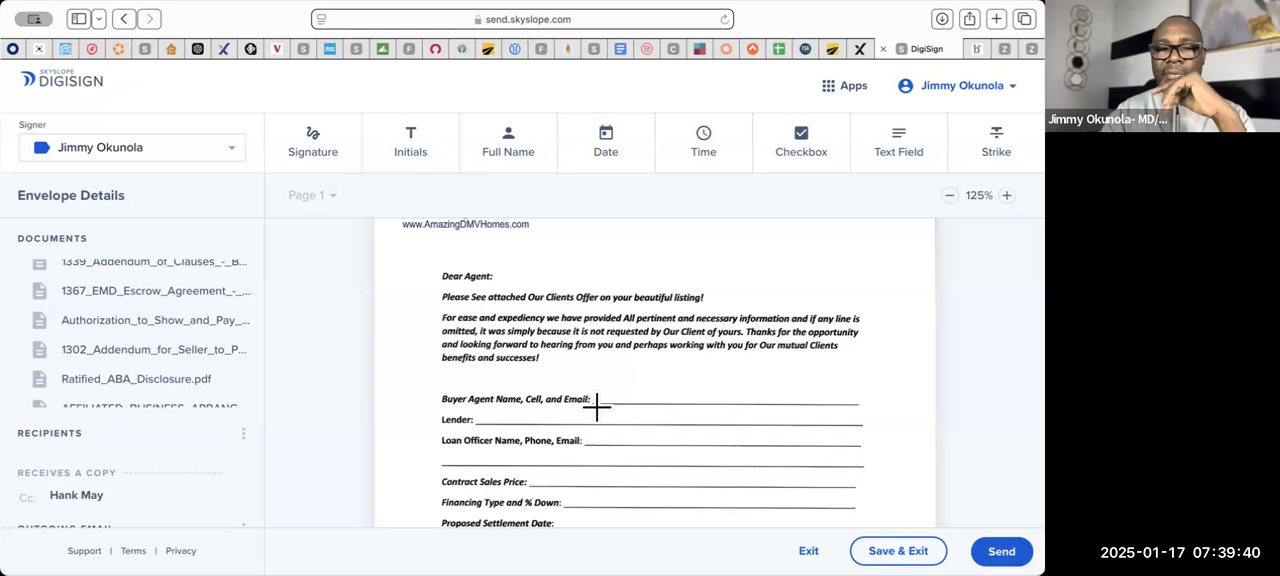
scroll(579, 393, up, 3)
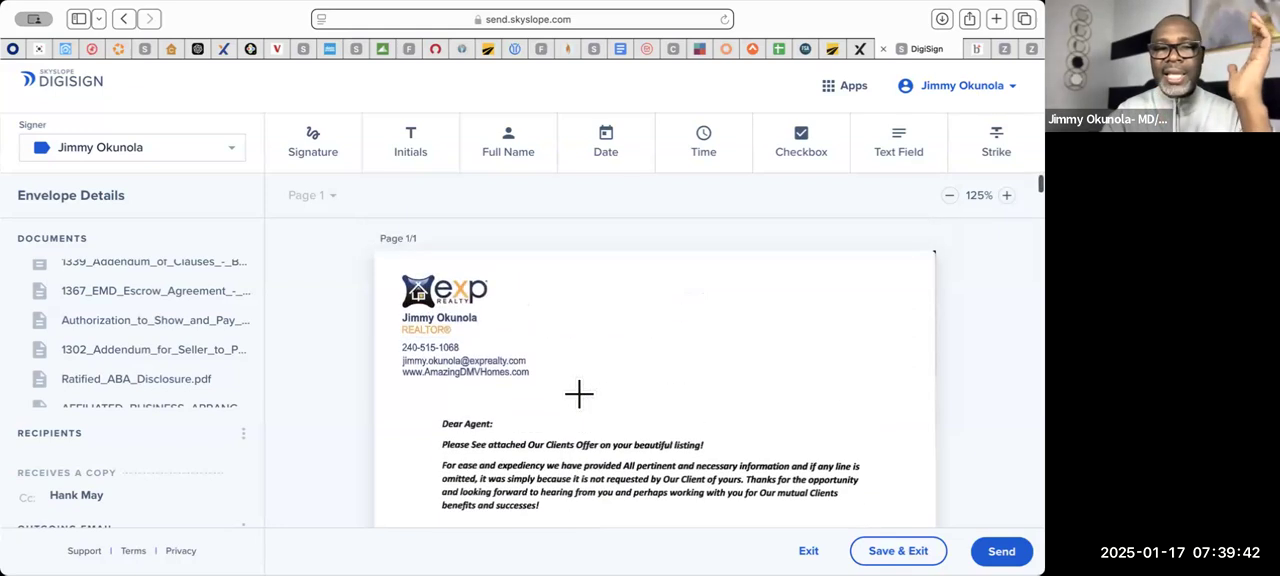
- Place a text field spanning the Buyer Agent Name, Cell, and Email line and enter the buyer agent's full name
scroll(579, 393, down, 3)
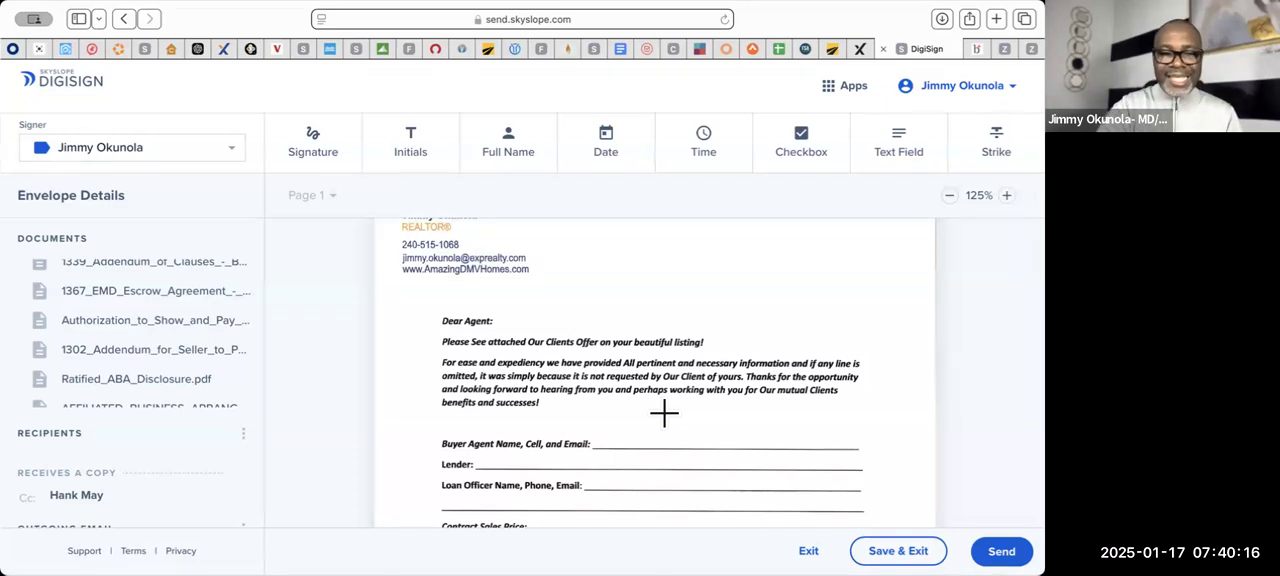
click(900, 165)
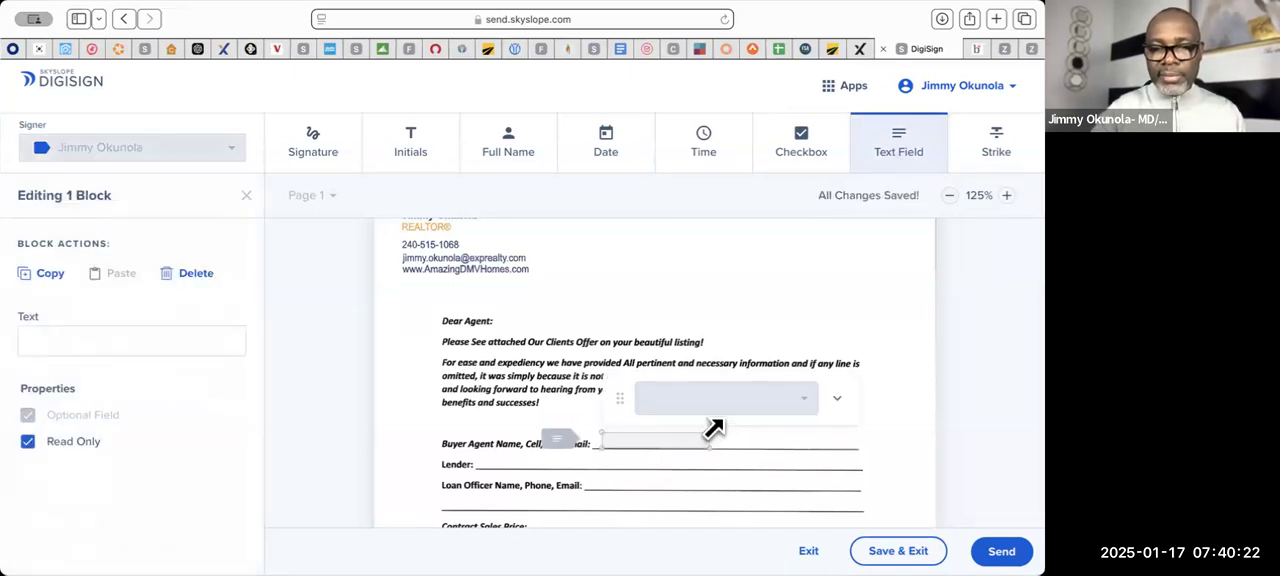
drag(711, 440, 858, 433)
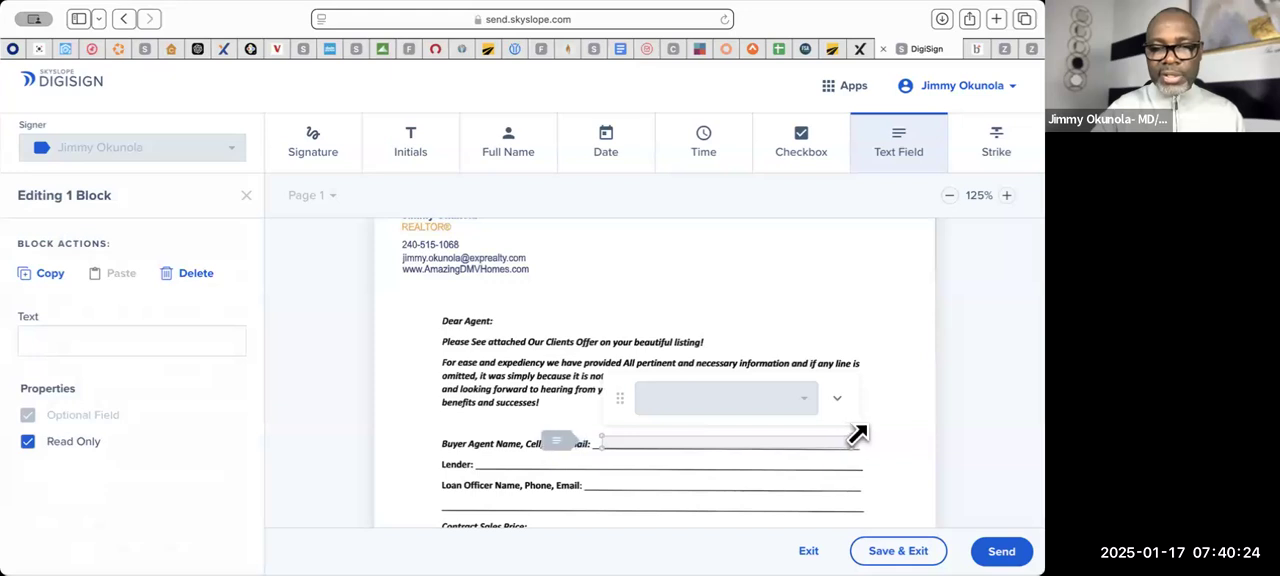
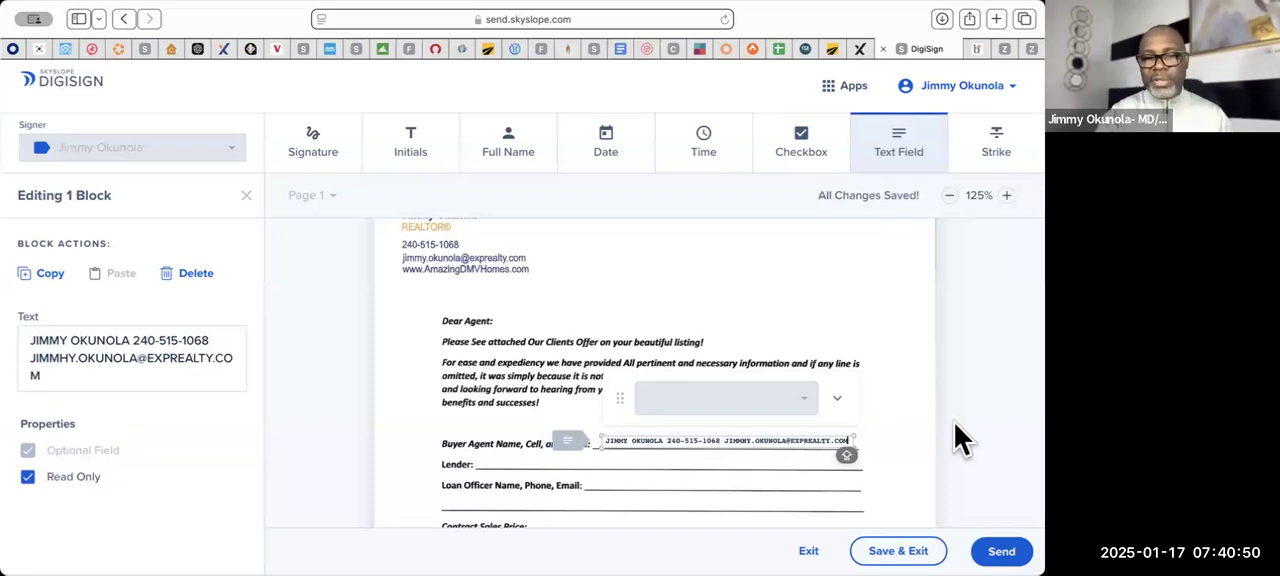
- Add the buyer agent's phone number and email address to the same text field and widen it slightly
drag(860, 432, 889, 437)
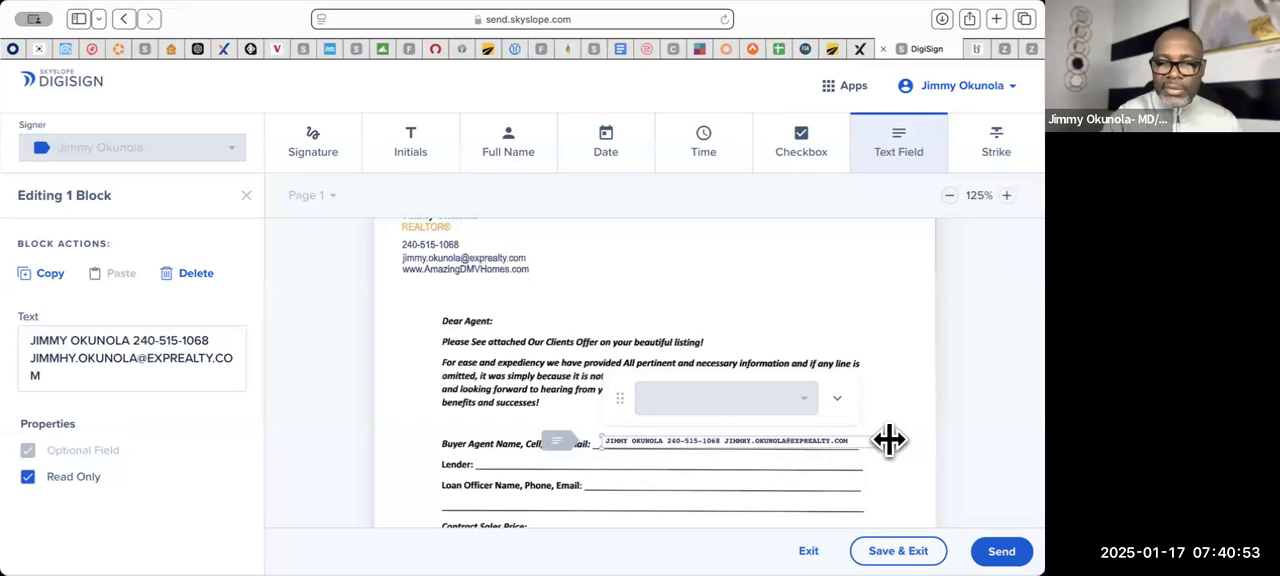
- Place empty text fields on the Lender and Loan Officer lines, and enter "$735000:00" in a shortened field on the Contract Sales Price line
click(485, 468)
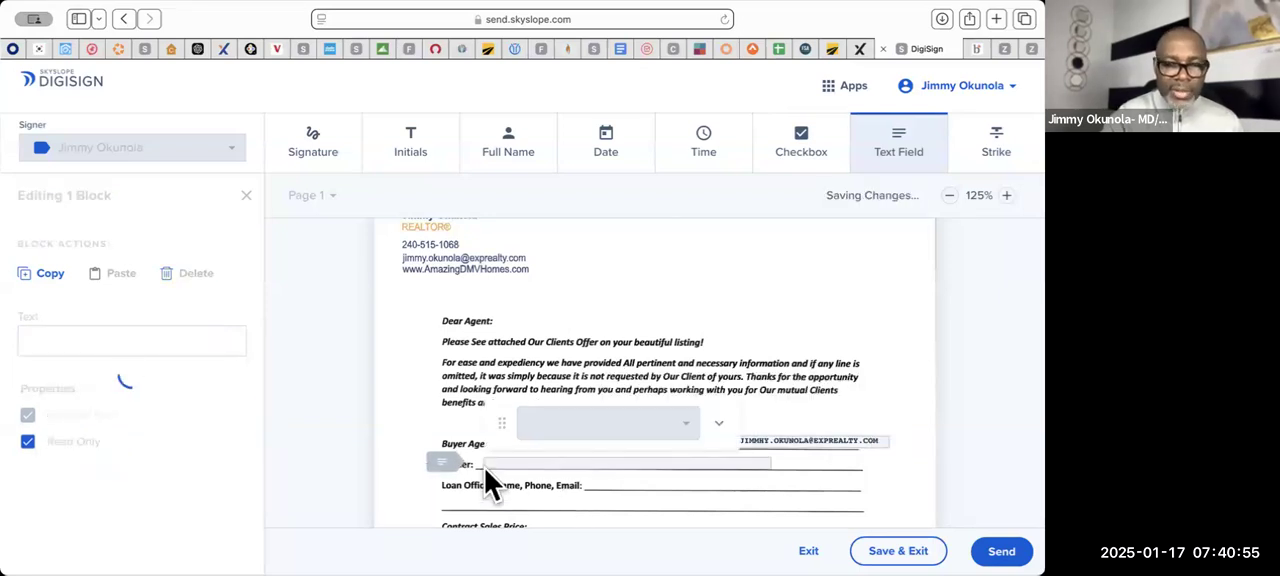
click(602, 489)
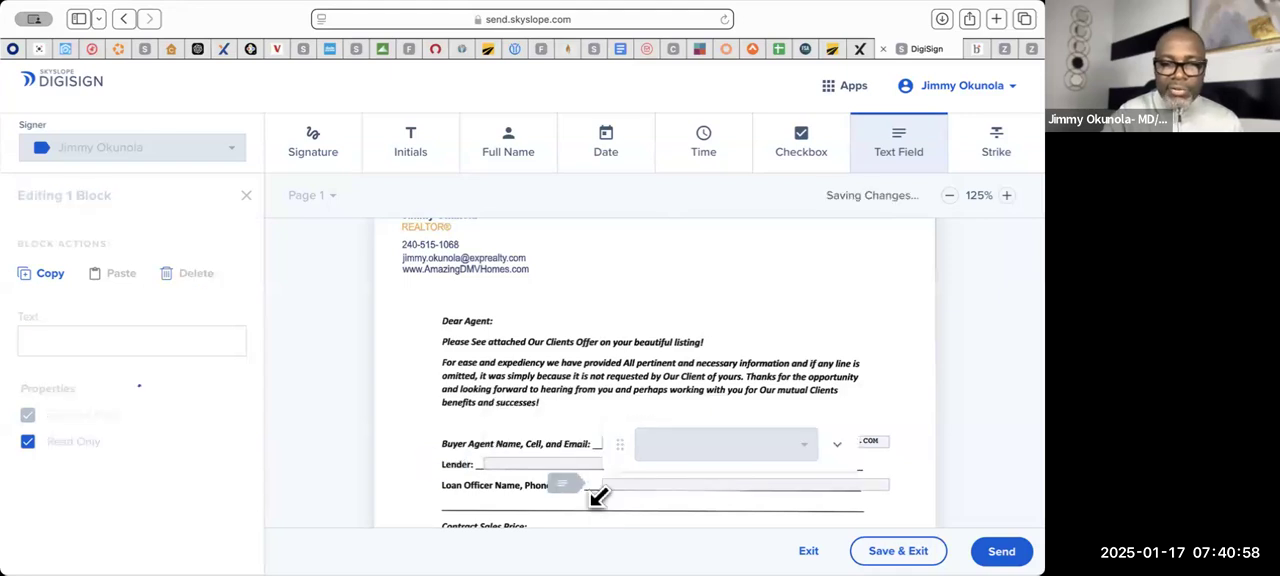
scroll(598, 495, down, 5)
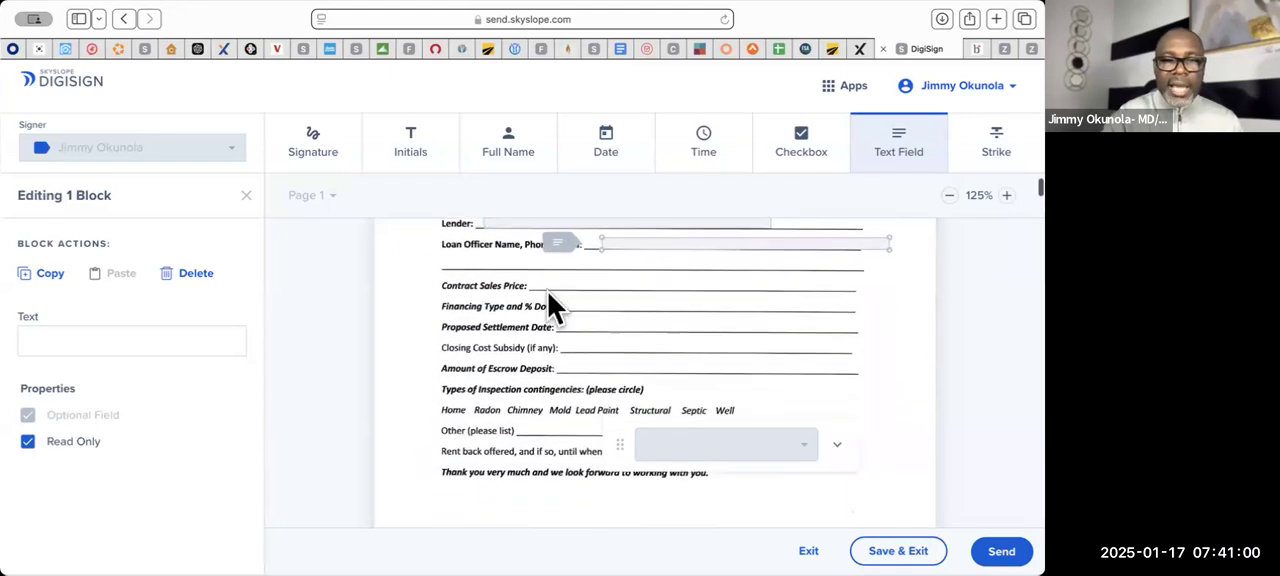
click(543, 286)
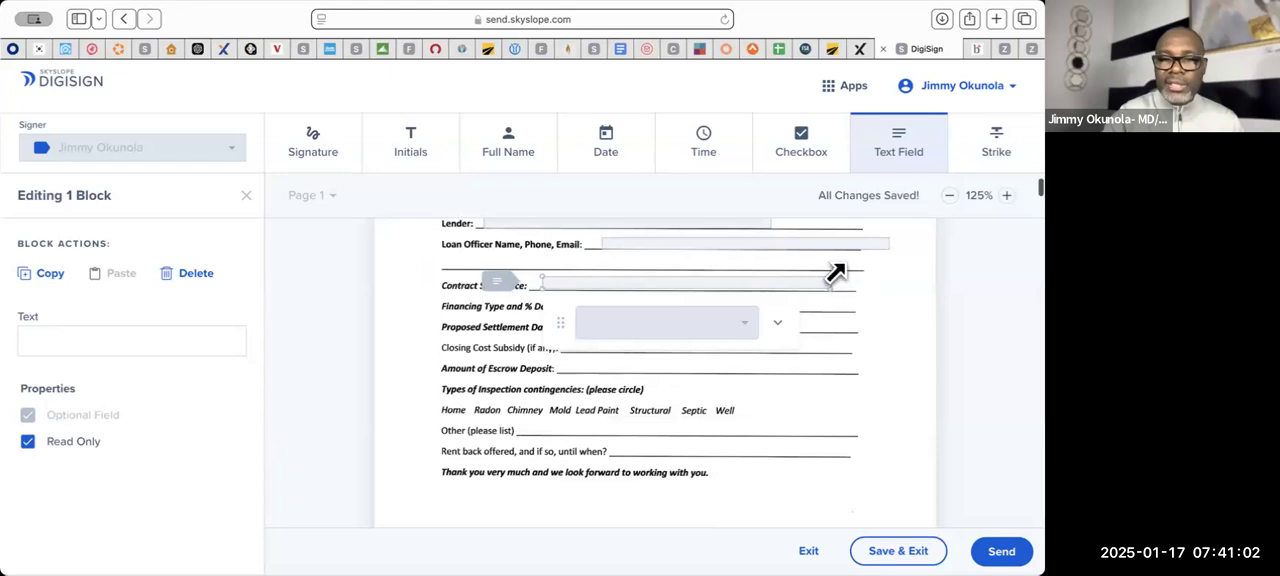
drag(834, 270, 749, 274)
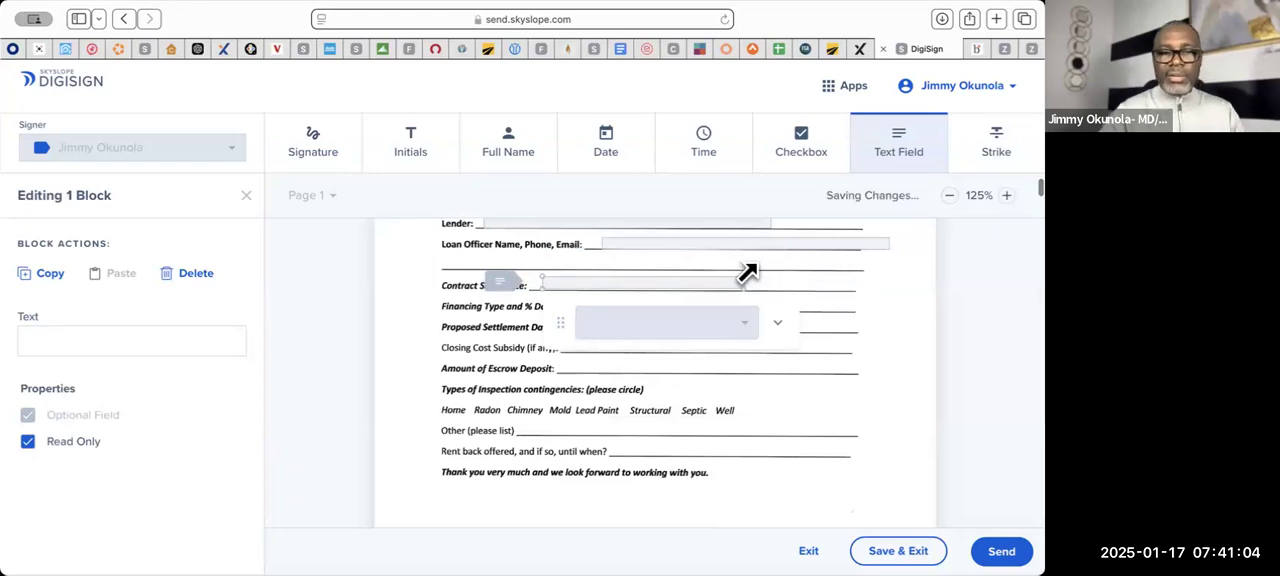
text($735)
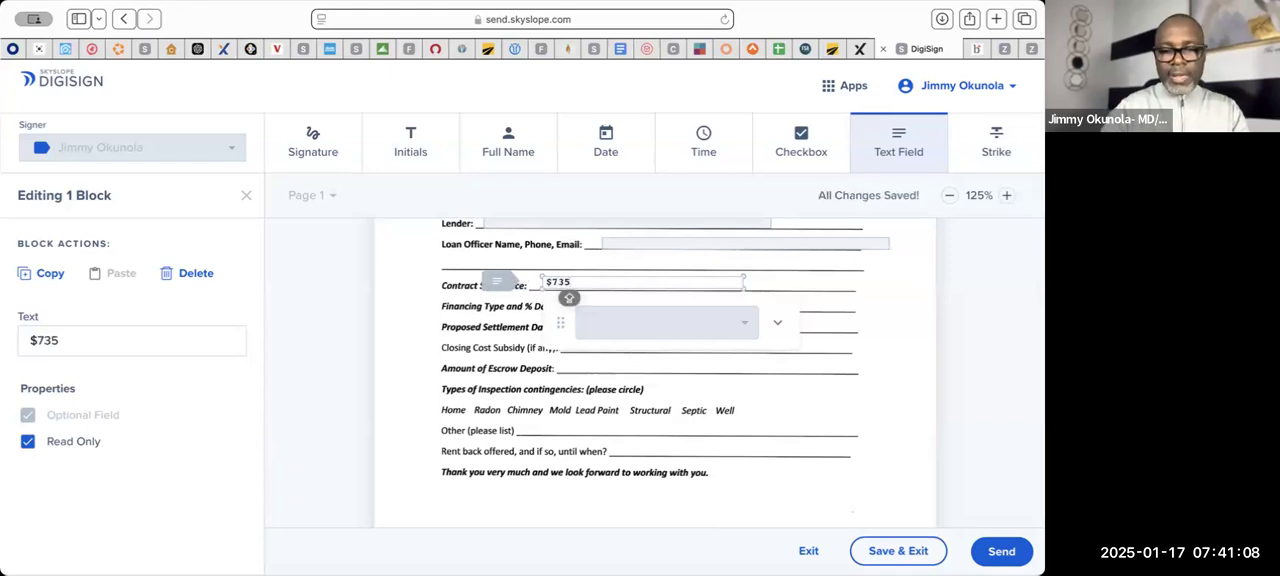
text(000)
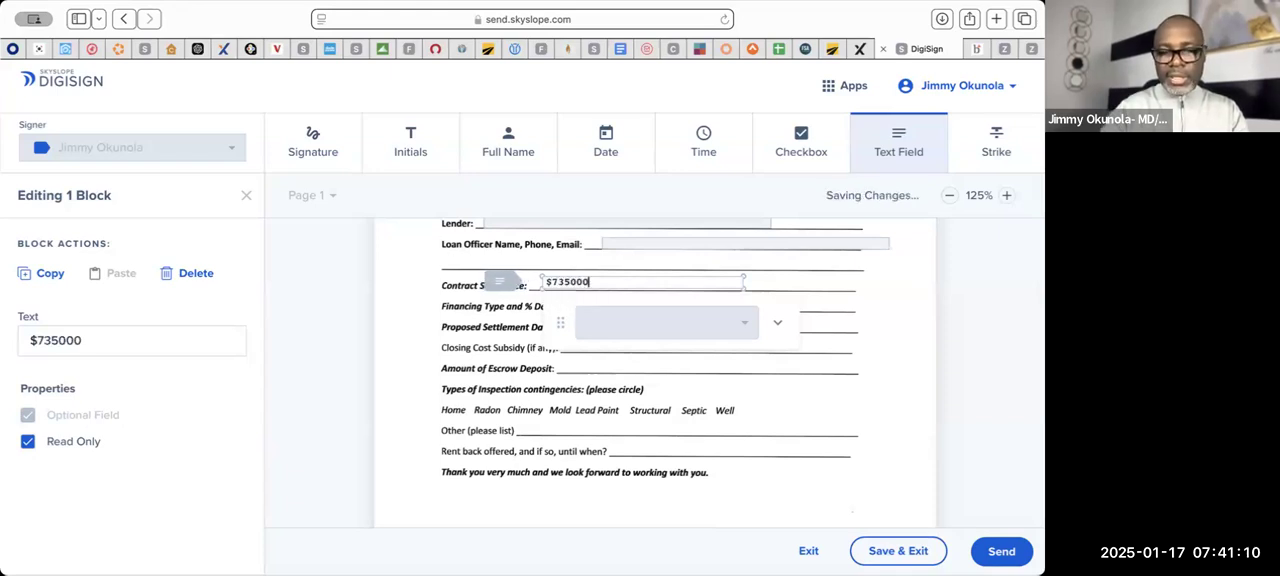
text(:00)
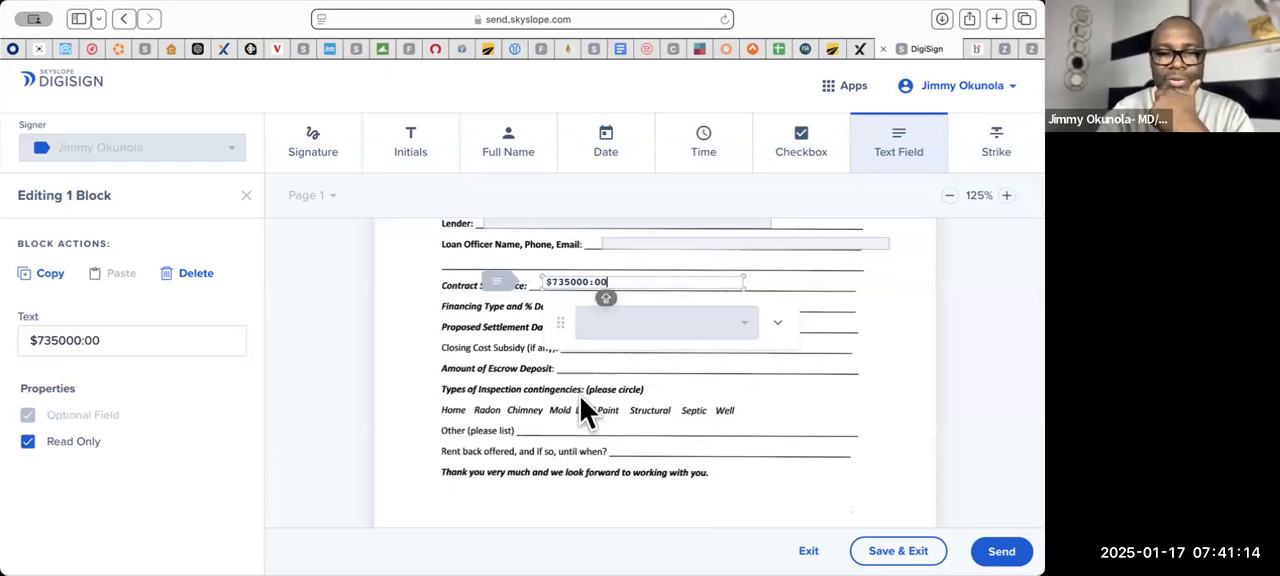
- Add a text field on the Financing Type and % Down line reading "CONVENTIONAL WITH 20% FIXED RATE"
scroll(564, 395, down, 2)
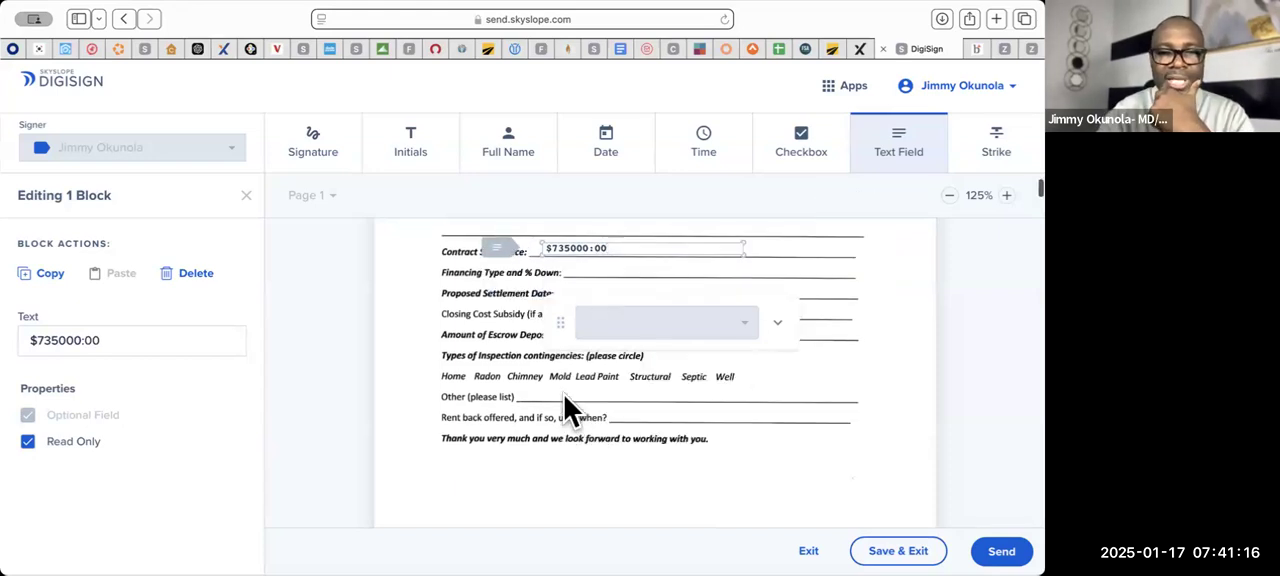
click(589, 275)
text(CONVENTIONAL )
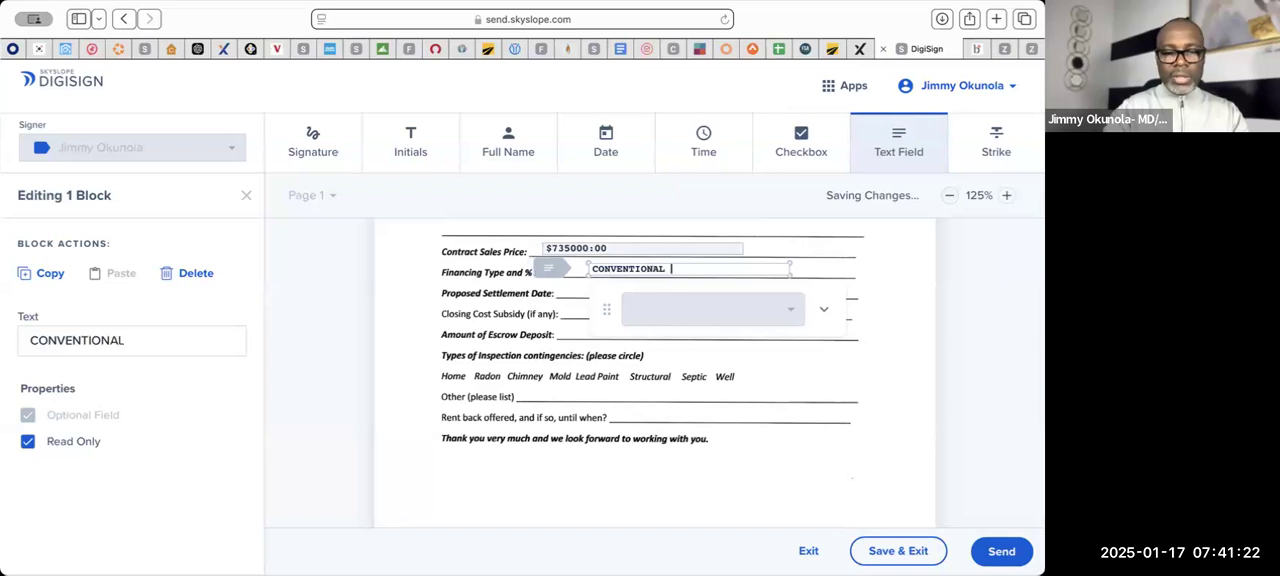
text(WITH 20)
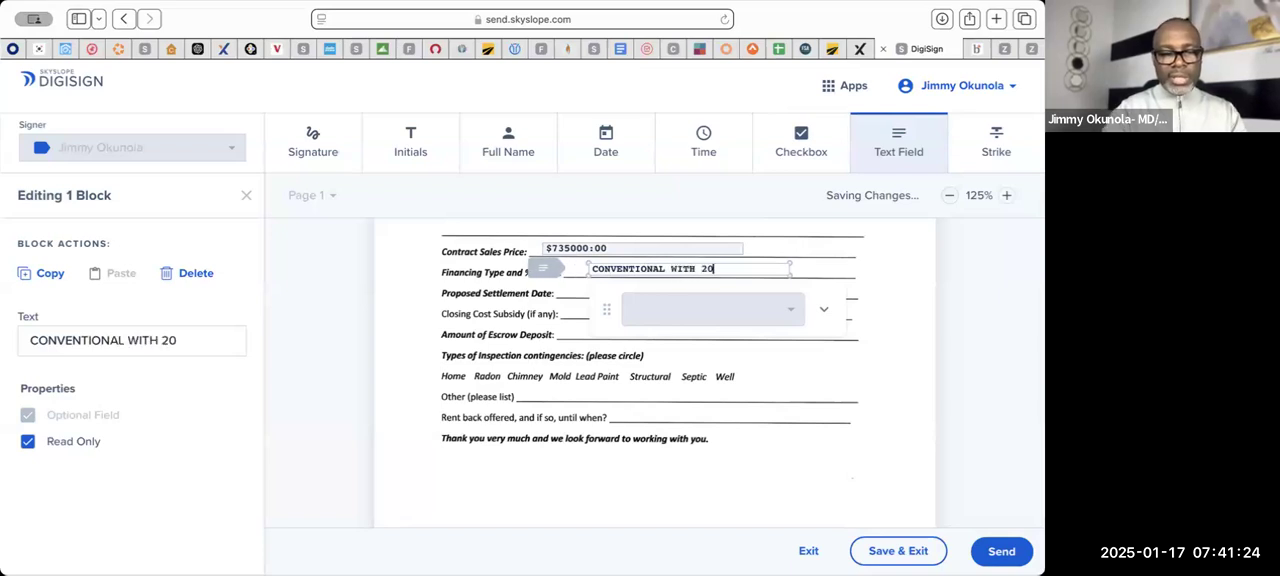
text(%)
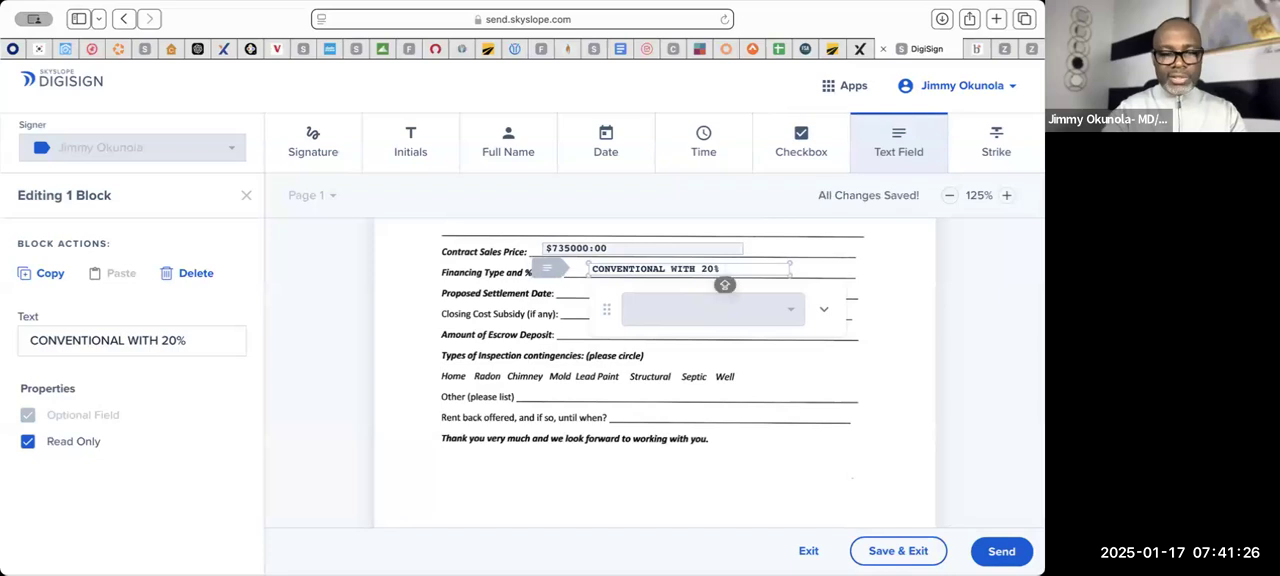
text( FIXE)
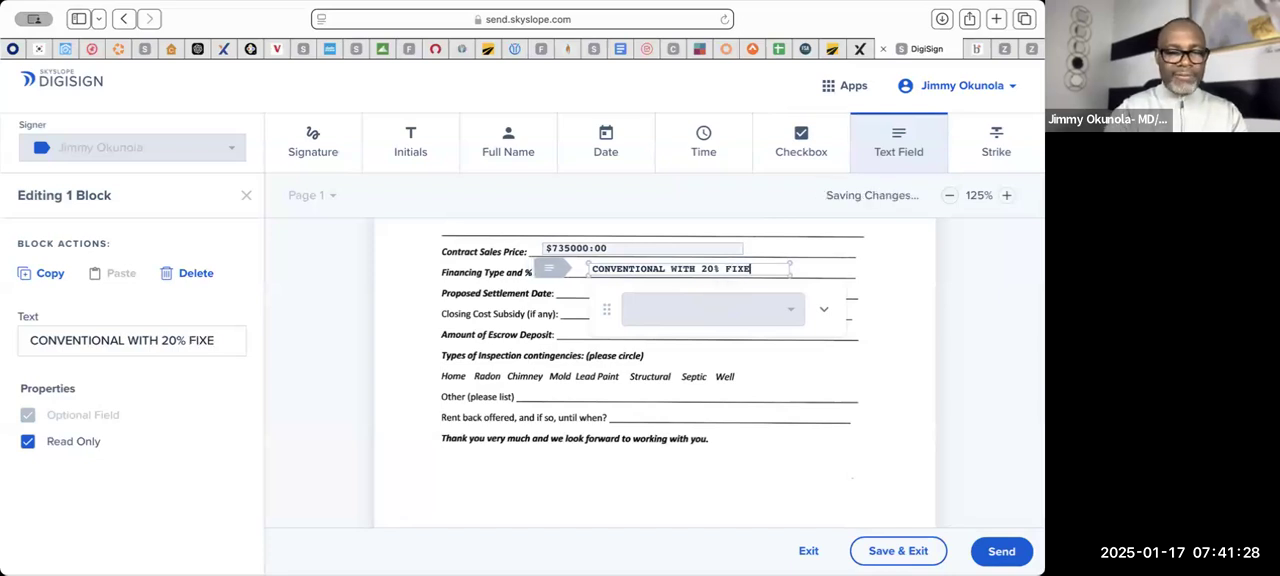
text(D RATE)
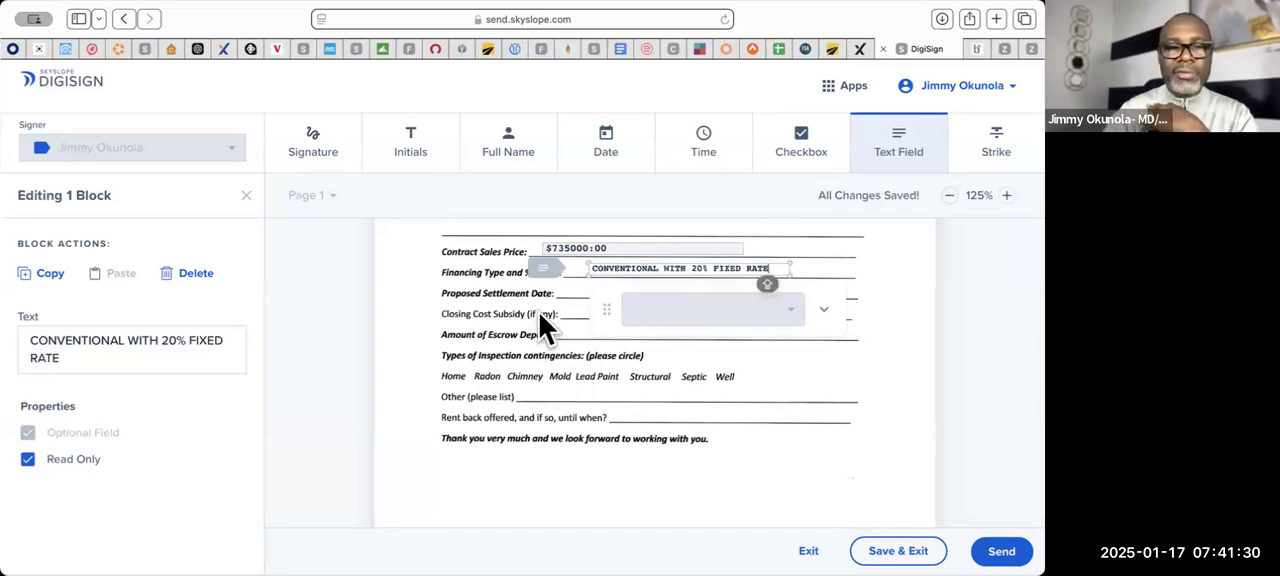
- Place a checkbox beside the Home inspection contingency and set it to Checked by Default
scroll(539, 313, up, 2)
scroll(586, 384, down, 2)
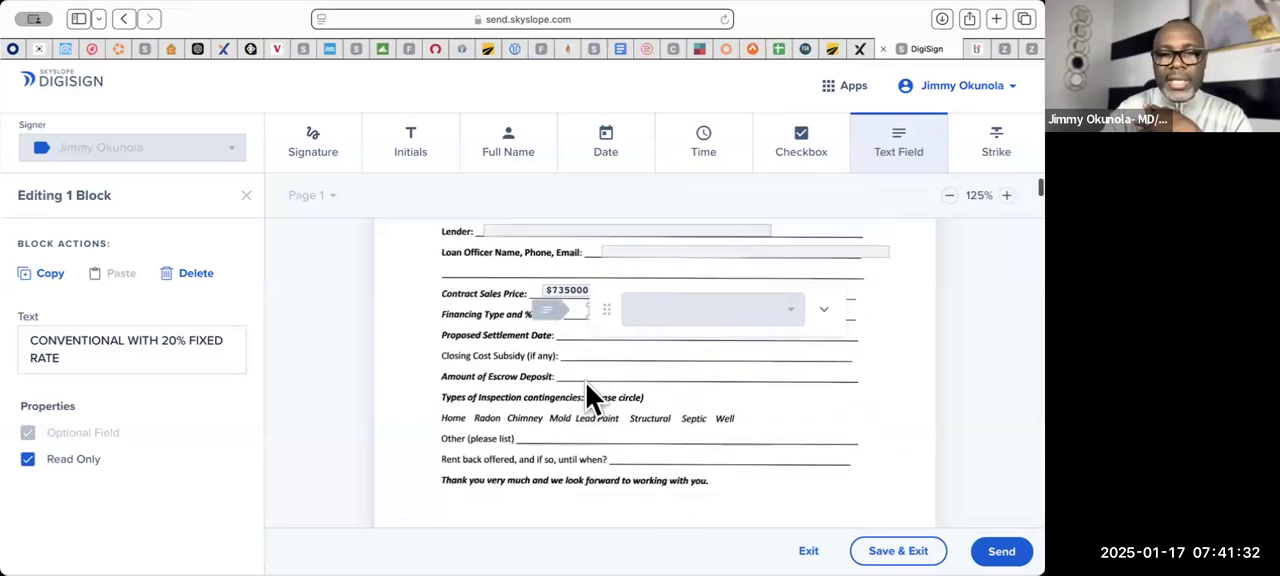
scroll(586, 384, down, 1)
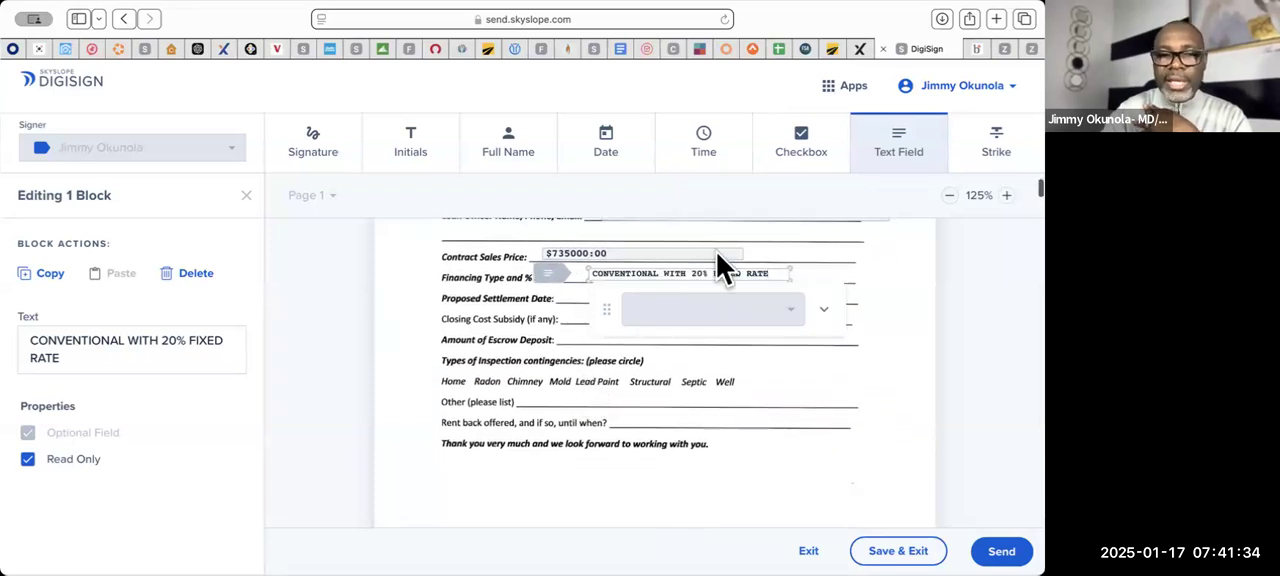
click(800, 150)
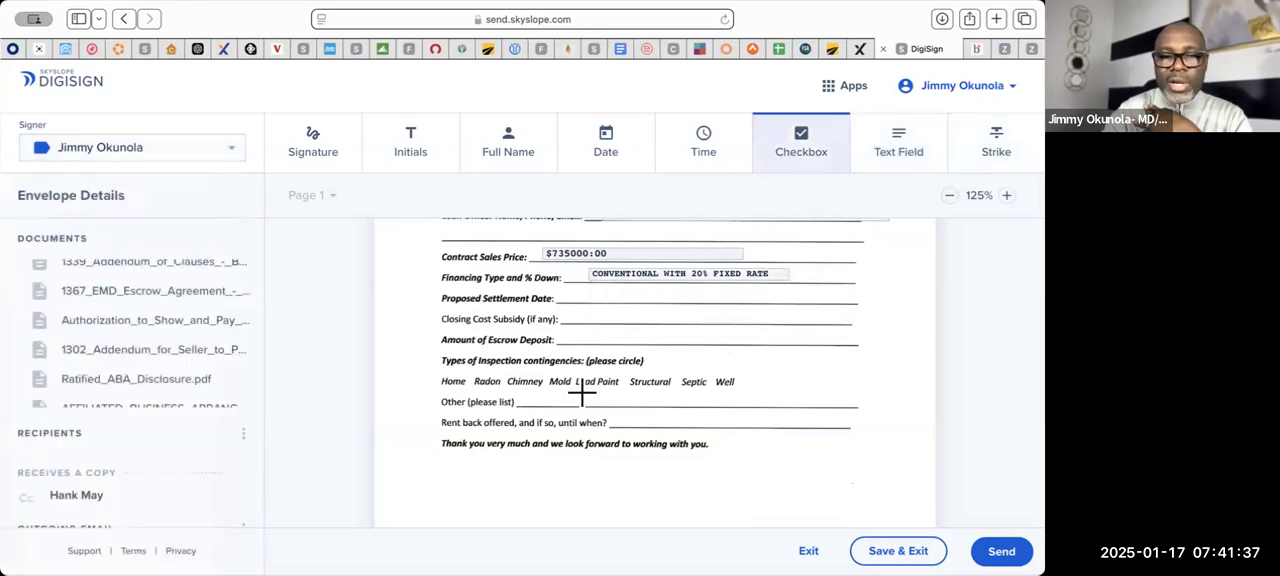
click(463, 385)
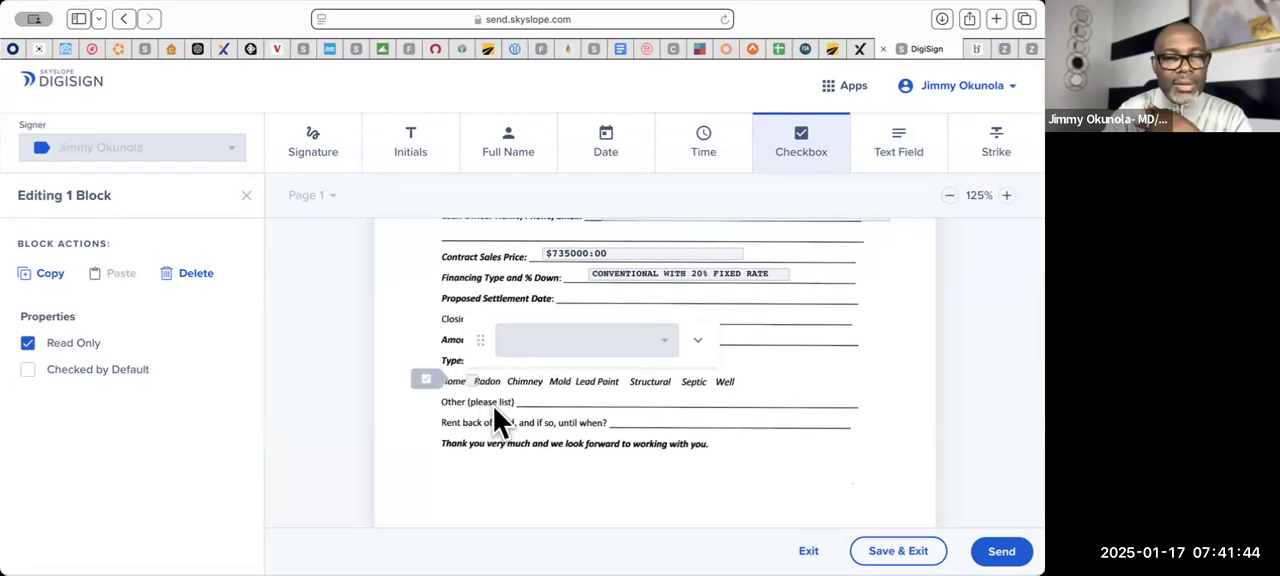
click(27, 369)
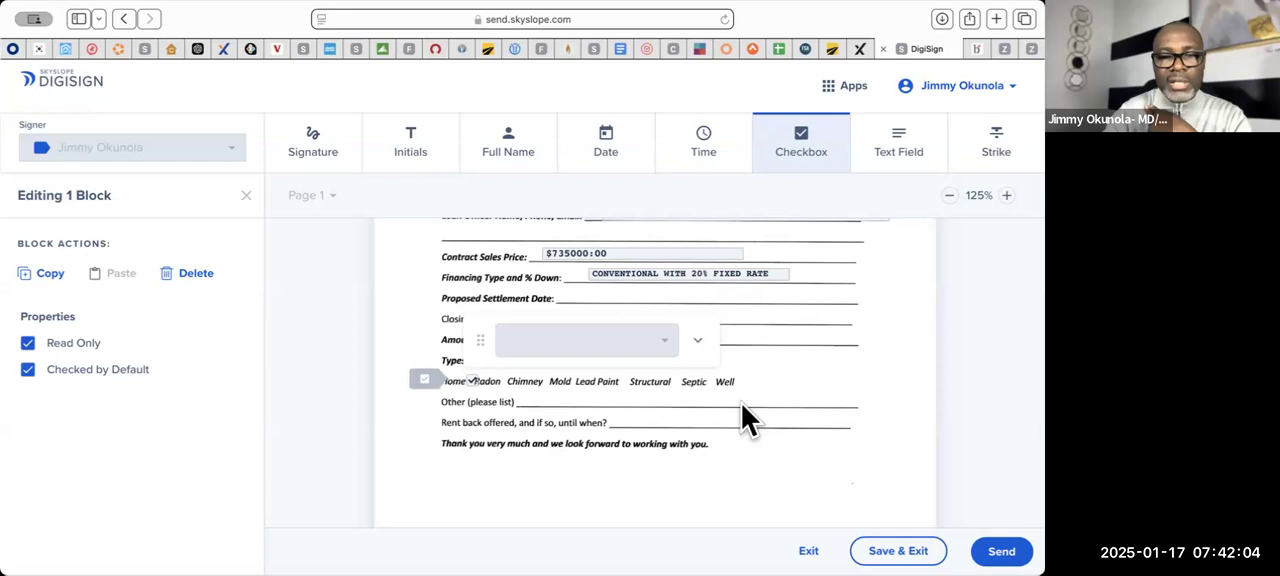
- Review page 1 of the GCAAR Sales Contract, including its price and financing terms and the buyer's initials block
scroll(741, 403, down, 5)
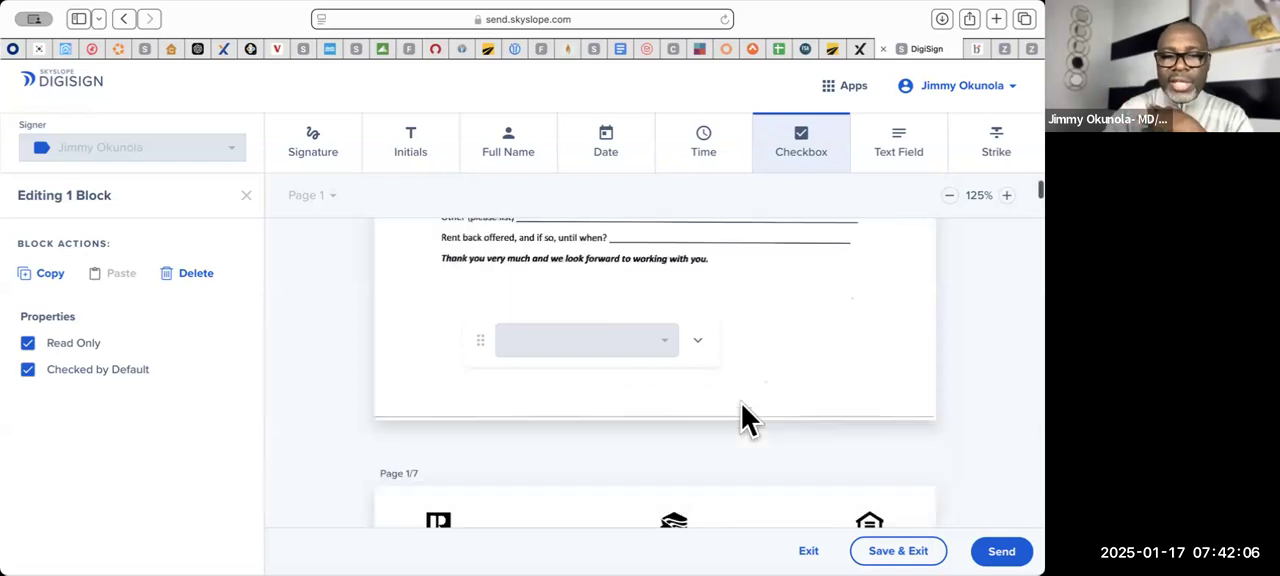
scroll(741, 405, down, 5)
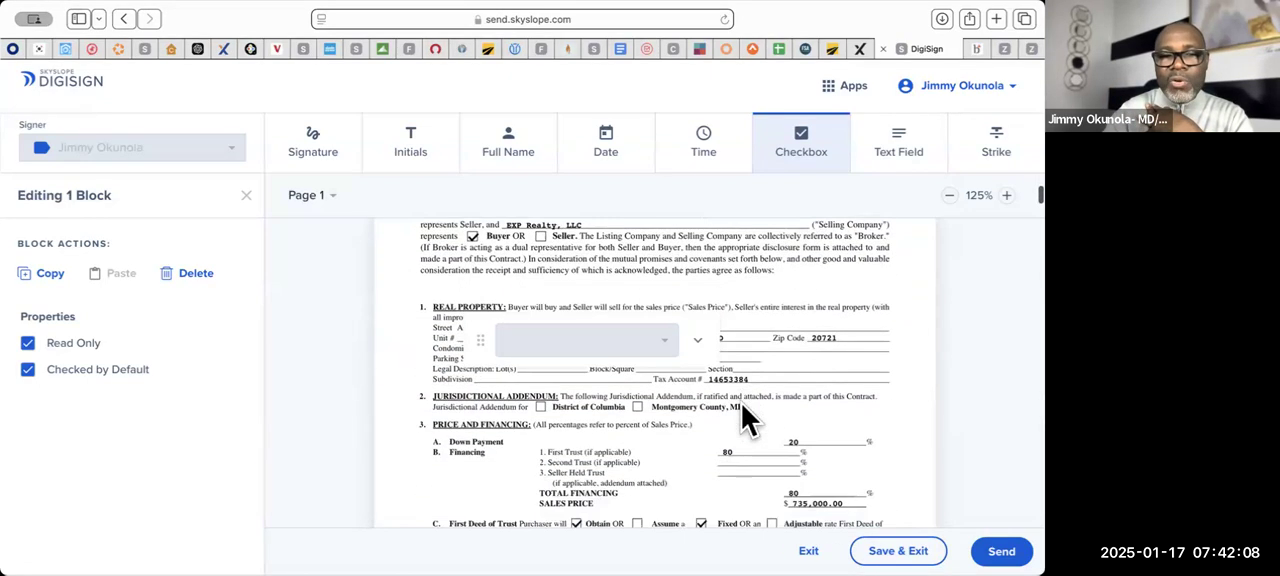
scroll(741, 403, up, 4)
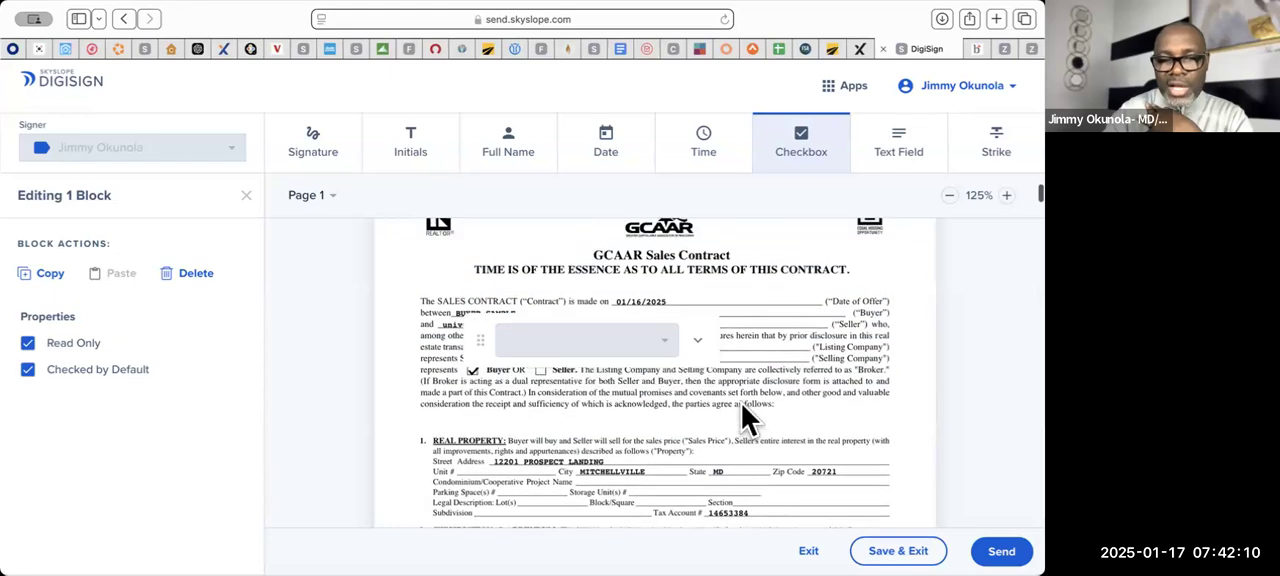
scroll(741, 410, down, 5)
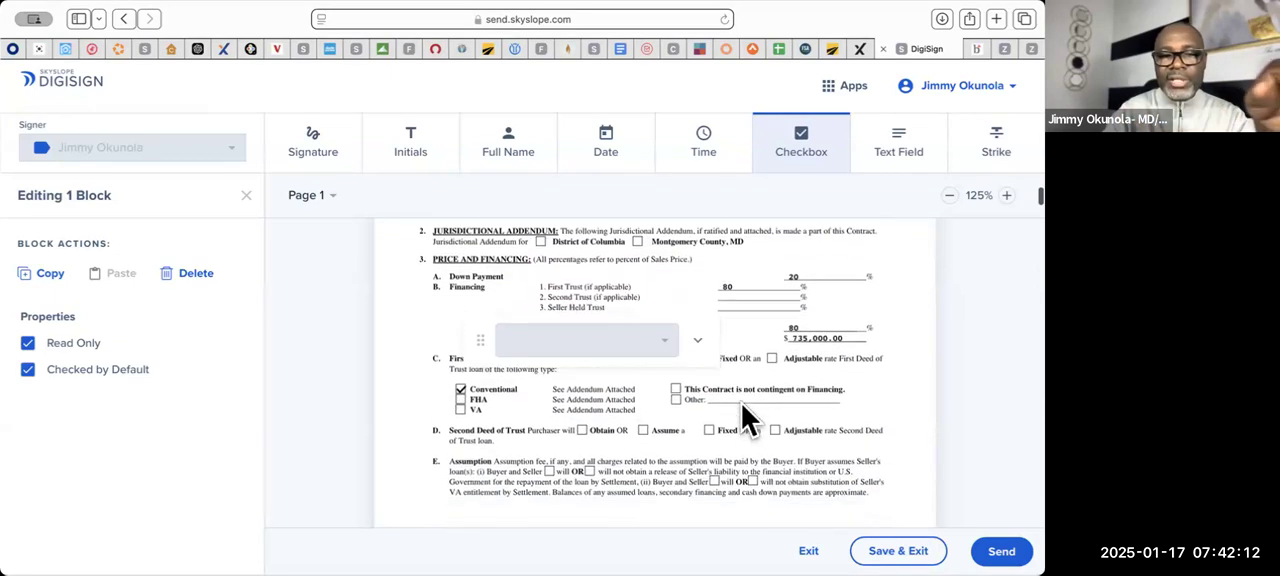
scroll(742, 405, down, 3)
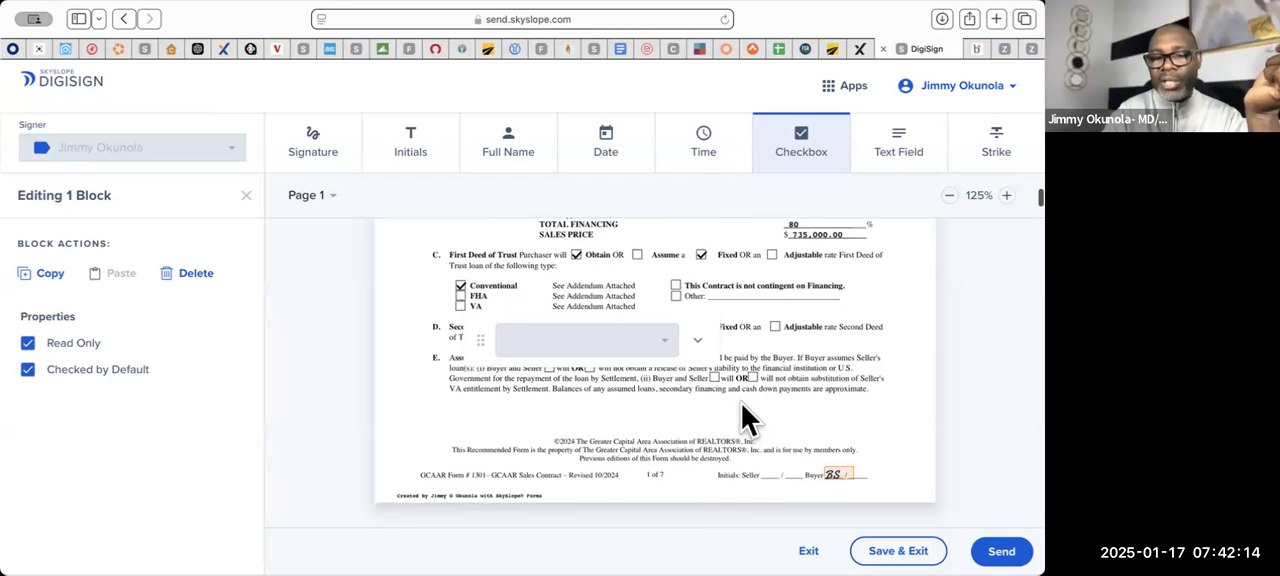
- Review page 2 of the GCAAR Sales Contract, including its deposit, settlement, property condition and home warranty terms and the buyer's initials block
scroll(741, 403, down, 3)
scroll(741, 403, up, 3)
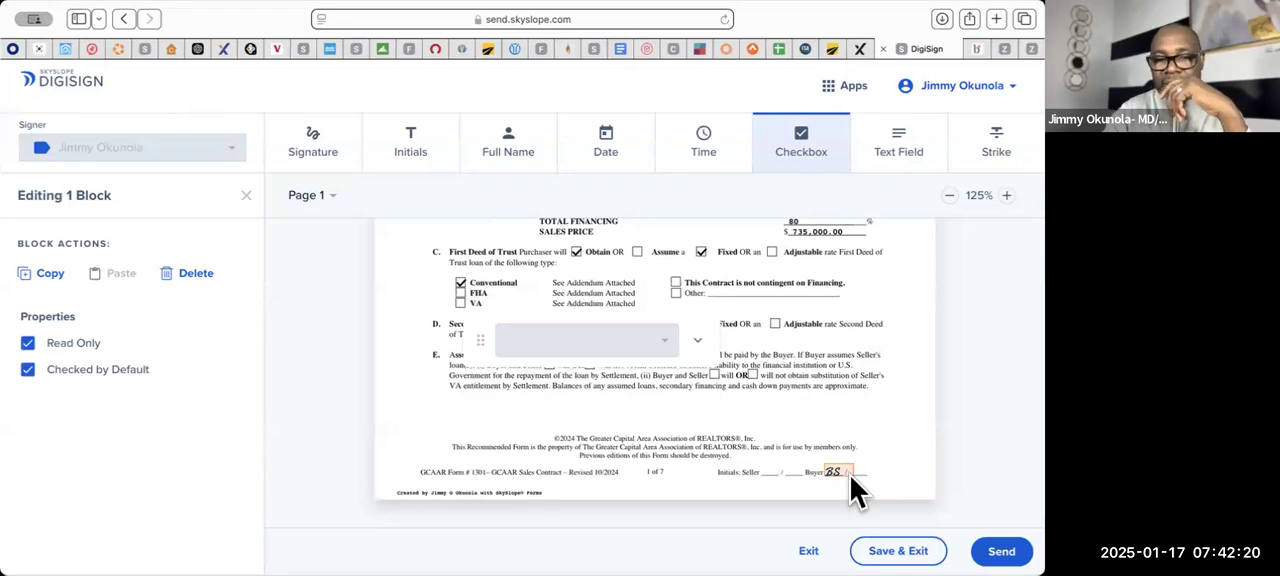
scroll(850, 476, down, 2)
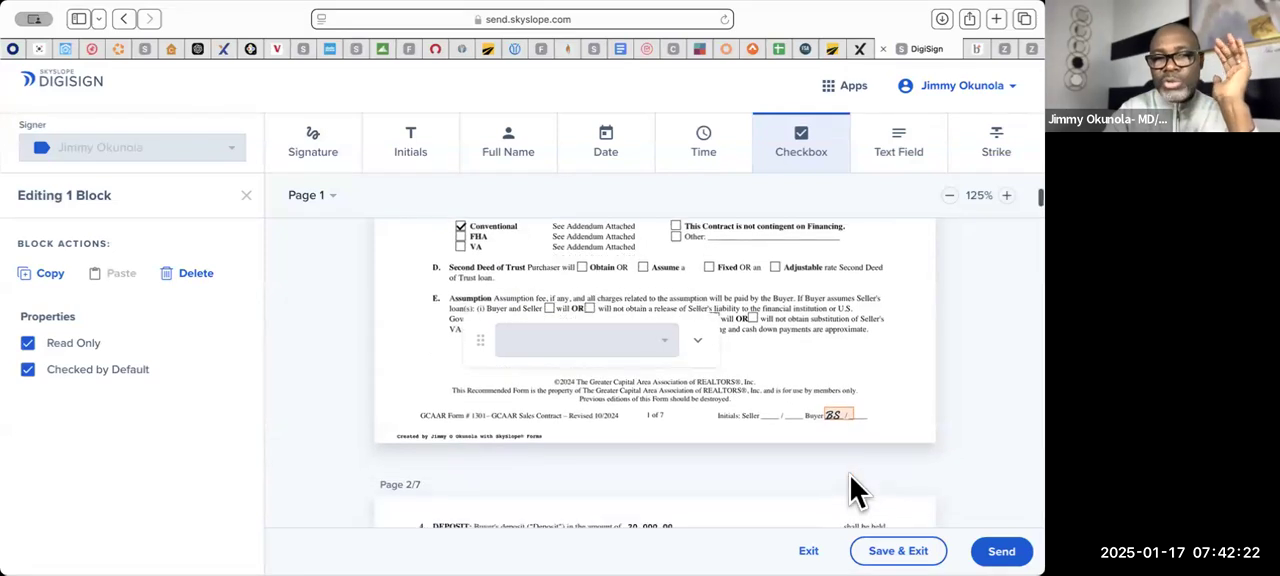
scroll(850, 487, down, 8)
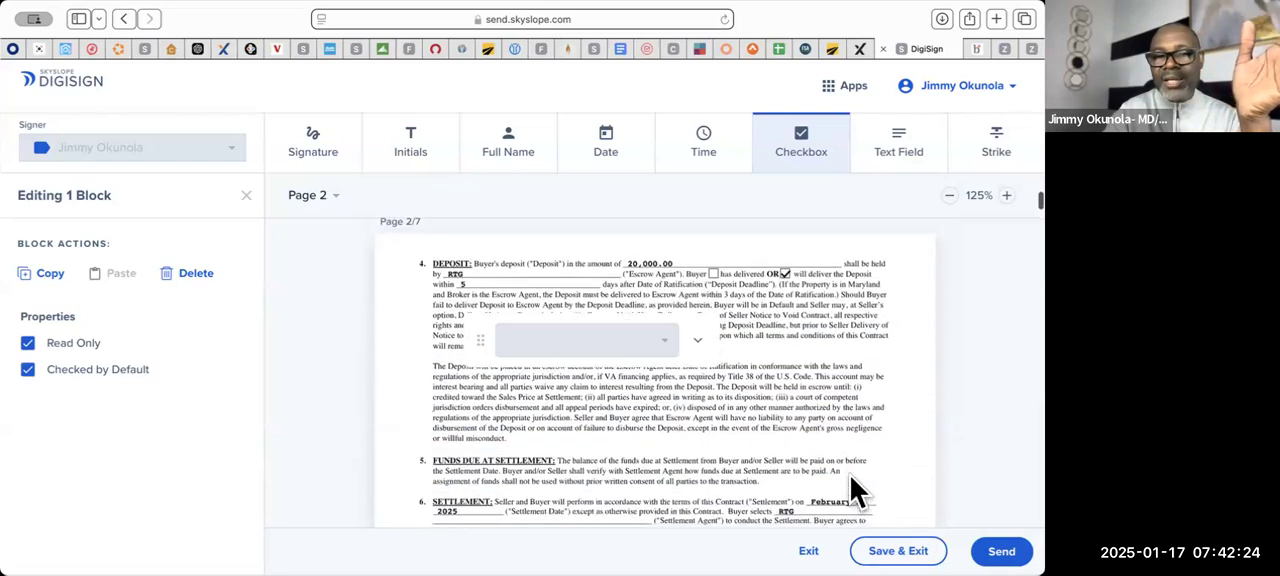
scroll(850, 476, up, 4)
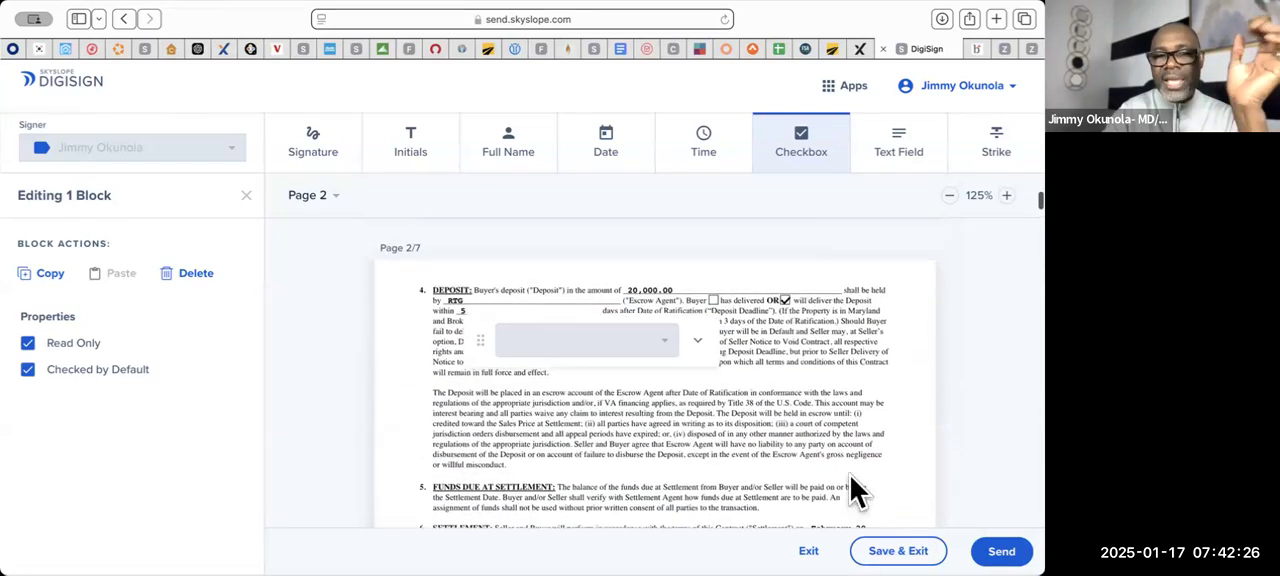
scroll(850, 476, down, 2)
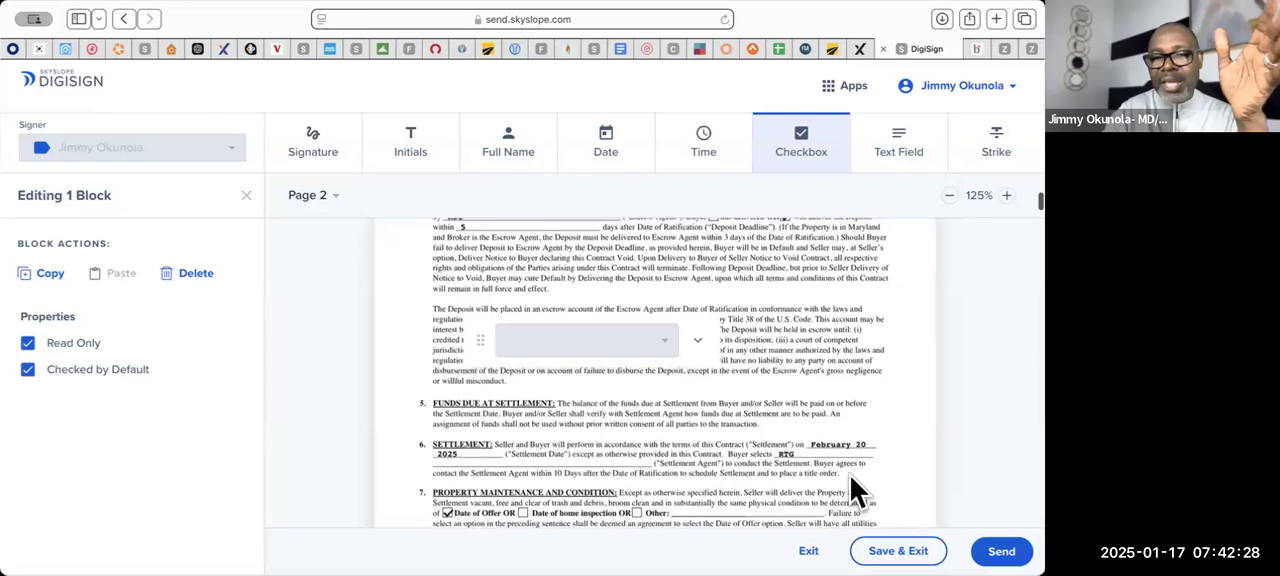
scroll(850, 476, down, 5)
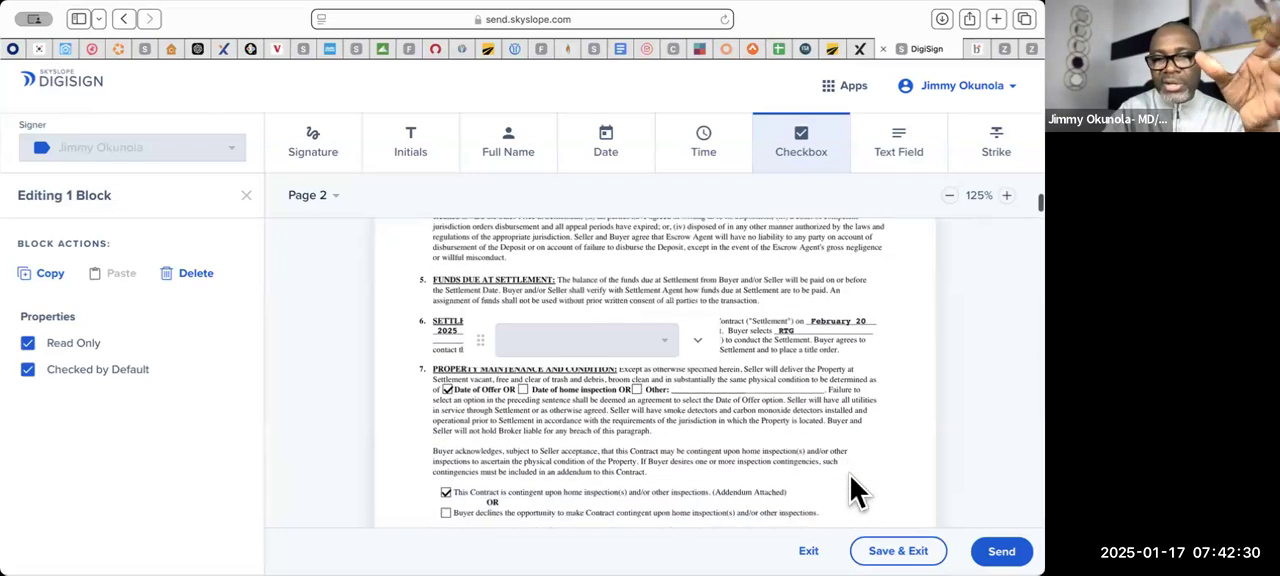
scroll(850, 476, down, 6)
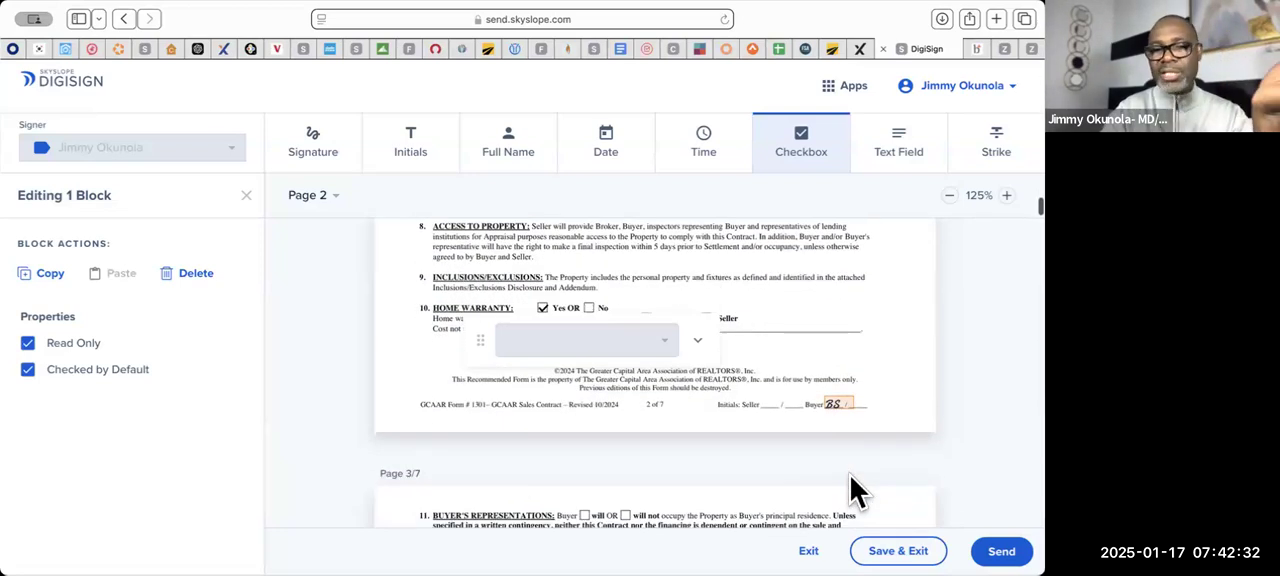
scroll(850, 476, down, 1)
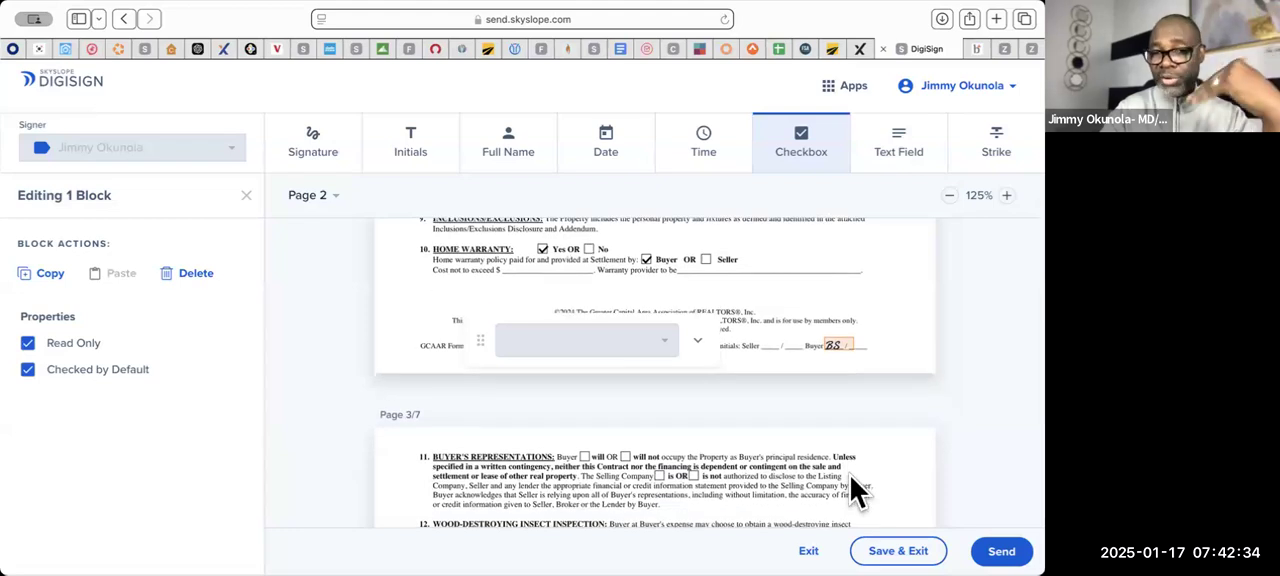
- Place checkboxes on "will" and "is not" in the Buyer's Representations paragraph on page 3 and set both to Checked by Default
scroll(850, 476, down, 1)
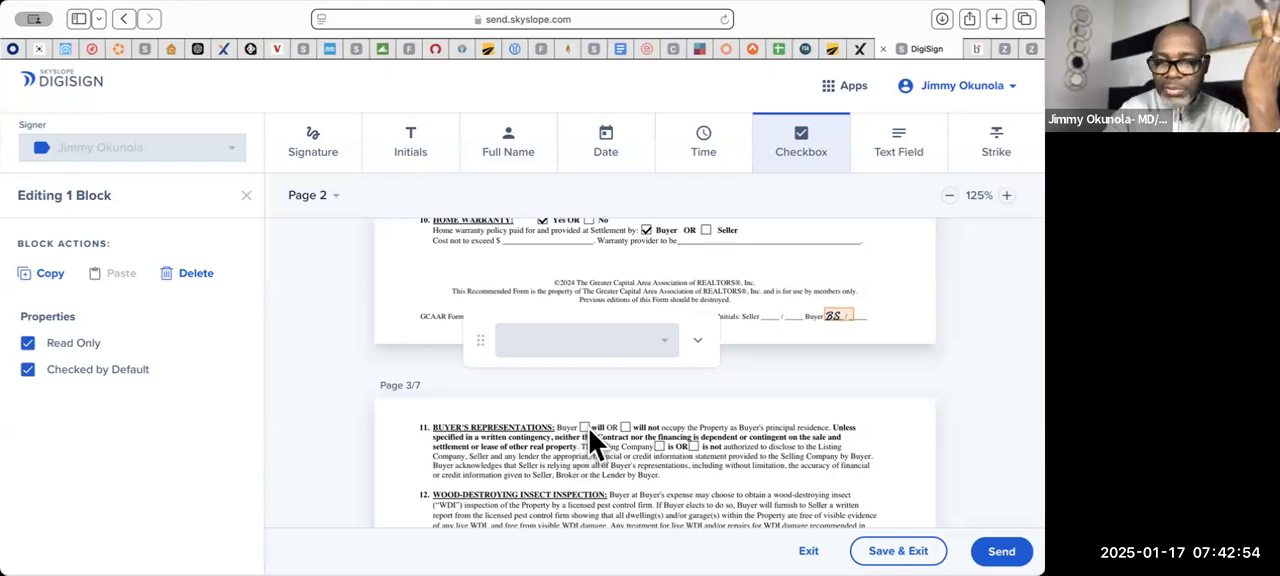
click(805, 155)
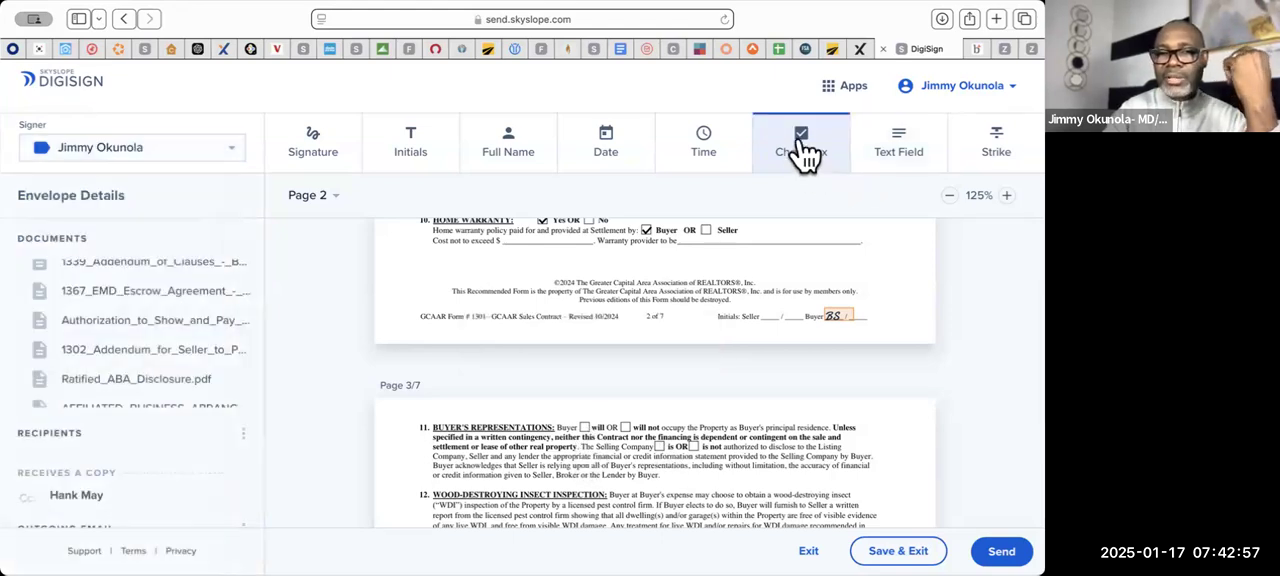
click(578, 431)
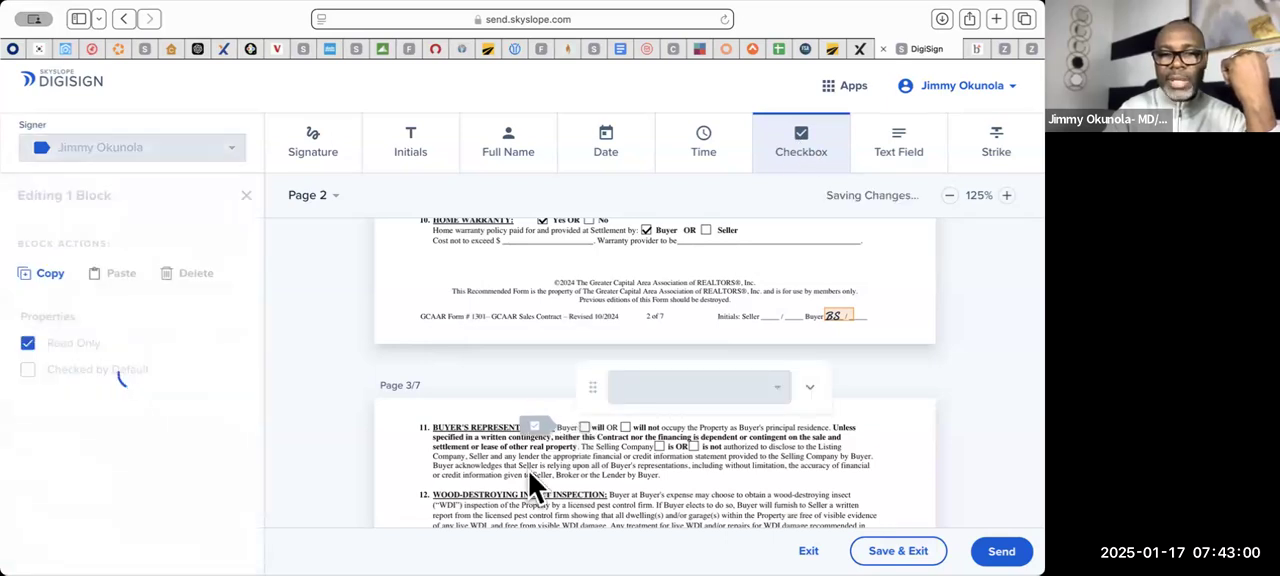
click(86, 372)
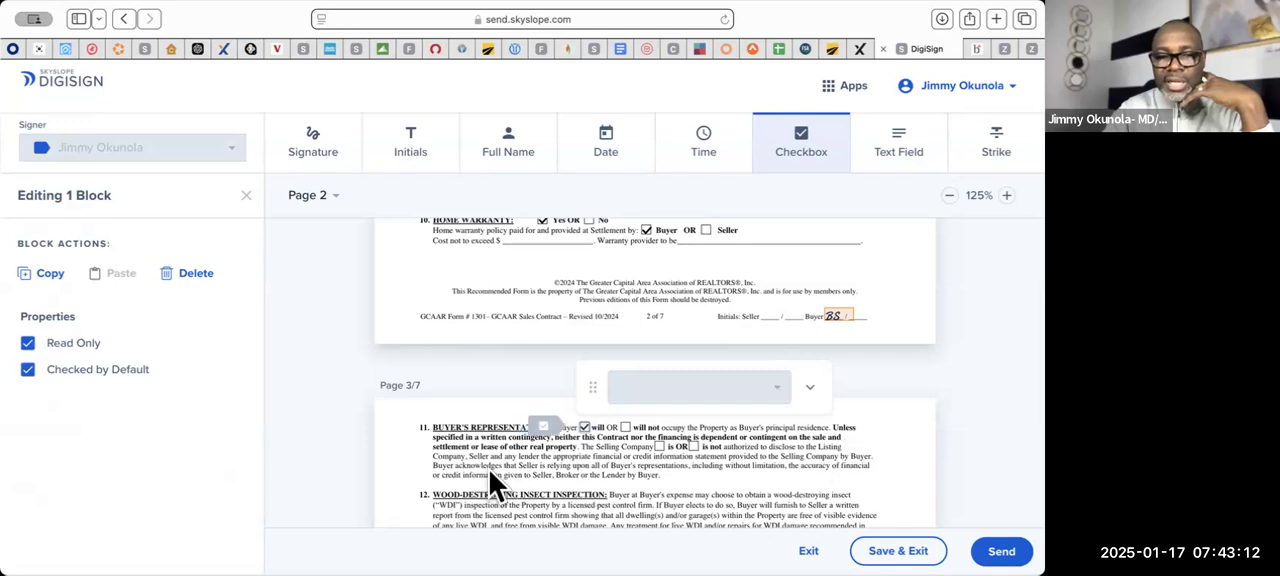
click(689, 450)
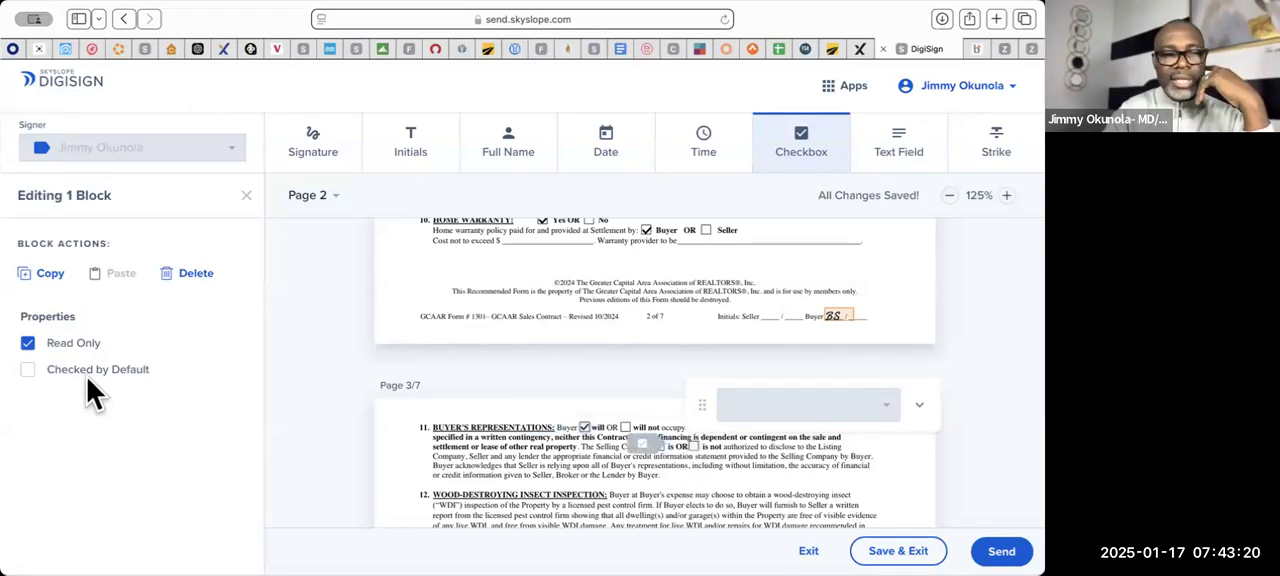
click(85, 371)
- Review pages 3 to 7 of the Sales Contract, including the buyer's initials, signature and date blocks and the party contact details
scroll(460, 447, down, 10)
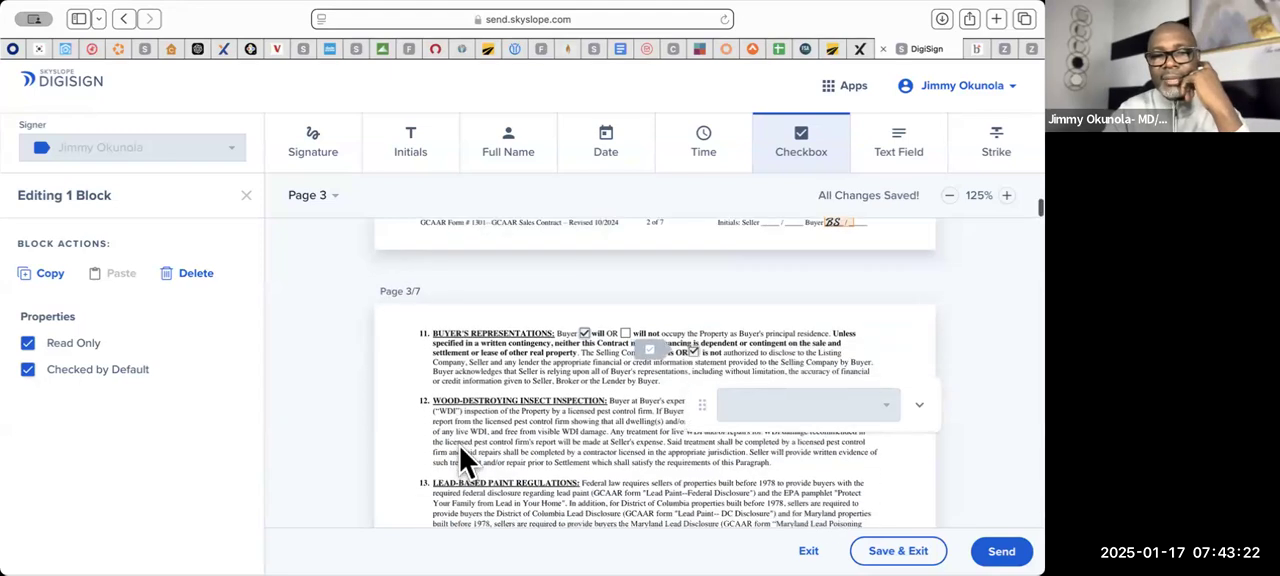
scroll(460, 460, down, 2)
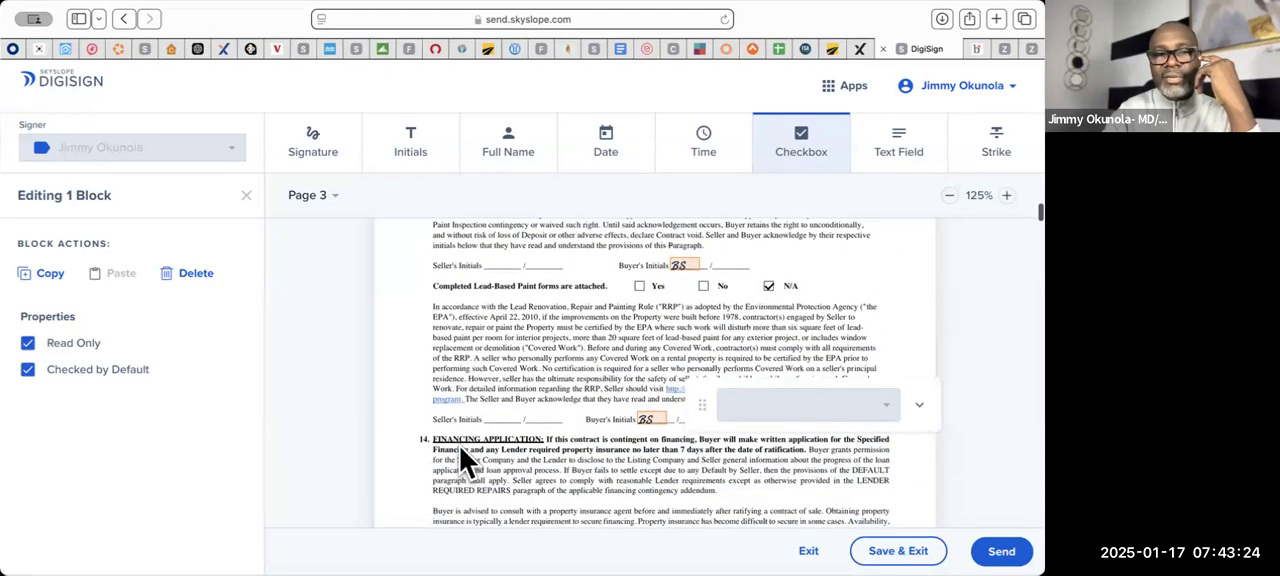
scroll(567, 376, down, 10)
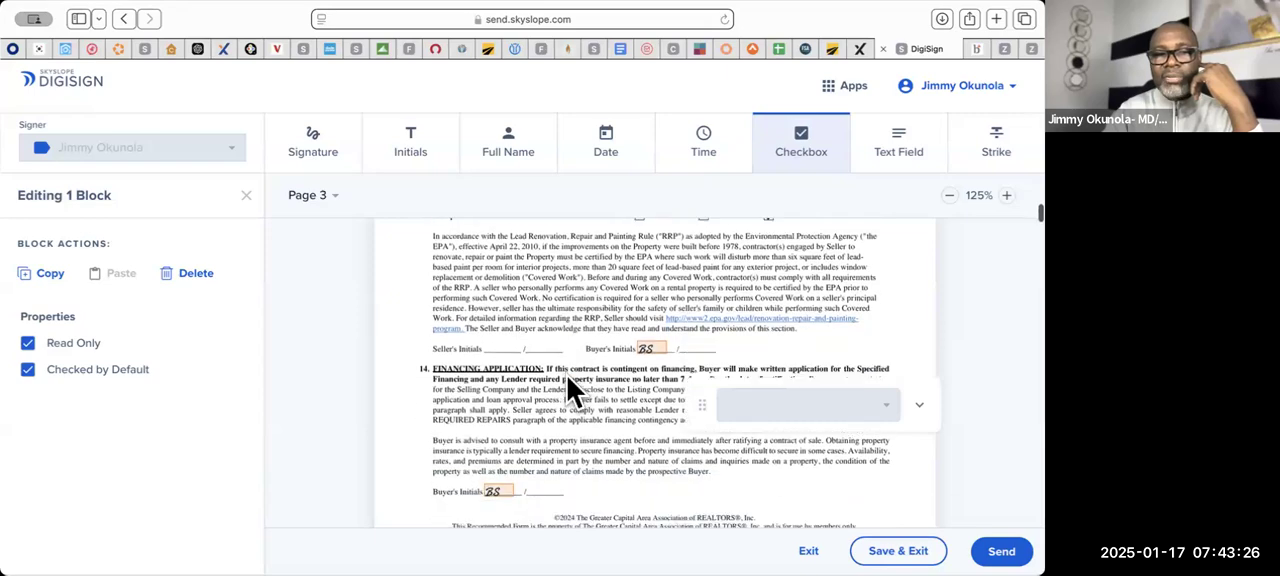
scroll(567, 376, down, 10)
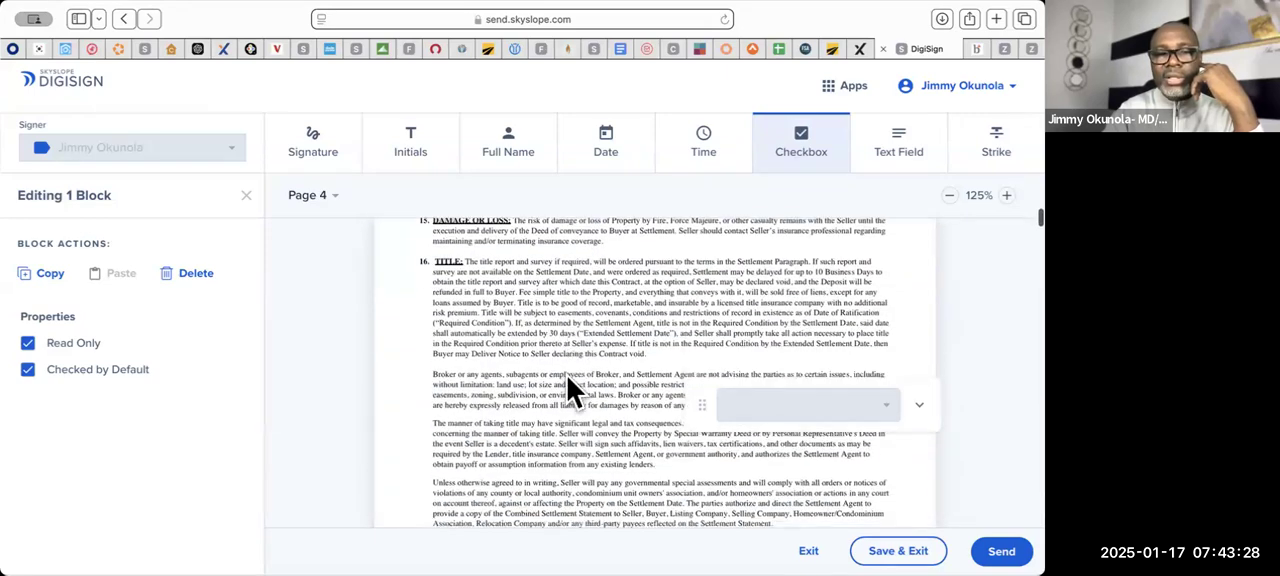
scroll(567, 376, down, 15)
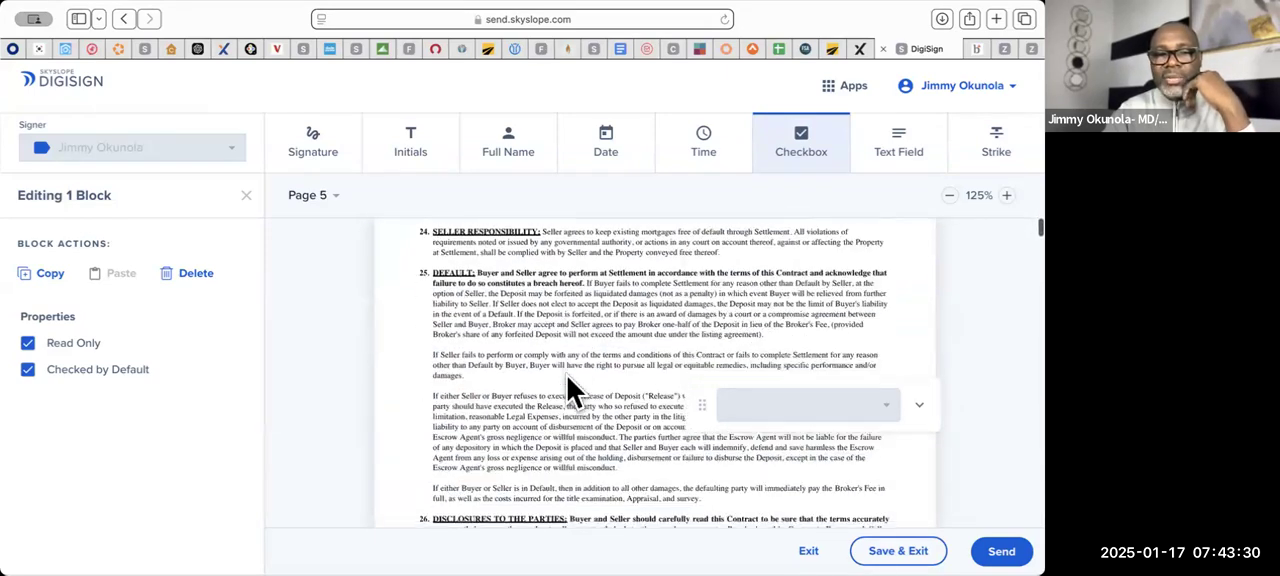
scroll(567, 376, down, 15)
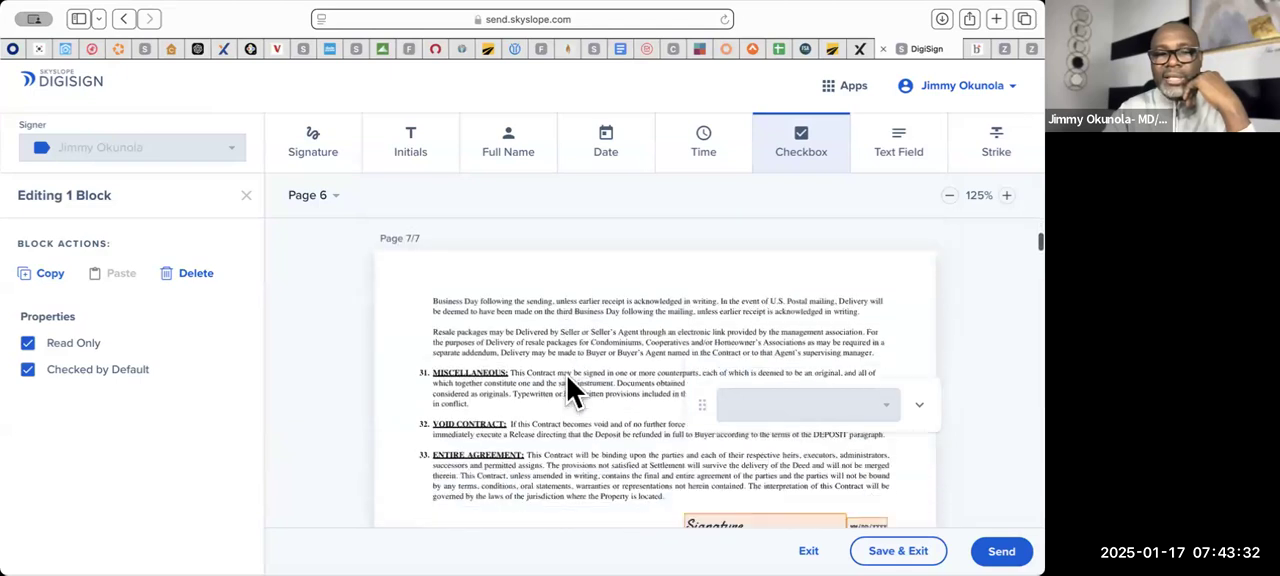
scroll(567, 376, down, 1)
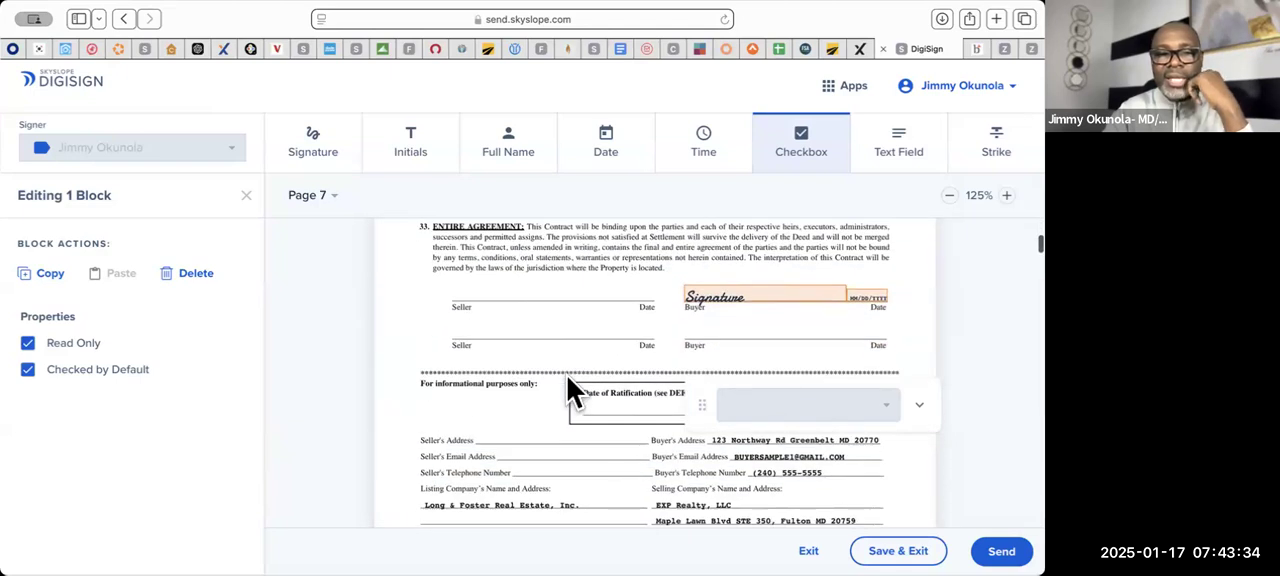
scroll(567, 376, down, 5)
scroll(567, 376, down, 4)
scroll(560, 363, up, 3)
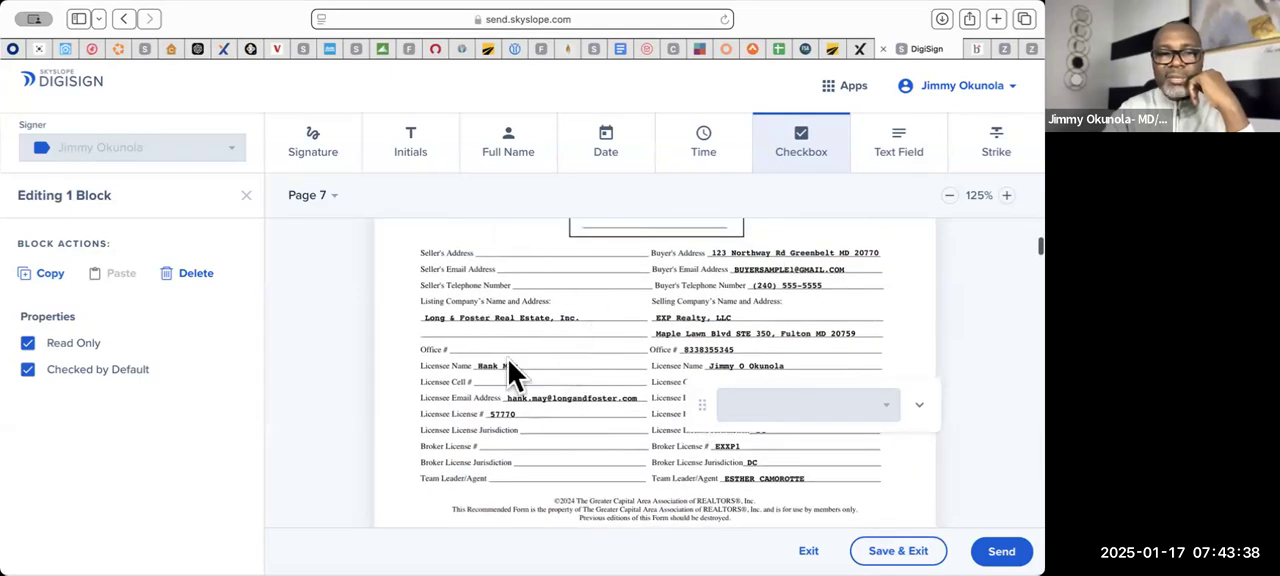
scroll(565, 340, down, 10)
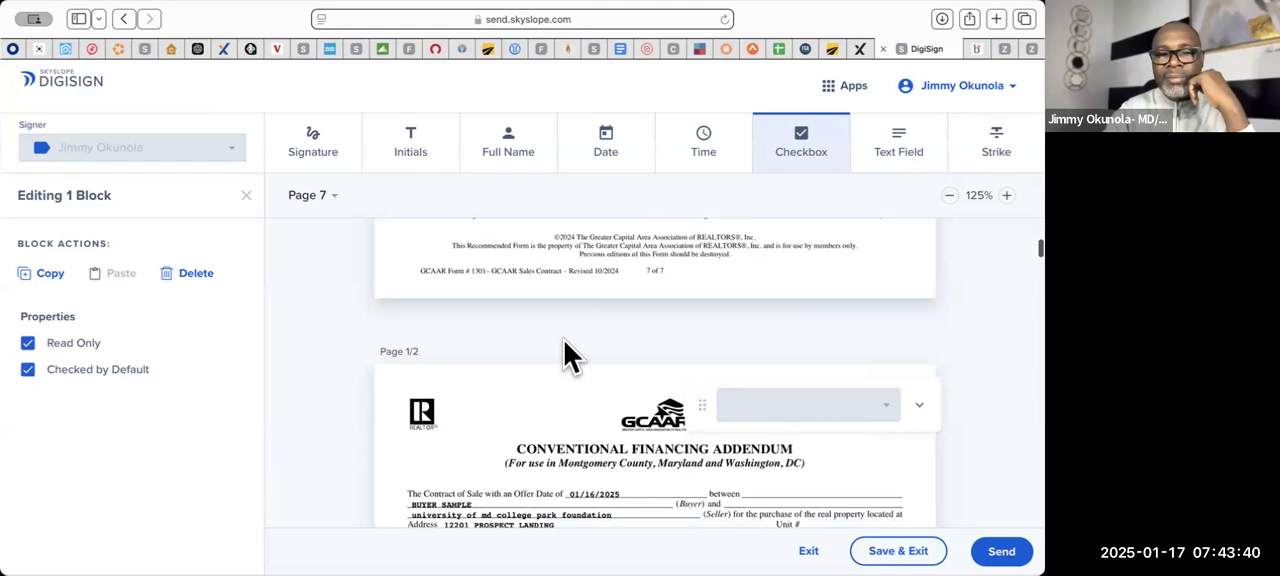
- Examine the Conventional Financing Addendum's terms and buyer signature block, and the opening paragraphs of Addendum of Clauses-A
scroll(565, 345, down, 5)
scroll(565, 345, down, 20)
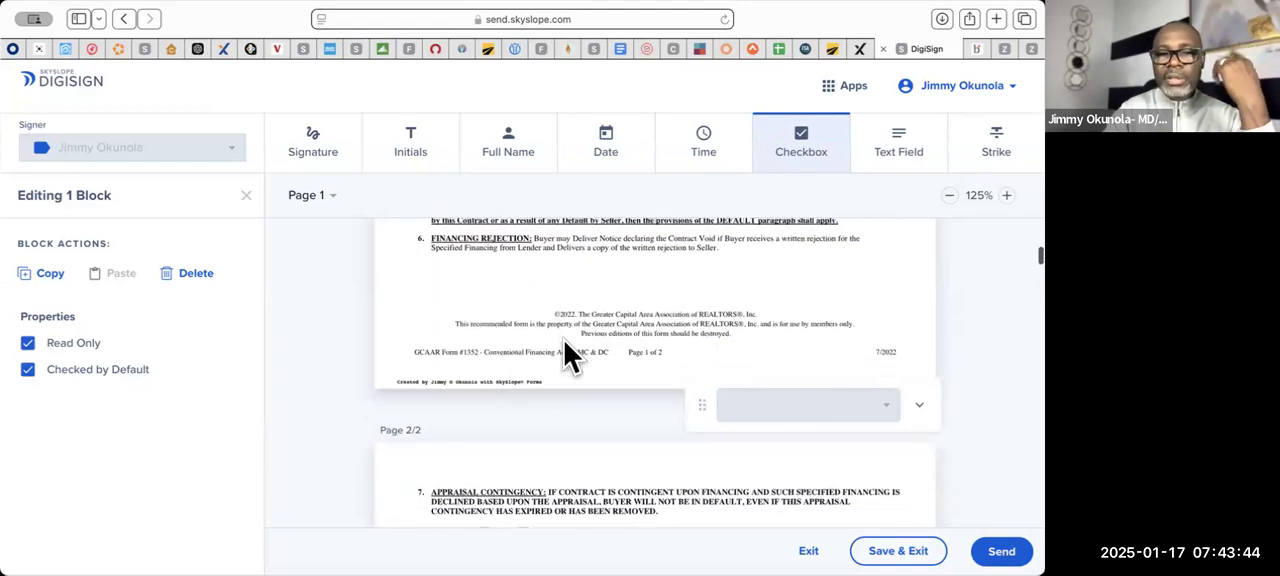
scroll(565, 342, down, 4)
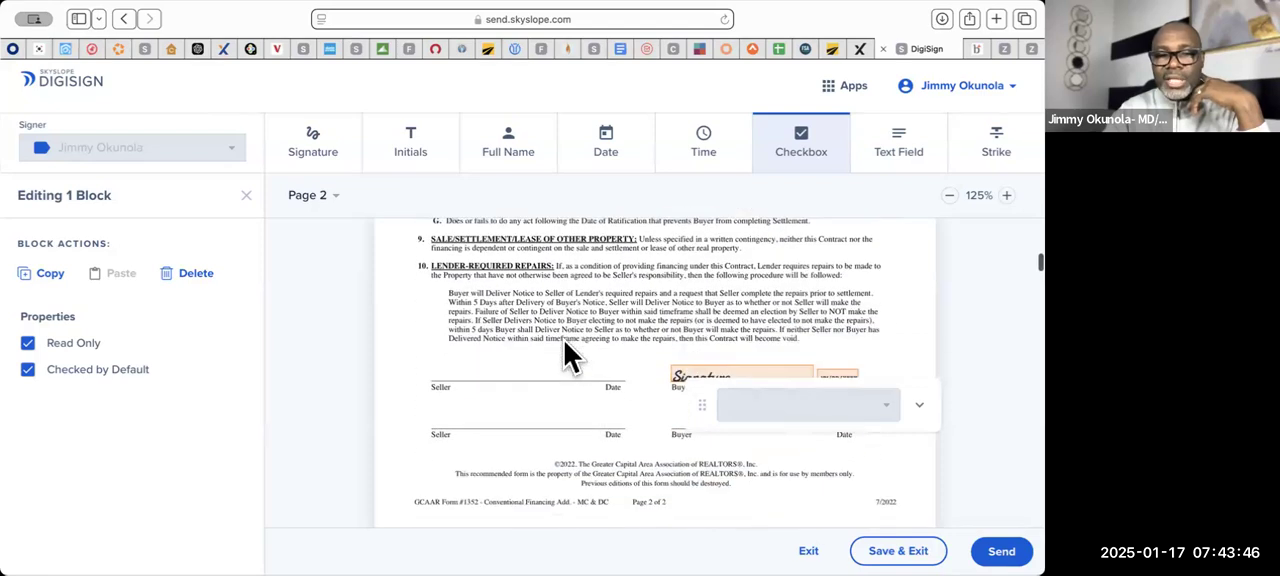
scroll(565, 350, up, 1)
scroll(565, 350, down, 8)
scroll(564, 341, down, 3)
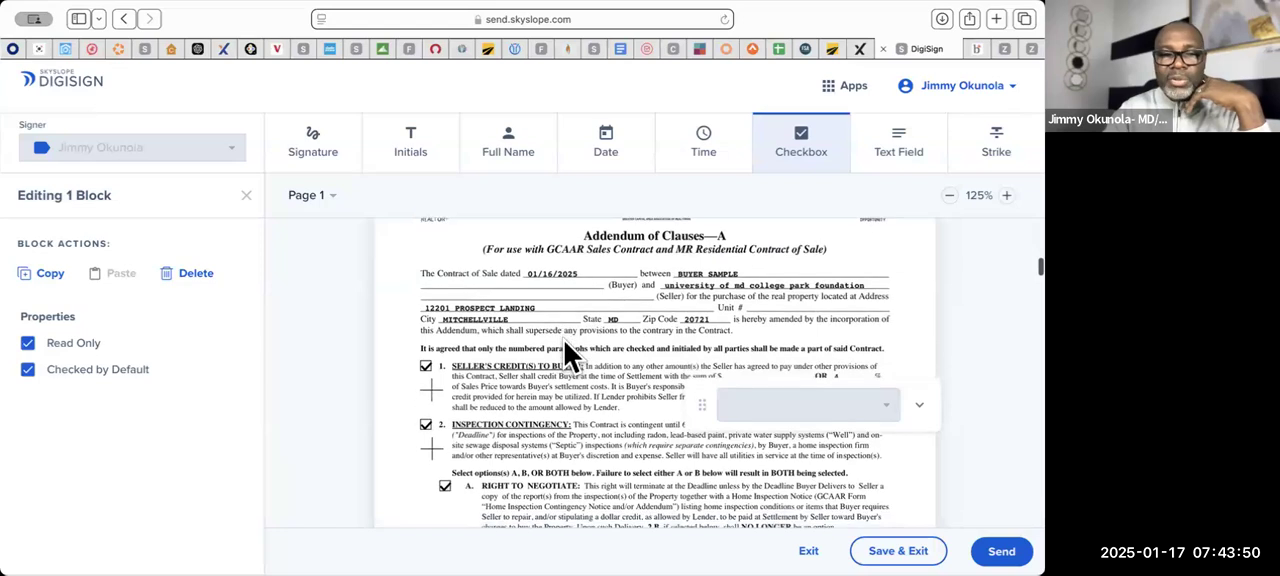
scroll(564, 341, up, 1)
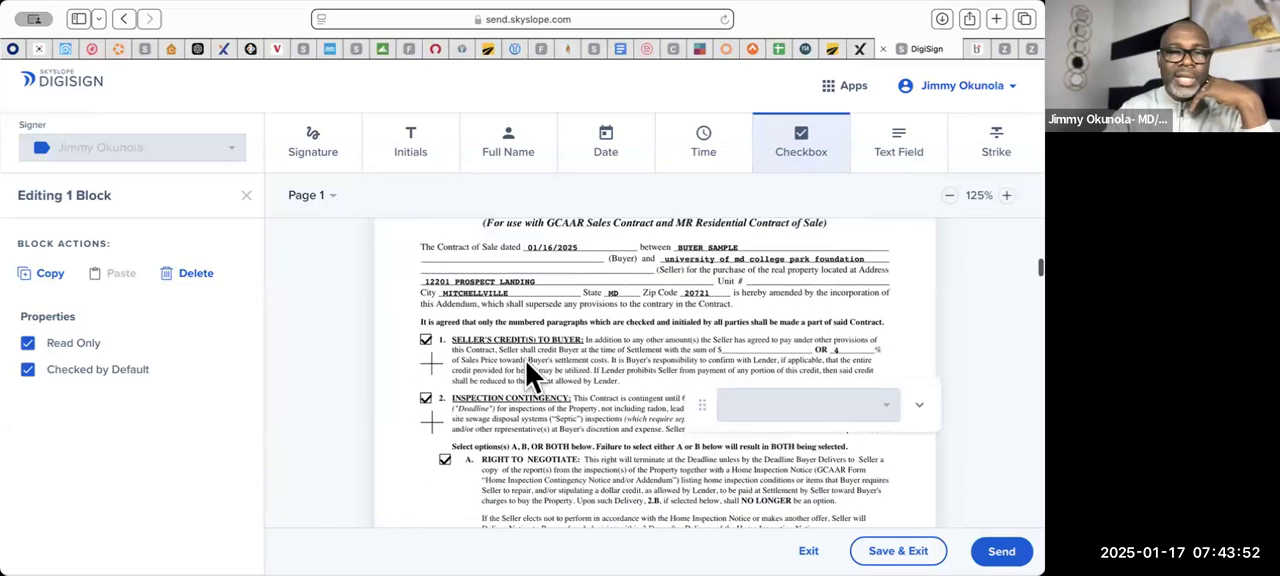
scroll(523, 326, up, 15)
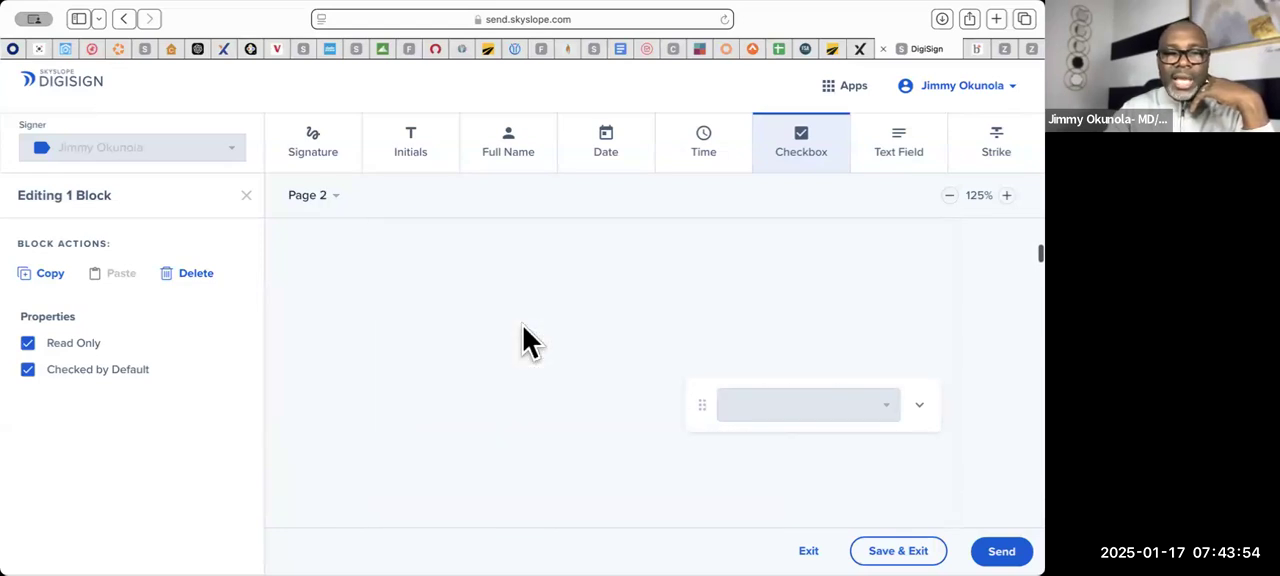
scroll(523, 326, down, 1)
scroll(523, 326, down, 15)
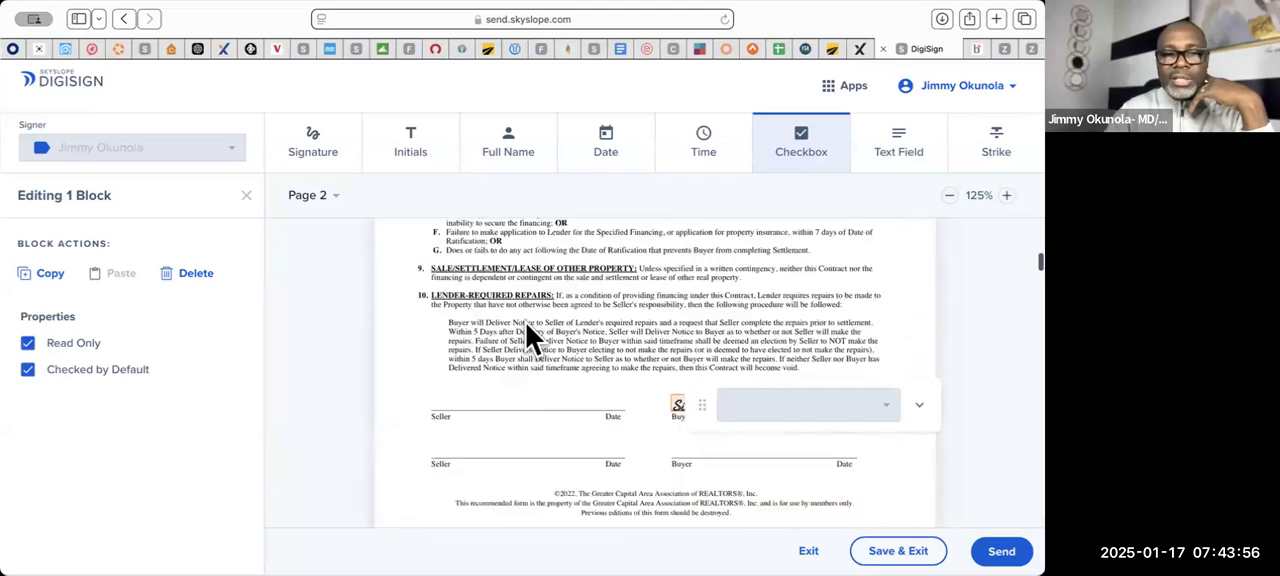
scroll(527, 324, down, 5)
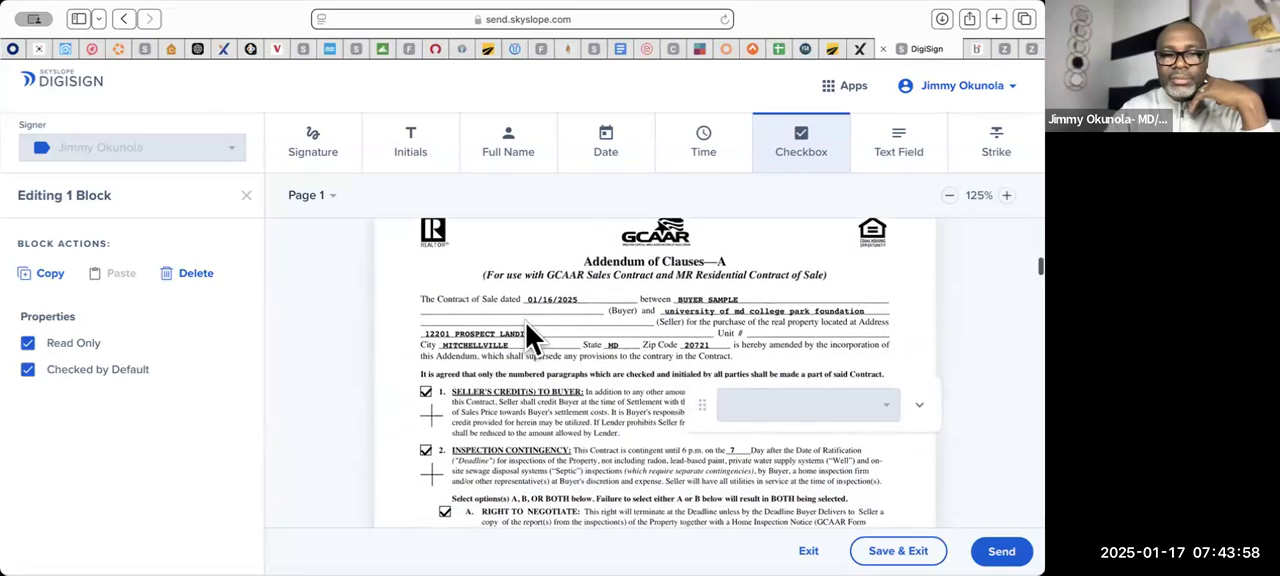
- Place the buyer's initials blocks beside the Seller's Credit(s) to Buyer and Inspection Contingency paragraphs of Addendum of Clauses-A
scroll(538, 346, down, 1)
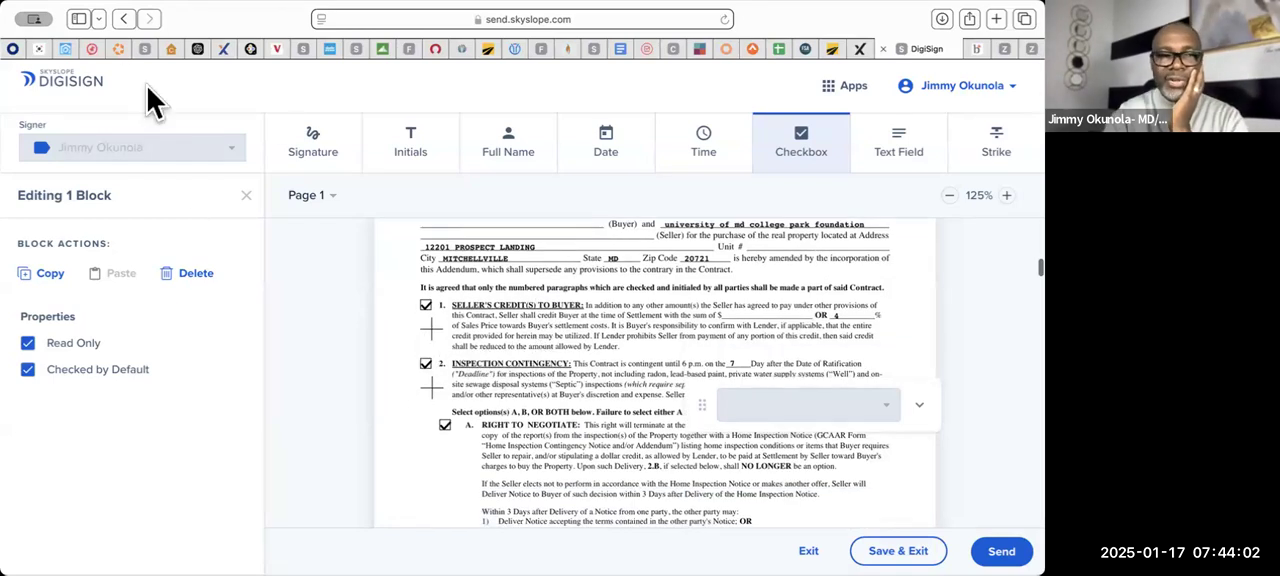
click(400, 150)
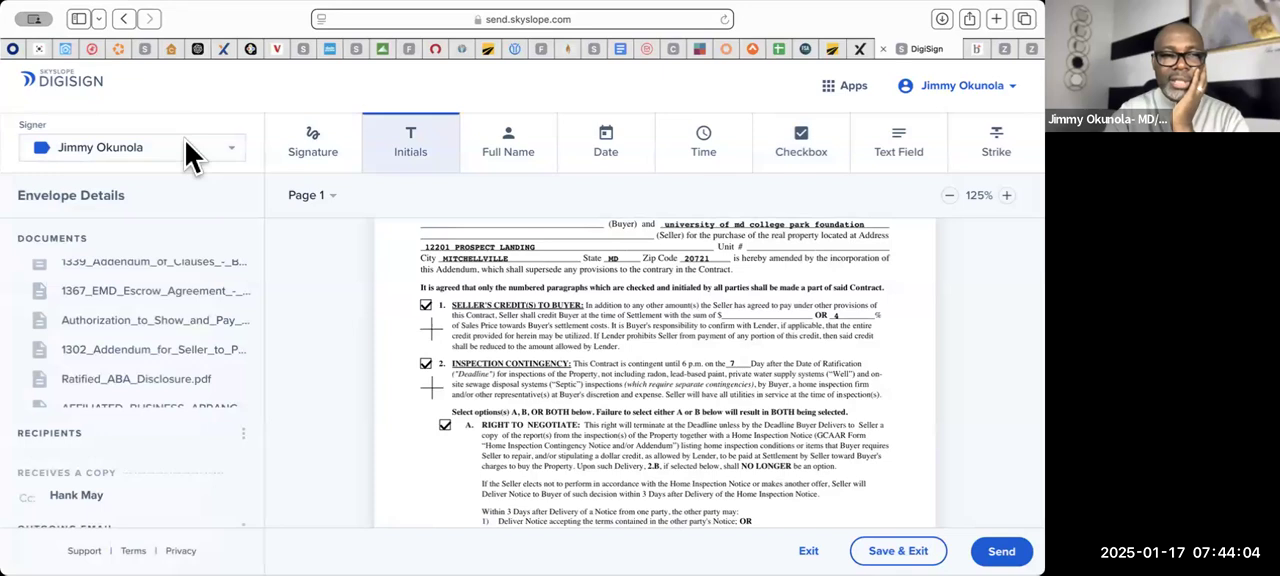
click(185, 143)
click(154, 176)
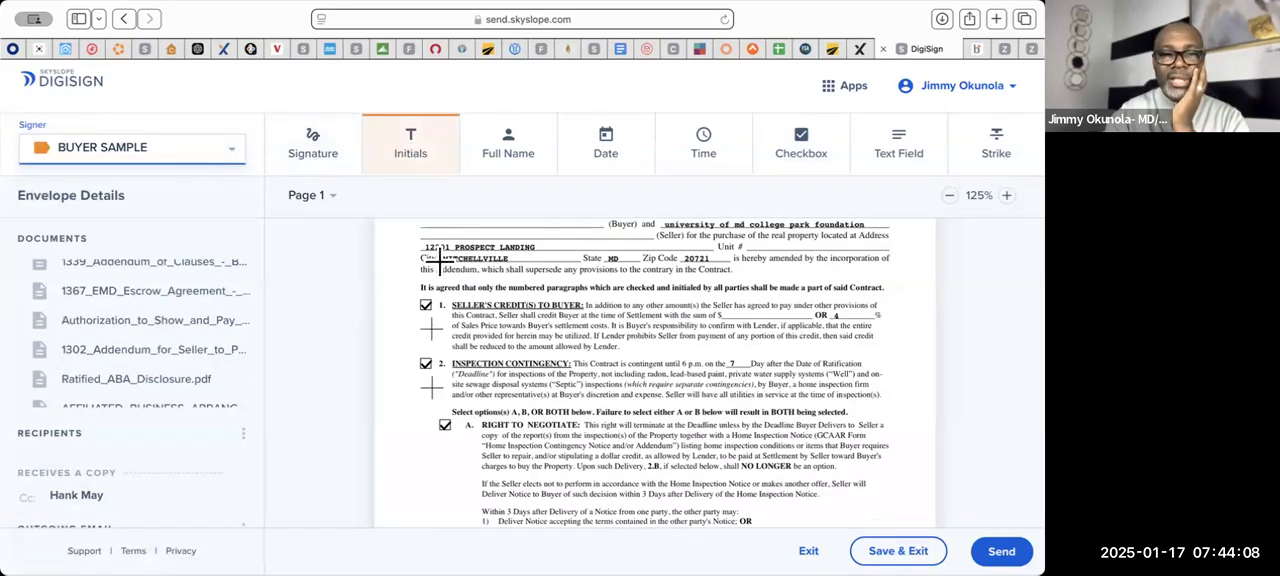
click(417, 328)
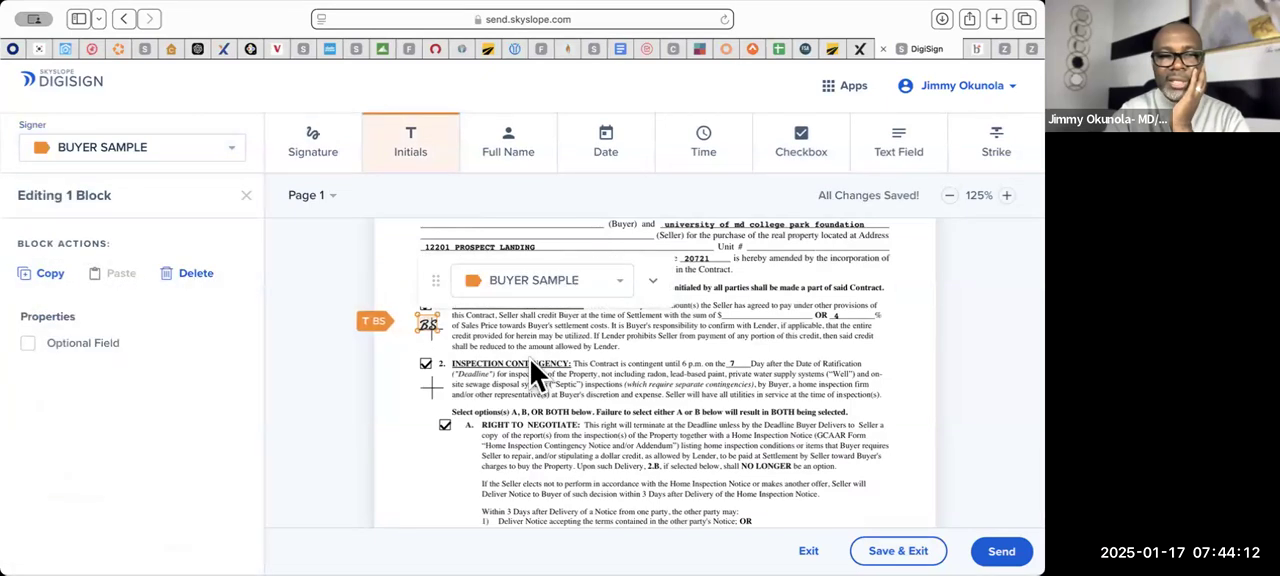
scroll(532, 366, down, 1)
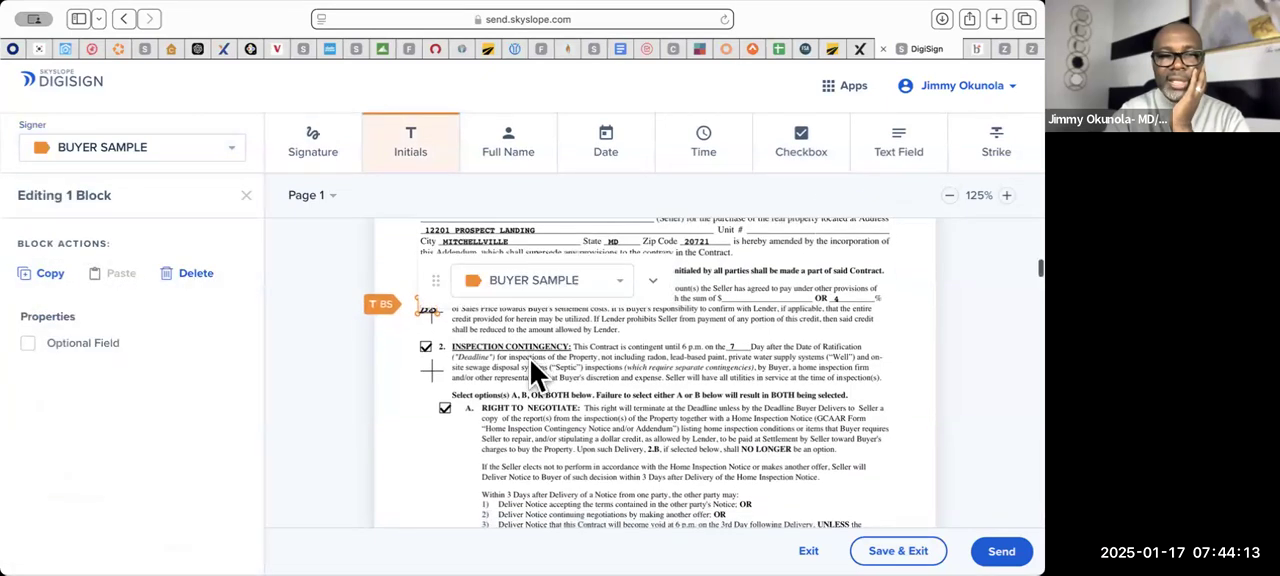
click(420, 370)
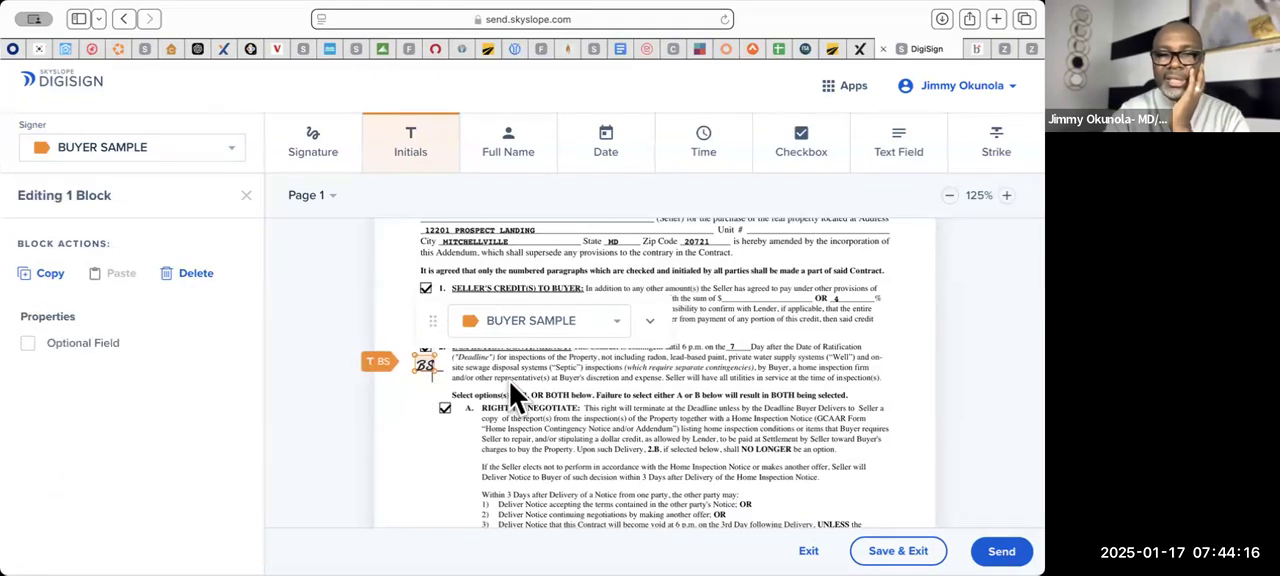
- Place the buyer's initials block beside the Radon Inspection Contingency paragraph on page 2 of Addendum of Clauses-A
scroll(512, 395, down, 5)
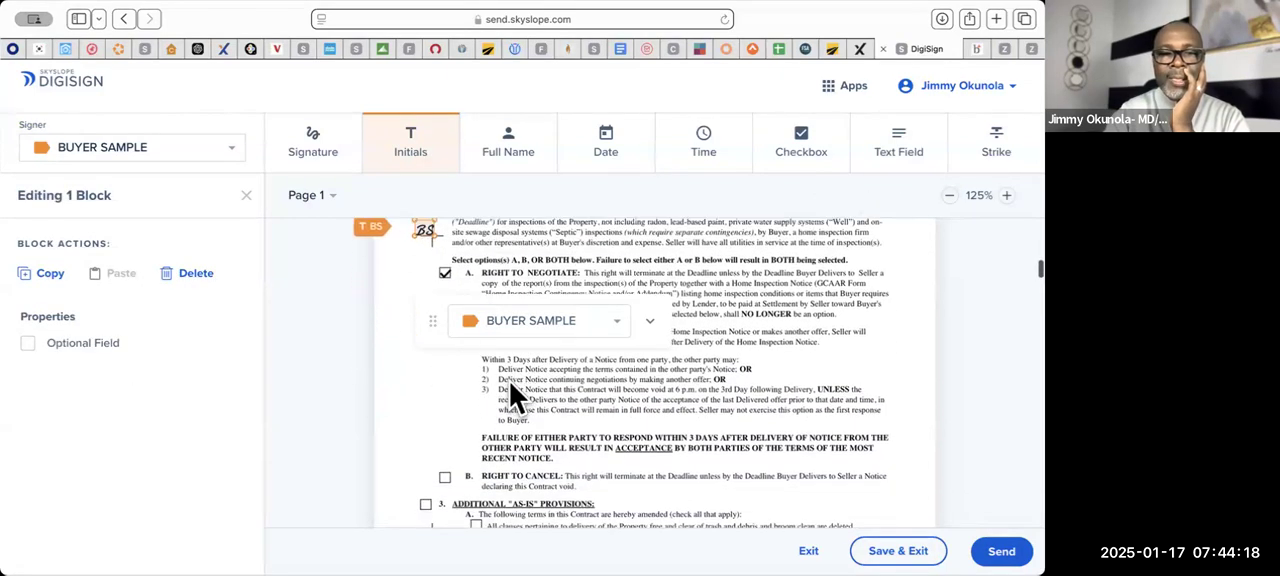
scroll(512, 395, down, 2)
scroll(512, 395, up, 6)
scroll(512, 395, up, 1)
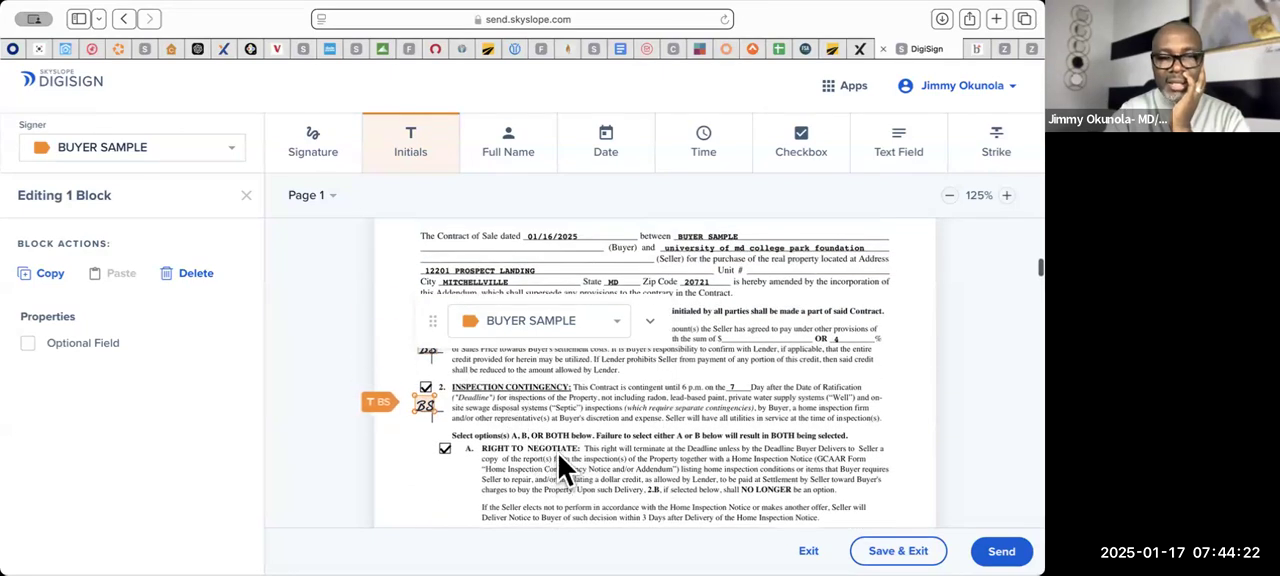
scroll(564, 451, down, 6)
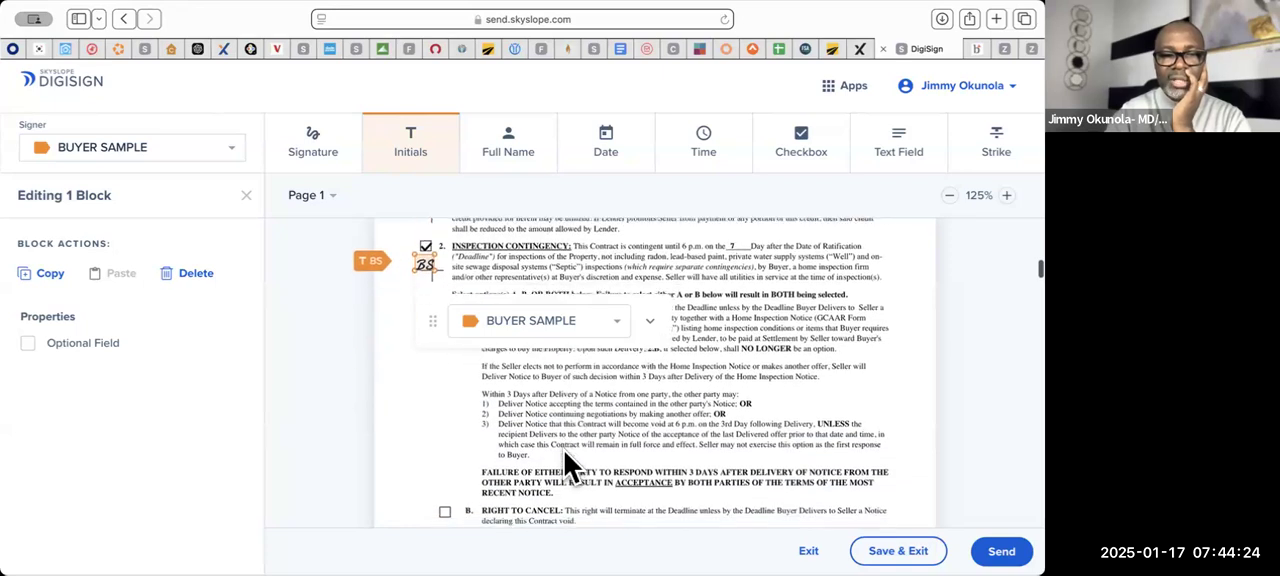
scroll(564, 451, down, 5)
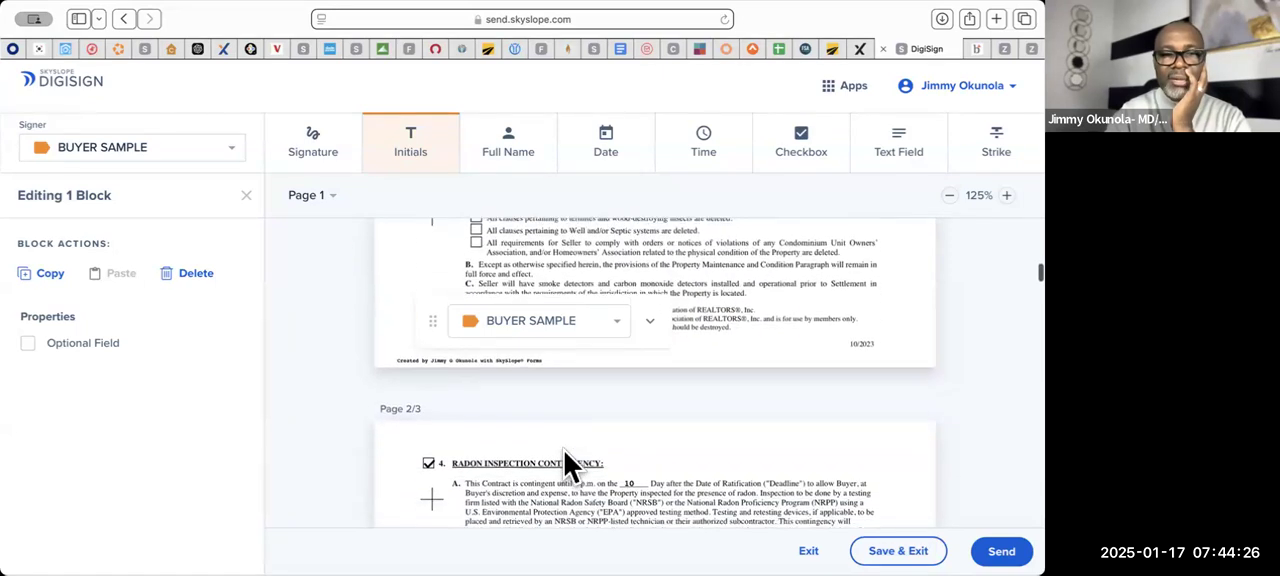
scroll(564, 451, down, 3)
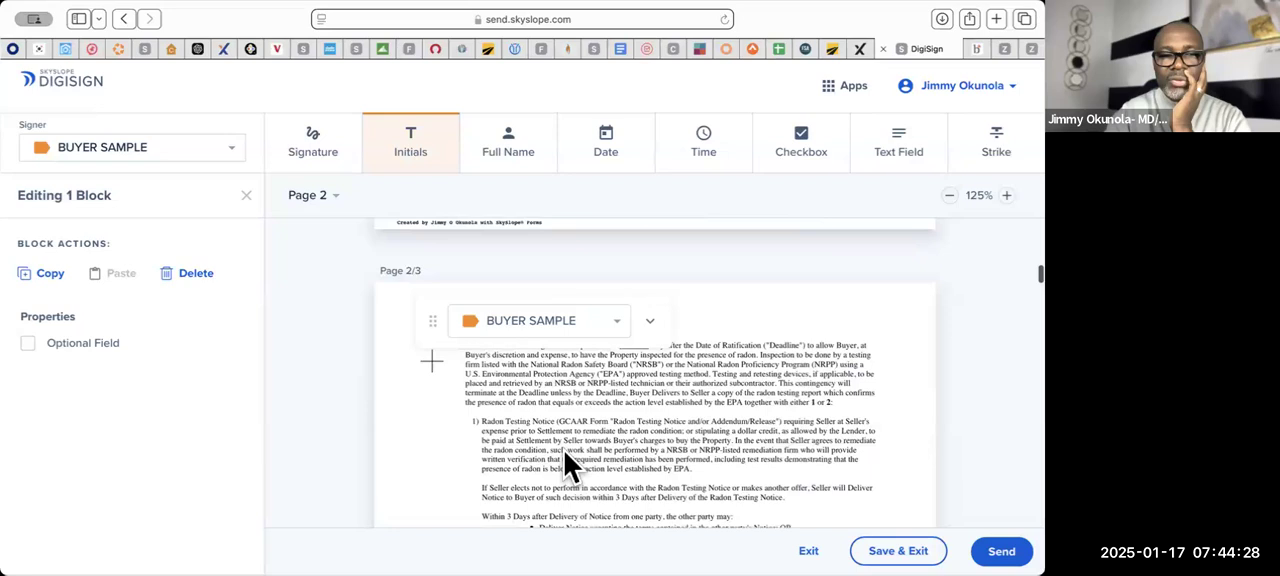
scroll(526, 390, up, 1)
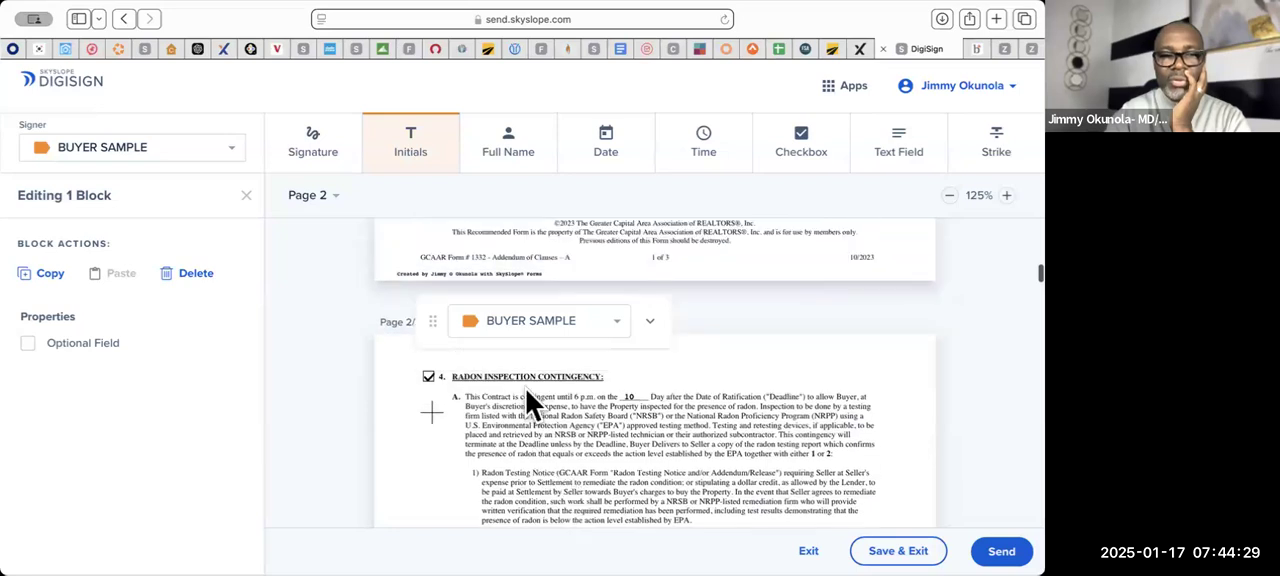
click(428, 414)
- Try a Checked by Default checkbox beside the Sale of Buyer's Property Contingency with Kick-Out paragraph in Addendum of Clauses-B
scroll(428, 414, down, 5)
scroll(428, 414, down, 5)
scroll(588, 407, down, 10)
scroll(588, 407, down, 8)
scroll(588, 407, down, 10)
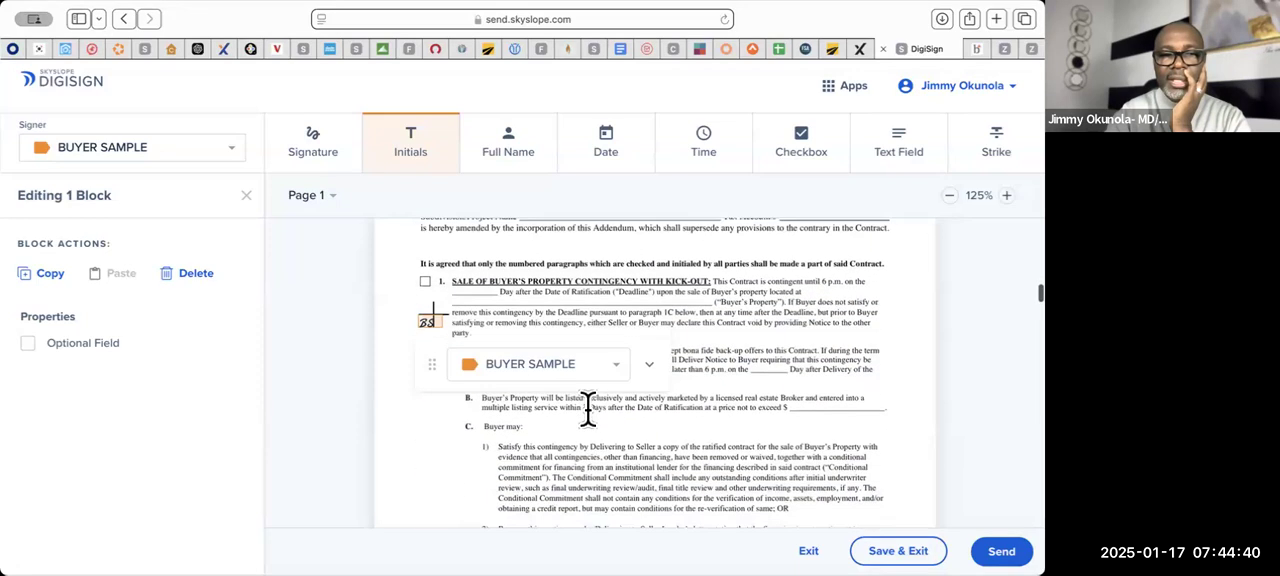
scroll(588, 407, down, 2)
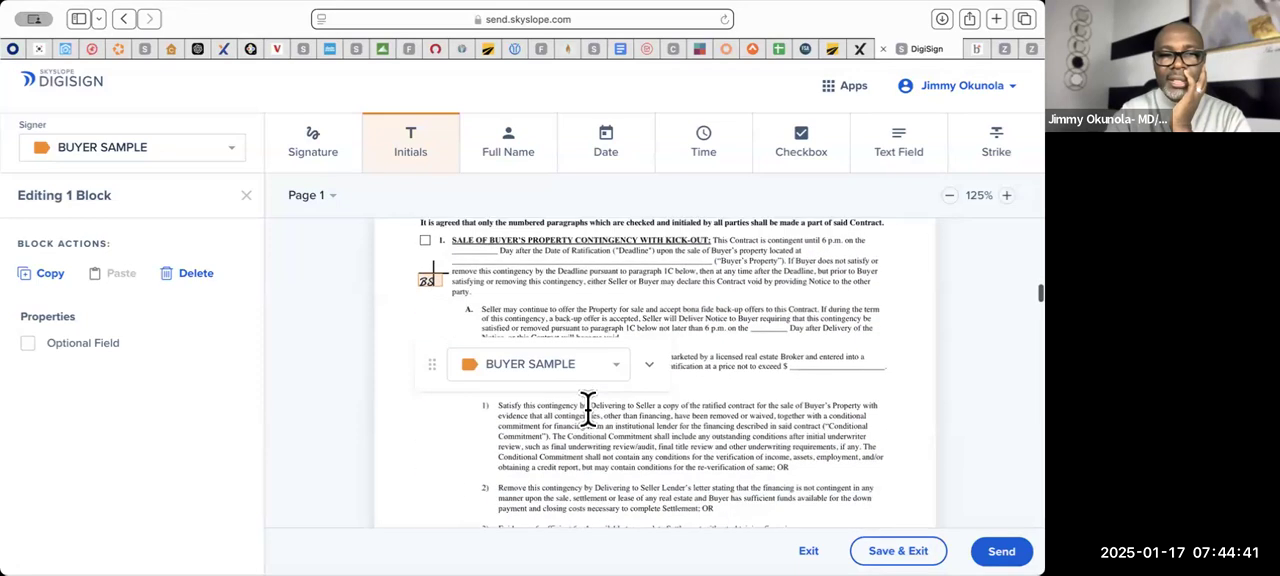
click(806, 150)
click(421, 243)
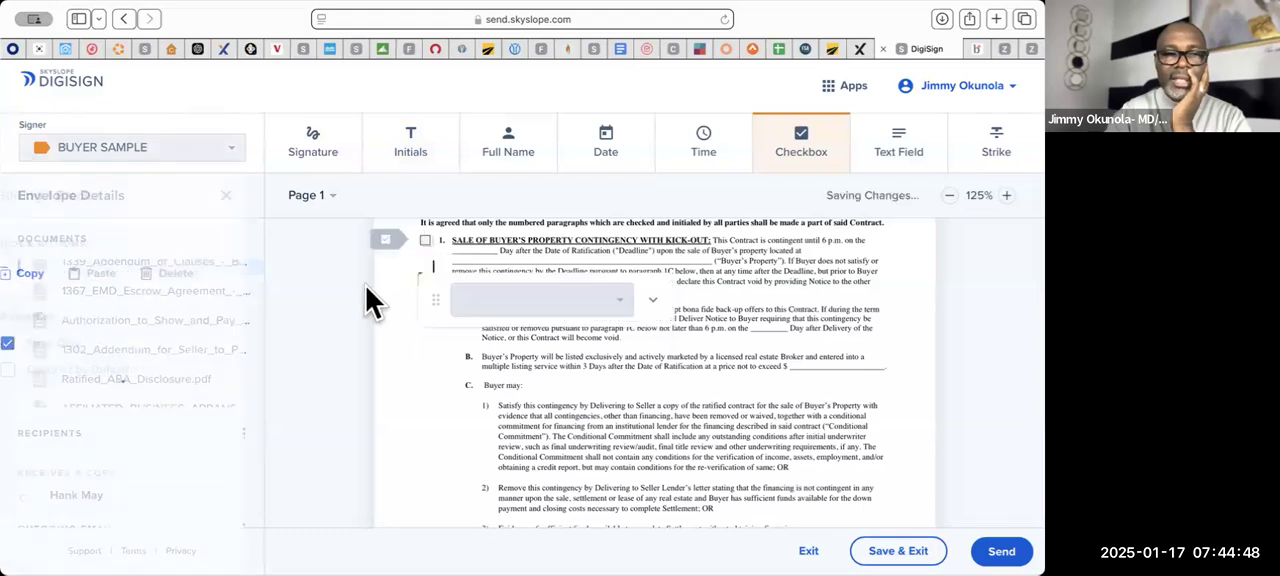
click(89, 380)
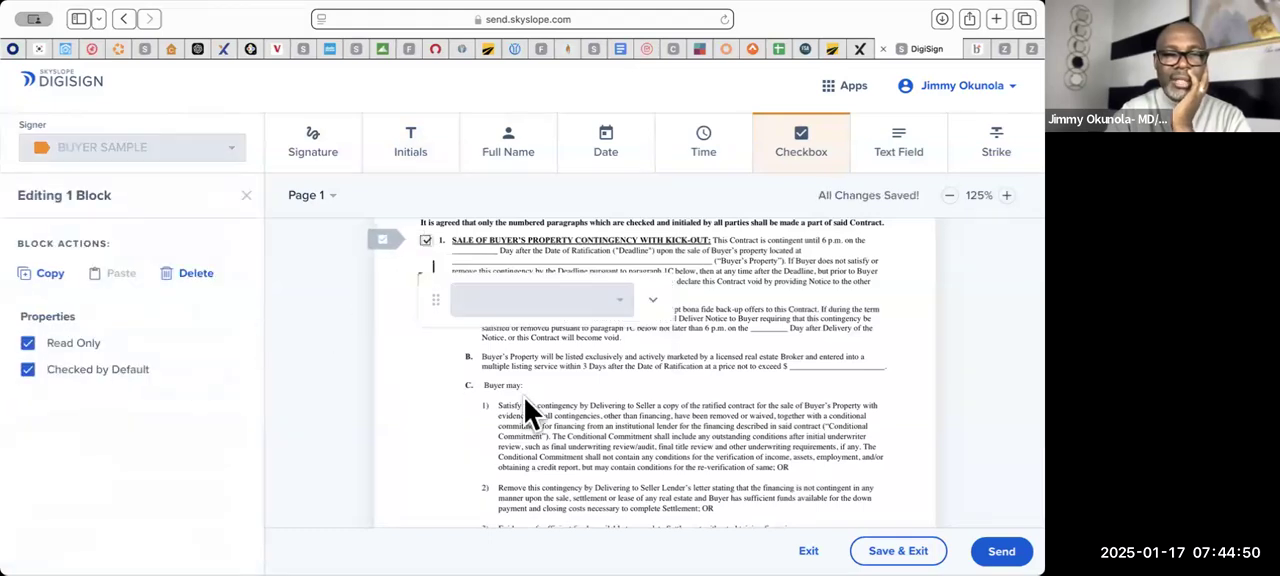
scroll(524, 398, up, 1)
scroll(512, 458, up, 1)
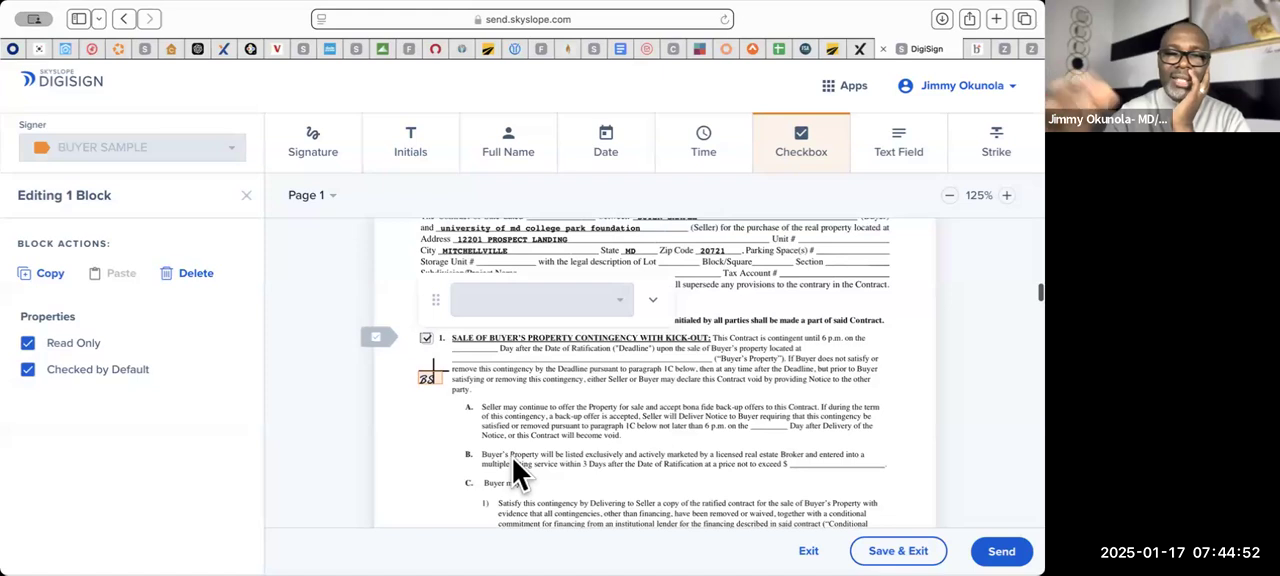
scroll(513, 460, up, 1)
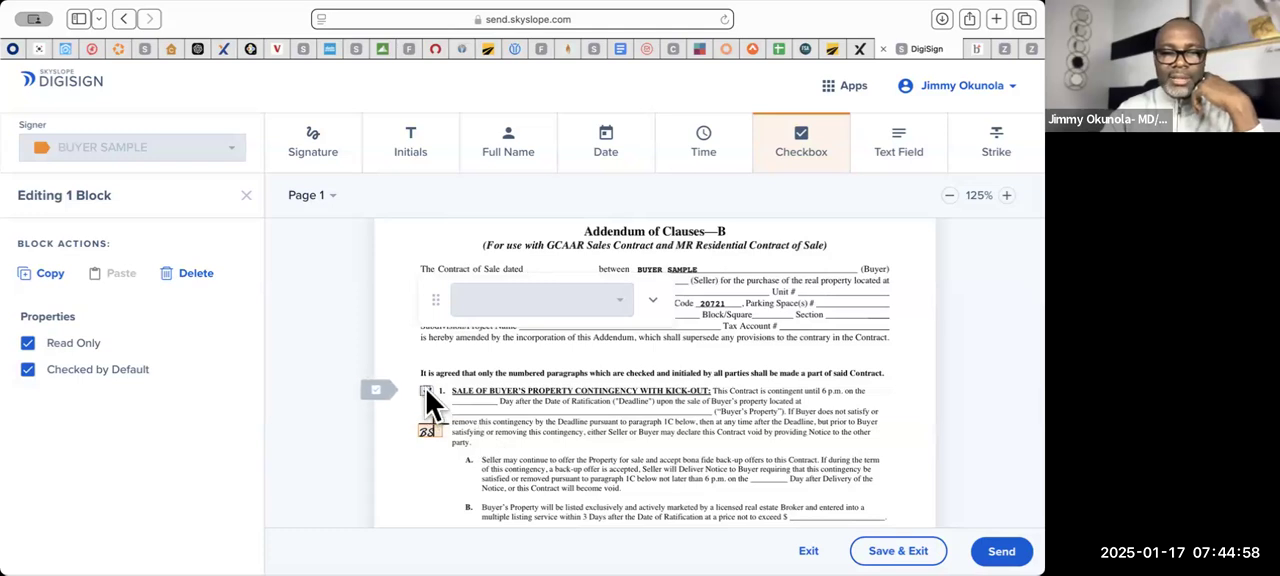
click(200, 282)
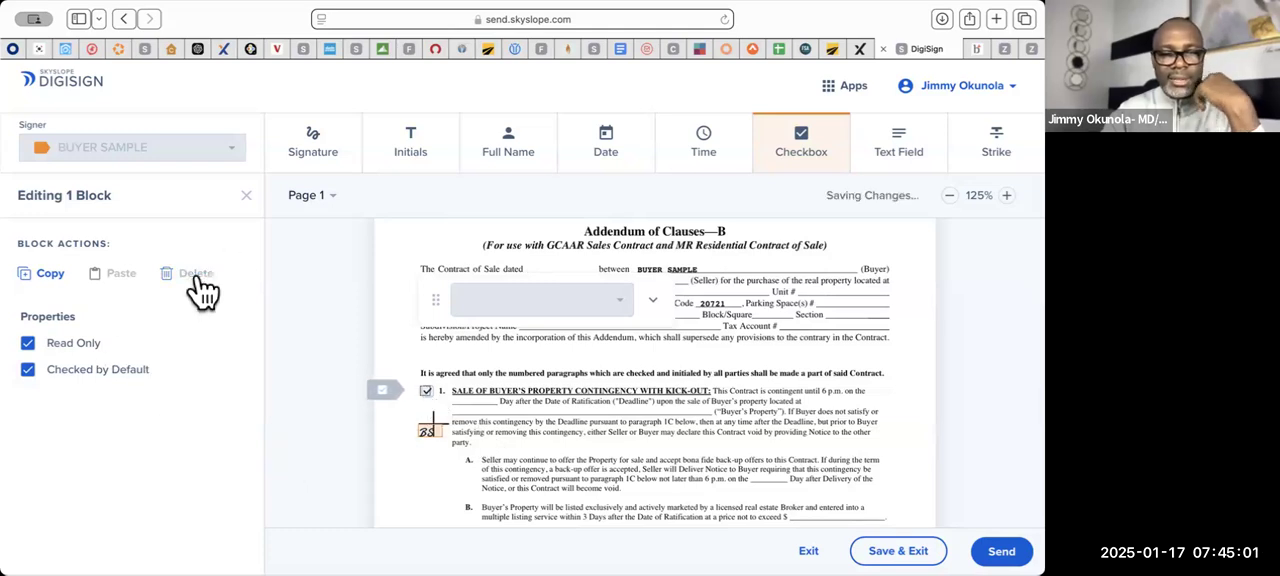
- Delete the buyer's initials blocks beside the Sale and Settlement of Buyer's Property Contingency paragraphs of Addendum of Clauses-B
click(430, 432)
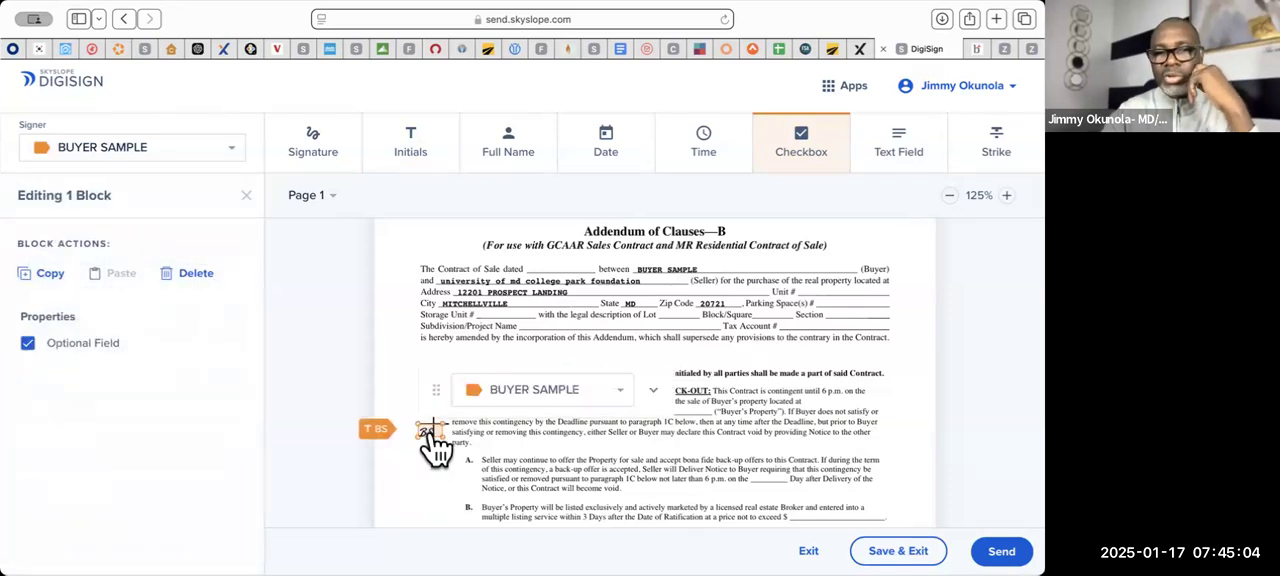
click(200, 284)
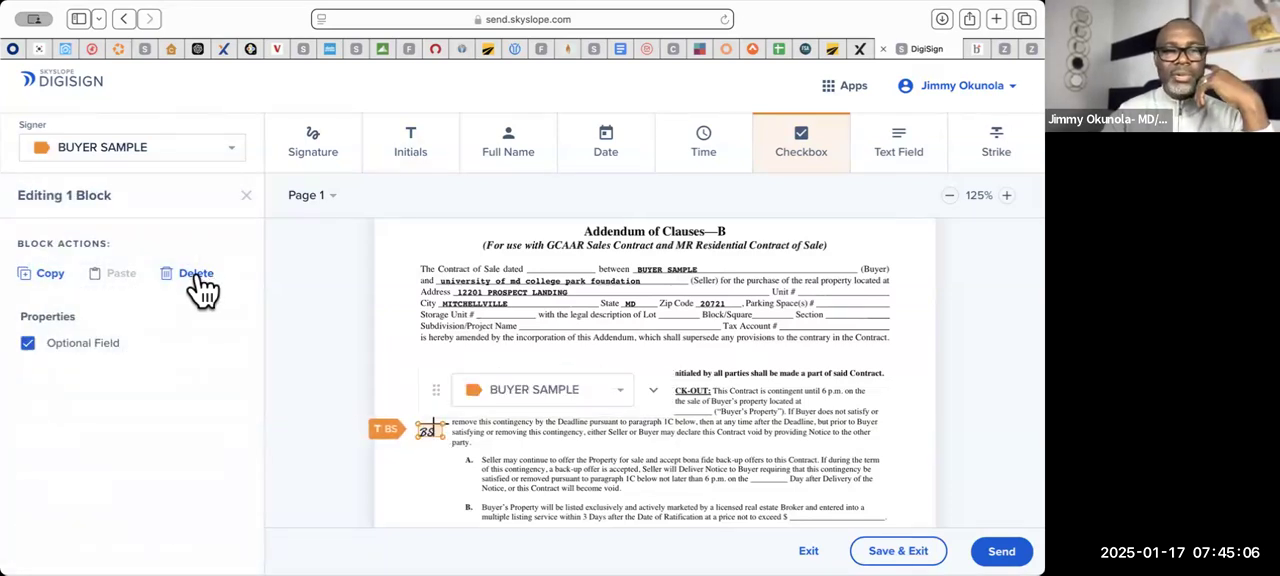
scroll(648, 437, down, 10)
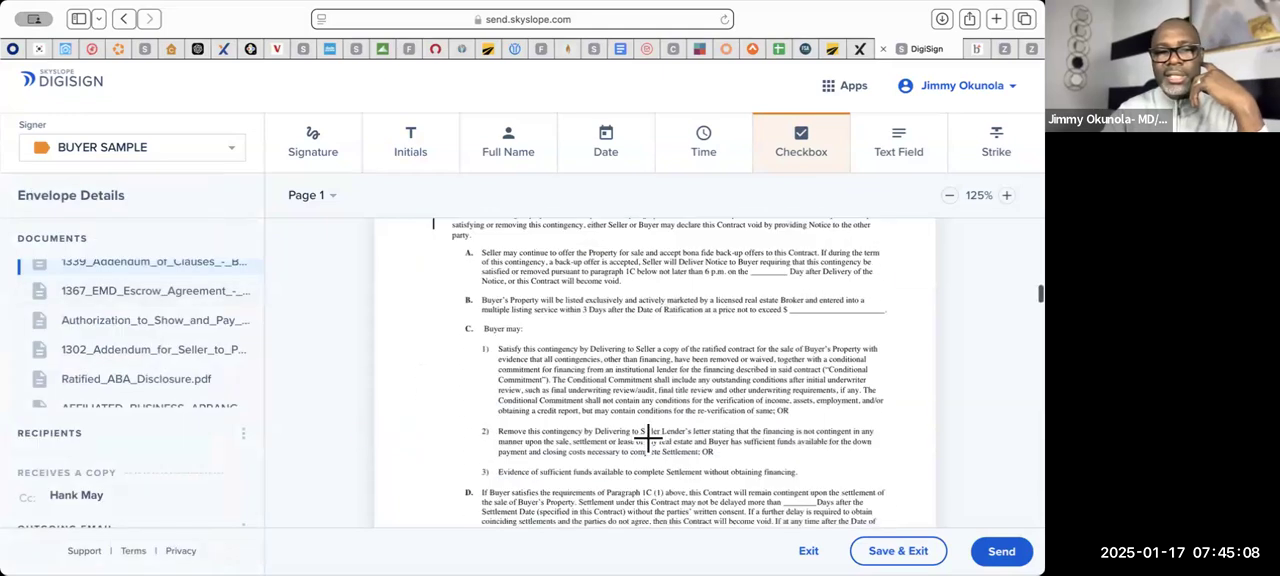
scroll(648, 437, up, 1)
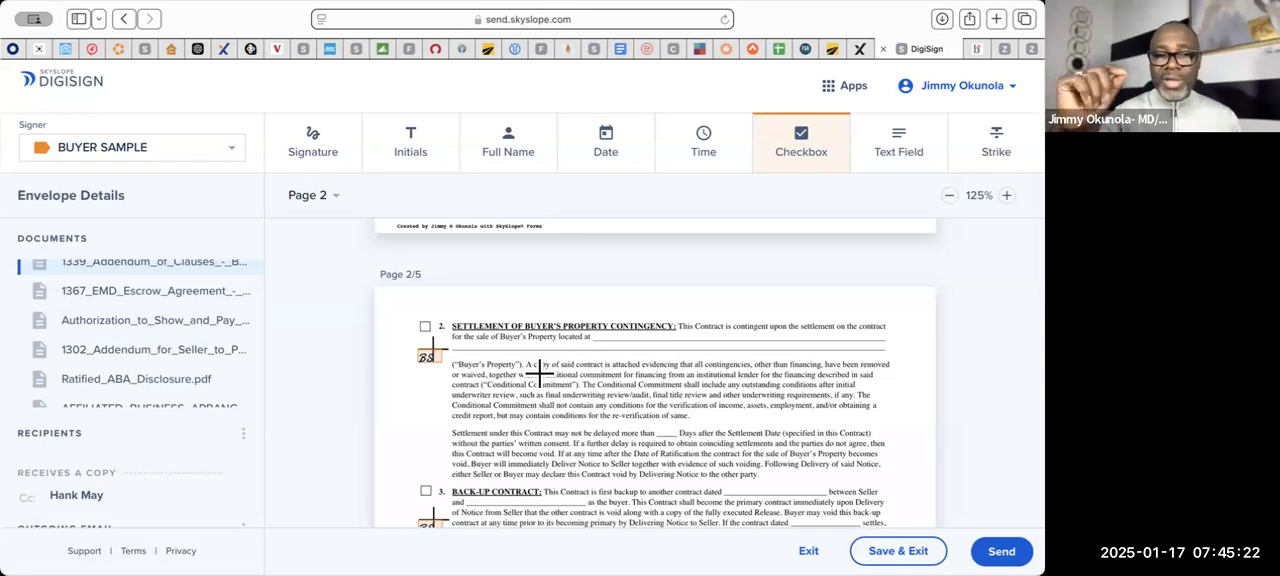
click(428, 357)
click(193, 278)
- Delete the buyer's initials blocks beside the Back-Up Contract, Contingent on Seller Purchasing Another Home and Lead-Based Paint Inspection Contingency paragraphs
scroll(430, 470, down, 2)
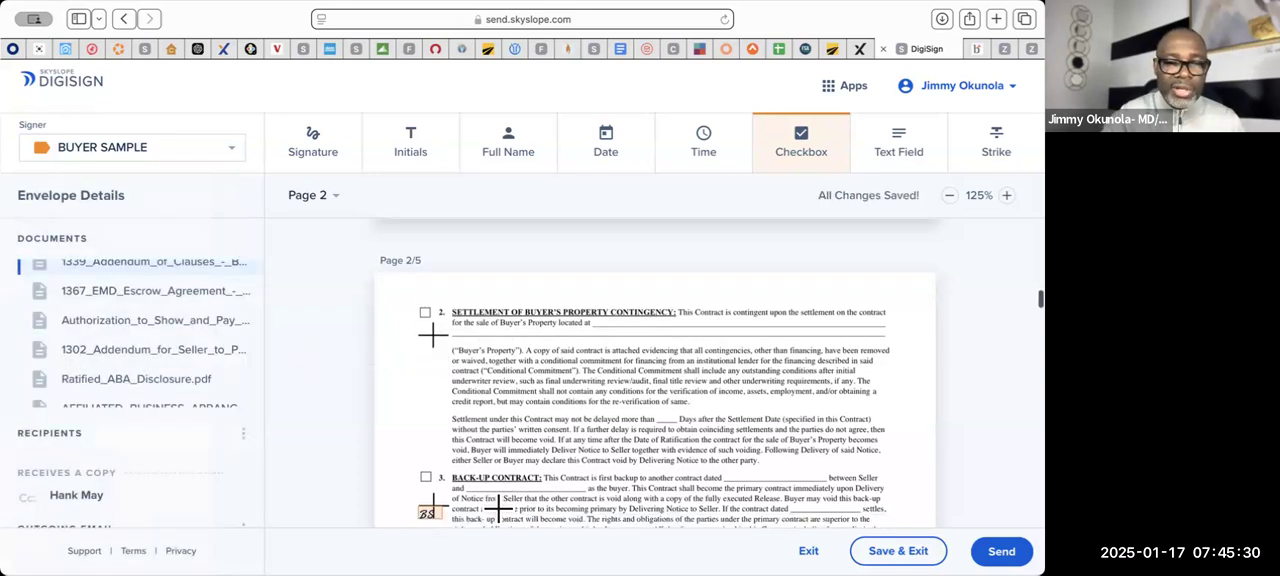
click(429, 451)
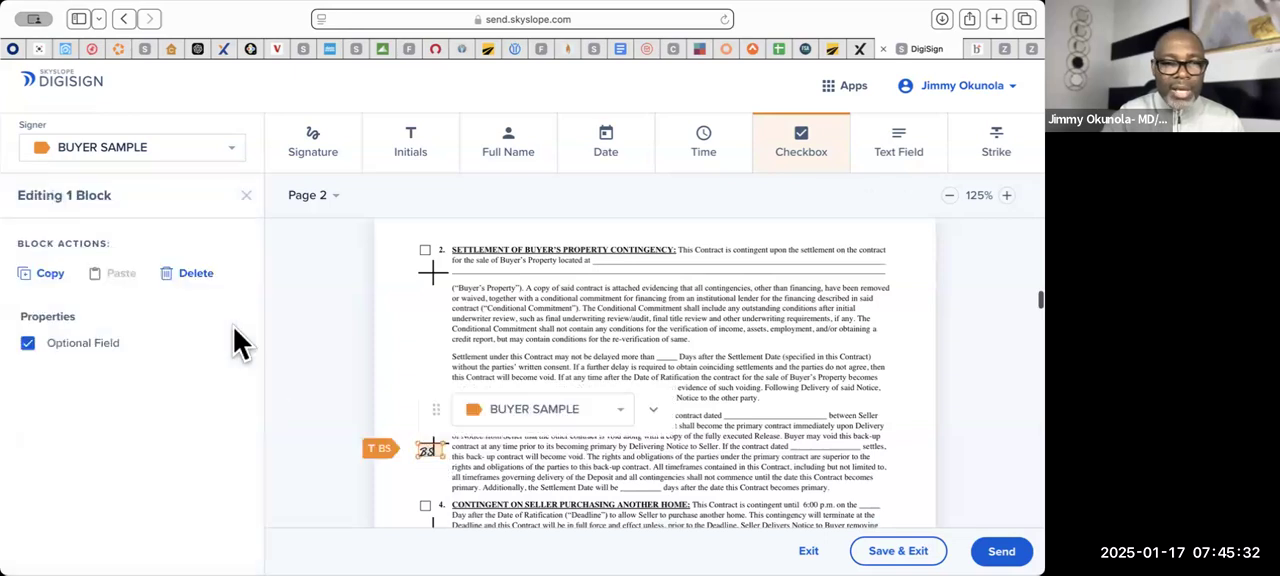
click(190, 273)
scroll(431, 369, down, 2)
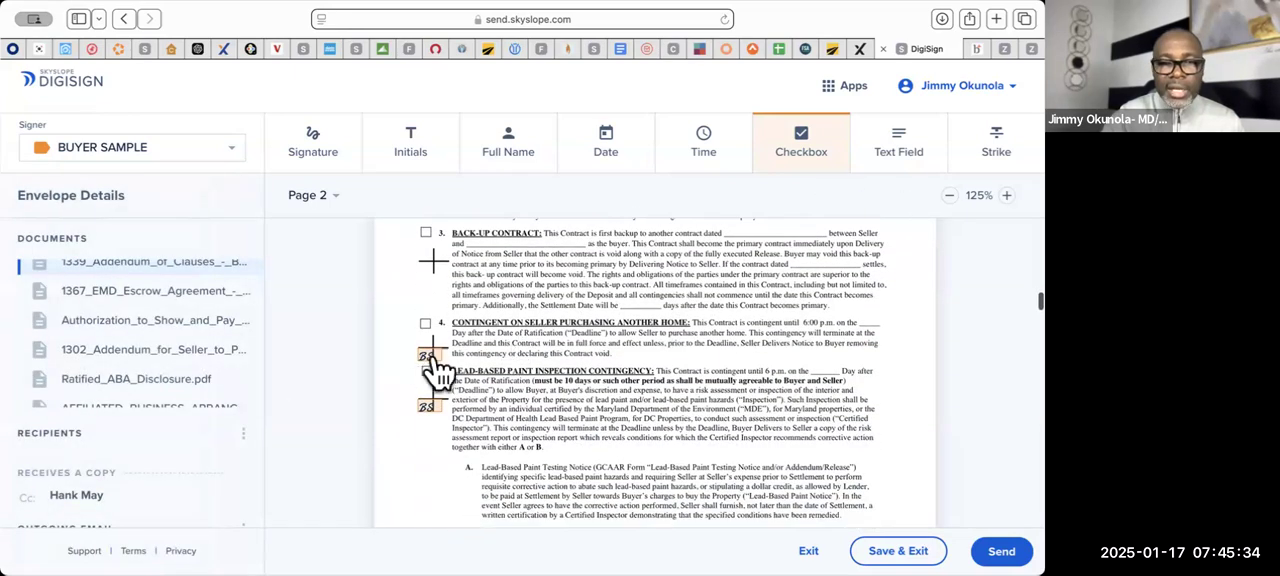
click(430, 358)
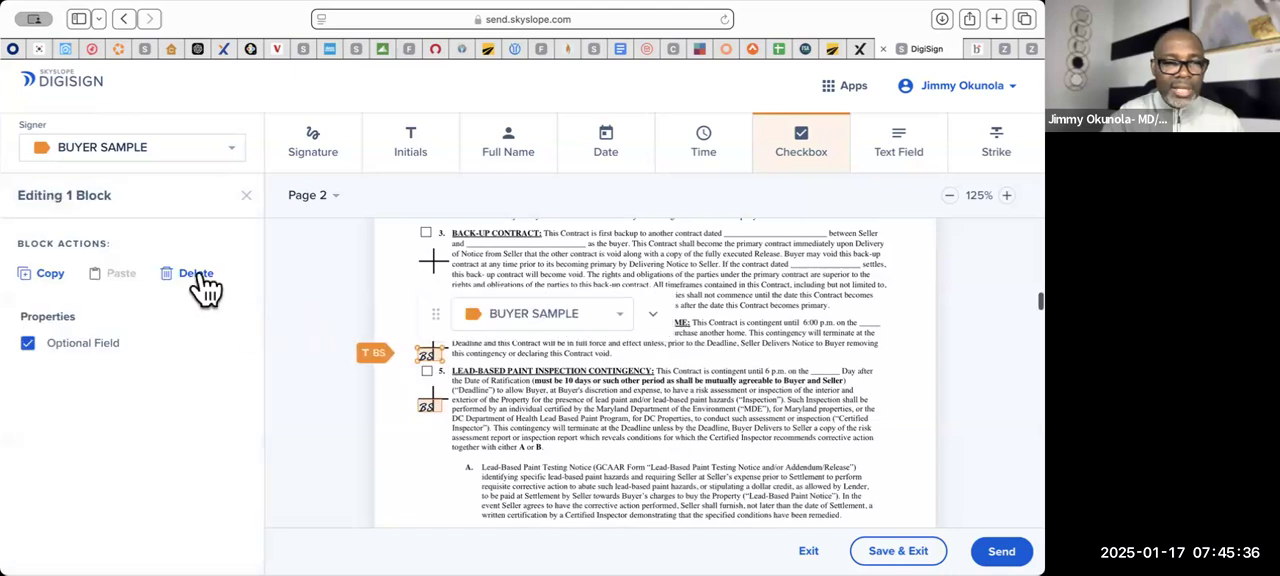
click(420, 440)
click(429, 412)
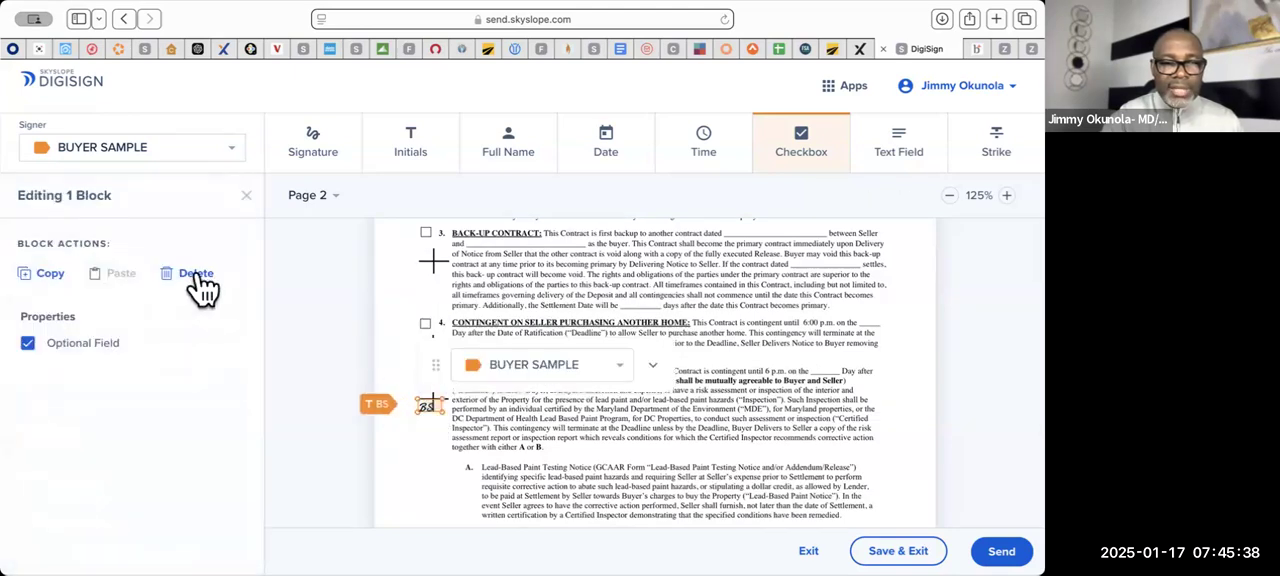
key(Delete)
- Delete the buyer's initials blocks beside the Third Party Approval and Brokerage Fee Paid by Buyer paragraphs on page 3
scroll(621, 401, down, 10)
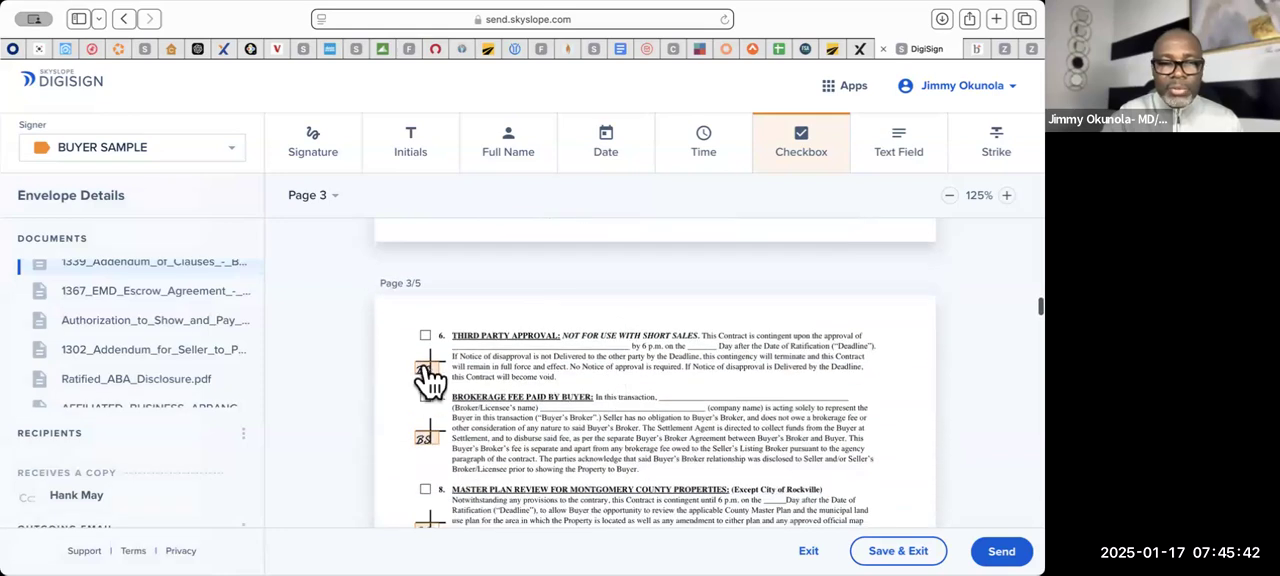
click(430, 380)
click(192, 280)
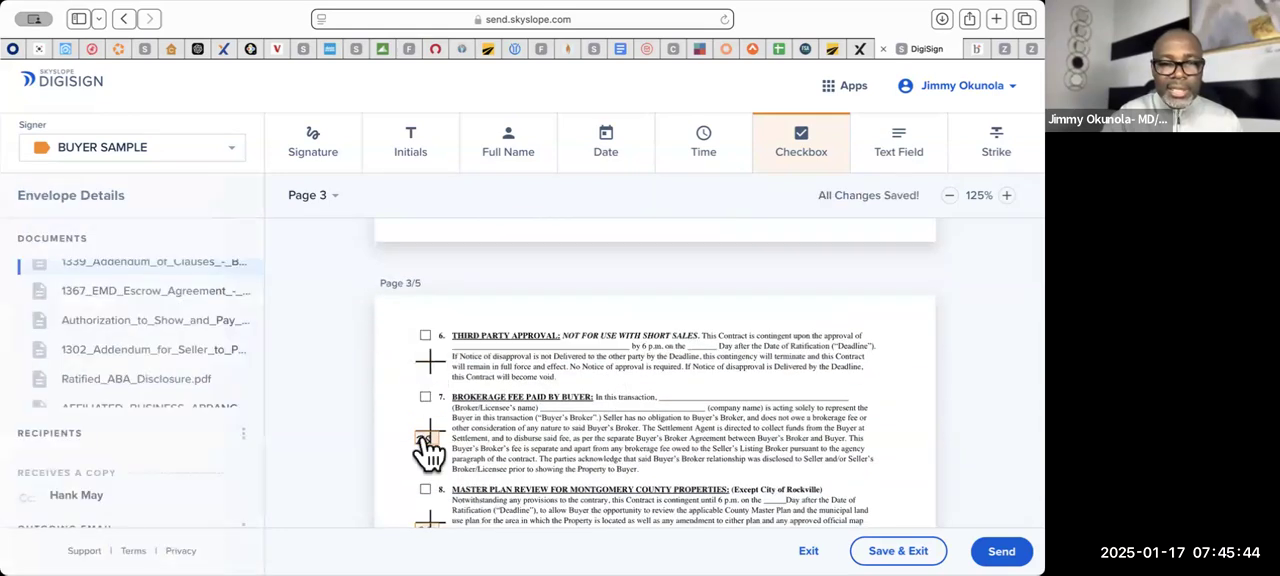
click(418, 437)
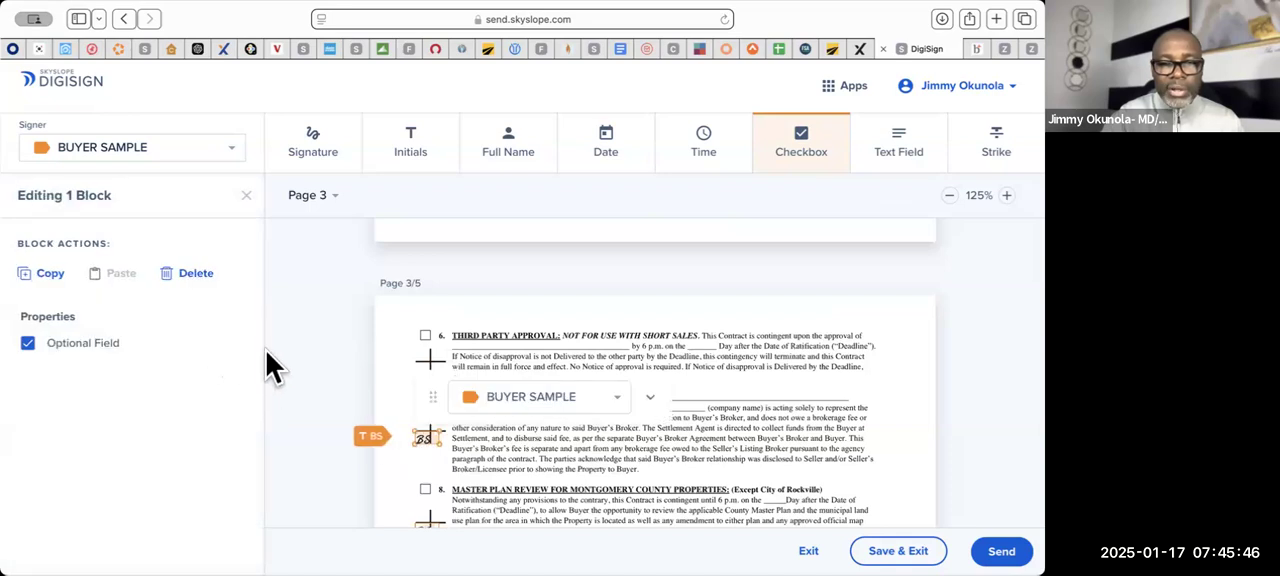
click(196, 280)
- Delete the buyer's initials blocks beside the Master Plan Review and Post Settlement Air Conditioning and/or Swimming Pool Inspection Contingency paragraphs
scroll(548, 392, down, 3)
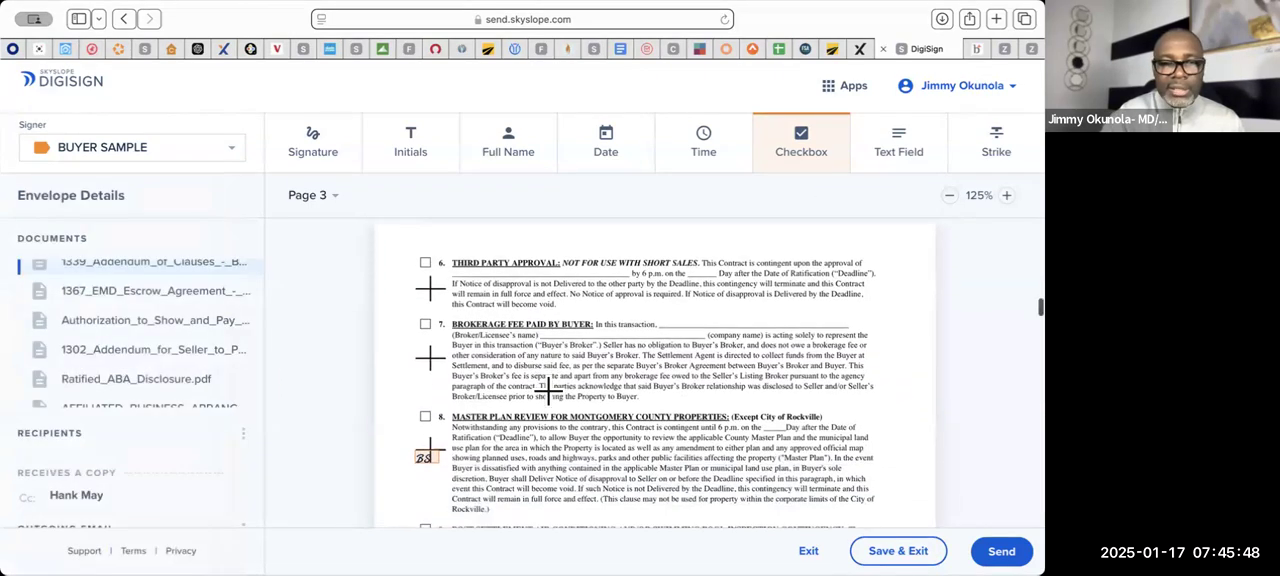
scroll(535, 350, down, 1)
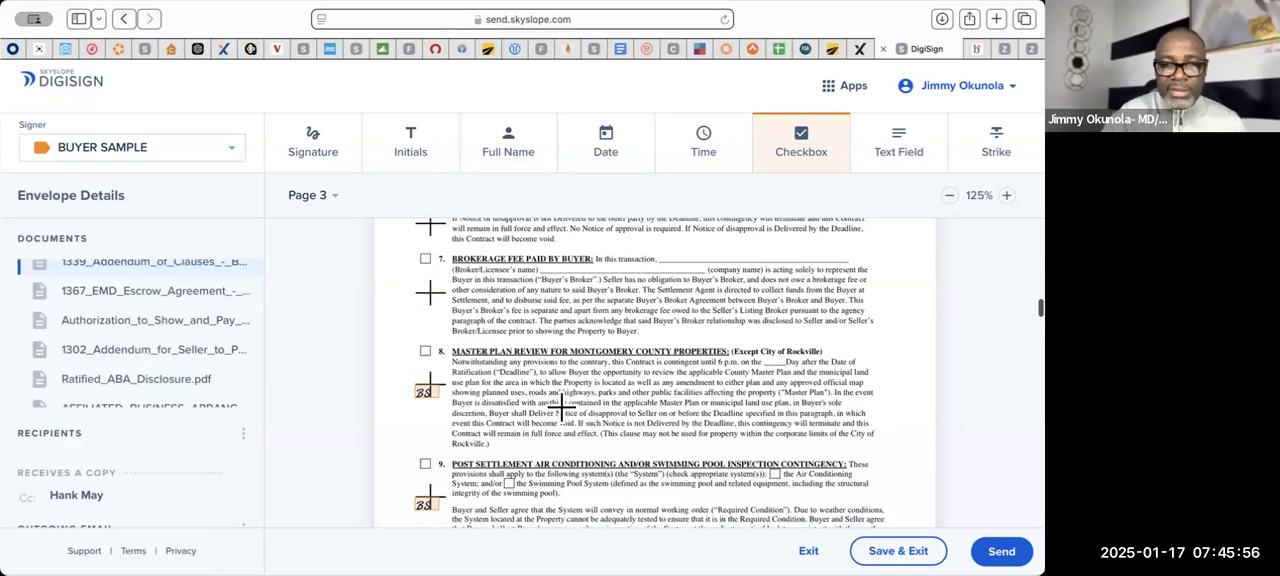
scroll(561, 404, down, 1)
click(428, 365)
click(190, 282)
scroll(420, 360, down, 5)
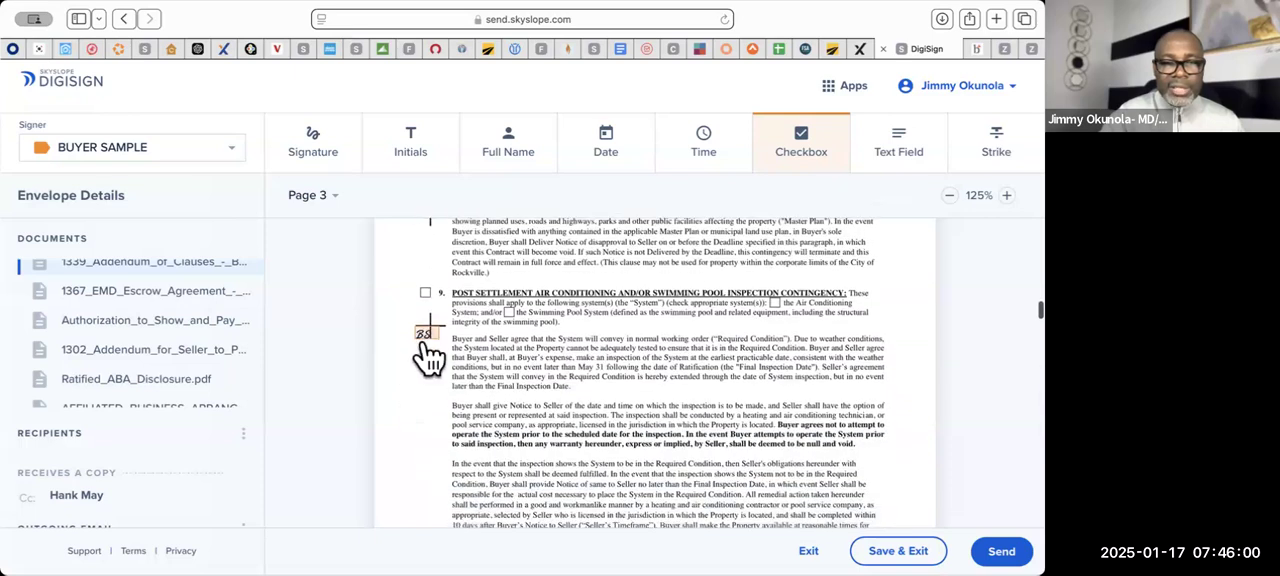
click(428, 345)
click(194, 286)
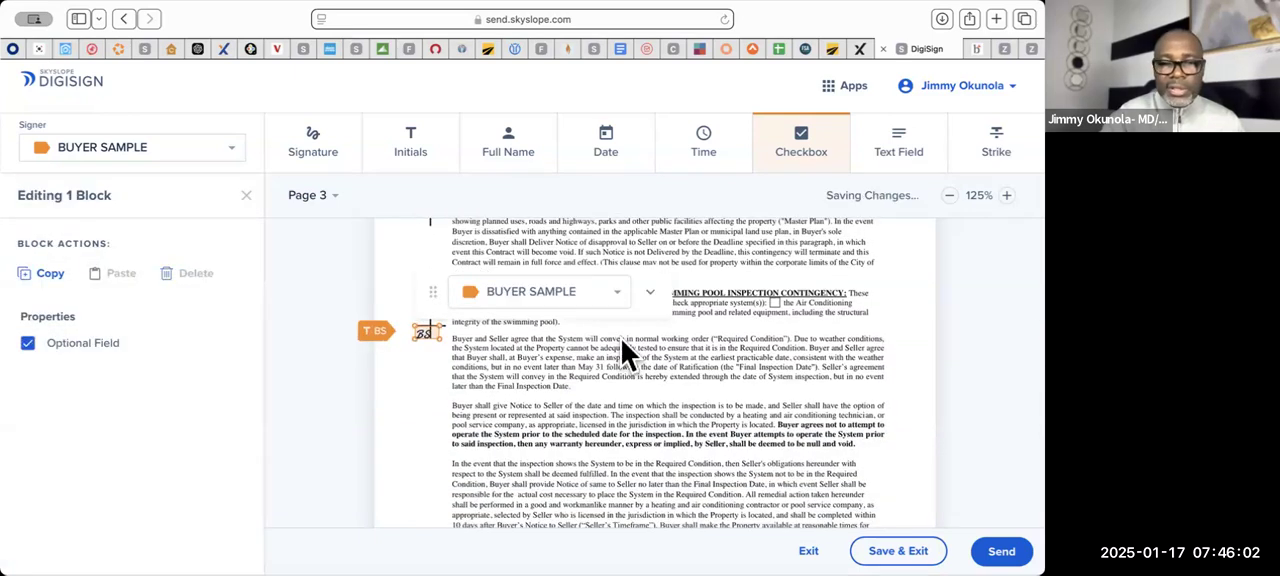
- Delete the buyer's initials blocks beside the 1031 Exchange and Appraisal Contingency paragraphs on page 4 of Addendum of Clauses-B
scroll(620, 340, down, 3)
scroll(619, 340, down, 10)
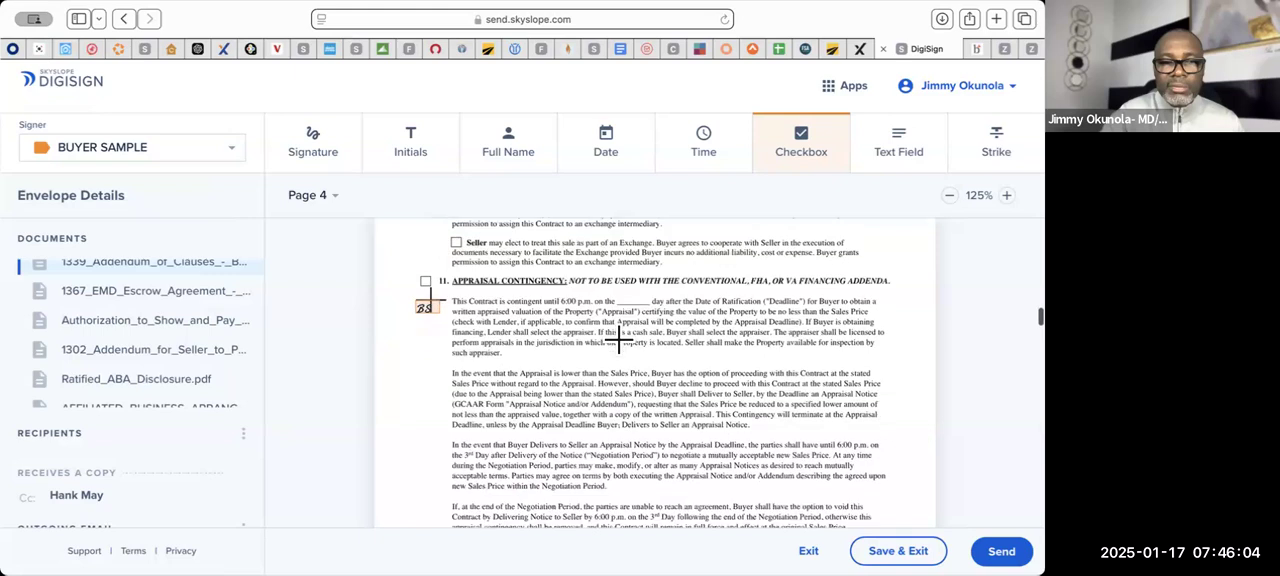
scroll(433, 365, up, 1)
drag(433, 368, 377, 357)
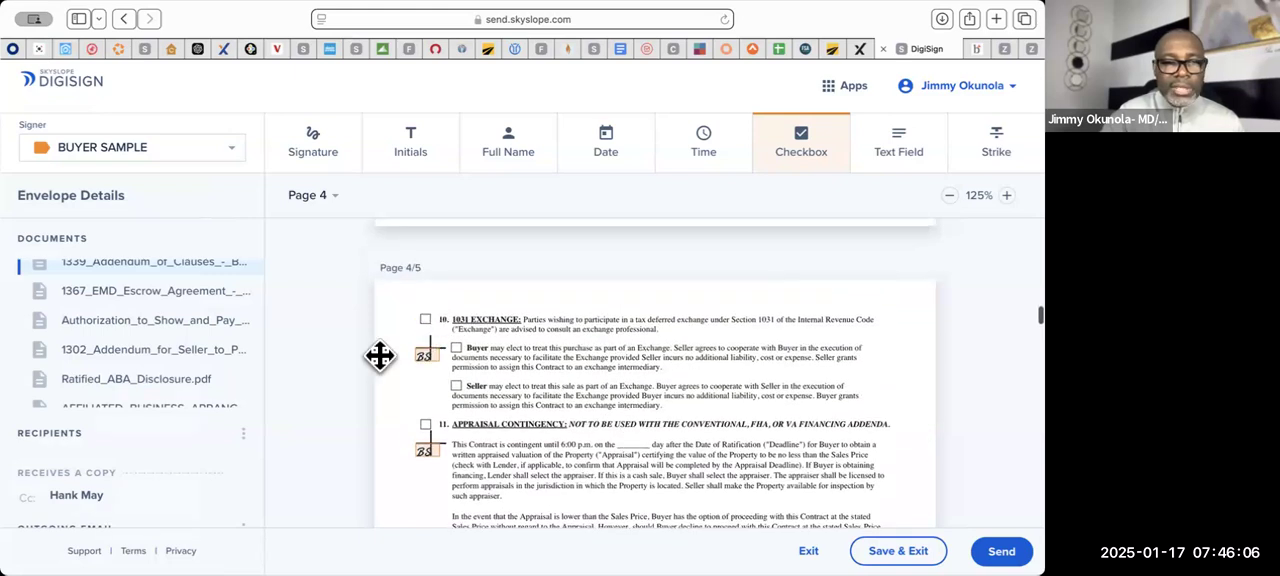
click(203, 279)
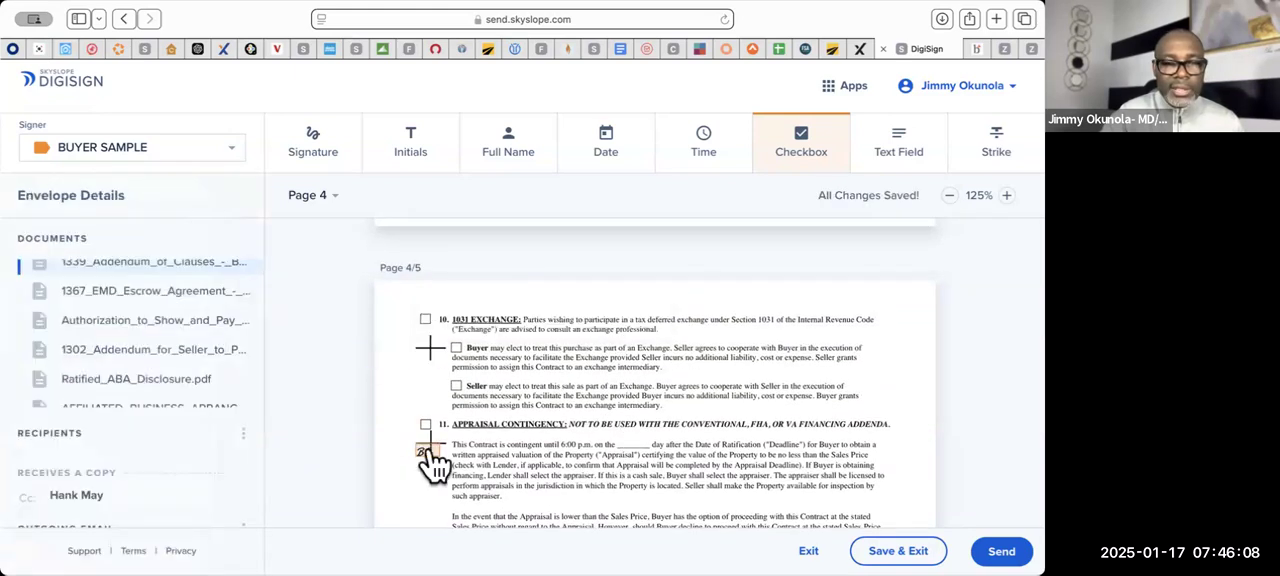
click(433, 462)
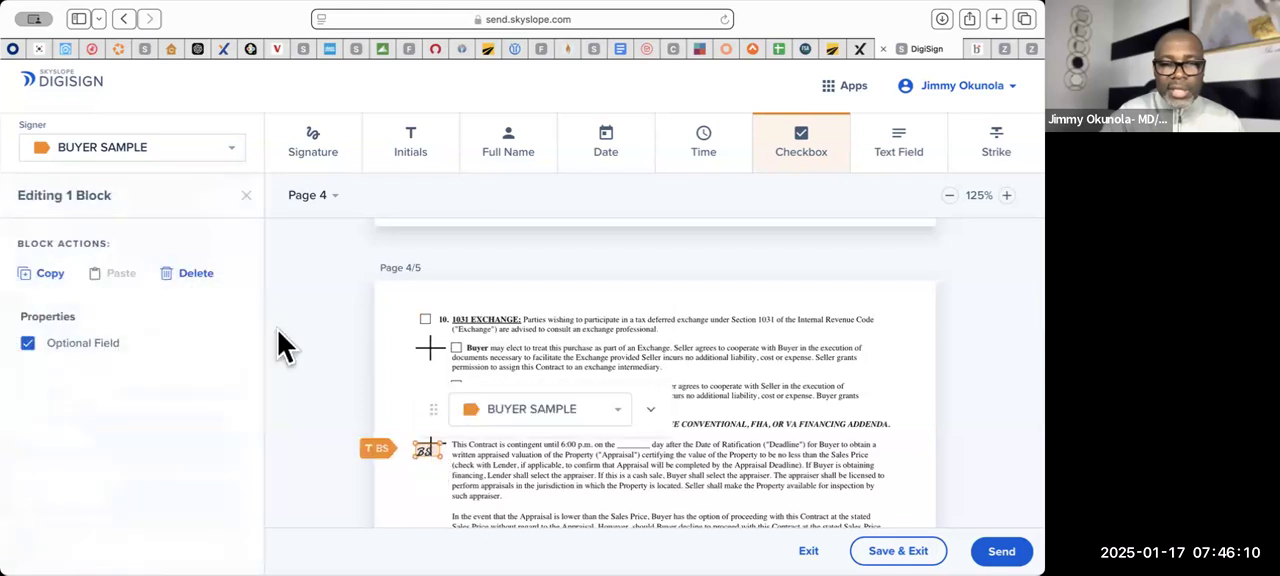
click(185, 289)
- Delete the buyer's initials block beside the Additional Provisions paragraph on page 4
scroll(630, 388, down, 5)
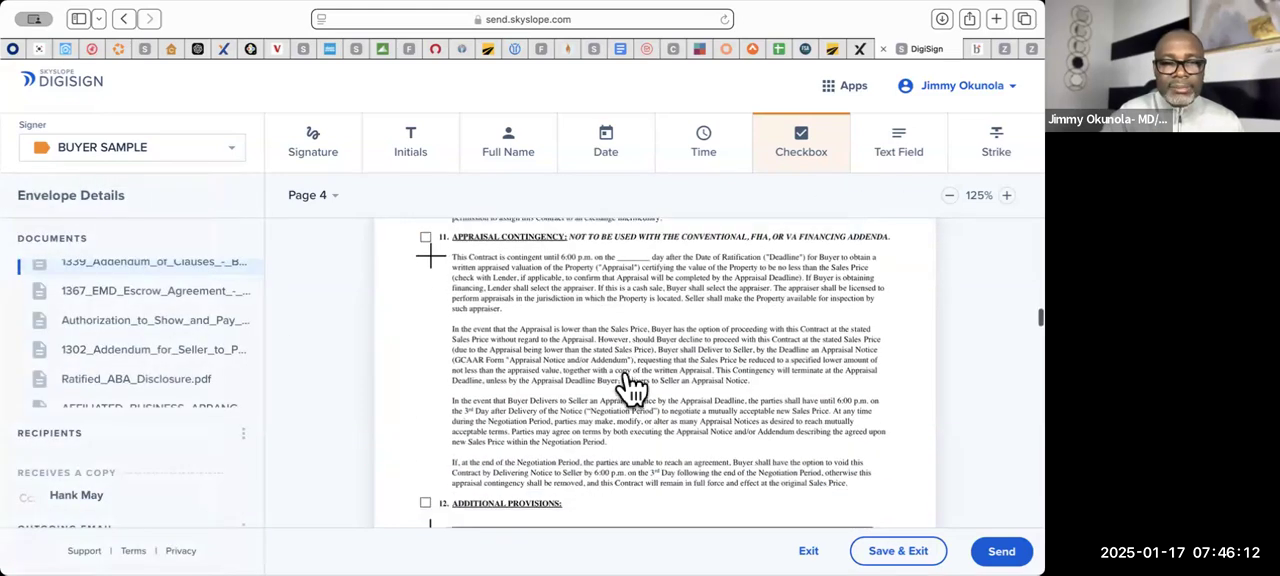
click(426, 331)
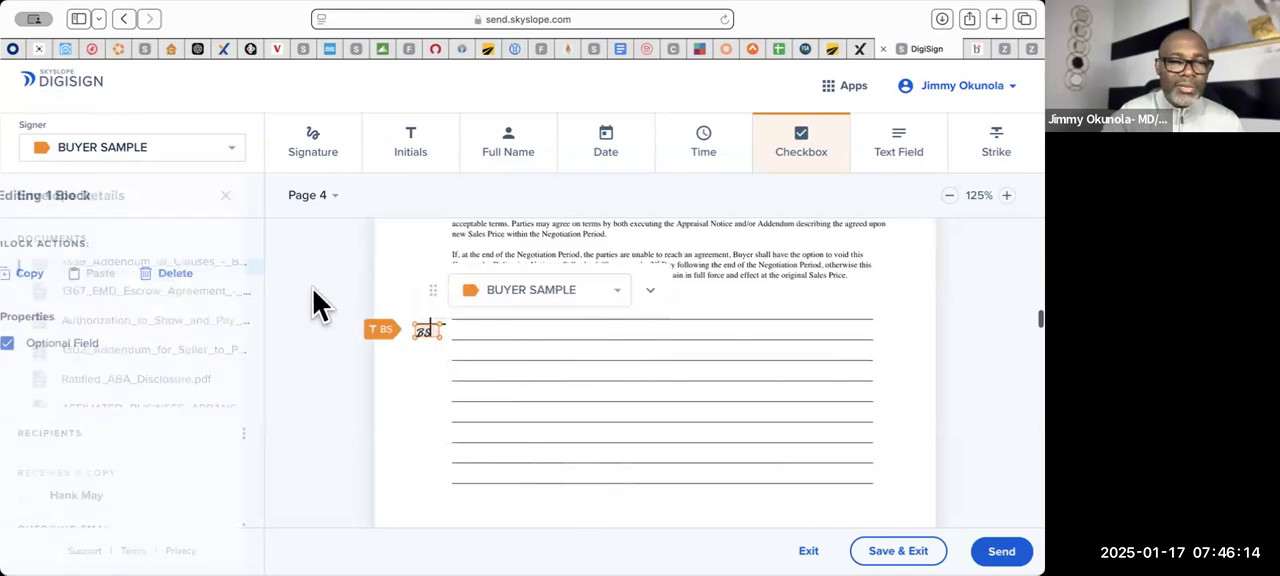
click(187, 283)
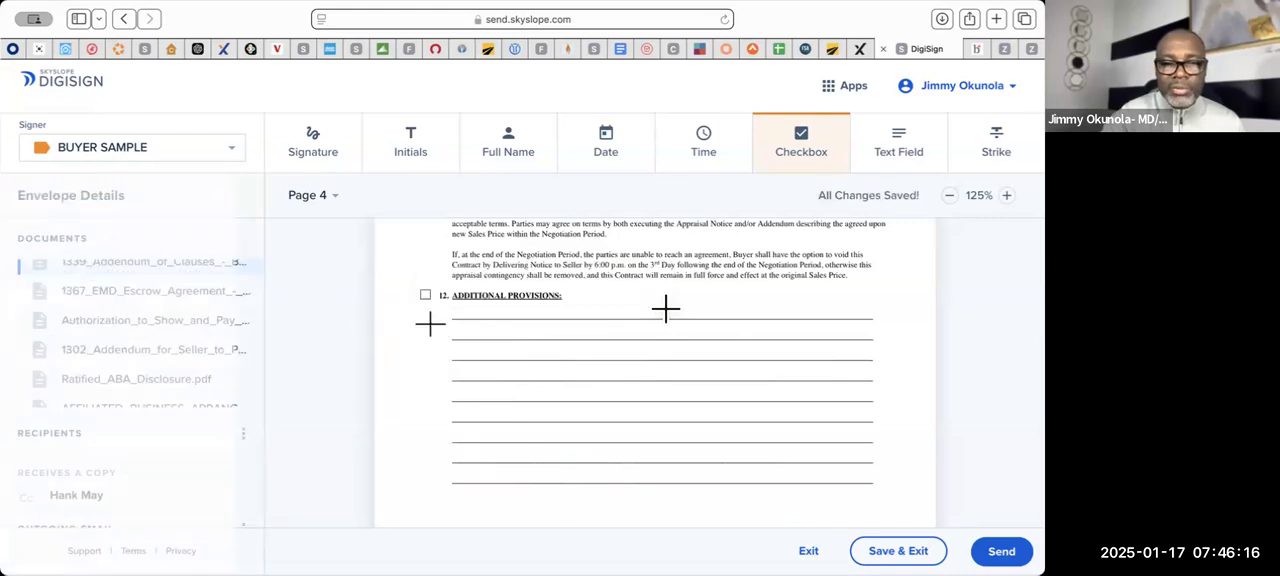
- Review the signature page of Addendum of Clauses-B, the EMD Escrow Agreement, the Authorization to Show and Pay Buyer Broker, and the 1302 Addendum
scroll(665, 308, down, 10)
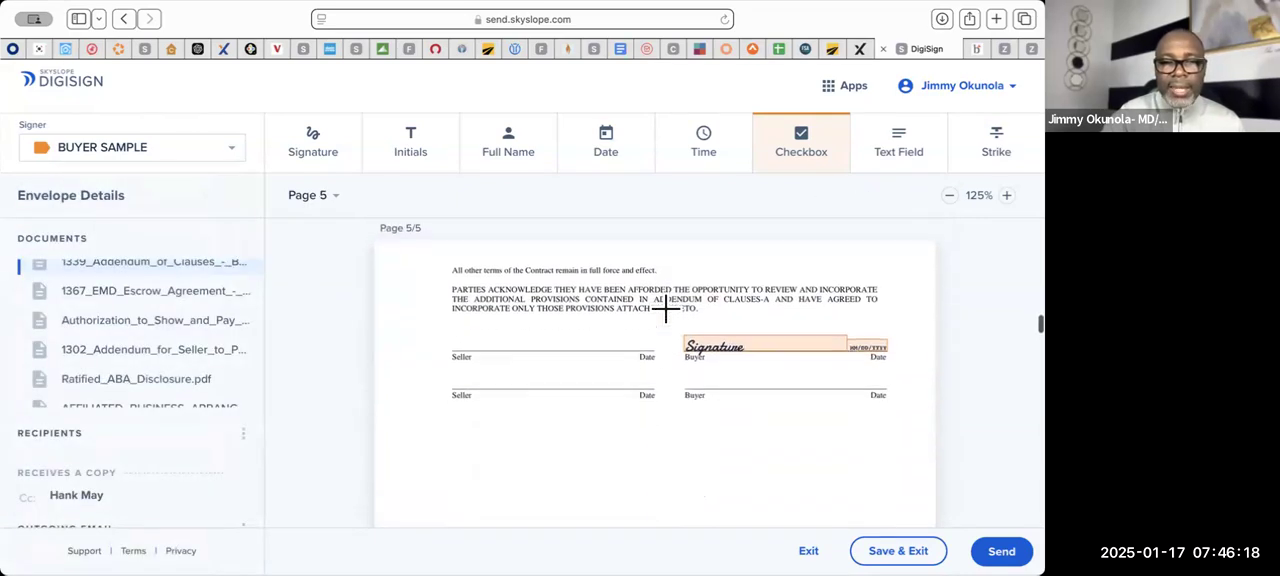
scroll(665, 308, down, 8)
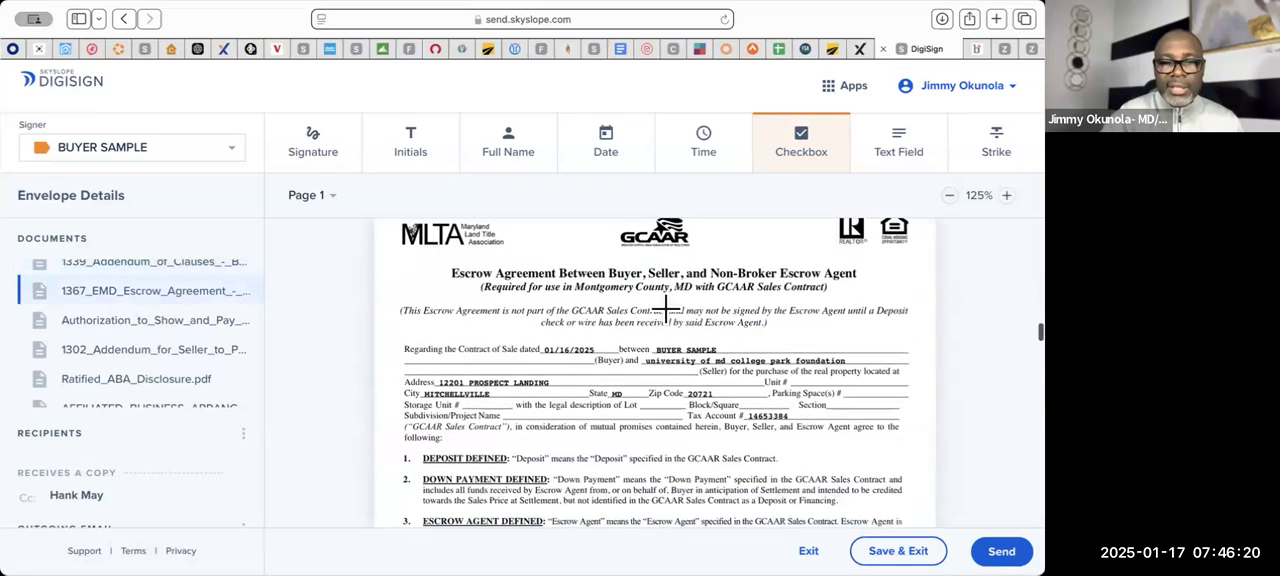
scroll(665, 308, down, 2)
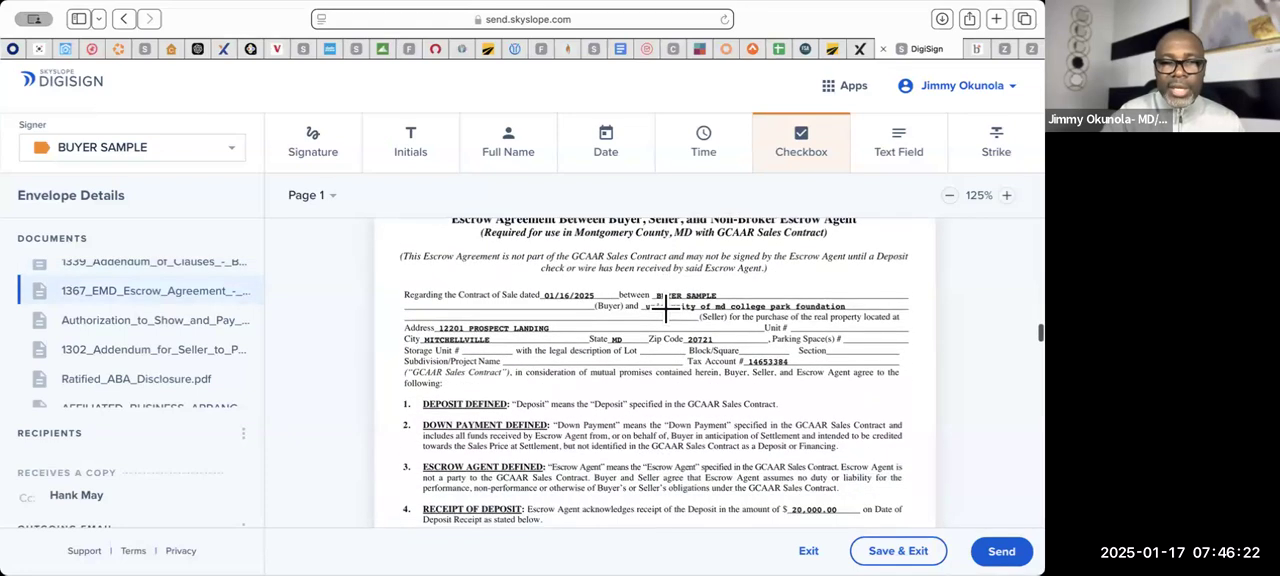
scroll(665, 308, down, 6)
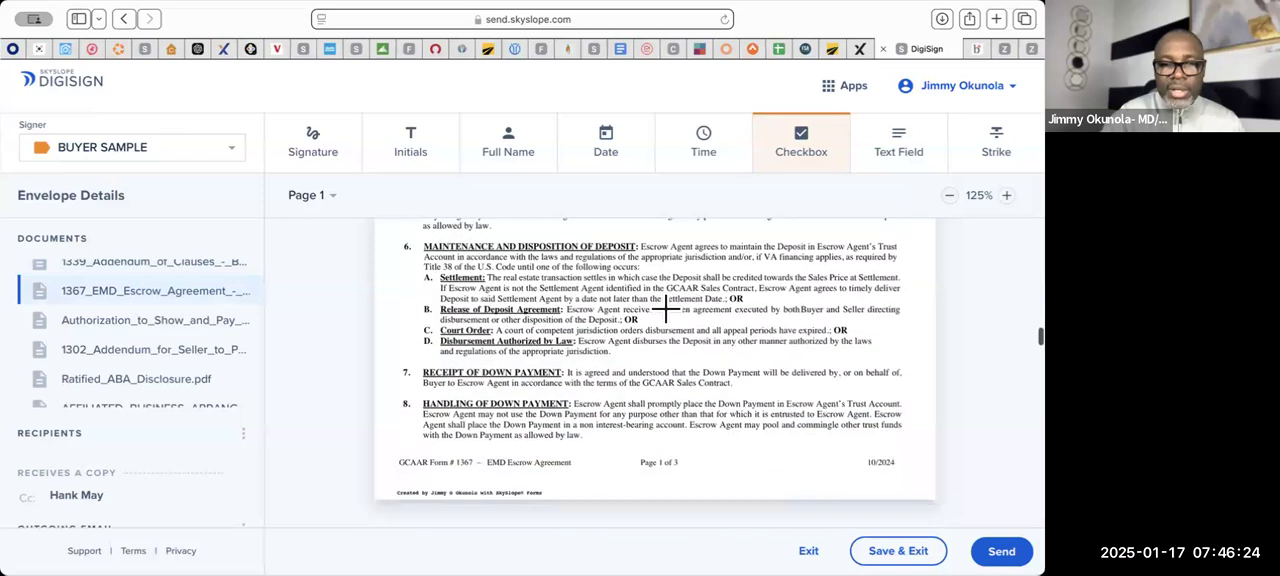
scroll(665, 308, down, 10)
scroll(665, 308, down, 10)
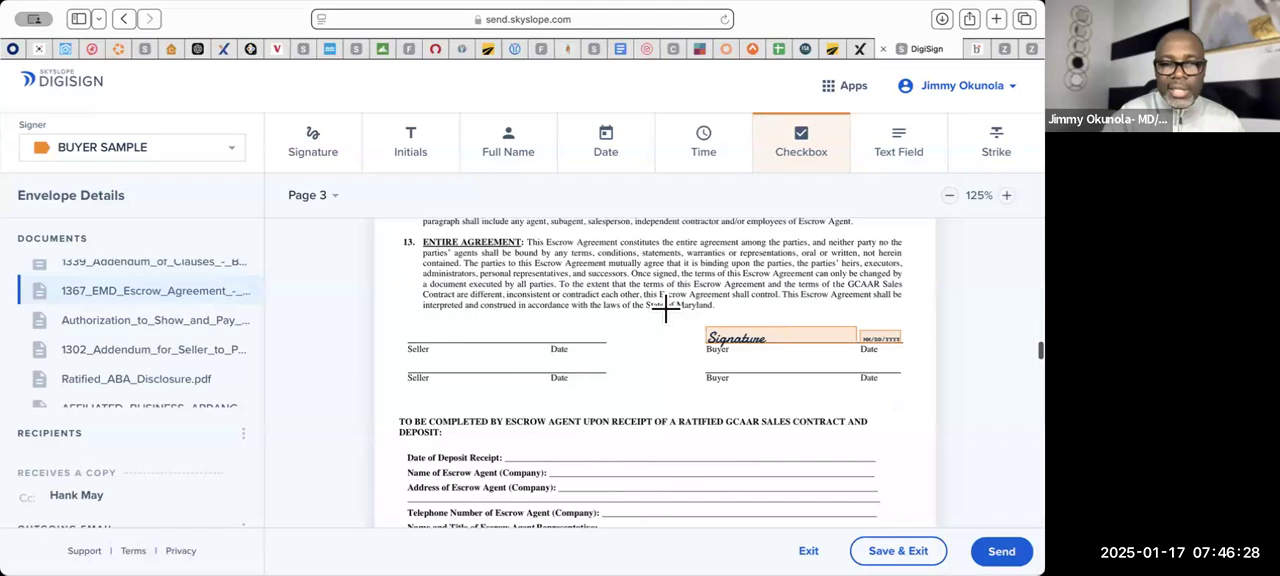
scroll(799, 357, down, 2)
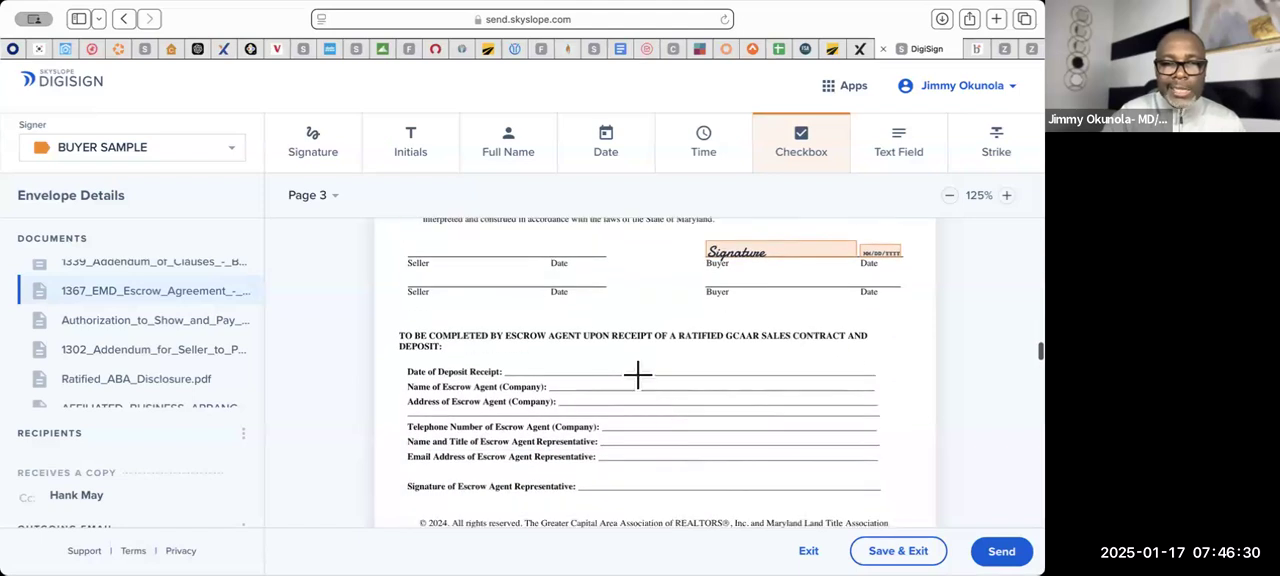
scroll(691, 395, down, 15)
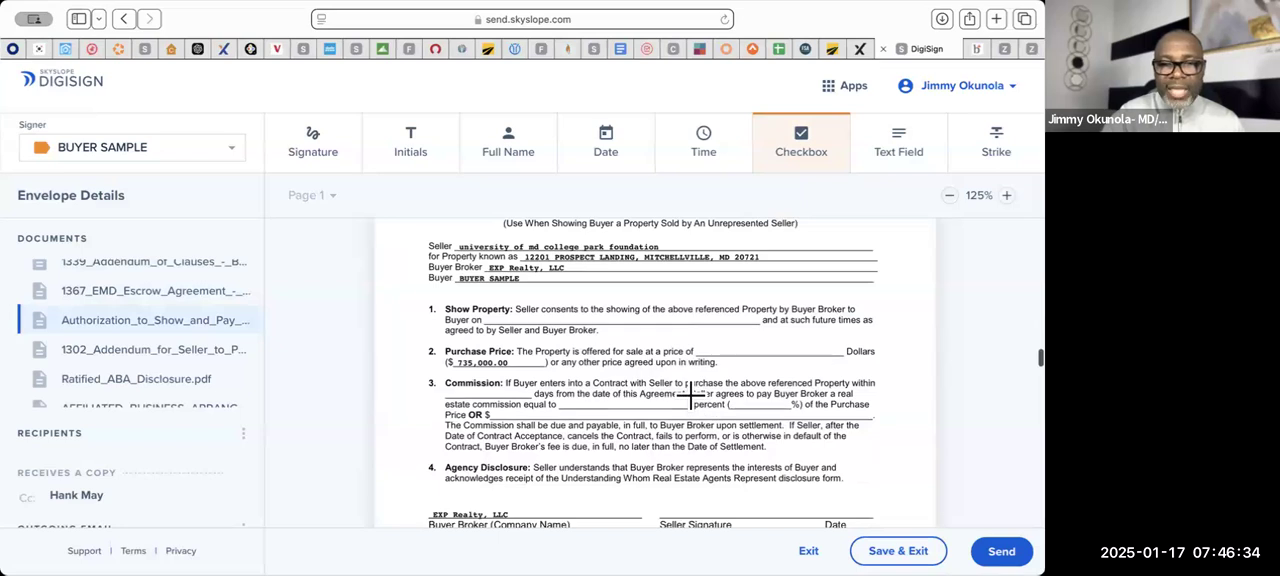
scroll(691, 395, down, 1)
scroll(691, 395, up, 1)
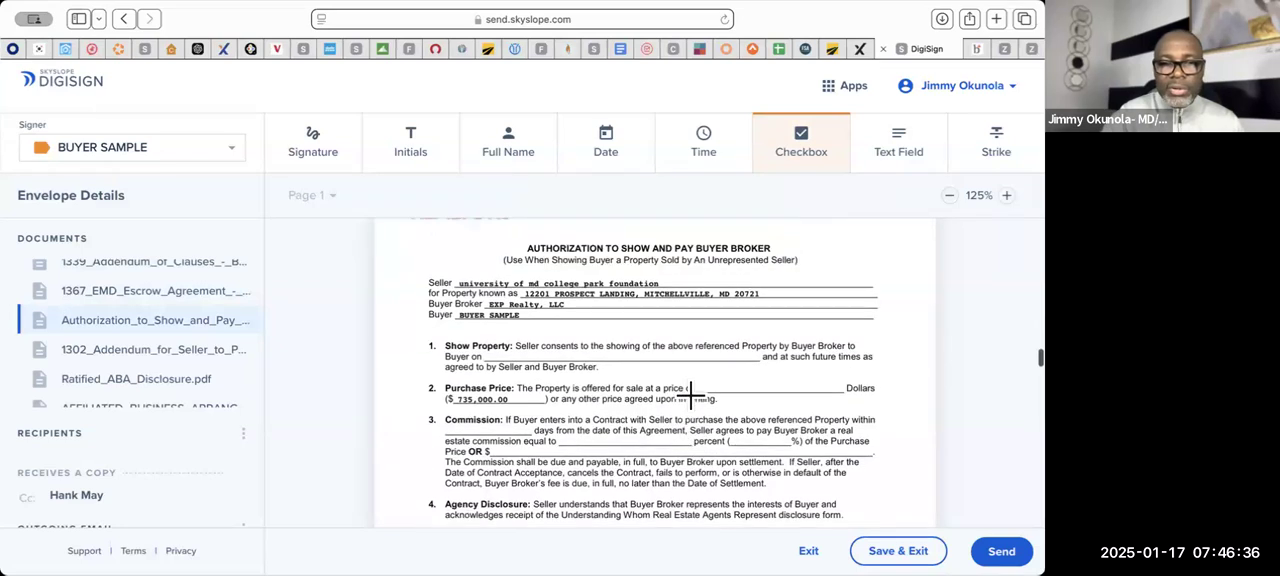
scroll(691, 395, down, 1)
scroll(691, 395, down, 3)
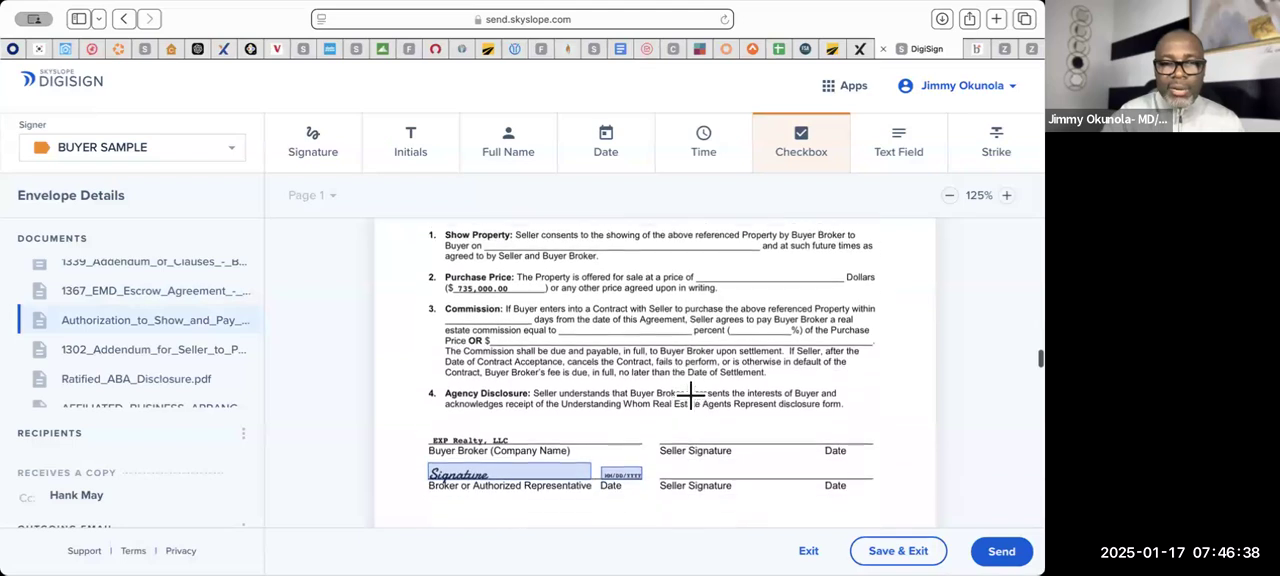
scroll(525, 440, down, 15)
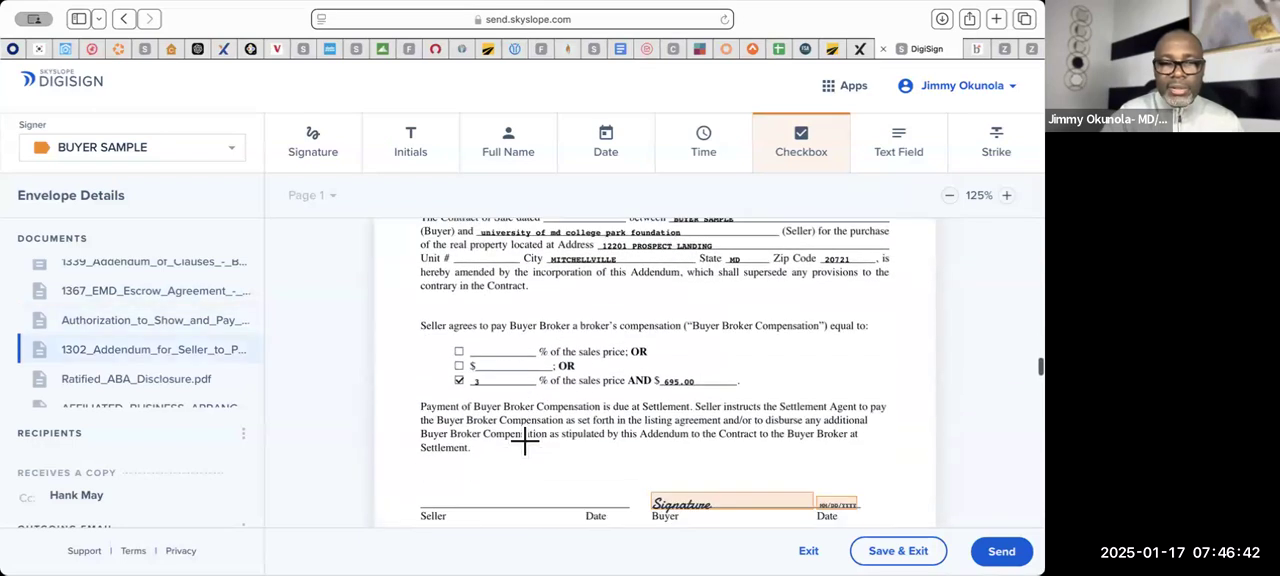
scroll(641, 370, down, 12)
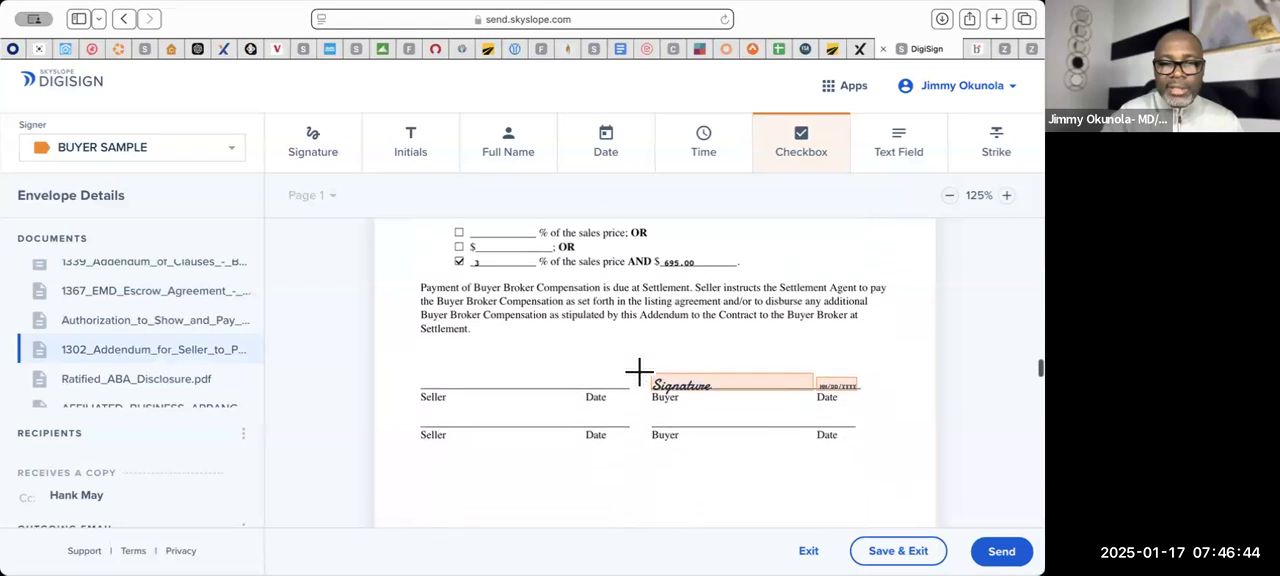
- Place the buyer's signature block on the first signature line of the Ratified ABA Disclosure
scroll(639, 372, down, 6)
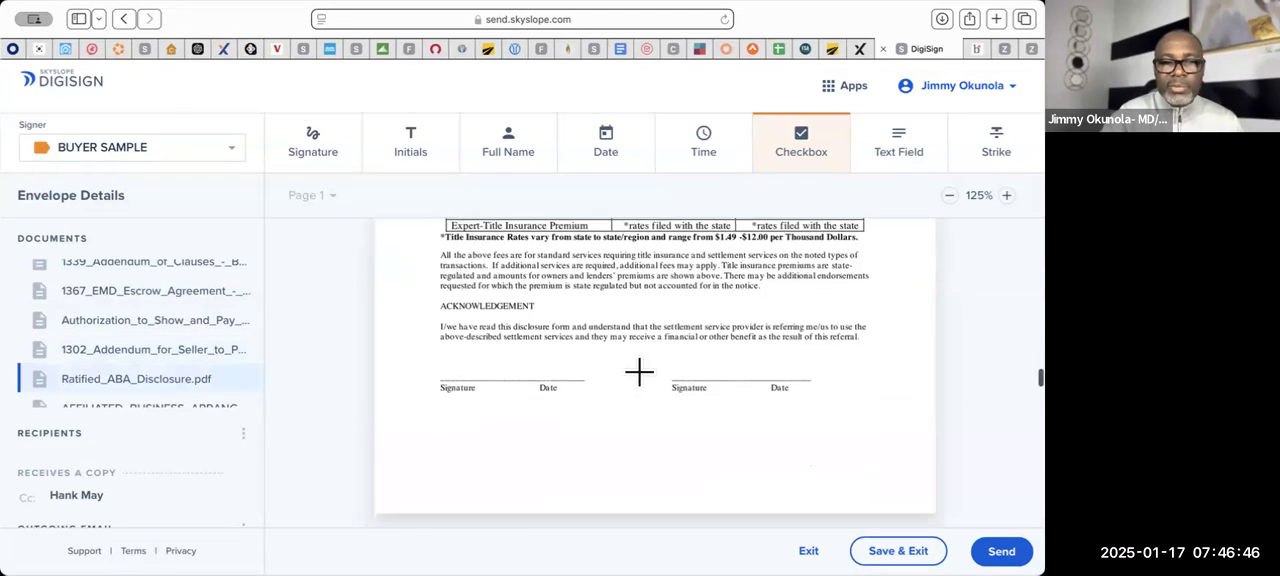
click(313, 162)
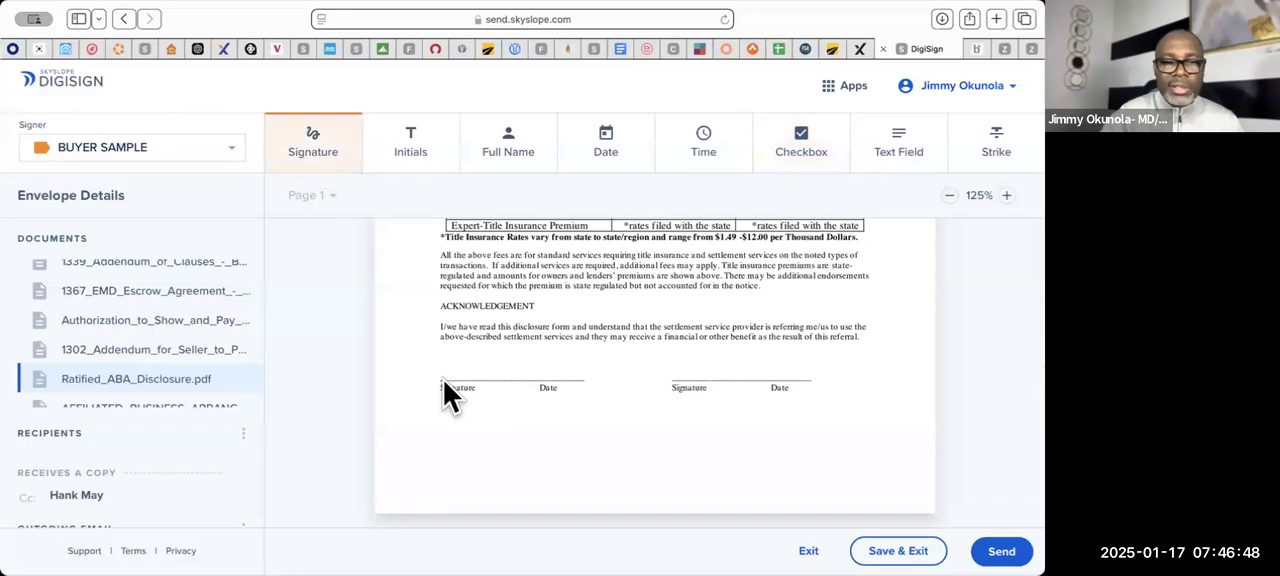
click(445, 385)
- Place the buyer's signature on the Signer 1 line of the Affiliated Business Arrangement Disclosure and move its date block to the Date line
scroll(688, 405, down, 10)
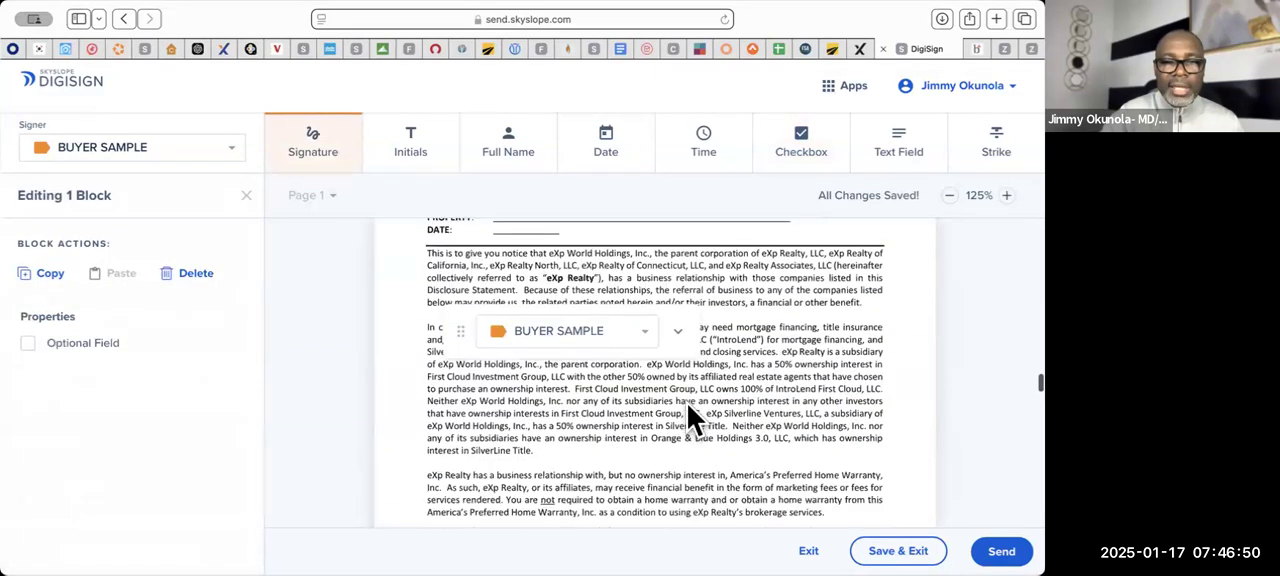
scroll(687, 403, down, 15)
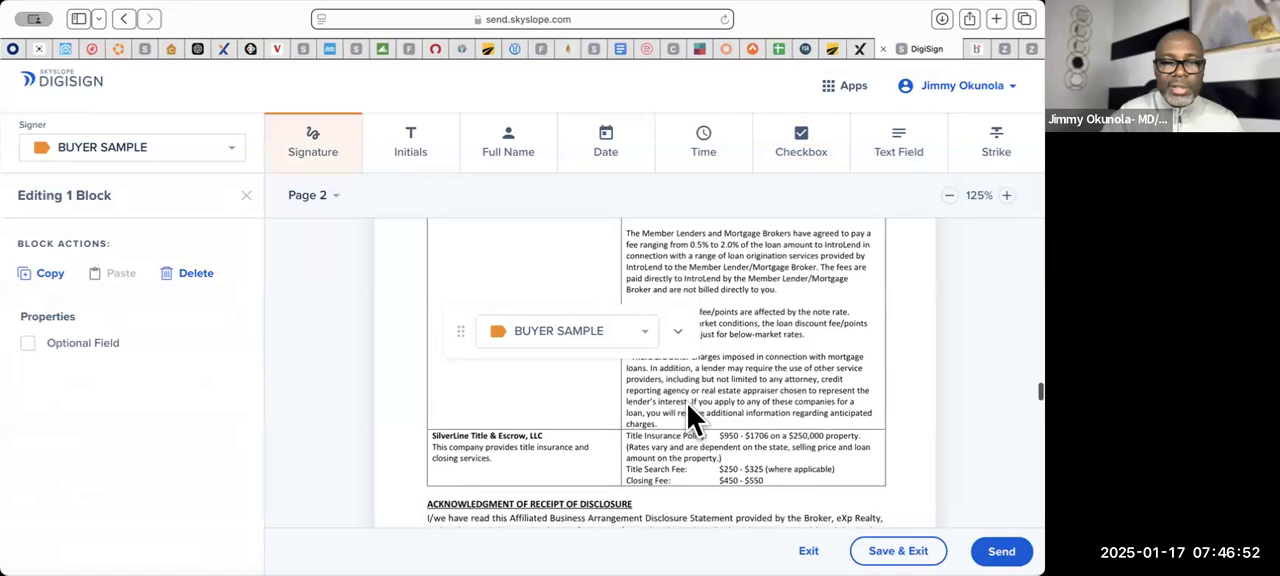
scroll(687, 404, down, 4)
scroll(687, 404, up, 3)
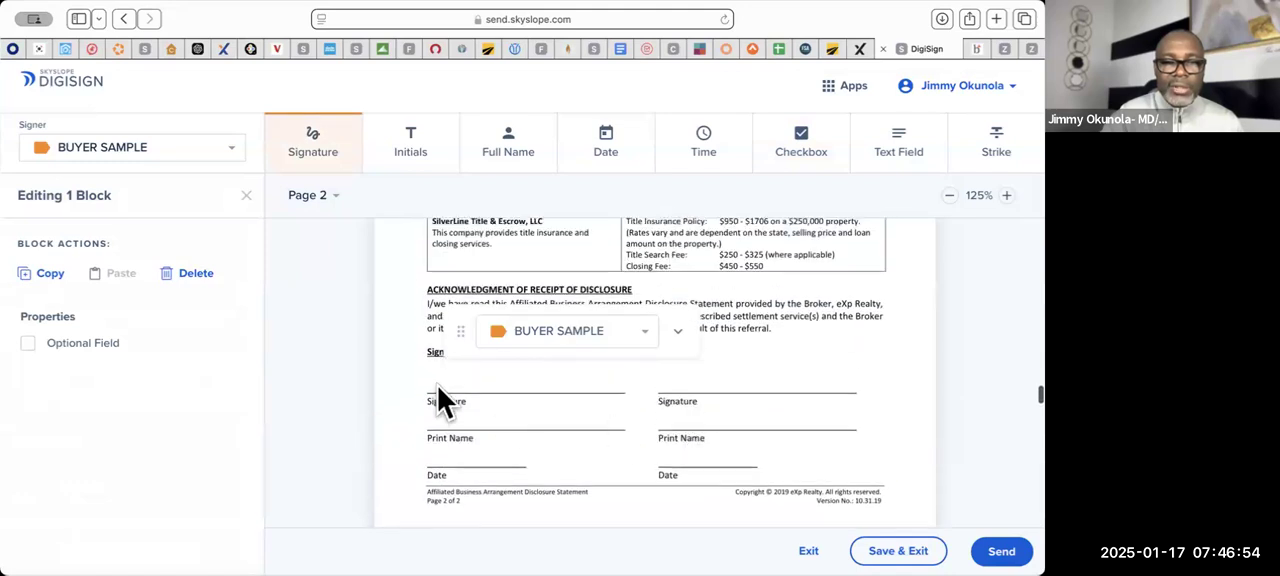
click(578, 394)
mouse_move(612, 398)
mouse_down()
mouse_move(591, 446)
mouse_move(490, 458)
mouse_up()
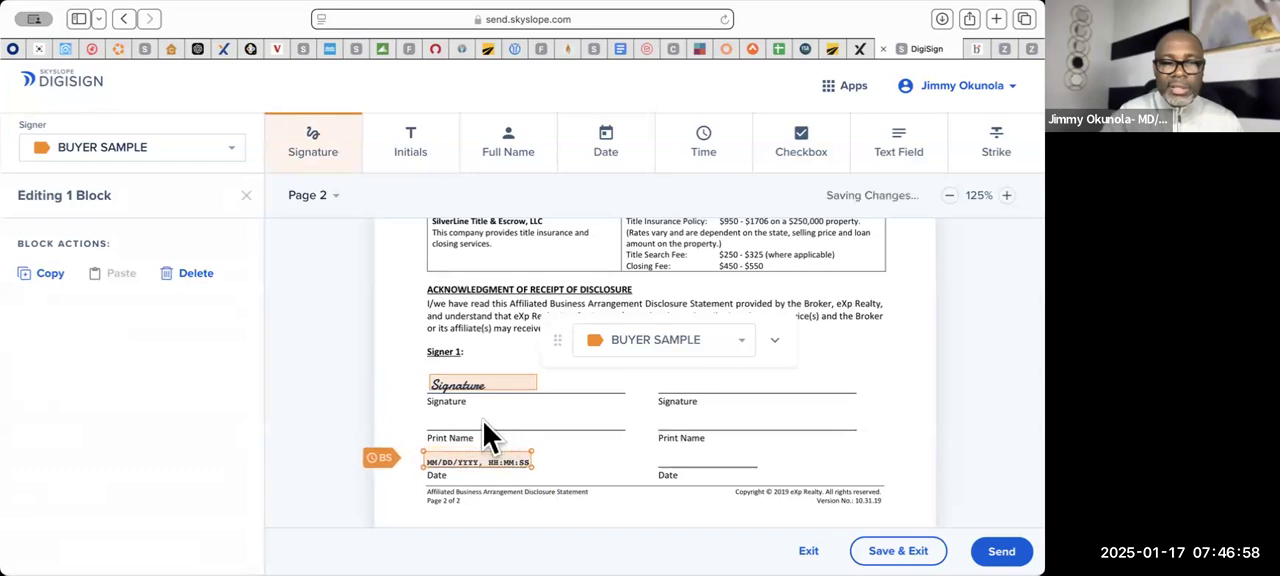
- Place the buyer's signature on the first Buyer/Tenant line of the wire transfer advisory and move its date block to the matching Date line
scroll(649, 367, down, 15)
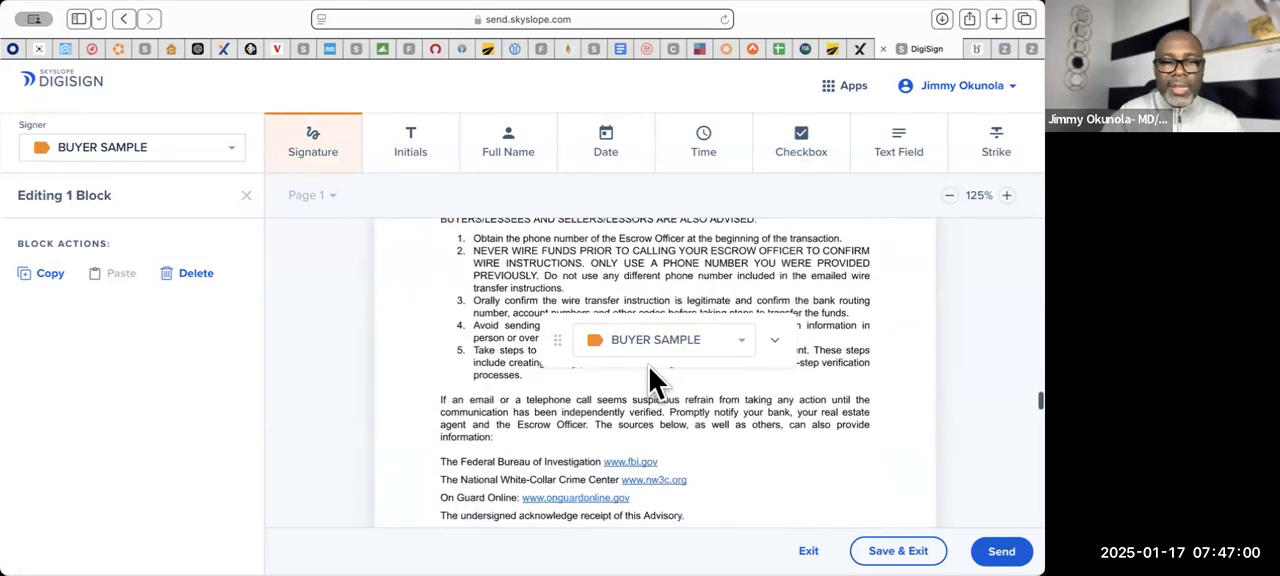
scroll(660, 385, down, 2)
scroll(648, 395, up, 1)
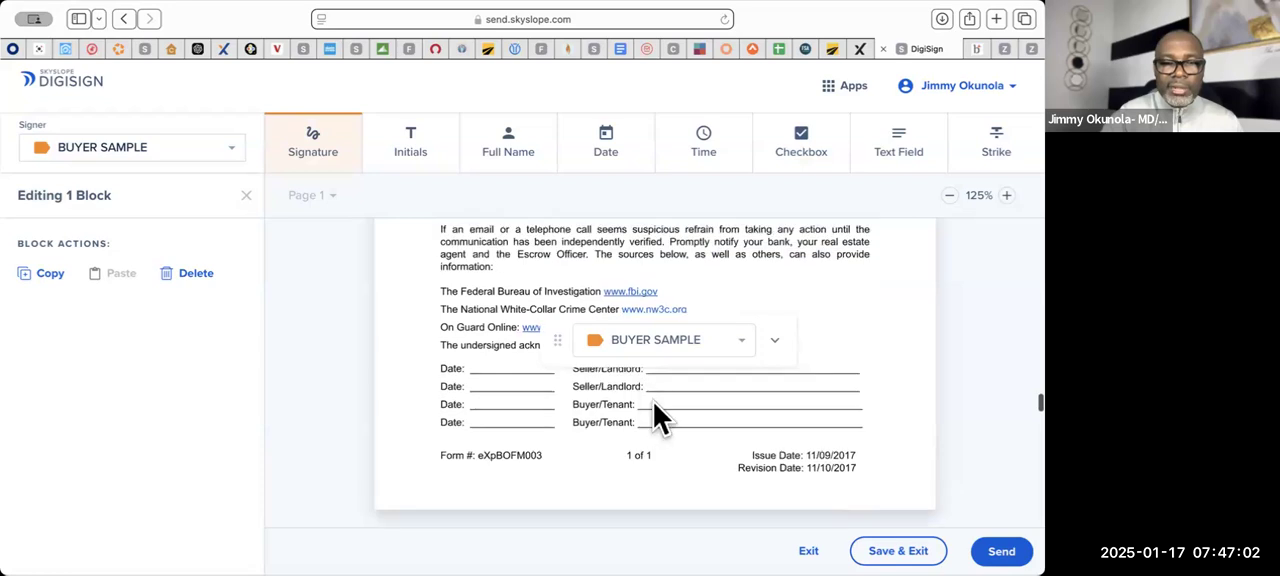
click(646, 405)
drag(797, 408, 497, 399)
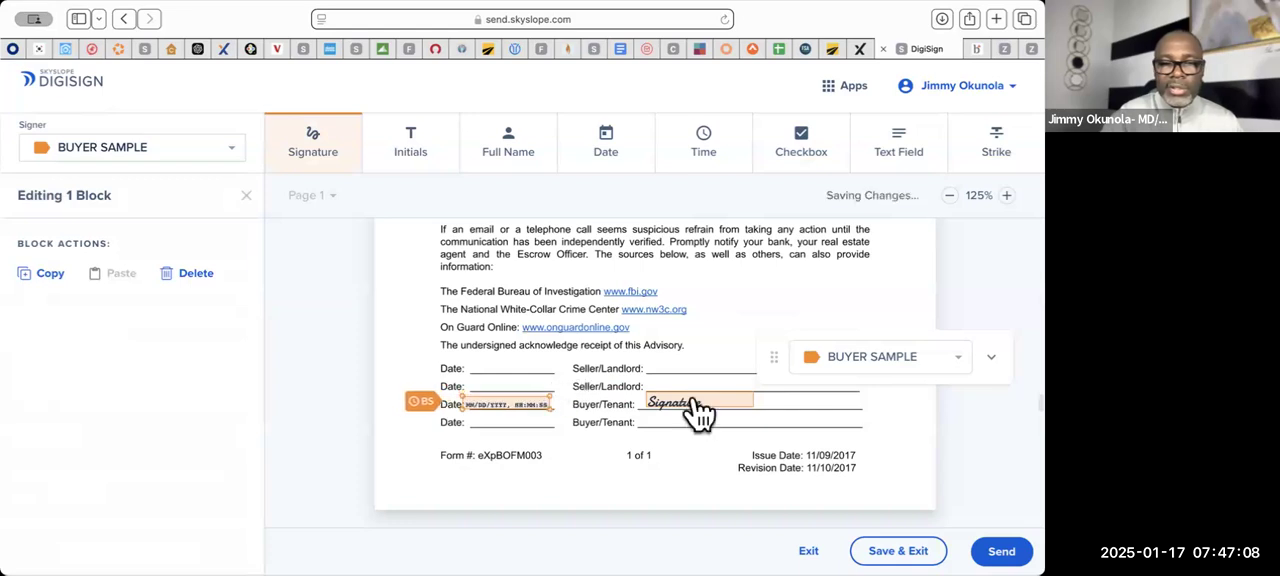
scroll(697, 413, down, 5)
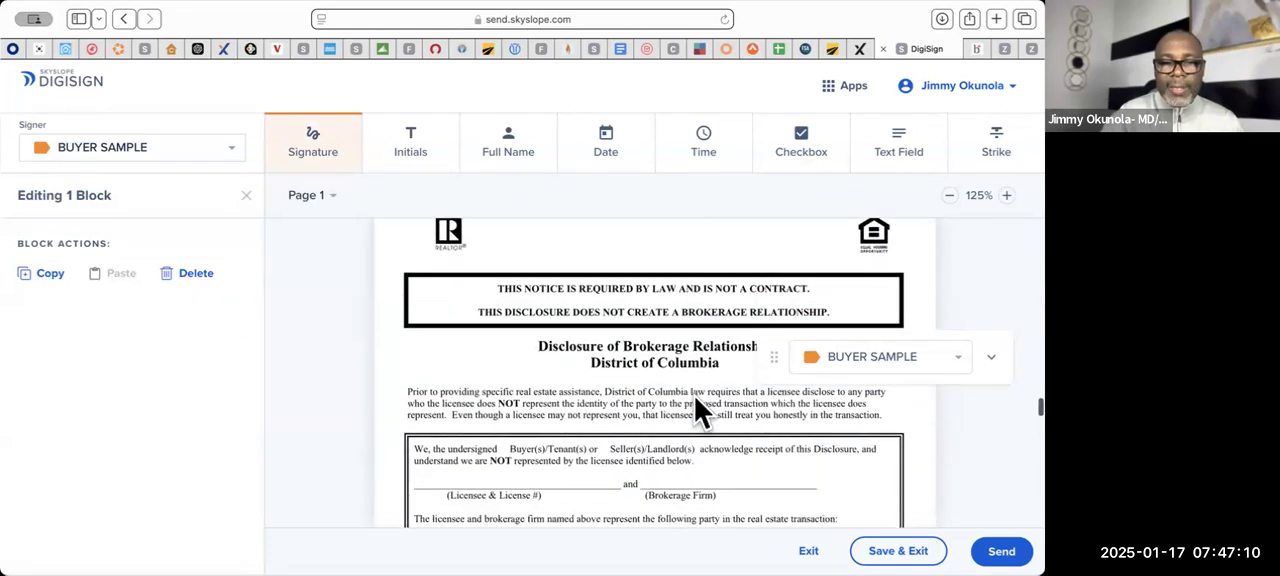
scroll(697, 410, down, 1)
scroll(697, 412, down, 6)
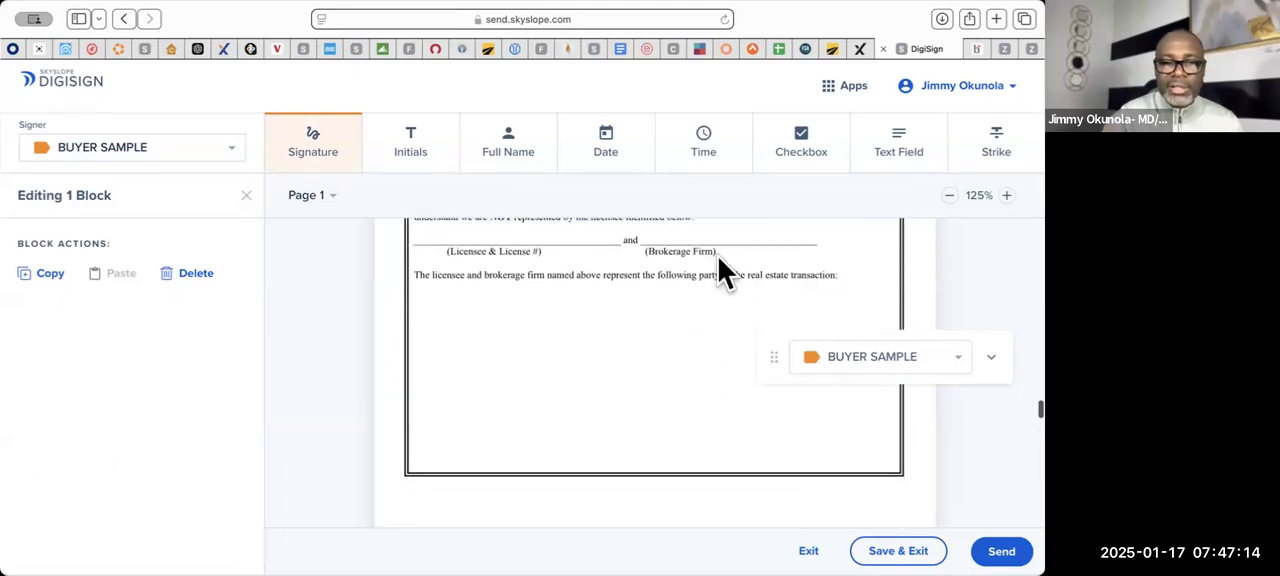
scroll(427, 274, up, 1)
click(440, 248)
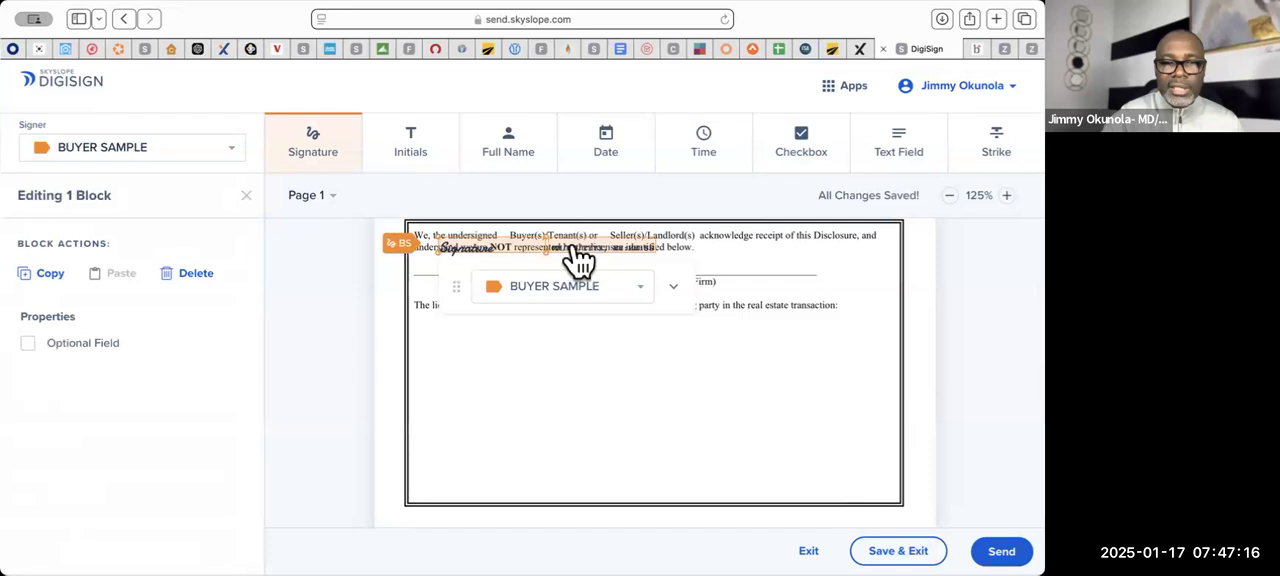
click(200, 285)
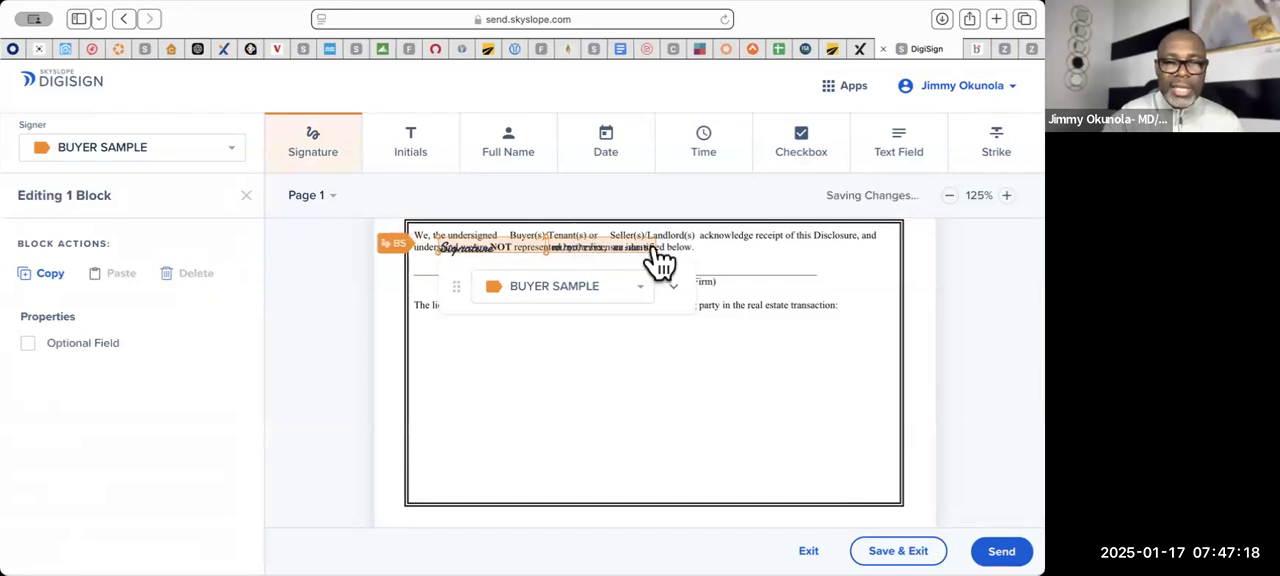
click(605, 252)
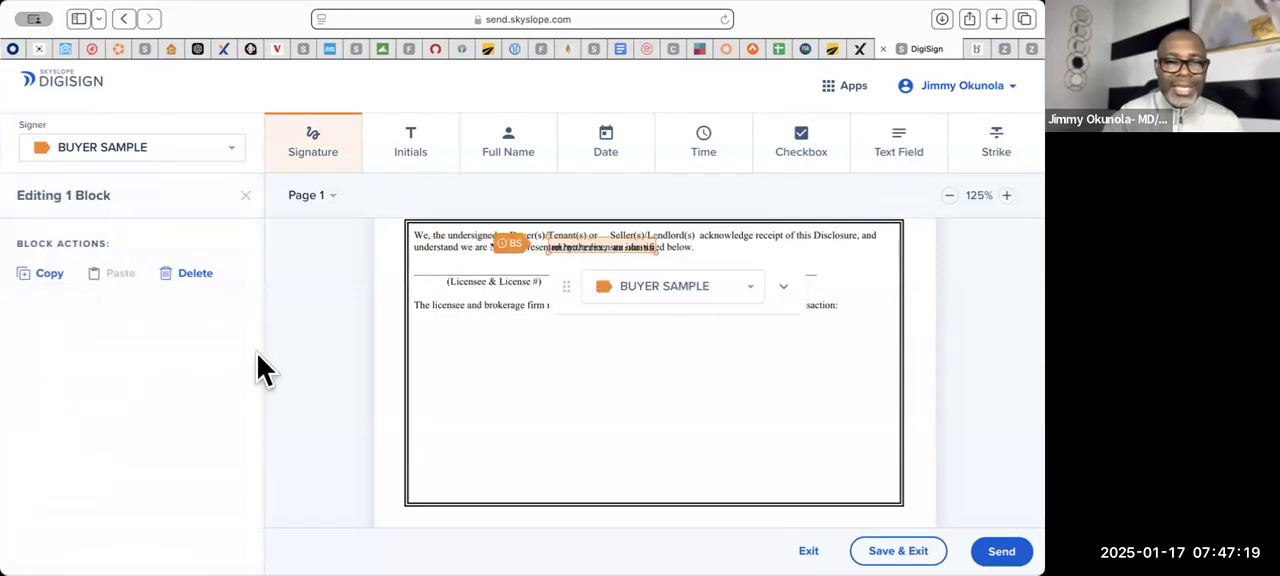
click(196, 276)
- Start sending the envelope and replace the email body with "HELLO CLIENT PLEASE REVIEW AND SIGN"
scroll(640, 336, down, 10)
scroll(640, 336, down, 15)
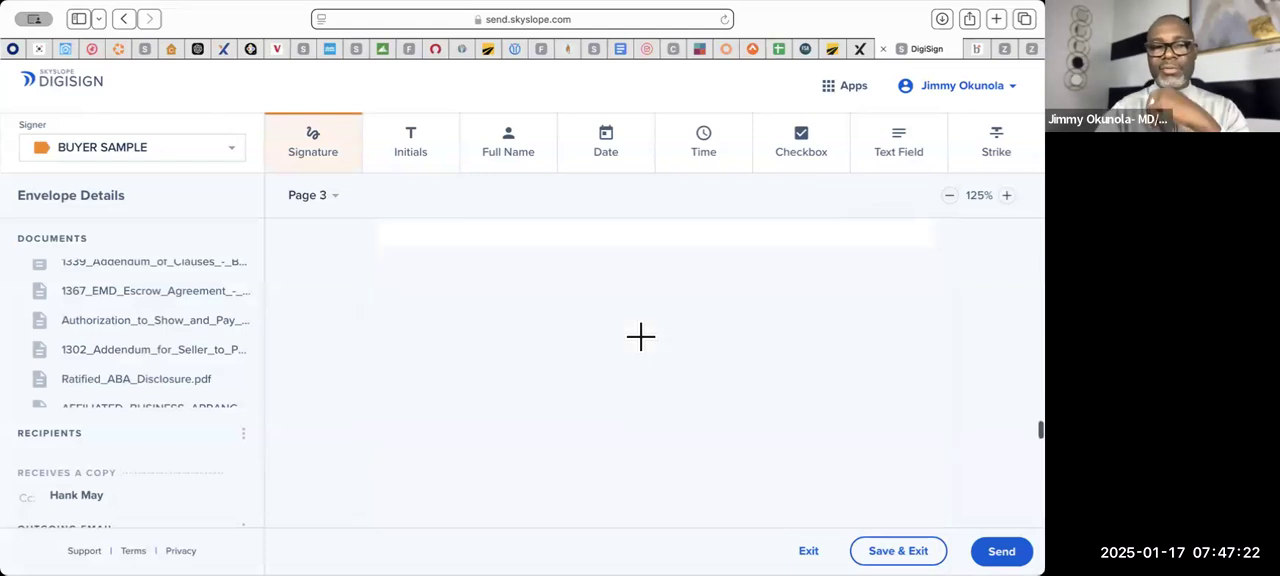
click(1003, 548)
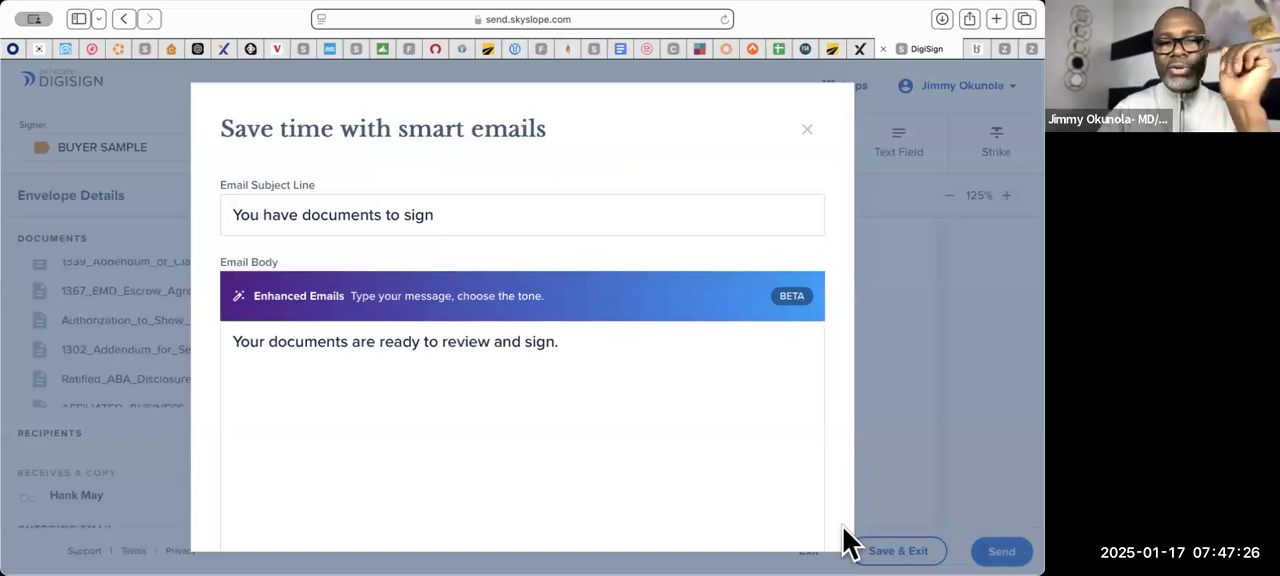
triple_click(574, 349)
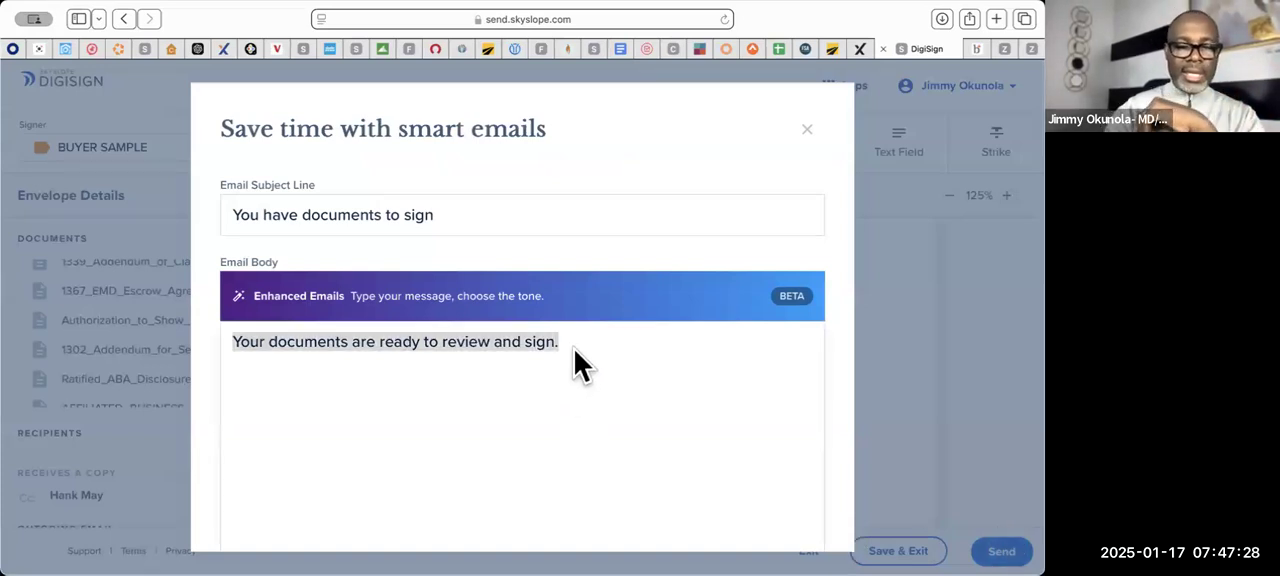
text(HELLO CLIENT )
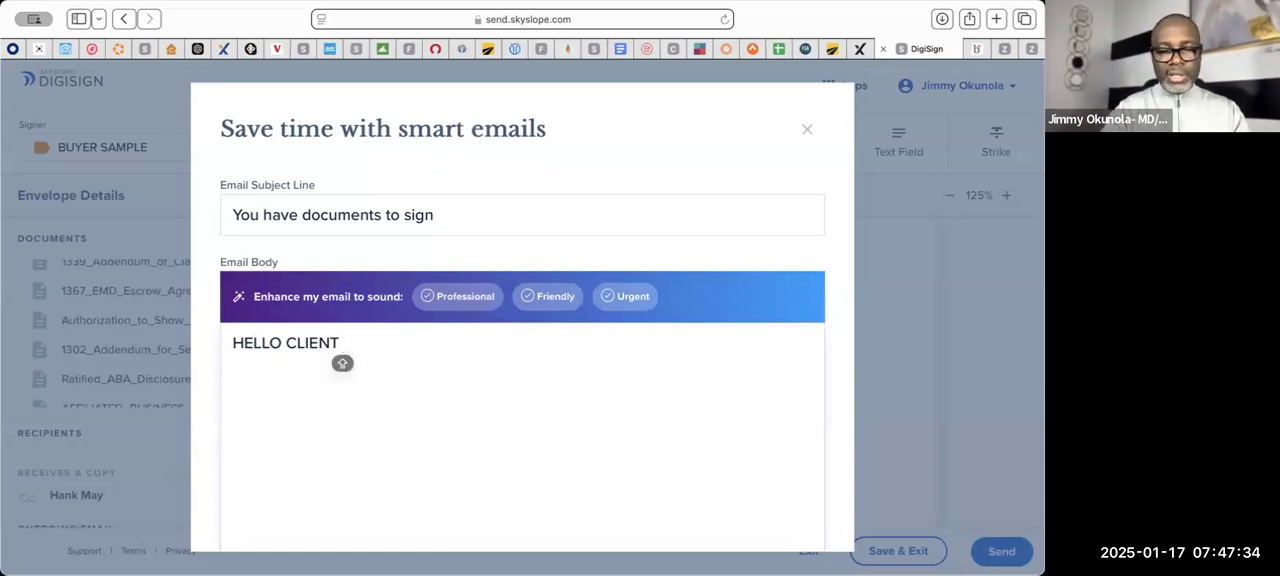
text(PLEASE )
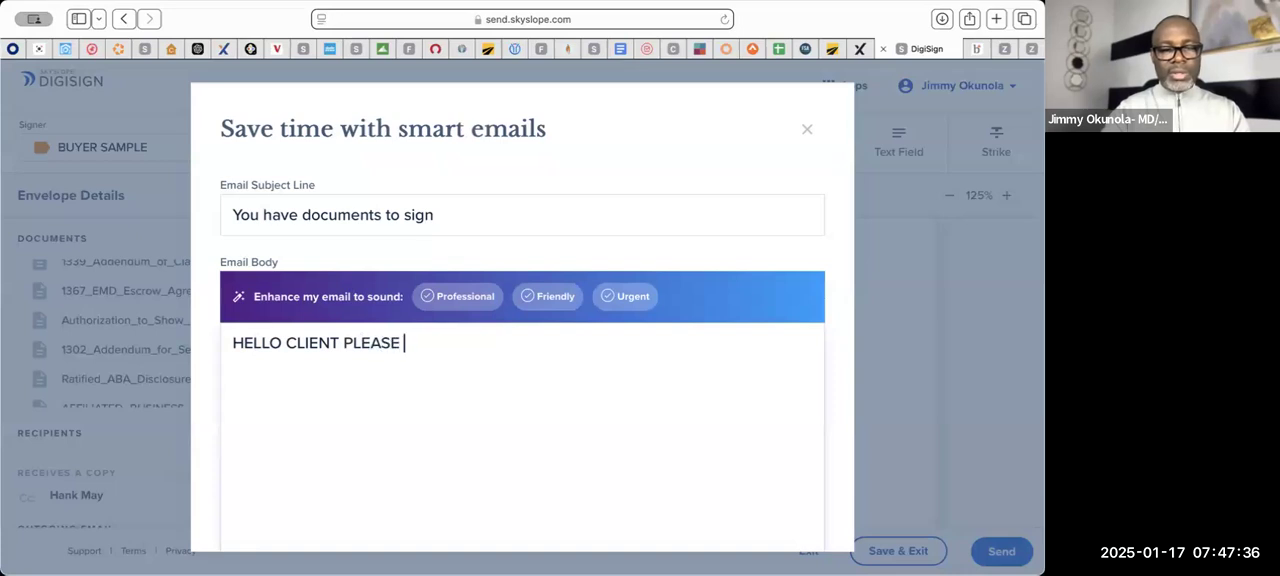
text(REVIEW A)
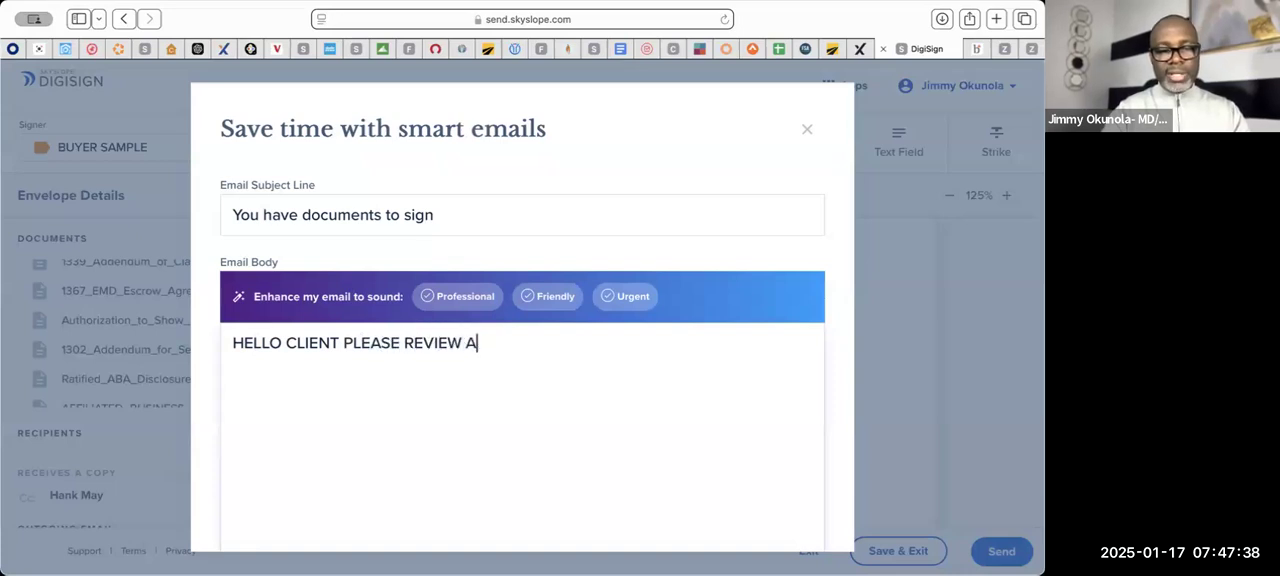
text(ND SIGN)
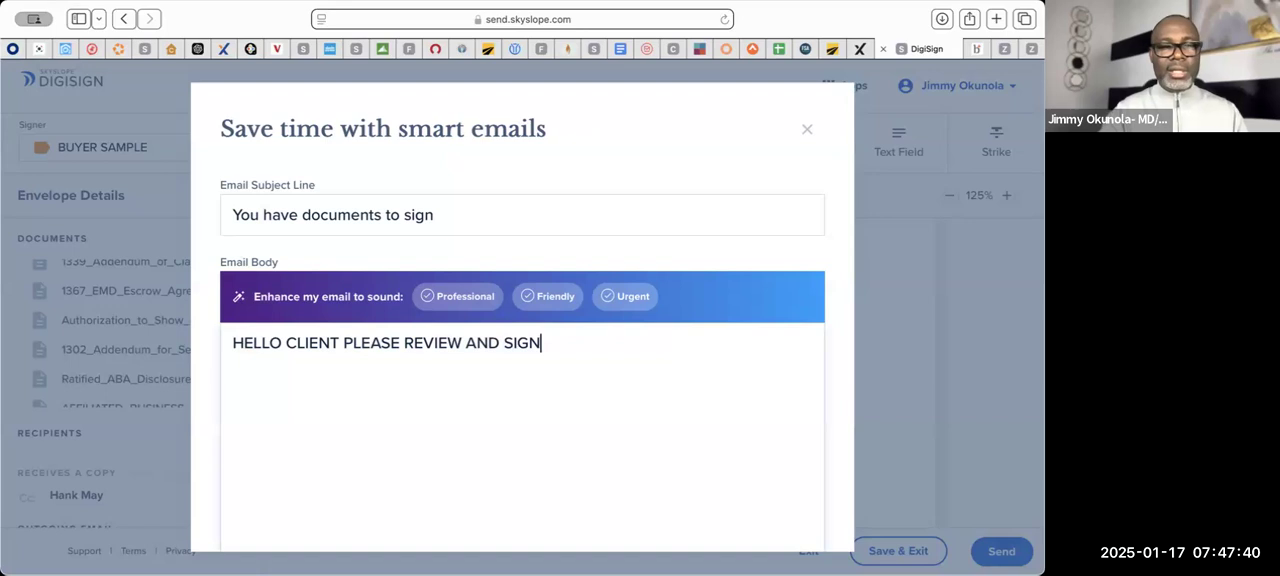
- Enhance the email body to sound Professional and send the envelope for signatures
click(460, 296)
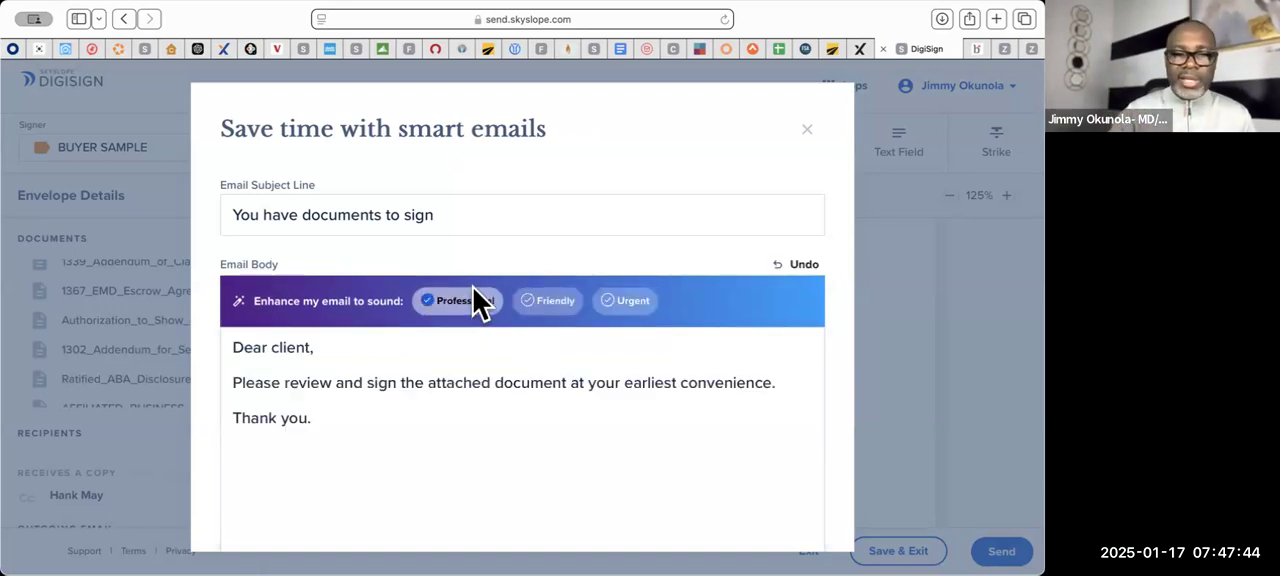
scroll(473, 288, down, 3)
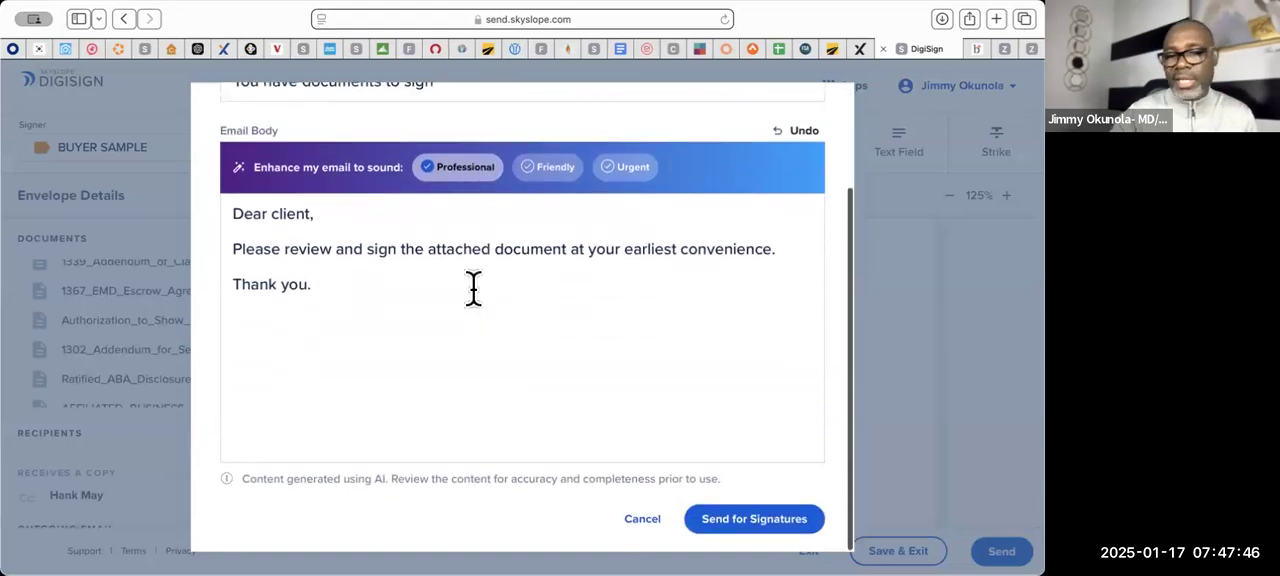
click(763, 528)
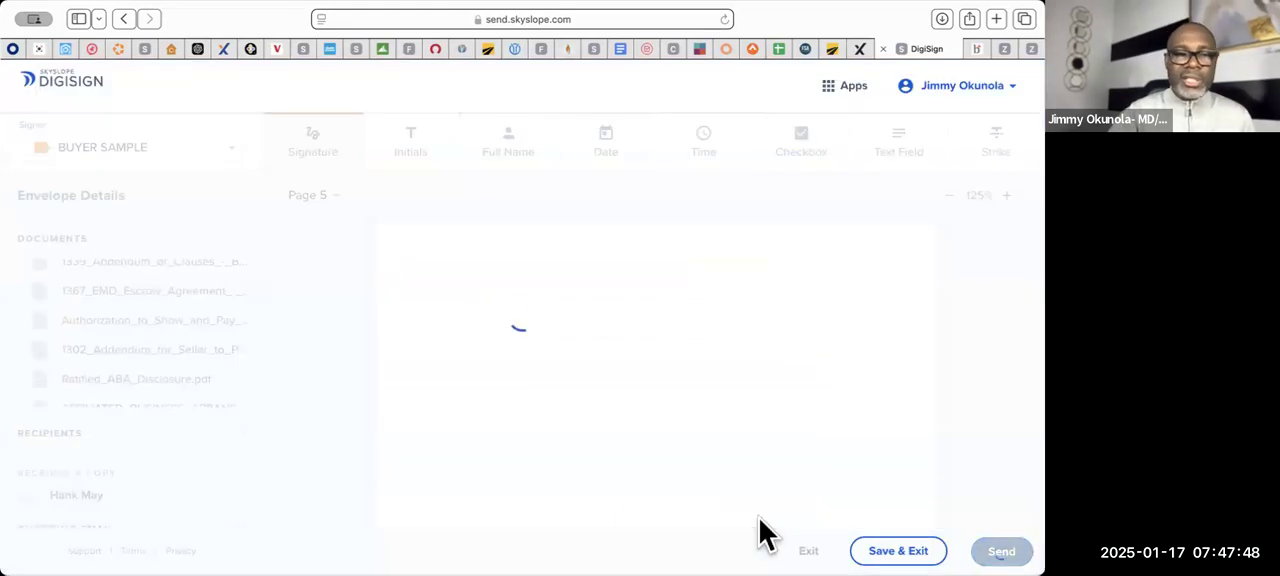
- Accept the e-signature terms, sign the required broker representative field in the Authorization to Show and Pay Buyer Broker form, and finish signing
click(588, 513)
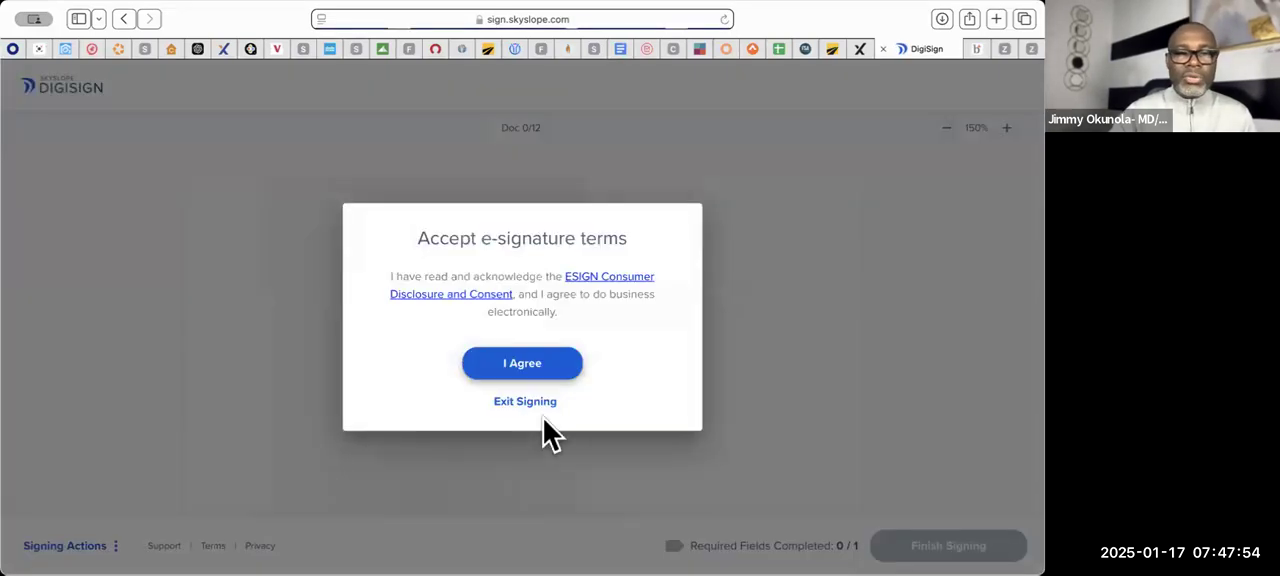
click(529, 366)
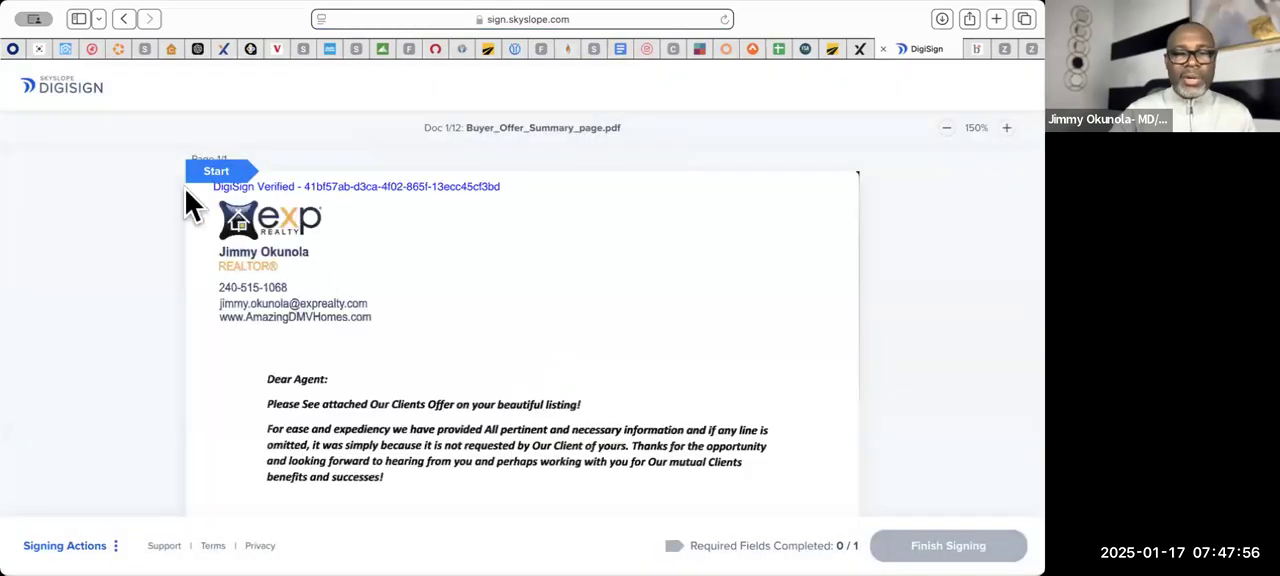
click(215, 174)
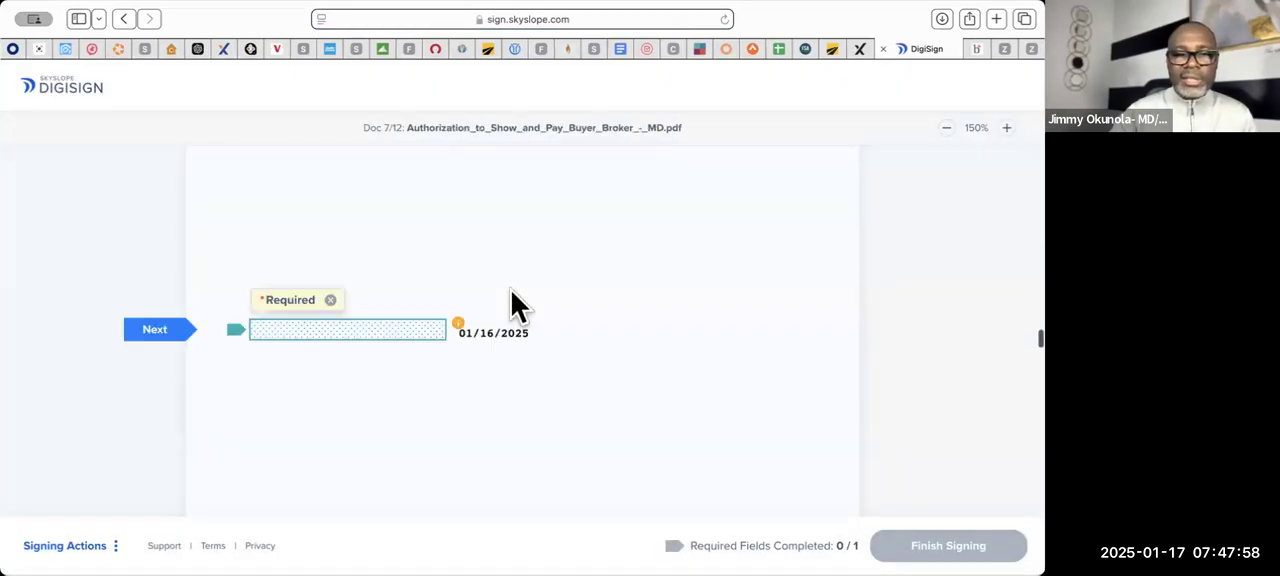
click(391, 332)
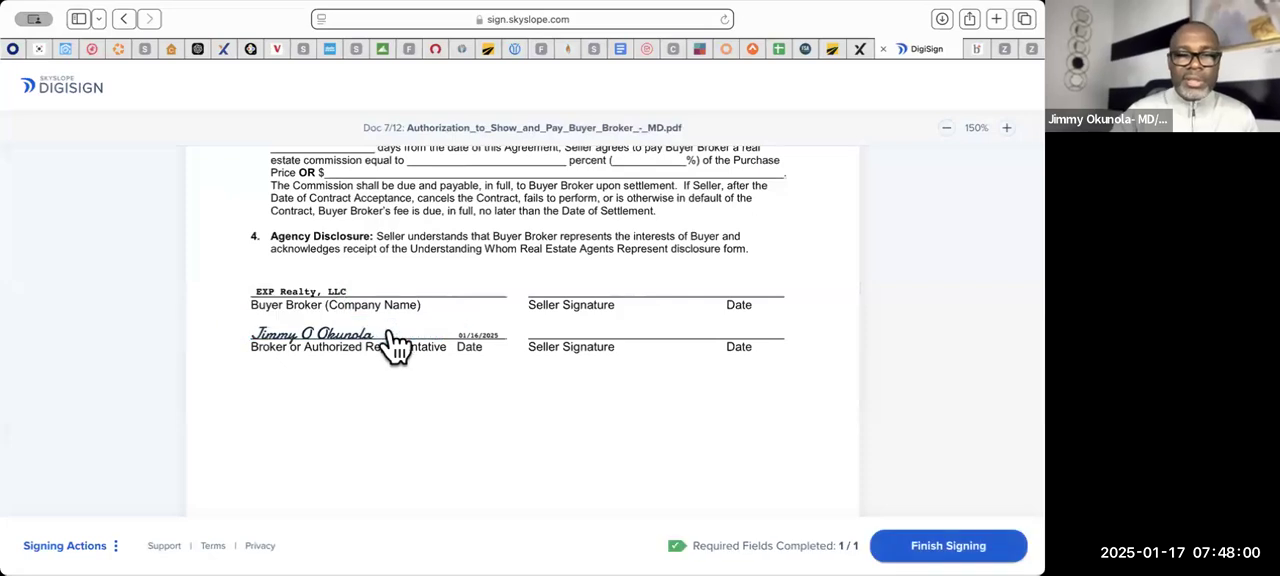
click(910, 540)
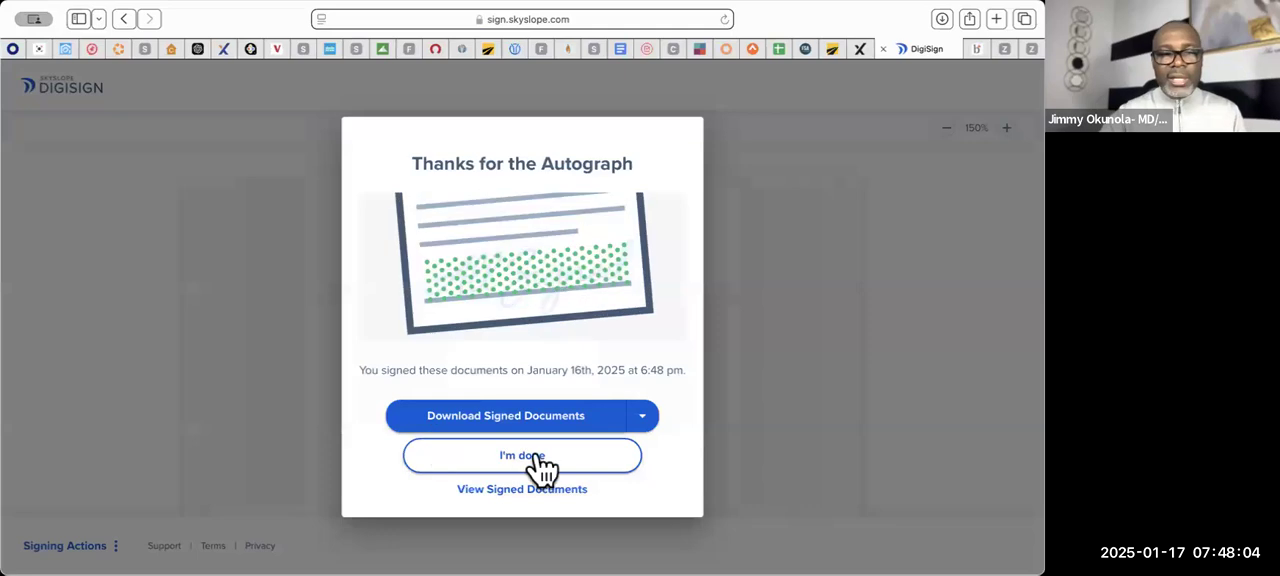
click(534, 456)
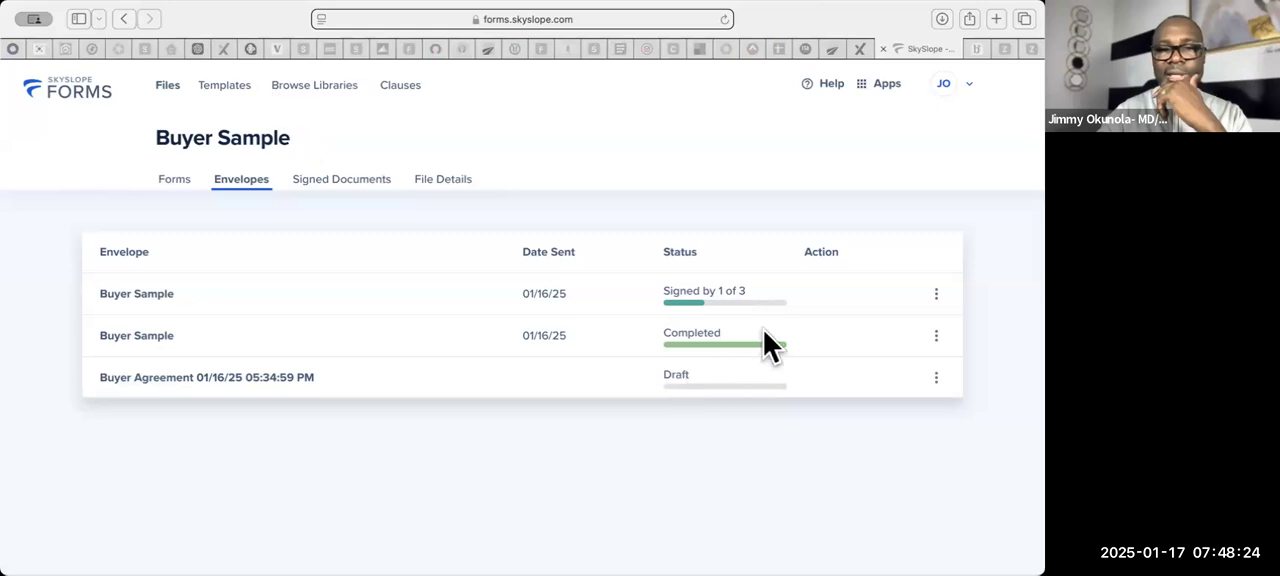
- Open the partially signed Buyer Sample envelope to view its documents, and close it
click(753, 307)
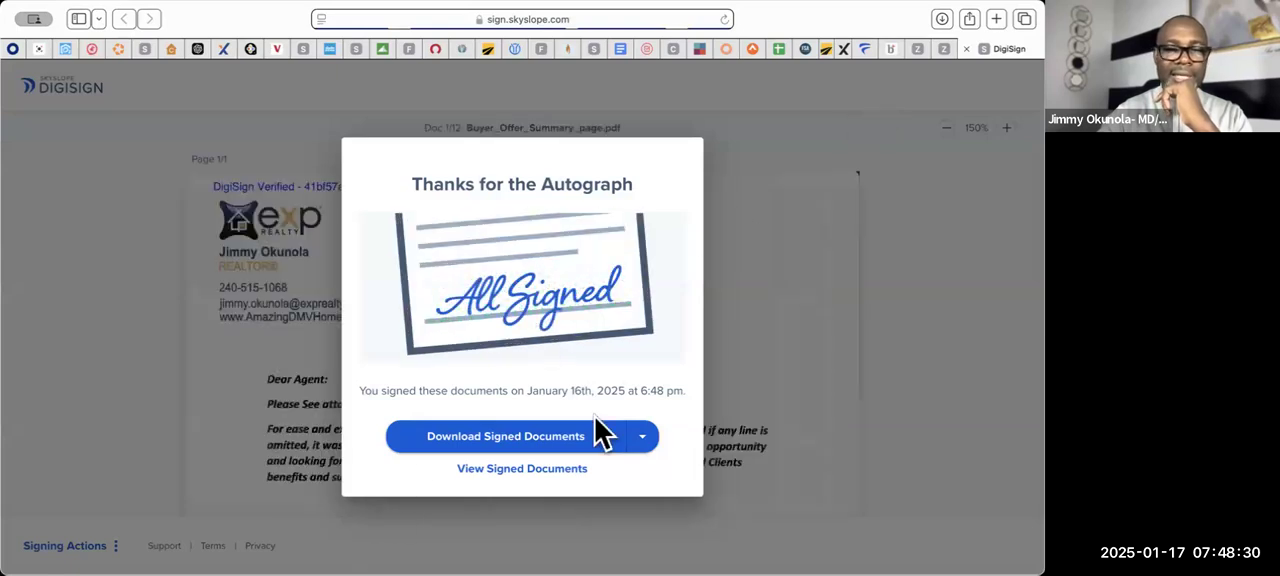
click(748, 354)
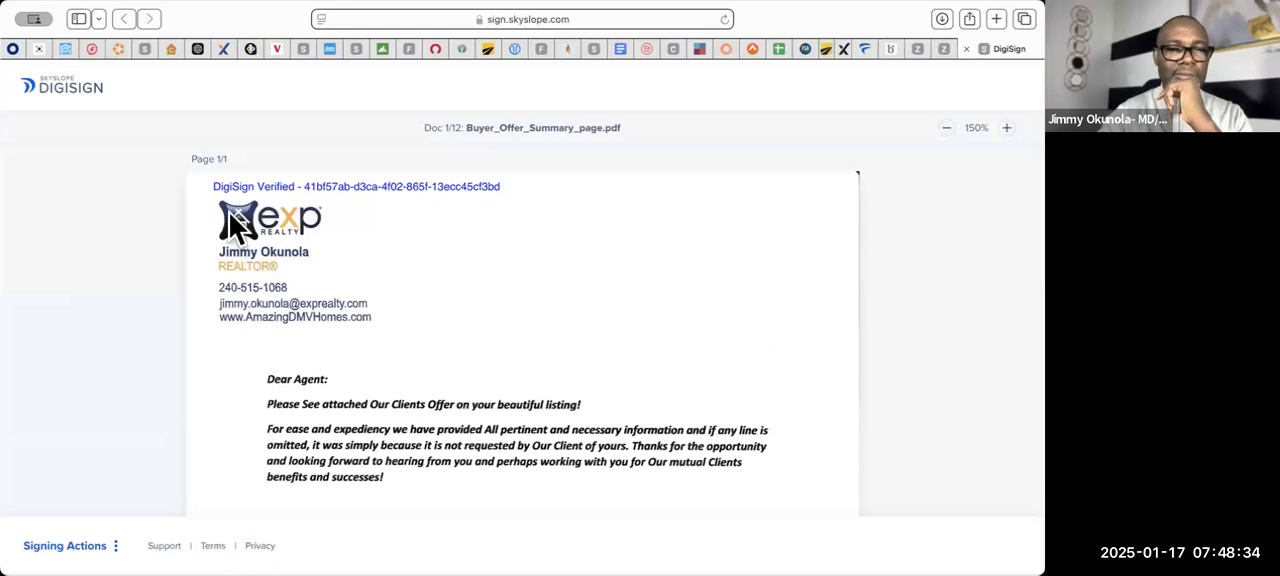
click(239, 171)
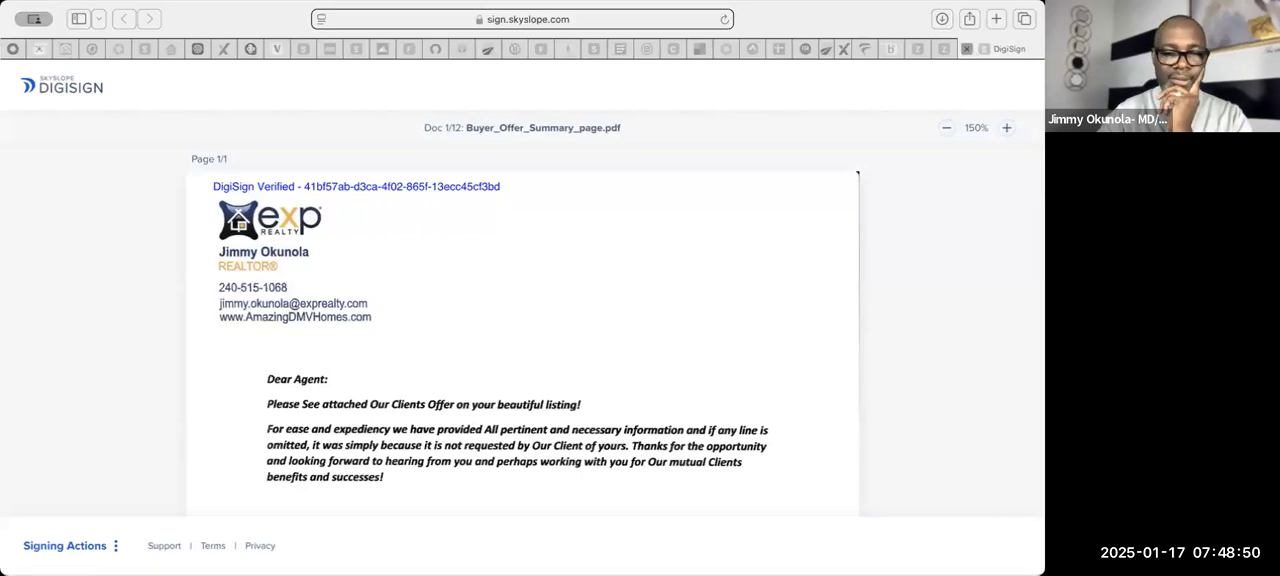
click(966, 48)
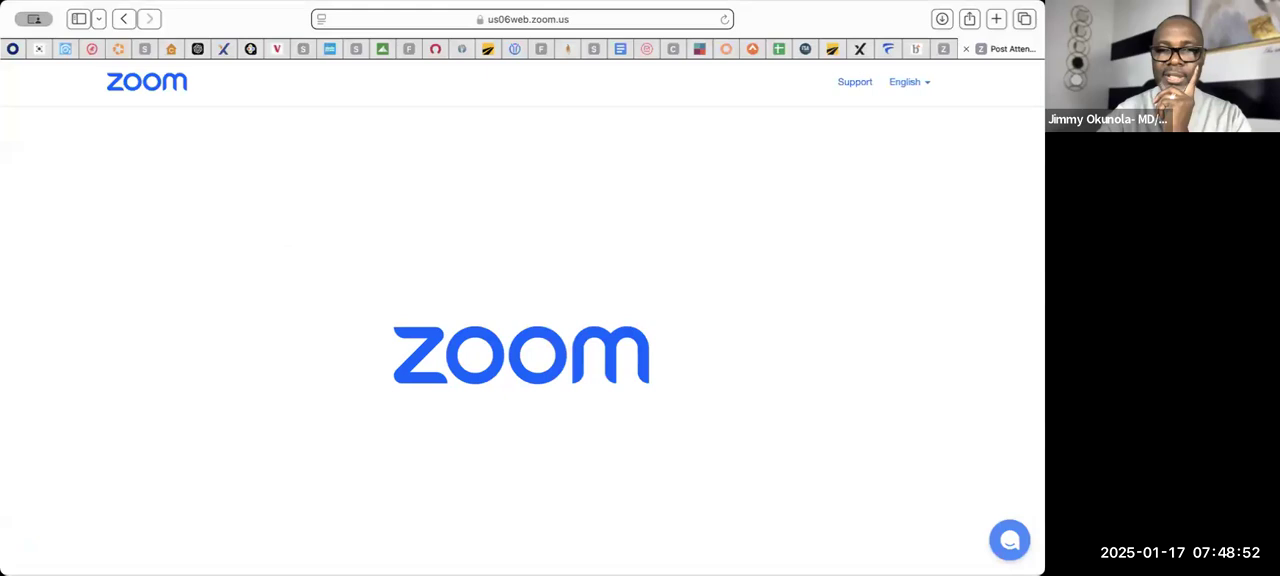